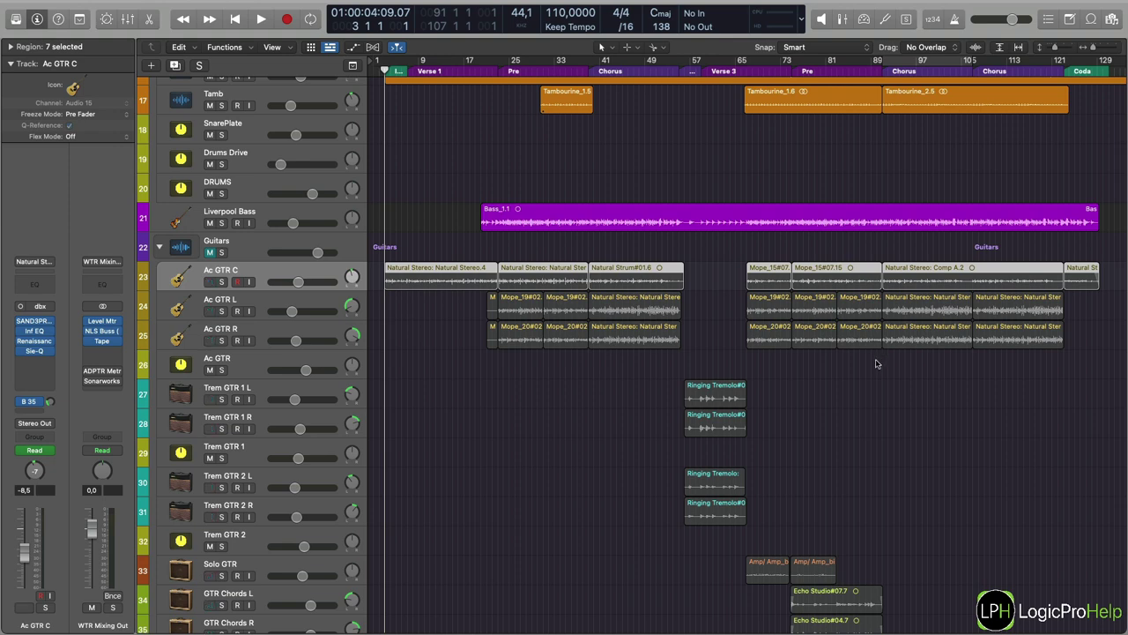
Survey the electric guitar tracks from Trem GTR 1 L to GTR Delay R by selecting all their regions, leaving nothing selected.
scroll(678, 410, down, 5)
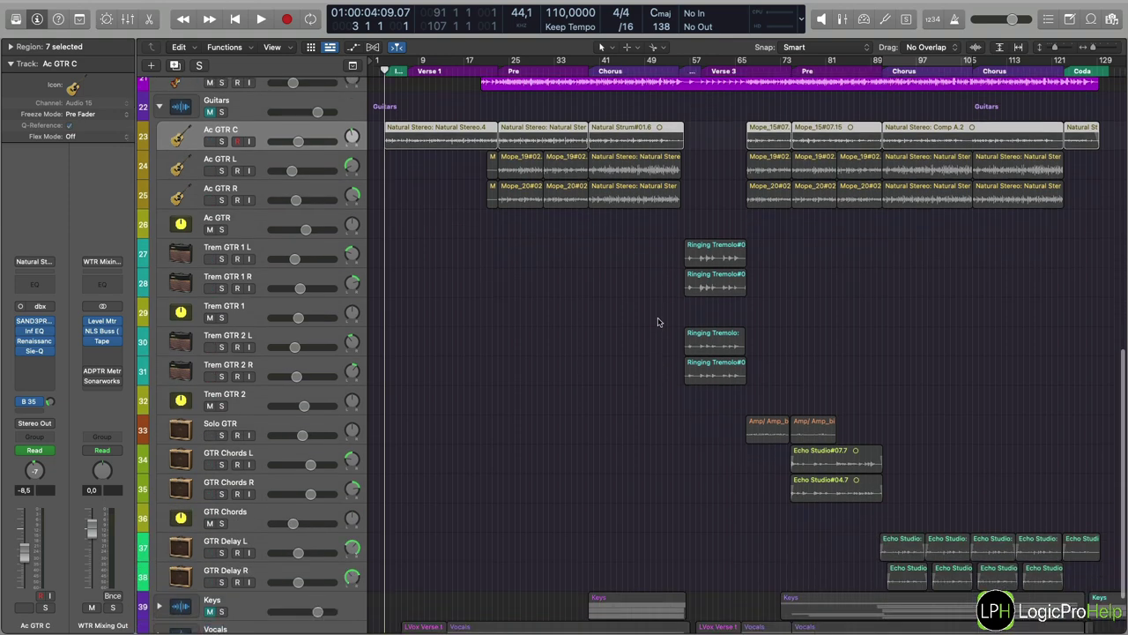
drag(648, 251, 1105, 580)
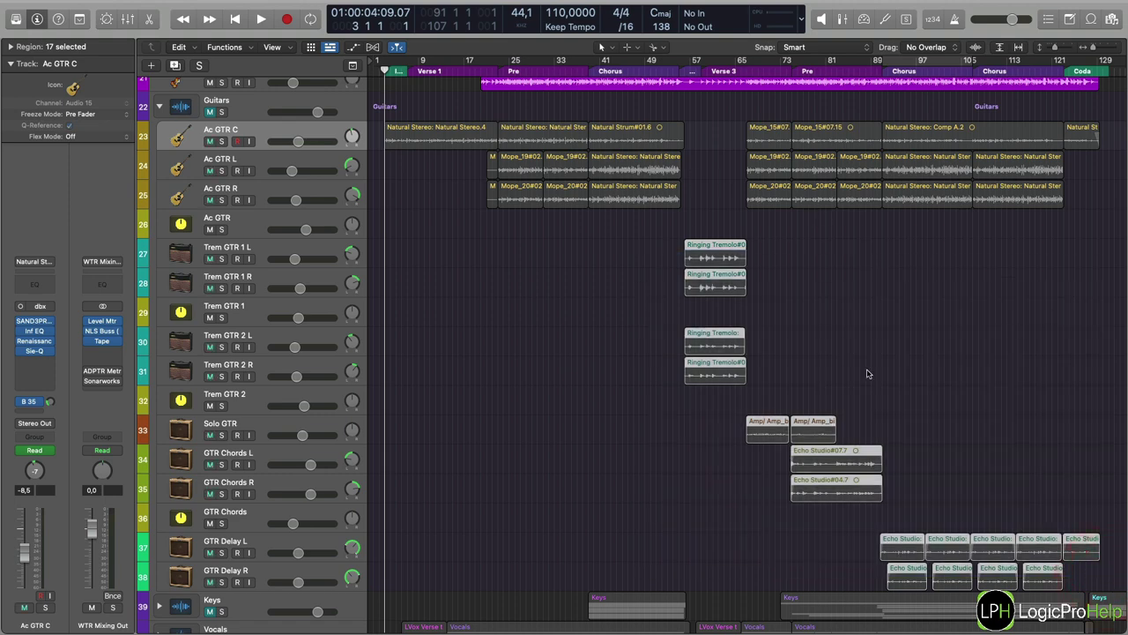
scroll(606, 347, up, 3)
click(525, 351)
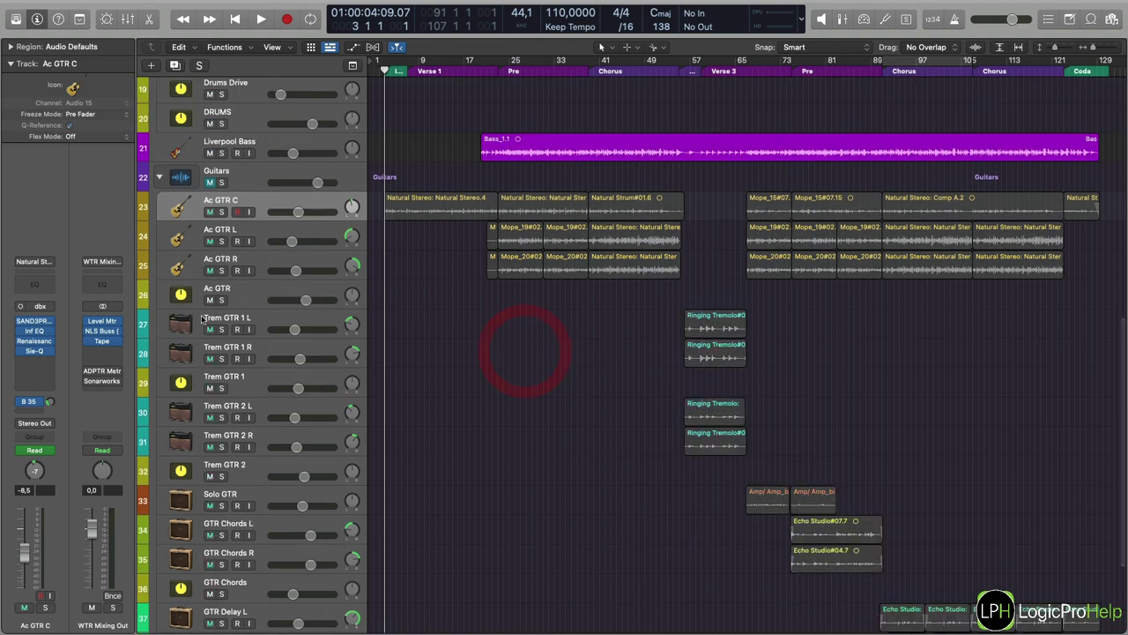
Examine the acoustic guitar tracks Ac GTR C, Ac GTR L and Ac GTR R and their pan positions, ending on Ac GTR C.
click(253, 292)
click(255, 209)
click(265, 231)
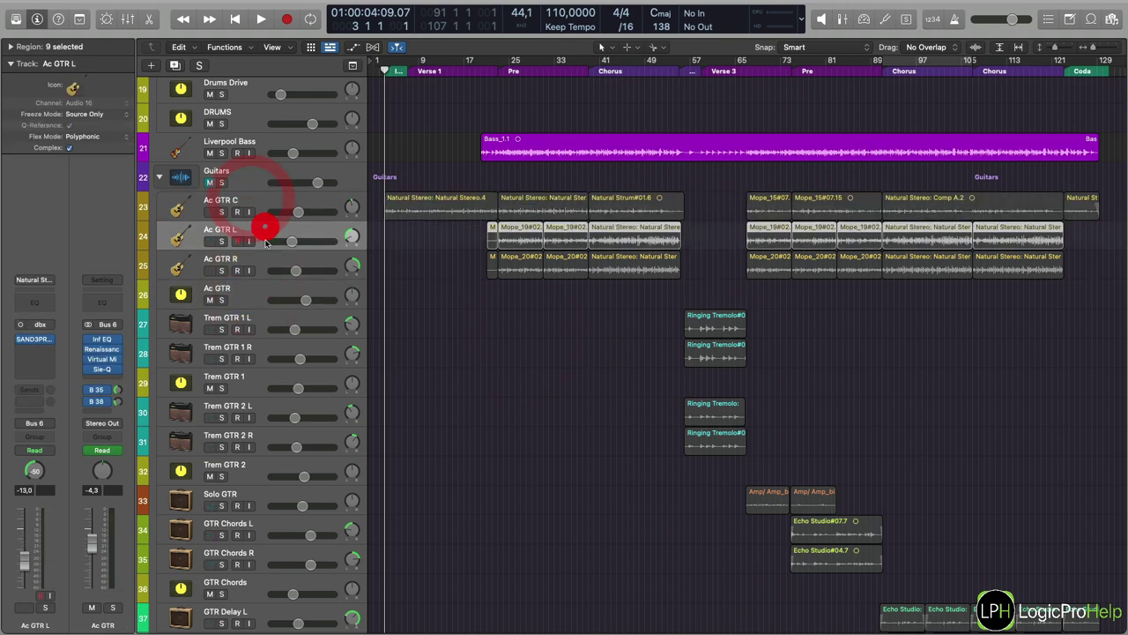
click(261, 259)
click(260, 203)
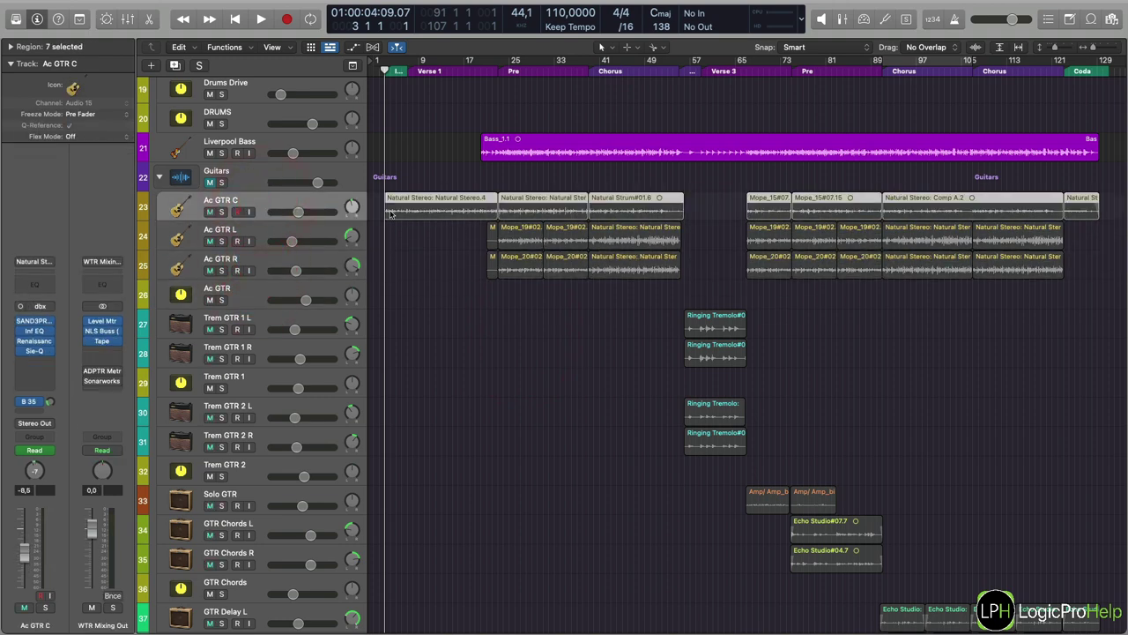
scroll(417, 254, up, 2)
click(284, 247)
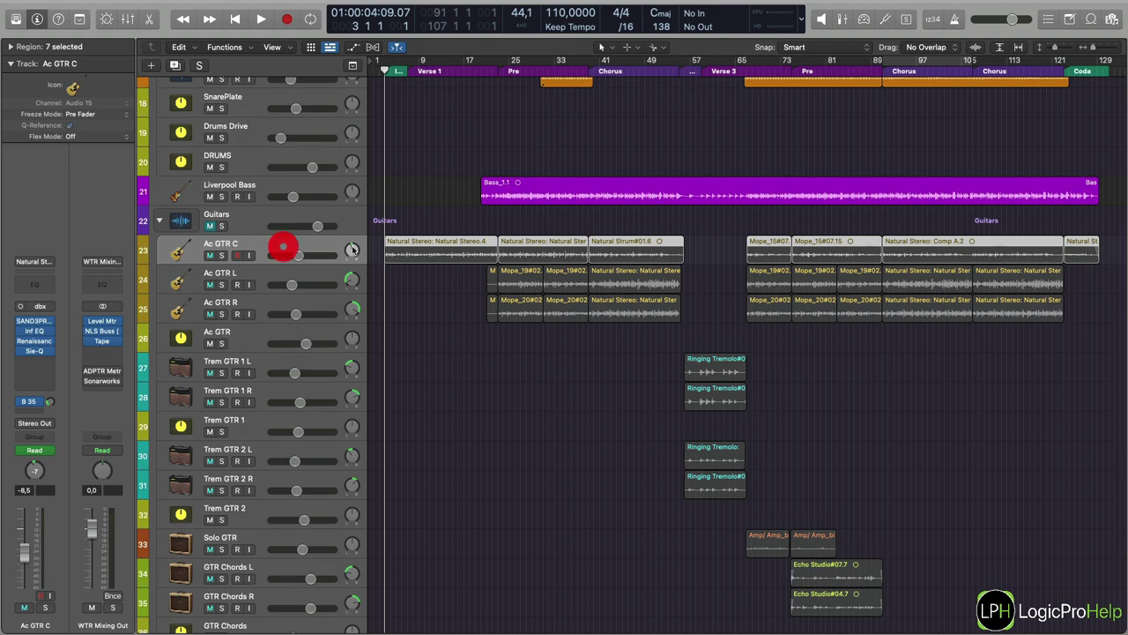
key(ctrl+m)
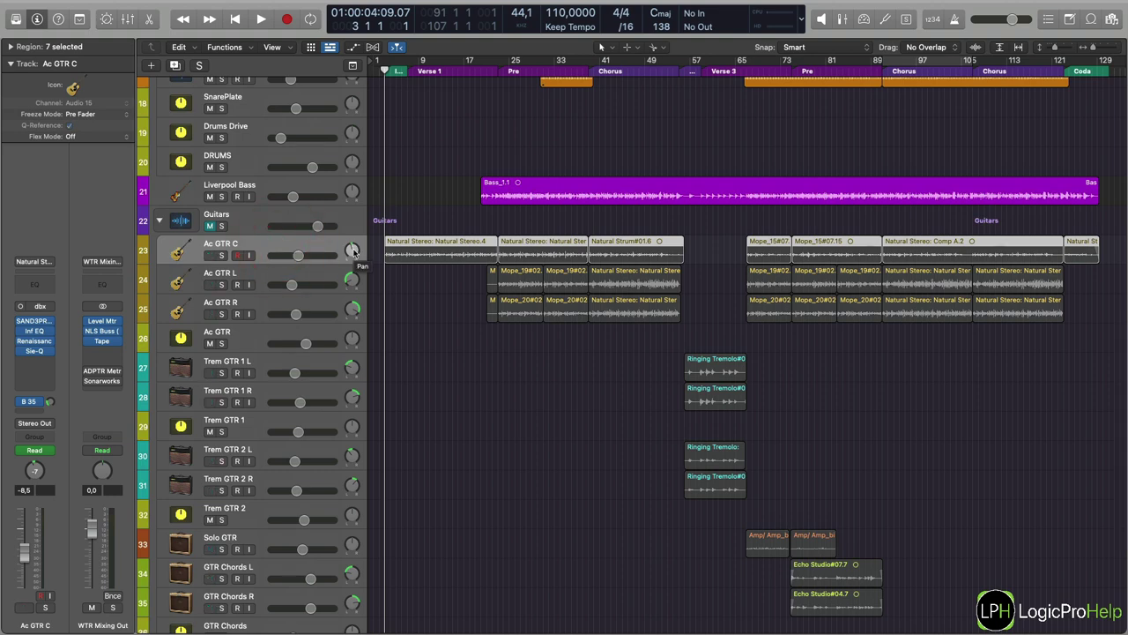
Turn on waveform zoom to enlarge the waveforms of all audio regions.
scroll(409, 124, up, 5)
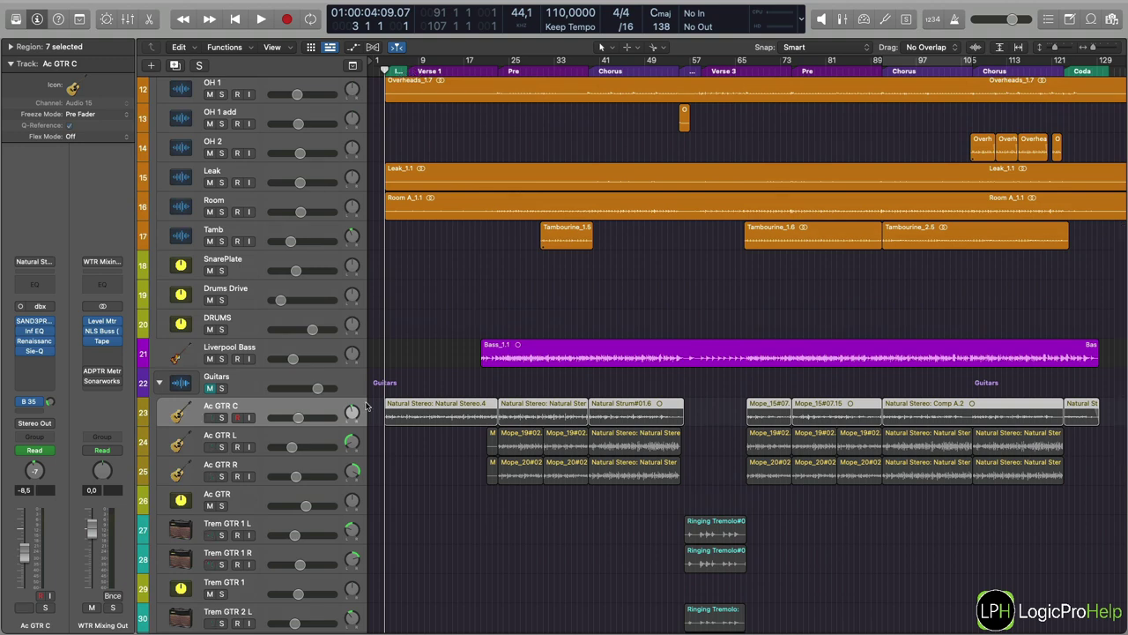
scroll(441, 252, up, 5)
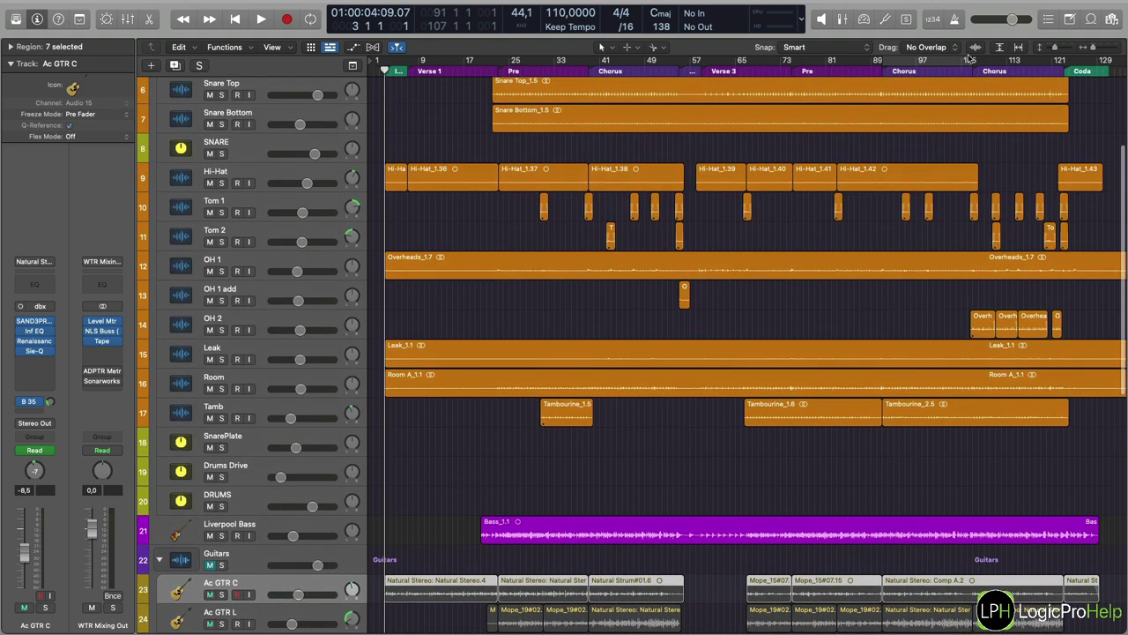
click(974, 46)
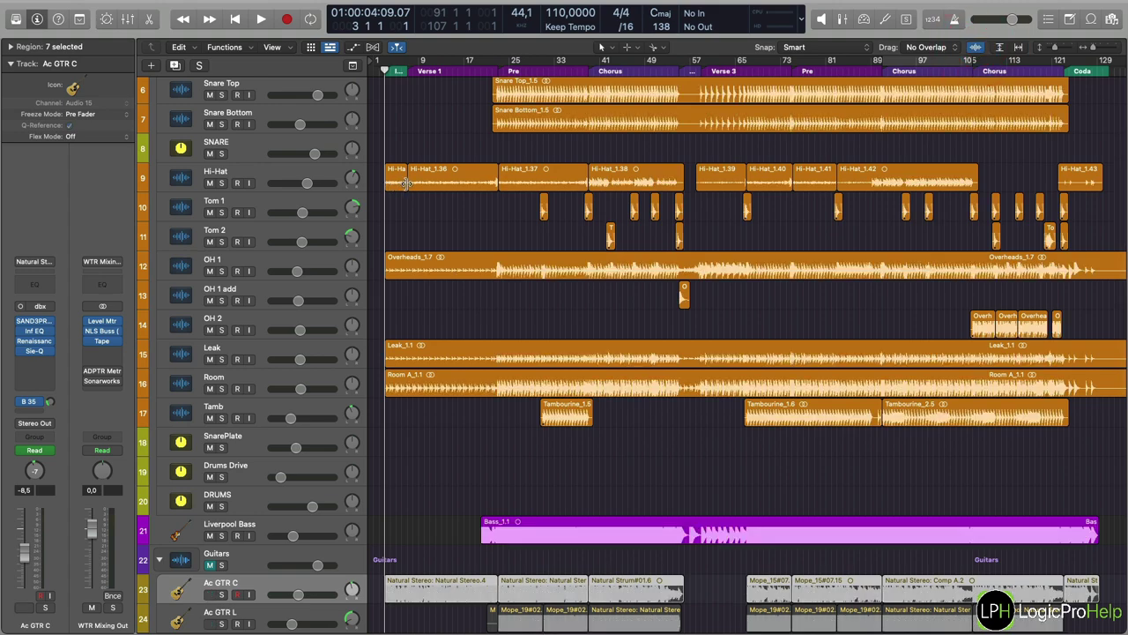
Compare the enlarged waveforms of the drum, bass and guitar tracks, focusing on Hi-Hat and Ac GTR C.
scroll(476, 190, down, 7)
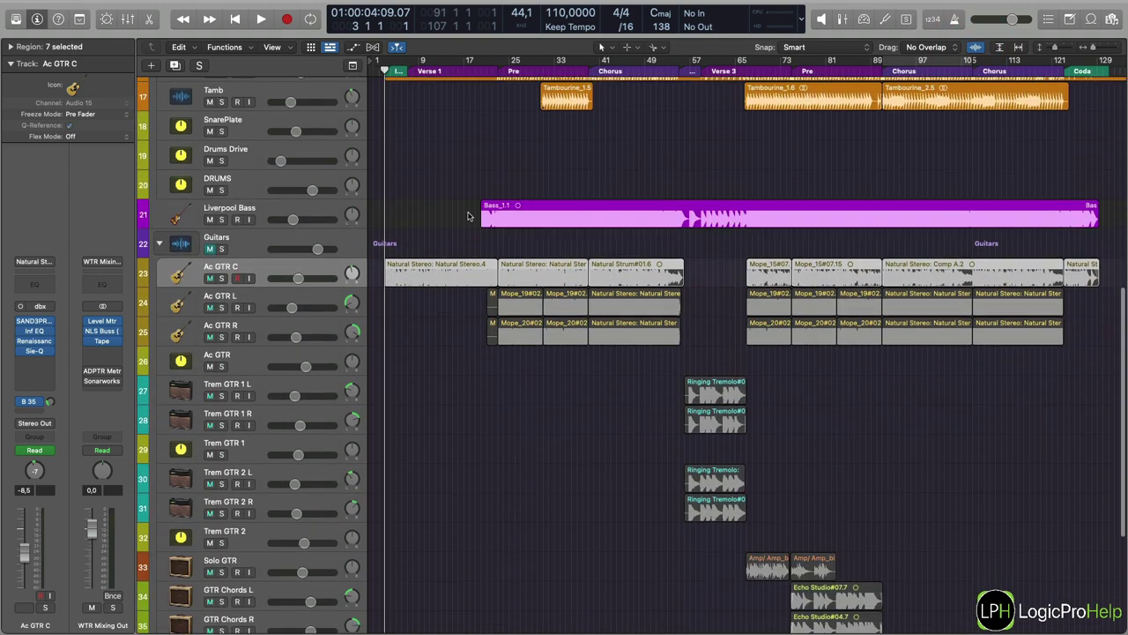
click(417, 363)
scroll(445, 174, up, 2)
scroll(446, 174, up, 6)
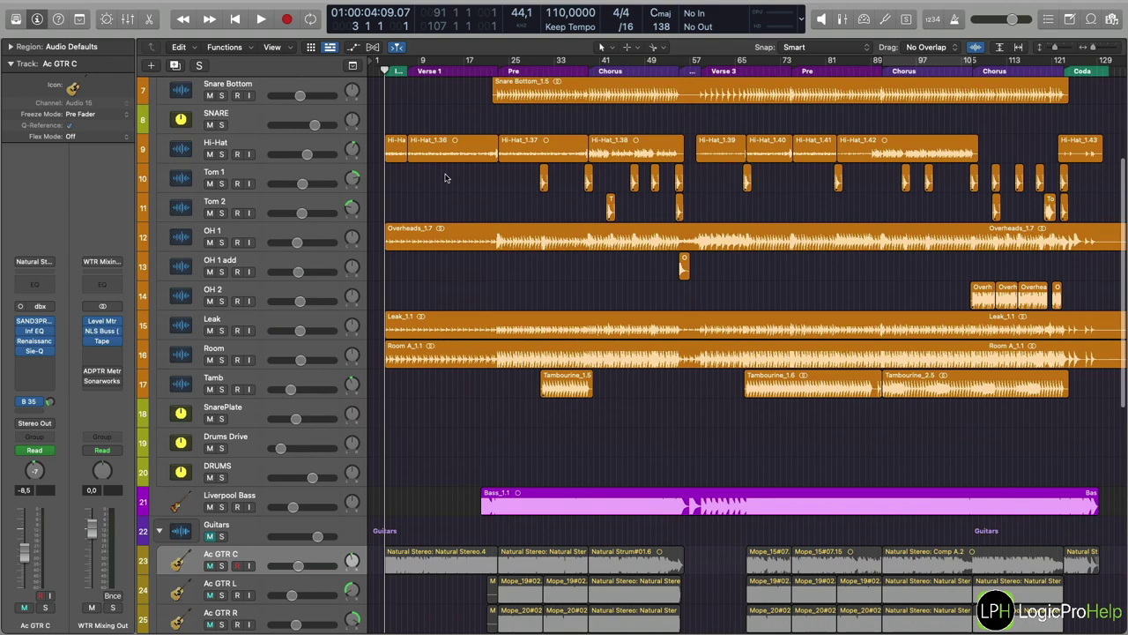
click(324, 145)
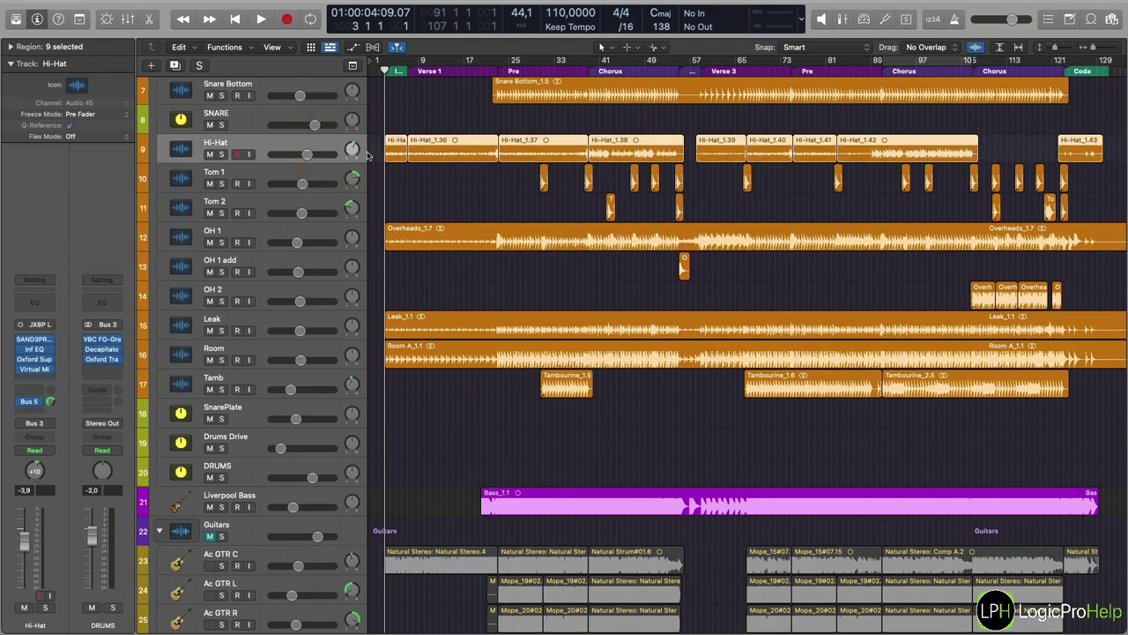
scroll(367, 159, down, 8)
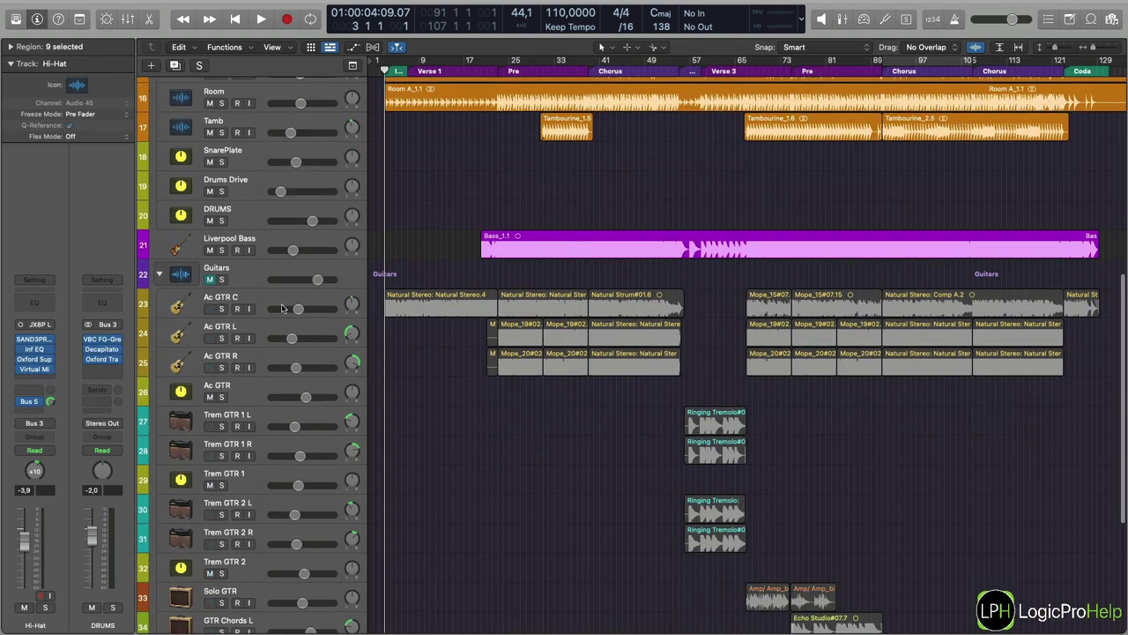
click(261, 298)
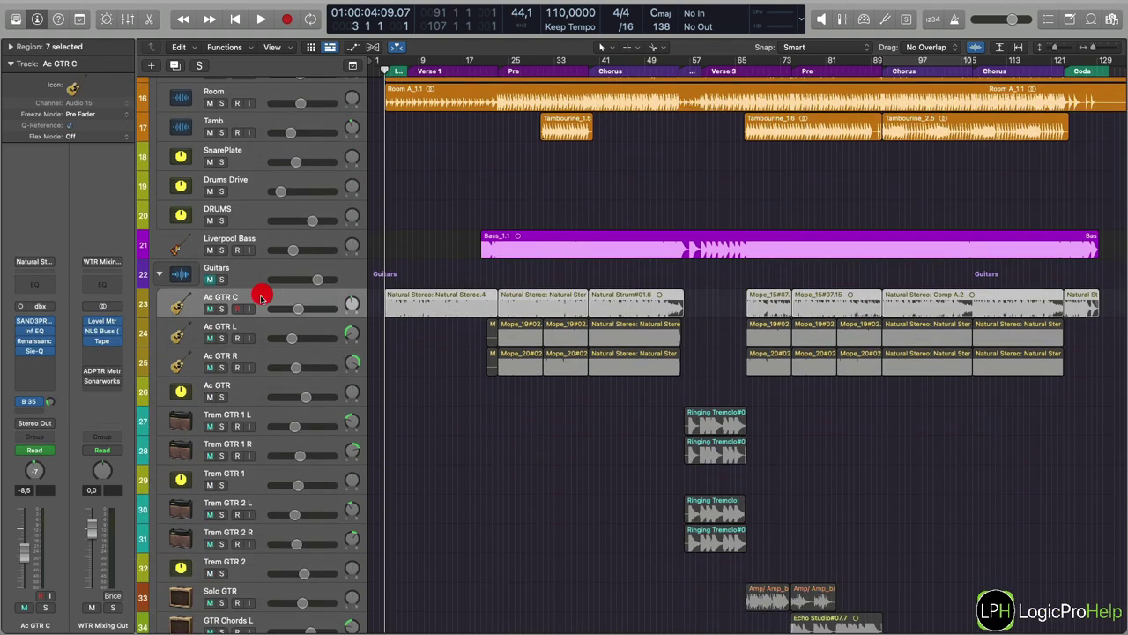
click(449, 359)
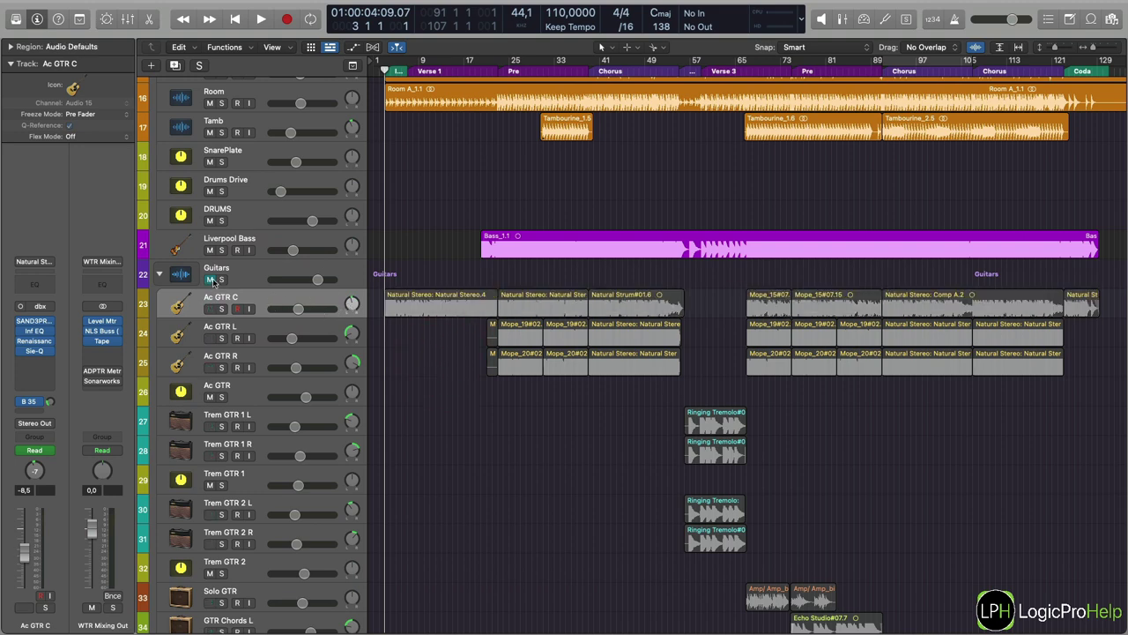
Unmute the Guitars stack, solo Ac GTR C, and play its opening part with all processing active.
click(210, 279)
click(221, 309)
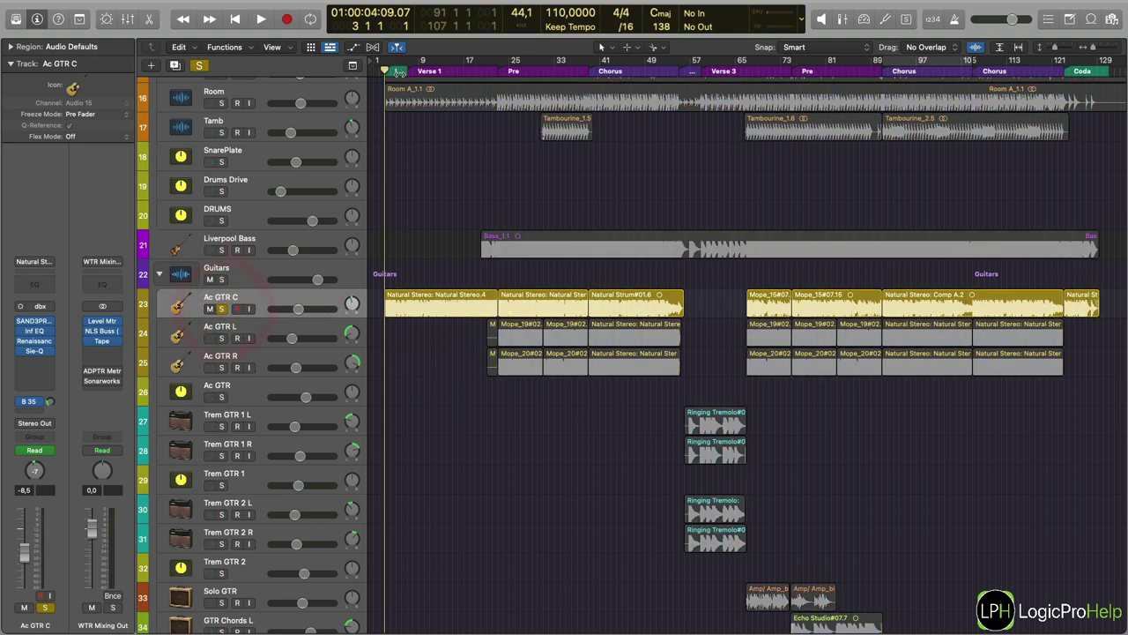
click(323, 300)
key(space)
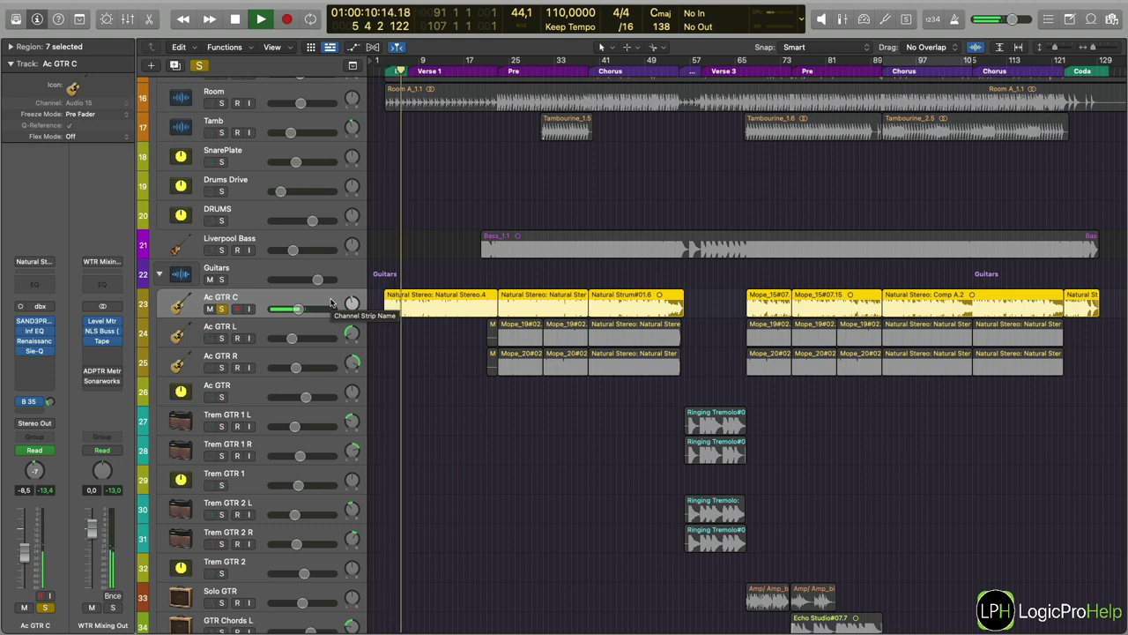
key(space)
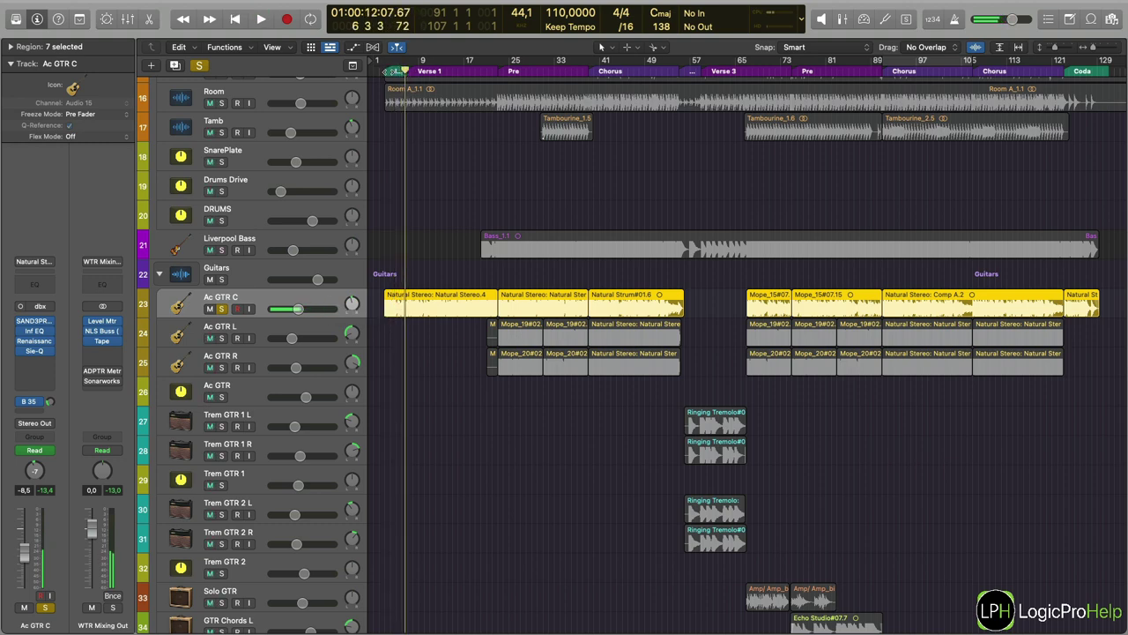
Bypass the four inserts and the Bus 35 send on Ac GTR C, and play the unprocessed guitar from bar 7.
click(406, 61)
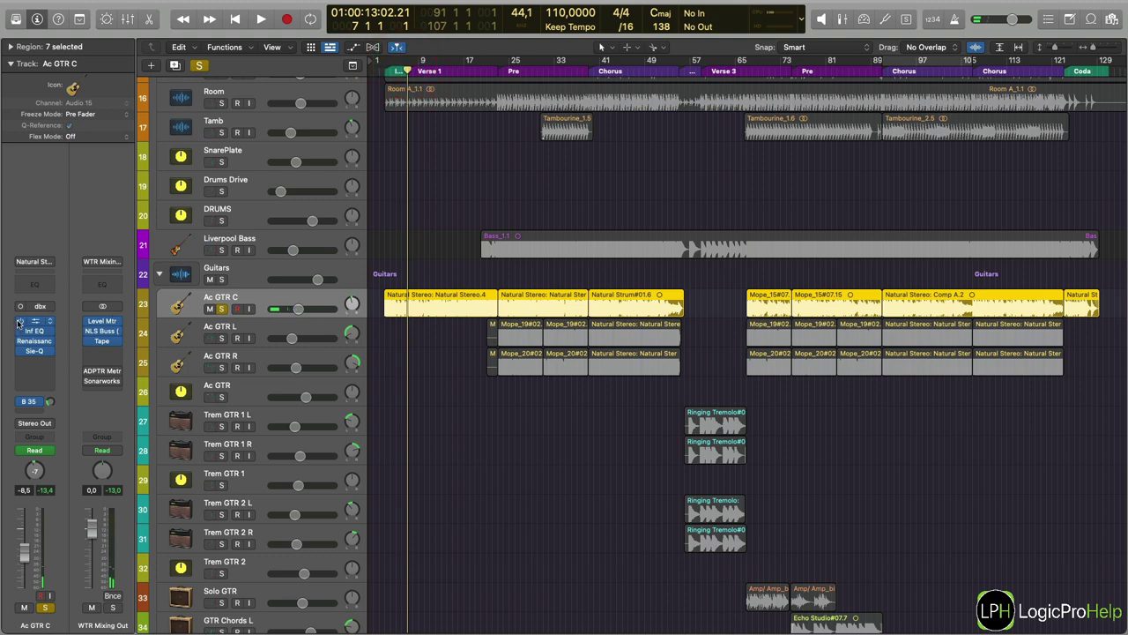
drag(19, 324, 22, 358)
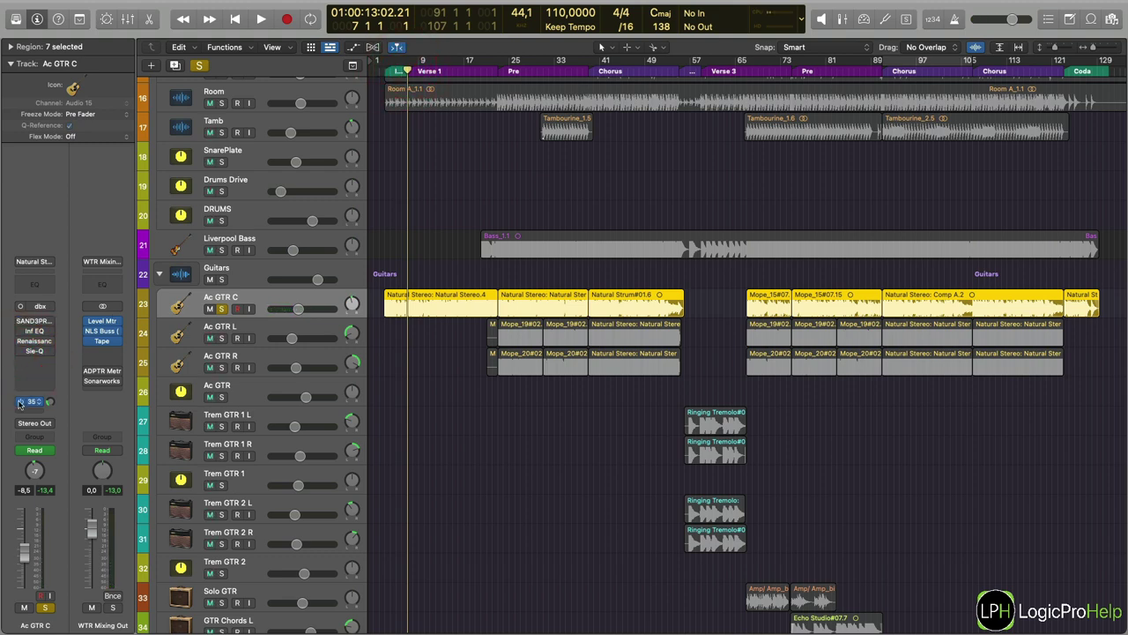
click(20, 401)
key(space)
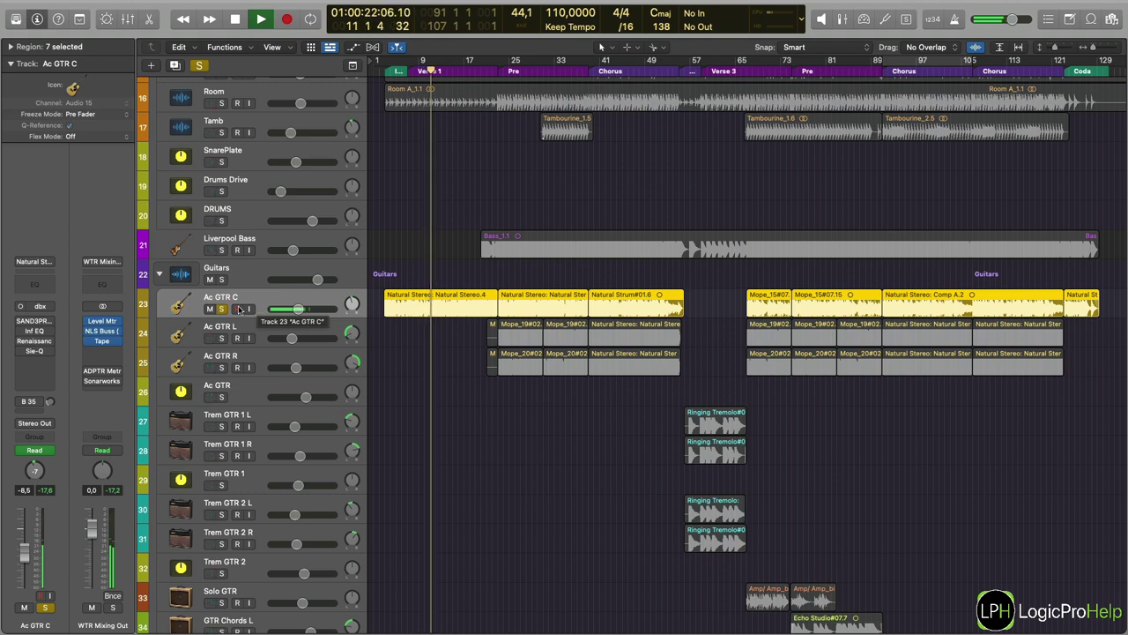
key(space)
click(239, 310)
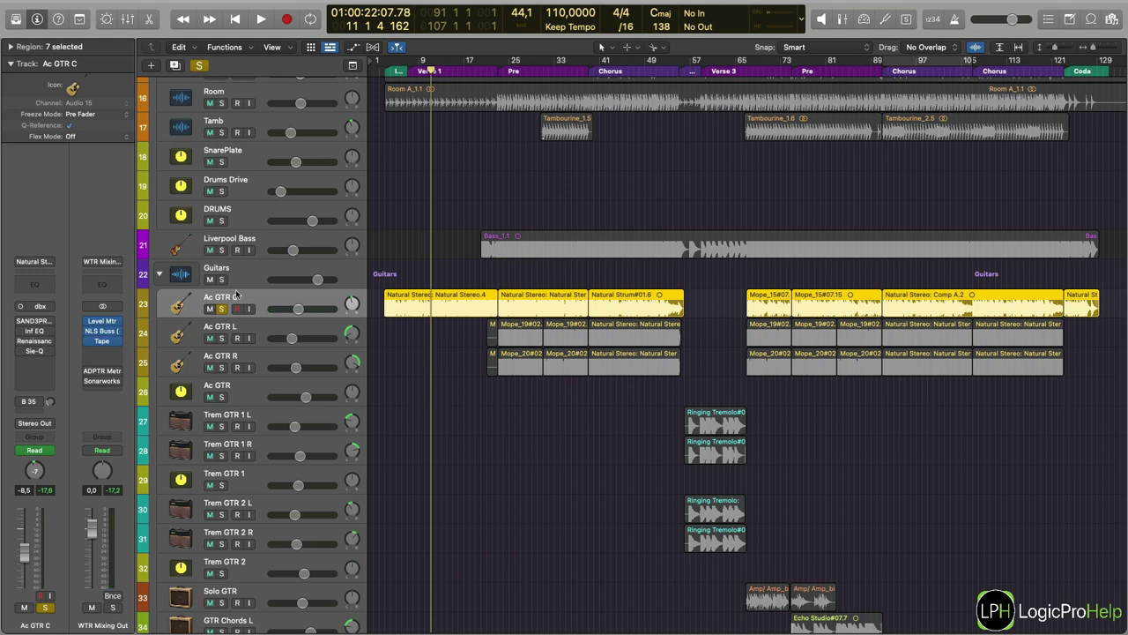
Re-enable the SAND3PRE preamp insert on Ac GTR C, check its settings, and close the plug-in.
click(11, 322)
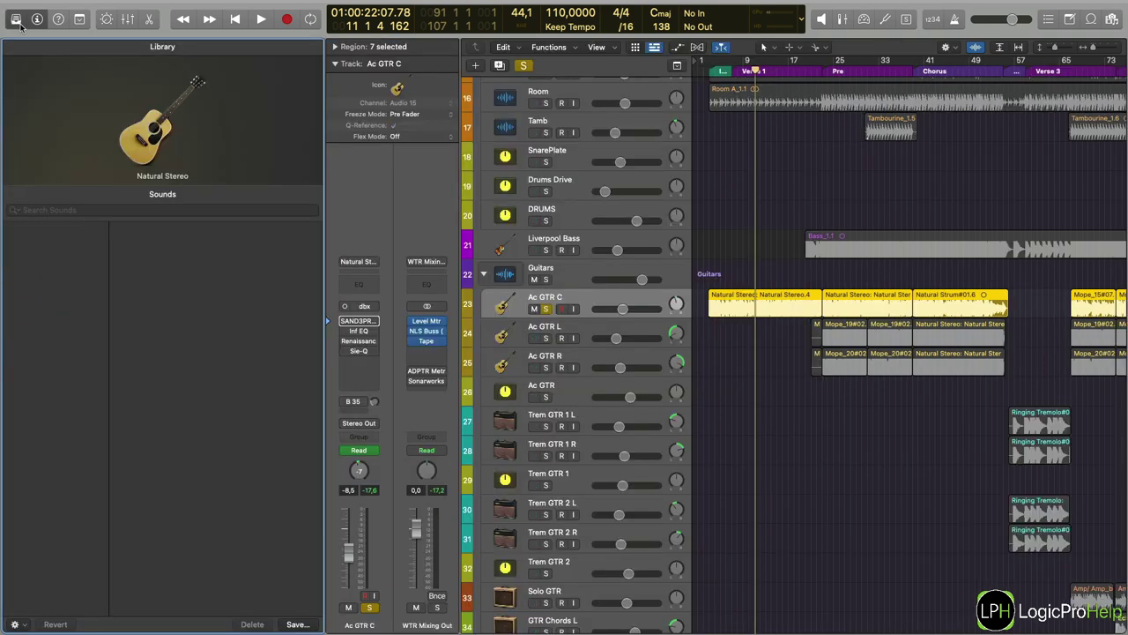
click(15, 18)
click(20, 321)
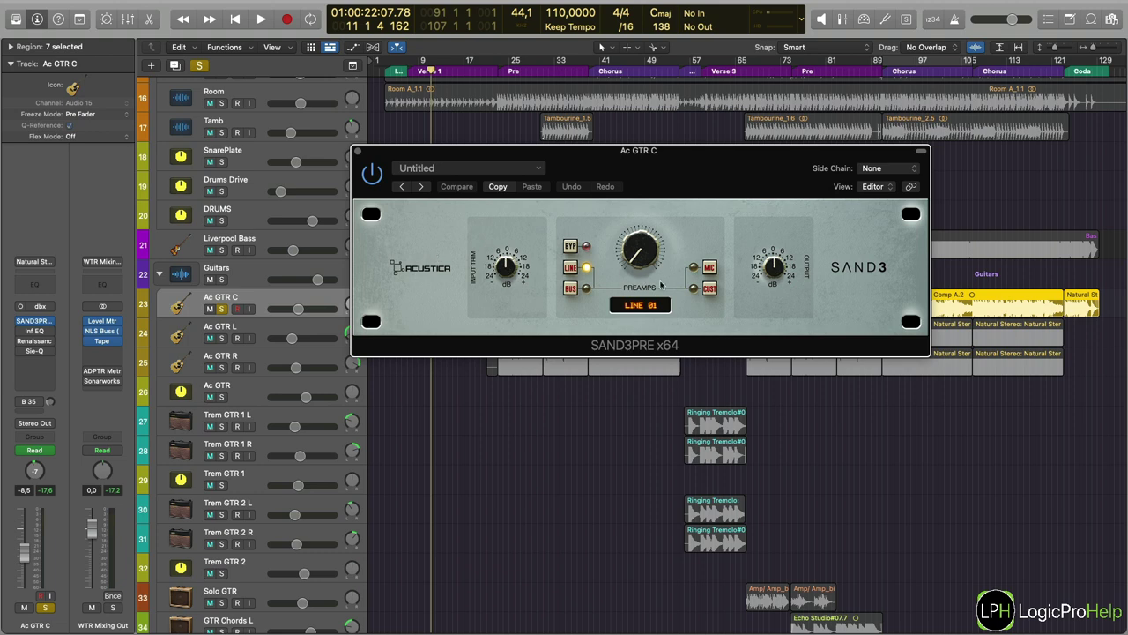
click(358, 151)
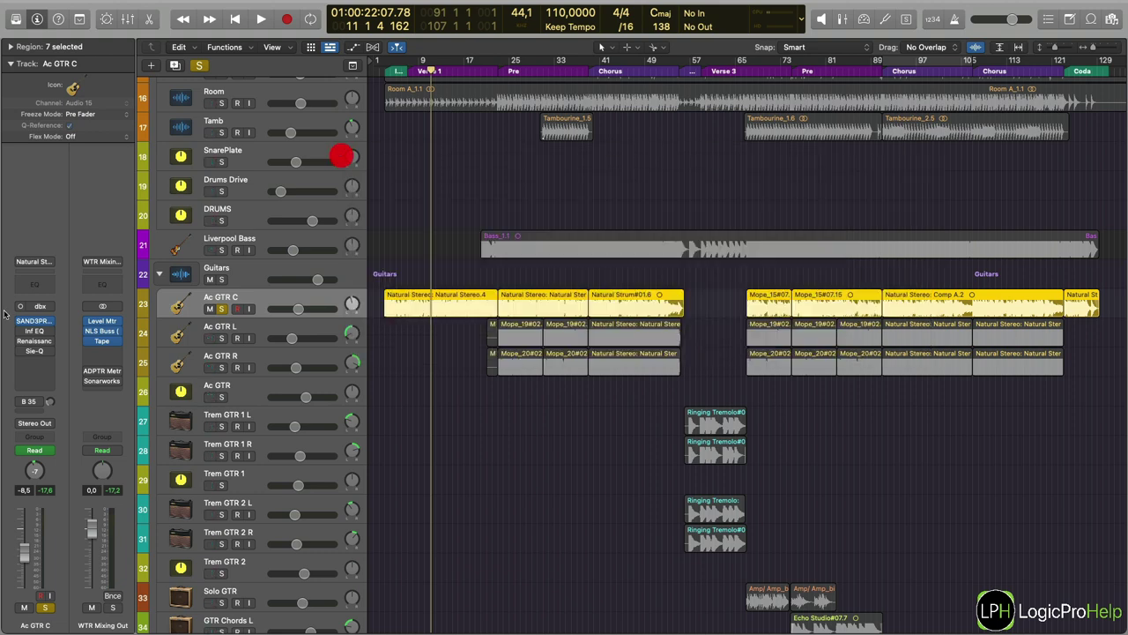
Re-enable the Inf EQ insert on Ac GTR C, open it, and move its window clear of the intro regions.
click(31, 330)
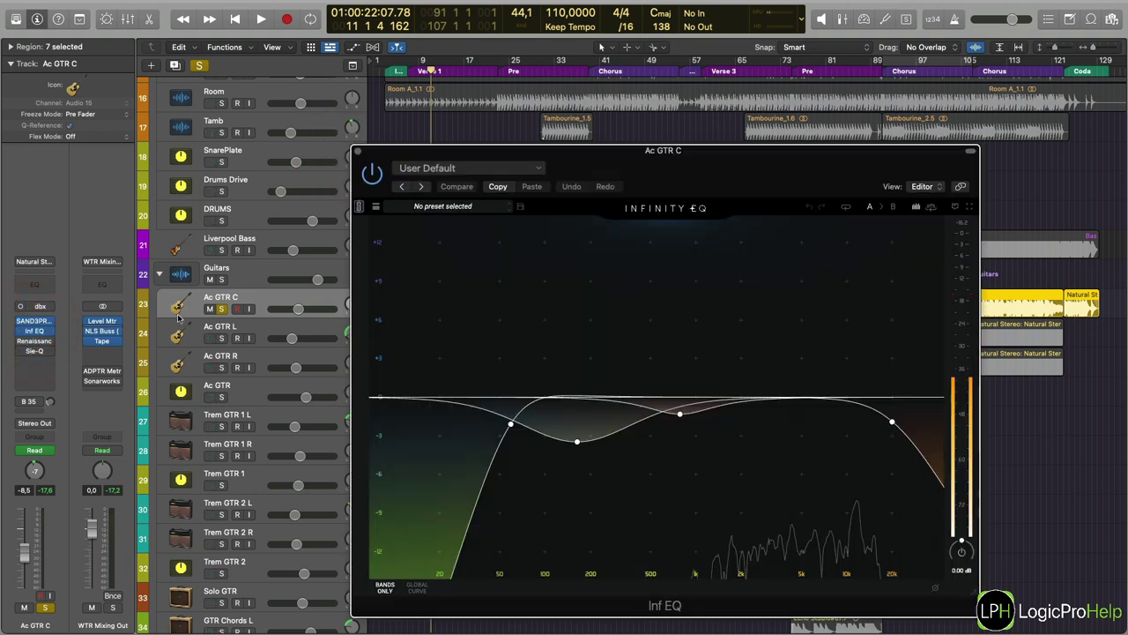
drag(784, 169, 826, 167)
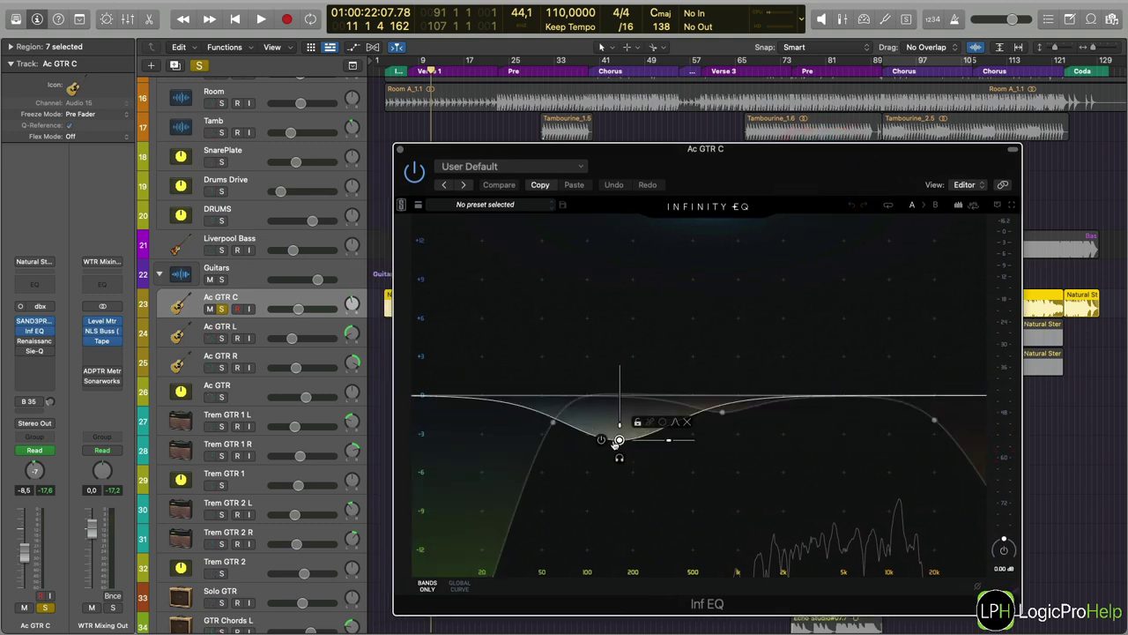
drag(624, 162, 777, 143)
Play the guitar from the intro, audition the EQ's low-mid cut band in isolation, and close Inf EQ after reviewing its curve.
click(391, 61)
key(space)
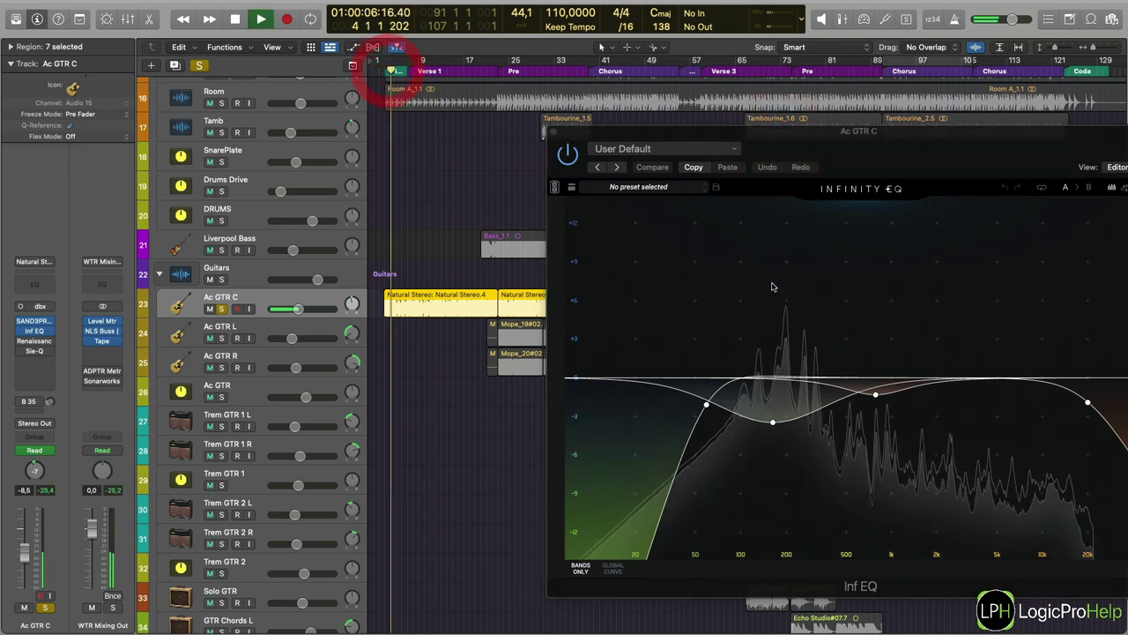
click(772, 441)
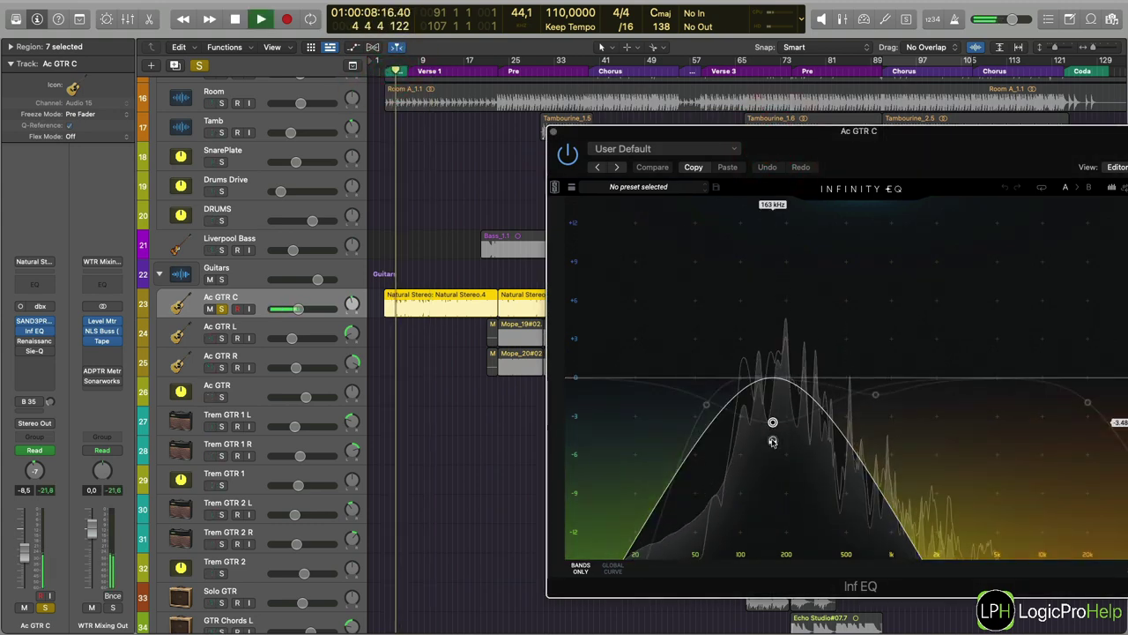
click(772, 440)
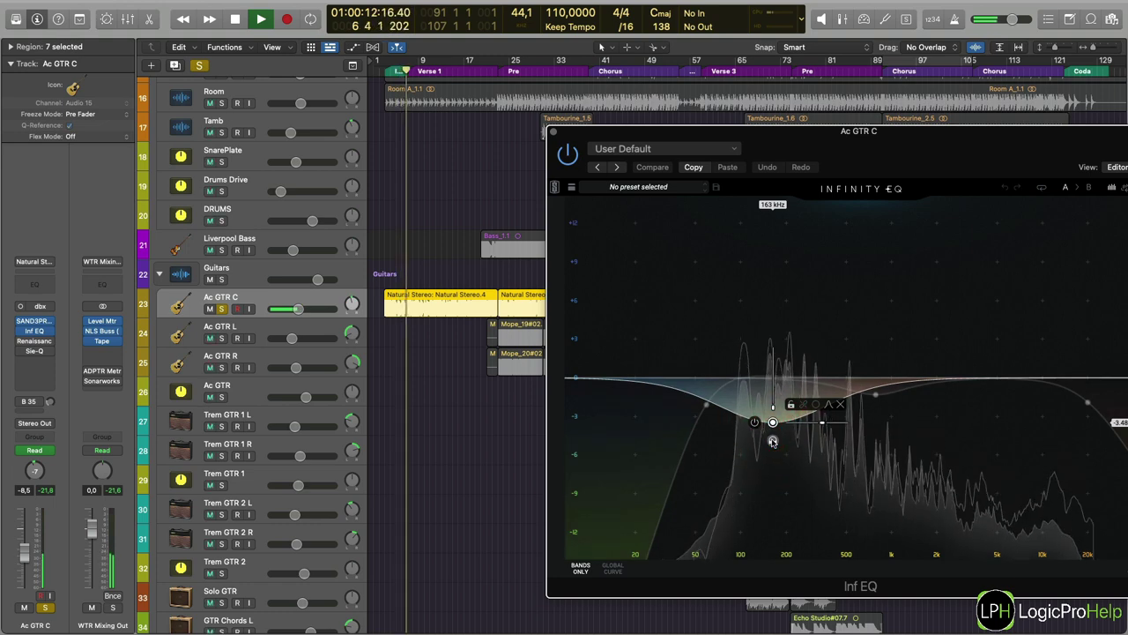
key(space)
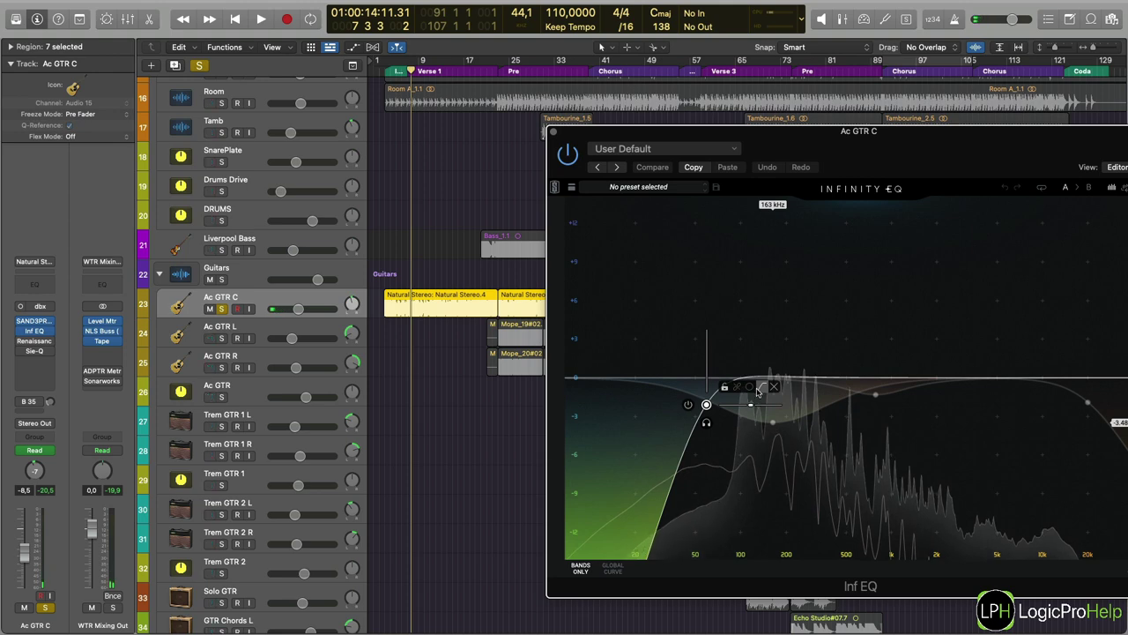
mouse_move(775, 425)
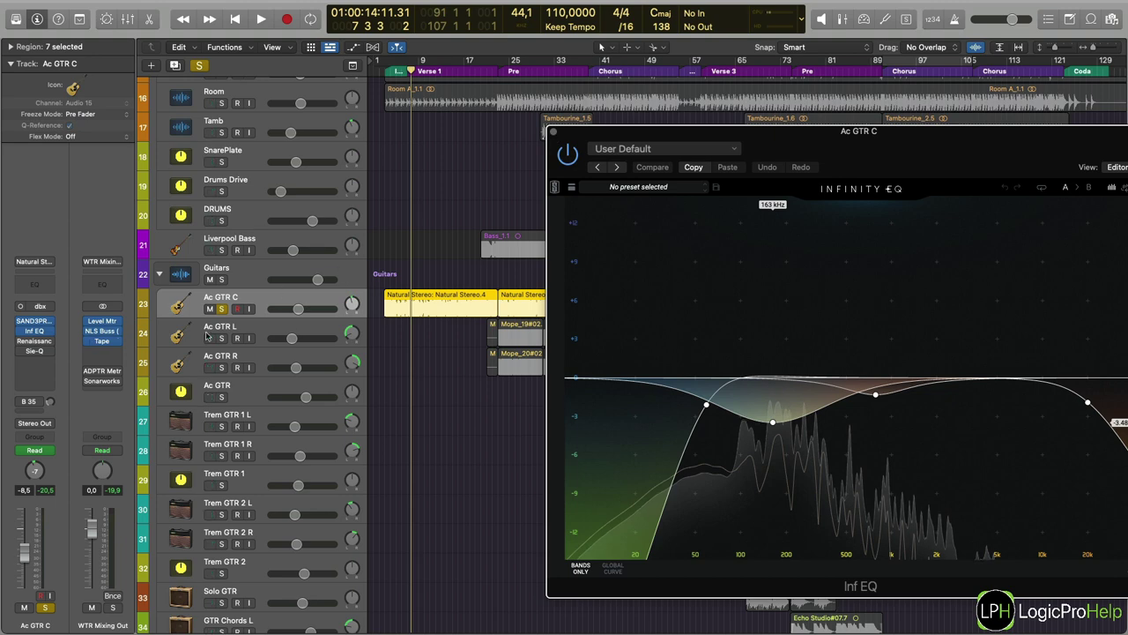
click(555, 134)
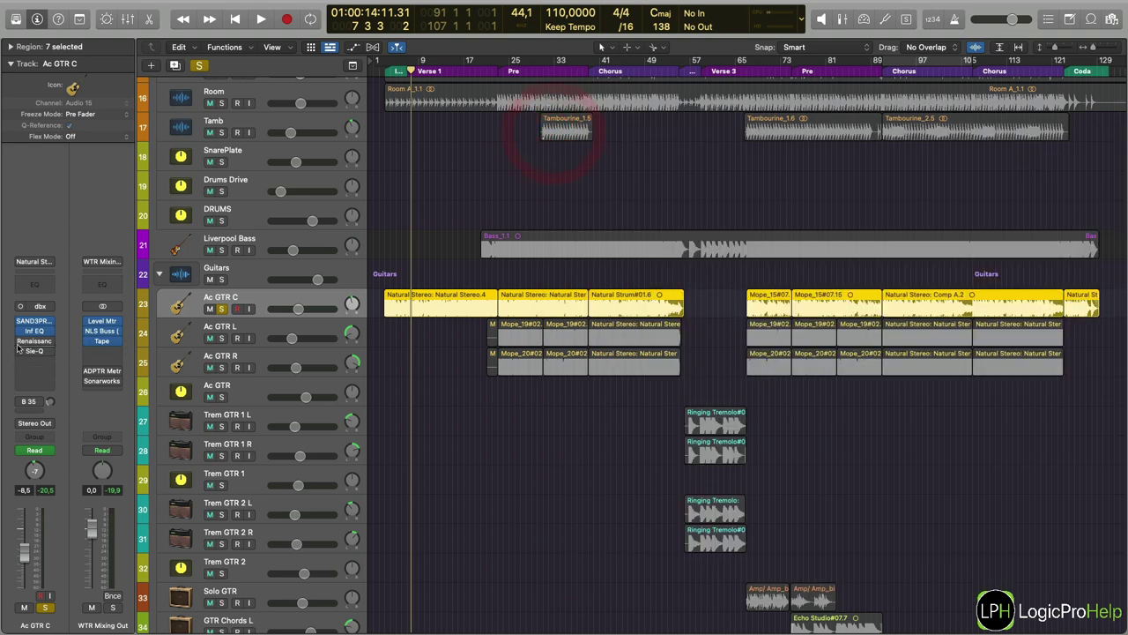
Re-enable the Renaissance Axx compressor on Ac GTR C and open its settings.
click(19, 341)
click(19, 342)
click(33, 342)
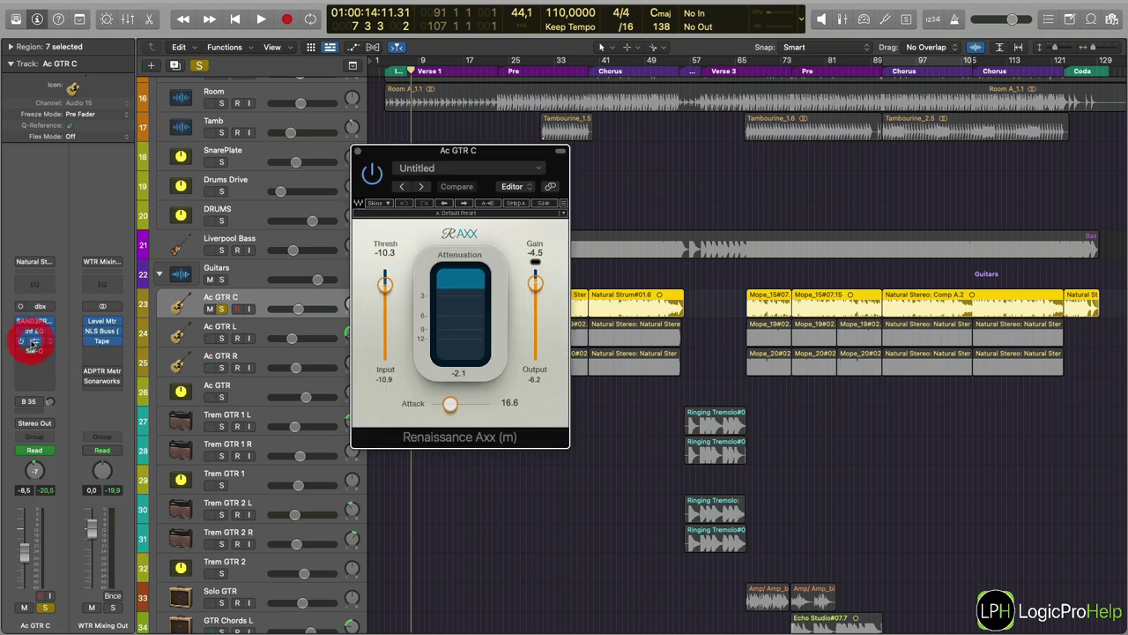
Move the Renaissance Axx window clear of the intro regions, play the soloed guitar from the intro, and compare the compressor bypassed and active.
drag(458, 151, 692, 264)
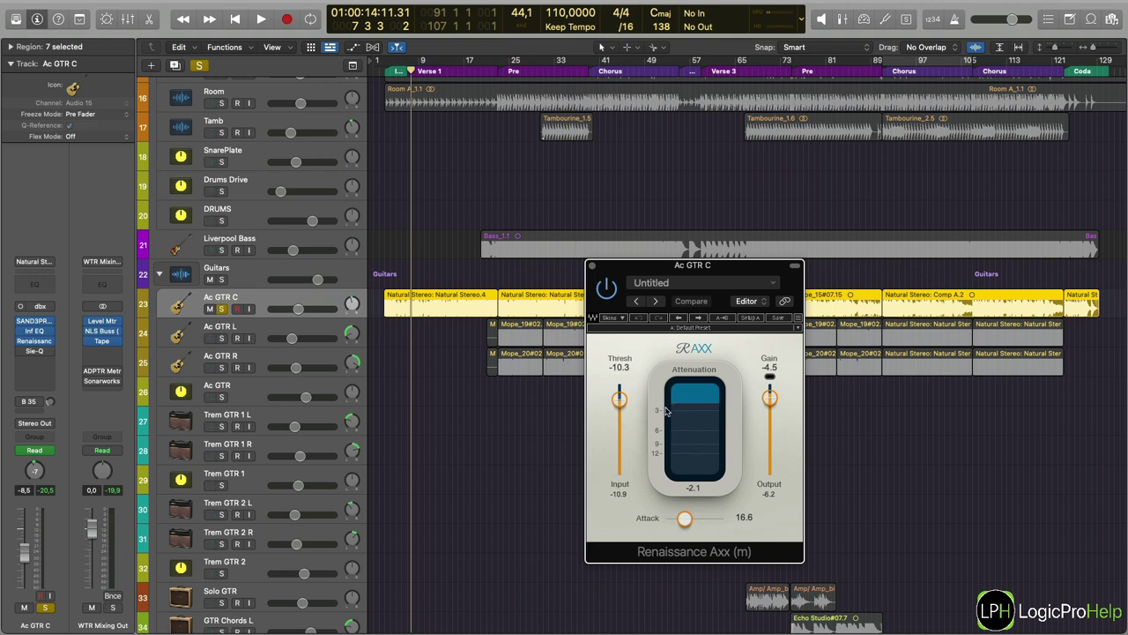
click(390, 64)
key(space)
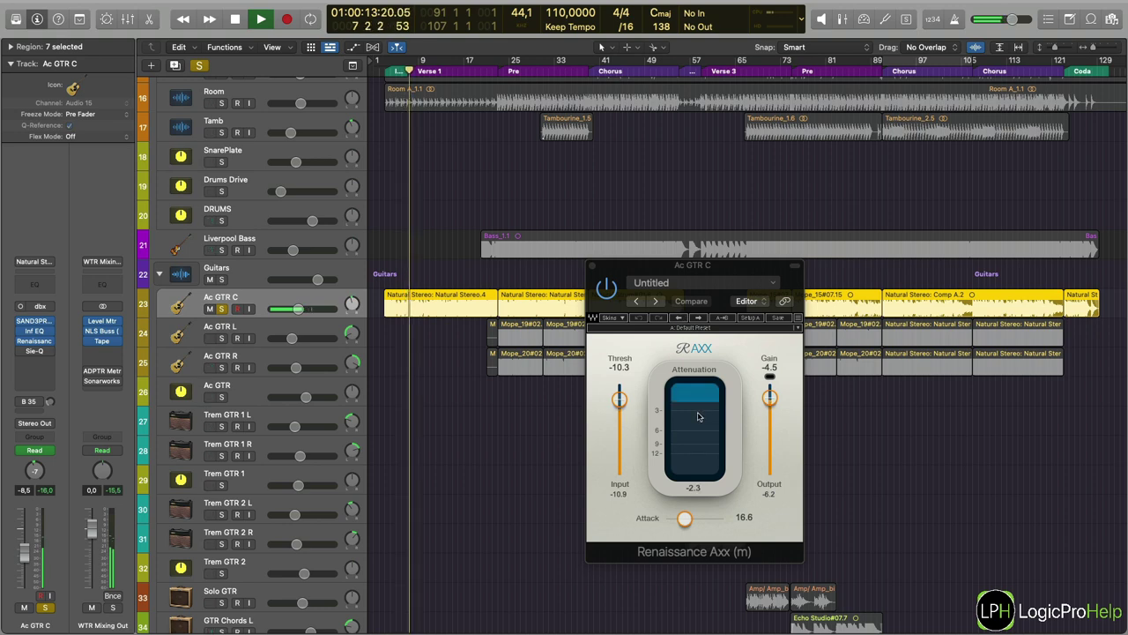
key(space)
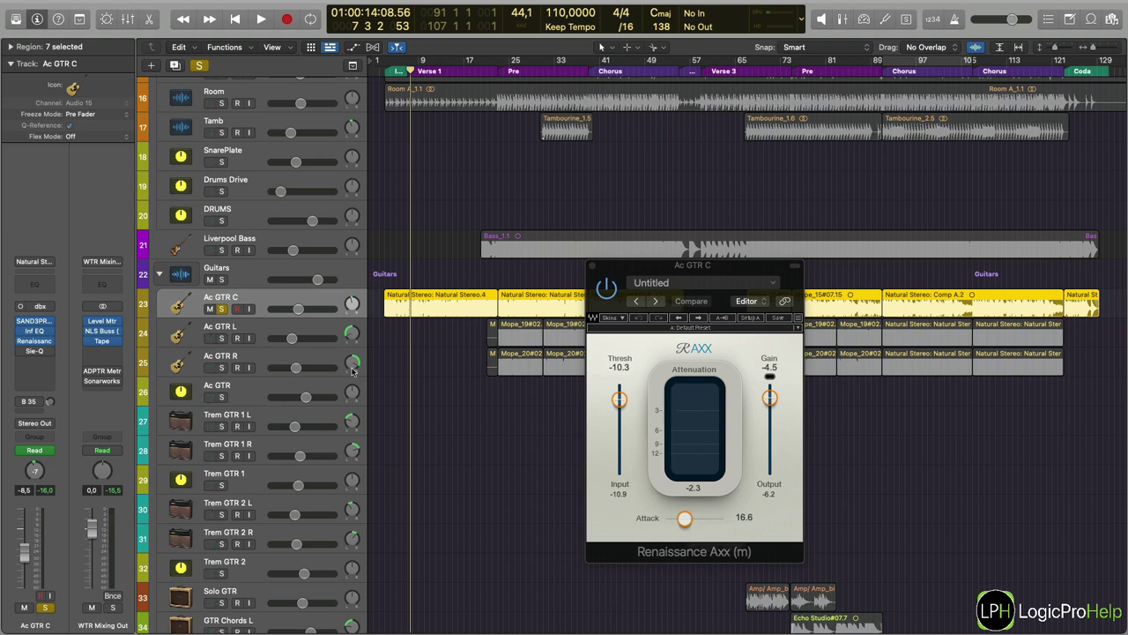
key(space)
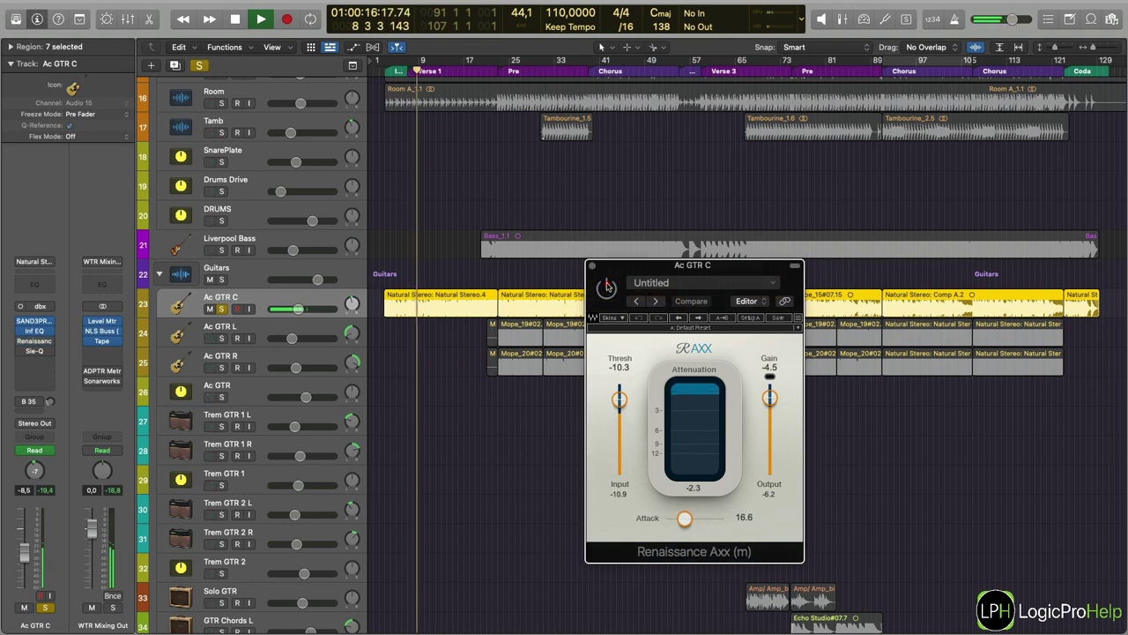
click(607, 287)
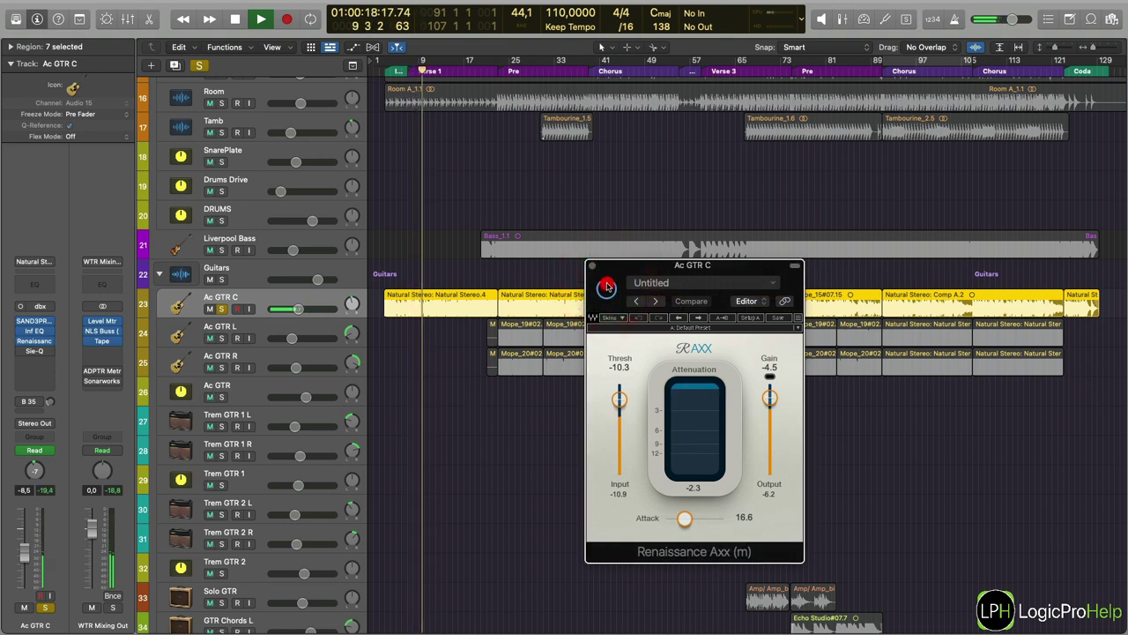
click(606, 287)
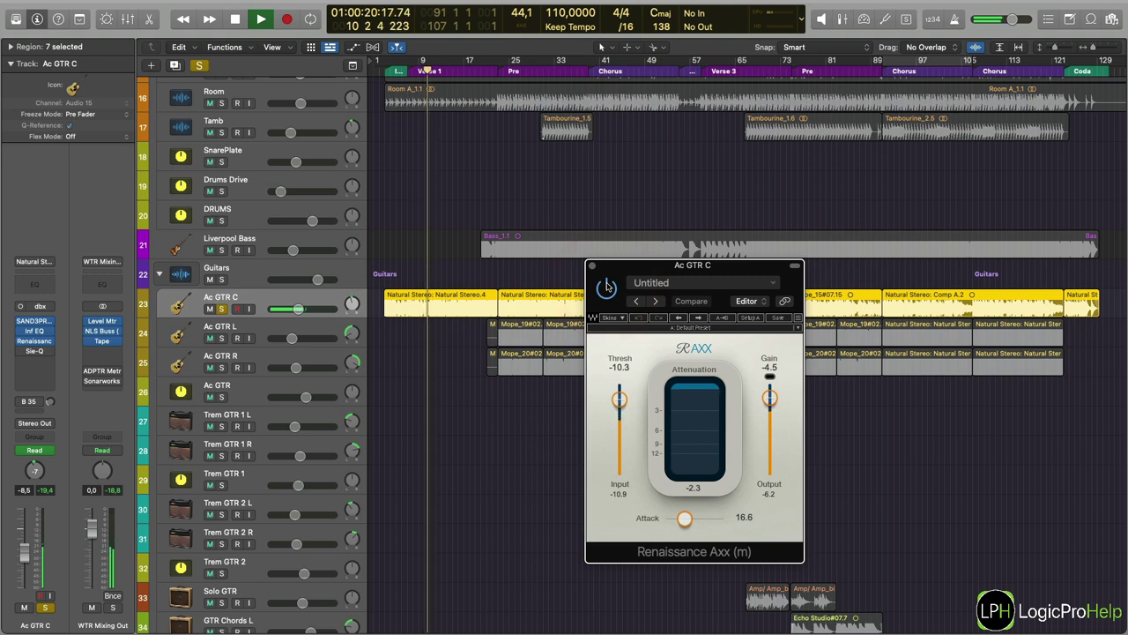
key(space)
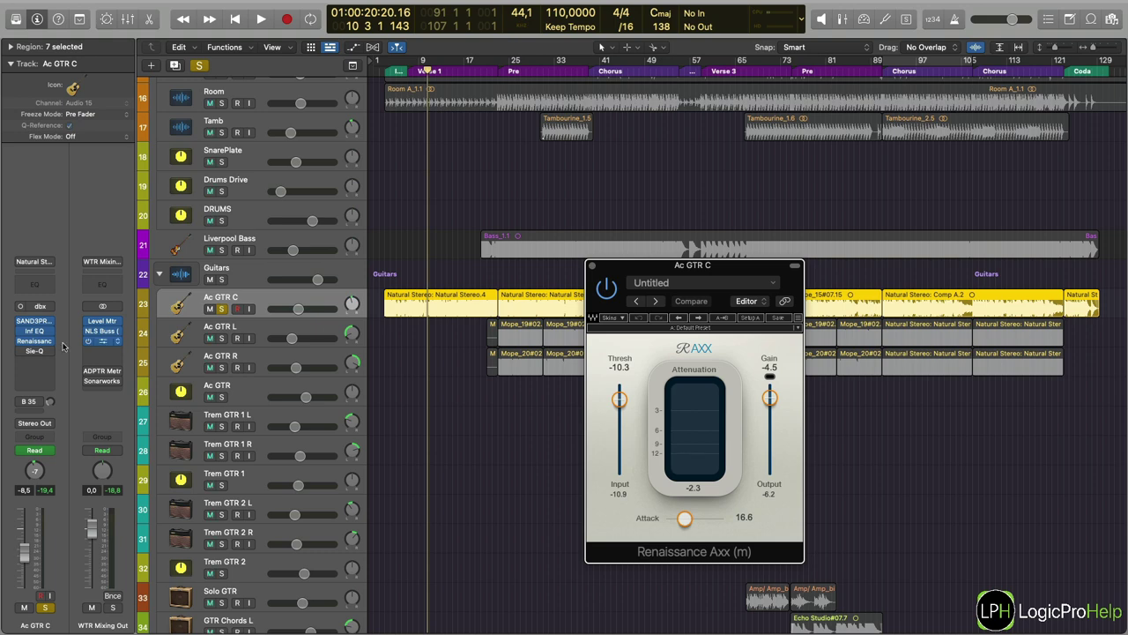
Re-enable and open the Sie-Q insert on Ac GTR C, check its High and Drive values, and move its window below the guitar regions.
click(22, 351)
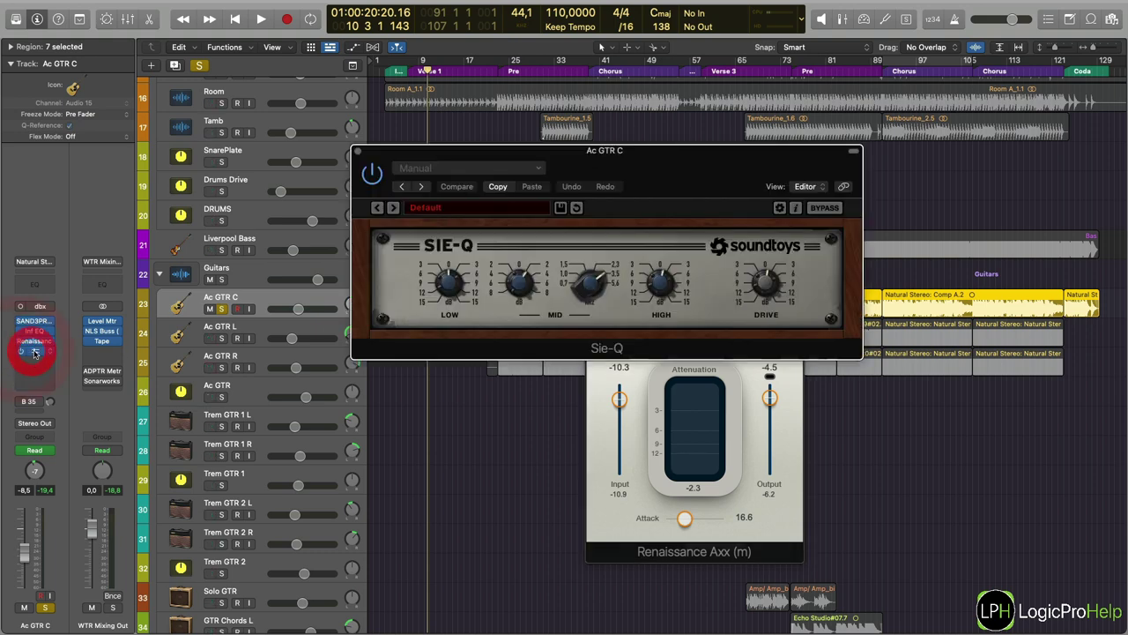
drag(696, 221, 634, 293)
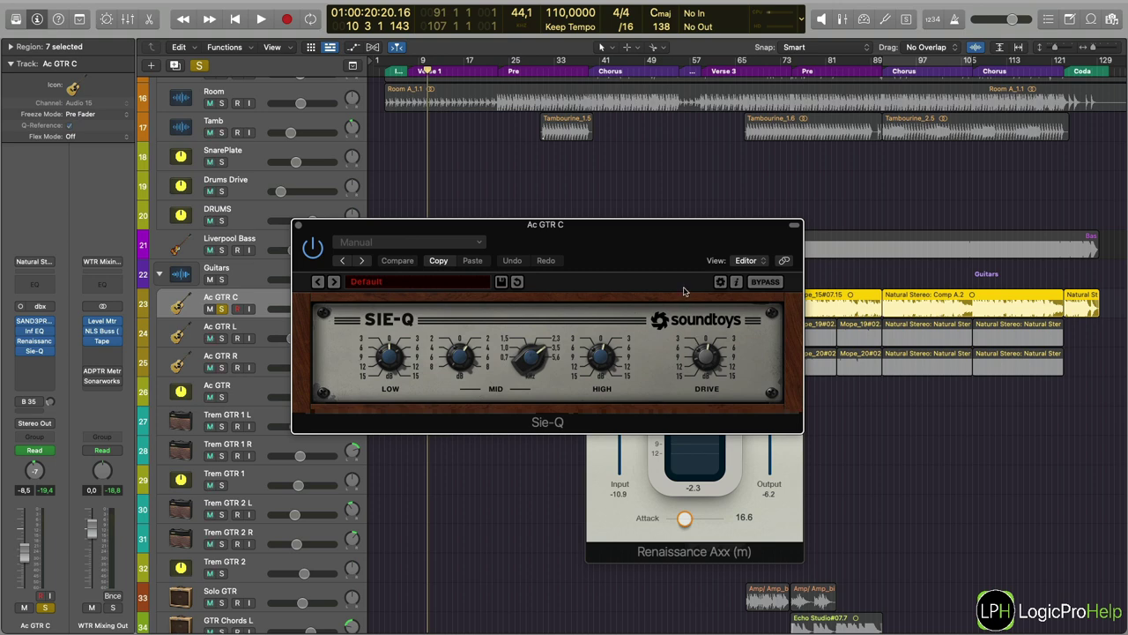
drag(672, 250, 653, 252)
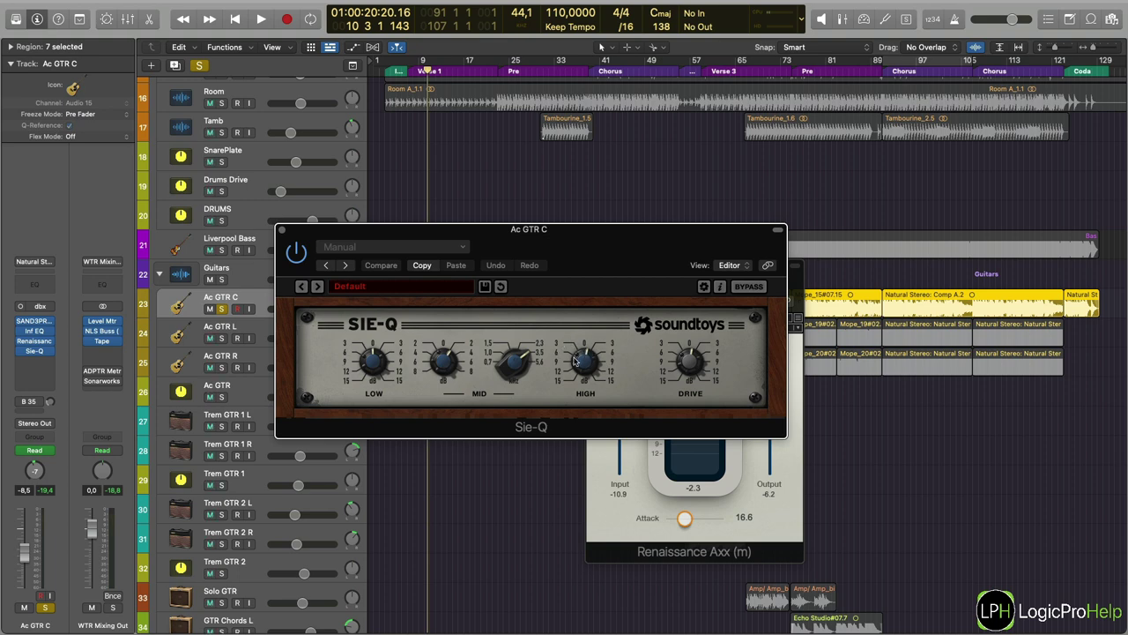
click(587, 368)
click(690, 358)
drag(635, 238, 741, 396)
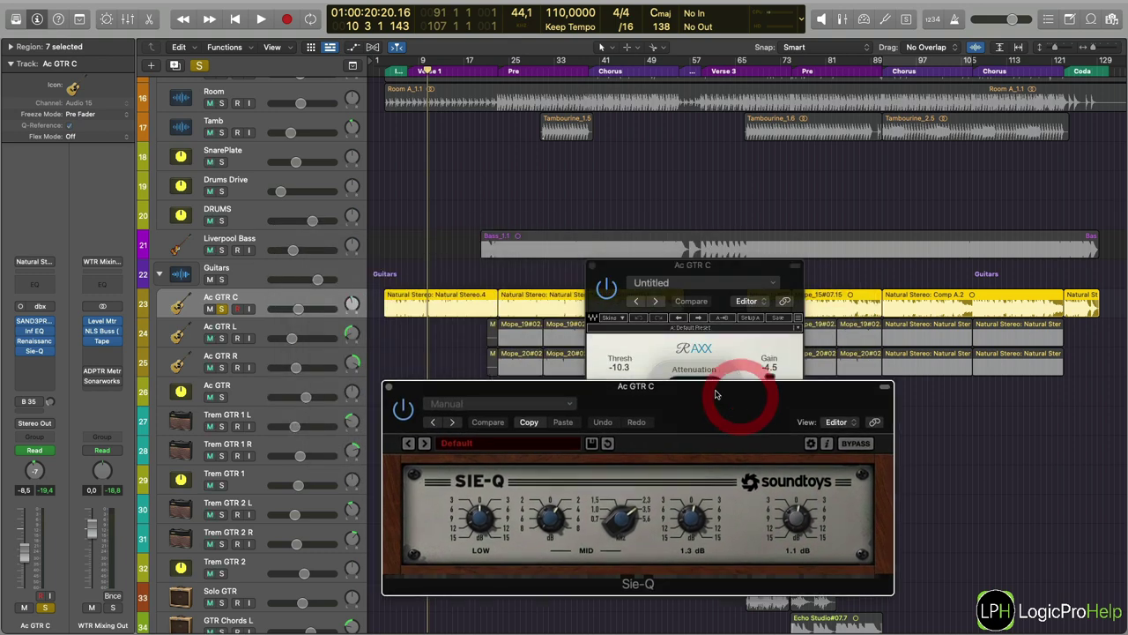
Play the soloed guitar from the intro while toggling Sie-Q's bypass to compare, leaving the plug-in active when playback stops.
click(405, 74)
key(space)
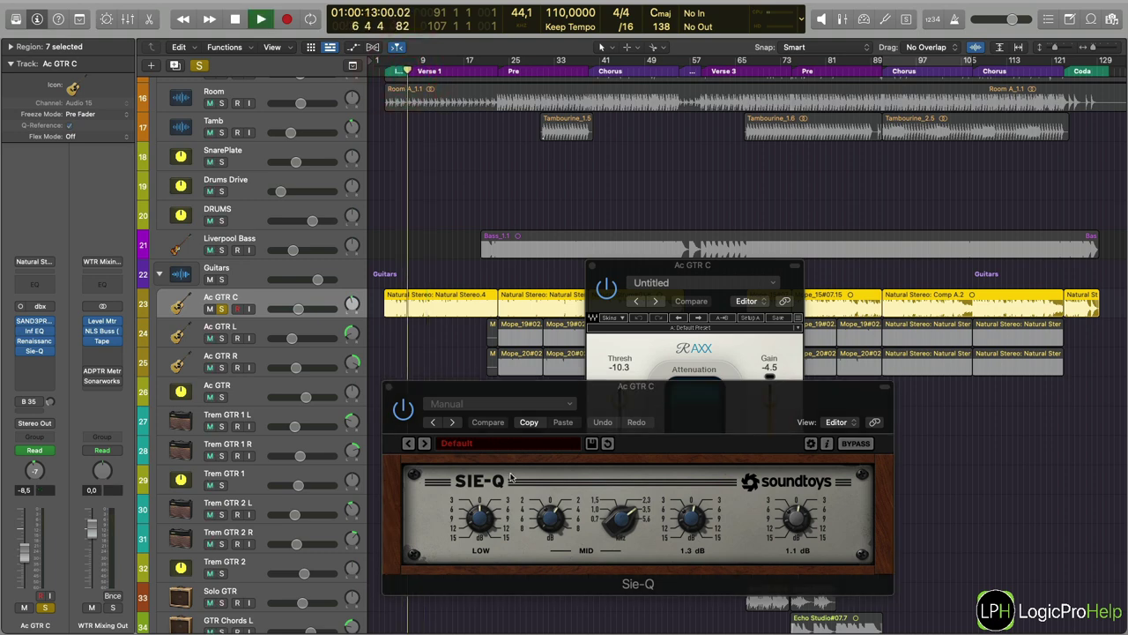
click(407, 412)
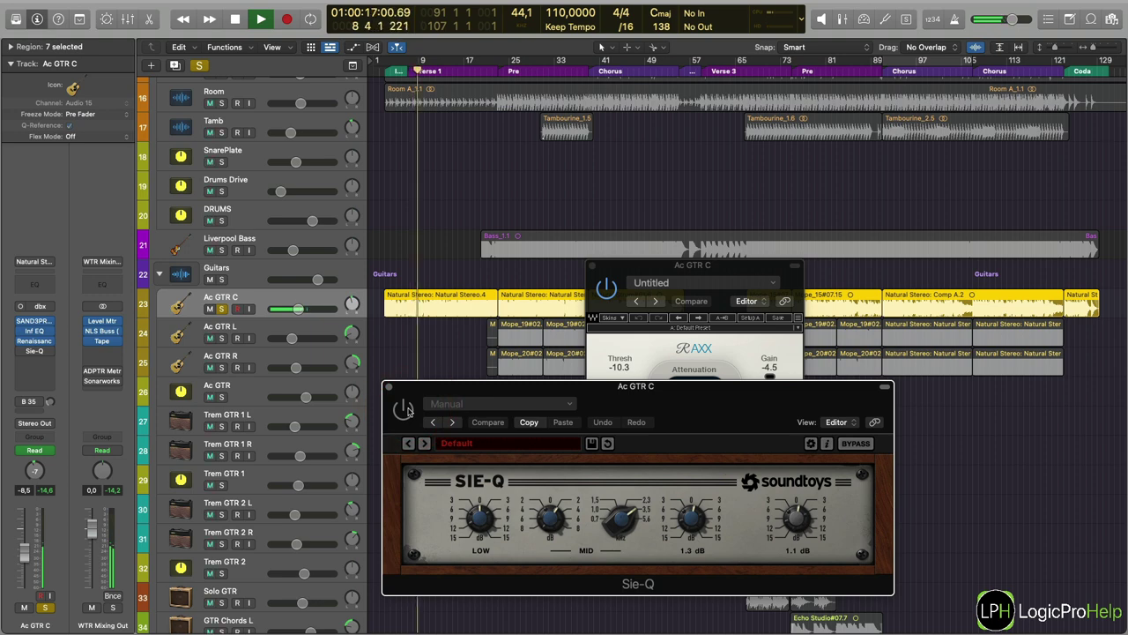
click(409, 411)
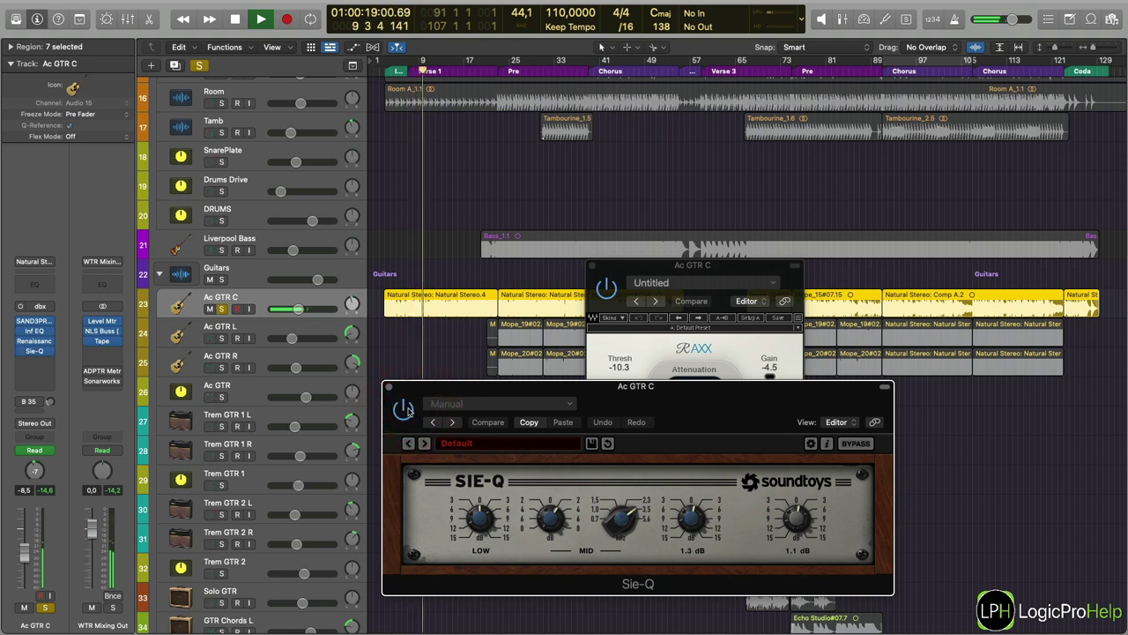
click(407, 410)
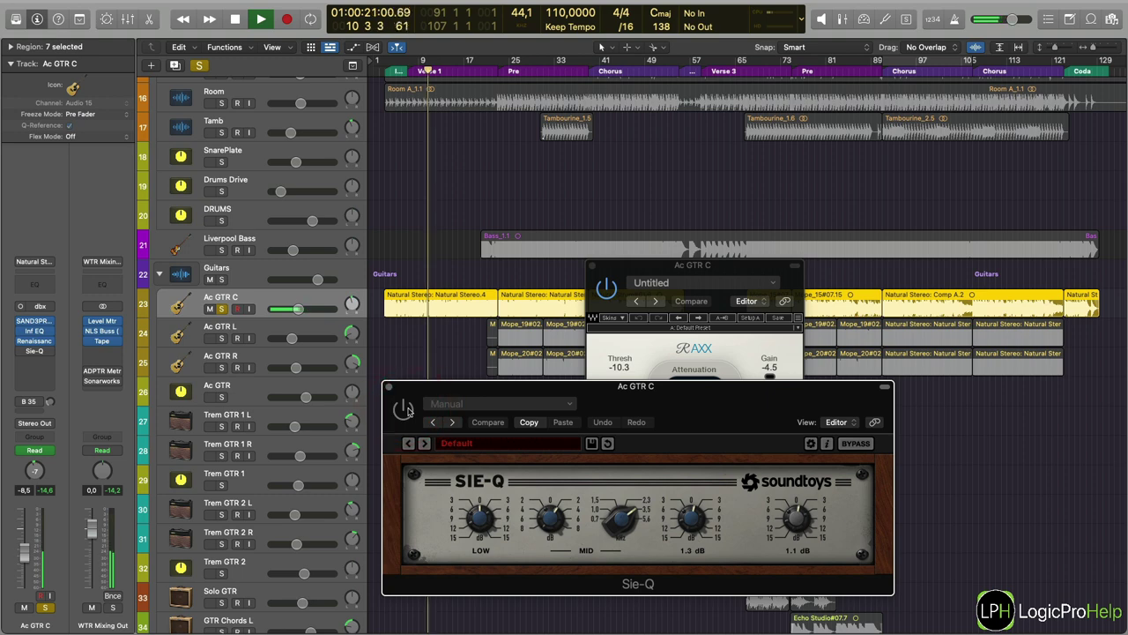
click(407, 411)
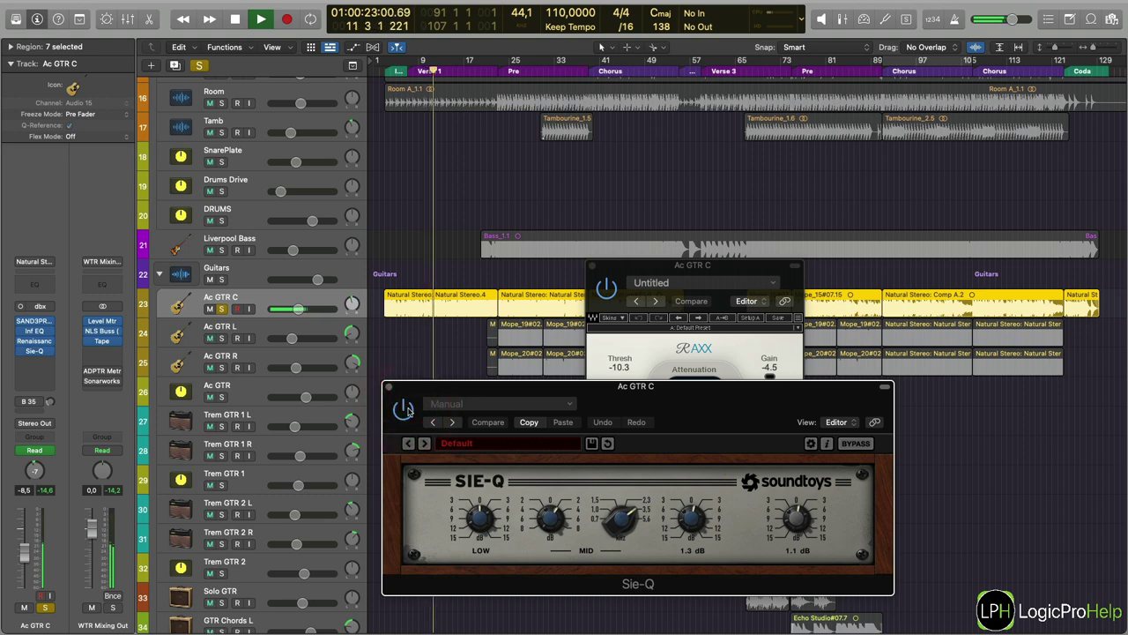
key(space)
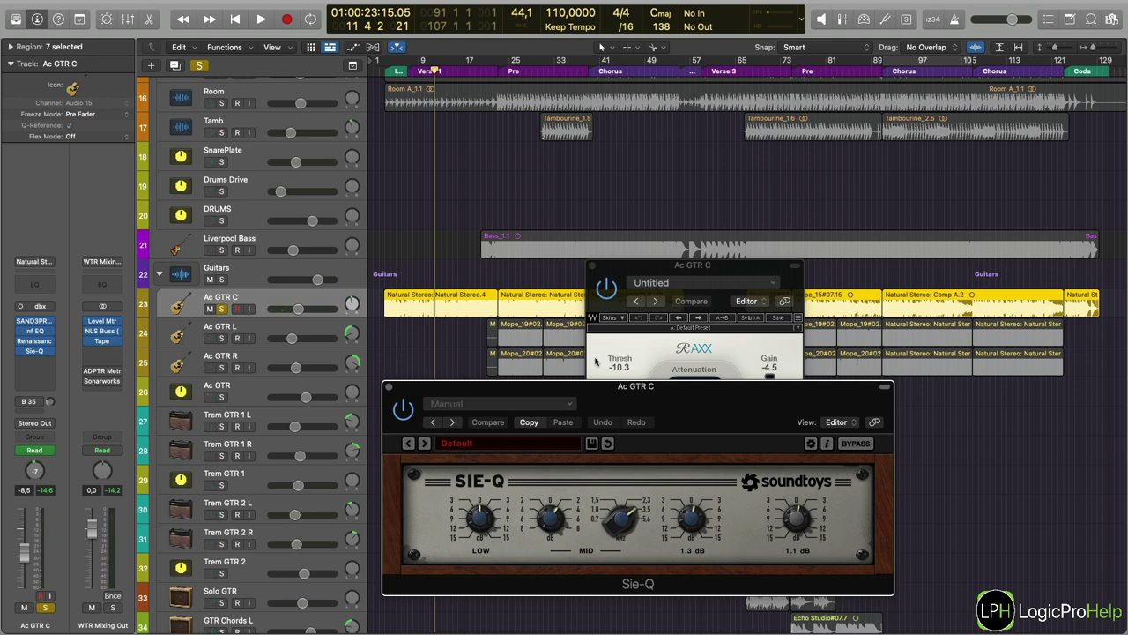
Unsolo the Ac GTR C track and close the Renaissance Axx and Sie-Q windows.
scroll(803, 158, up, 3)
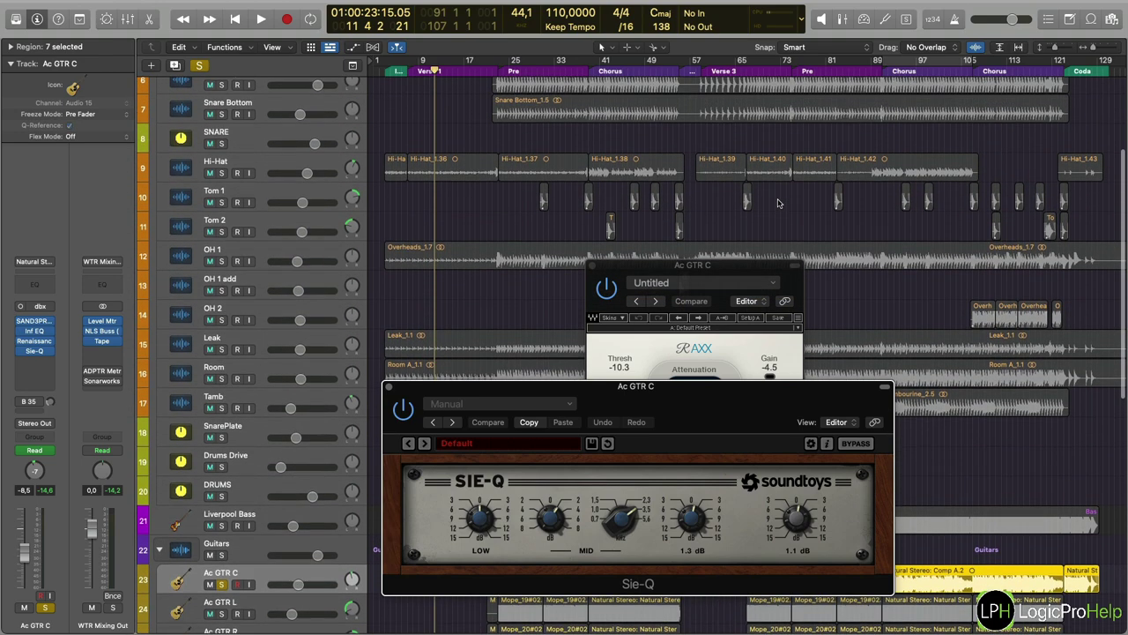
scroll(778, 203, down, 4)
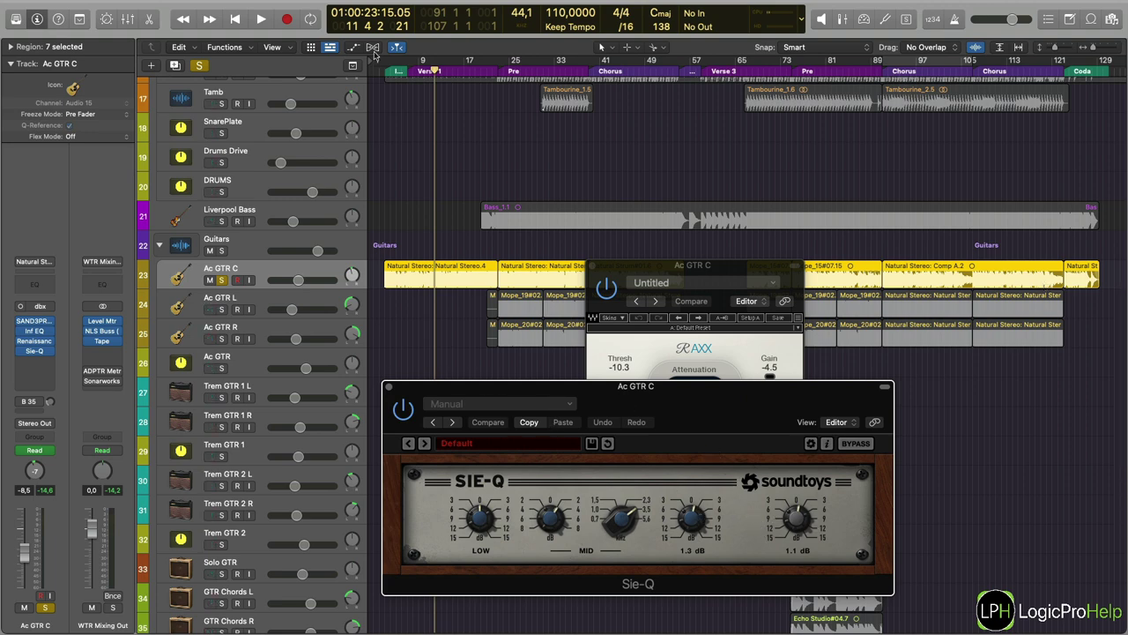
click(221, 281)
click(591, 266)
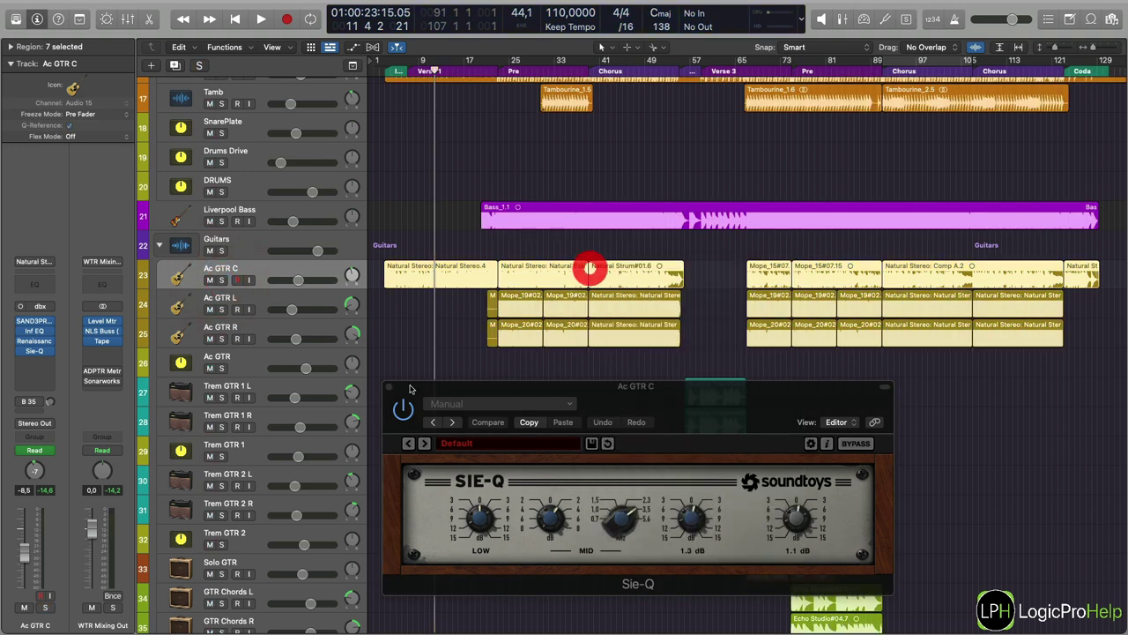
click(388, 386)
Play the full mix from the intro and audition it with all four Ac GTR C inserts bypassed.
click(385, 71)
scroll(476, 231, up, 1)
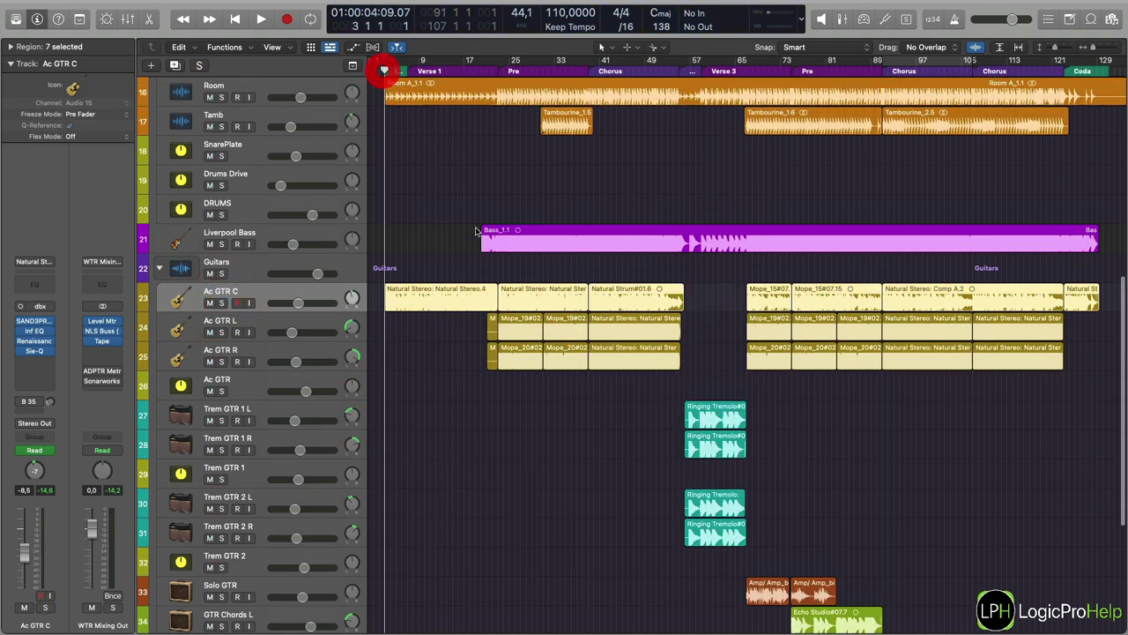
scroll(467, 264, up, 3)
key(space)
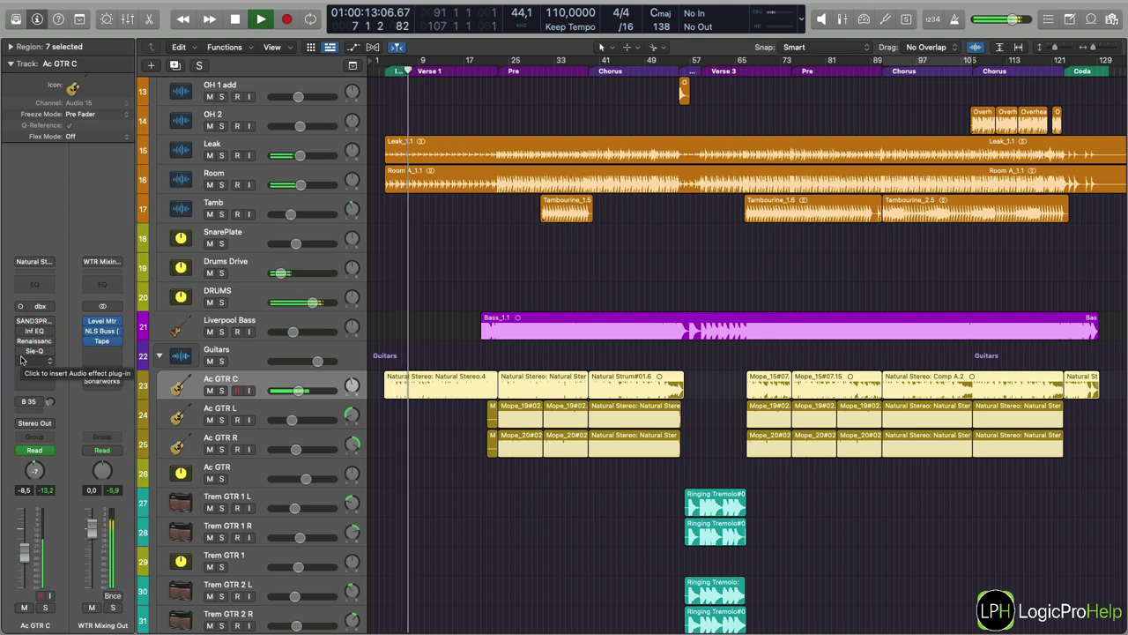
key(space)
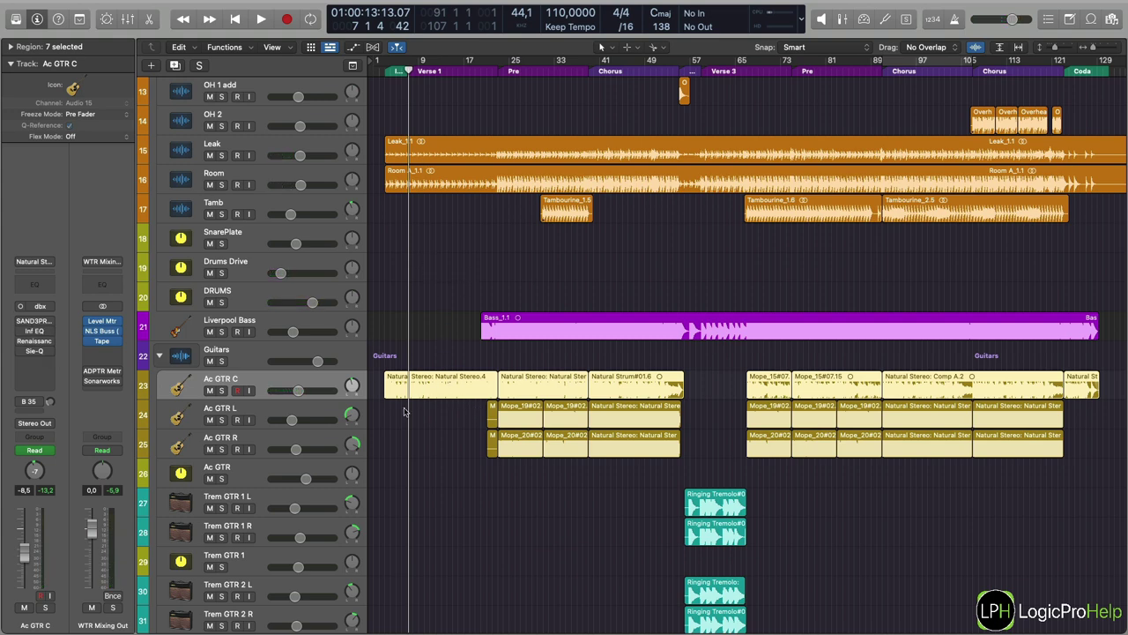
scroll(534, 239, up, 7)
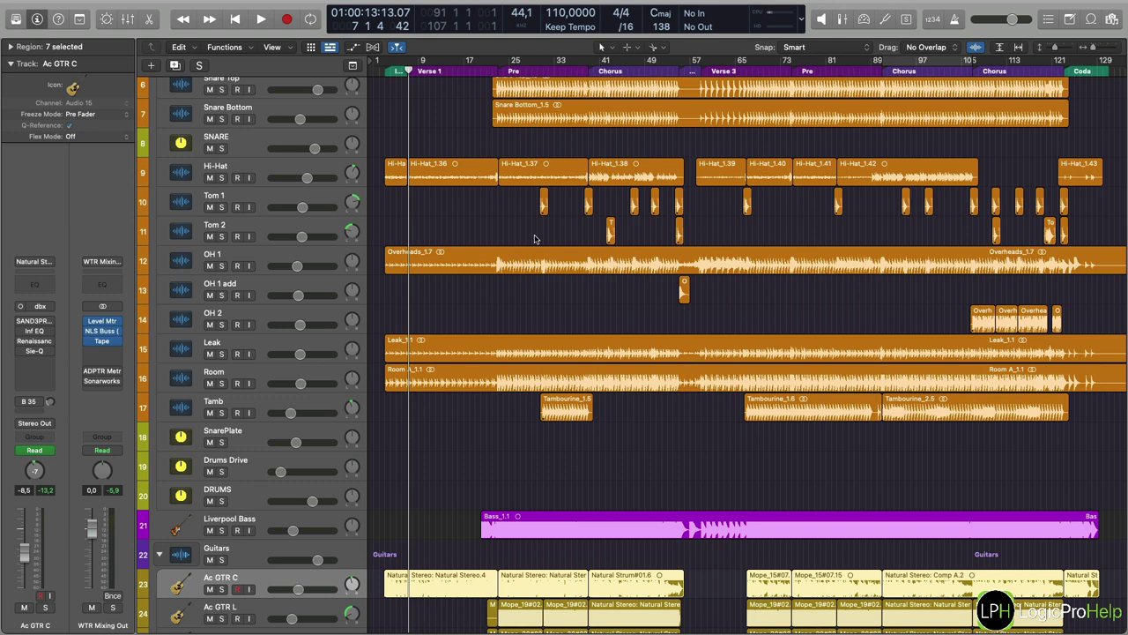
scroll(331, 607, down, 4)
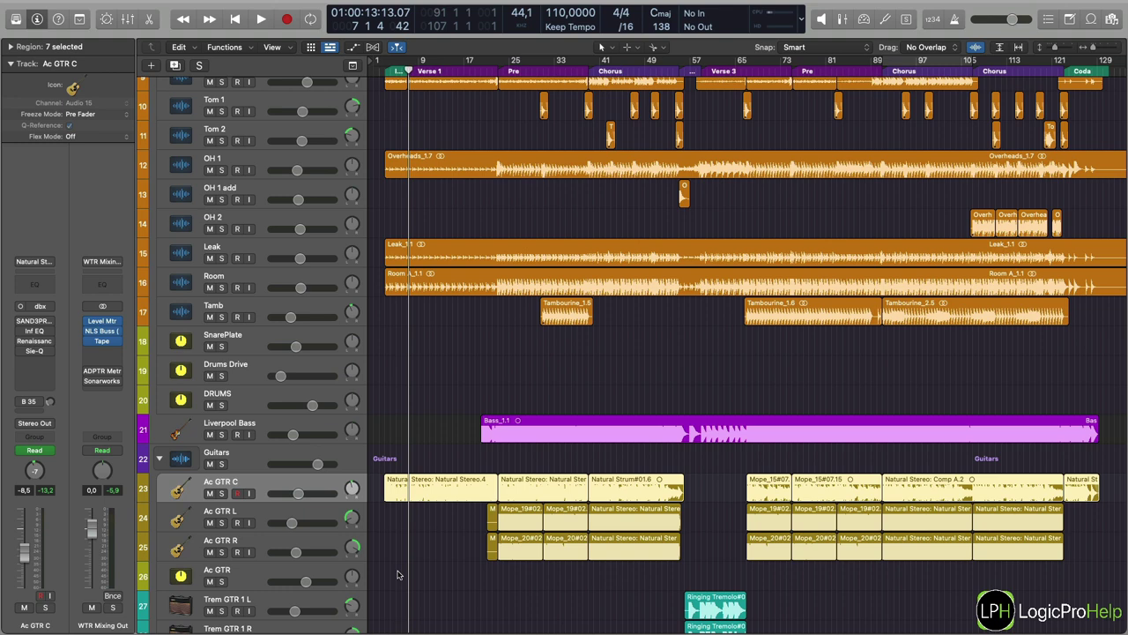
scroll(396, 575, up, 10)
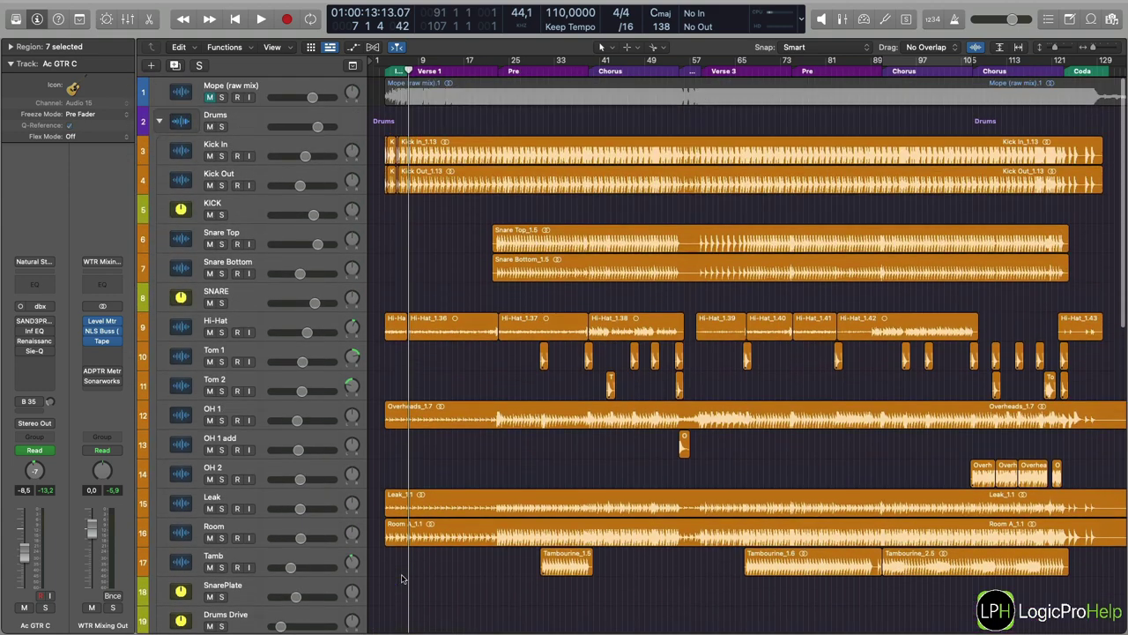
scroll(401, 579, down, 10)
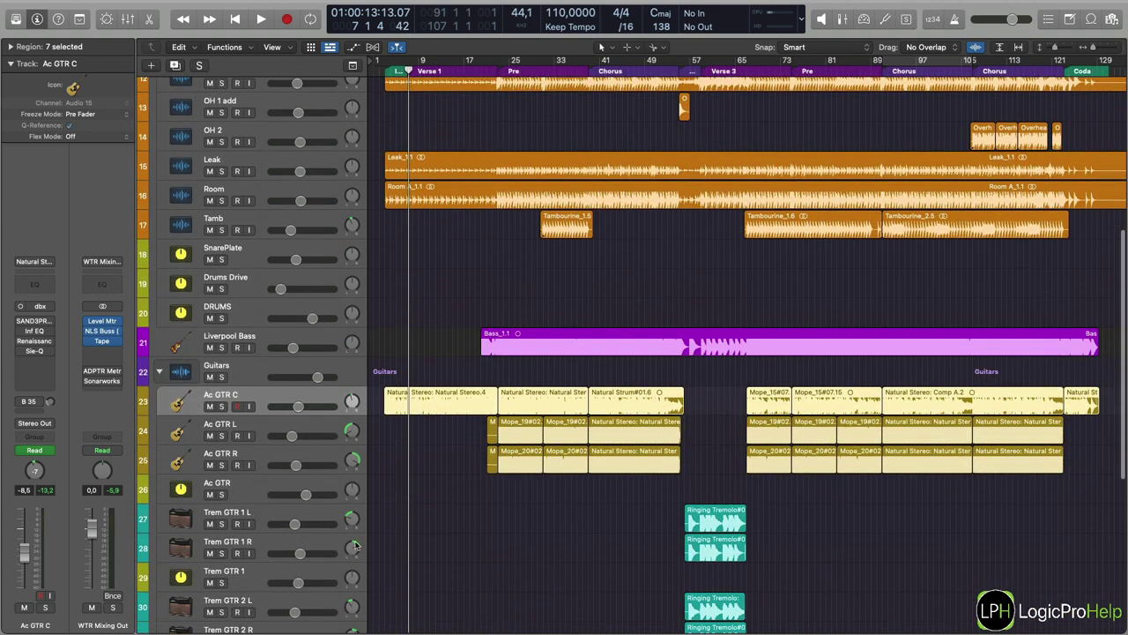
Re-enable all four inserts on Ac GTR C, briefly review the Sie-Q settings, and deselect the guitar regions.
drag(20, 322, 16, 356)
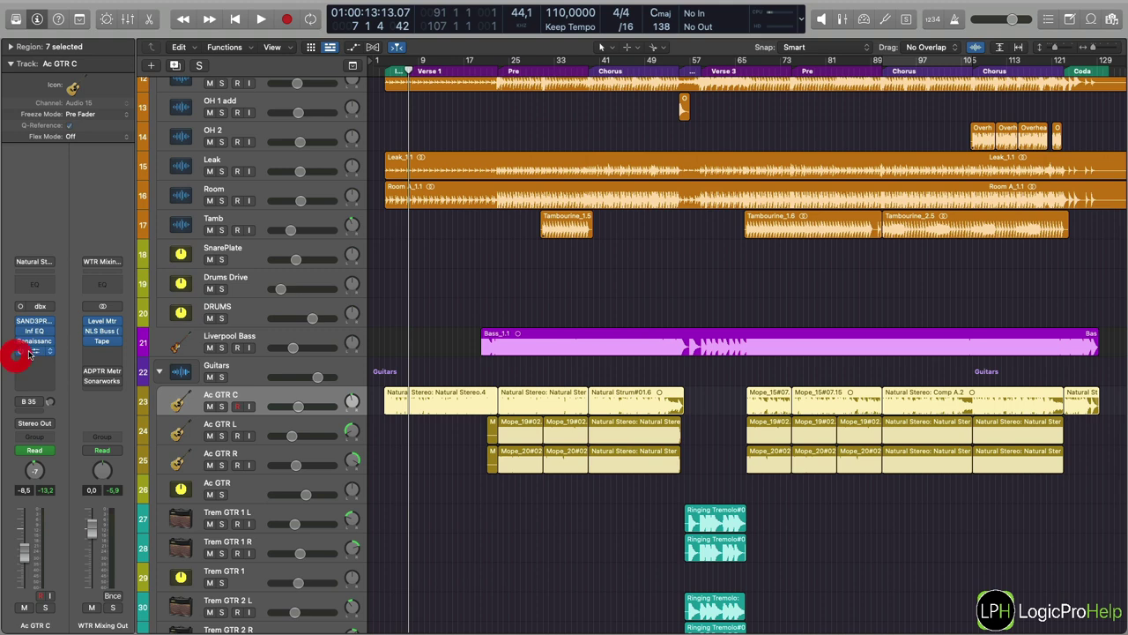
click(39, 350)
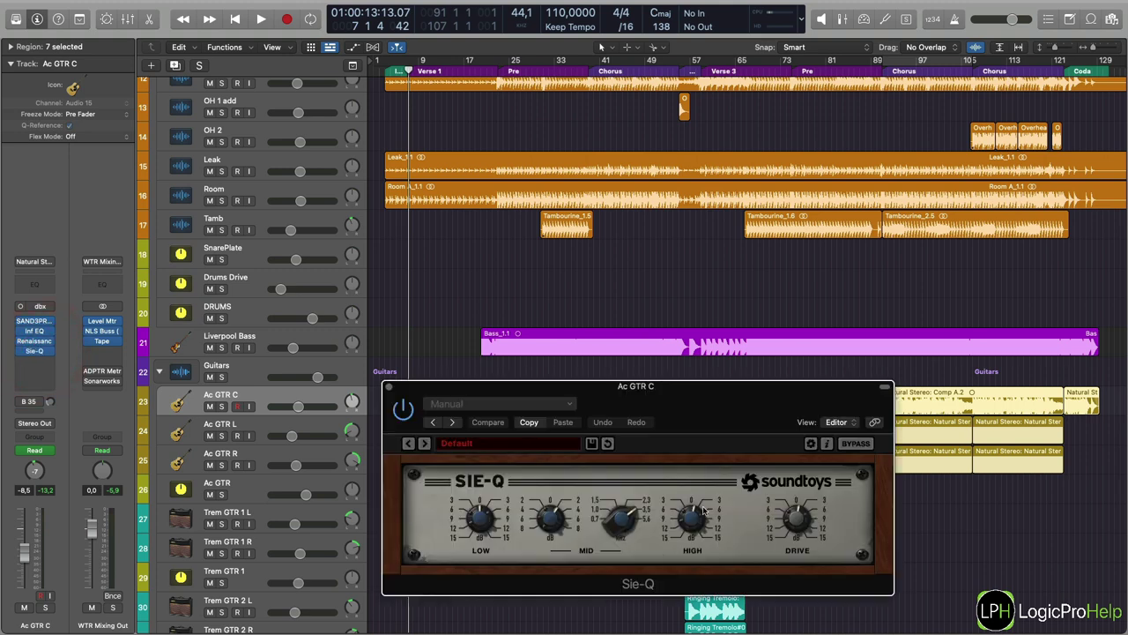
click(389, 388)
click(429, 444)
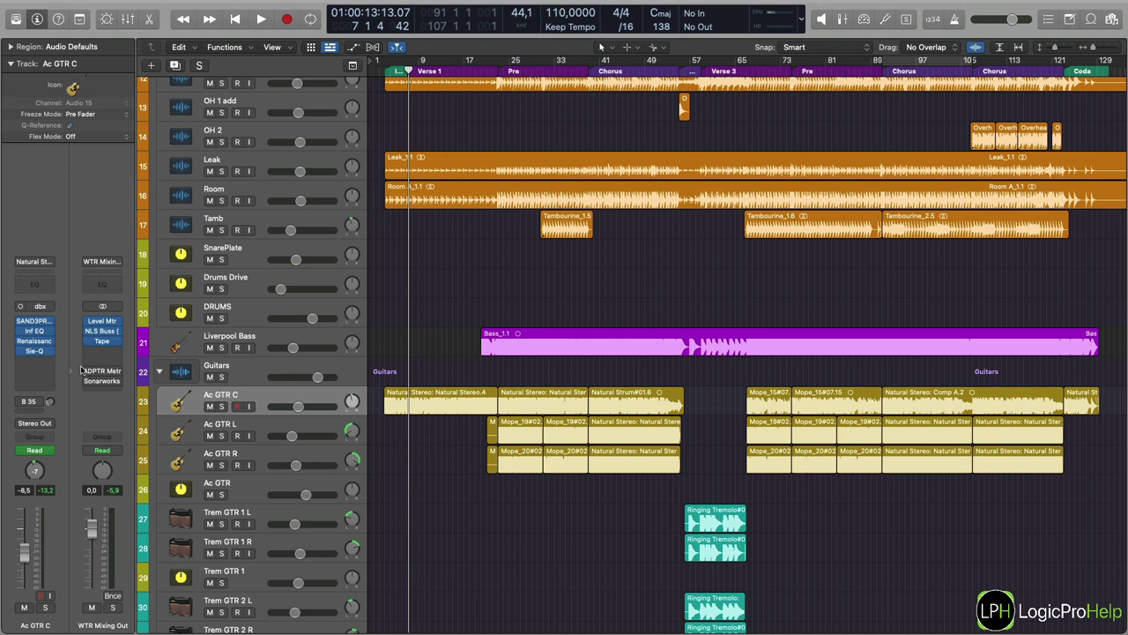
Play the full mix from the intro with the Ac GTR C inserts active.
click(380, 71)
key(space)
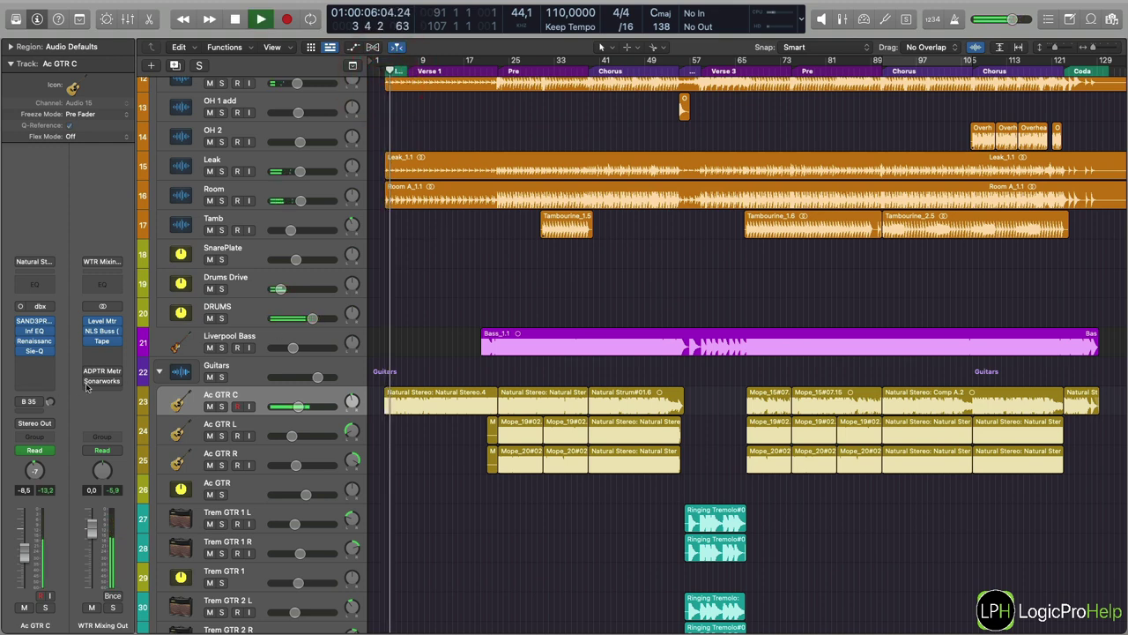
mouse_move(88, 386)
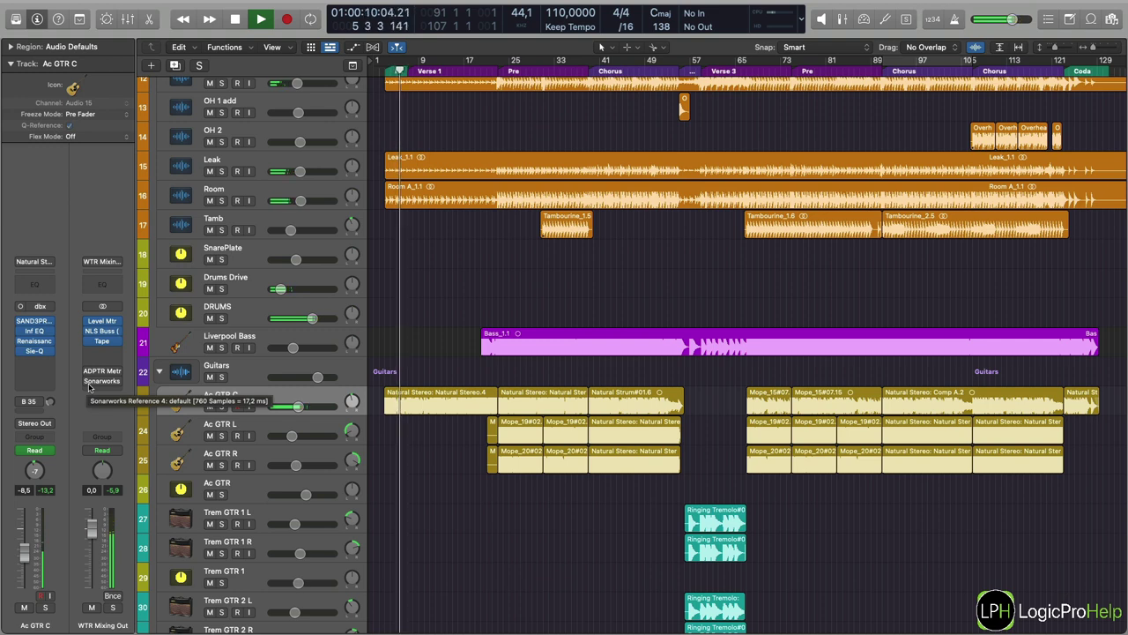
key(space)
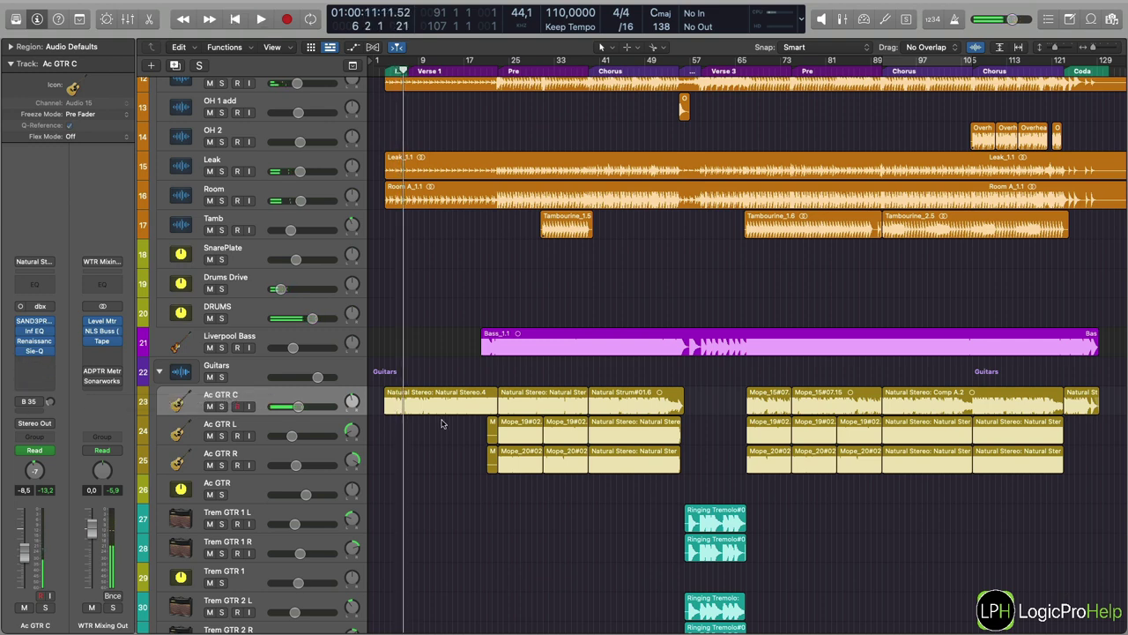
Check the destination of Ac GTR C's Bus 35 send, leaving its routing as it is.
scroll(404, 440, up, 3)
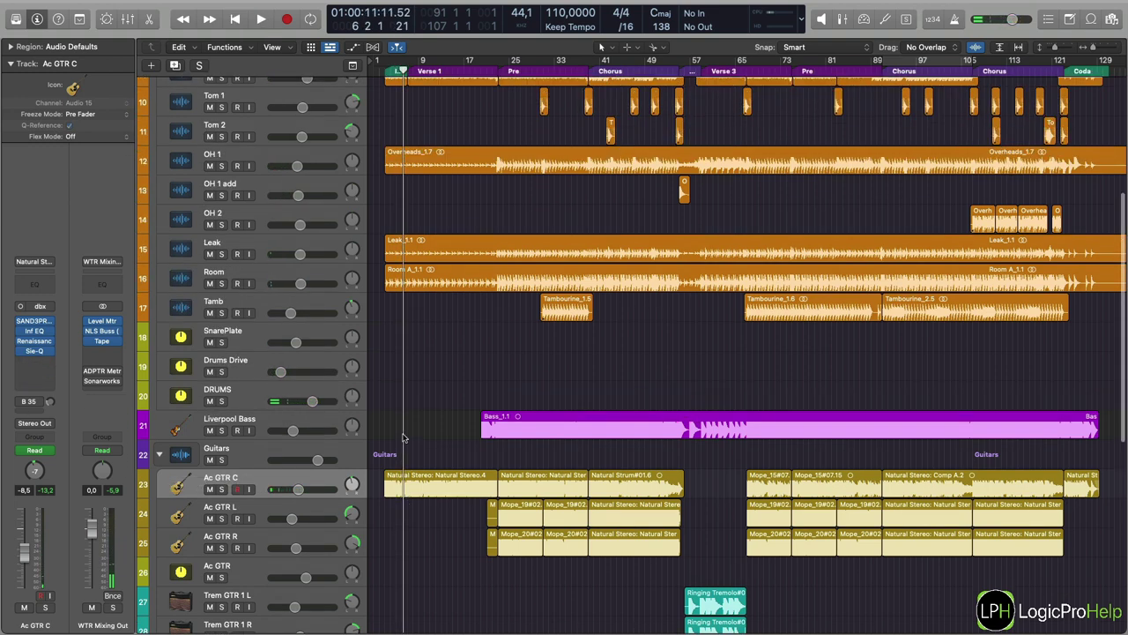
click(30, 401)
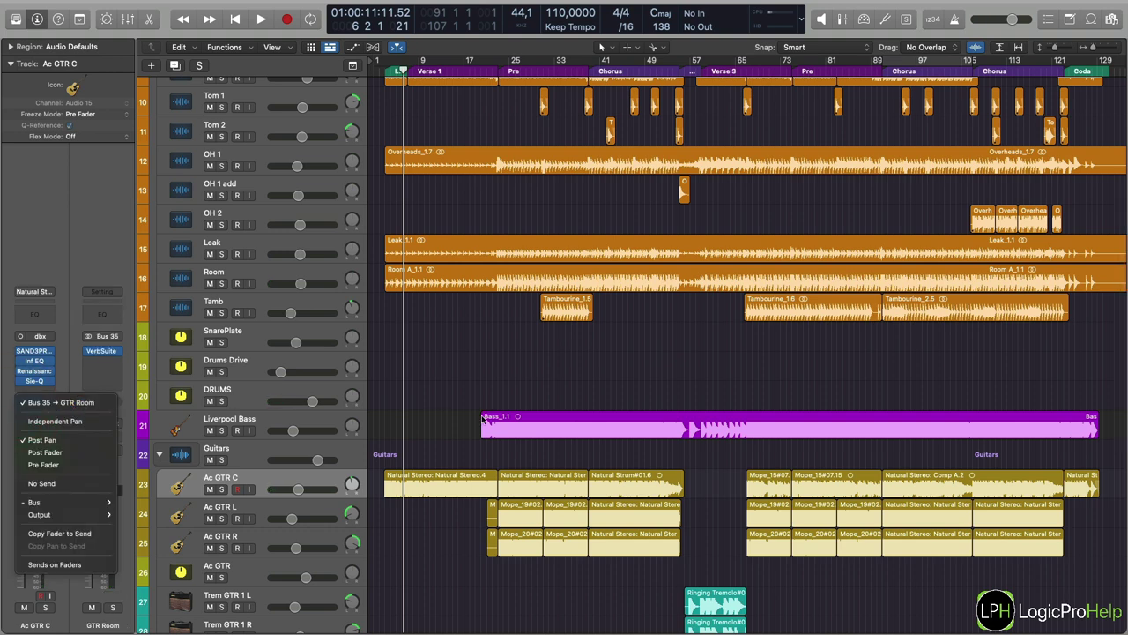
click(466, 325)
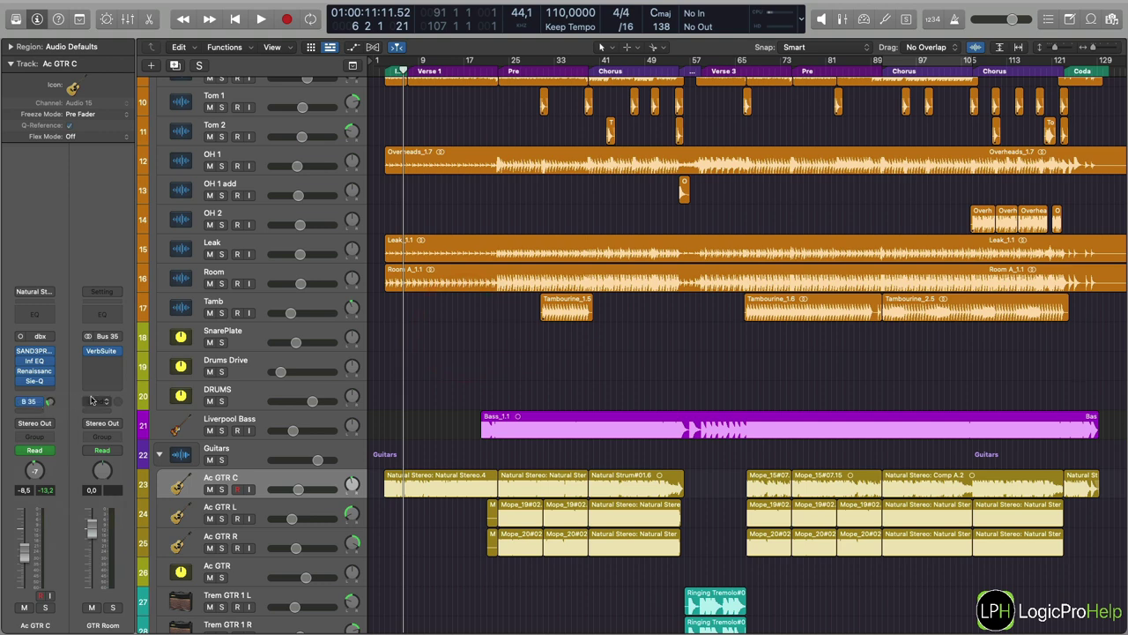
Play the full mix from the intro and compare it with Ac GTR C's Bus 35 send bypassed and active.
click(386, 69)
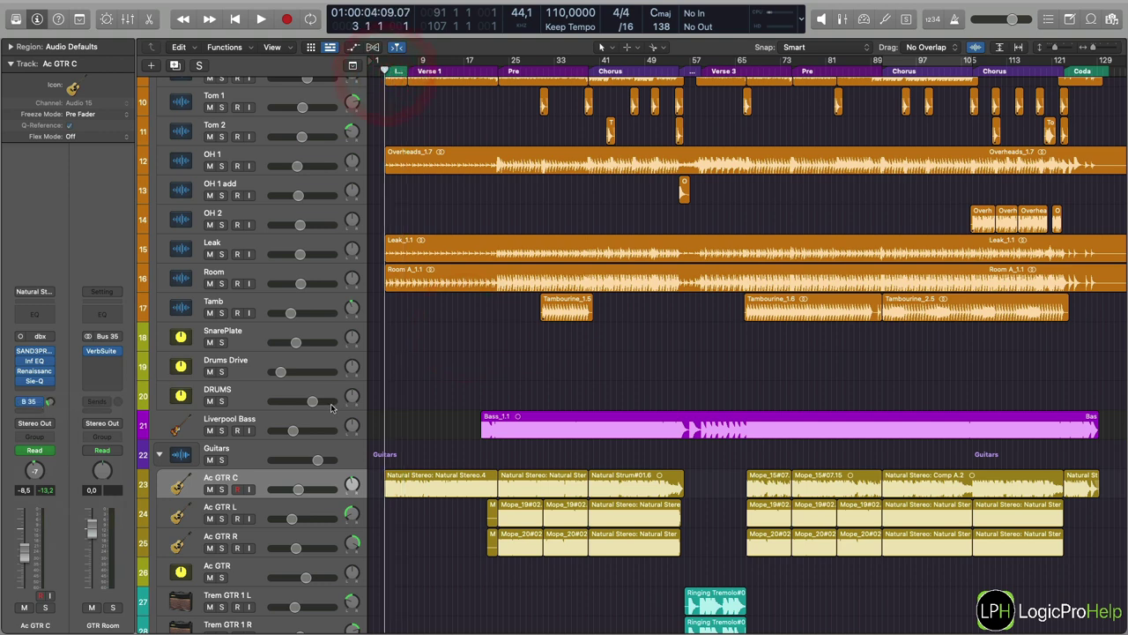
scroll(271, 478, down, 2)
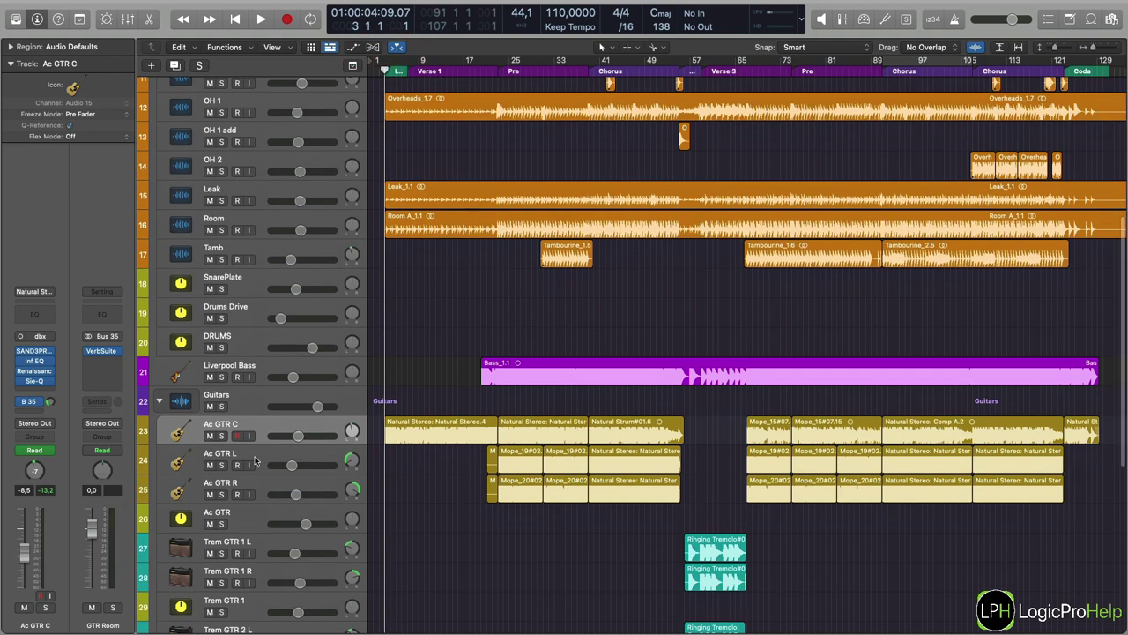
key(space)
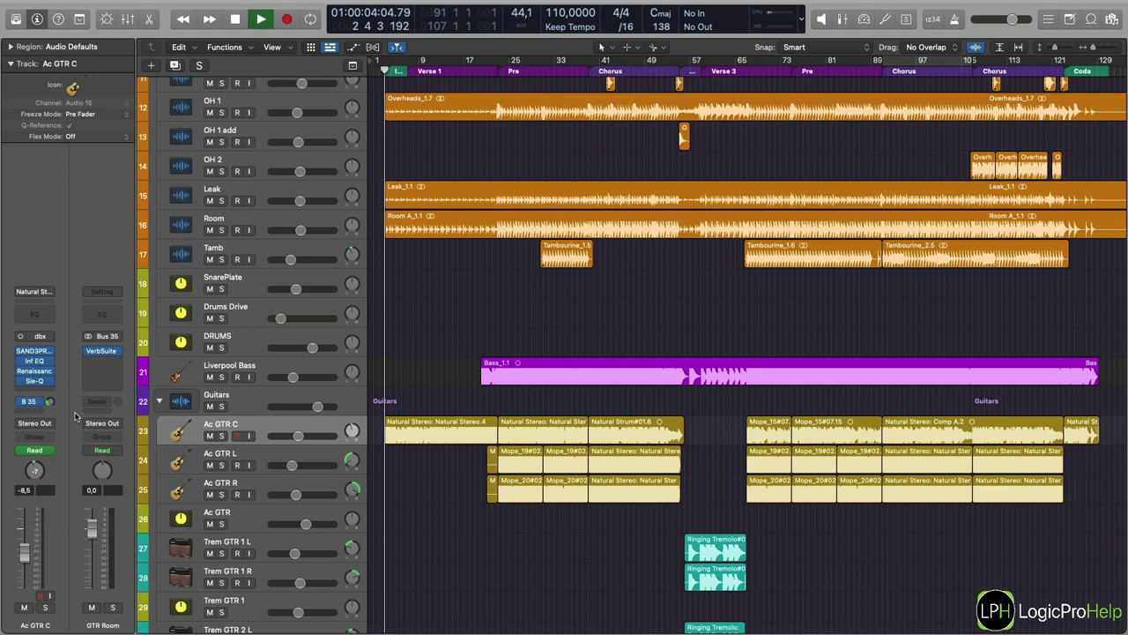
click(20, 401)
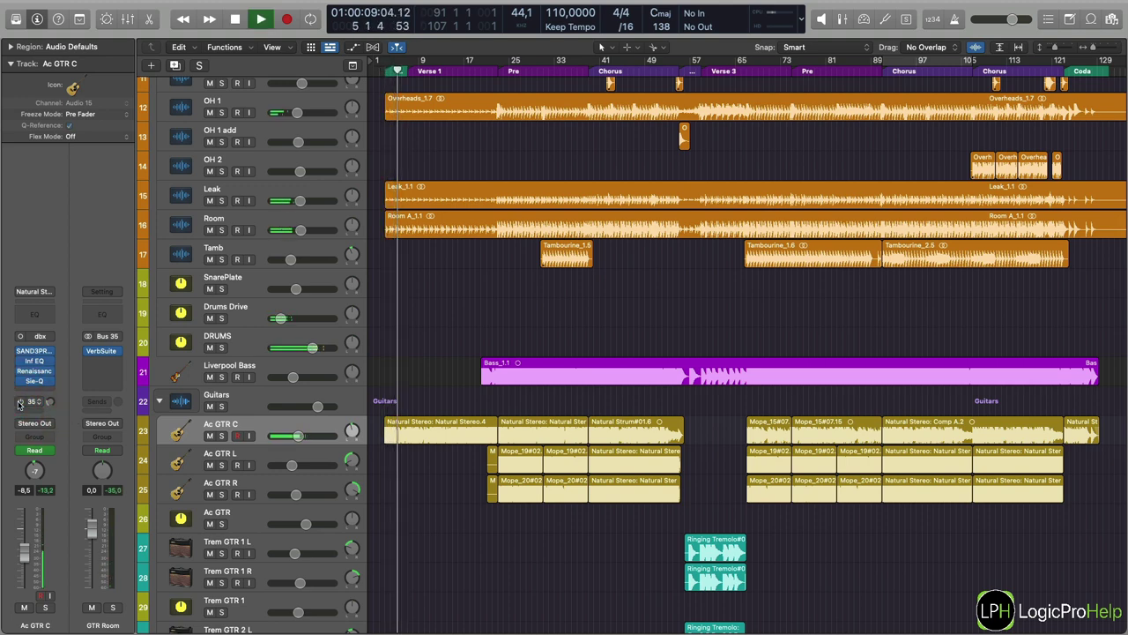
click(20, 401)
key(space)
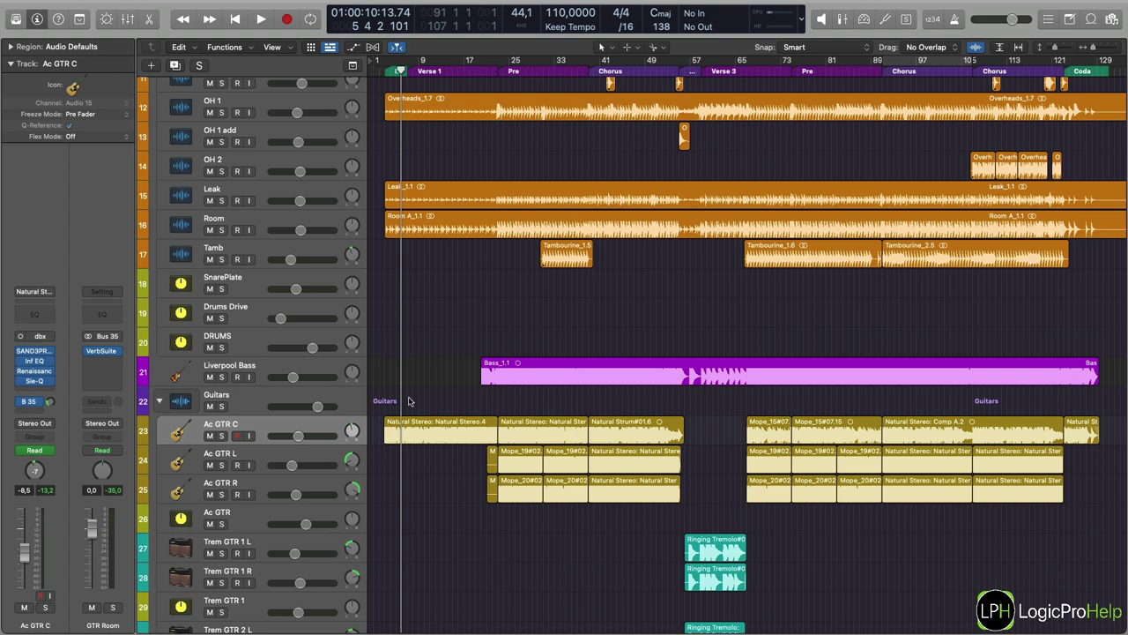
Move the playhead to the start of the first Pre section and mute the Ac GTR L, Ac GTR R and Ac GTR tracks.
scroll(408, 401, up, 5)
scroll(678, 280, down, 8)
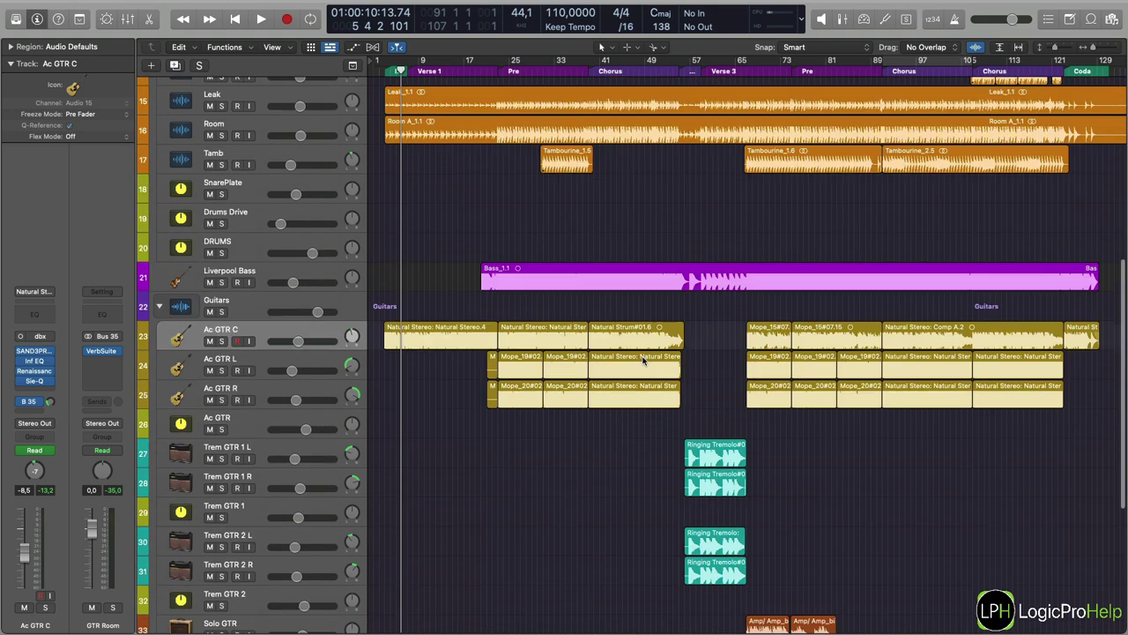
click(498, 68)
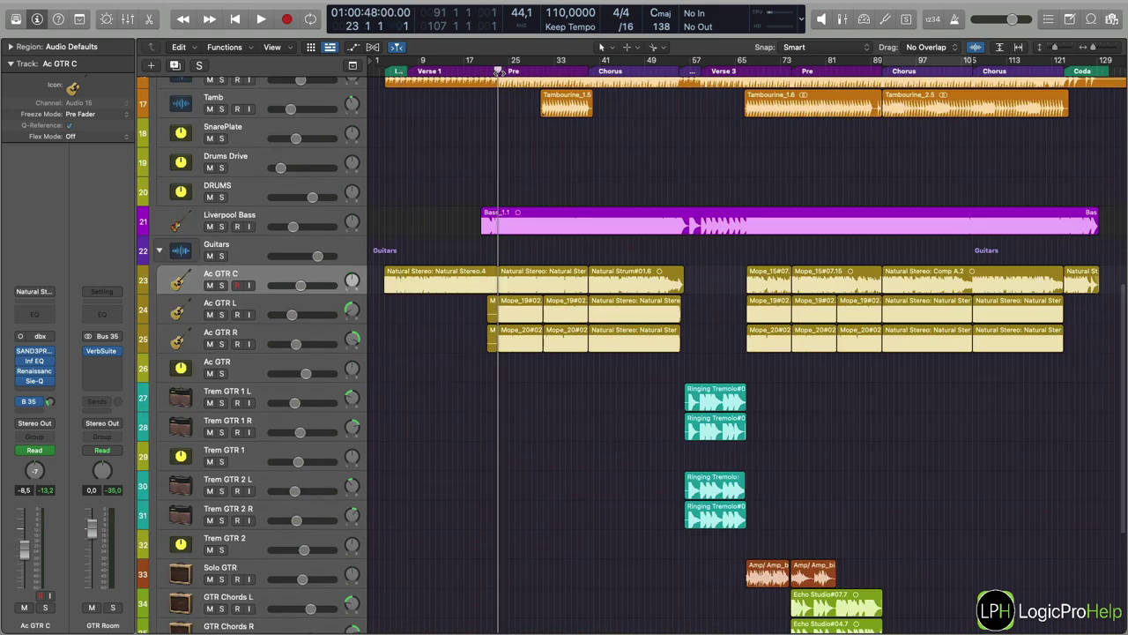
drag(210, 315, 210, 344)
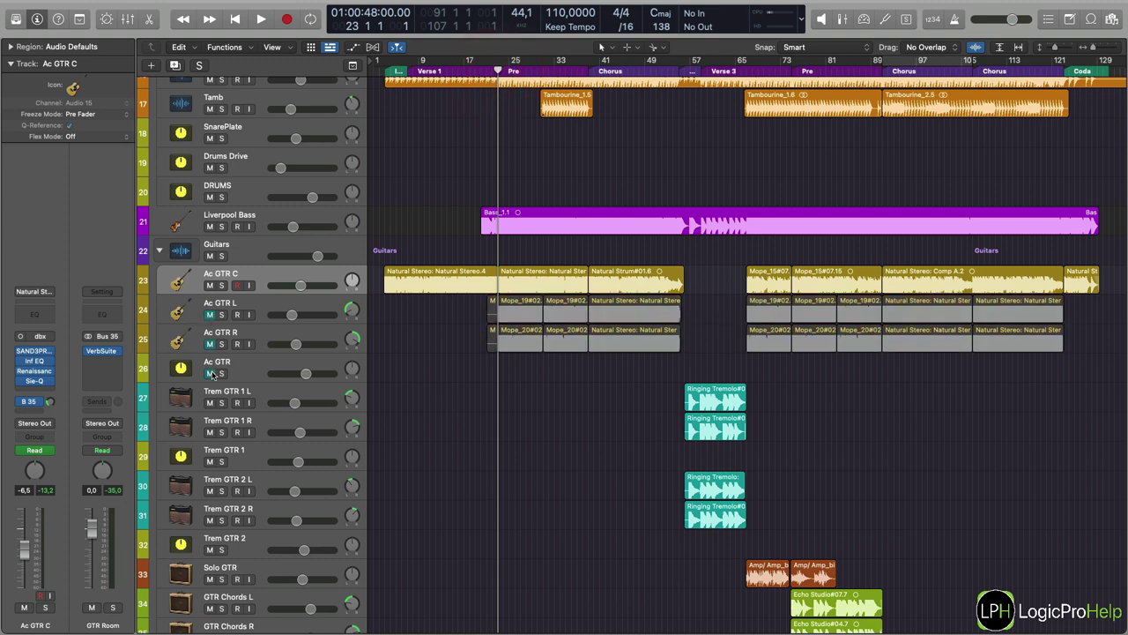
click(209, 373)
Audition the first Pre section with Ac GTR C's Bus 35 send bypassed, and replay it from bar 23 with the send active.
key(space)
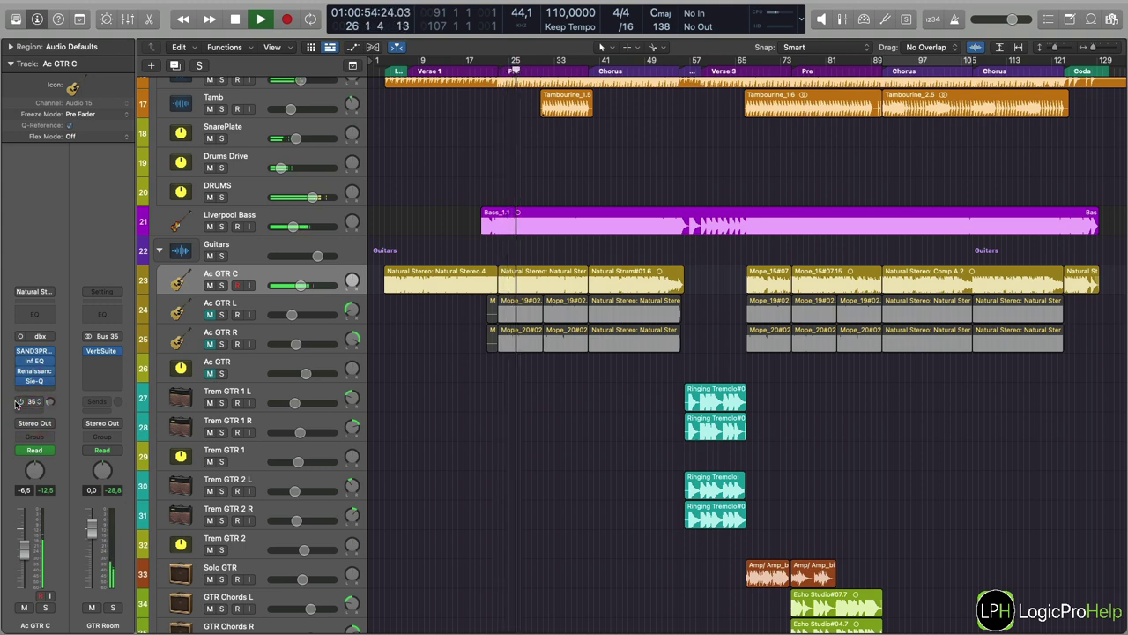
key(space)
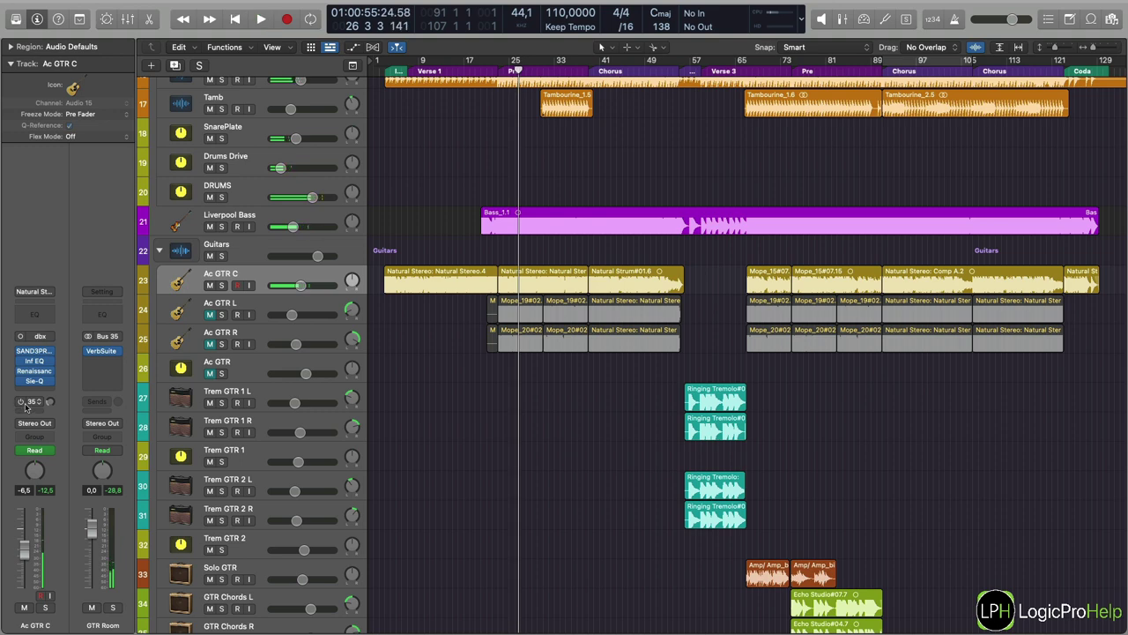
click(497, 69)
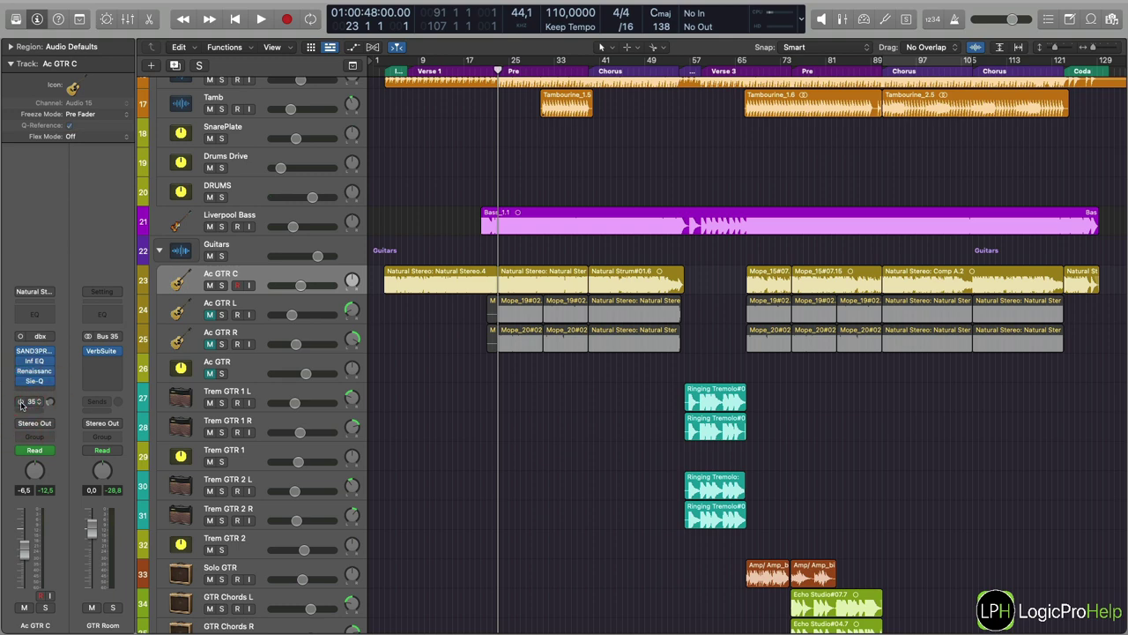
key(space)
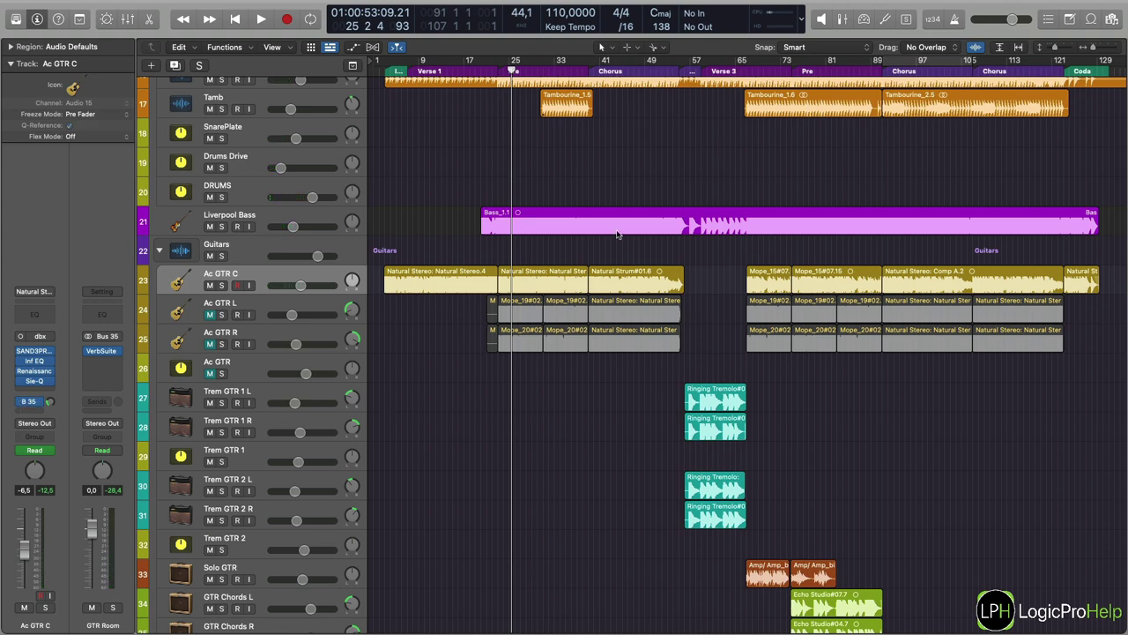
Survey the drum, bass and guitar tracks and compare the channel strips and room sends of Liverpool Bass and the acoustic guitars.
scroll(914, 411, up, 10)
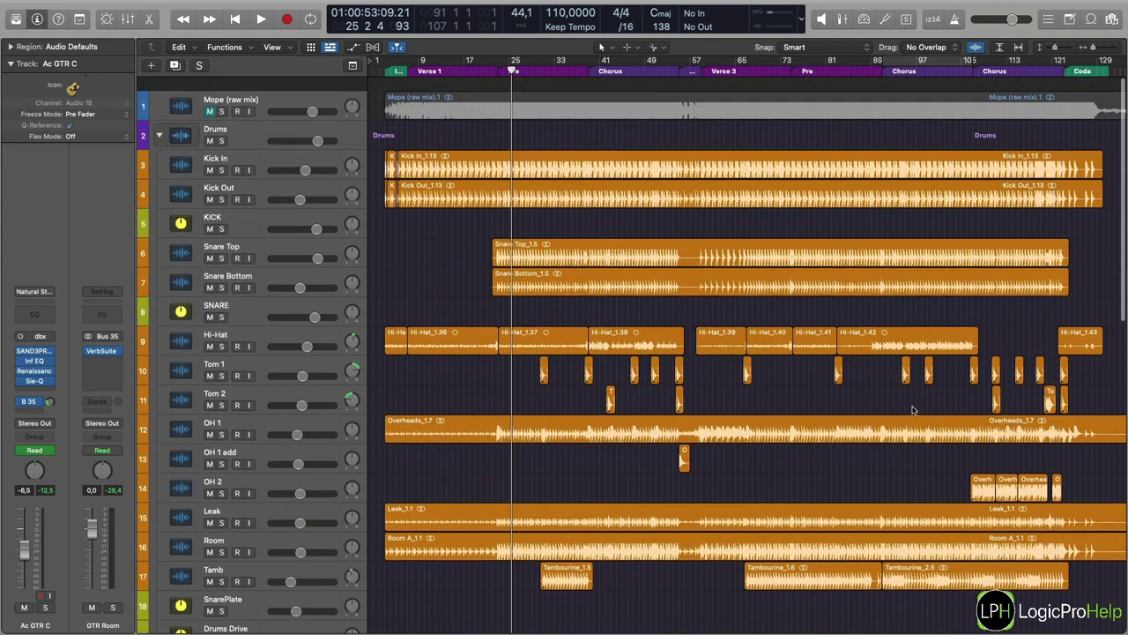
scroll(914, 411, down, 15)
scroll(914, 410, up, 10)
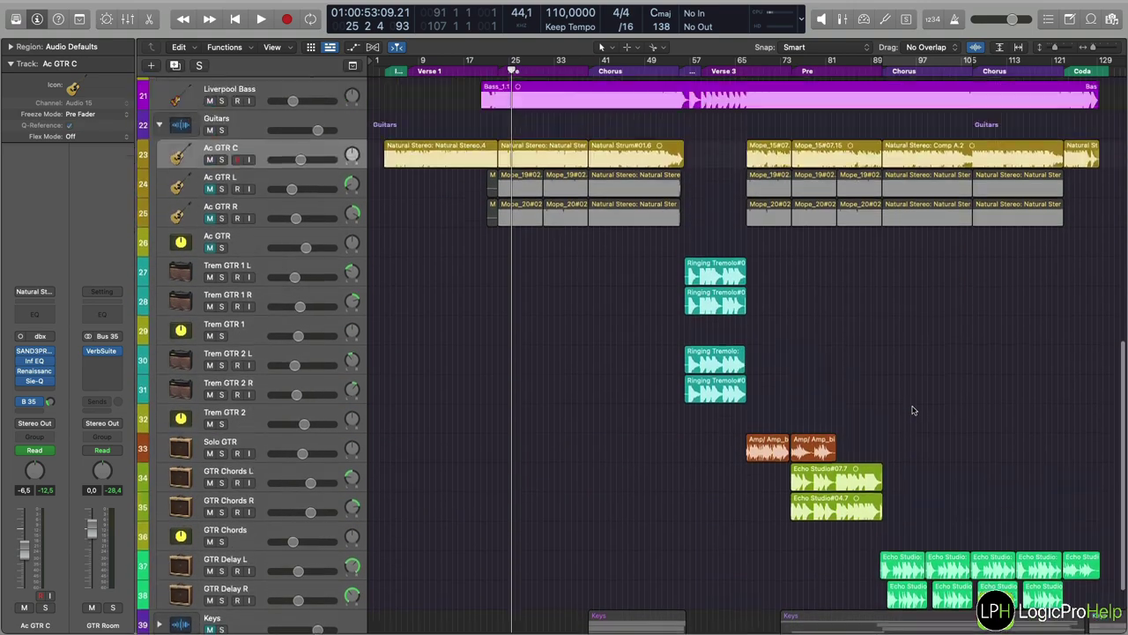
scroll(914, 411, up, 9)
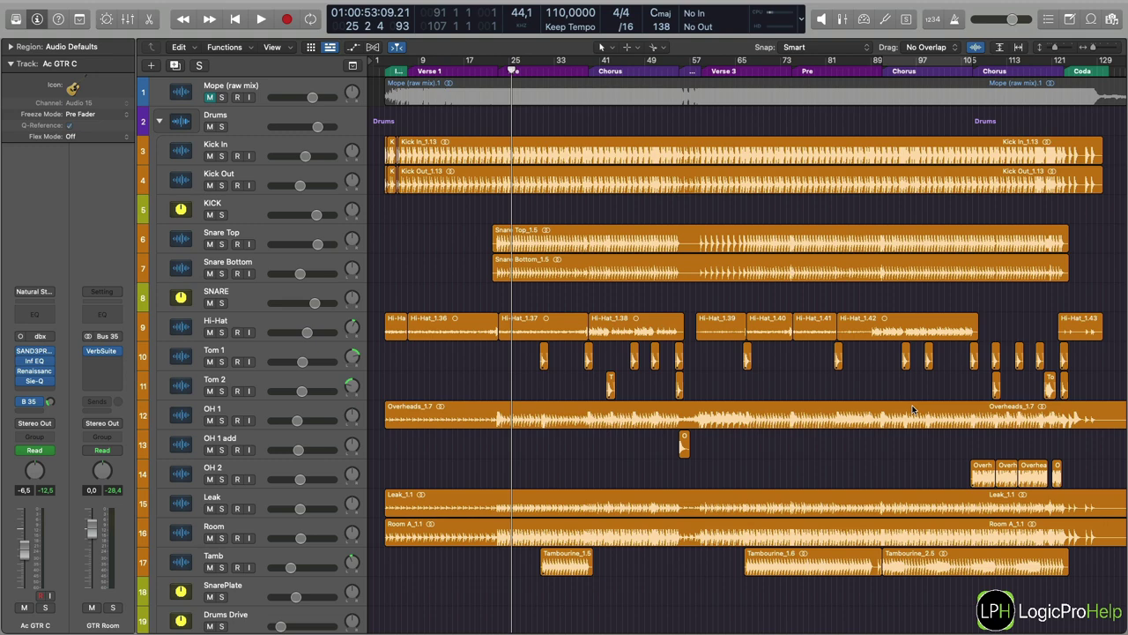
scroll(912, 408, down, 8)
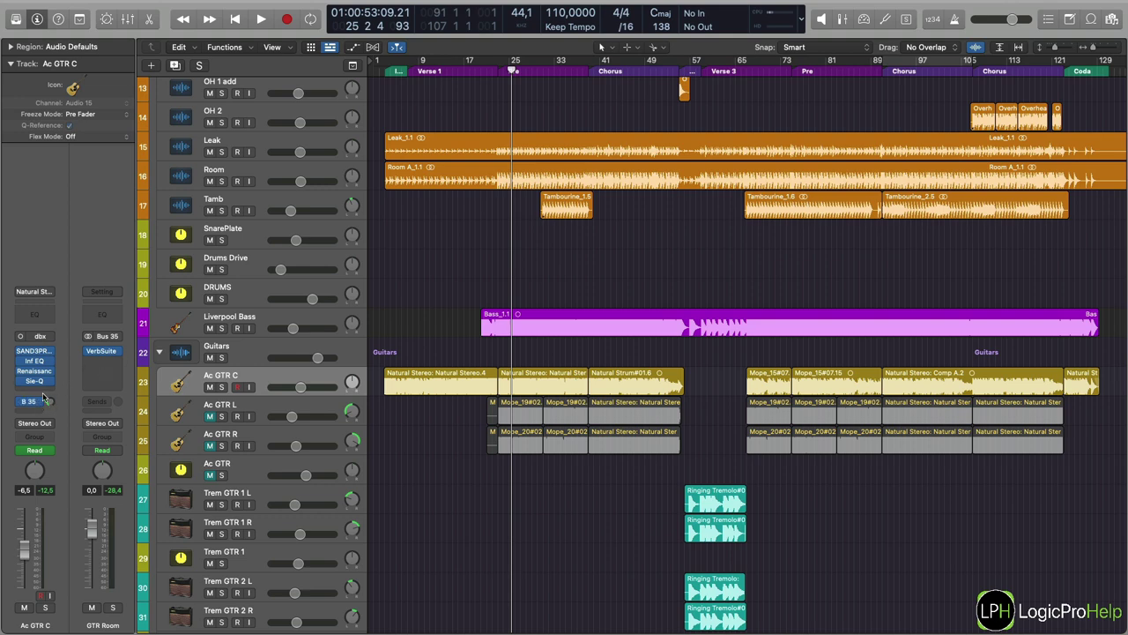
click(271, 322)
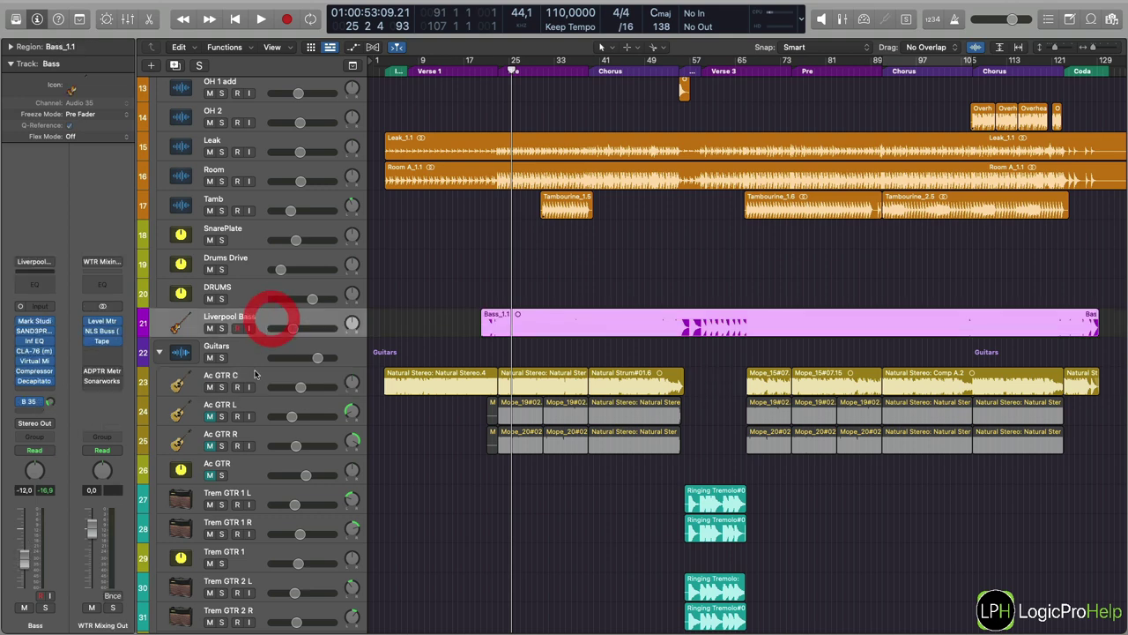
click(253, 379)
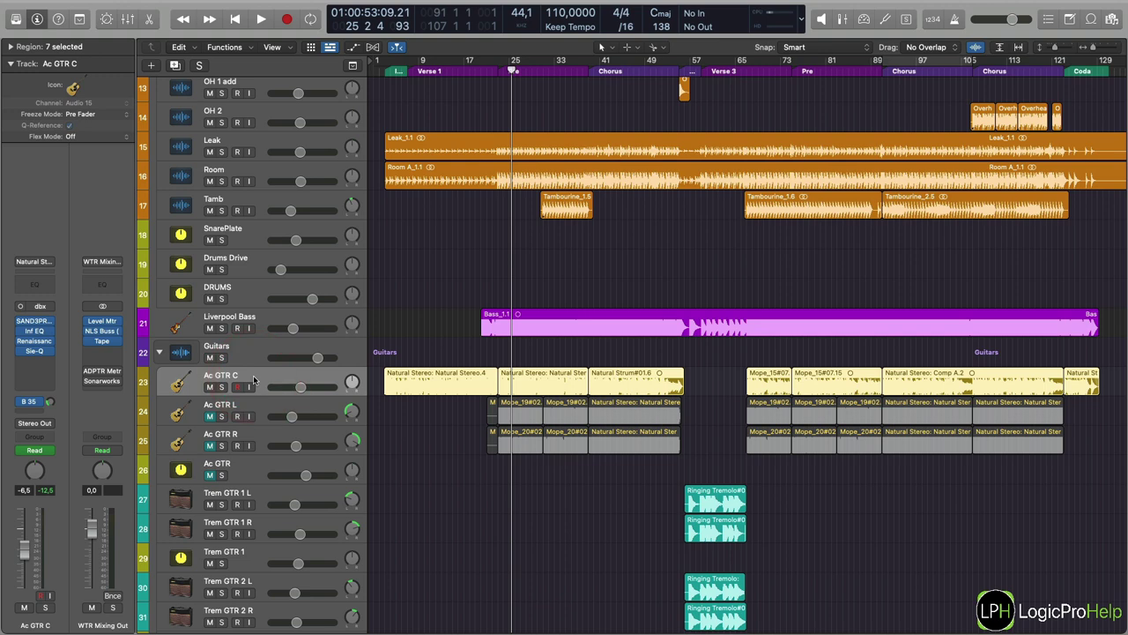
click(460, 456)
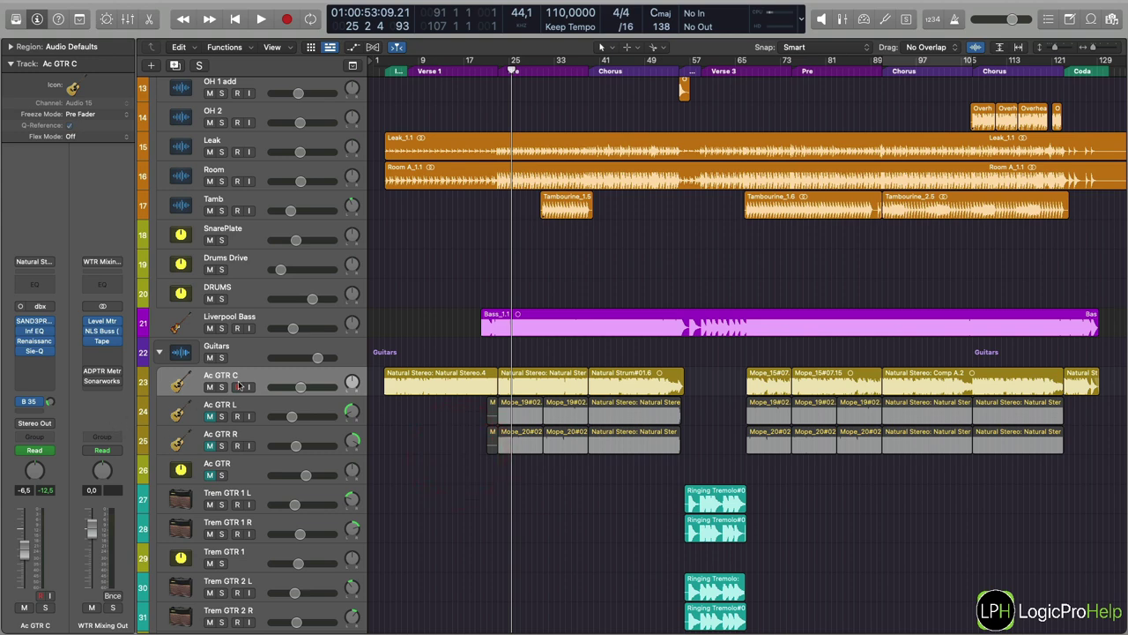
click(265, 412)
click(270, 376)
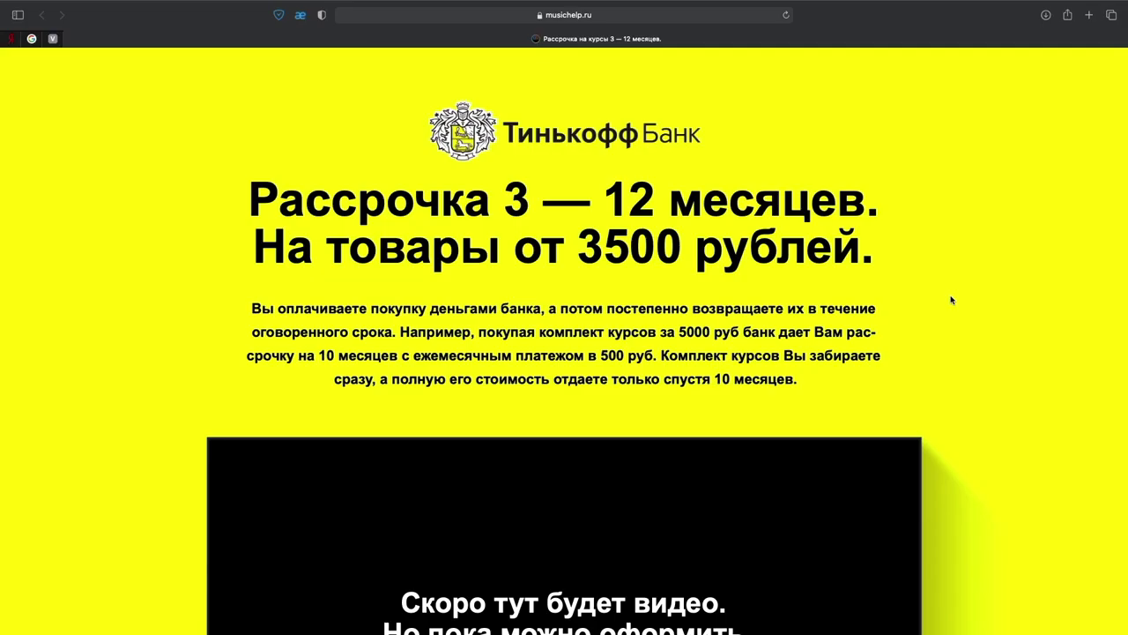
Switch to the musichelp.ru installment page in the browser and read through its terms and the Logic Pro X and Ableton Live course lists.
scroll(951, 300, down, 10)
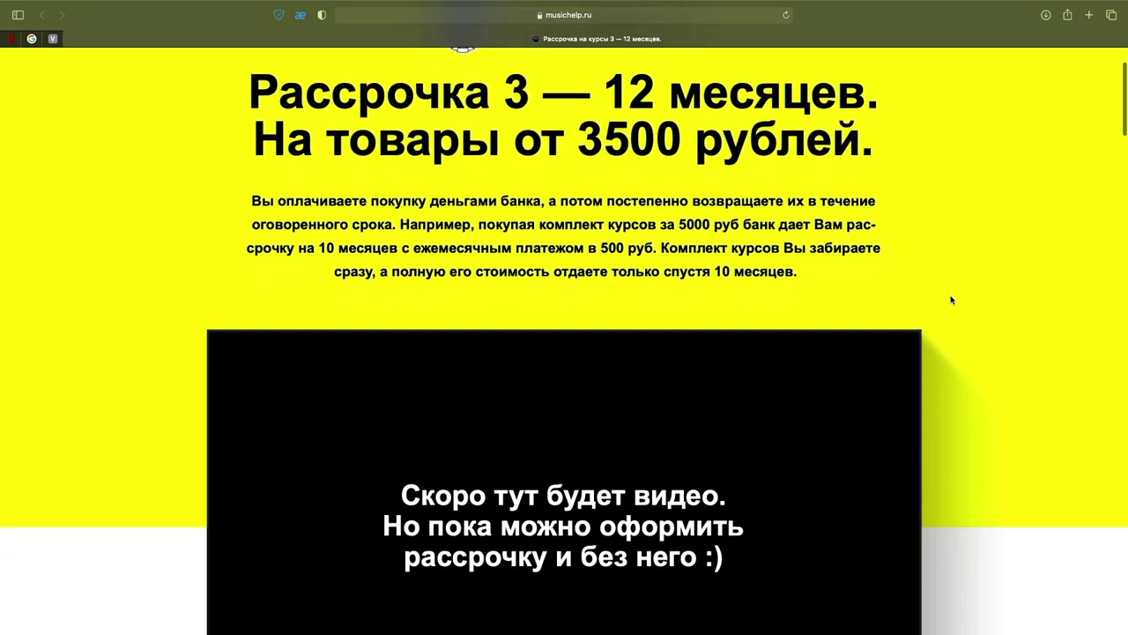
scroll(951, 300, down, 5)
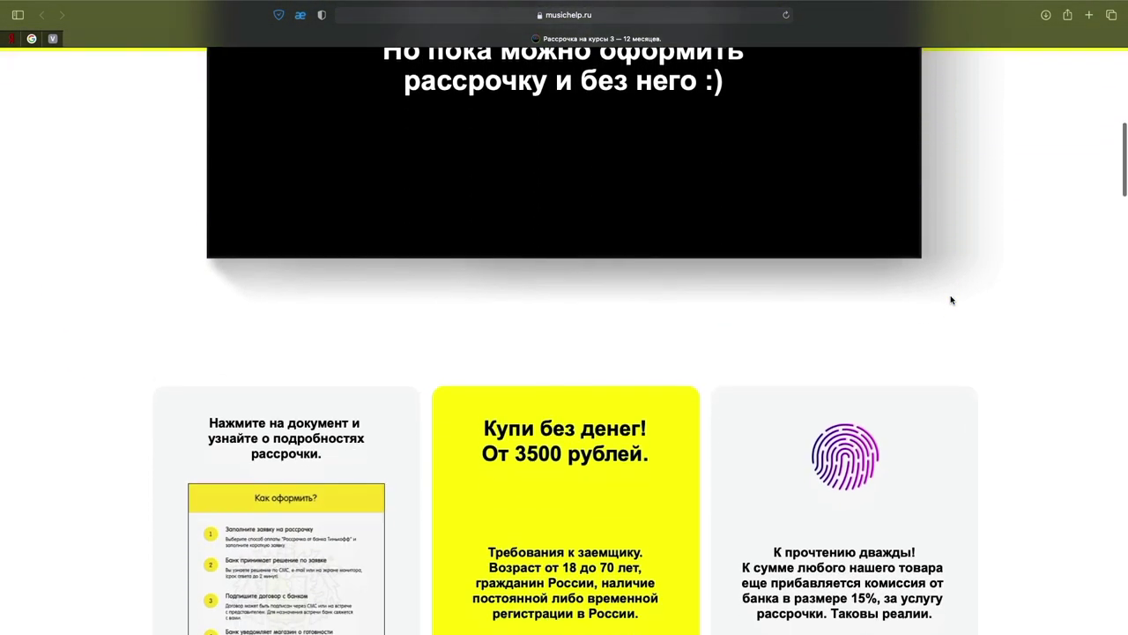
scroll(951, 301, down, 4)
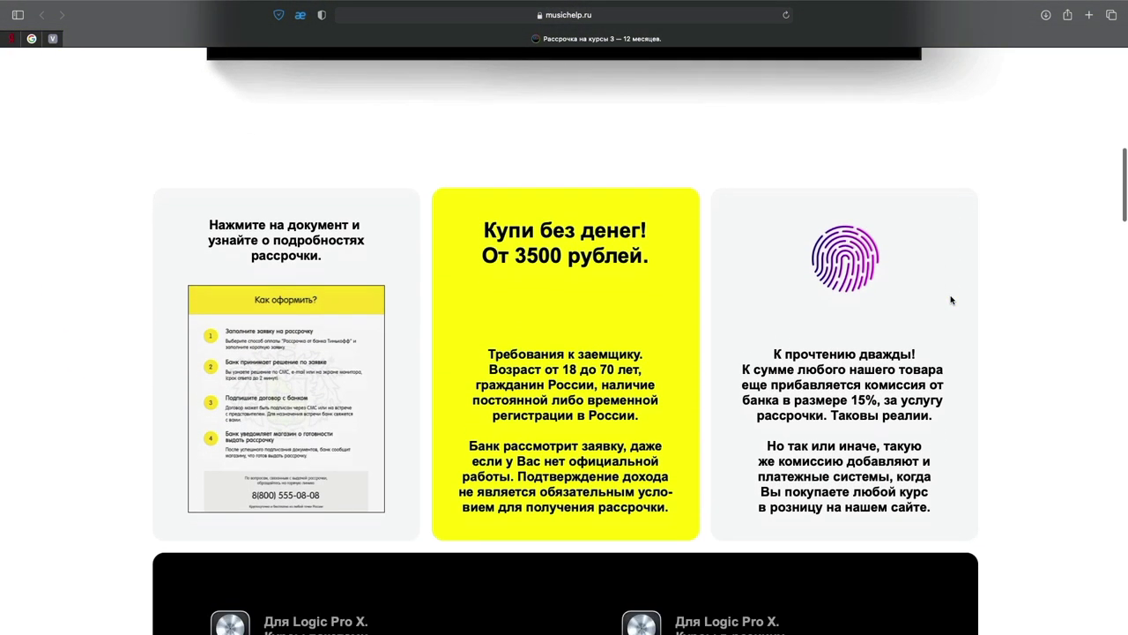
scroll(951, 301, down, 6)
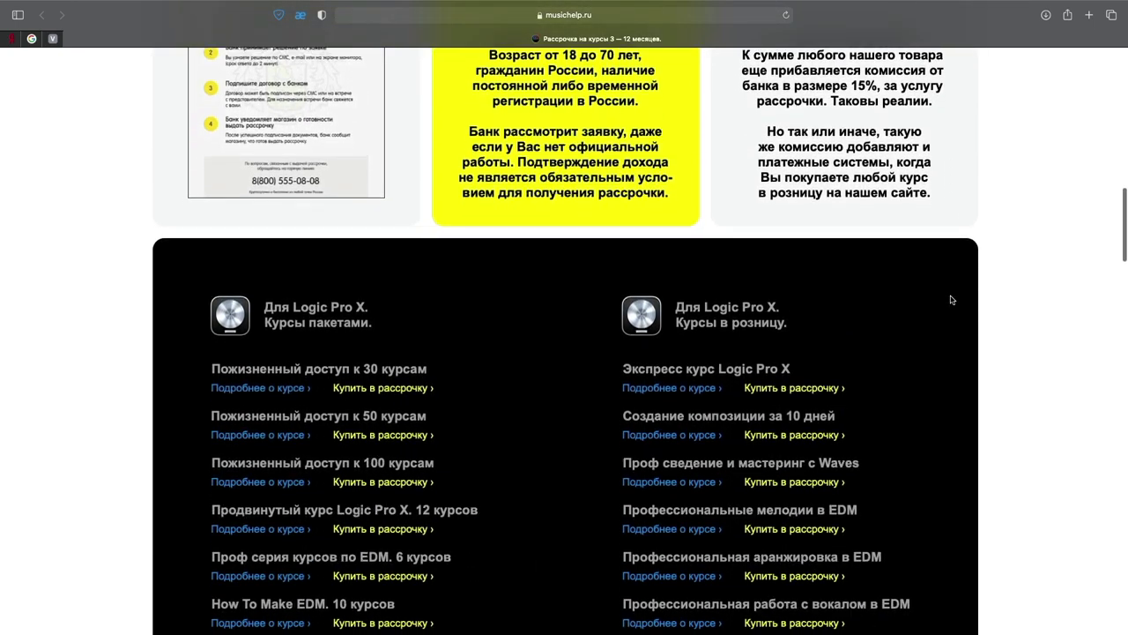
scroll(951, 300, down, 4)
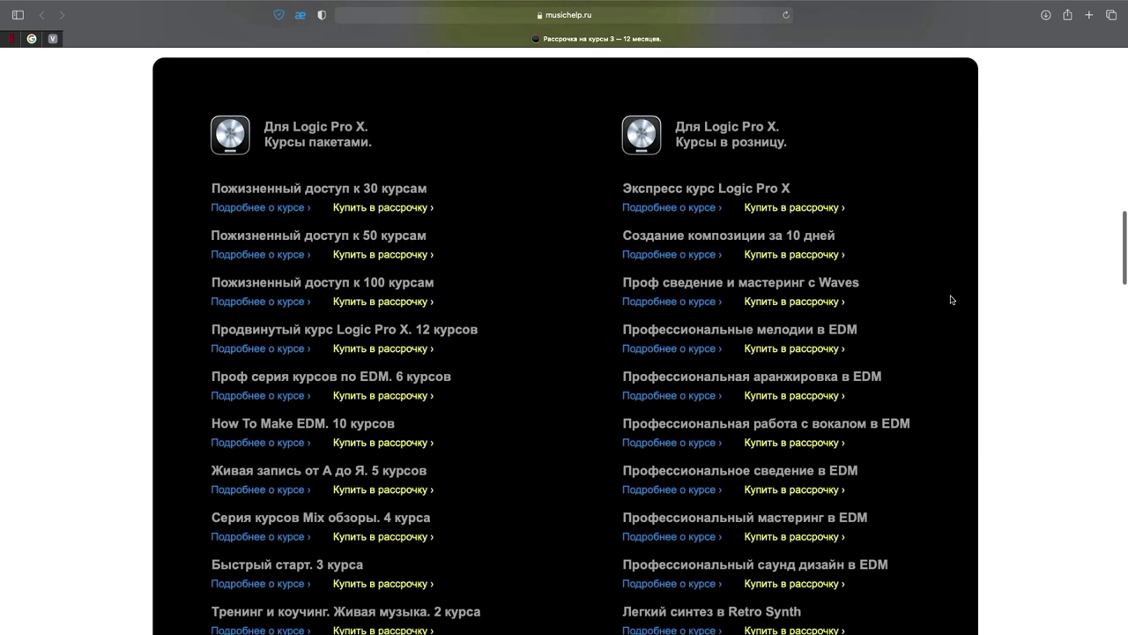
scroll(951, 300, down, 3)
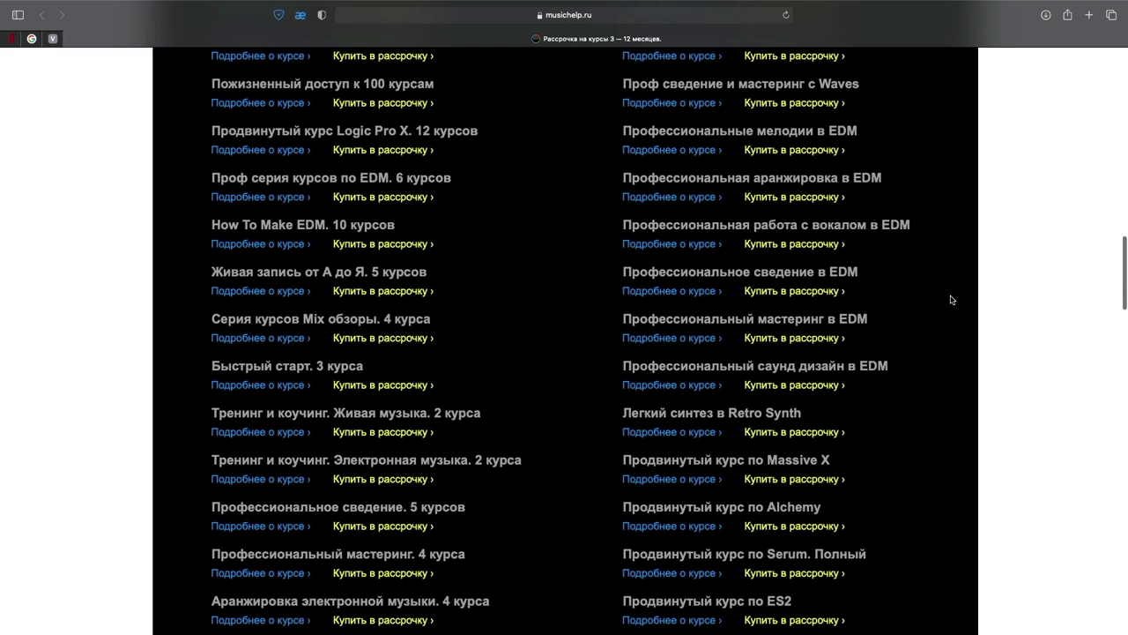
scroll(950, 300, down, 4)
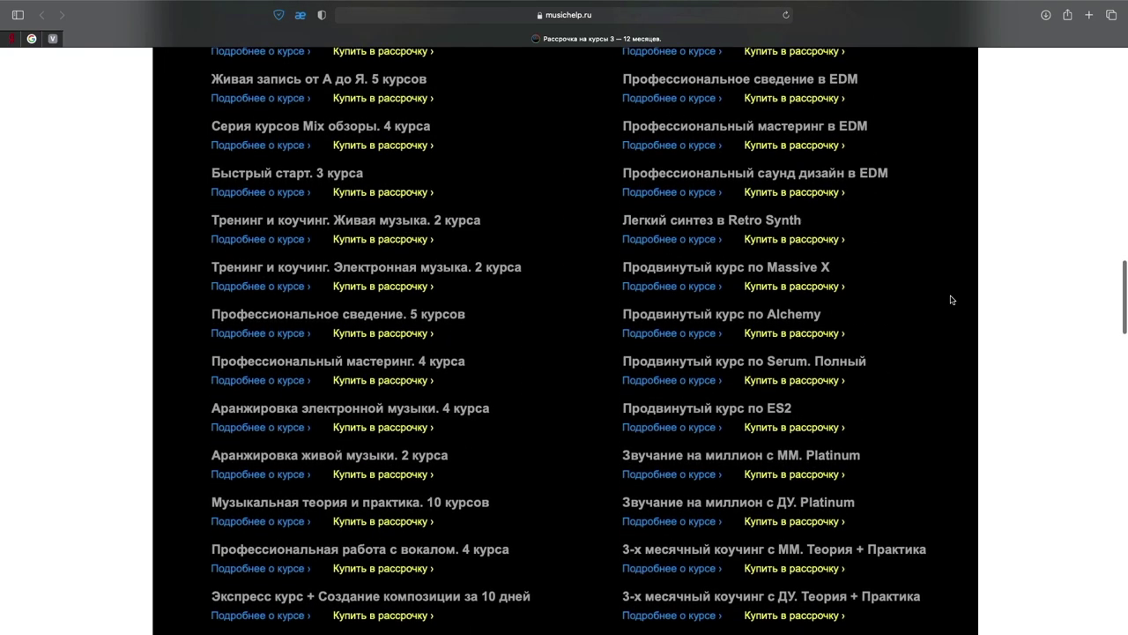
scroll(951, 299, down, 4)
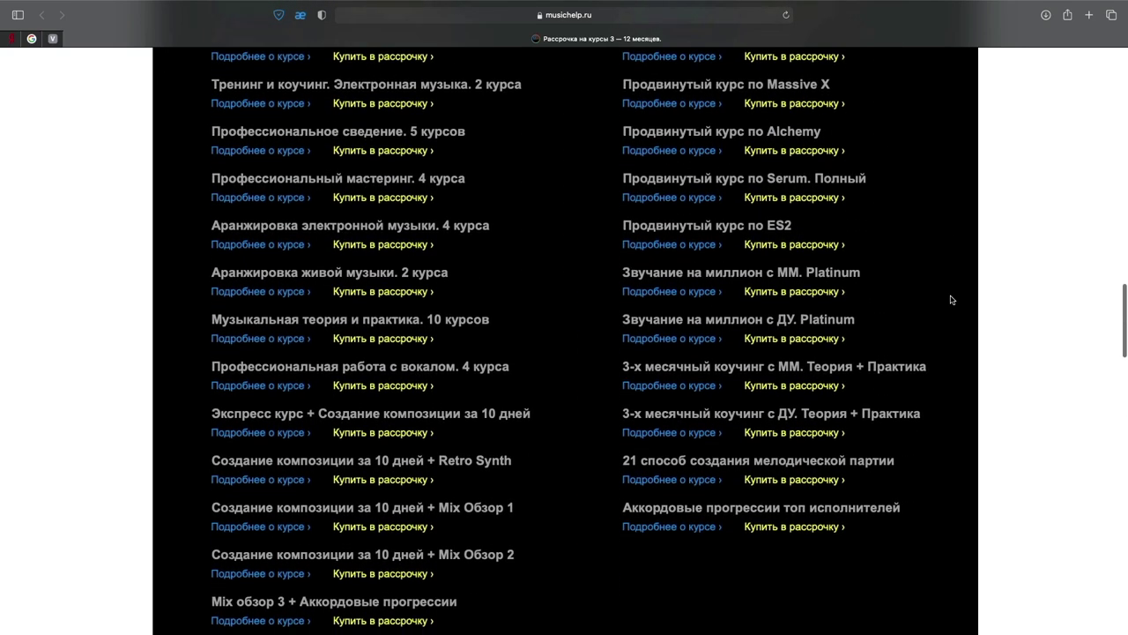
scroll(951, 300, down, 5)
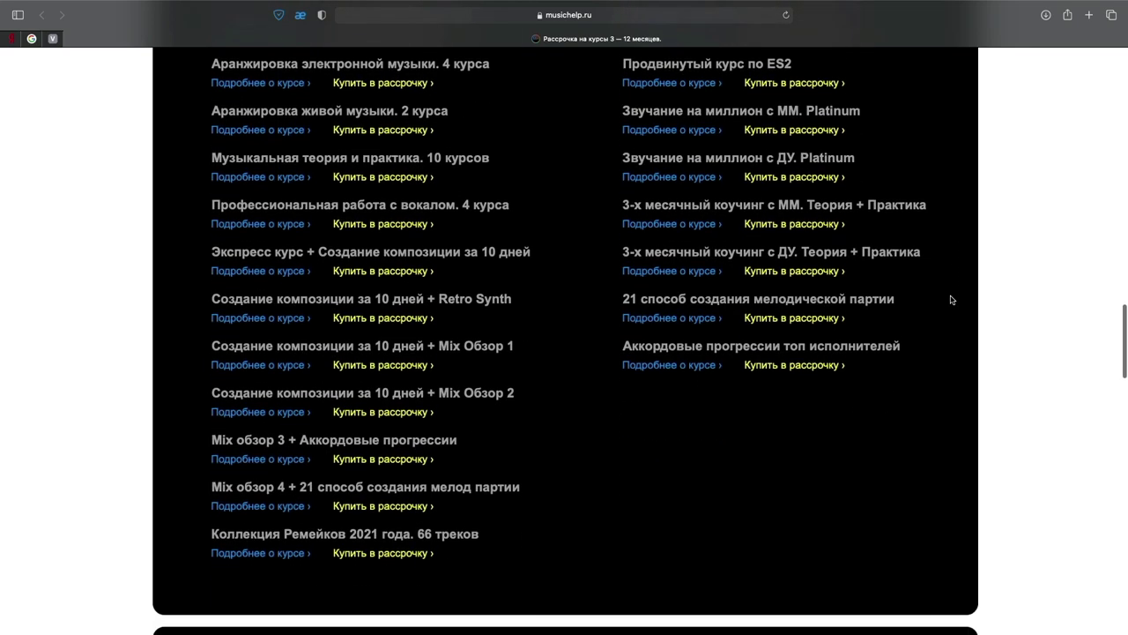
scroll(951, 300, down, 7)
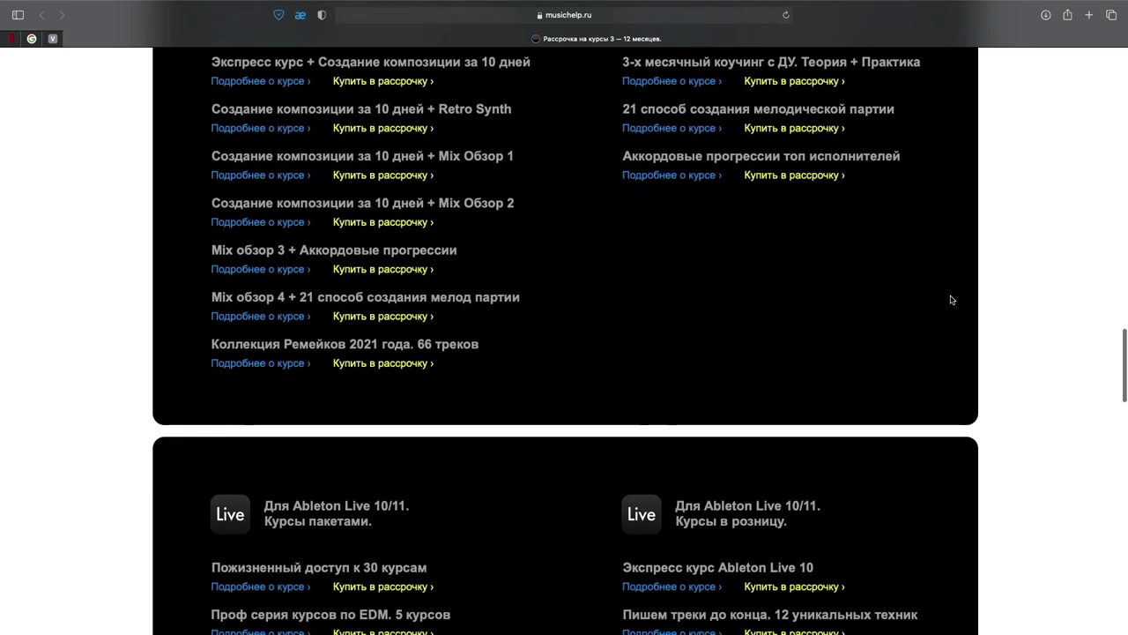
scroll(951, 300, down, 8)
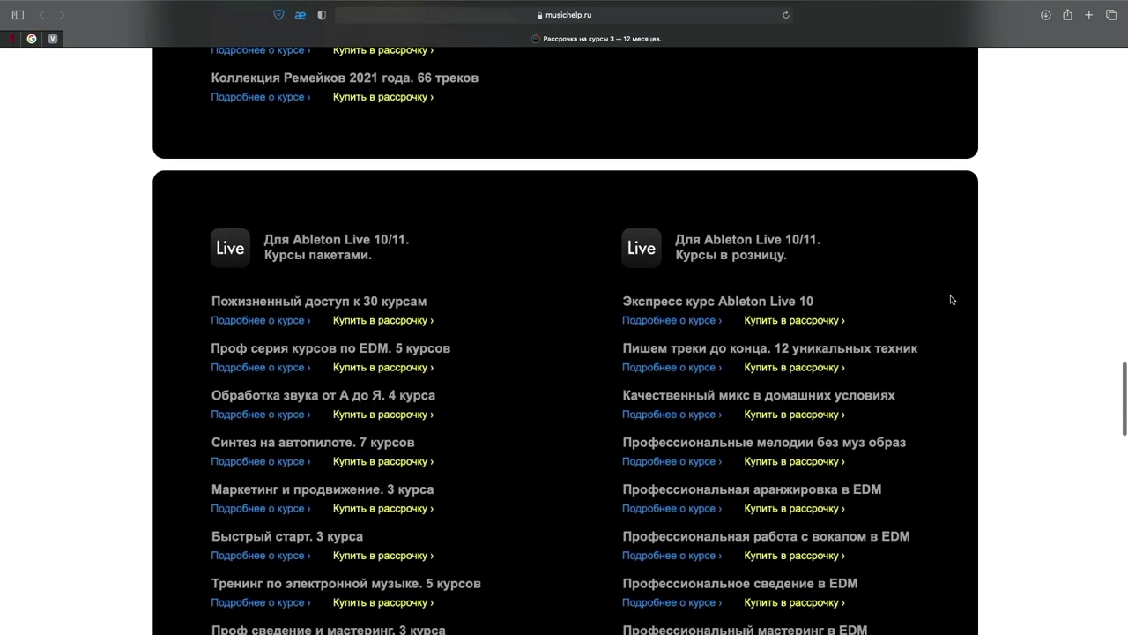
scroll(950, 300, down, 10)
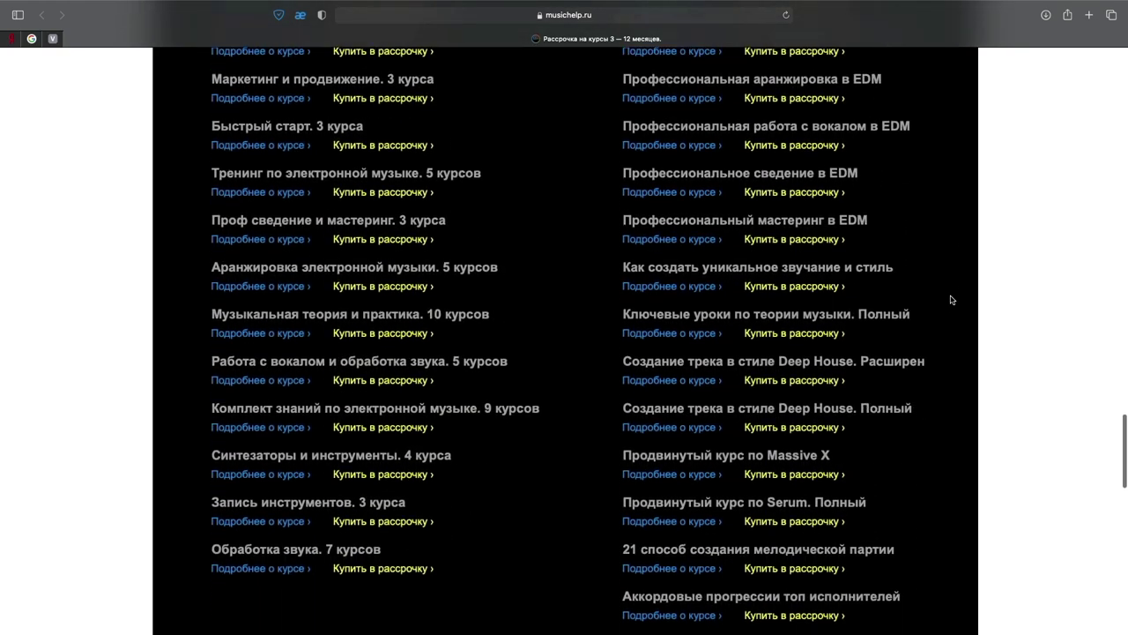
Finish reading the course lists, return to Logic Pro, select Ac GTR L and set the cycle range over the first Pre section.
scroll(951, 300, down, 8)
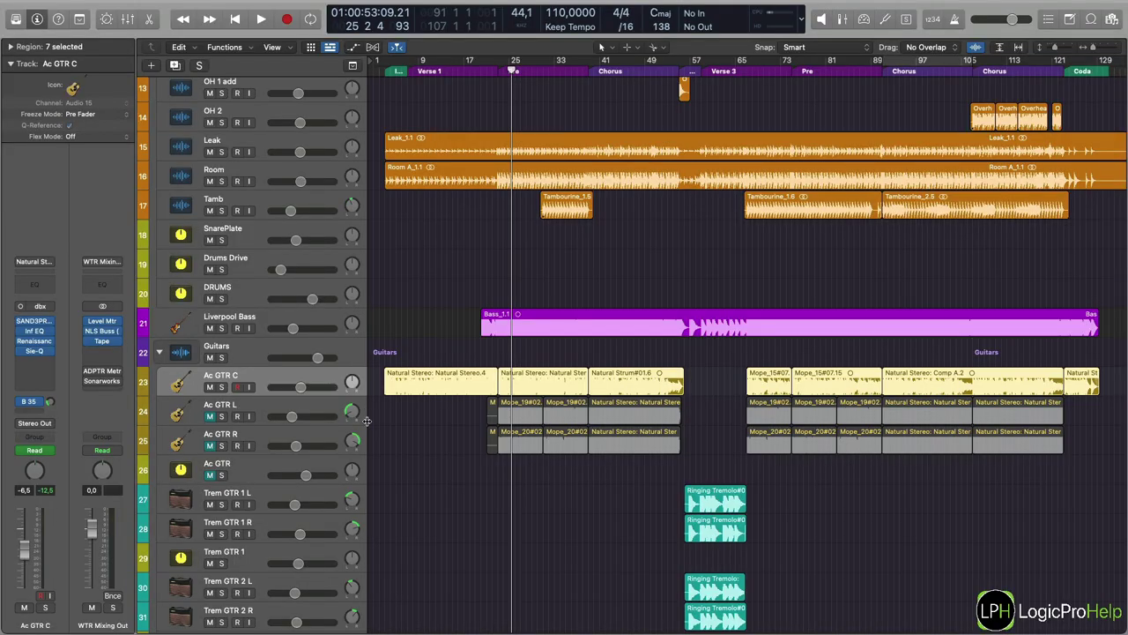
click(308, 412)
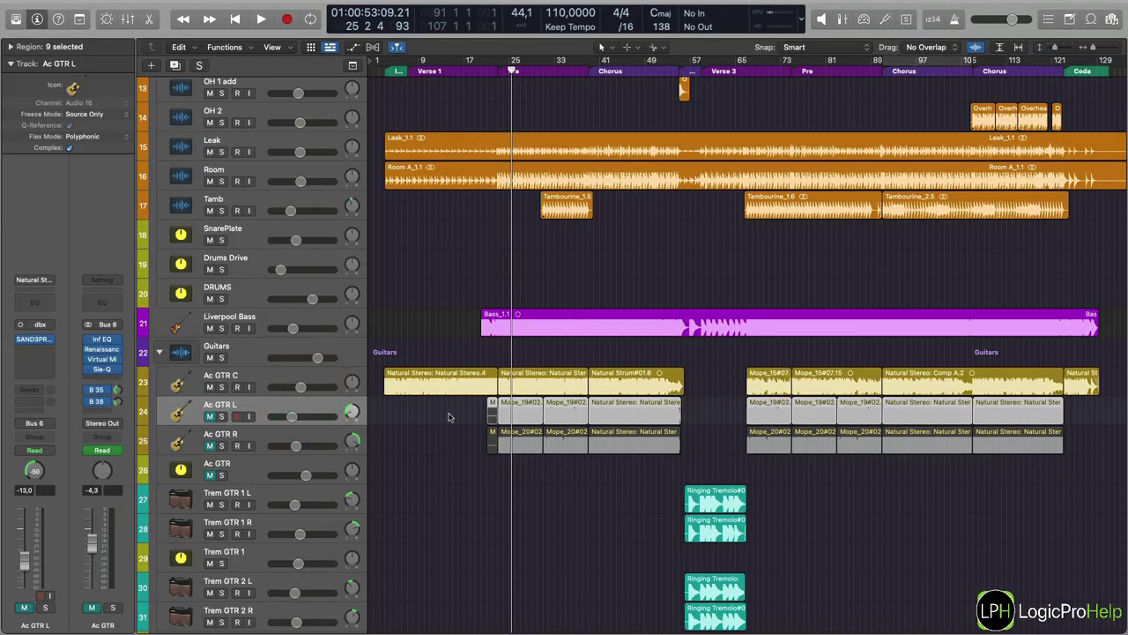
drag(498, 62, 587, 64)
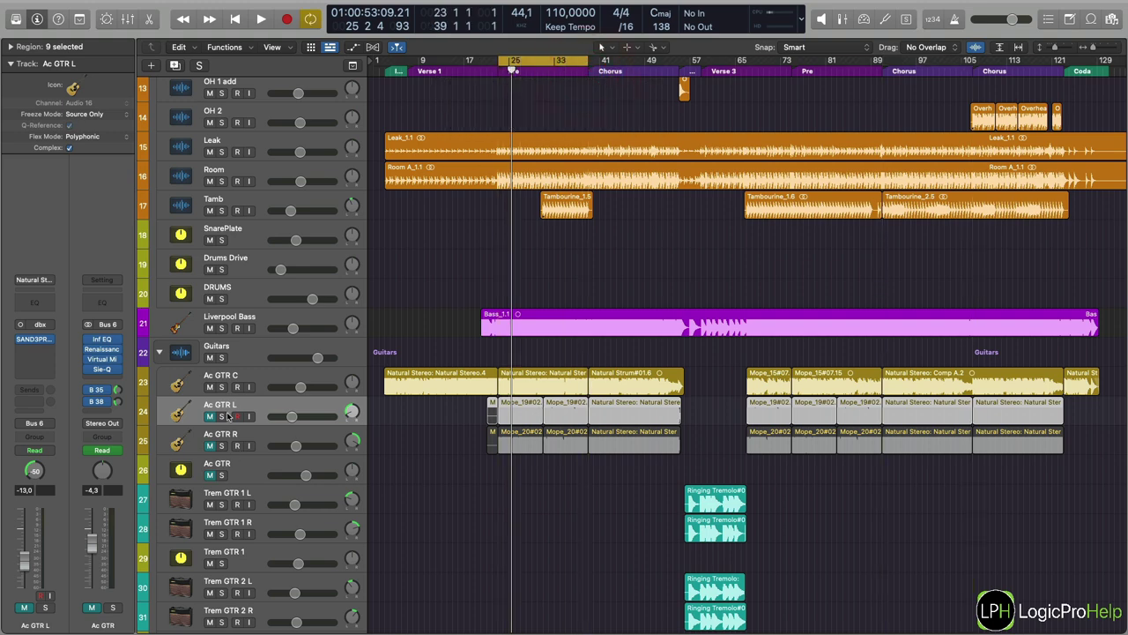
Compare the channel strips, plug-in chains and sends of Ac GTR L, Ac GTR R, Ac GTR C and the Ac GTR bus.
click(225, 404)
click(229, 433)
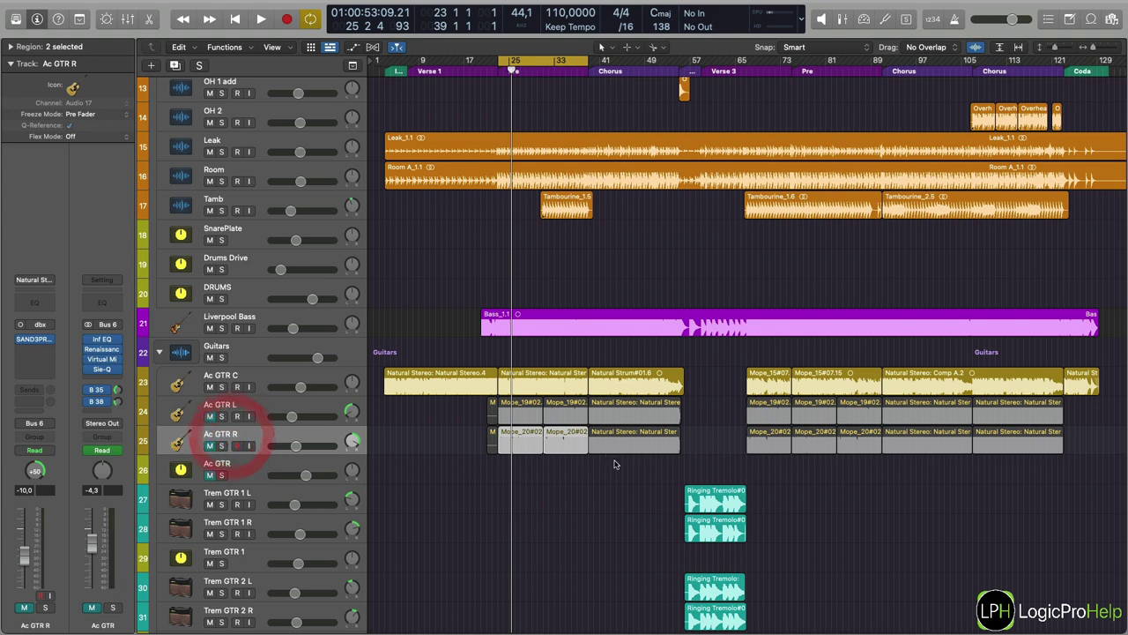
click(501, 503)
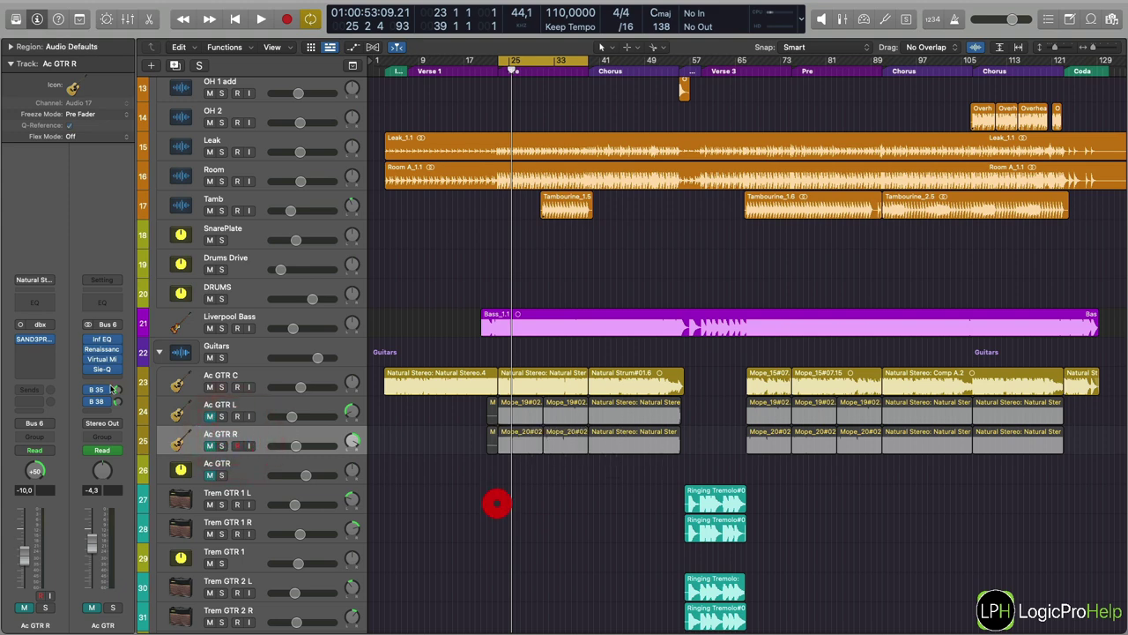
click(244, 466)
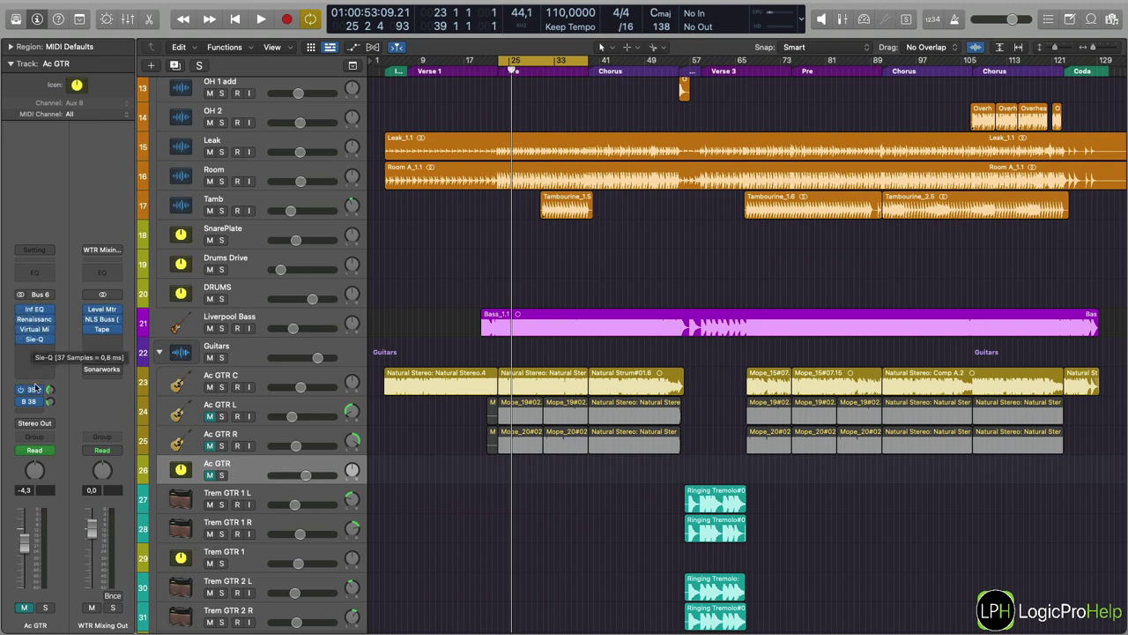
click(276, 379)
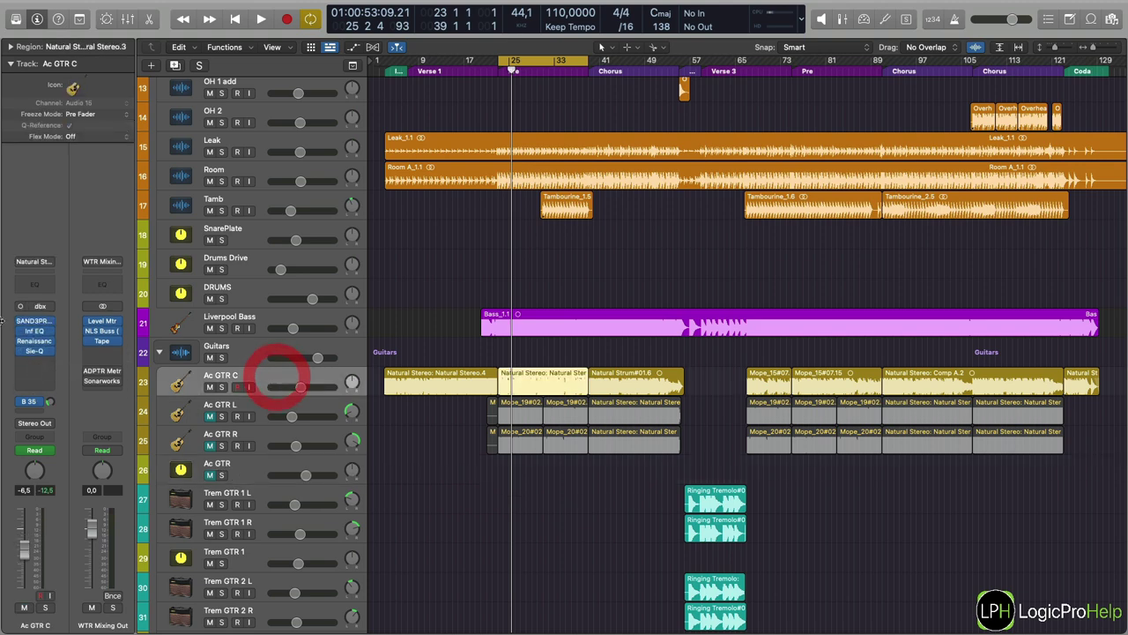
click(264, 405)
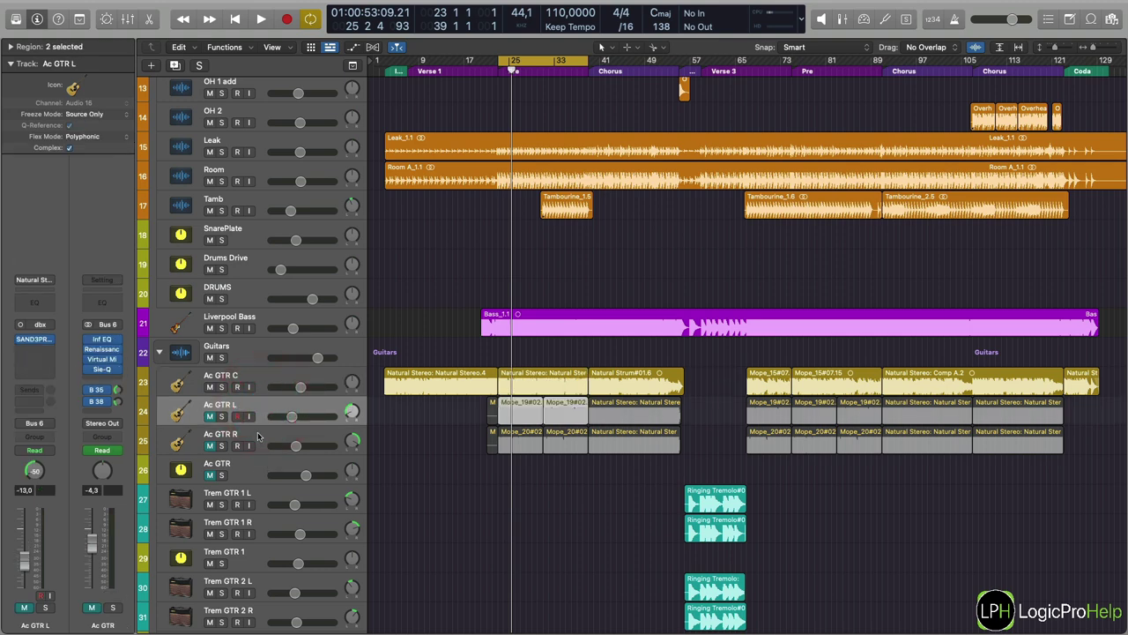
click(258, 435)
click(259, 408)
click(263, 467)
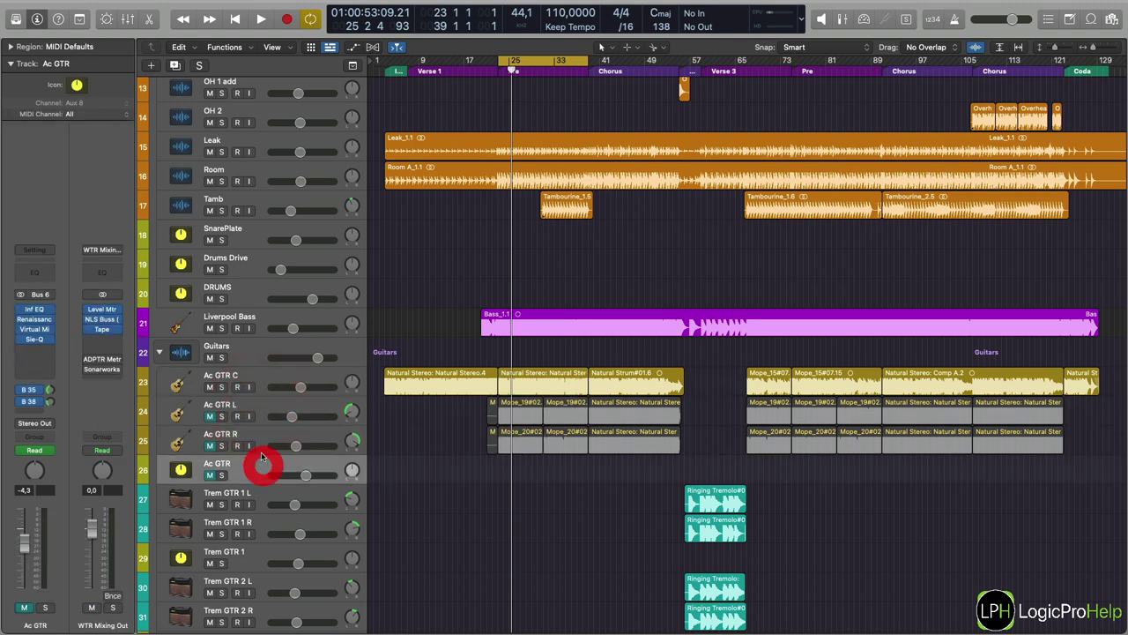
click(262, 403)
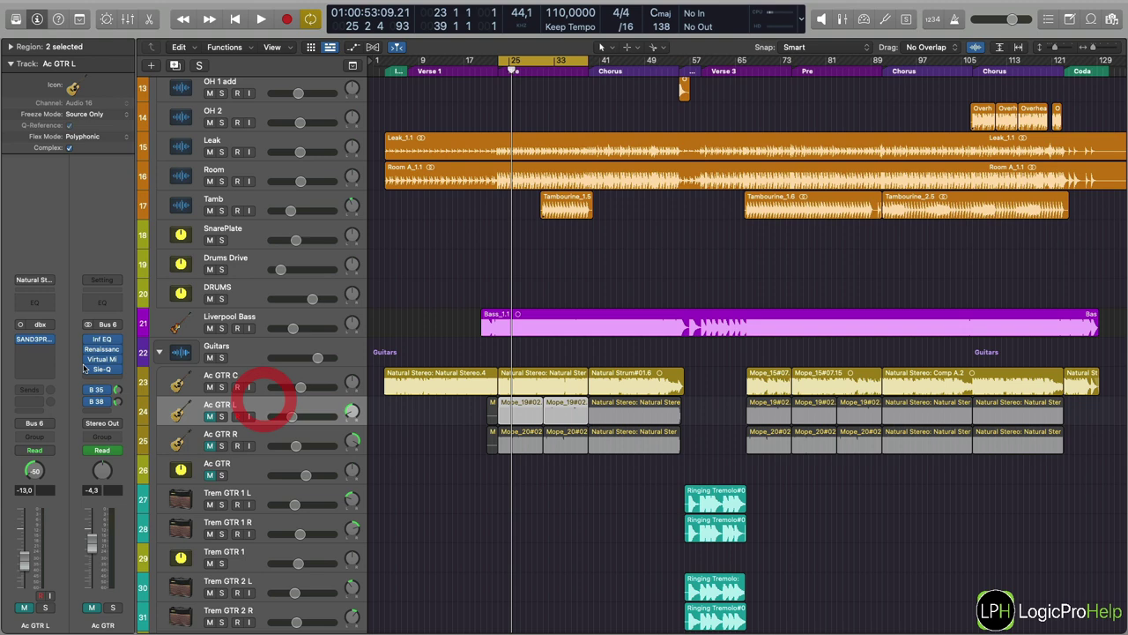
Check the single insert plug-in on the Ac GTR L and Ac GTR R channel strips without replacing it.
click(35, 341)
click(35, 340)
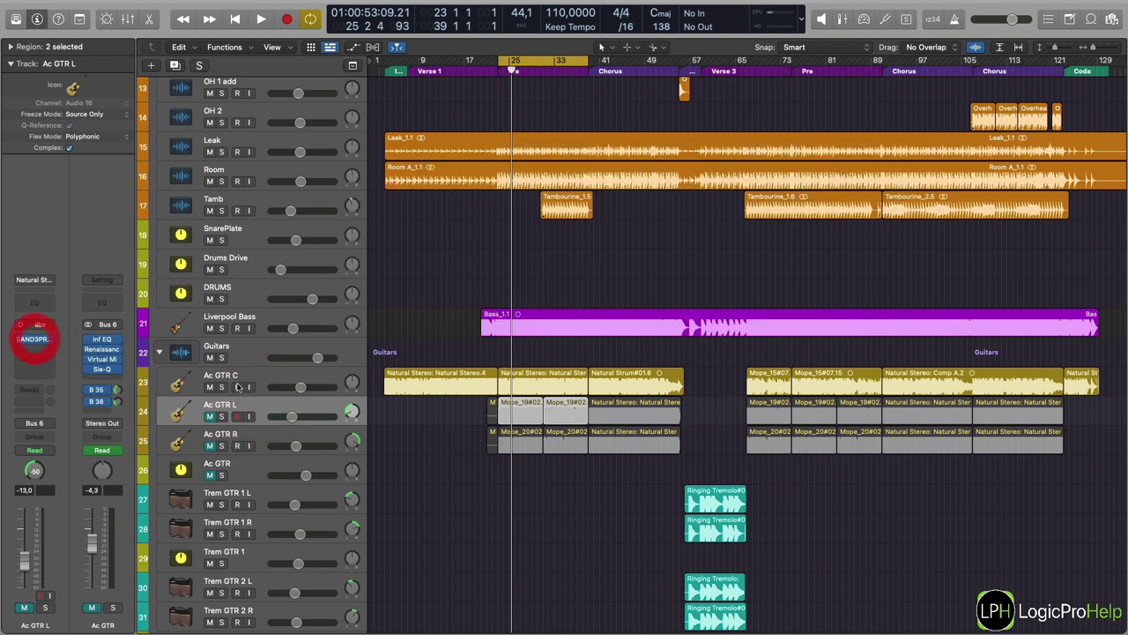
click(261, 434)
click(33, 346)
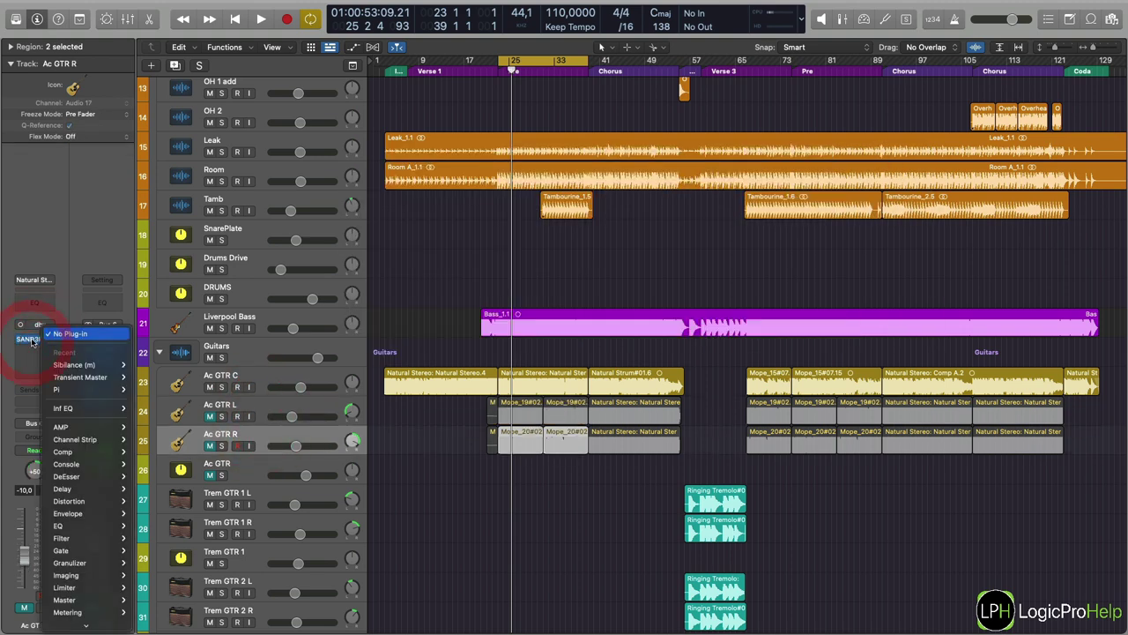
click(31, 341)
Unmute Ac GTR L and Ac GTR R, and solo the Ac GTR bus track.
click(215, 435)
click(261, 462)
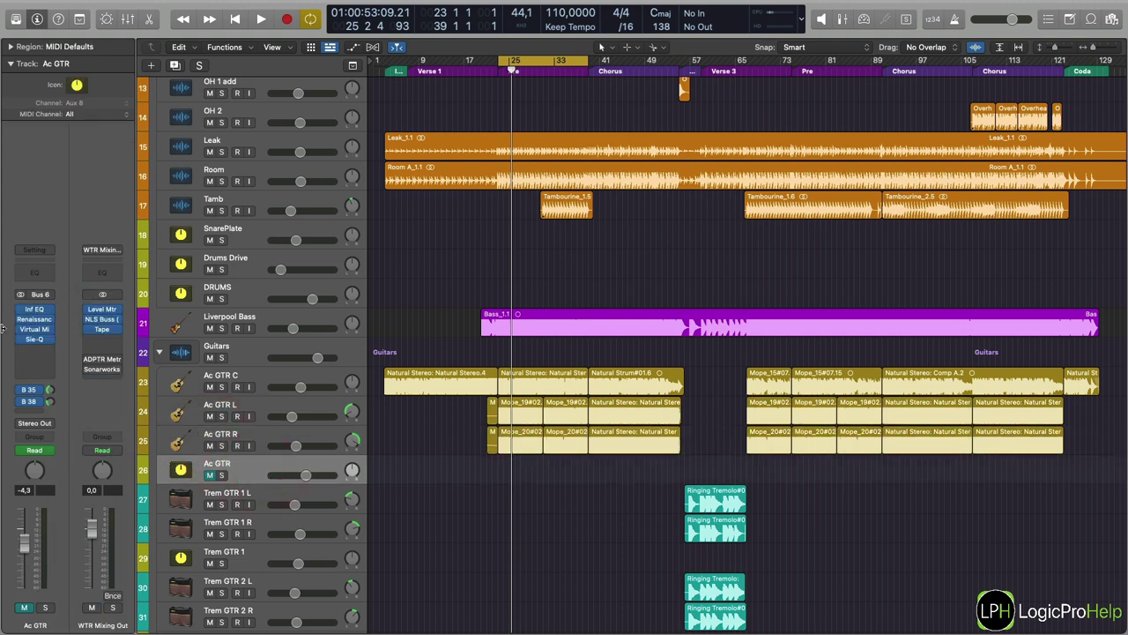
click(222, 475)
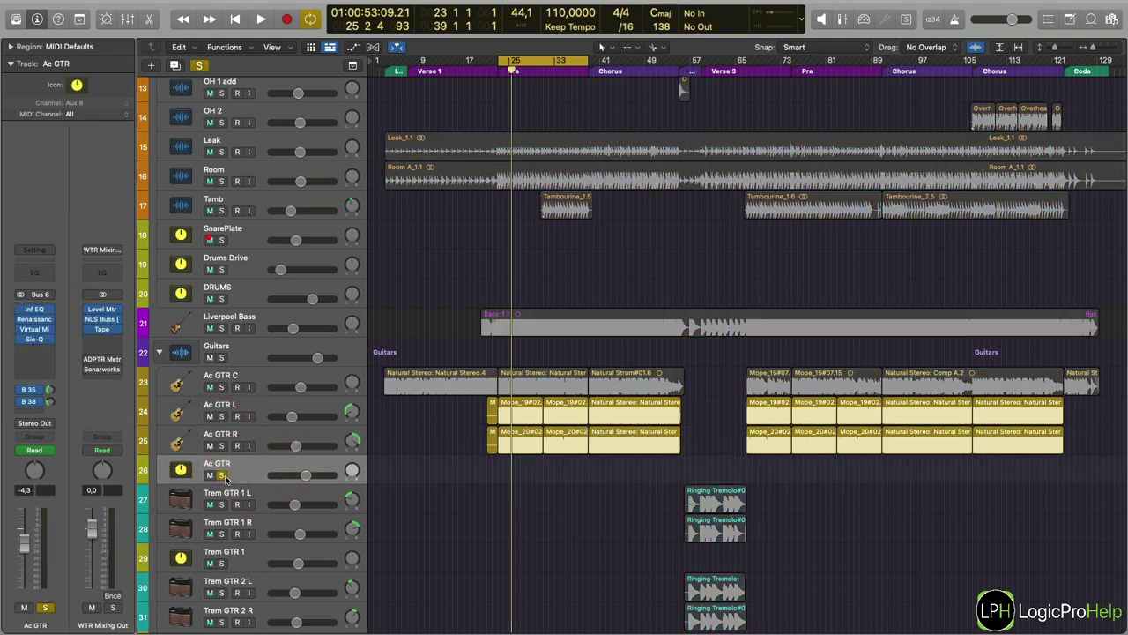
Play from bar 23 and bypass all of the Ac GTR bus's plug-ins and both sends to hear the dry guitars.
click(496, 62)
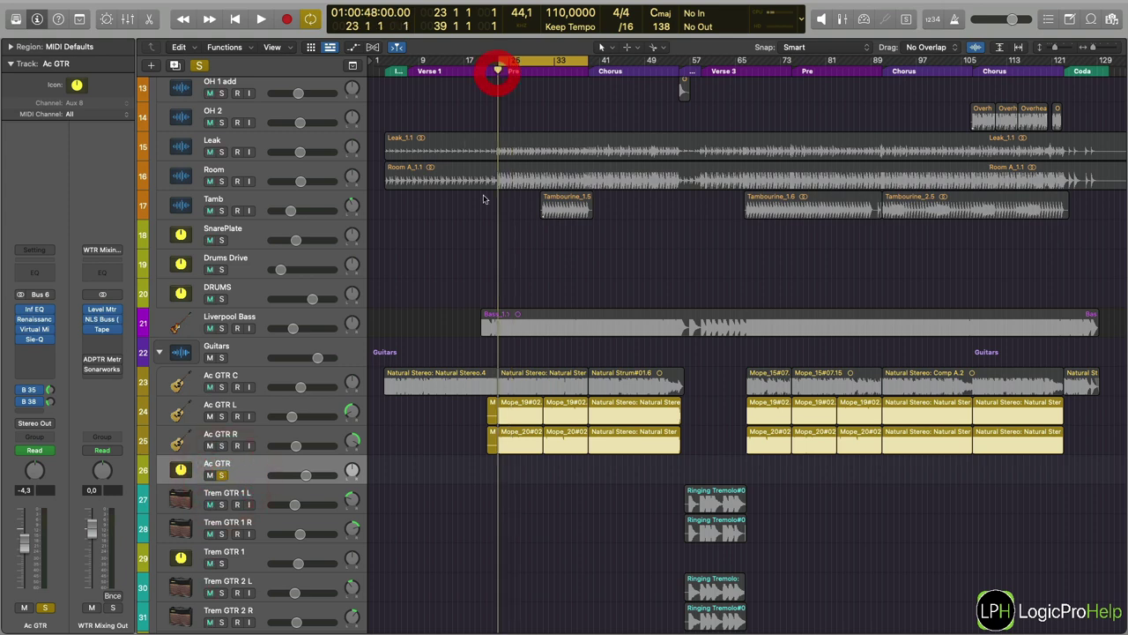
key(space)
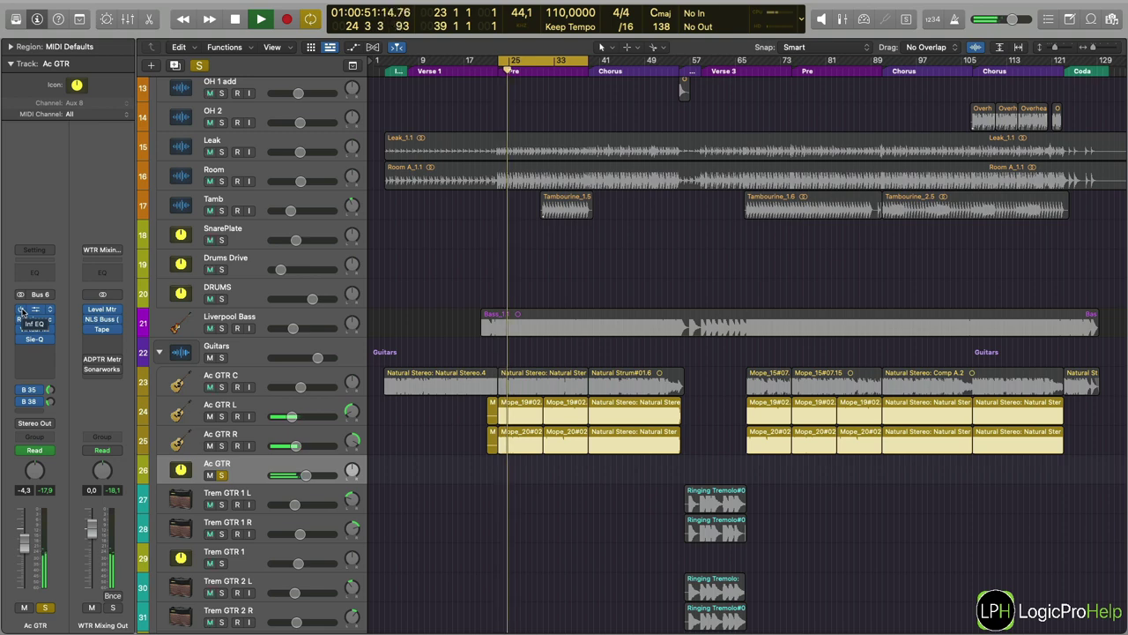
click(25, 407)
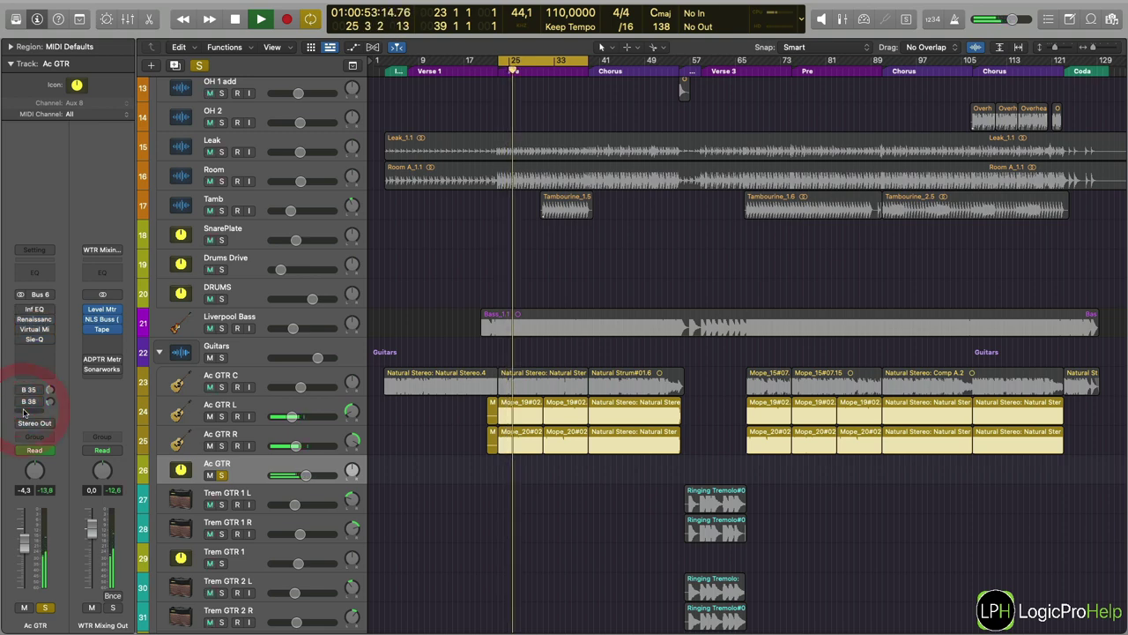
key(space)
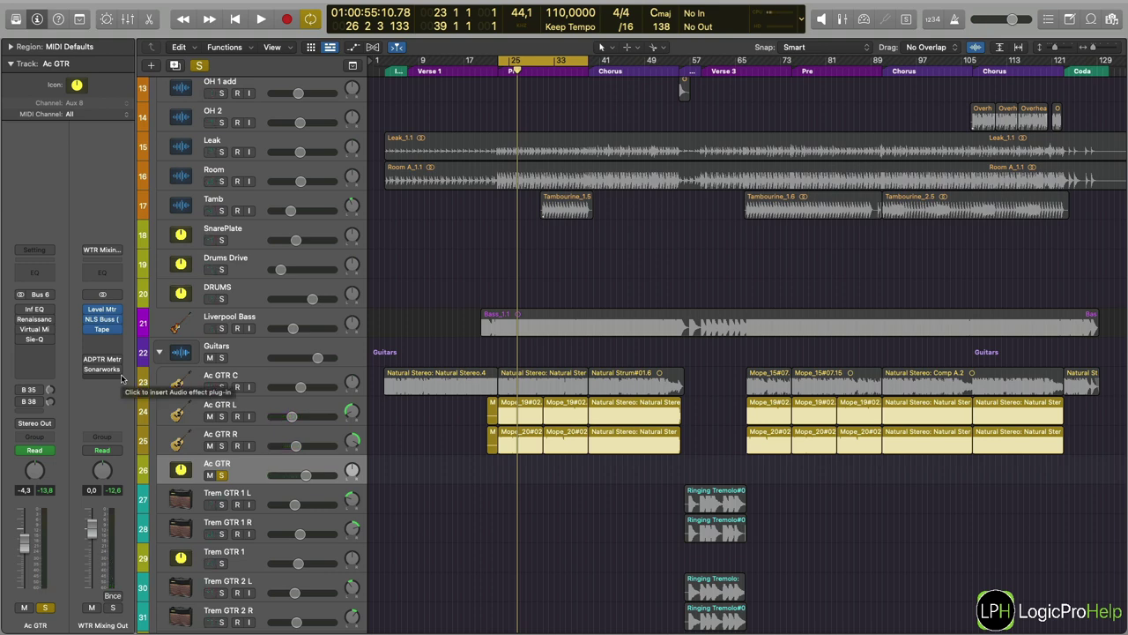
Reactivate only Inf EQ in the Ac GTR bus's bypassed plug-in chain.
scroll(606, 238, up, 10)
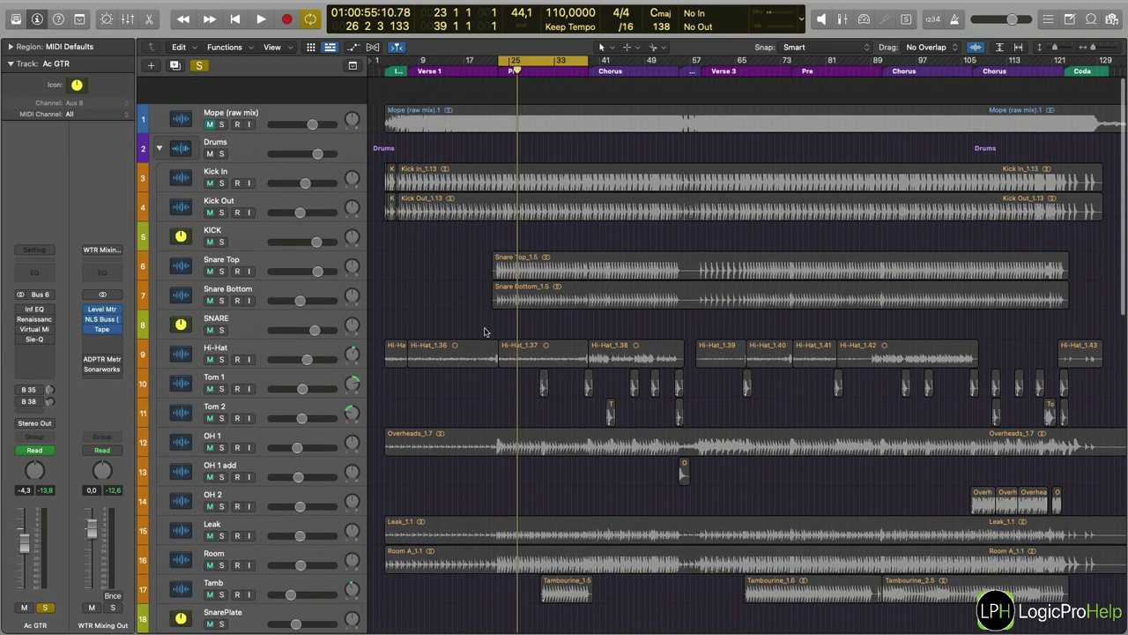
scroll(606, 238, down, 12)
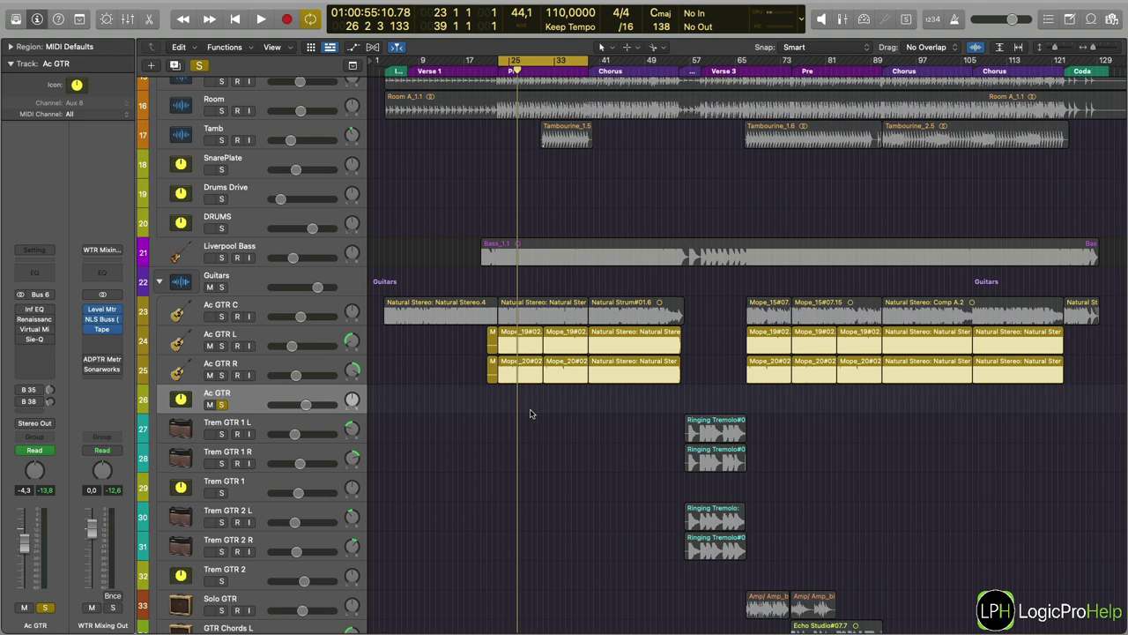
click(20, 310)
Highlight the Ac GTR L and Ac GTR R regions through the whole song and review them against the surrounding drum, bass and guitar tracks.
drag(430, 399, 680, 347)
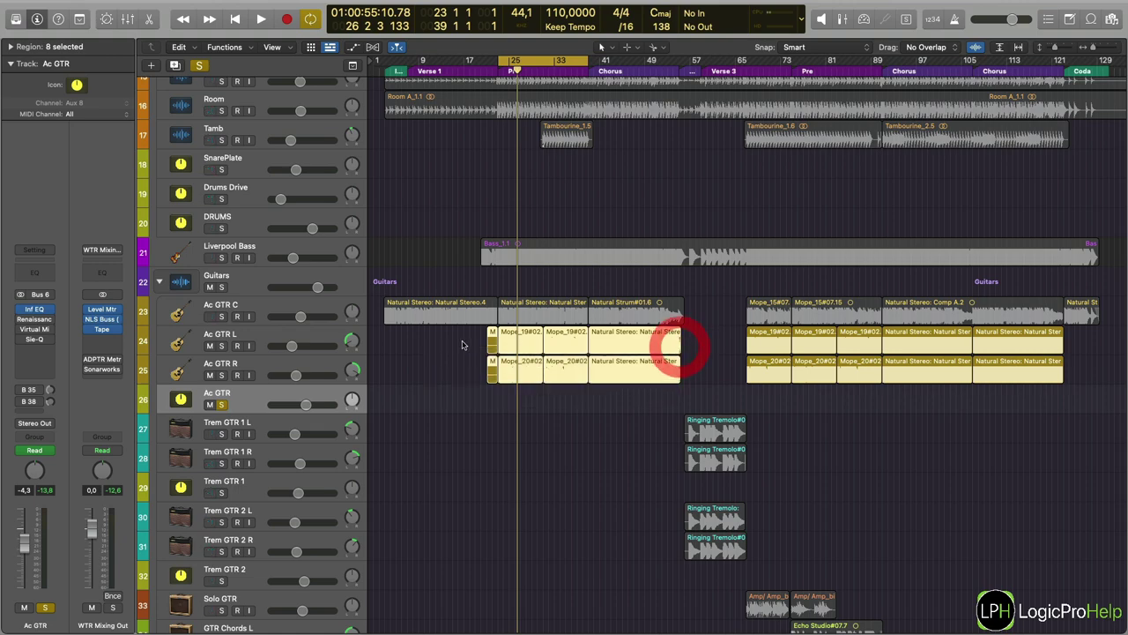
drag(460, 342, 1059, 376)
scroll(728, 396, up, 10)
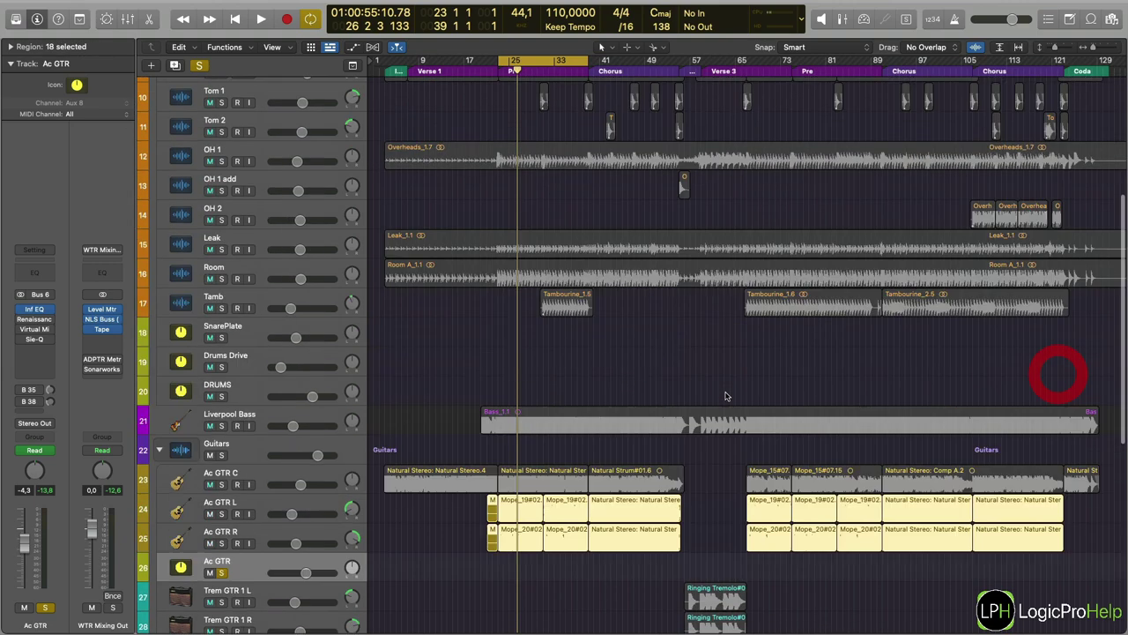
scroll(717, 234, down, 10)
scroll(716, 234, down, 5)
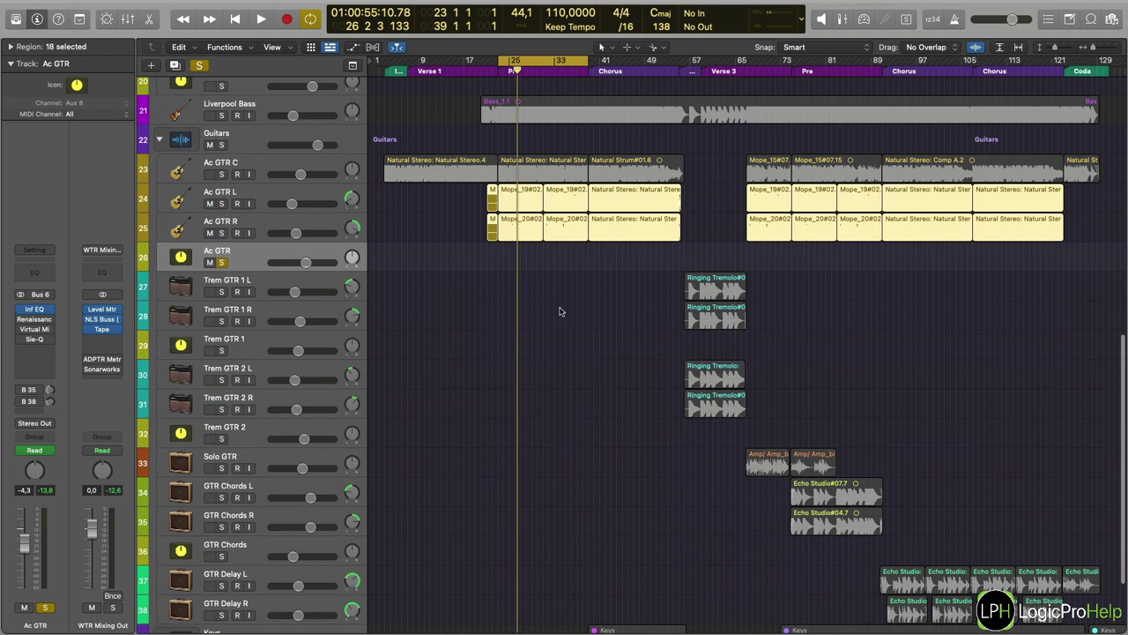
scroll(559, 309, up, 4)
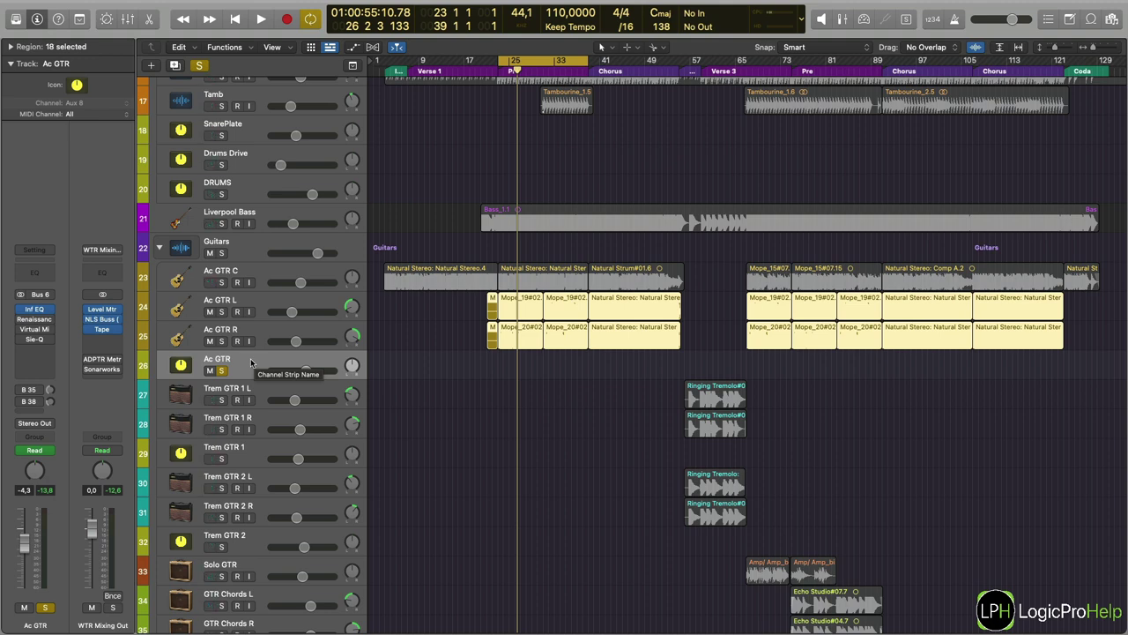
Deselect the acoustic guitar regions and turn off waveform zoom for all tracks.
drag(372, 268, 1007, 337)
click(481, 372)
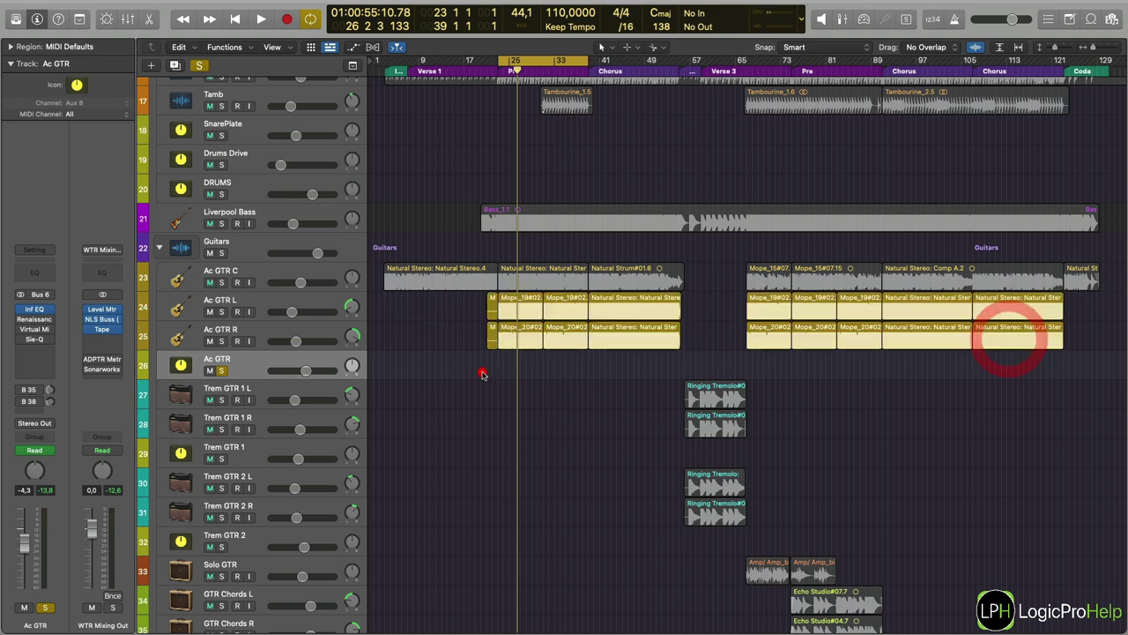
click(976, 47)
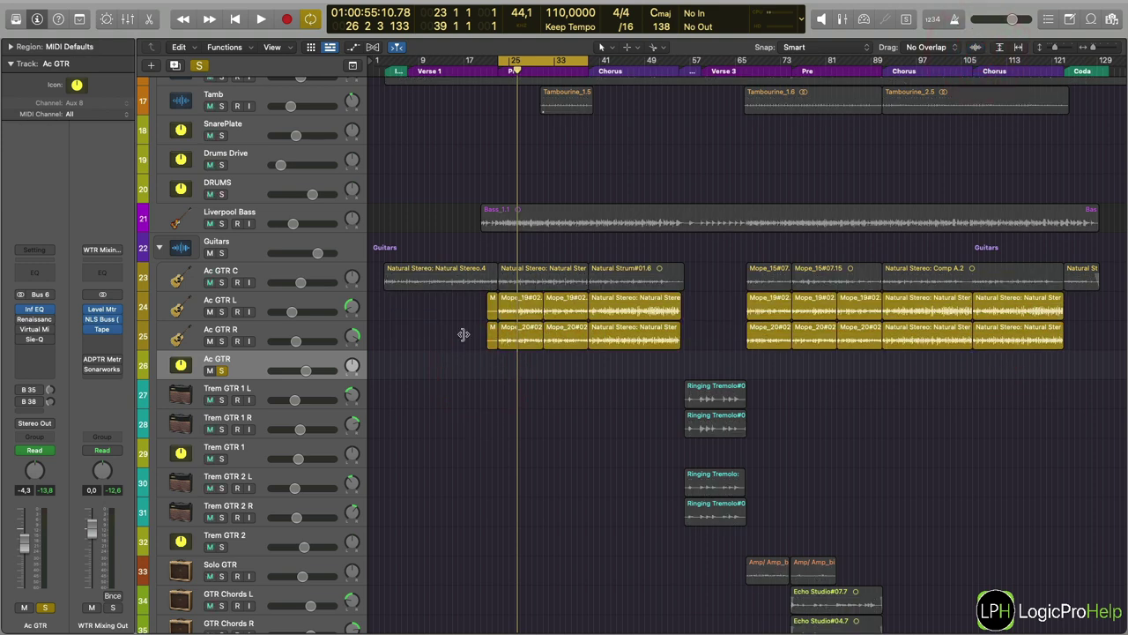
scroll(250, 357, down, 1)
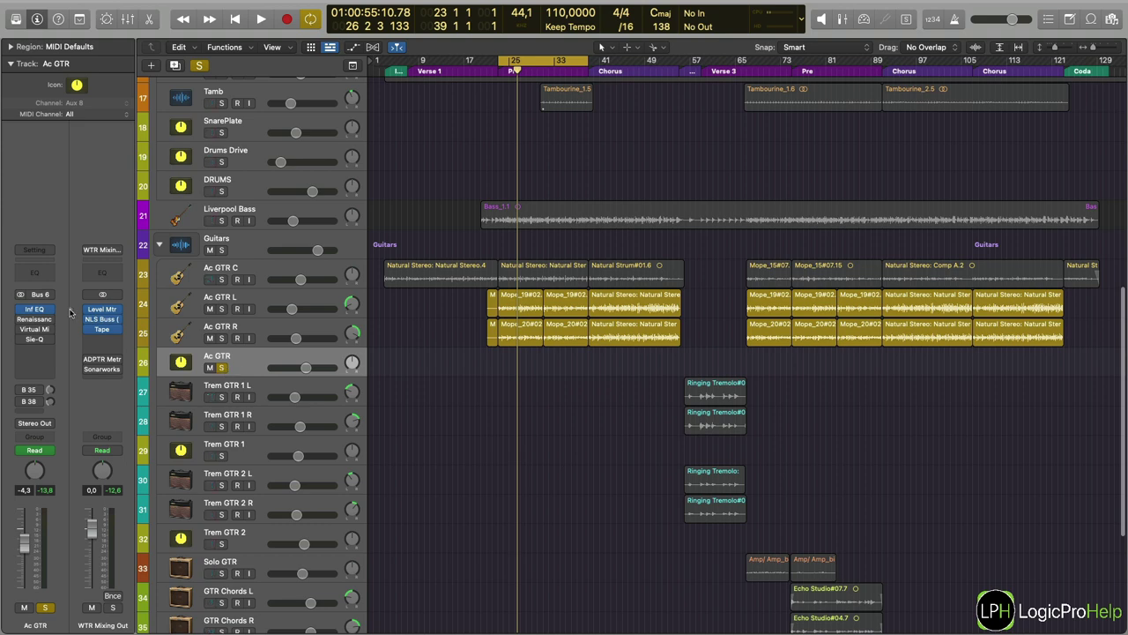
Open Inf EQ on the Ac GTR bus and examine its low-mid and mid bell cuts.
click(41, 310)
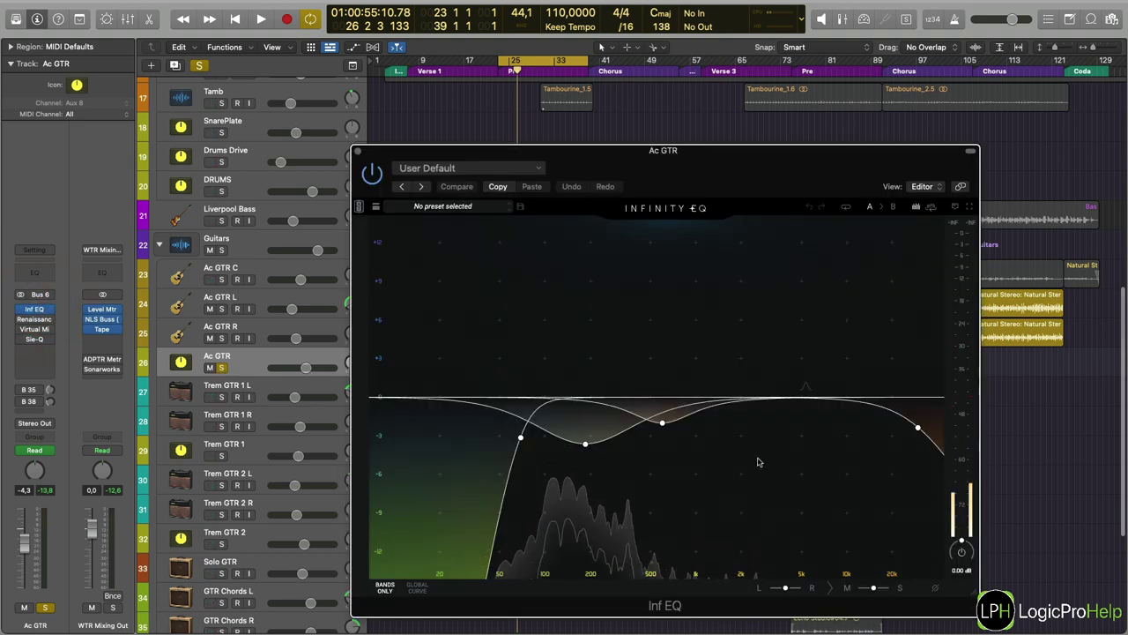
drag(587, 433, 585, 443)
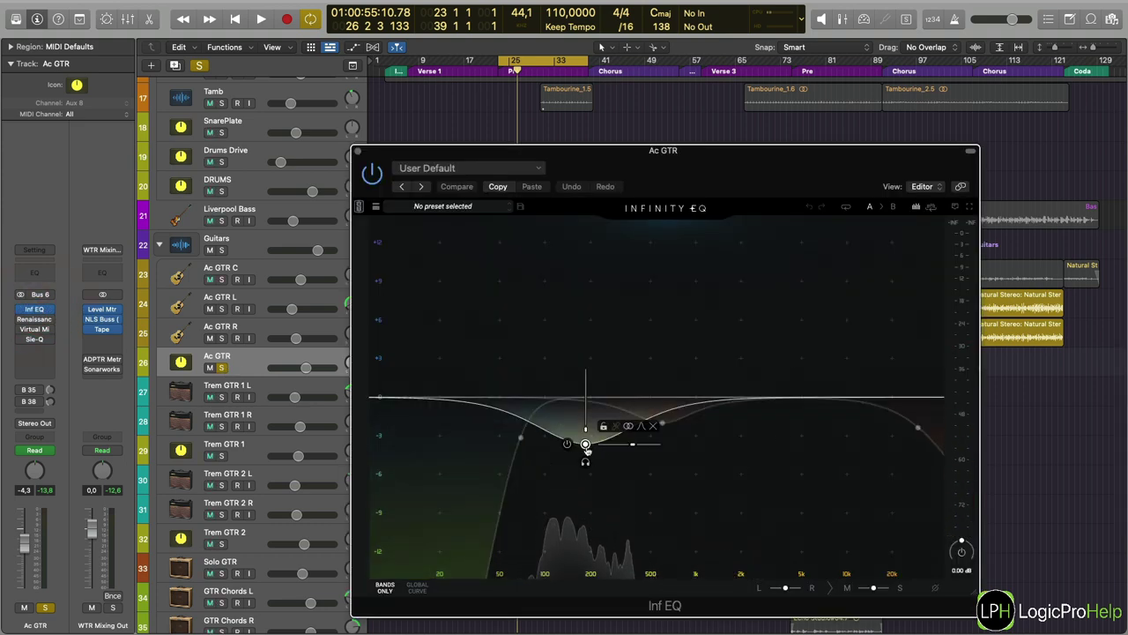
mouse_move(673, 428)
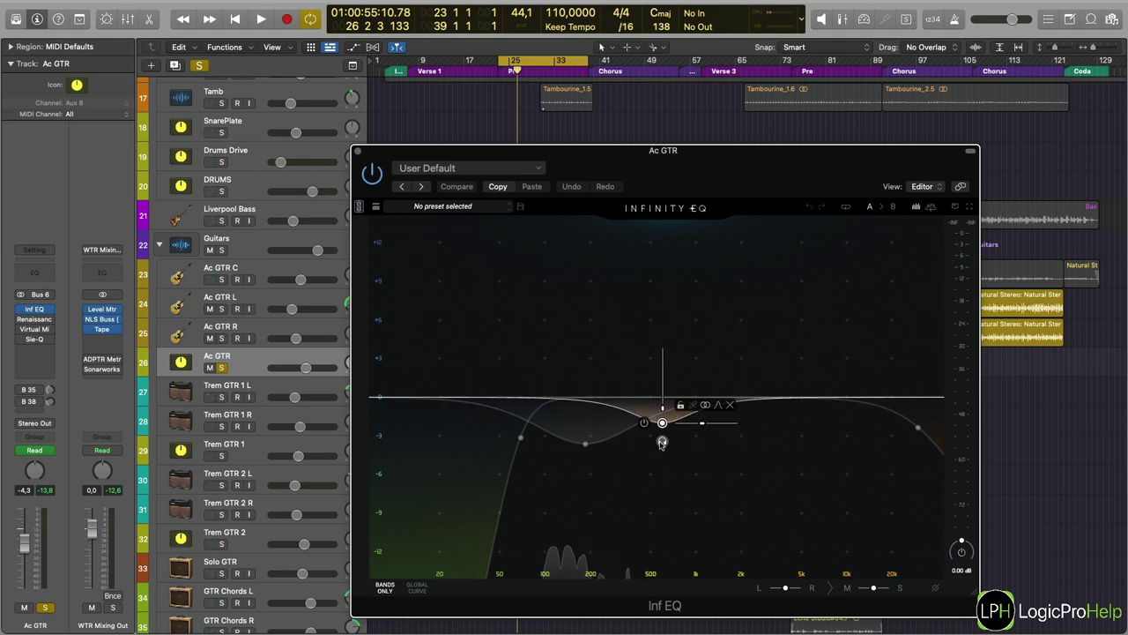
Play the Pre section with Inf EQ's mid and low-mid cut bands soloed in turn, check the high-cut band and close the equalizer.
key(space)
click(662, 442)
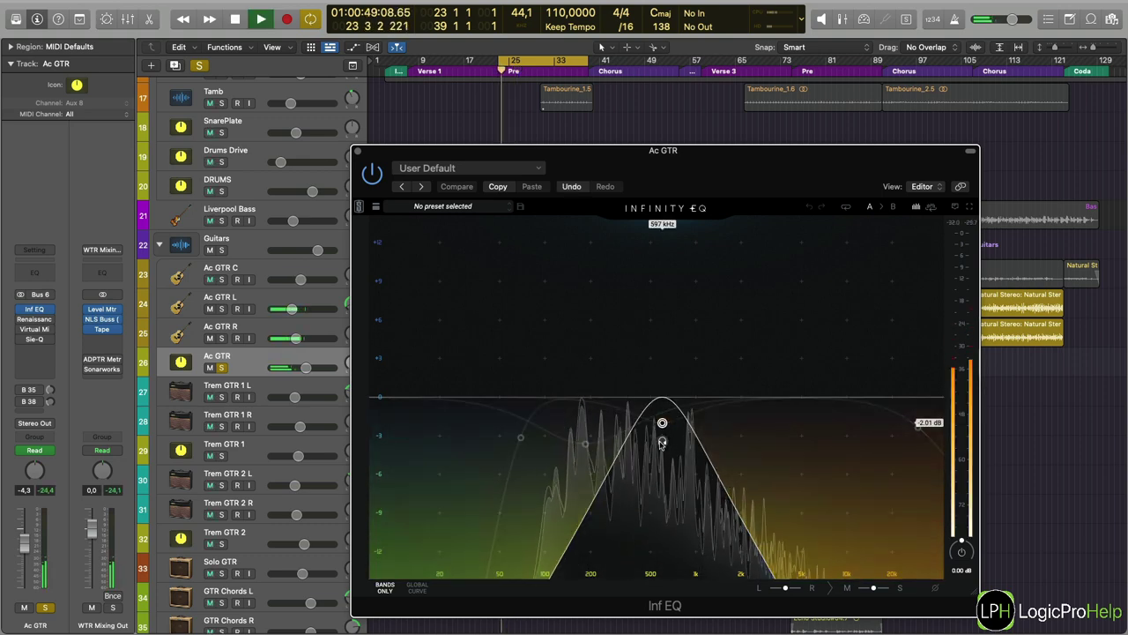
click(584, 461)
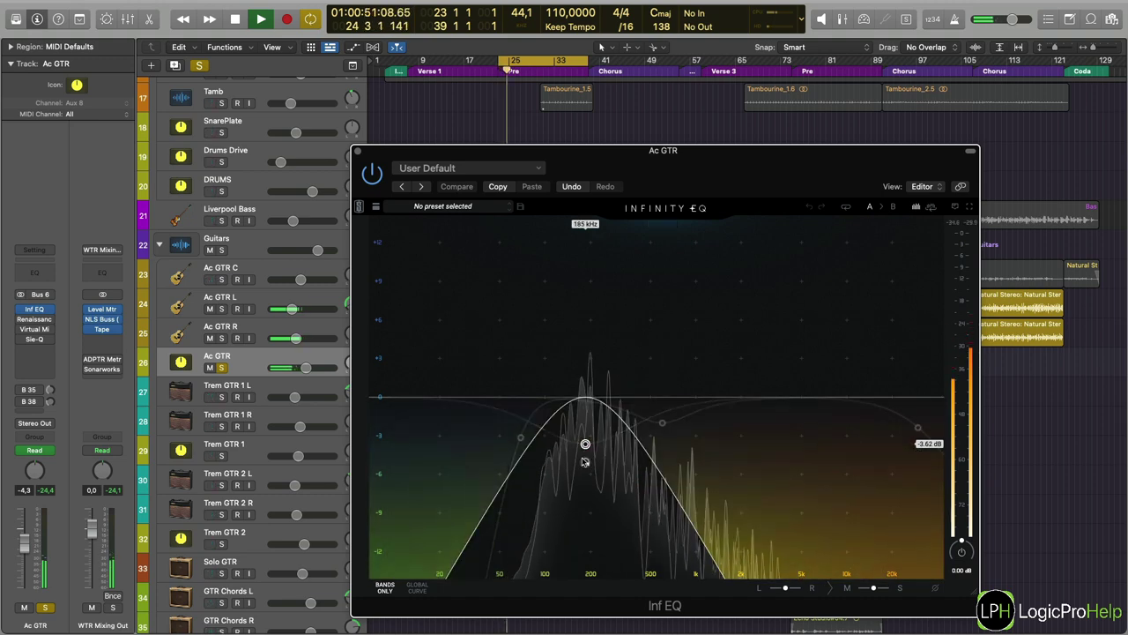
click(585, 461)
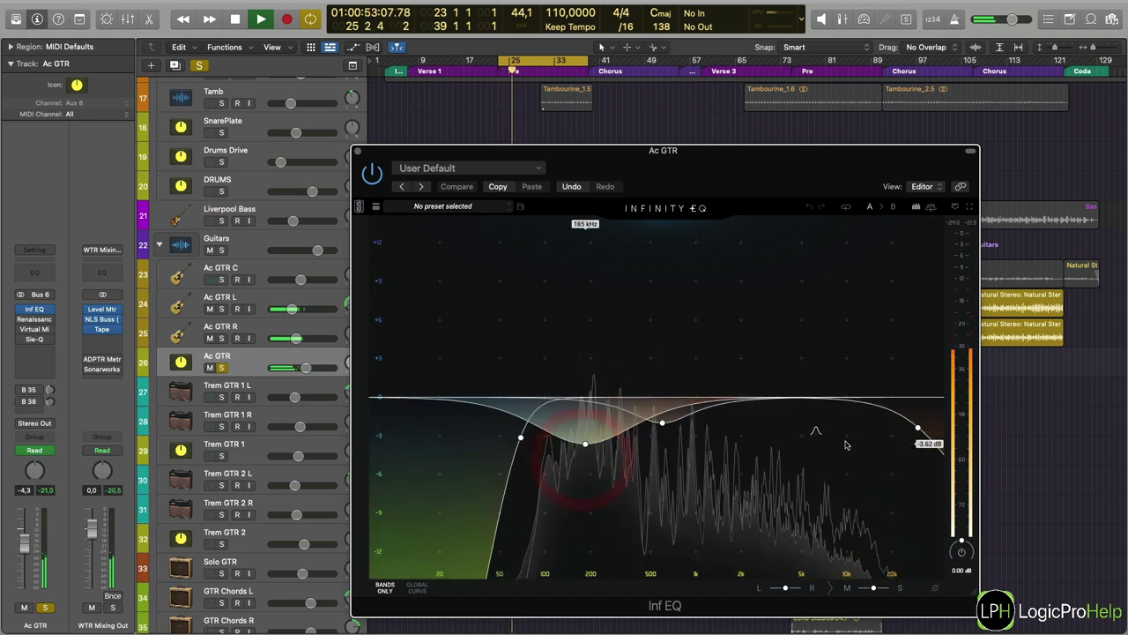
mouse_move(917, 428)
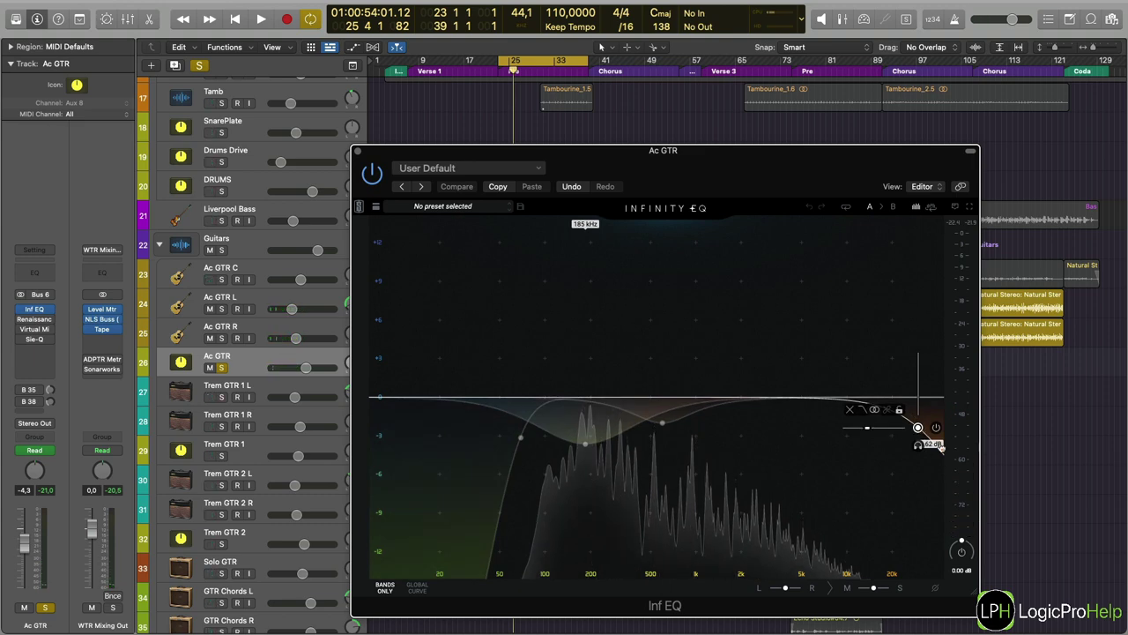
click(358, 153)
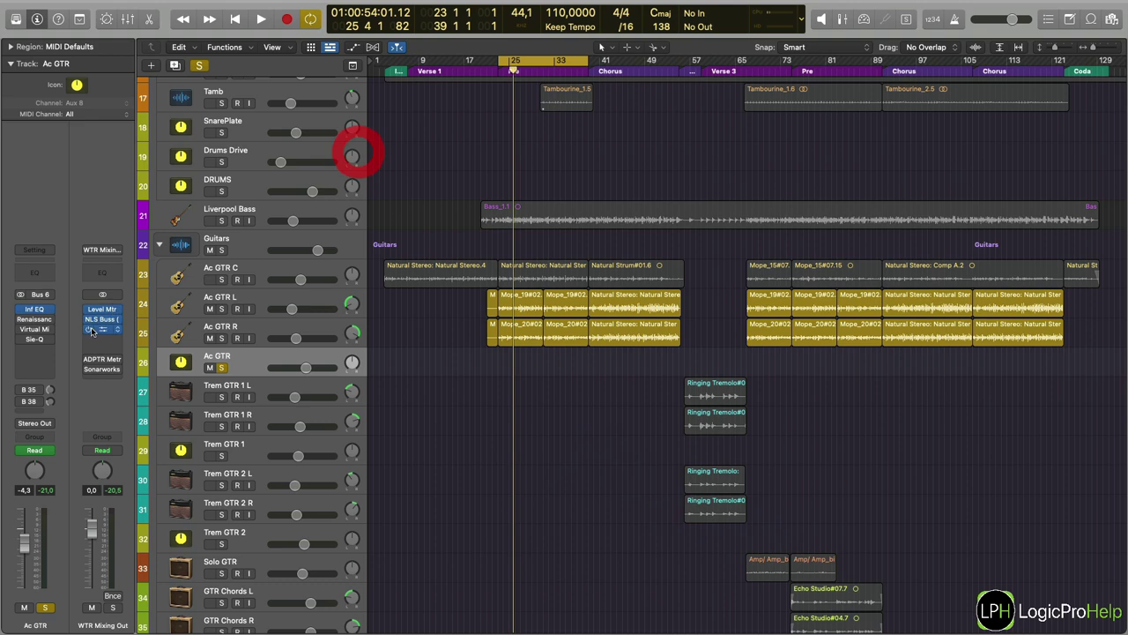
Open Renaissance Axx on the Ac GTR bus, play the Pre section with it active and bypassed, then re-enable and close it.
click(33, 319)
key(space)
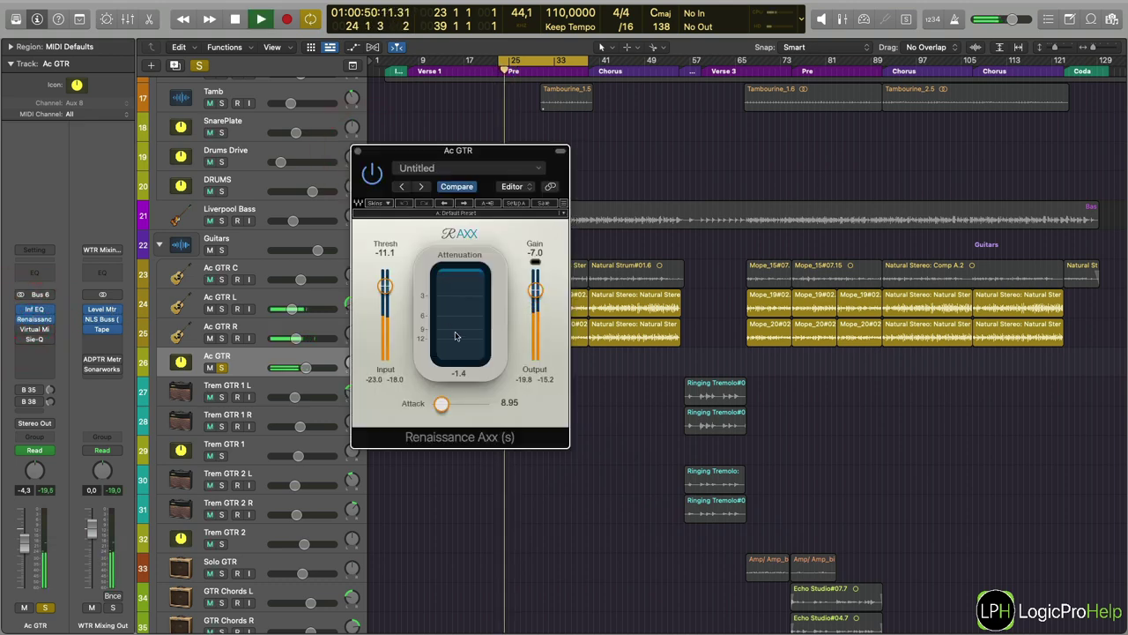
click(373, 170)
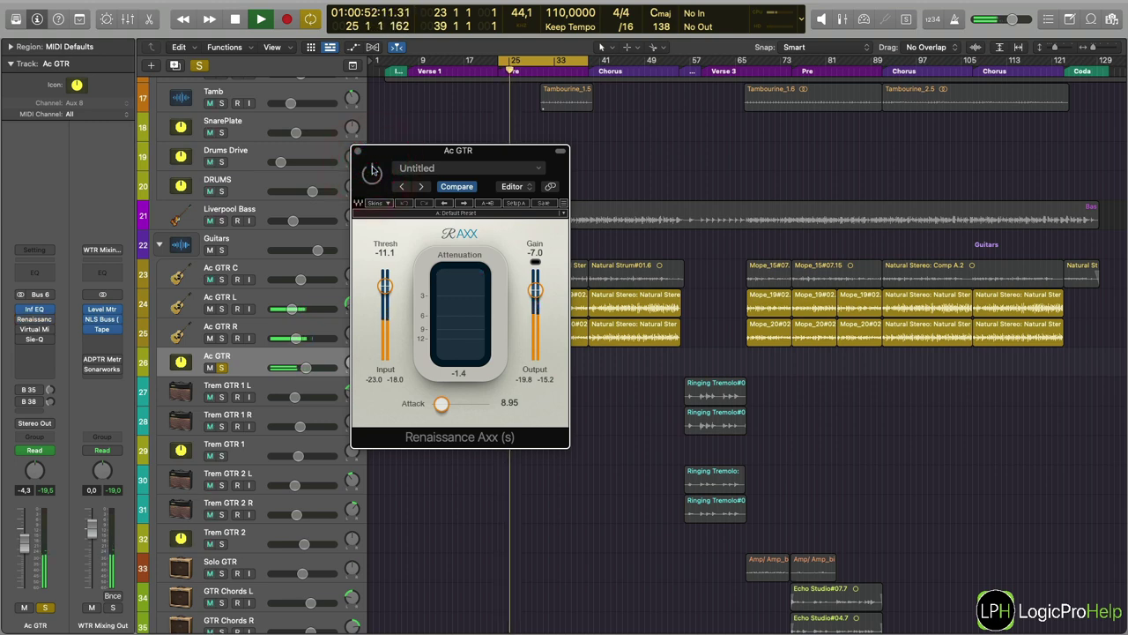
click(373, 169)
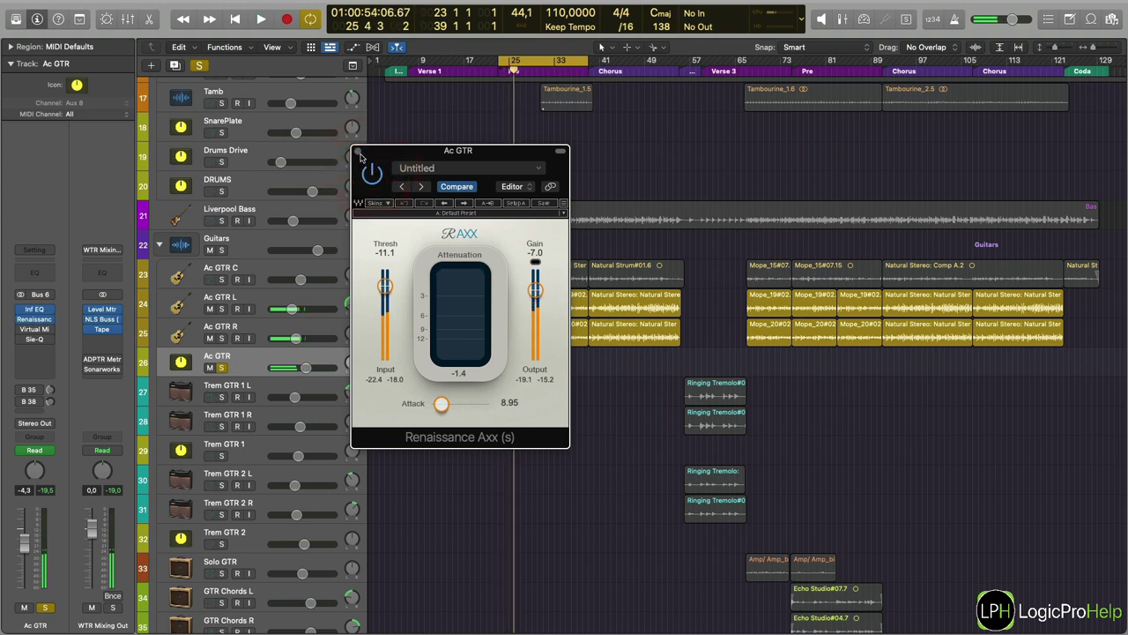
click(357, 151)
Open Virtual Mix Rack on the Ac GTR bus, audition its London and FG-N modules, and move the plug-in window clear of the track list.
click(32, 328)
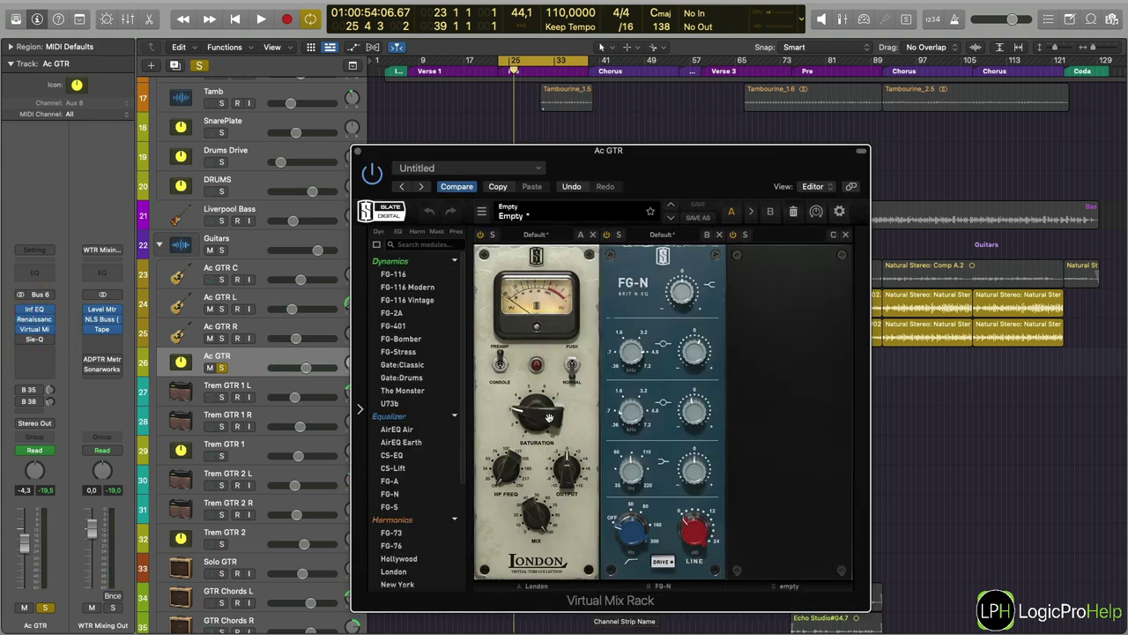
key(space)
key(space)
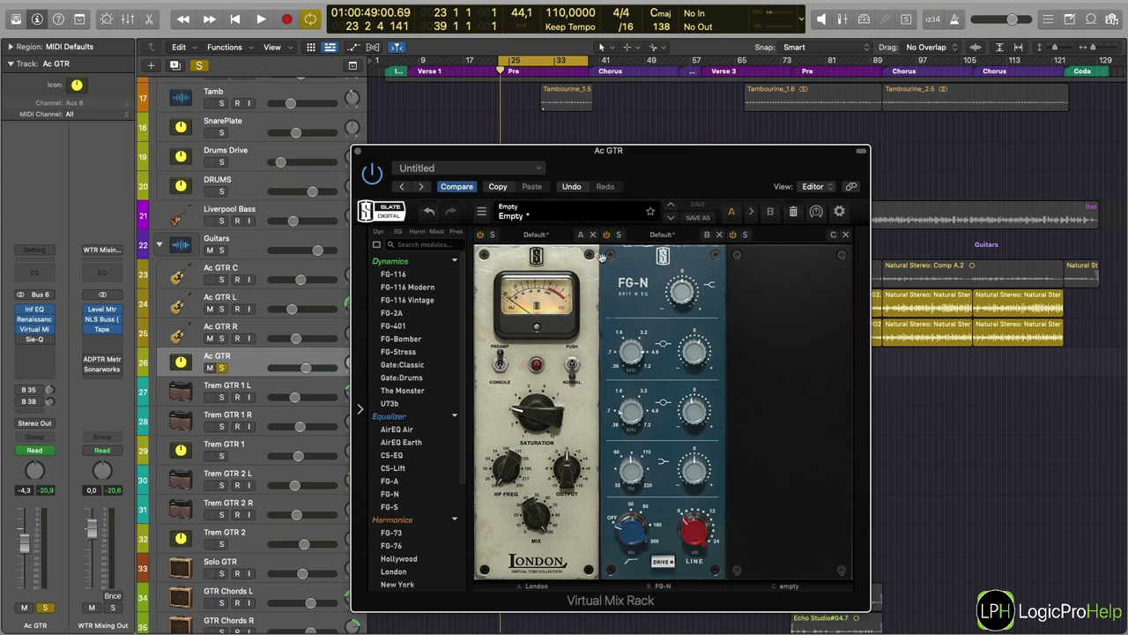
drag(643, 176, 875, 189)
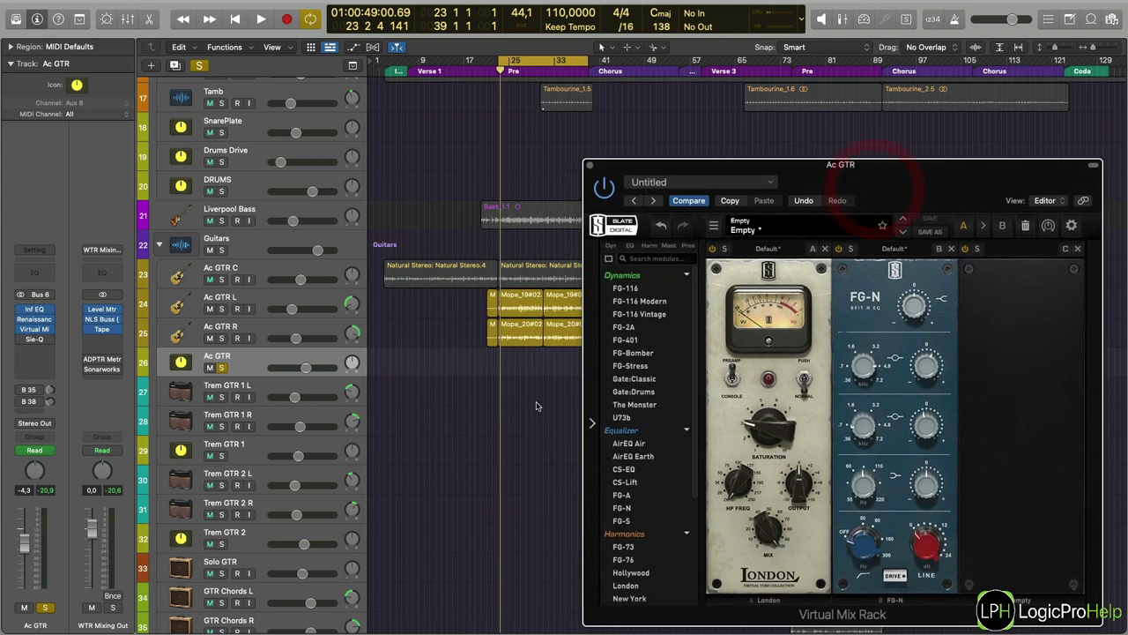
Solo Ac GTR C alongside the Ac GTR bus and play the Pre section to hear the three acoustic guitars together.
click(221, 279)
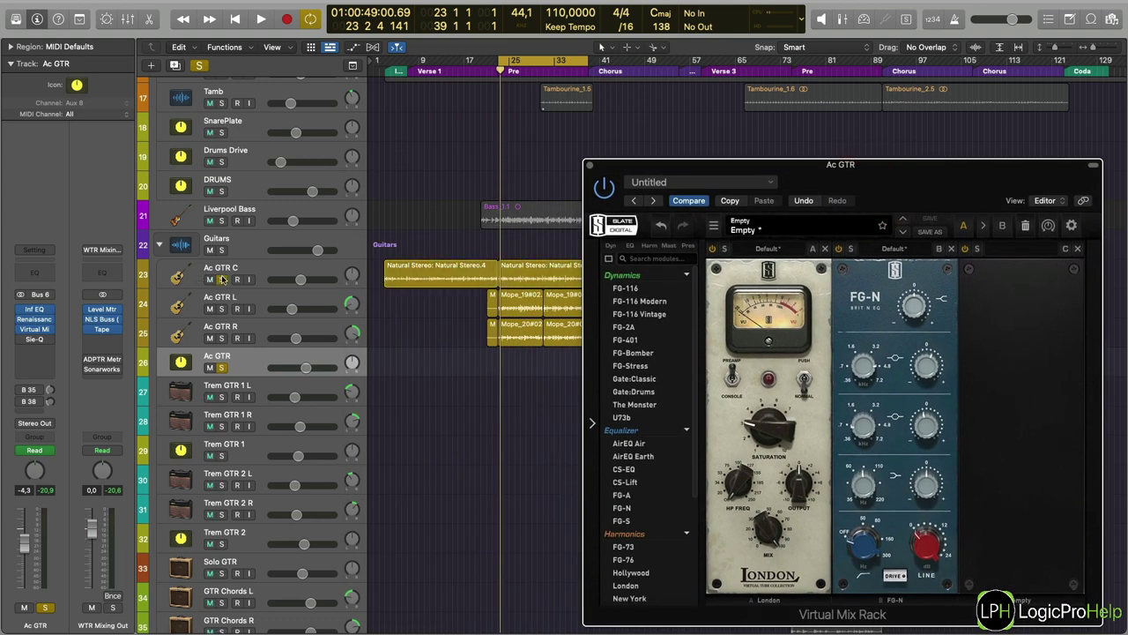
key(space)
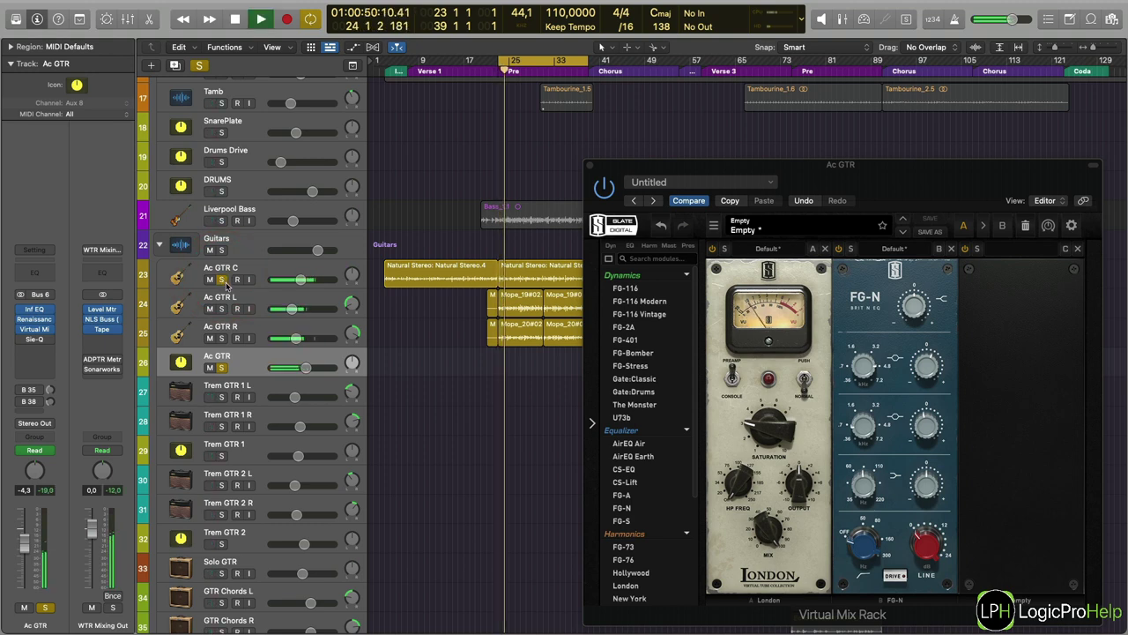
key(space)
click(221, 279)
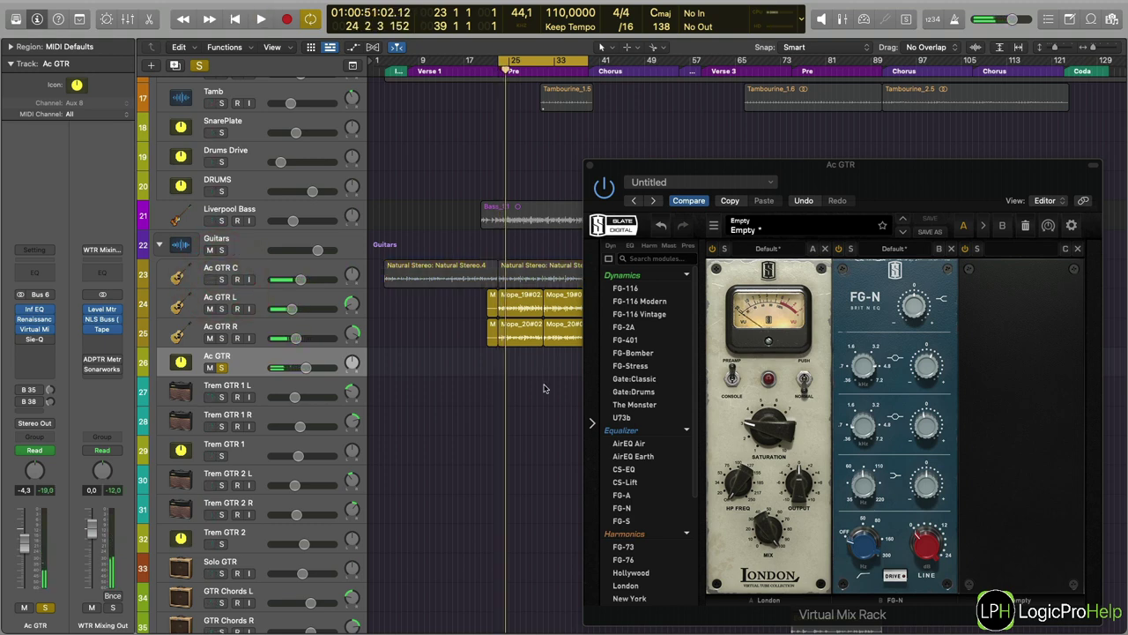
click(221, 279)
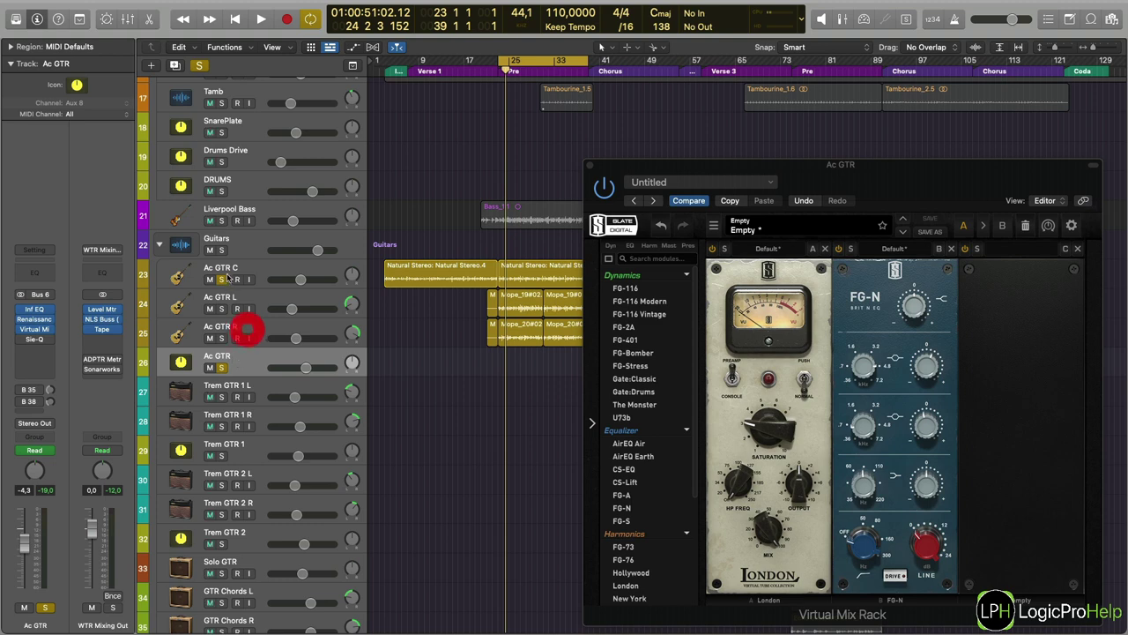
Bypass all four plug-ins on the Ac GTR bus and play the Pre section with Ac GTR C still soloed.
click(260, 271)
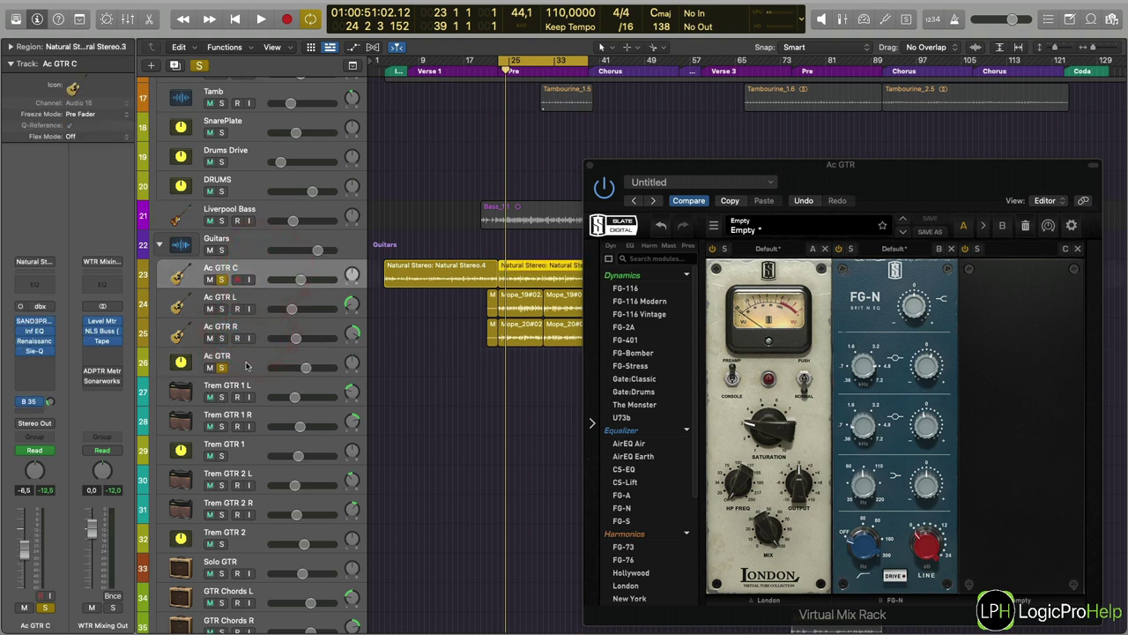
click(247, 366)
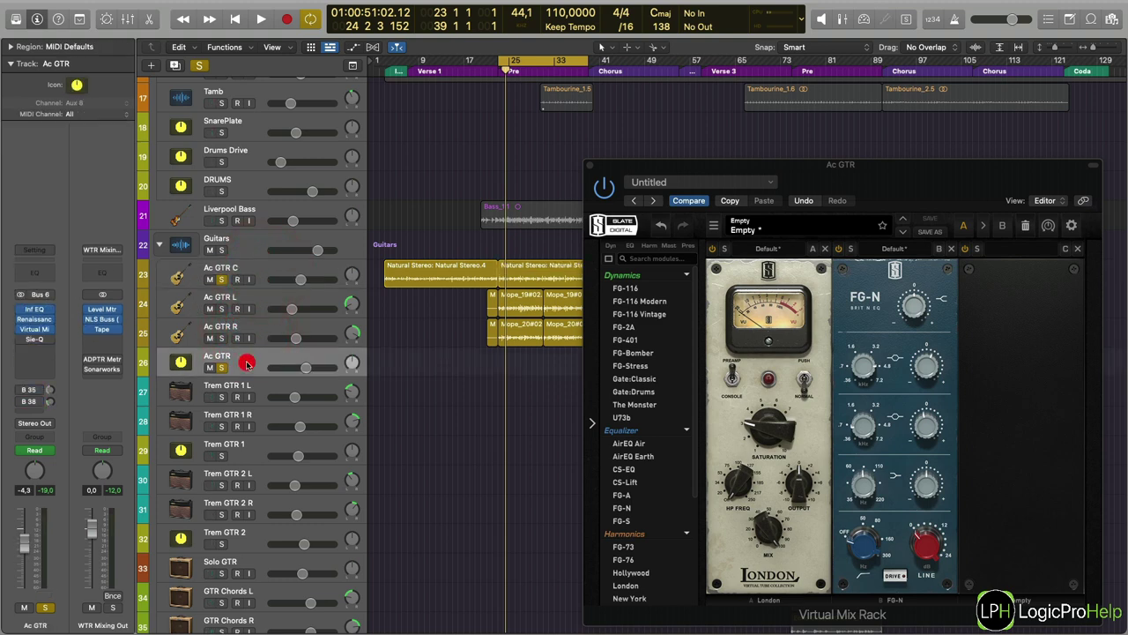
click(23, 323)
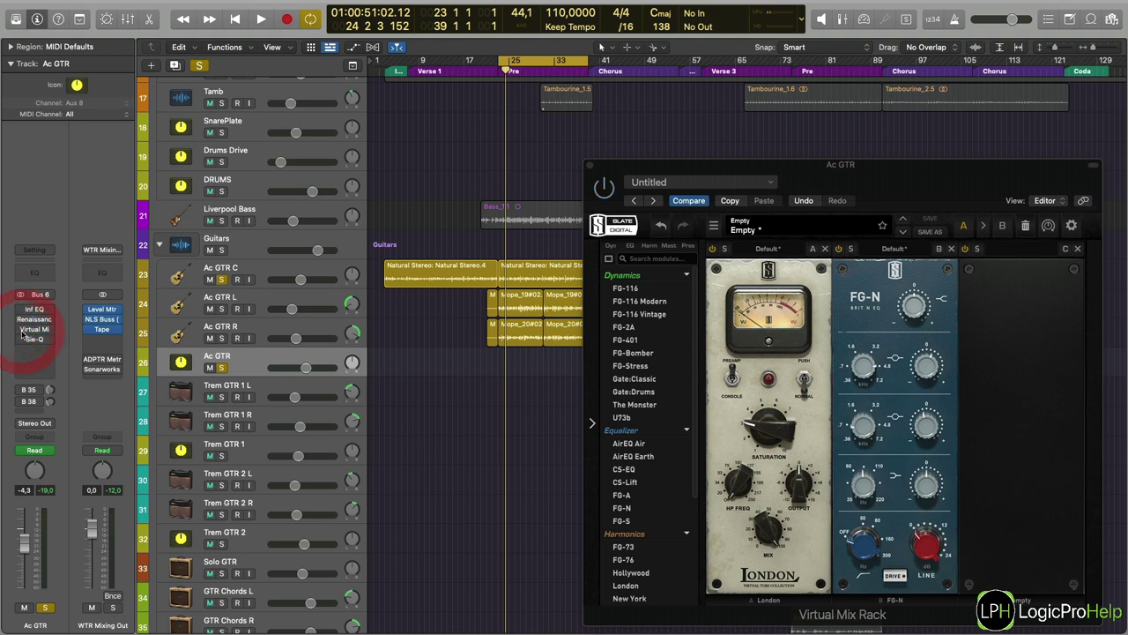
click(23, 330)
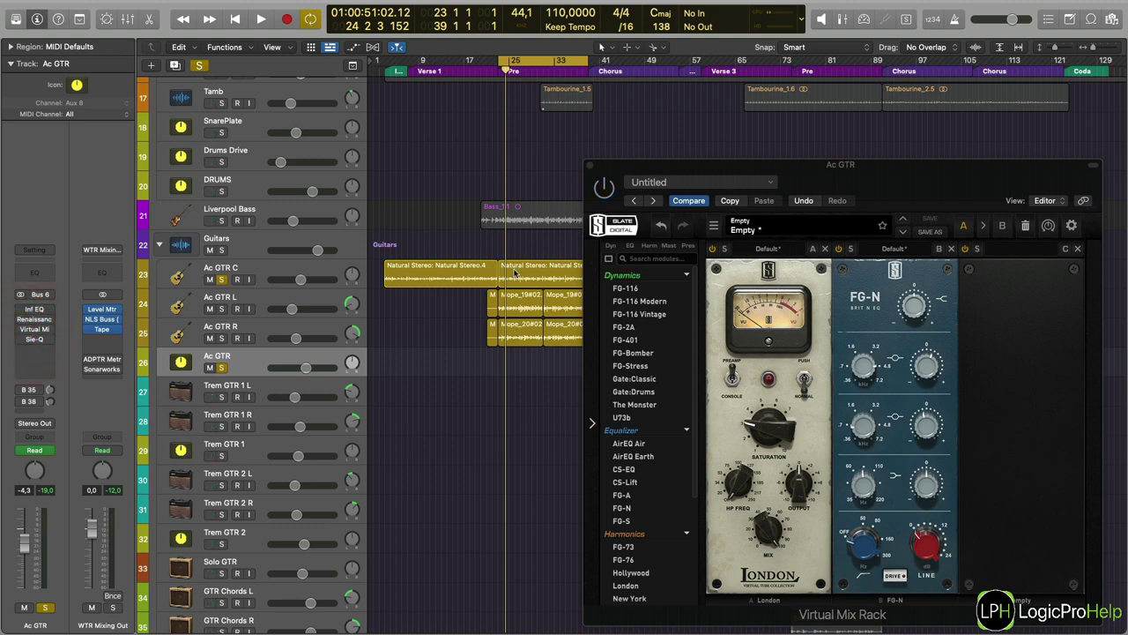
key(space)
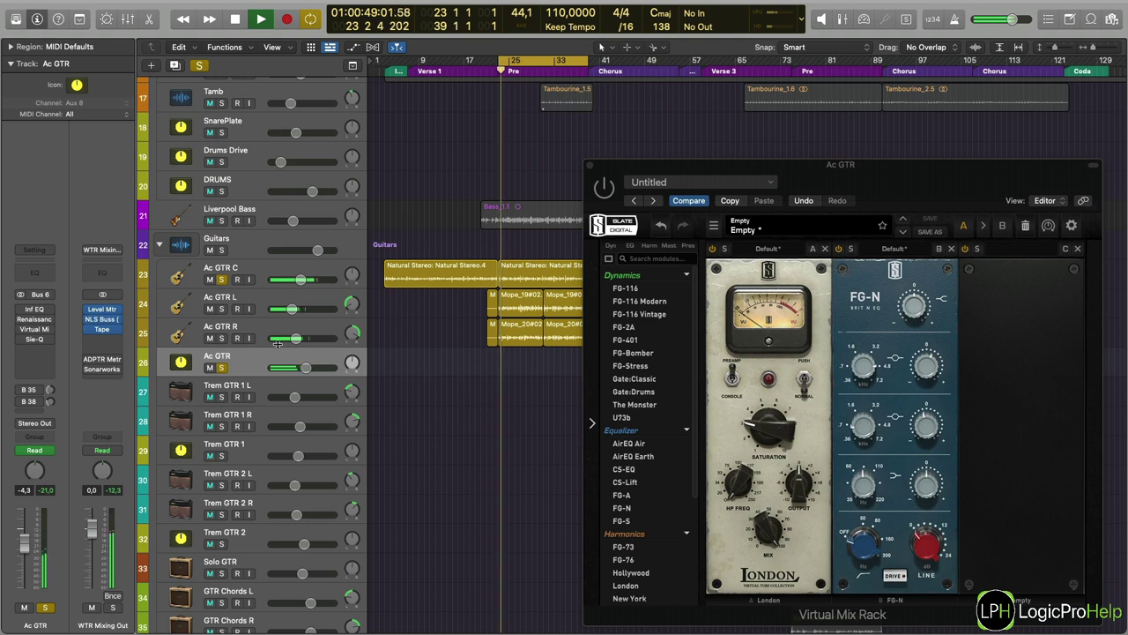
Re-enable Inf EQ, Renaissance Axx, Virtual Mix Rack and Sie-Q on the Ac GTR bus and replay the Pre section.
click(244, 353)
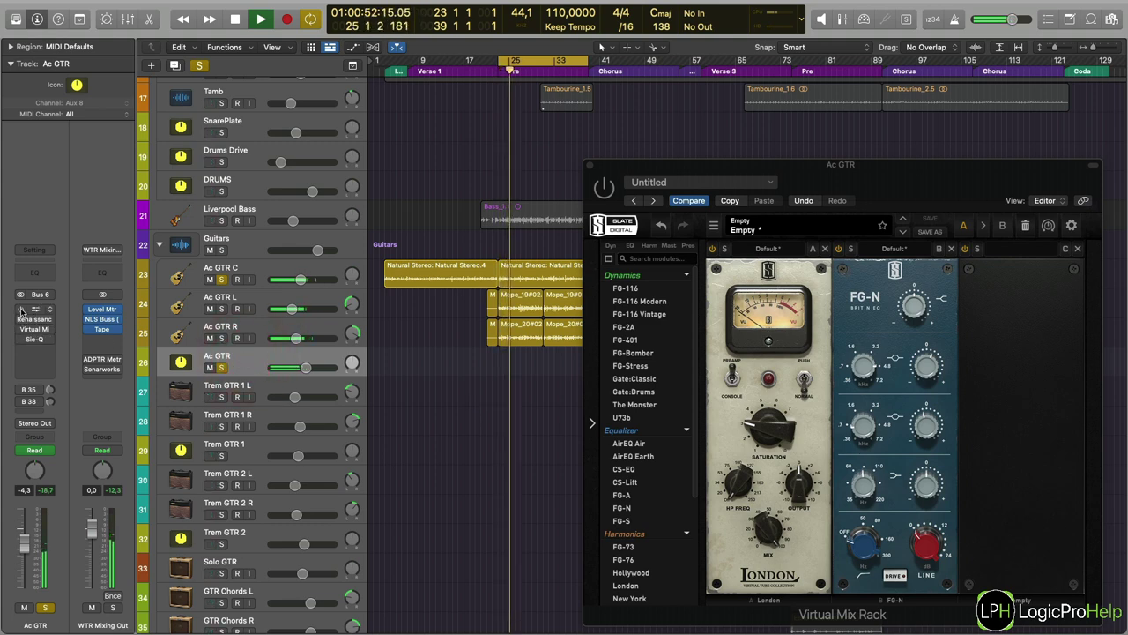
key(space)
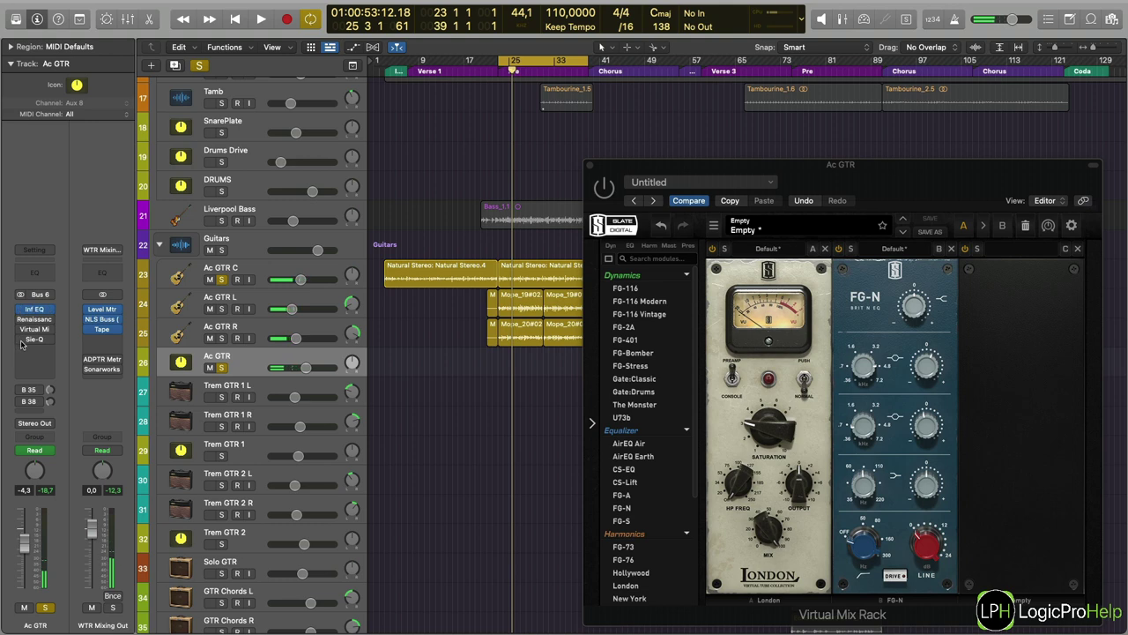
drag(21, 341, 22, 319)
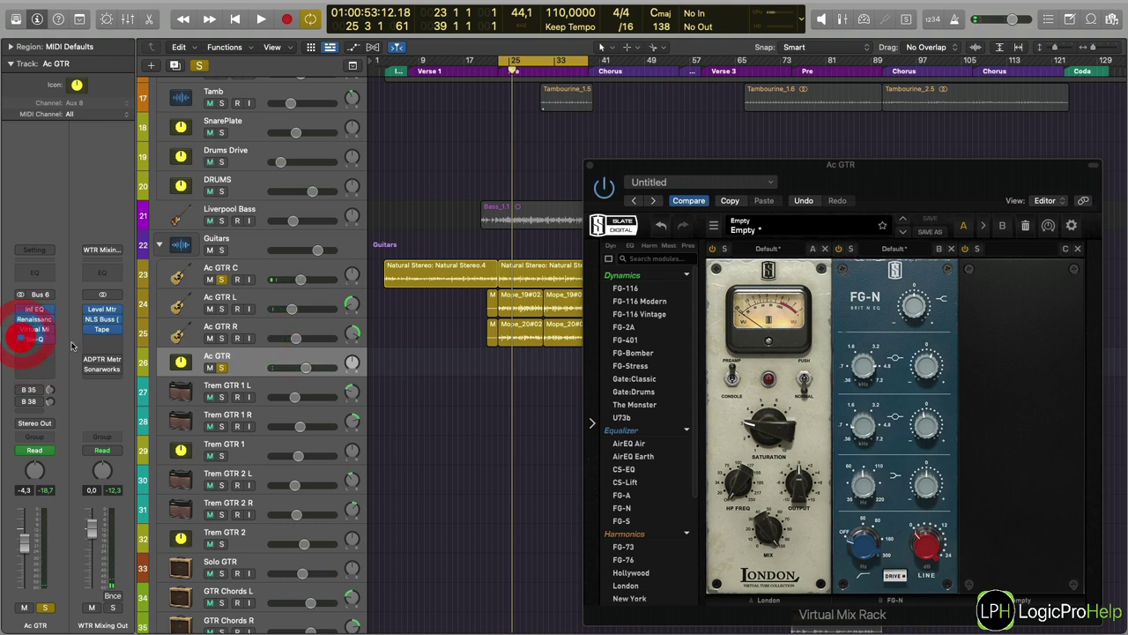
key(space)
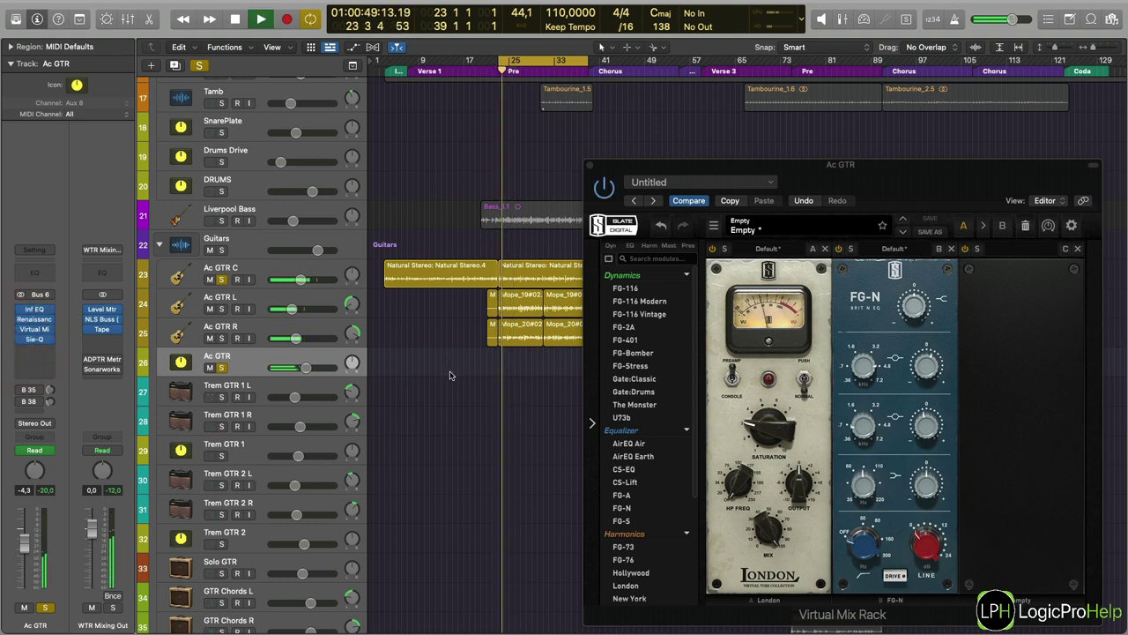
key(space)
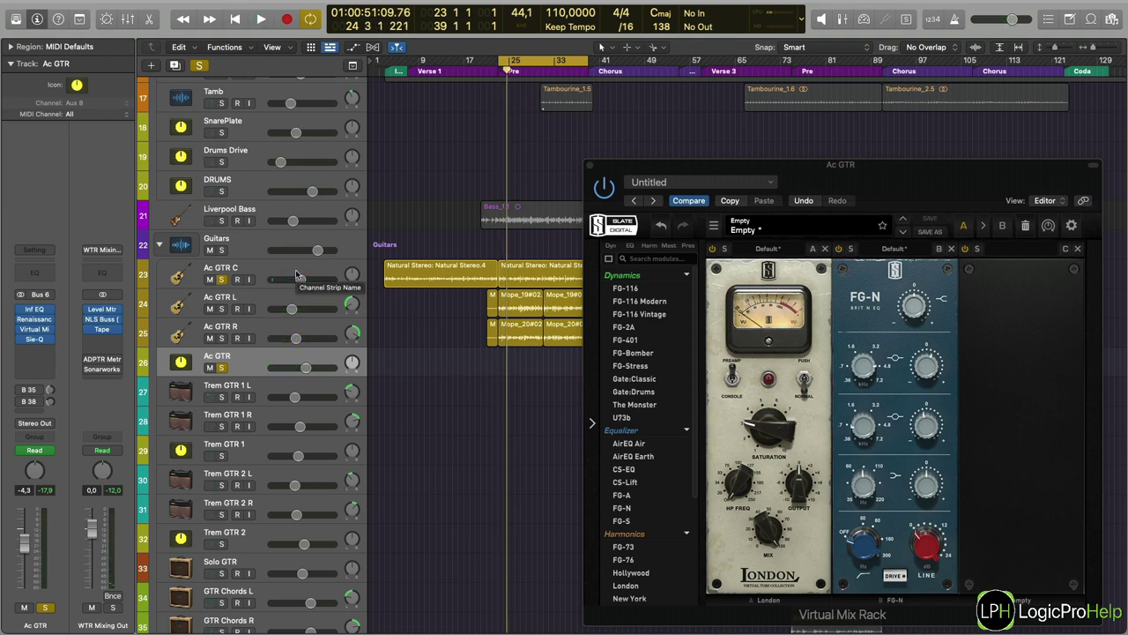
Review the Ac GTR C regions against the doubled left and right parts, closing the Virtual Mix Rack window to see the arrangement.
click(261, 269)
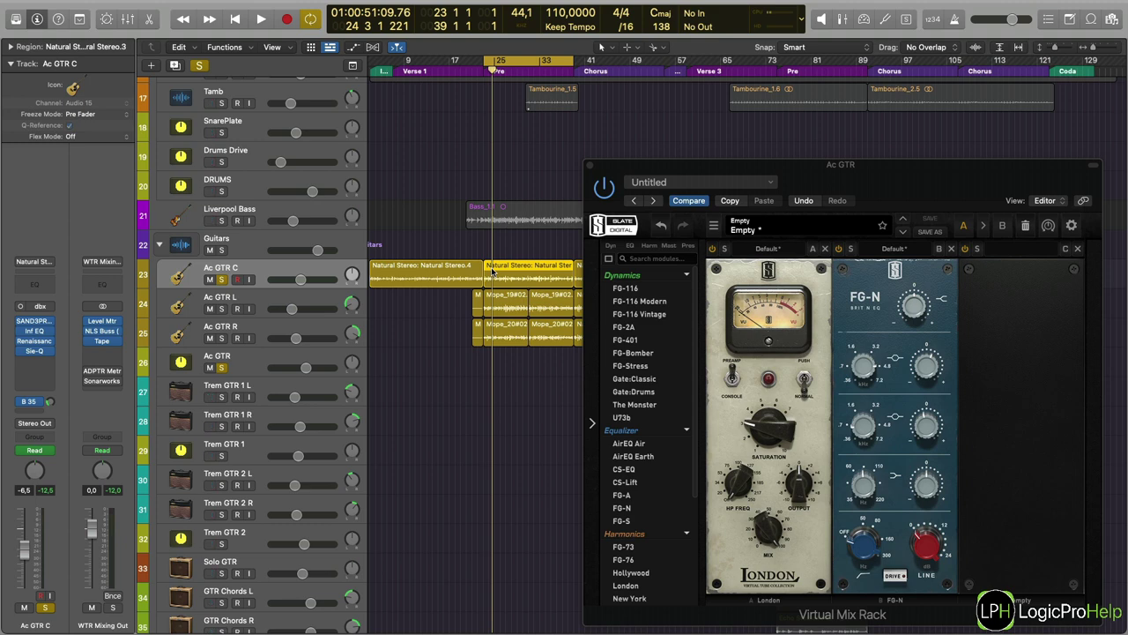
drag(444, 303, 548, 344)
click(528, 368)
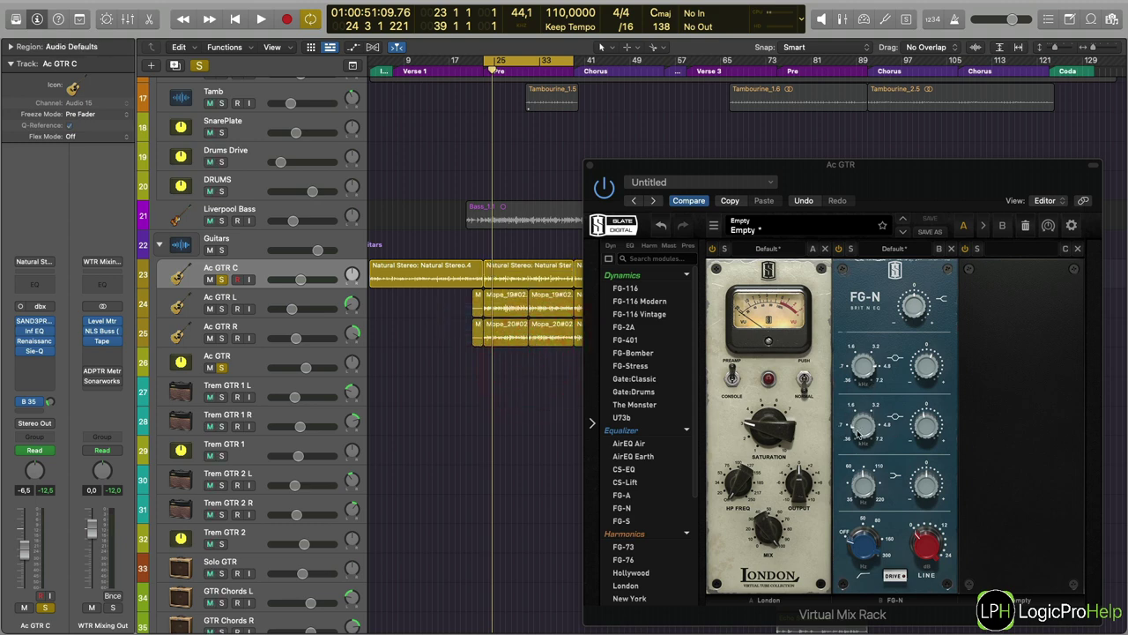
click(930, 373)
click(590, 165)
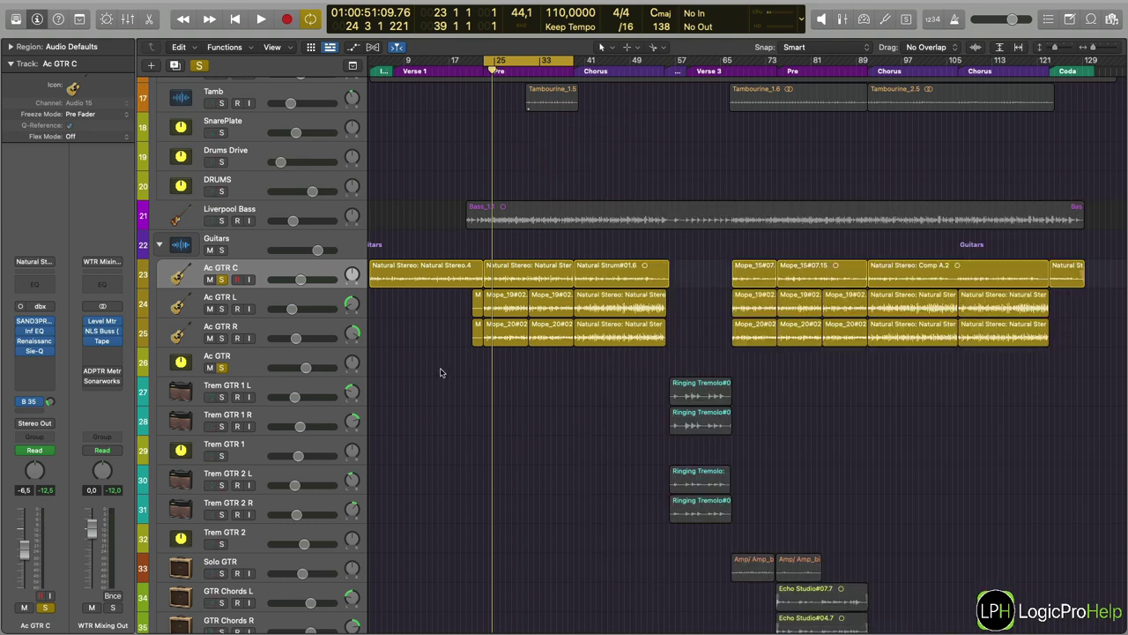
drag(470, 248, 682, 284)
click(679, 280)
click(444, 461)
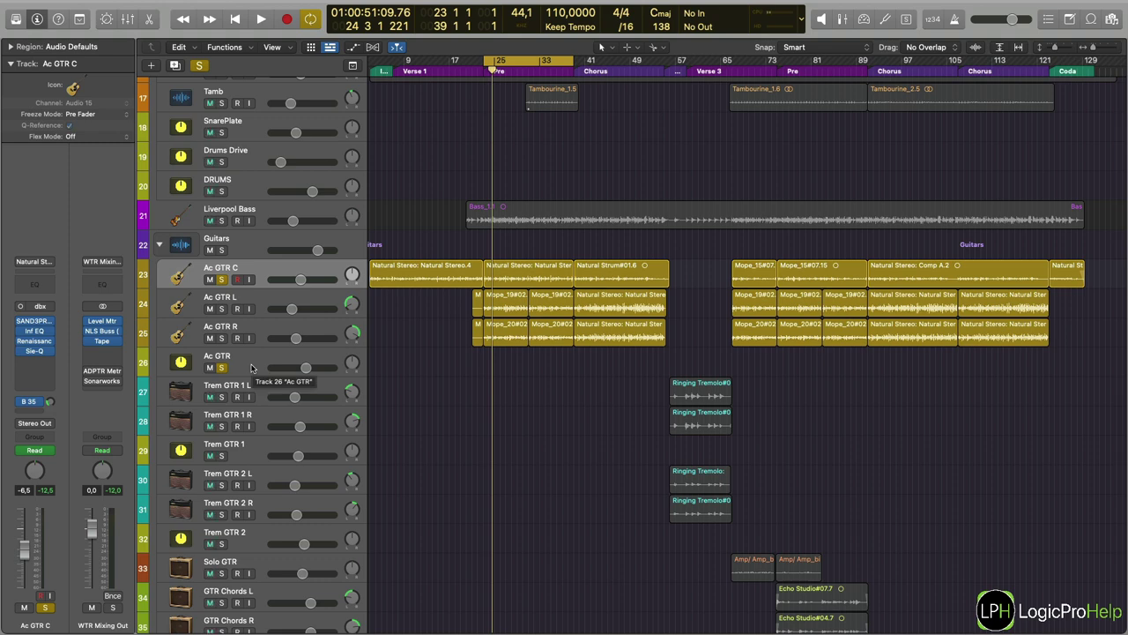
Turn on the Ac GTR bus's sends to Bus 35 and Bus 38 and check the Bus 35 send's destination.
scroll(252, 367, up, 1)
scroll(251, 367, down, 2)
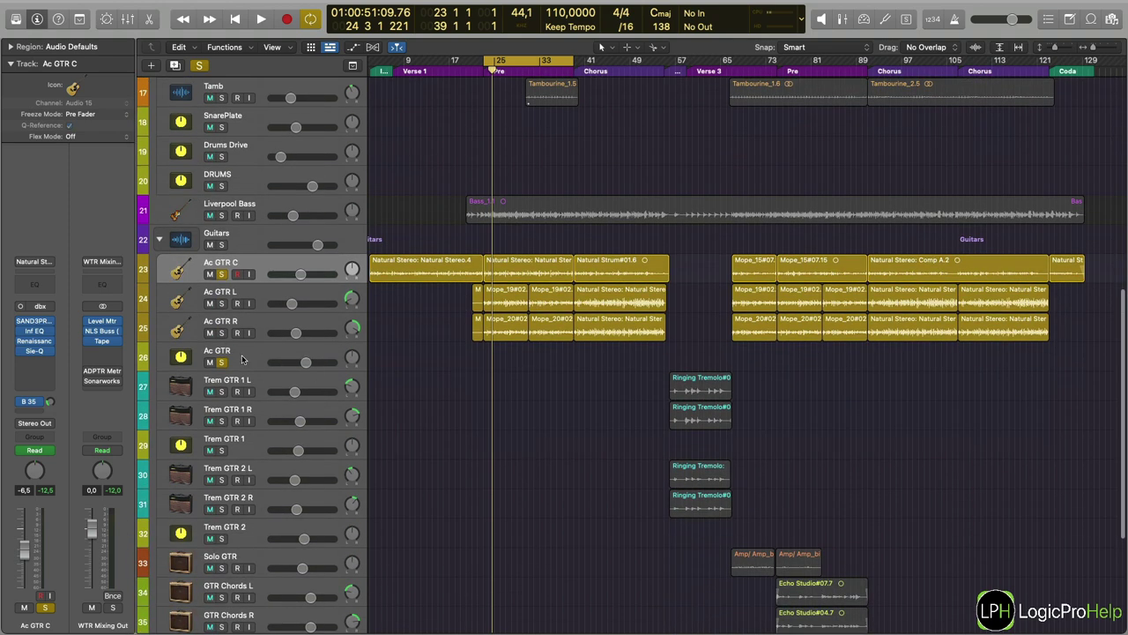
click(240, 360)
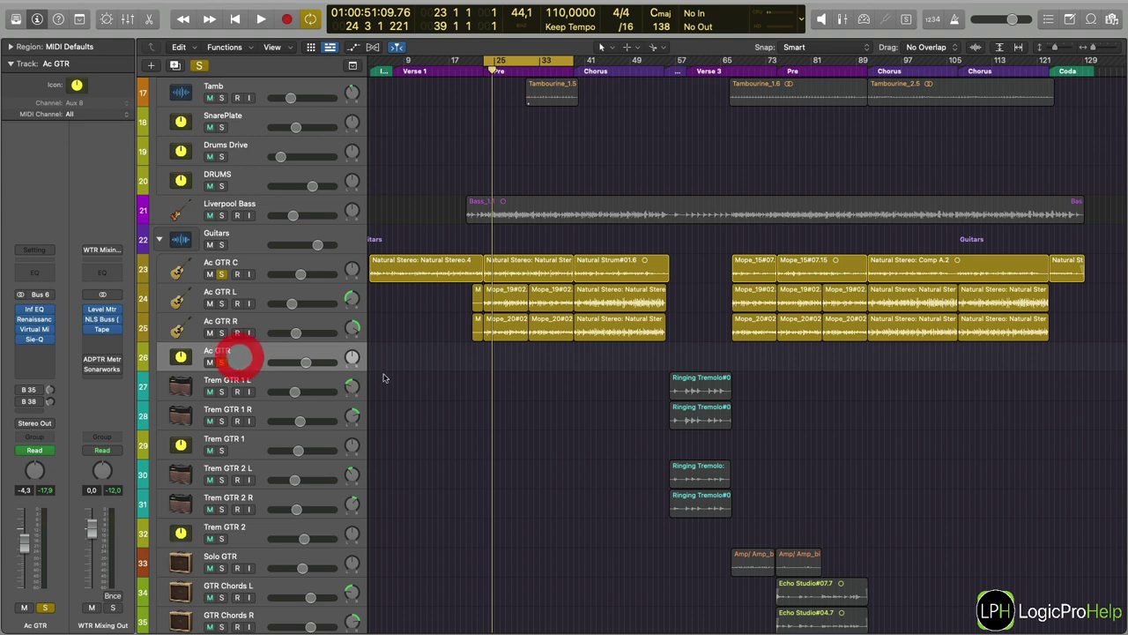
click(19, 403)
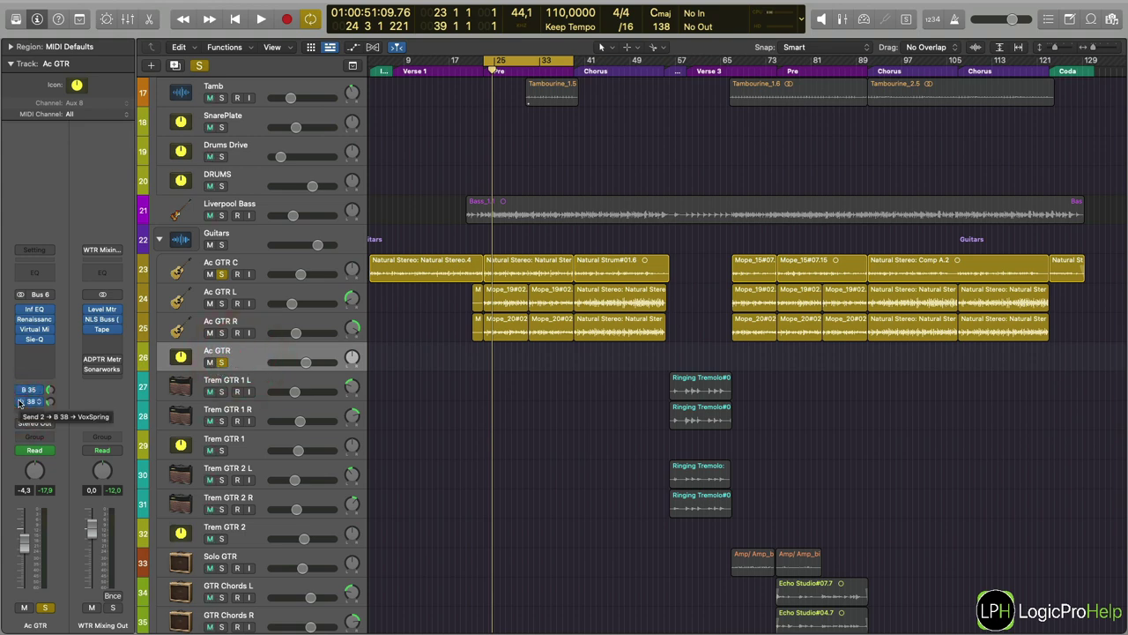
click(37, 390)
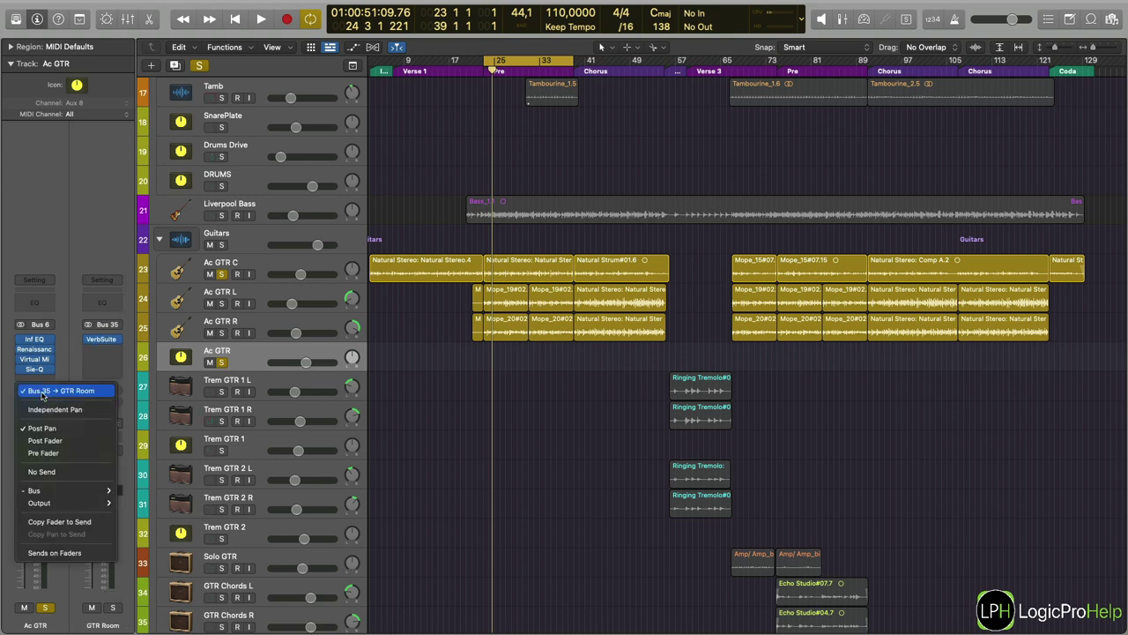
click(43, 370)
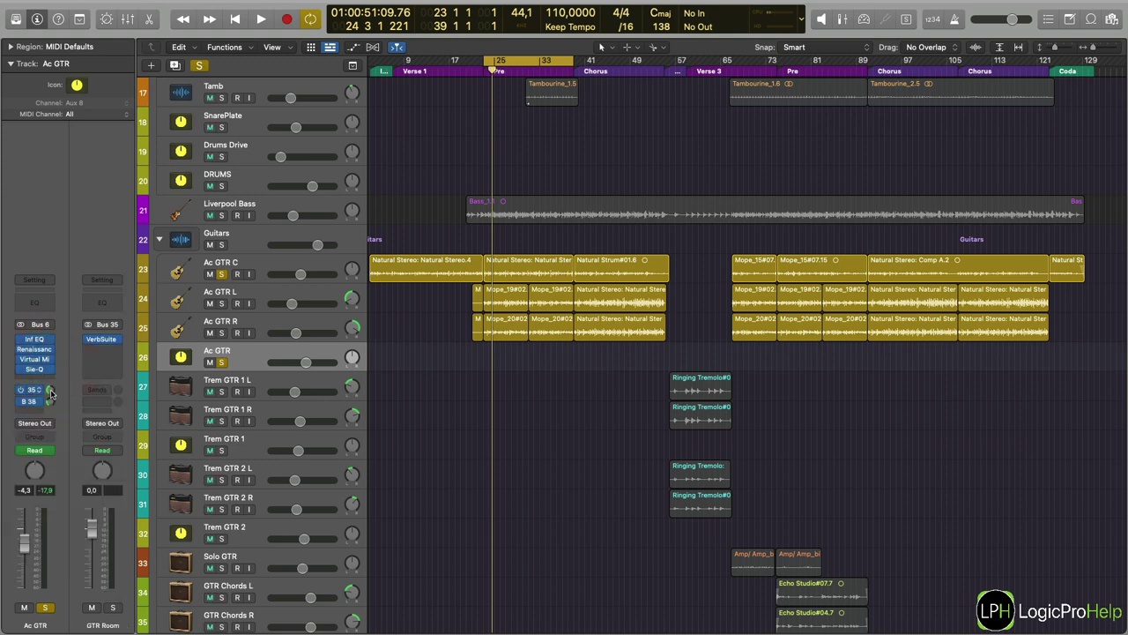
Compare the Bus 35 send on Ac GTR C with the one on the Ac GTR bus, and check the Bus 38 send's destination.
click(234, 263)
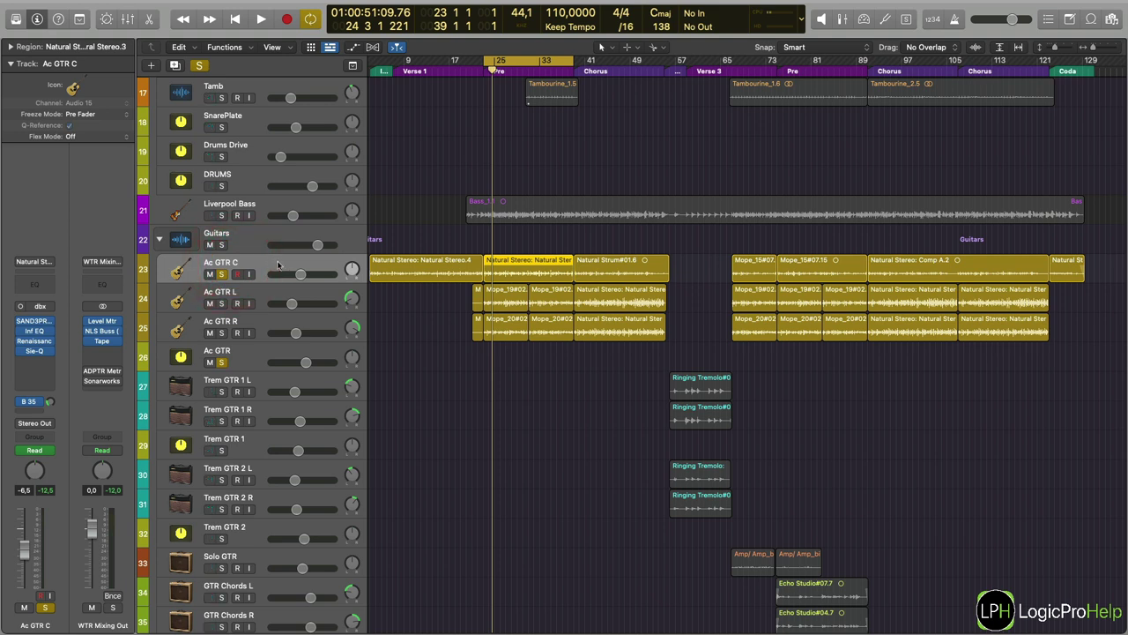
click(46, 404)
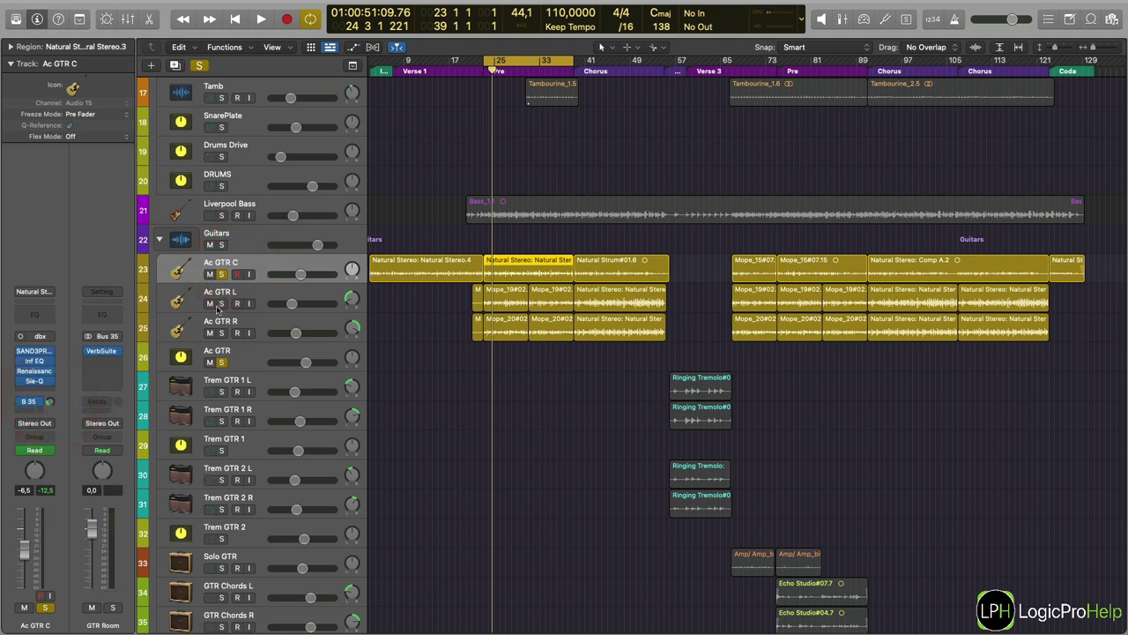
click(250, 355)
click(45, 388)
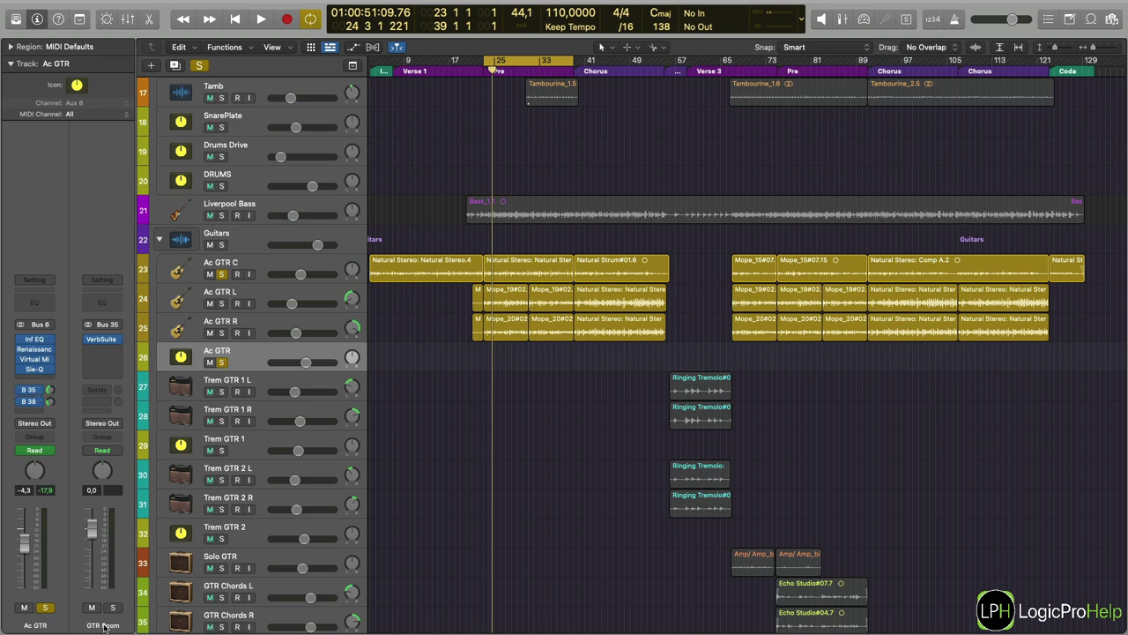
click(32, 401)
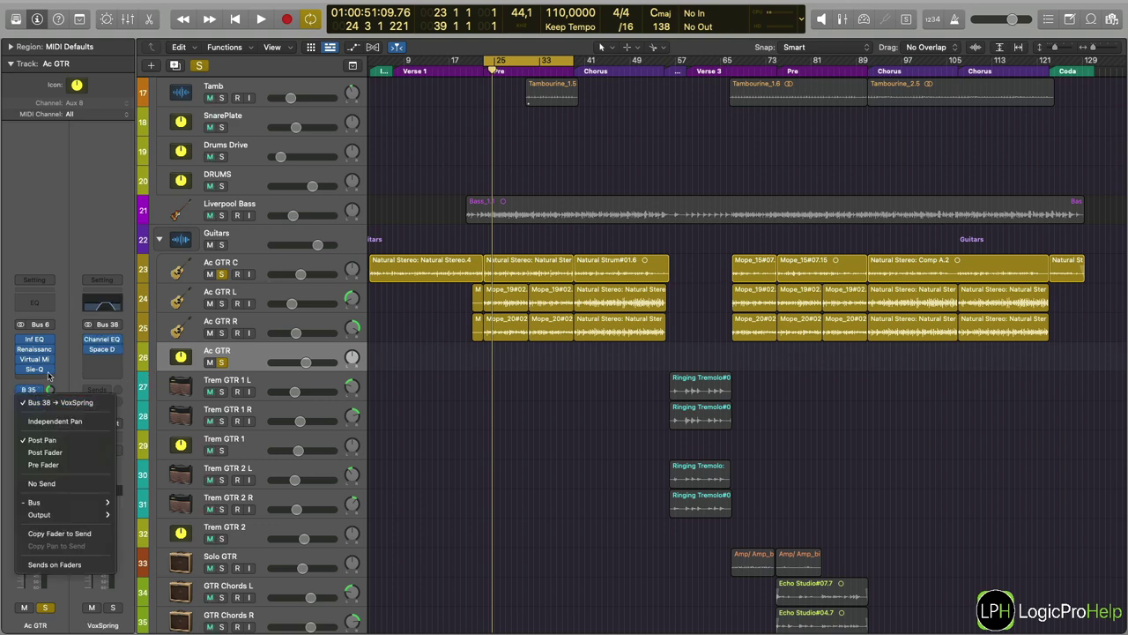
click(50, 375)
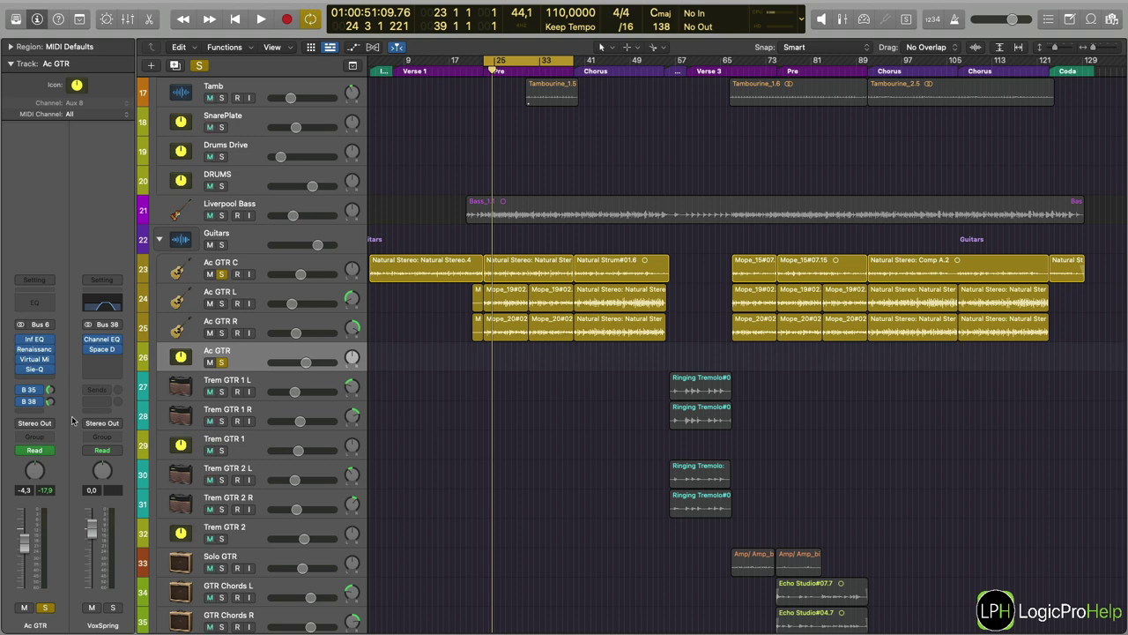
Unsolo the Ac GTR bus and the Ac GTR C track.
click(222, 362)
click(223, 274)
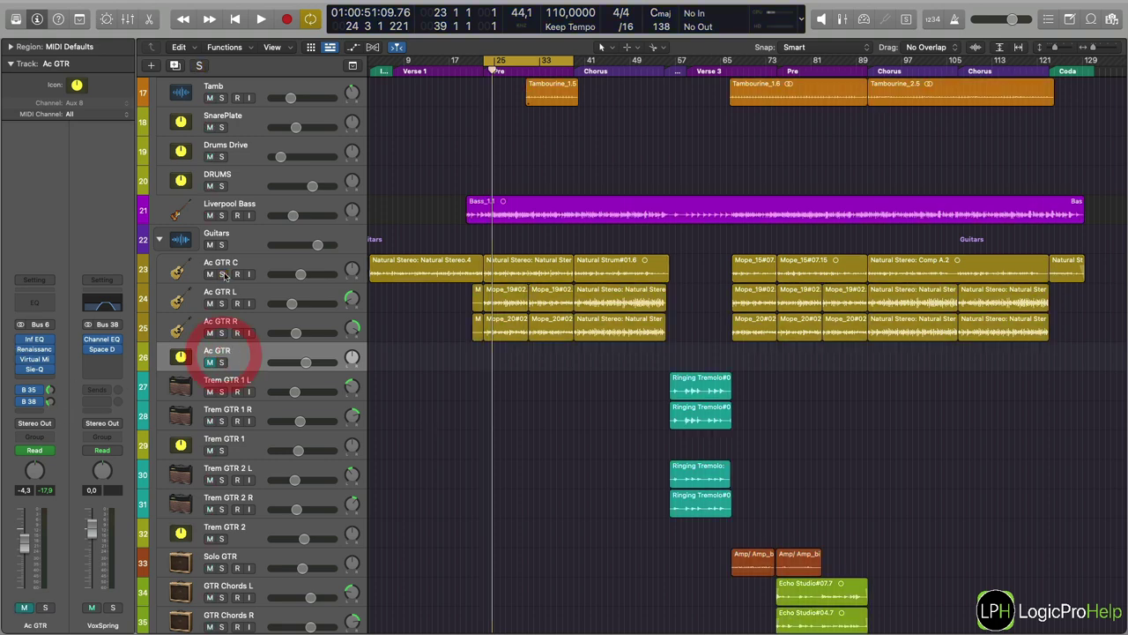
Play the passage with the Ac GTR bus soloed, then with only its VoxSpring reverb return soloed.
click(221, 362)
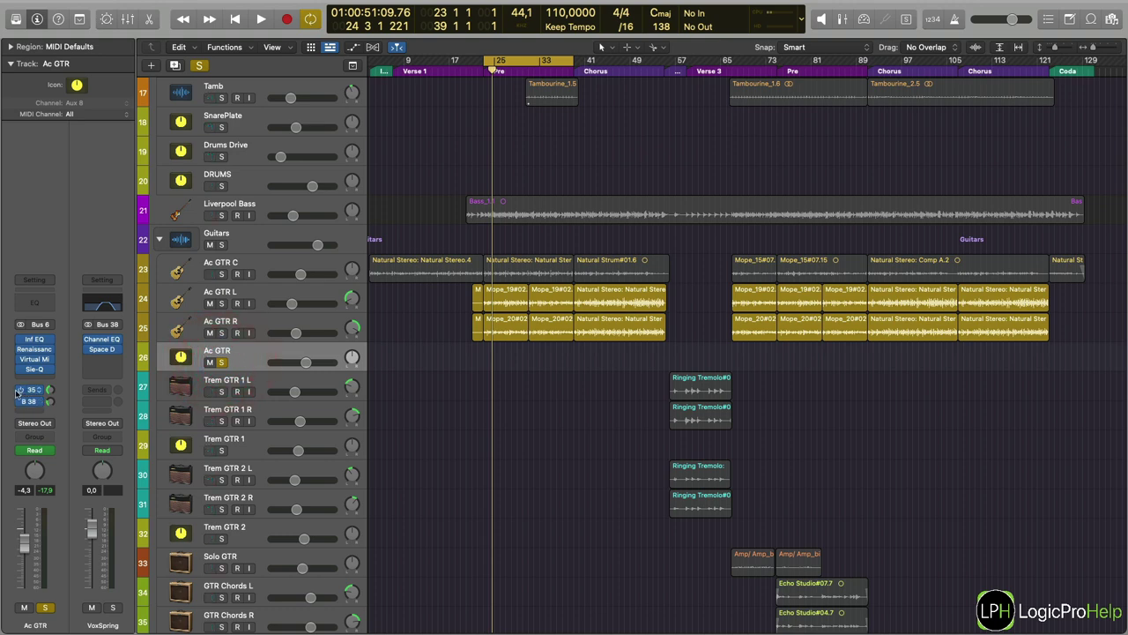
key(space)
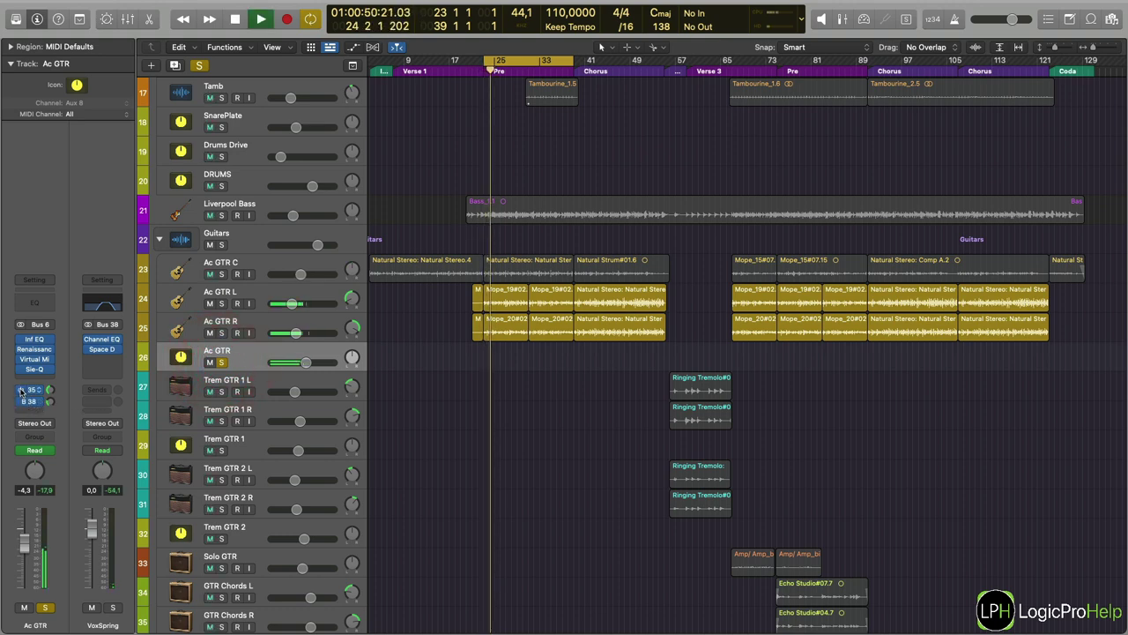
click(113, 608)
click(113, 607)
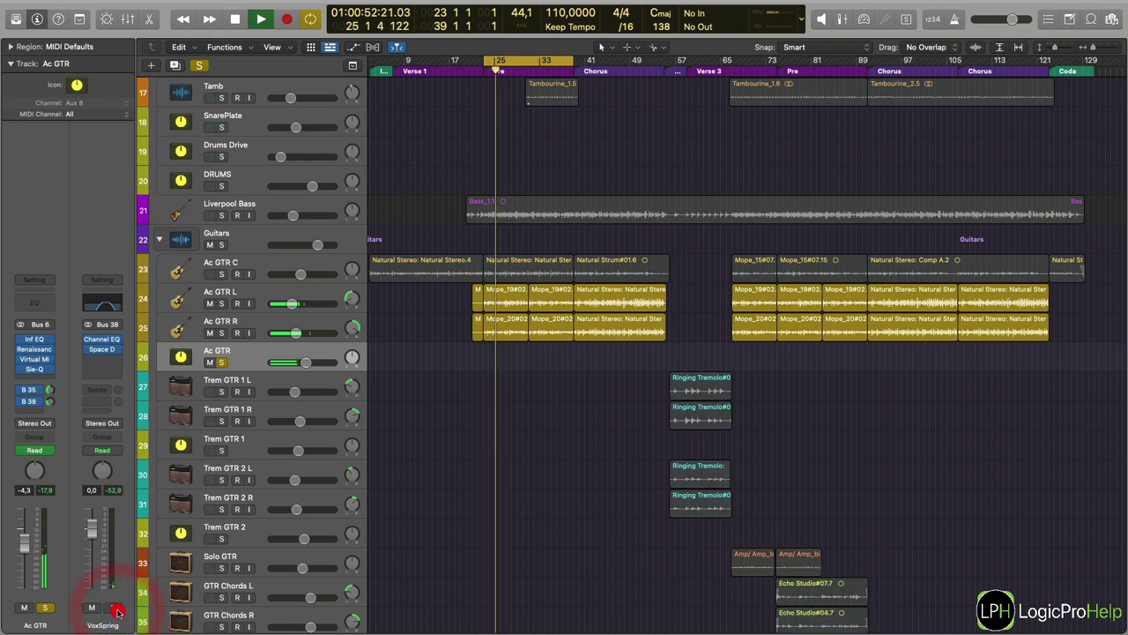
click(117, 610)
alt+click(117, 610)
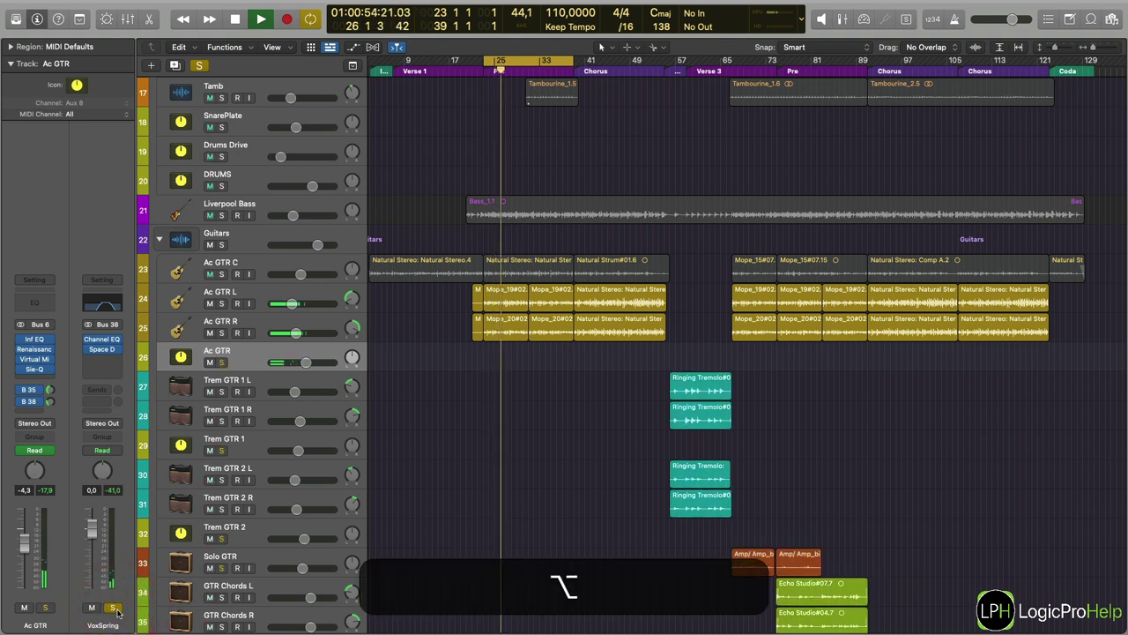
key(space)
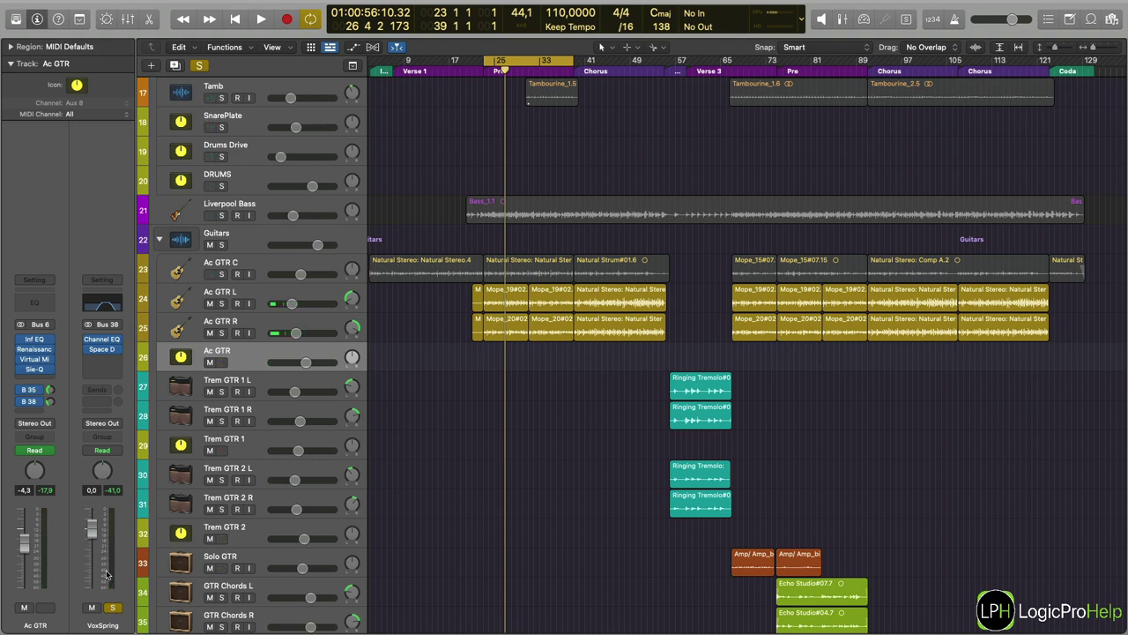
Listen to the VoxSpring return with its fader raised to 6.0 dB, and reset the fader and the solo.
key(space)
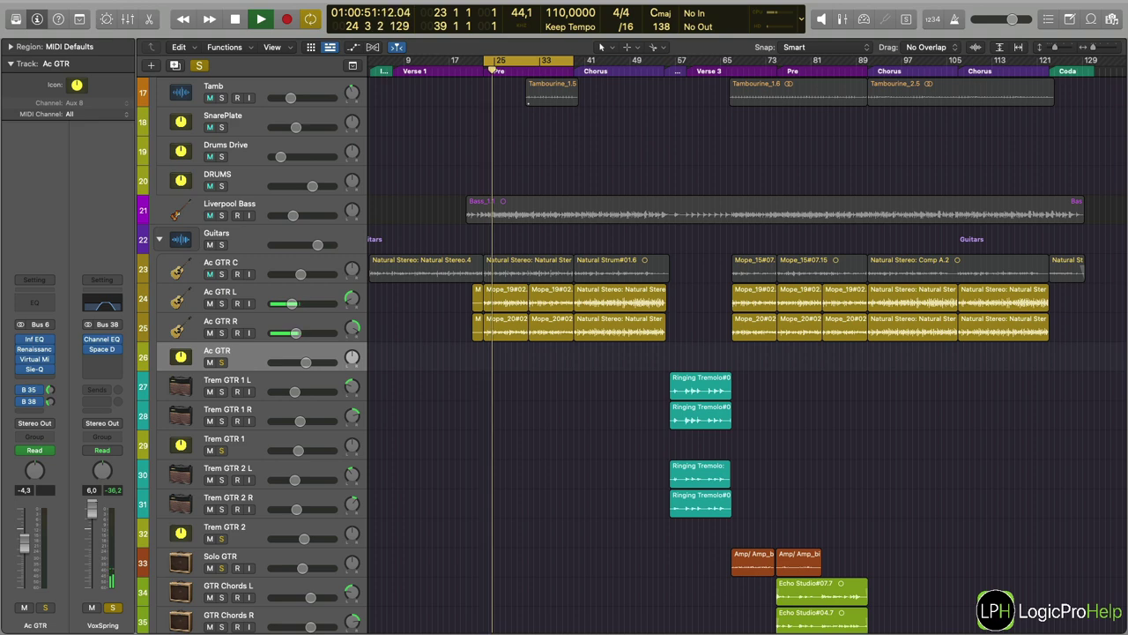
alt+click(92, 520)
alt+click(117, 610)
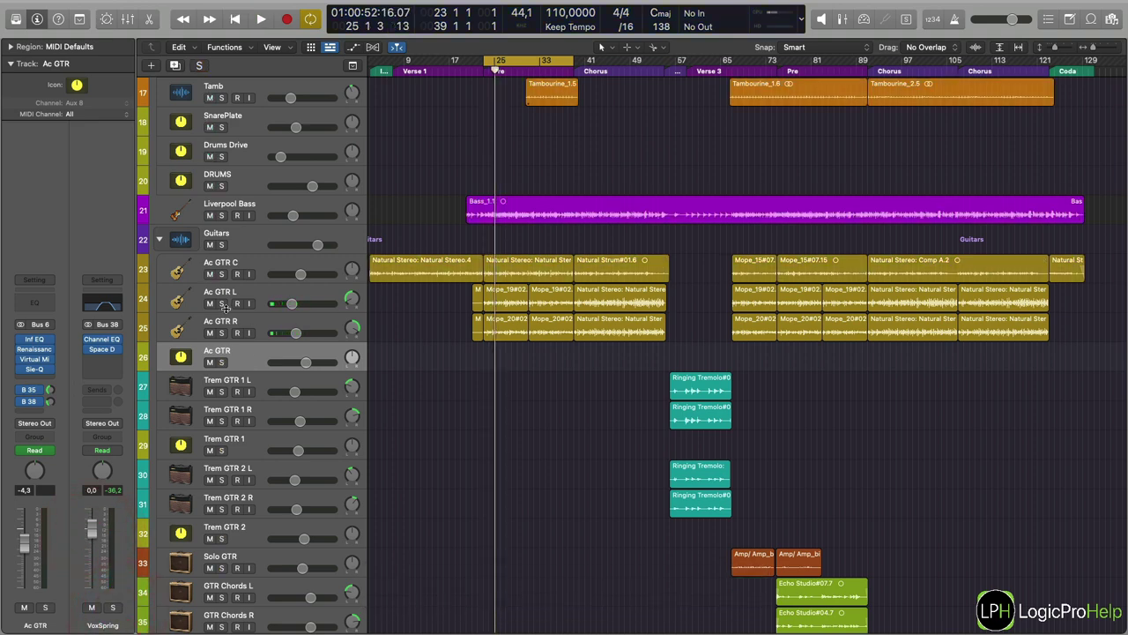
Audition the Ac GTR L and Ac GTR R tracks soloed, and compare them with the full mix.
drag(223, 304, 222, 333)
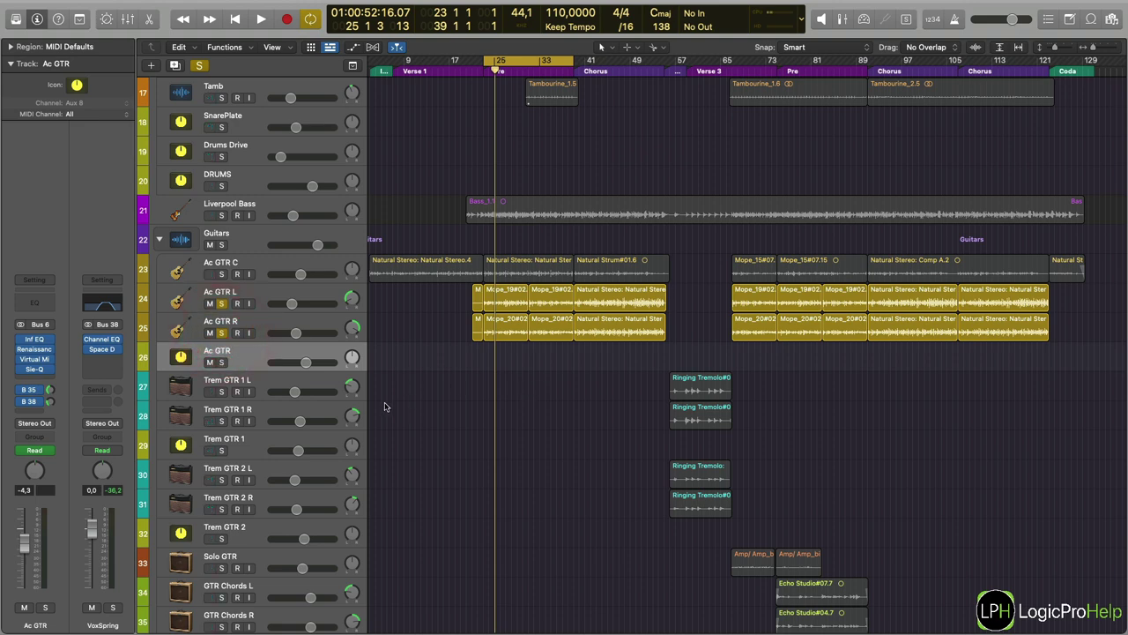
key(space)
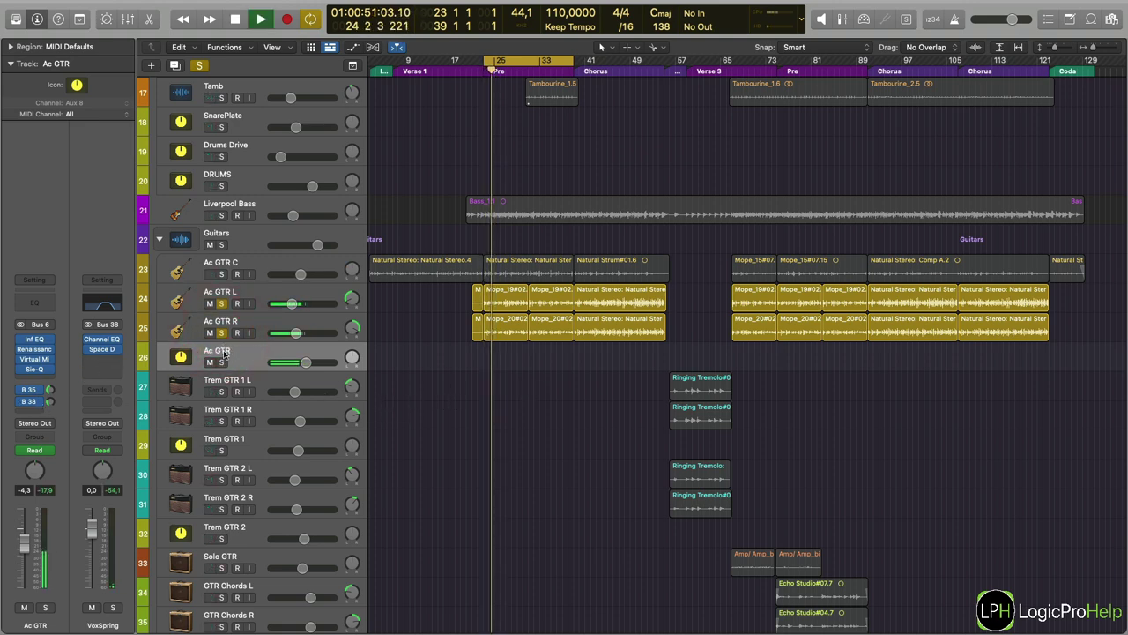
key(space)
click(221, 303)
click(221, 332)
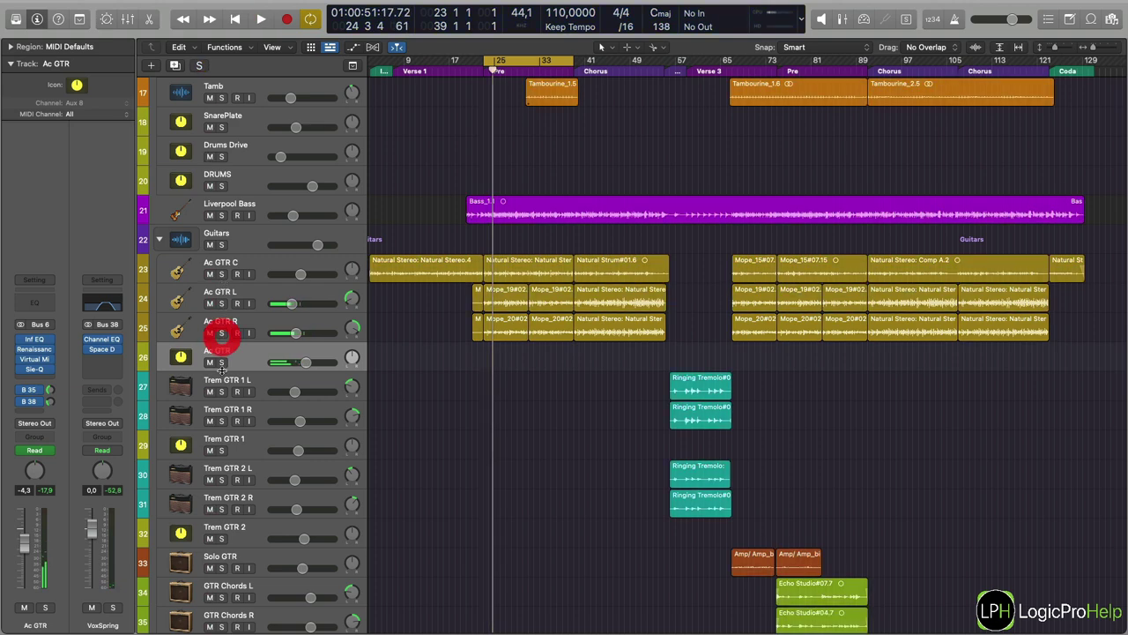
key(space)
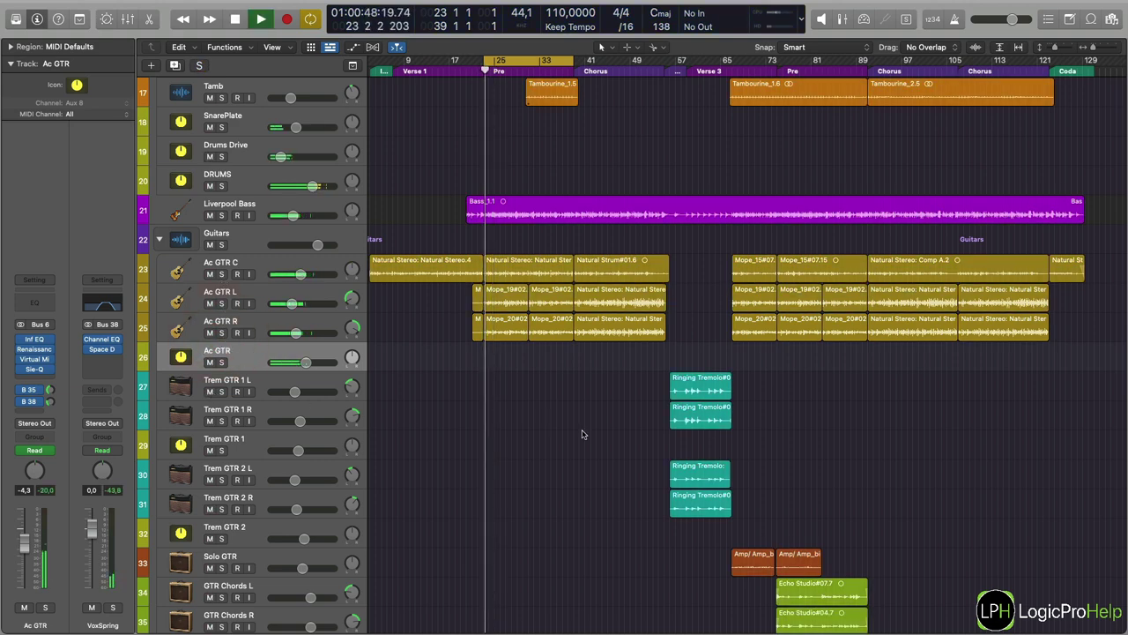
click(256, 349)
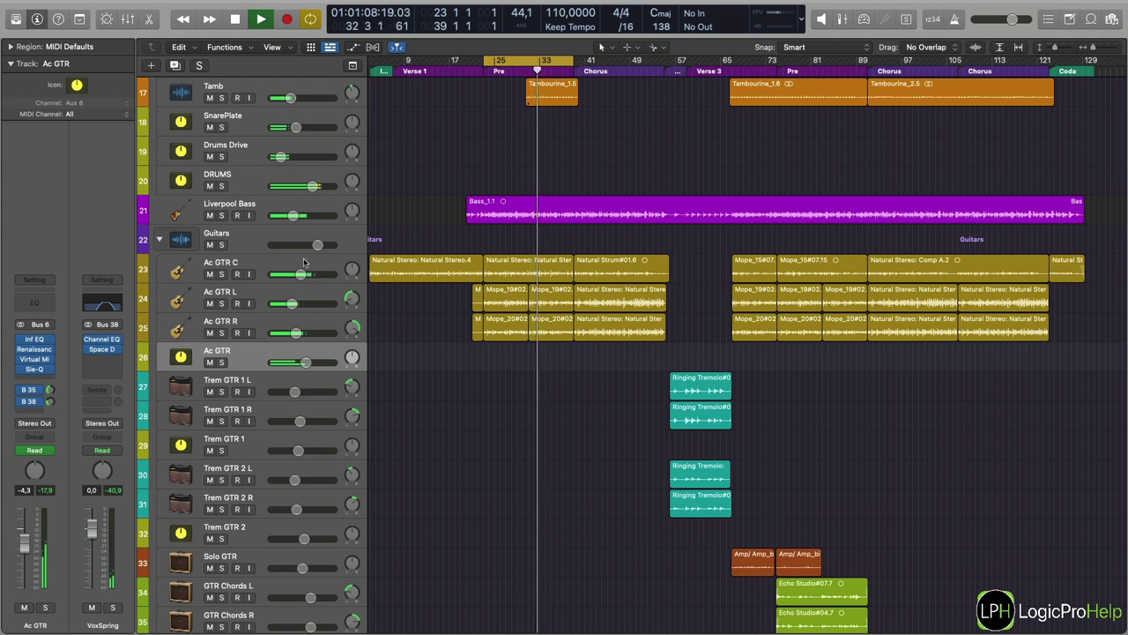
Move the cycle range to bars 31–39 over the first tambourine region and select the Tamb track.
scroll(282, 310, up, 5)
drag(530, 62, 571, 67)
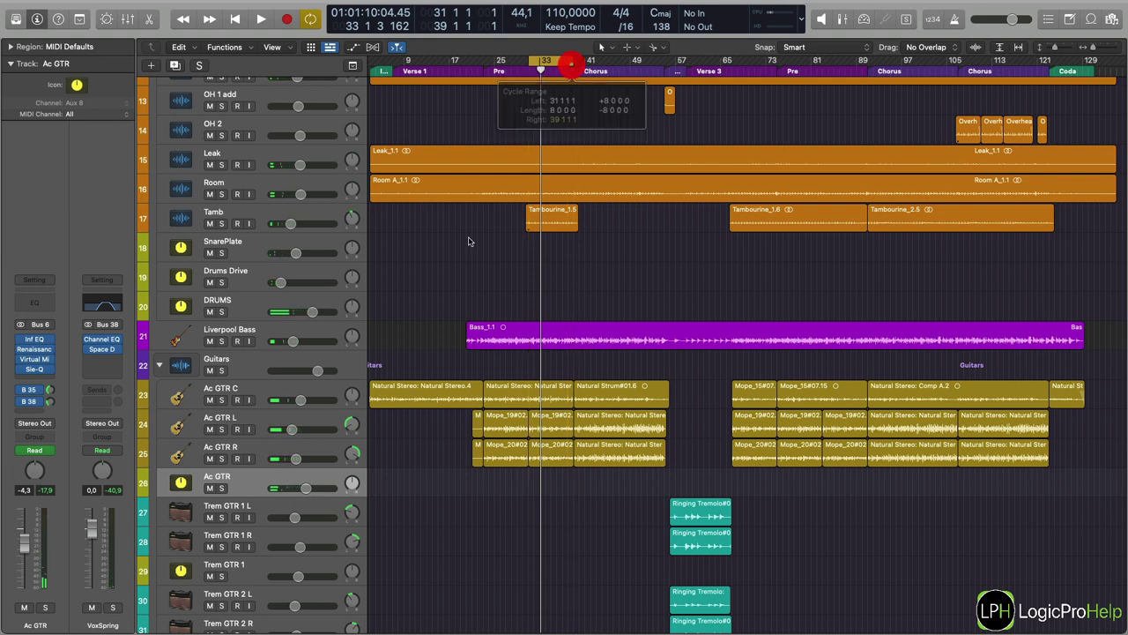
click(237, 223)
scroll(512, 235, up, 3)
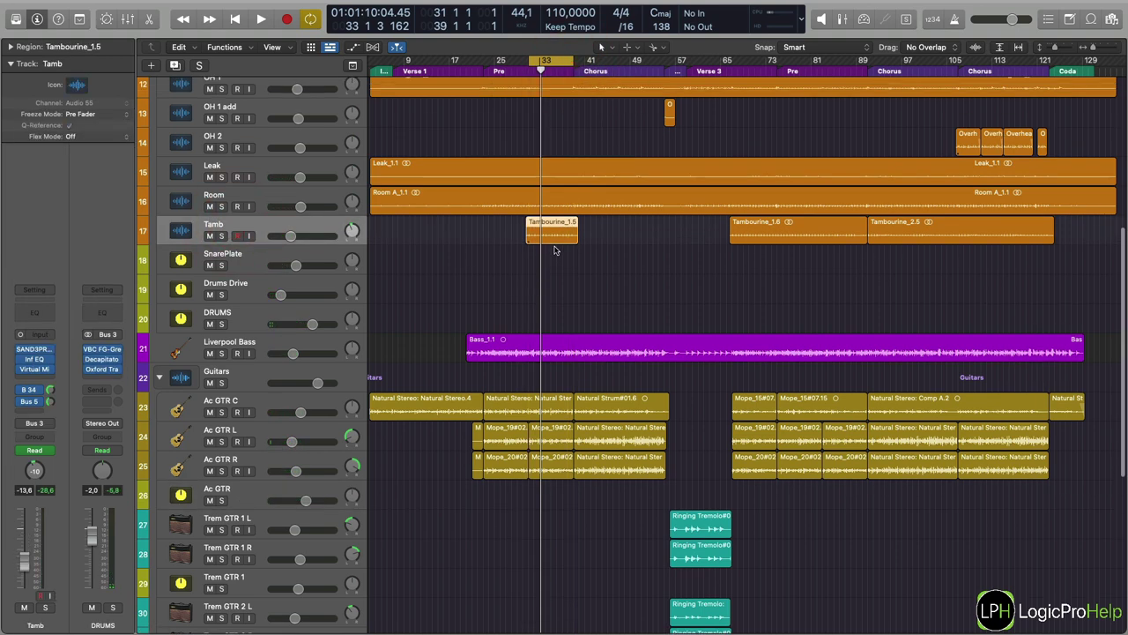
Solo and play the Tamb track while reviewing its Inf EQ curve, and inspect the London module in its Virtual Mix Rack.
click(35, 360)
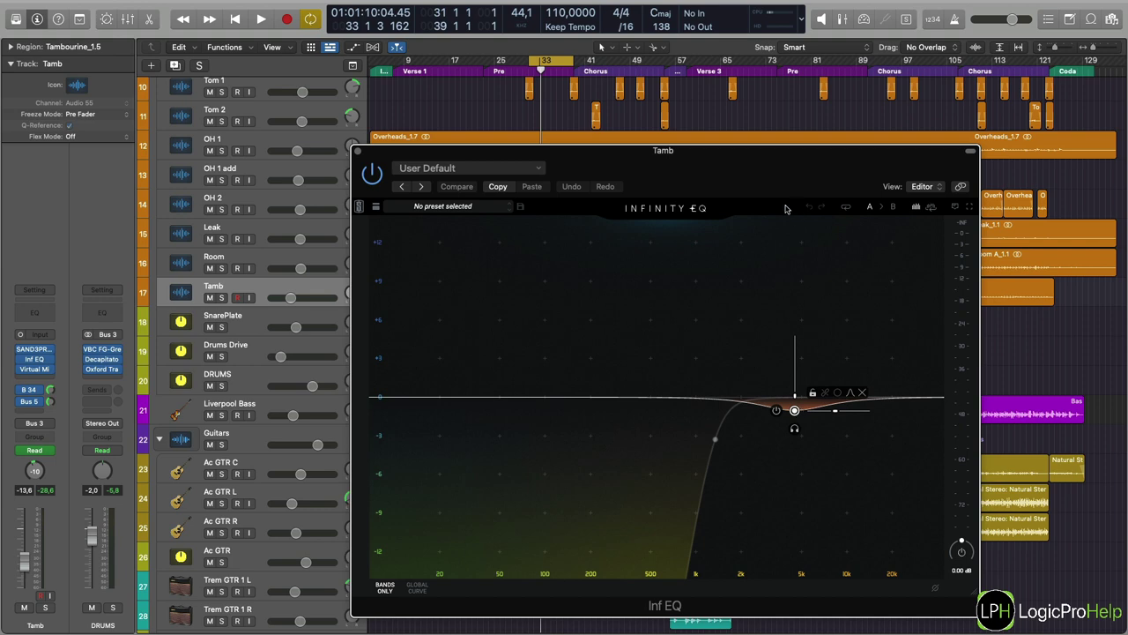
drag(762, 178, 805, 376)
key(space)
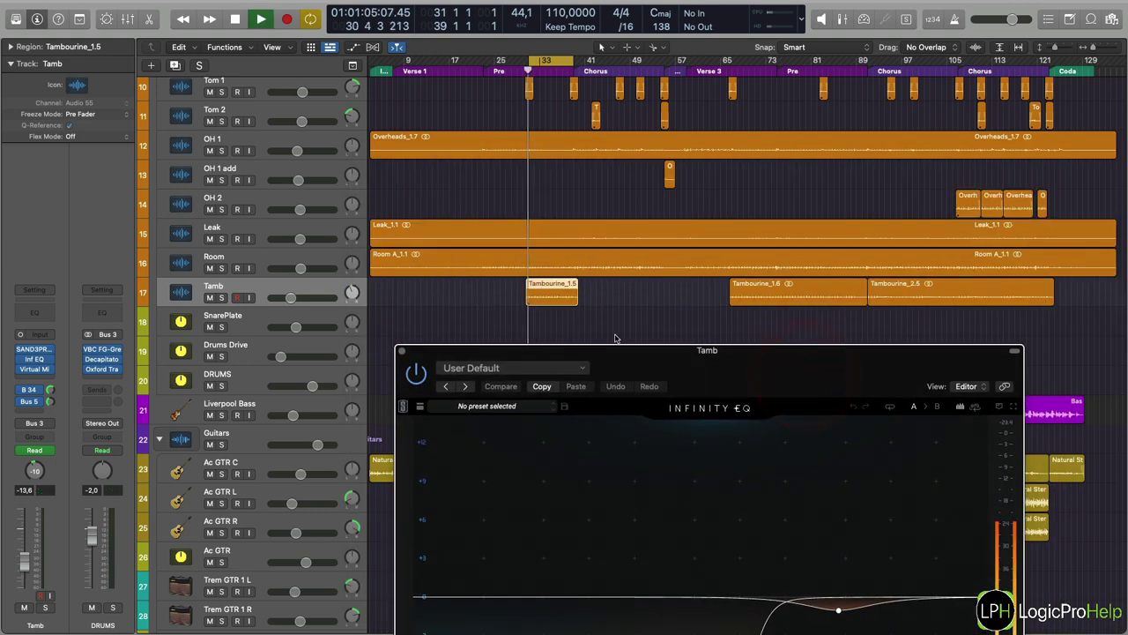
click(223, 298)
drag(765, 365, 672, 161)
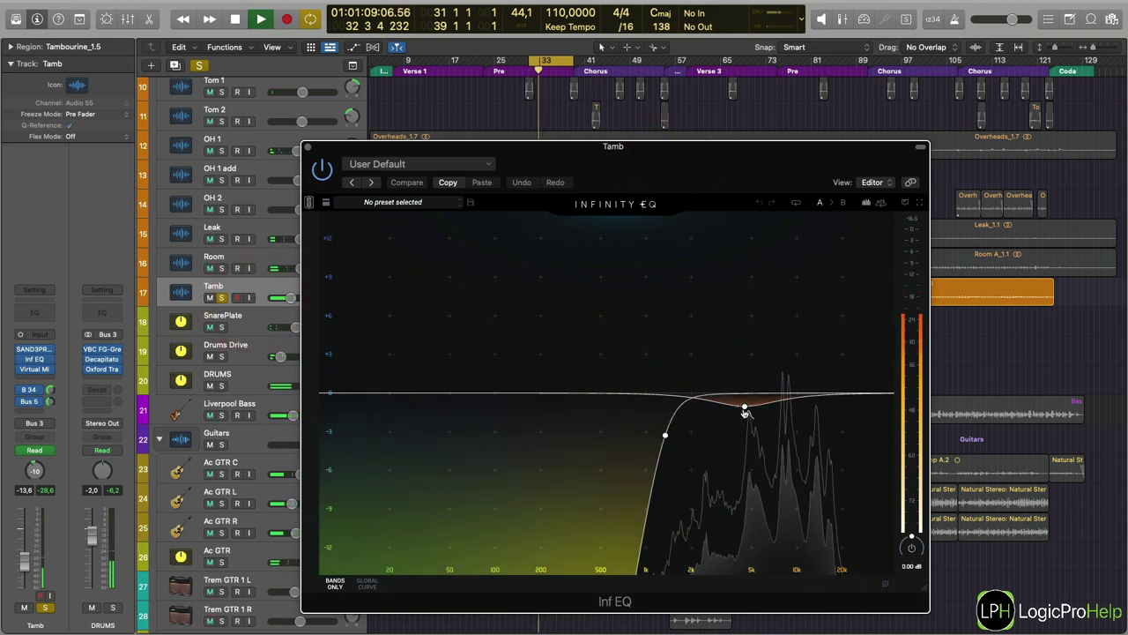
click(745, 423)
key(space)
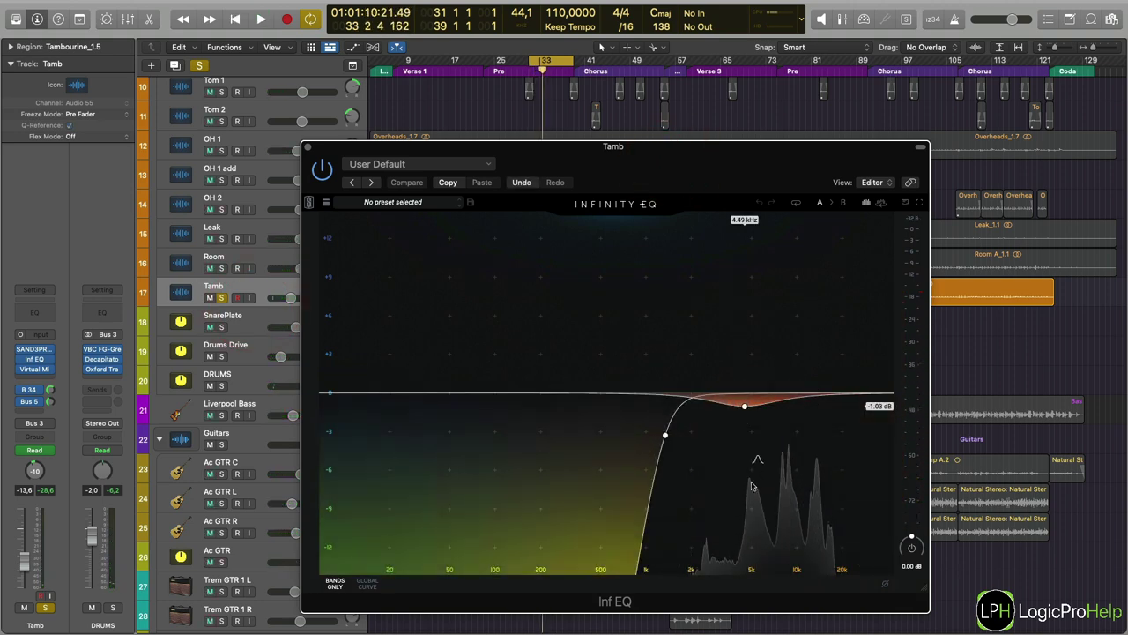
click(306, 148)
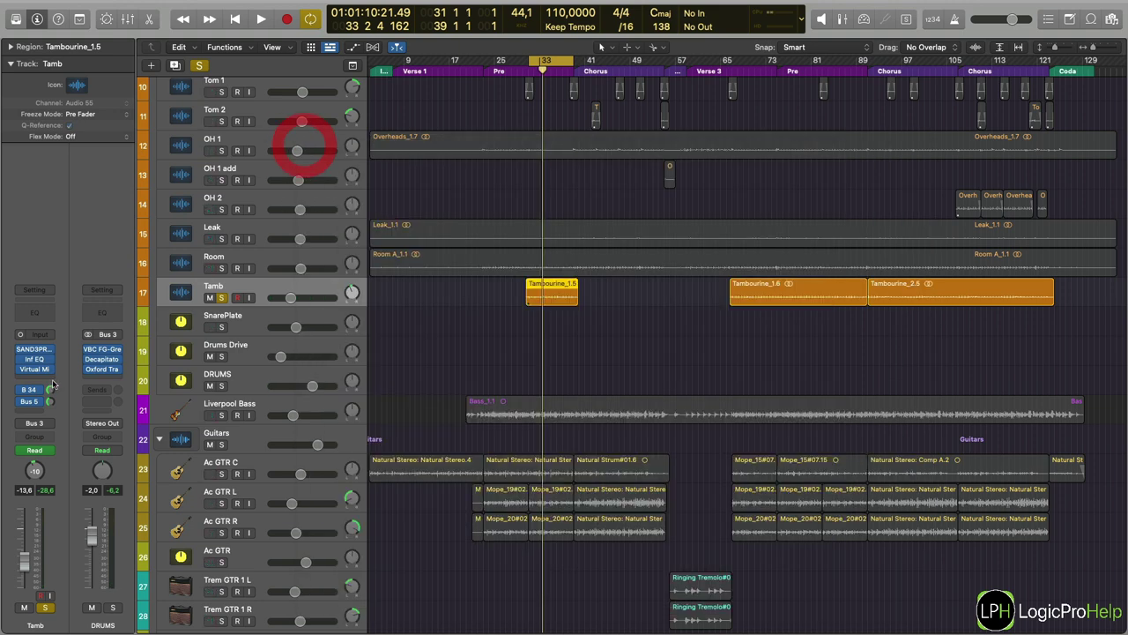
click(33, 368)
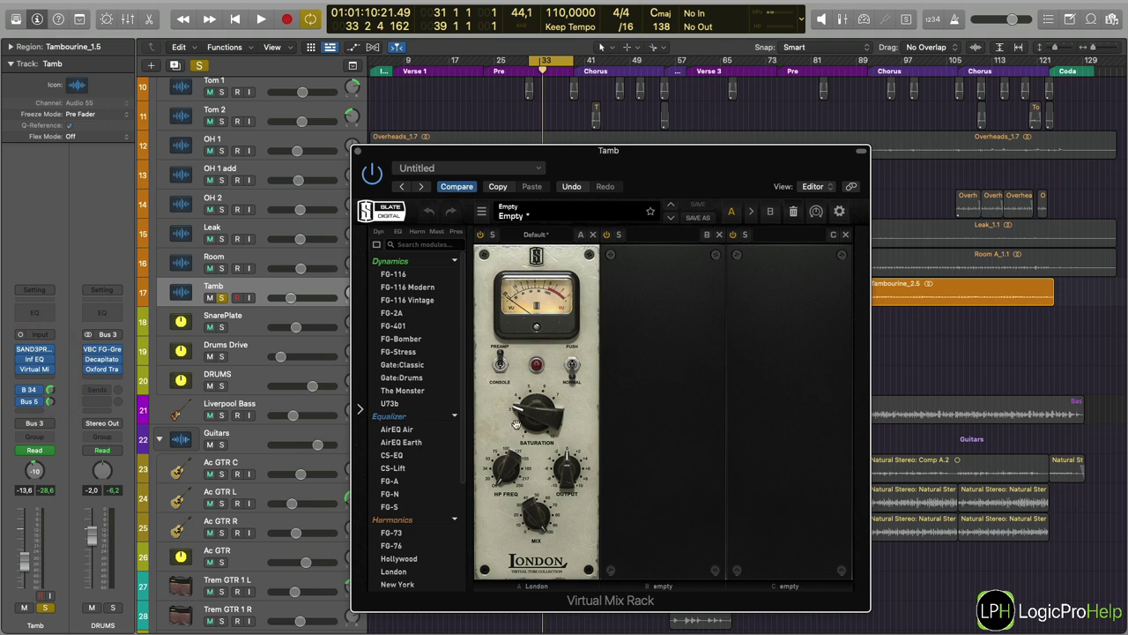
click(361, 155)
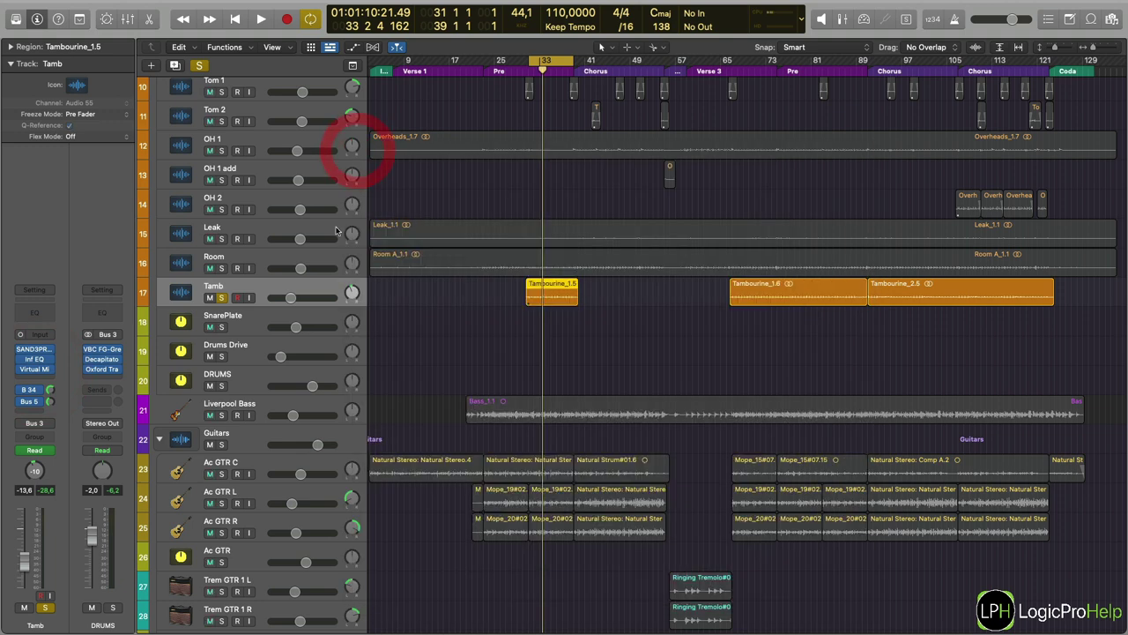
Check the destinations of the Tamb track's Bus 34 and Bus 5 sends.
click(41, 396)
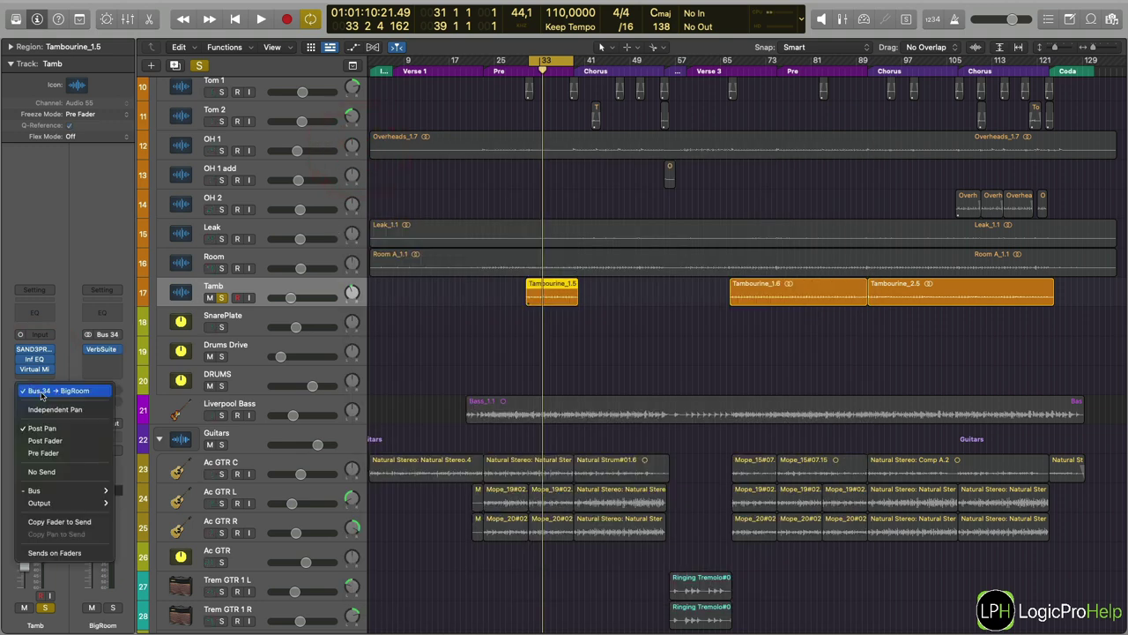
click(68, 352)
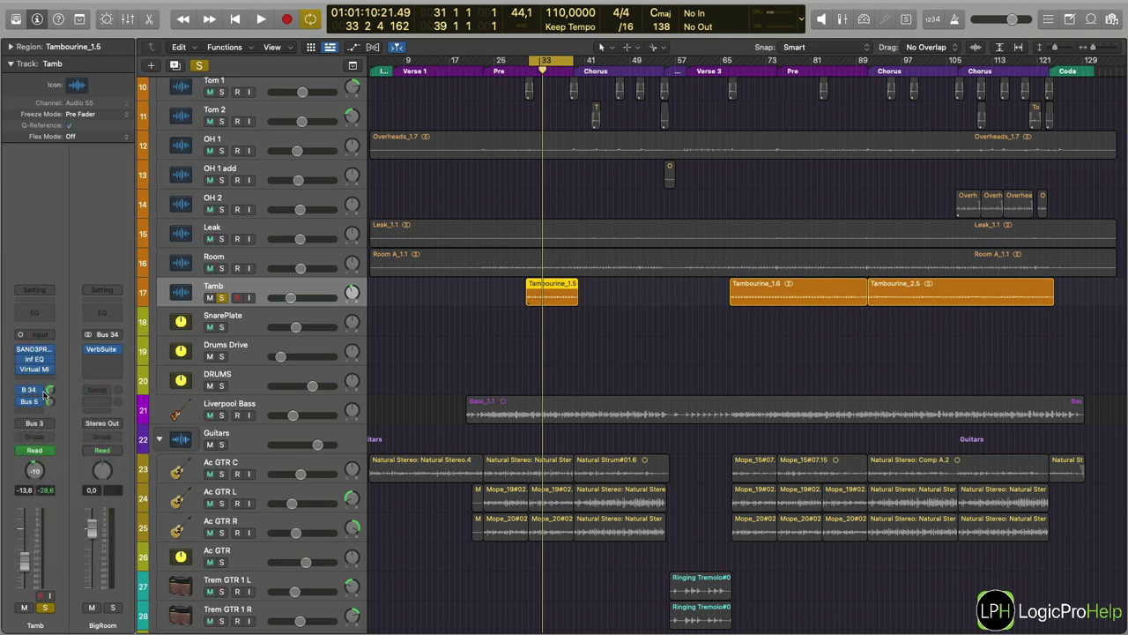
click(40, 401)
click(52, 374)
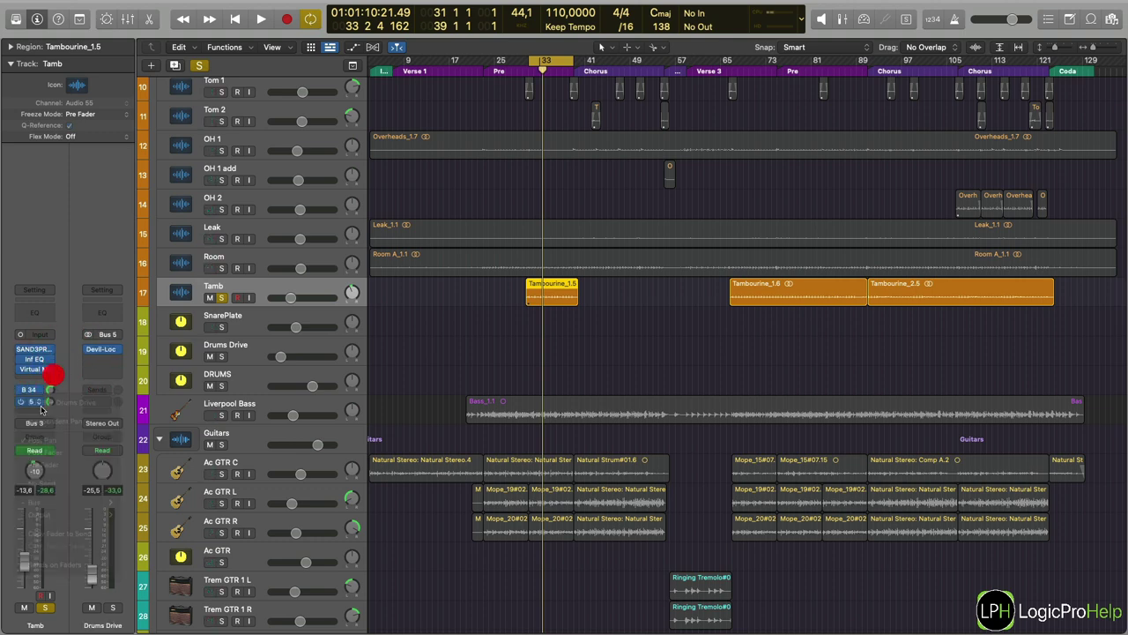
click(35, 402)
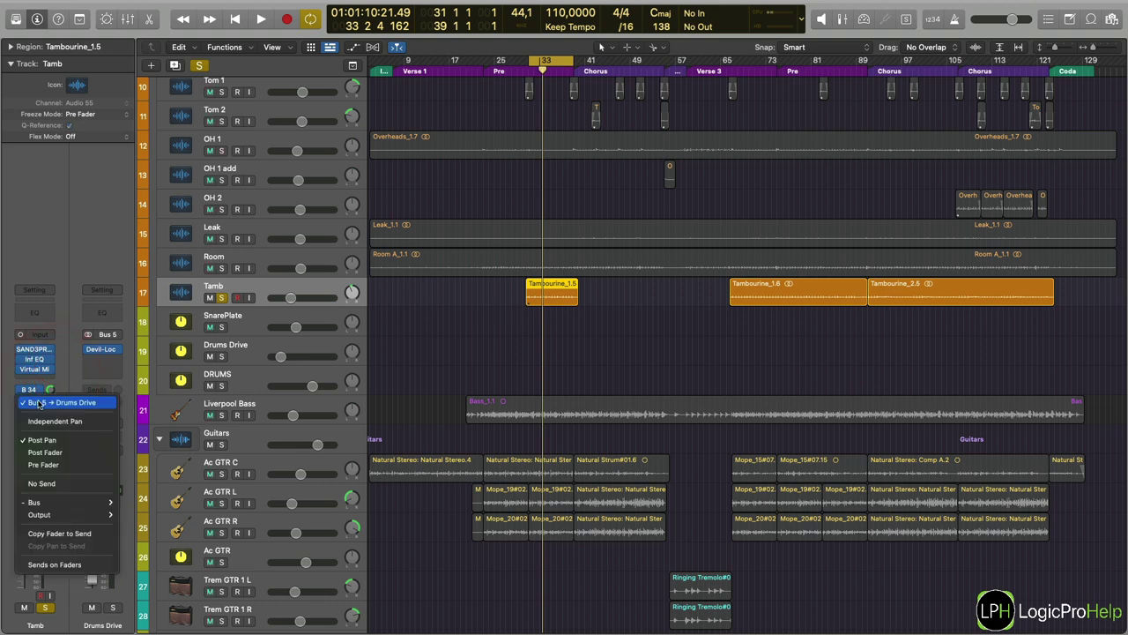
click(171, 327)
Look at the Devil-Loc insert on the Drums Drive bus and return to the Tamb track.
click(182, 353)
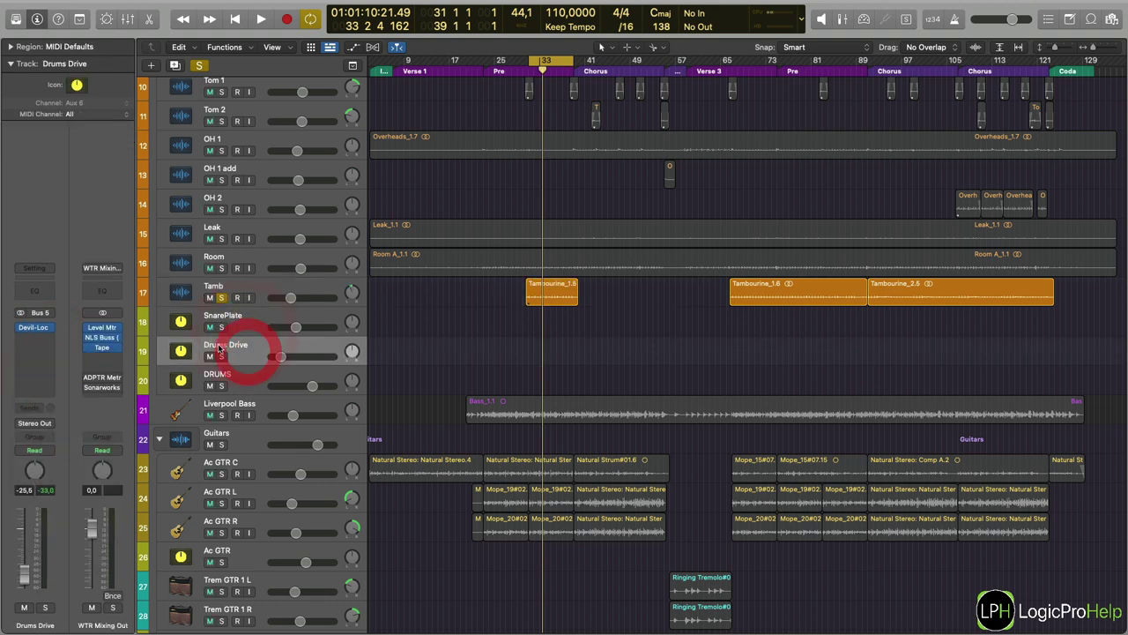
mouse_move(33, 328)
click(258, 297)
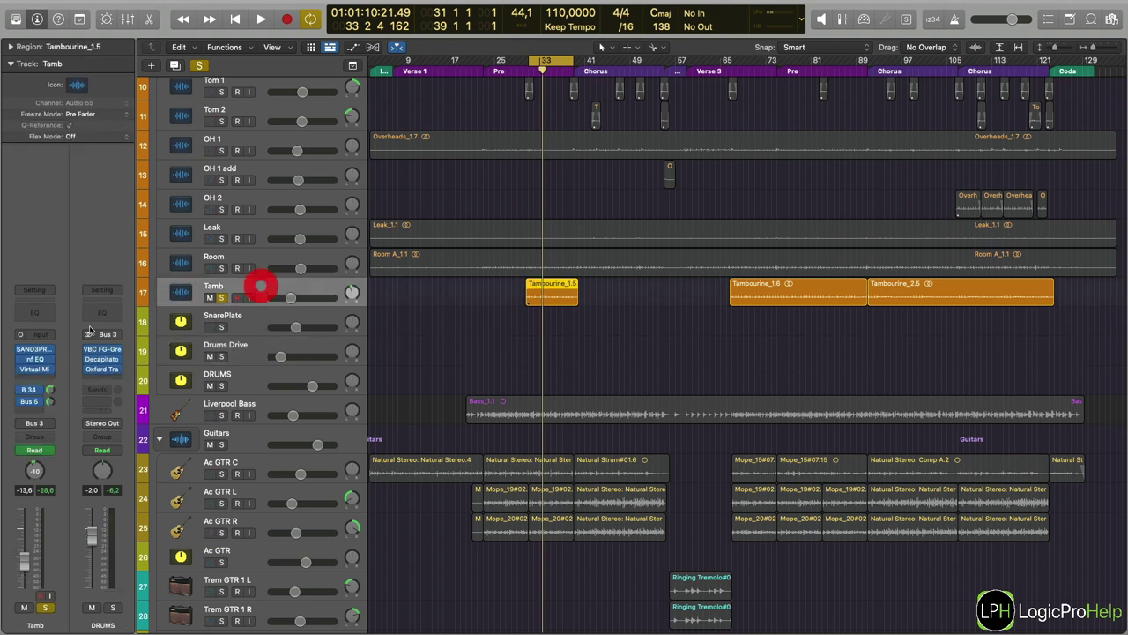
Review the VerbSuite Classics reverb settings on the BigRoom return fed by the Tamb track's Bus 34 send.
click(73, 384)
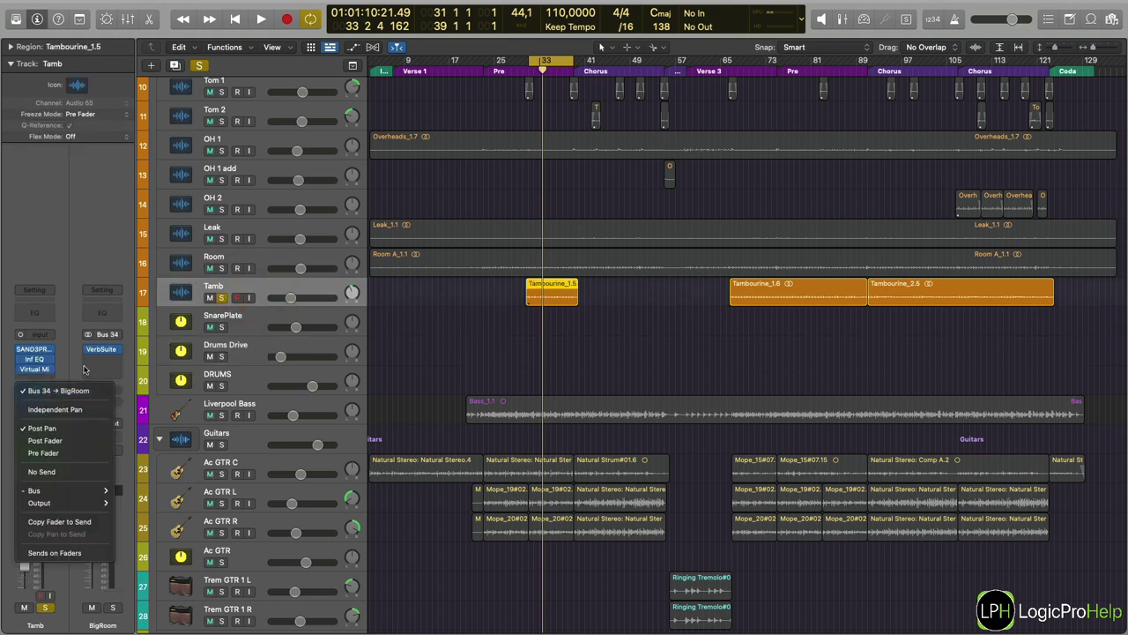
click(79, 368)
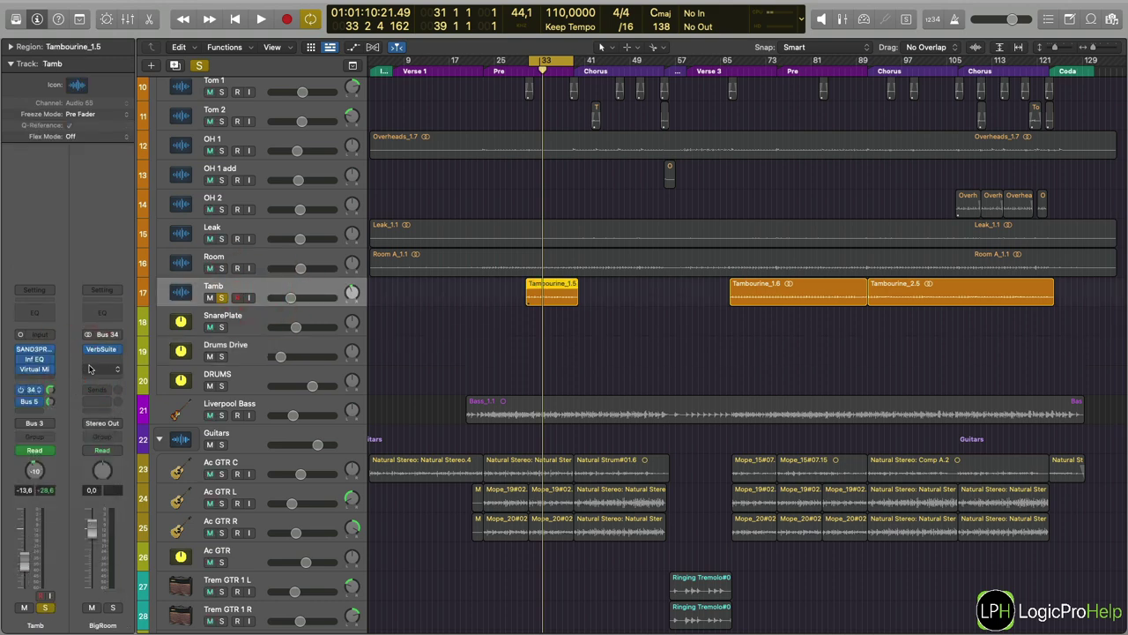
click(100, 349)
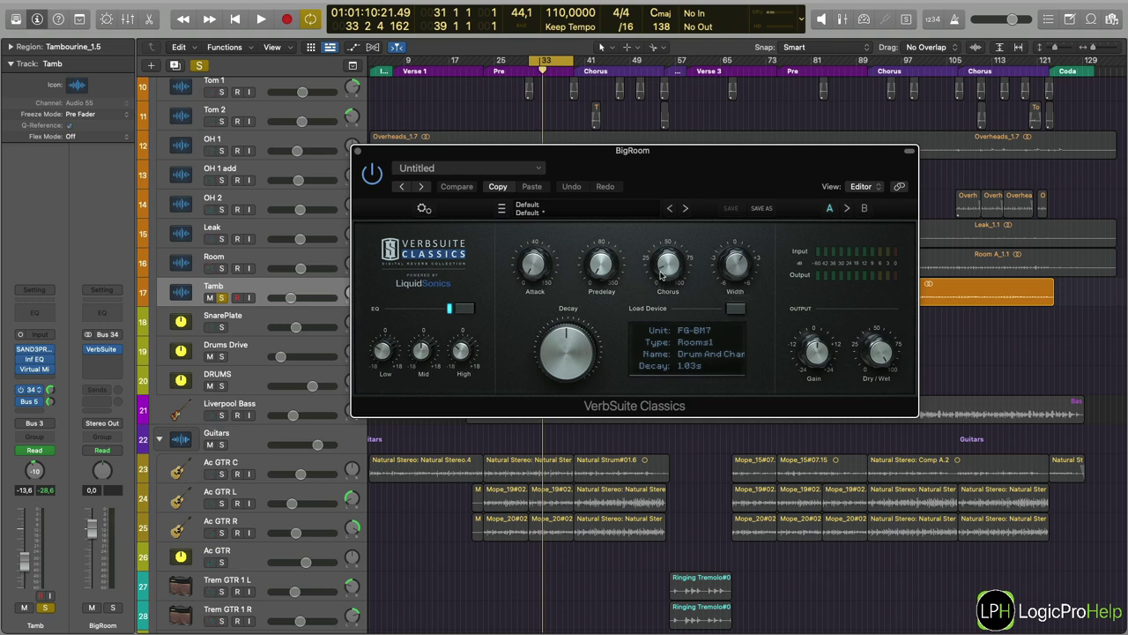
click(358, 151)
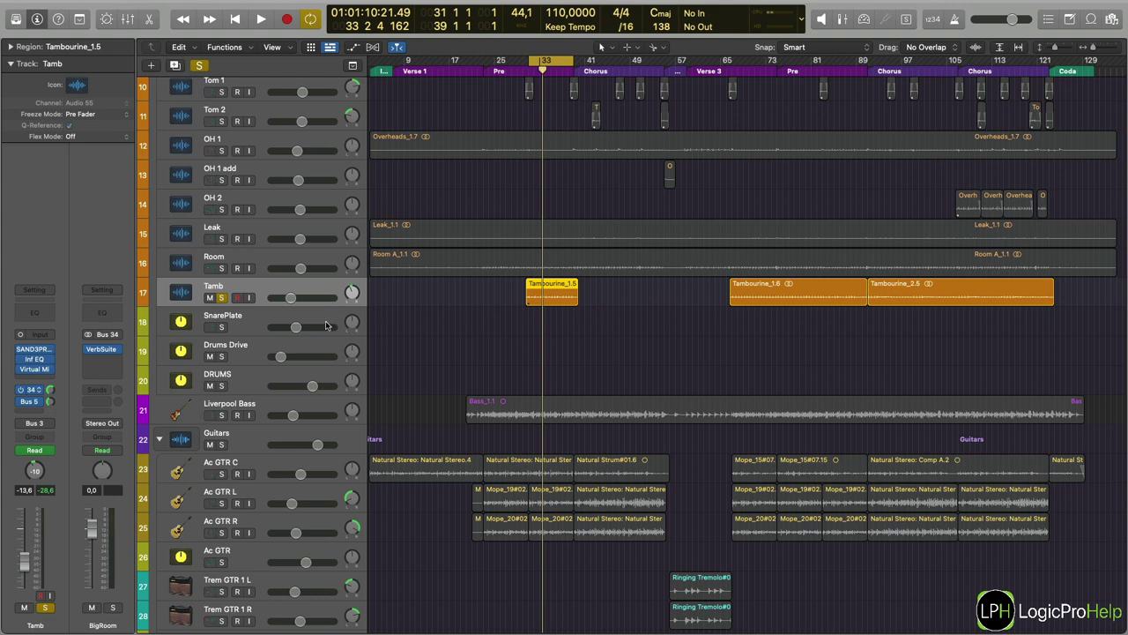
Play the soloed Tamb track with its Bus 34 and Bus 5 sends switched off and on, and unsolo it.
key(space)
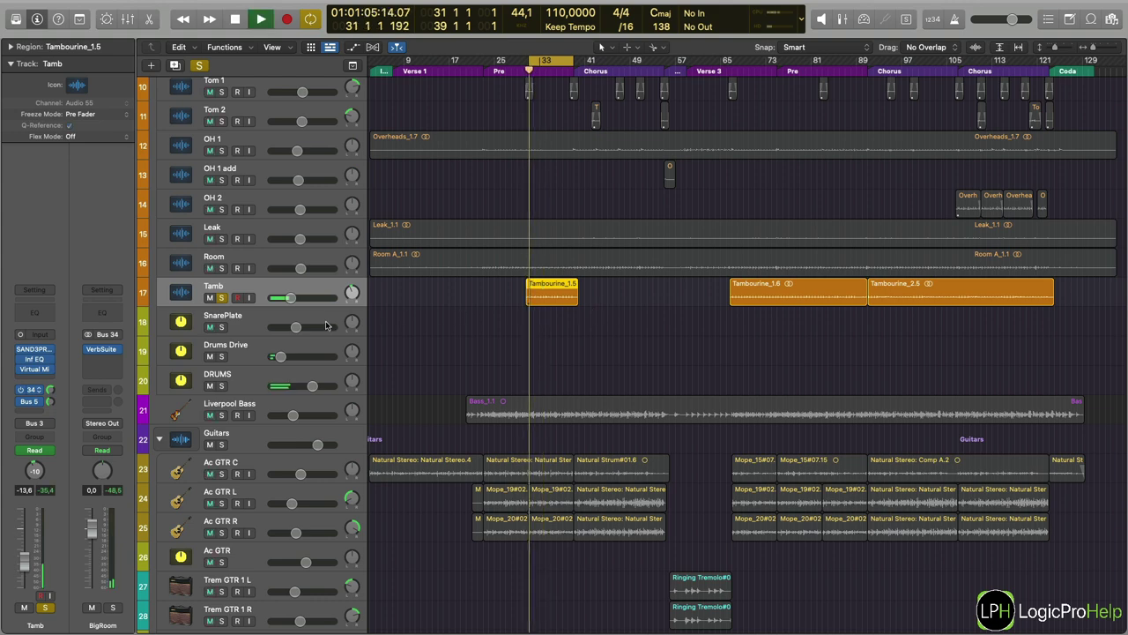
click(26, 394)
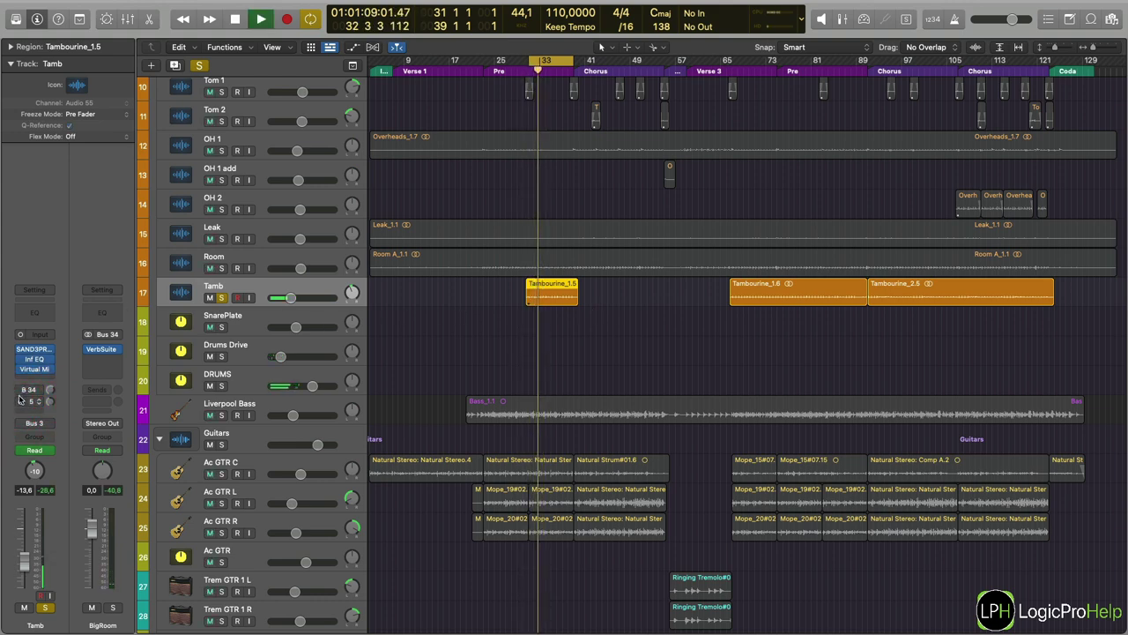
click(26, 401)
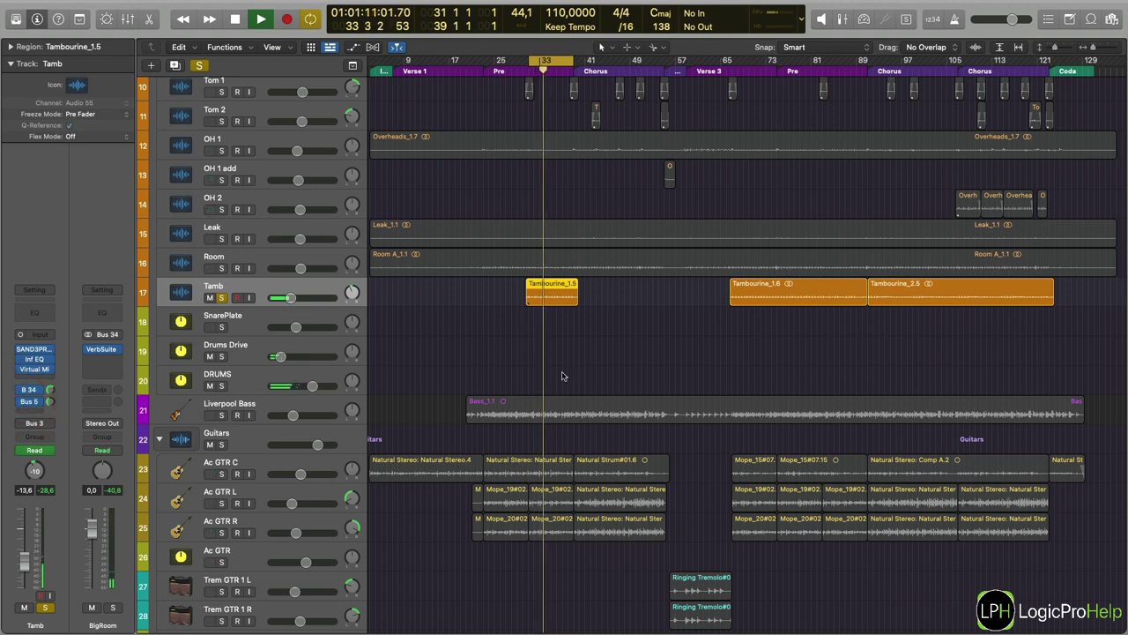
click(221, 297)
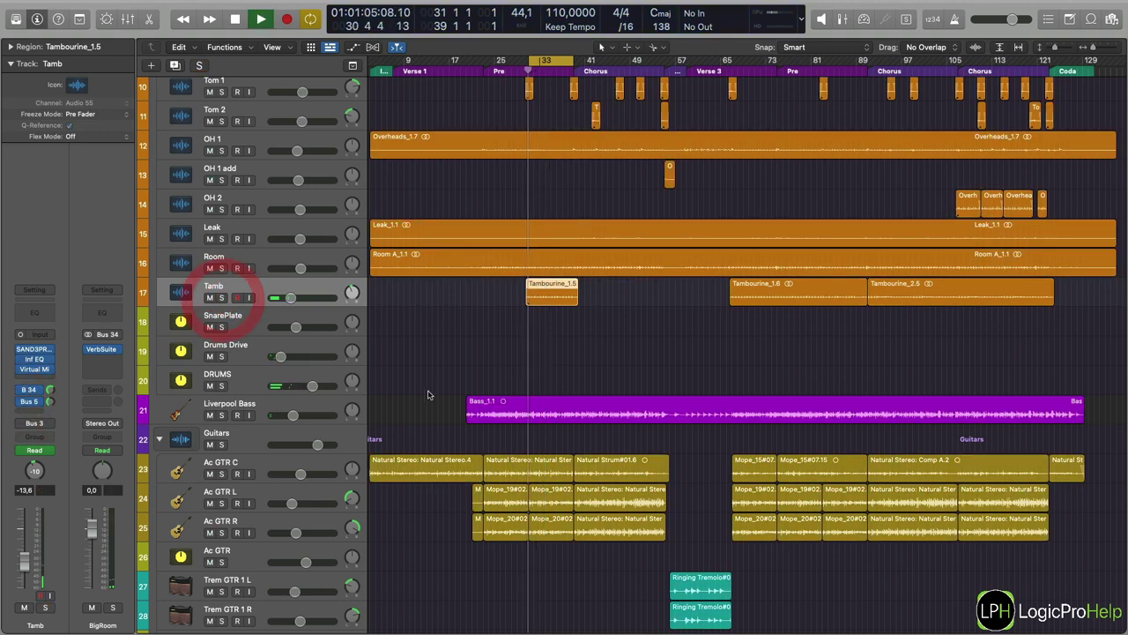
Play the full mix with the Ac GTR bus's four inserts bypassed and switched back on.
scroll(427, 395, down, 5)
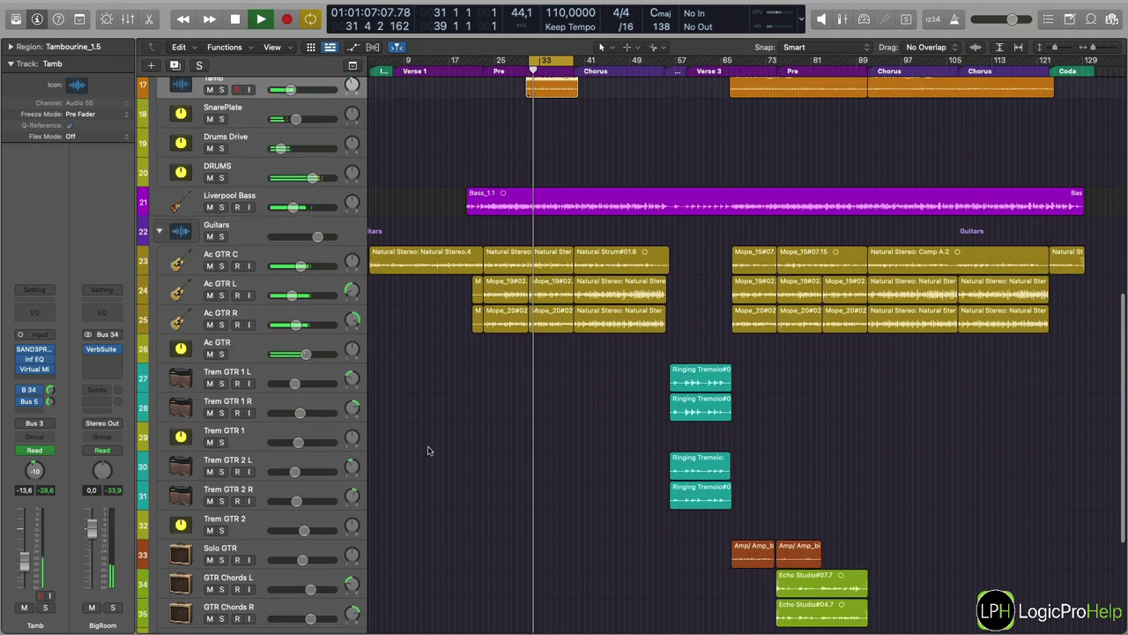
scroll(427, 451, down, 1)
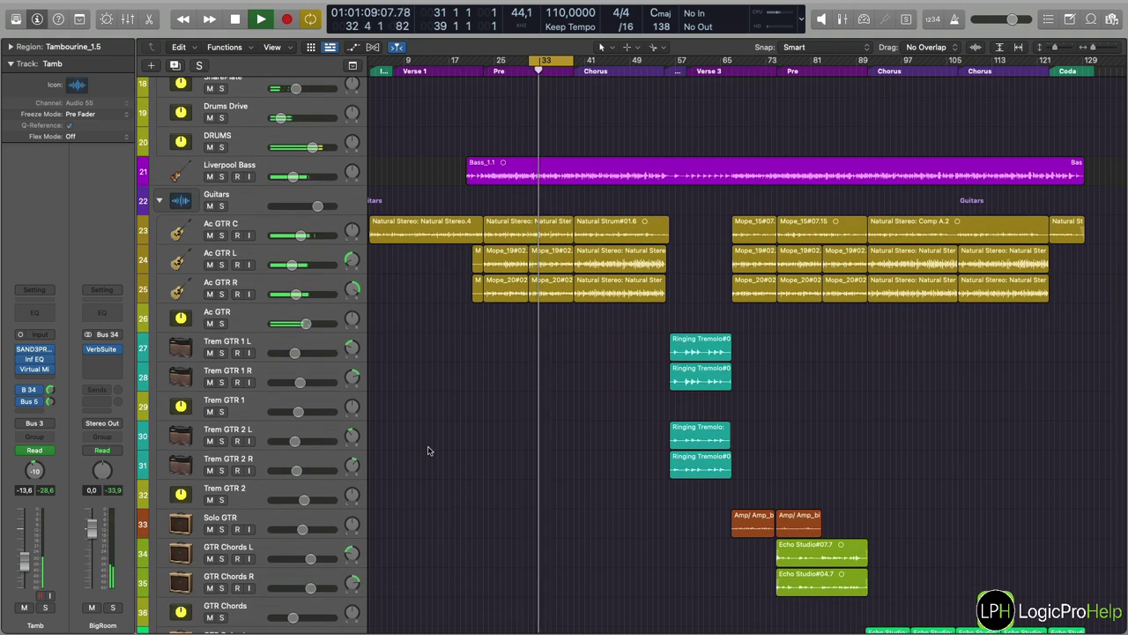
click(242, 317)
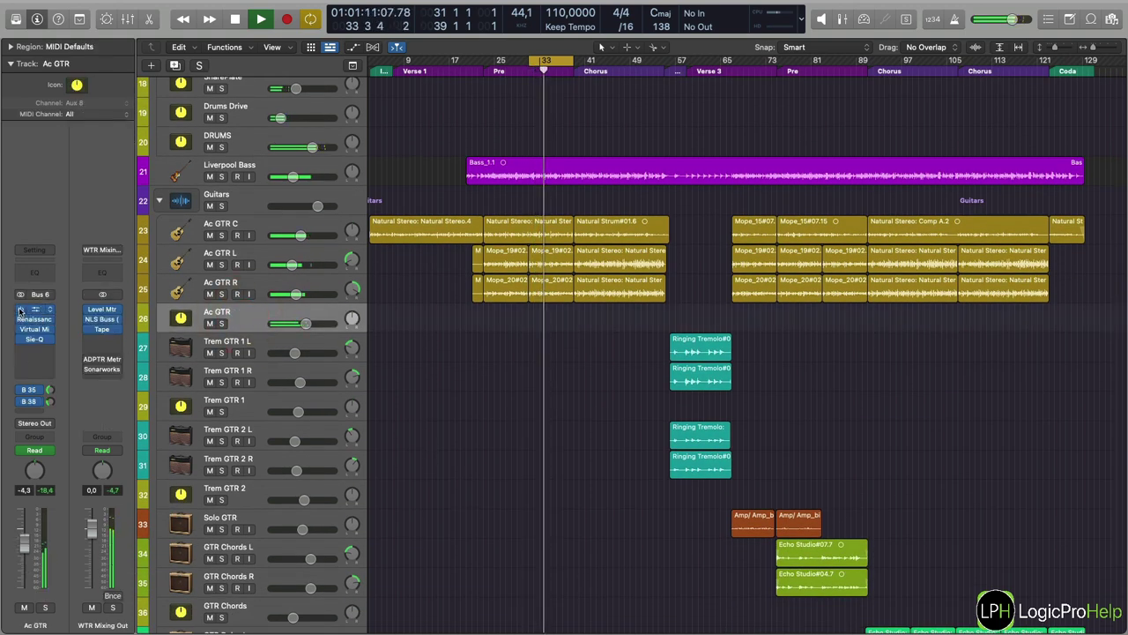
drag(21, 311, 21, 341)
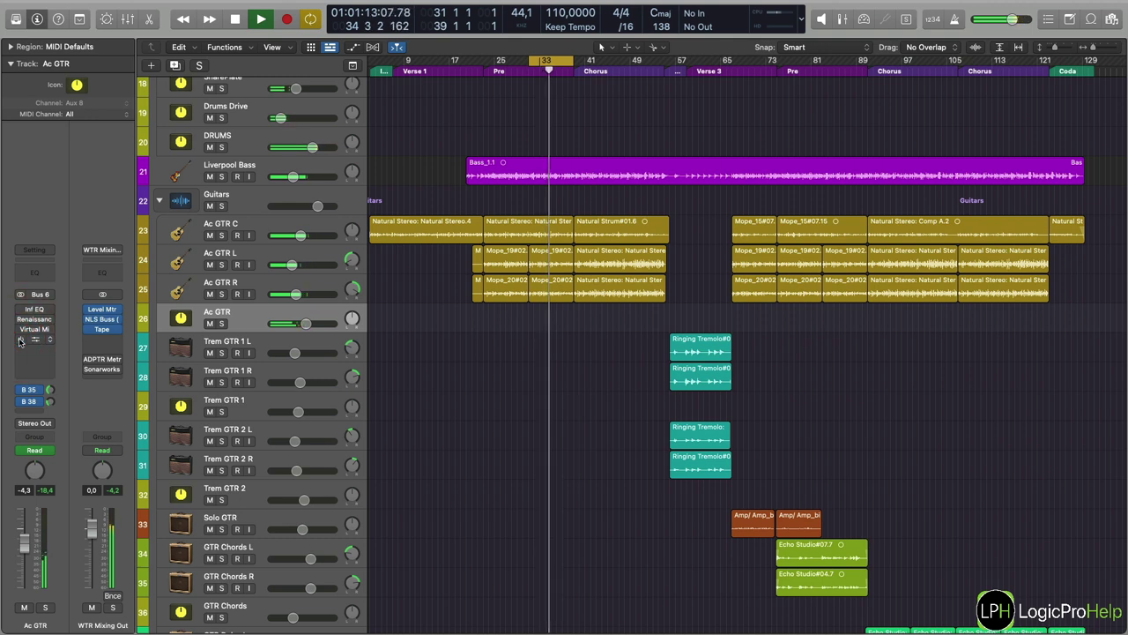
drag(21, 310, 21, 341)
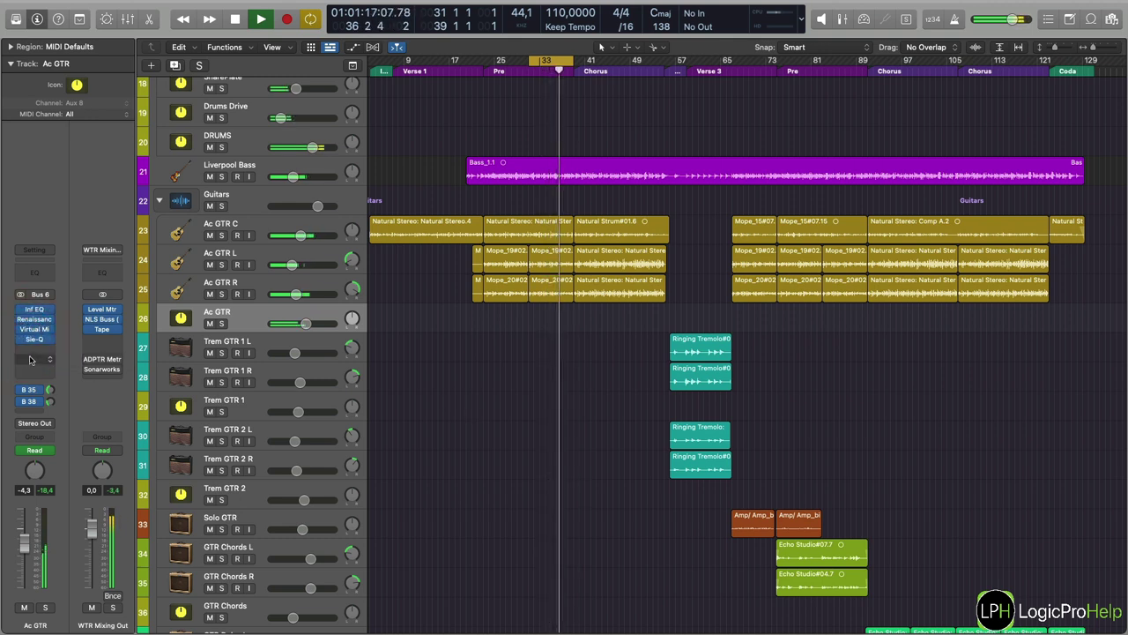
key(space)
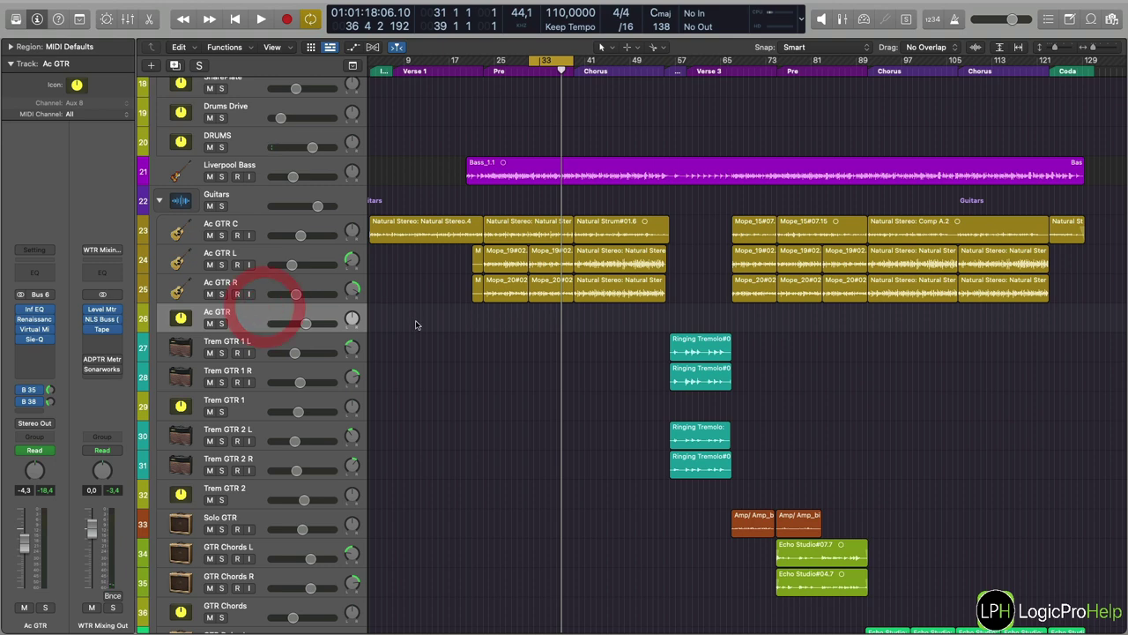
Set the cycle range over the Break and Verse 3, from bar 55 to bar 67.
scroll(517, 344, down, 4)
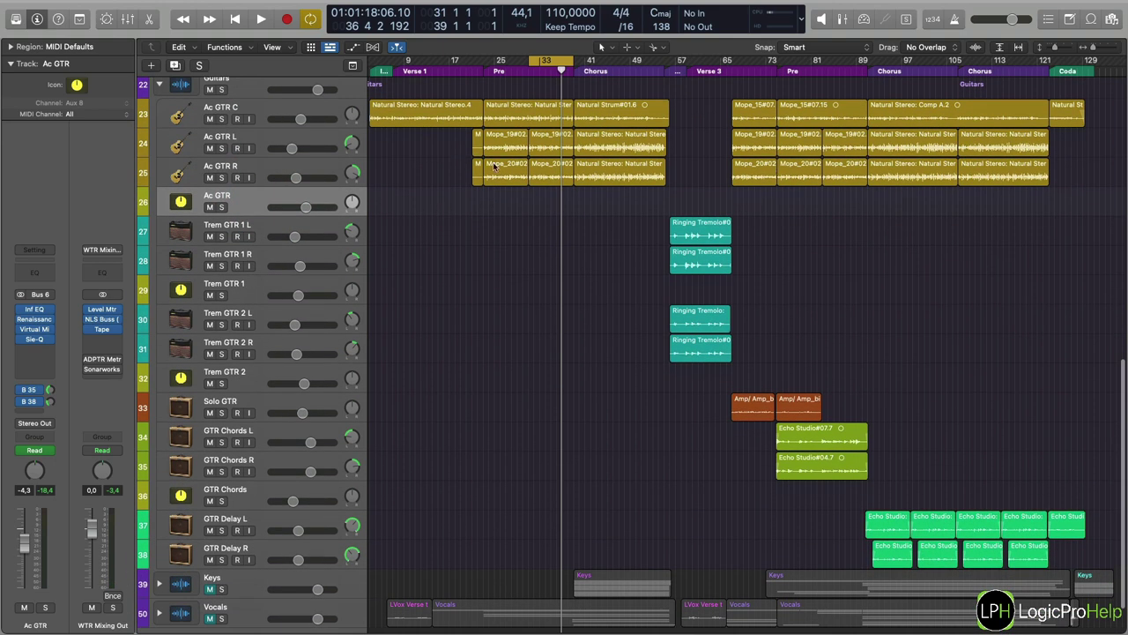
scroll(495, 165, right, 2)
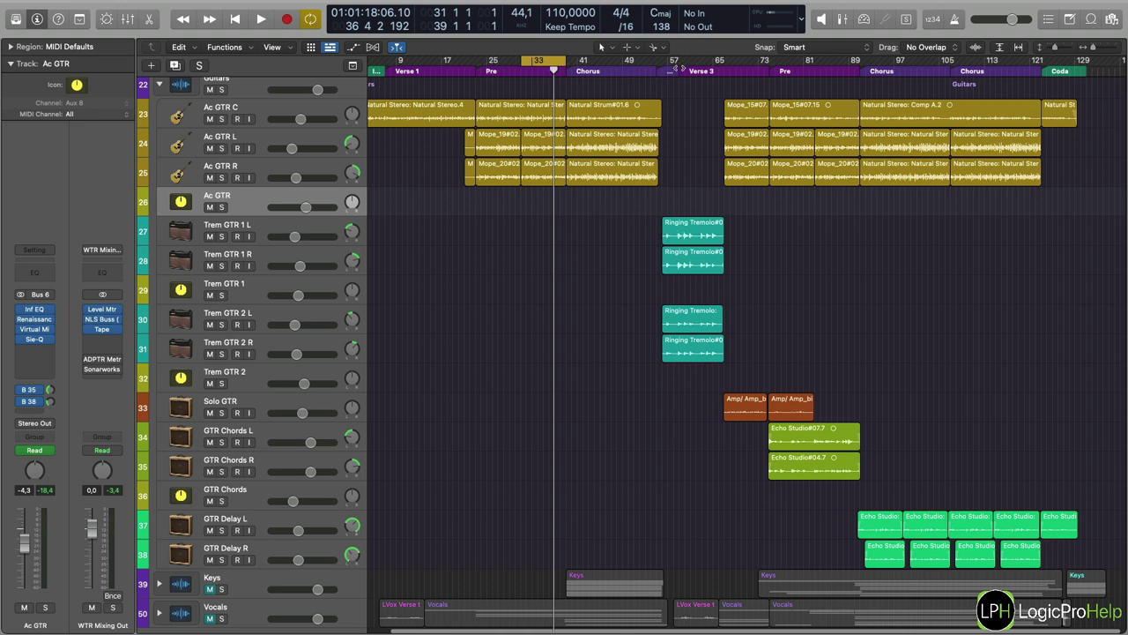
drag(663, 64, 732, 99)
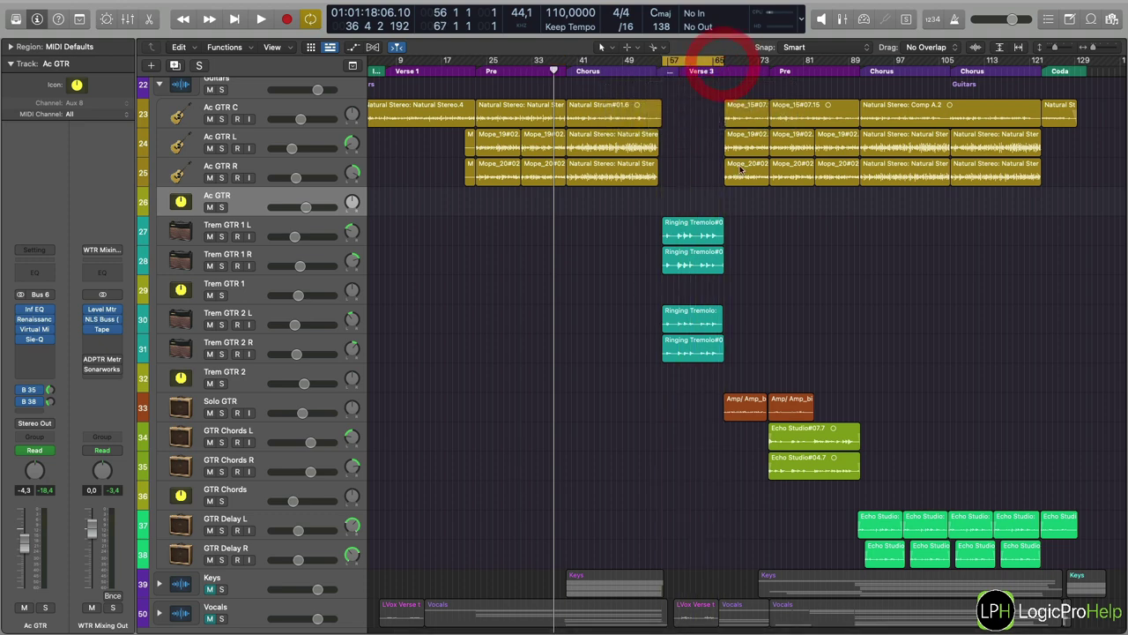
scroll(742, 172, up, 5)
scroll(742, 173, up, 3)
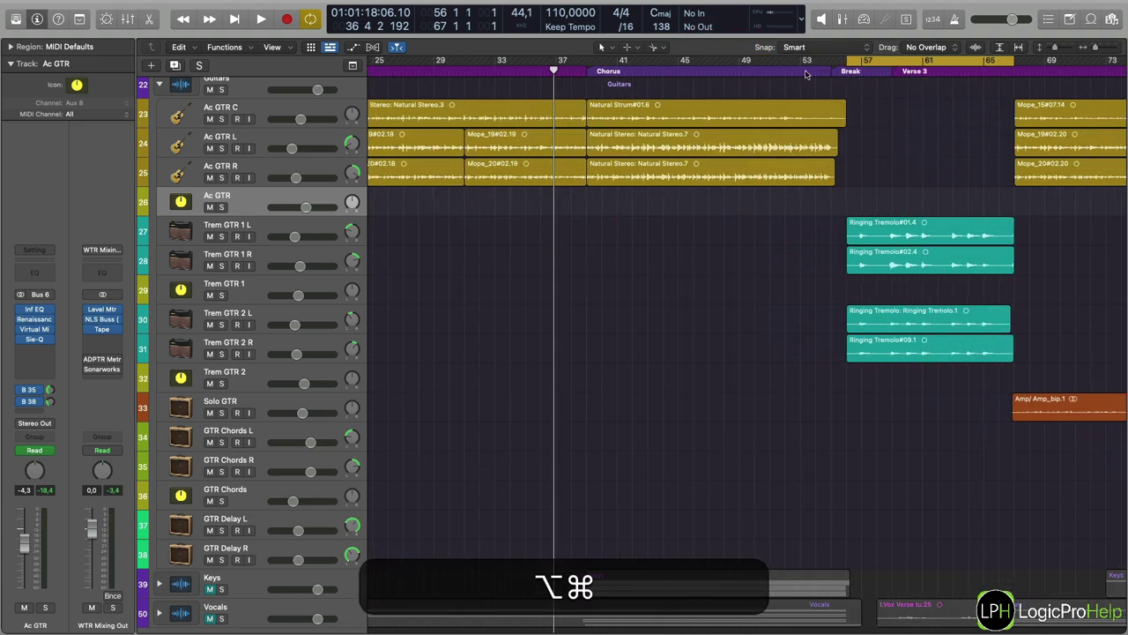
drag(846, 64, 828, 82)
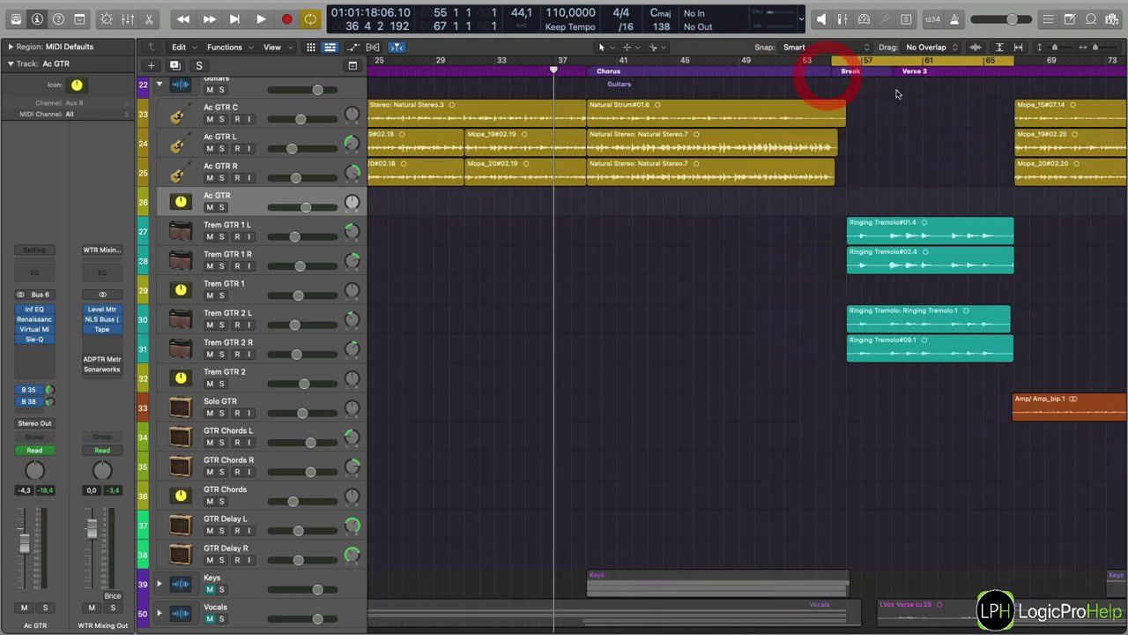
Play the cycled Break and Verse 3 passage in the full mix.
scroll(890, 117, right, 5)
scroll(890, 117, right, 2)
key(space)
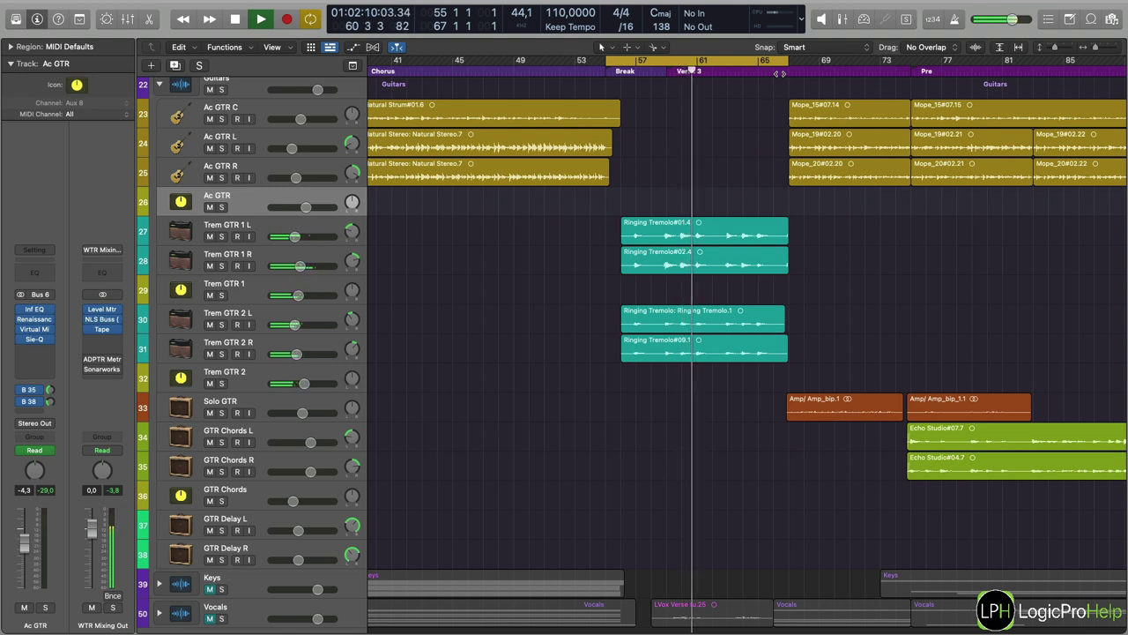
key(space)
Highlight the four tremolo guitar regions, clear the selection, and select the Trem GTR 1 bus to view its channel strip.
drag(555, 236, 729, 348)
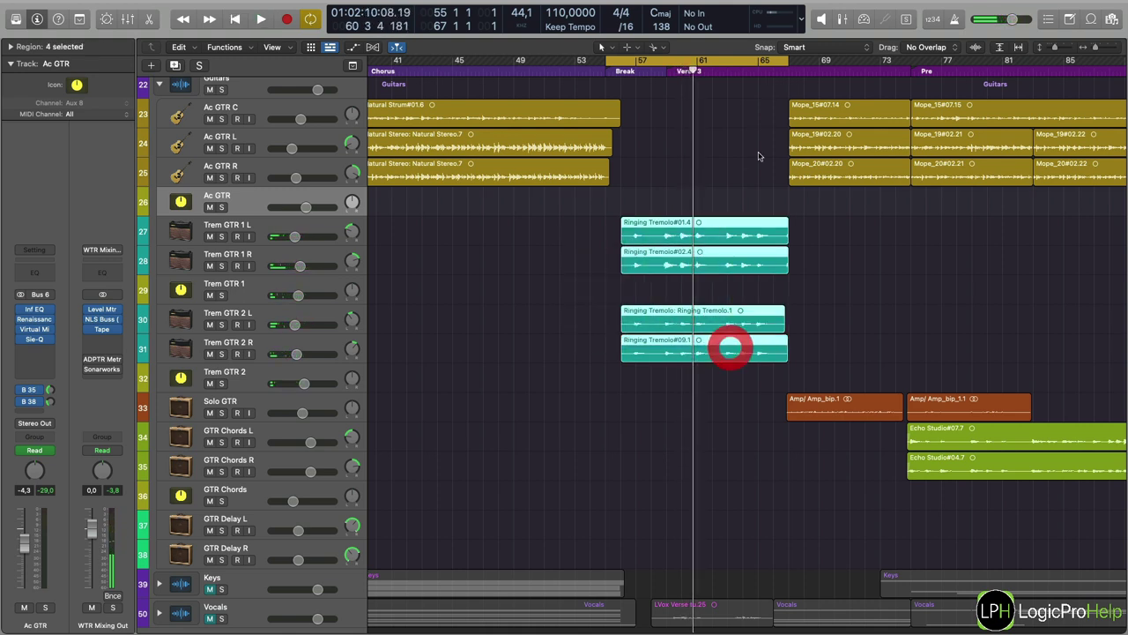
drag(770, 99, 863, 179)
drag(739, 181, 622, 360)
click(449, 315)
click(234, 285)
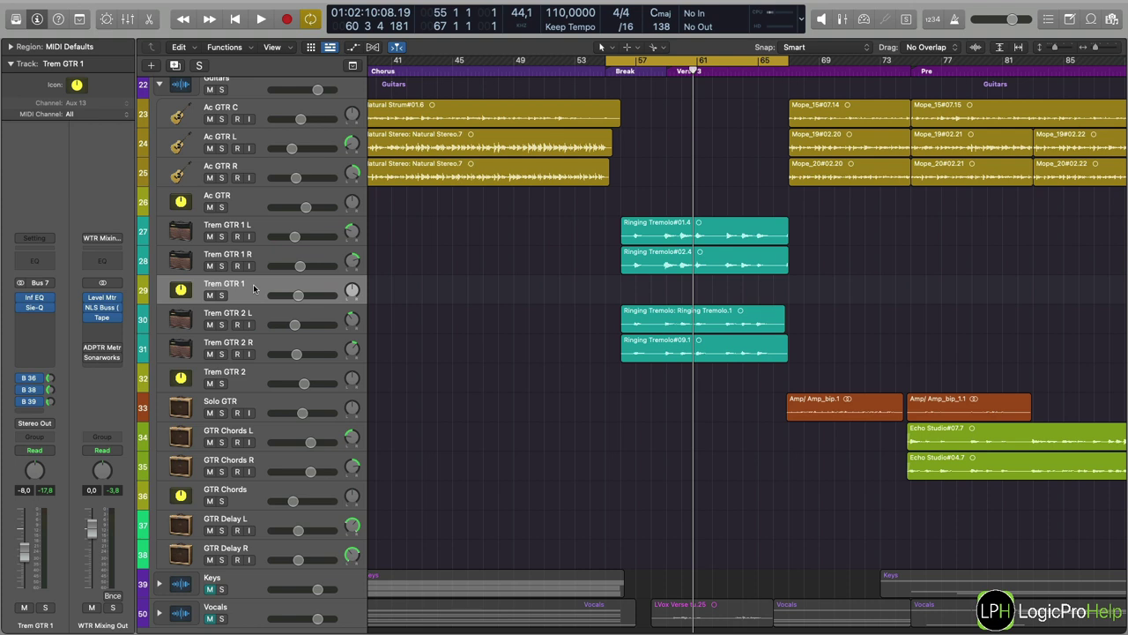
click(587, 275)
drag(555, 231, 807, 286)
click(255, 295)
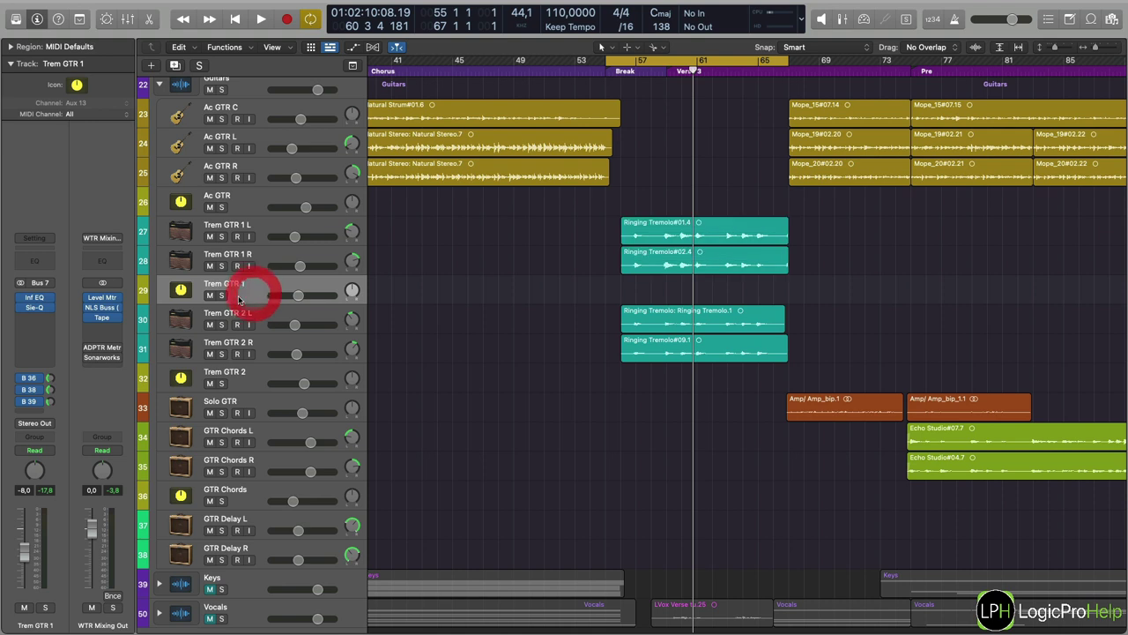
Review the Pedalboard and Amp Designer settings on the Trem GTR 1 L track.
click(254, 227)
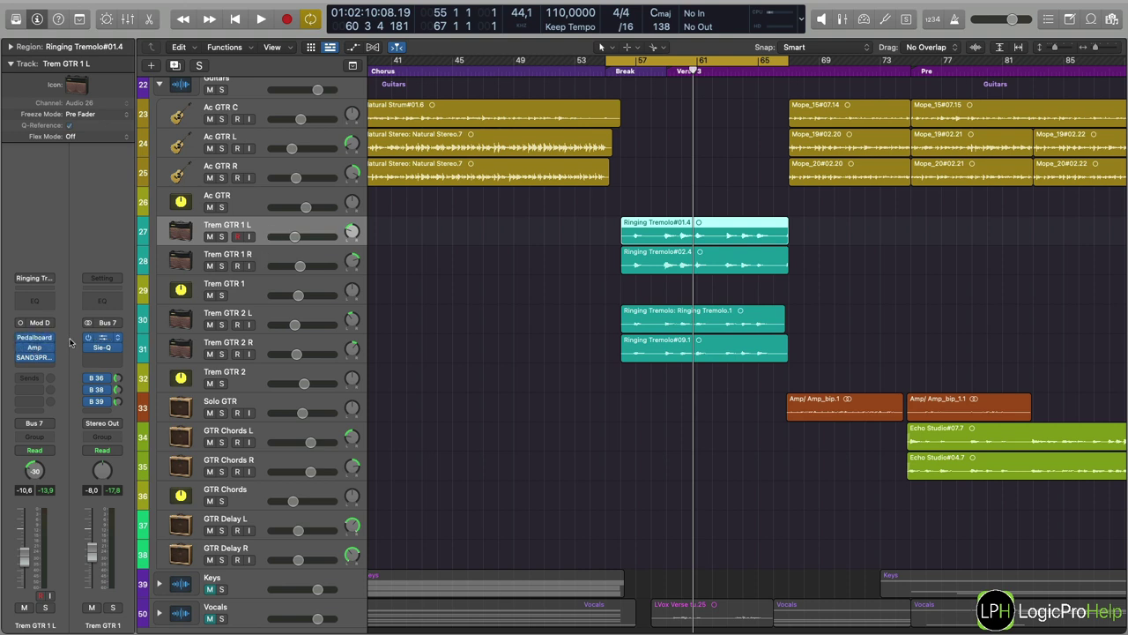
click(36, 340)
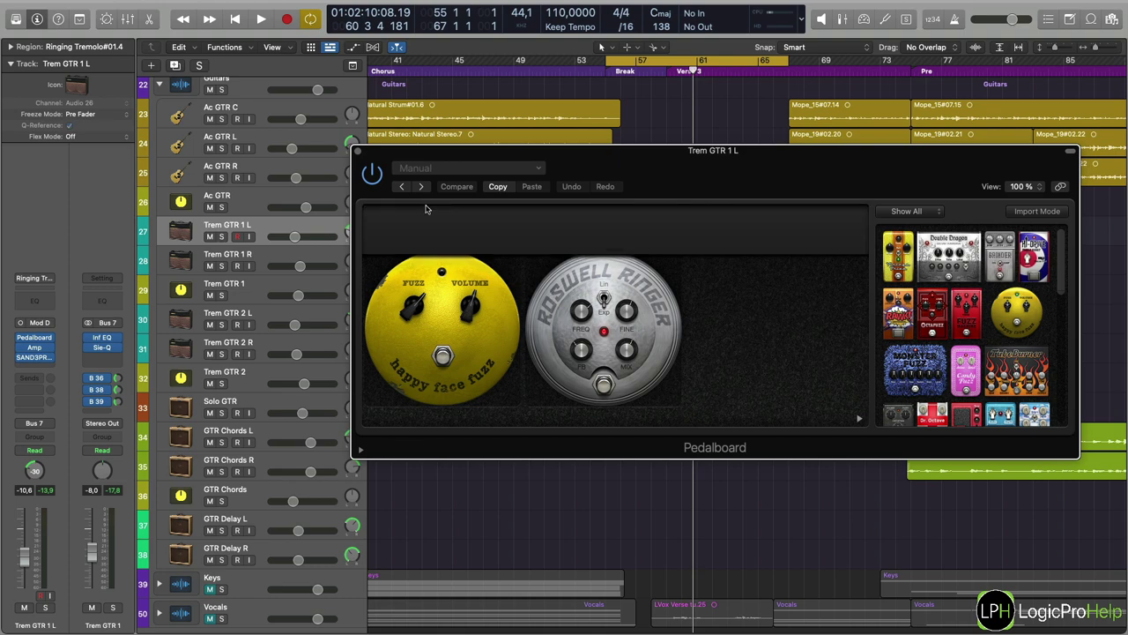
click(356, 151)
click(36, 347)
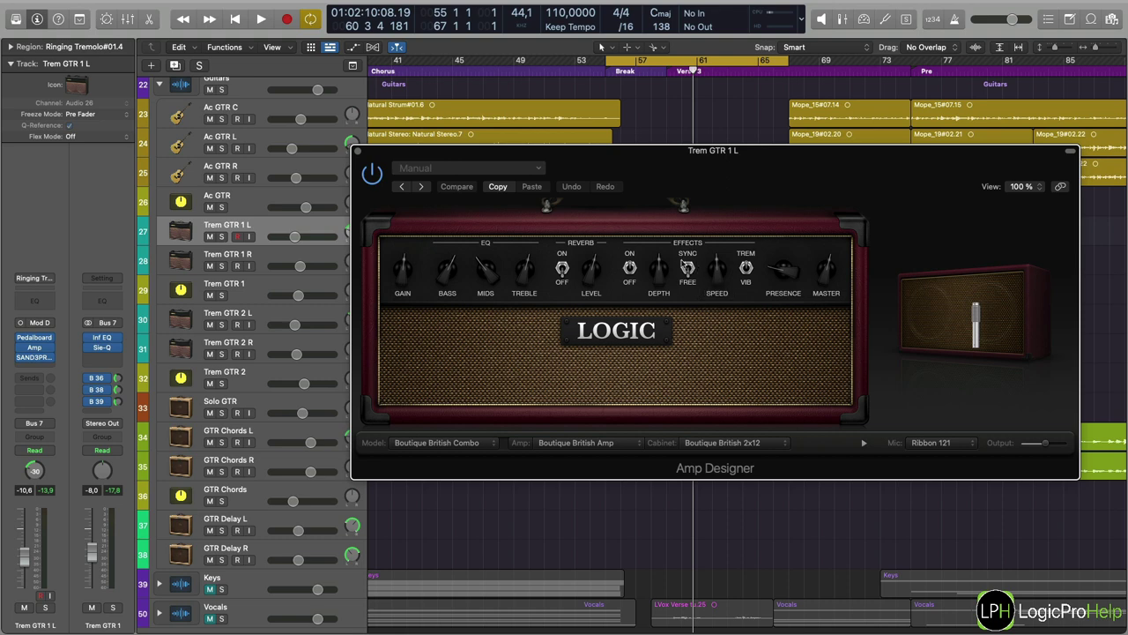
click(355, 152)
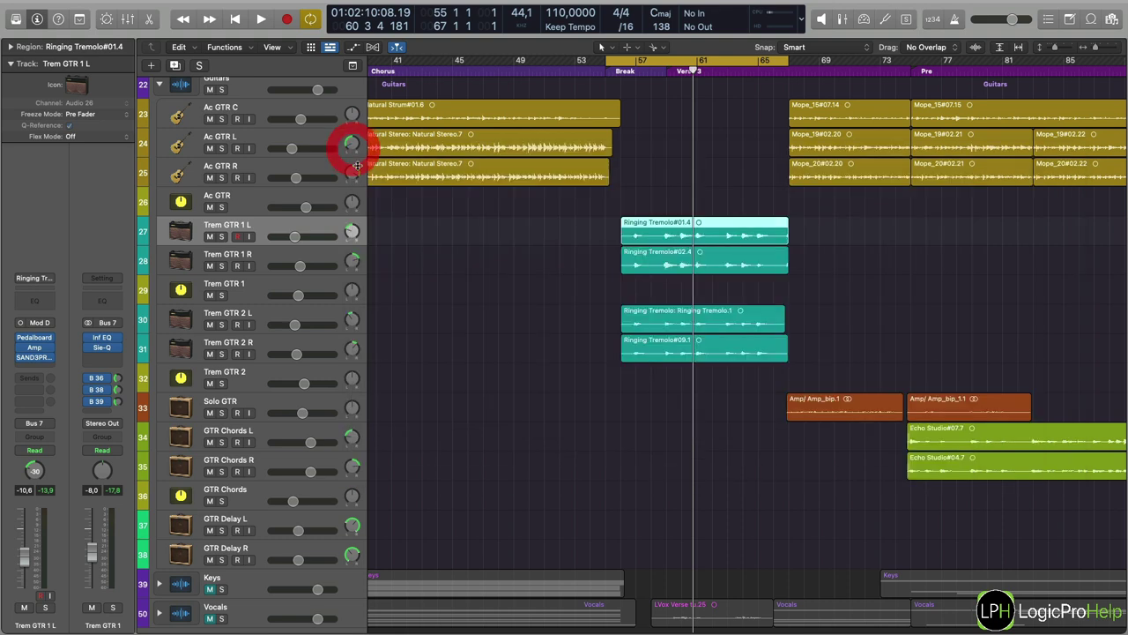
Solo the Trem GTR 1 bus and compare the channel strips of Trem GTR 1 L and Trem GTR 1 R.
click(269, 257)
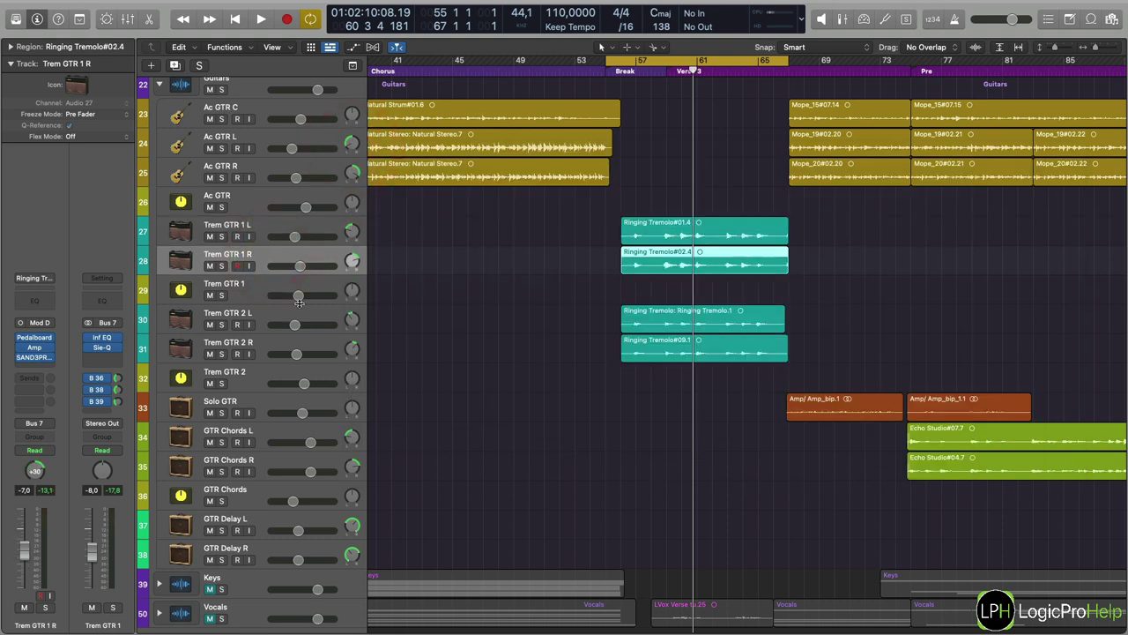
click(221, 295)
click(259, 285)
click(264, 227)
click(264, 252)
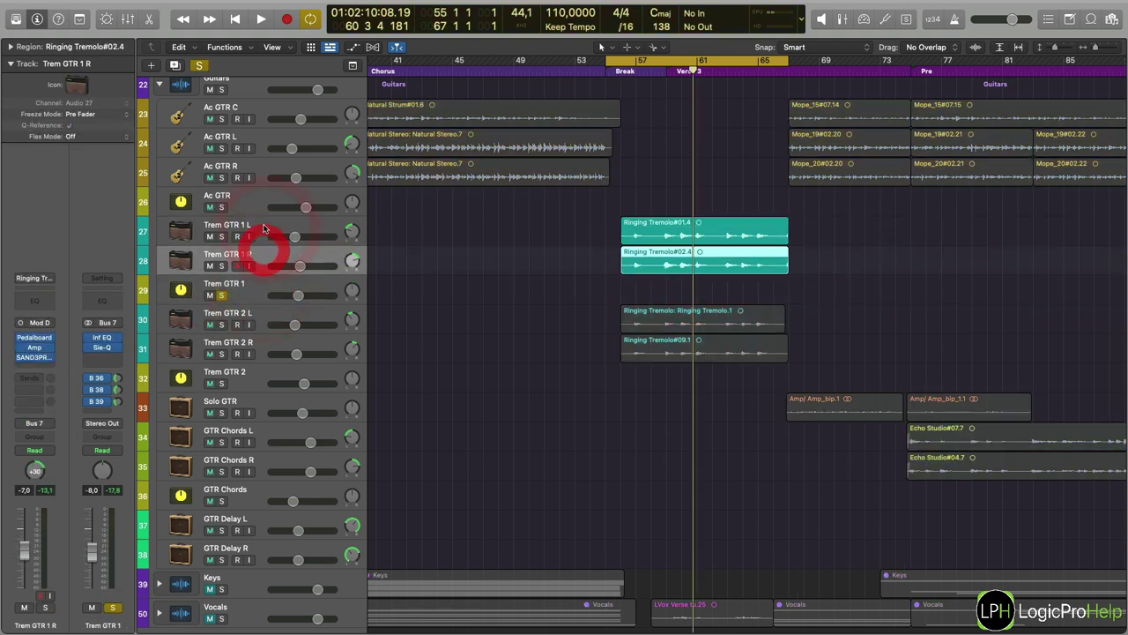
click(264, 226)
click(261, 253)
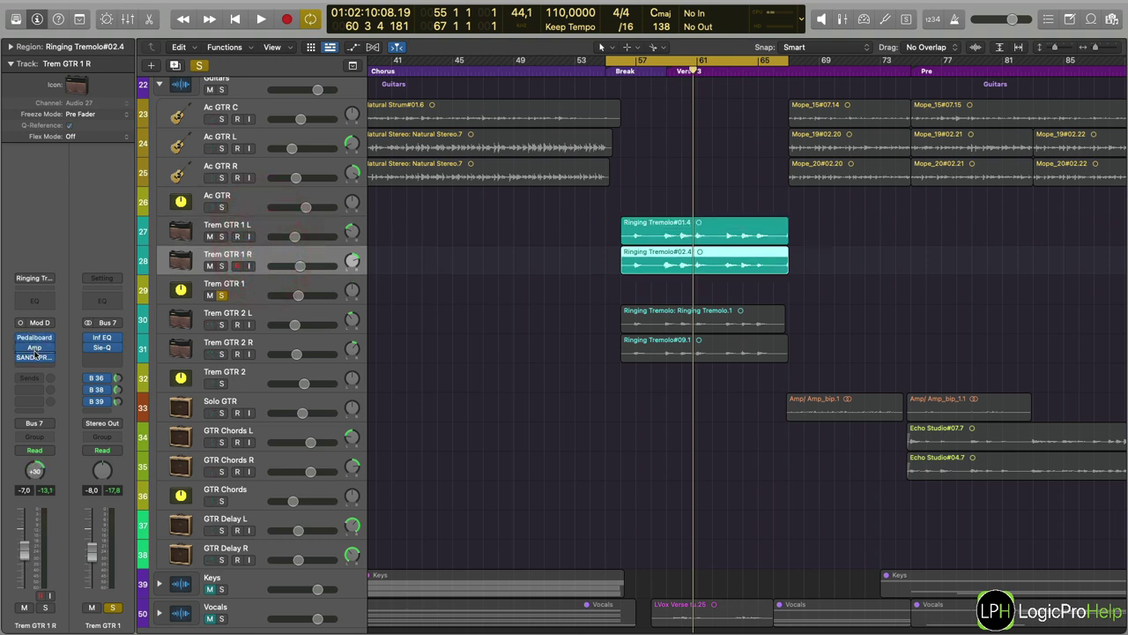
click(268, 228)
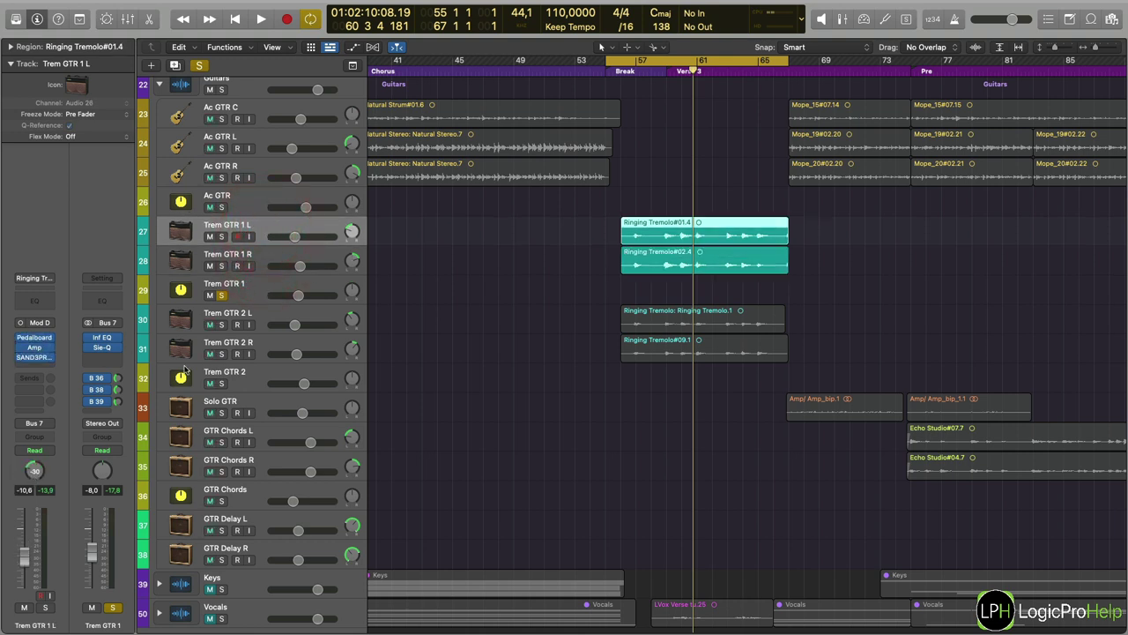
click(260, 254)
Play the soloed Trem GTR 1 bus with its Inf EQ open beneath the tremolo regions.
click(251, 284)
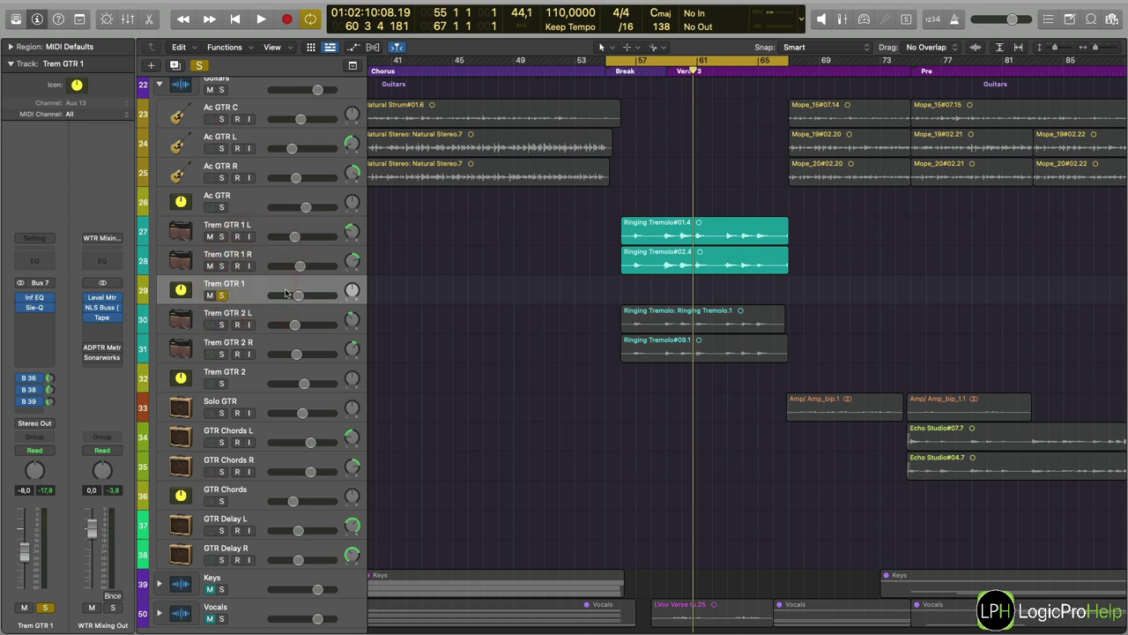
click(35, 300)
key(space)
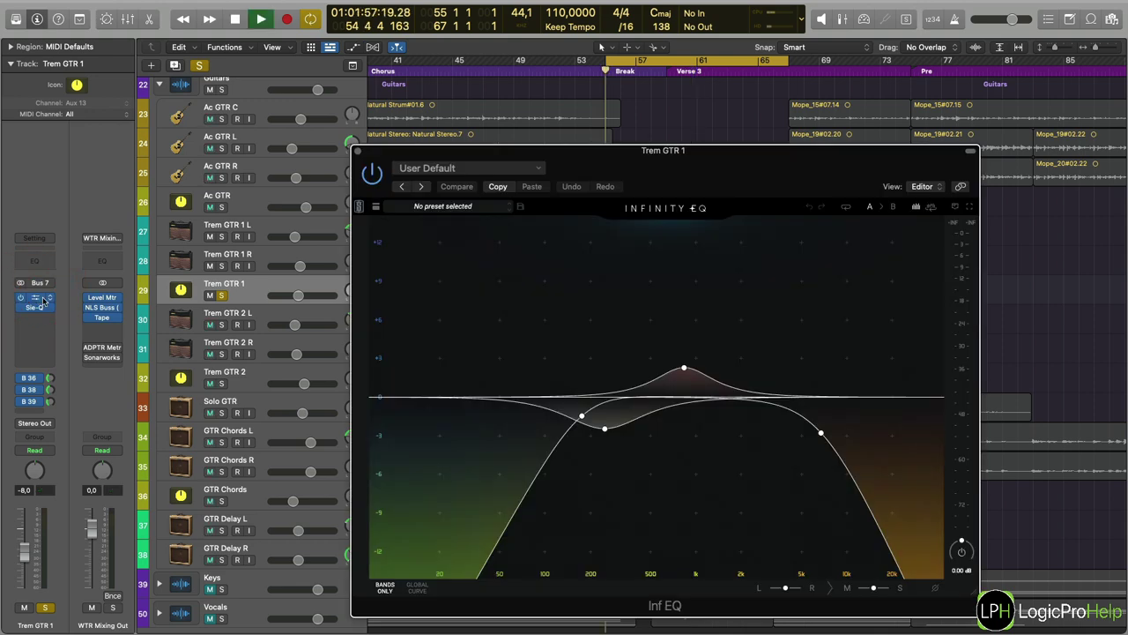
click(819, 433)
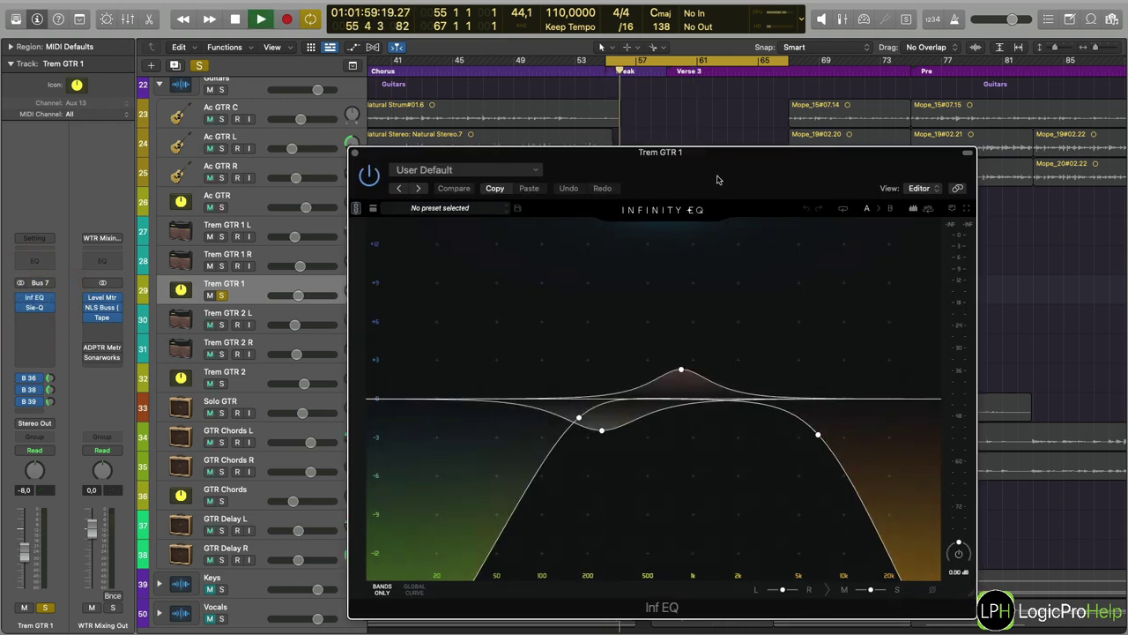
drag(729, 151, 629, 242)
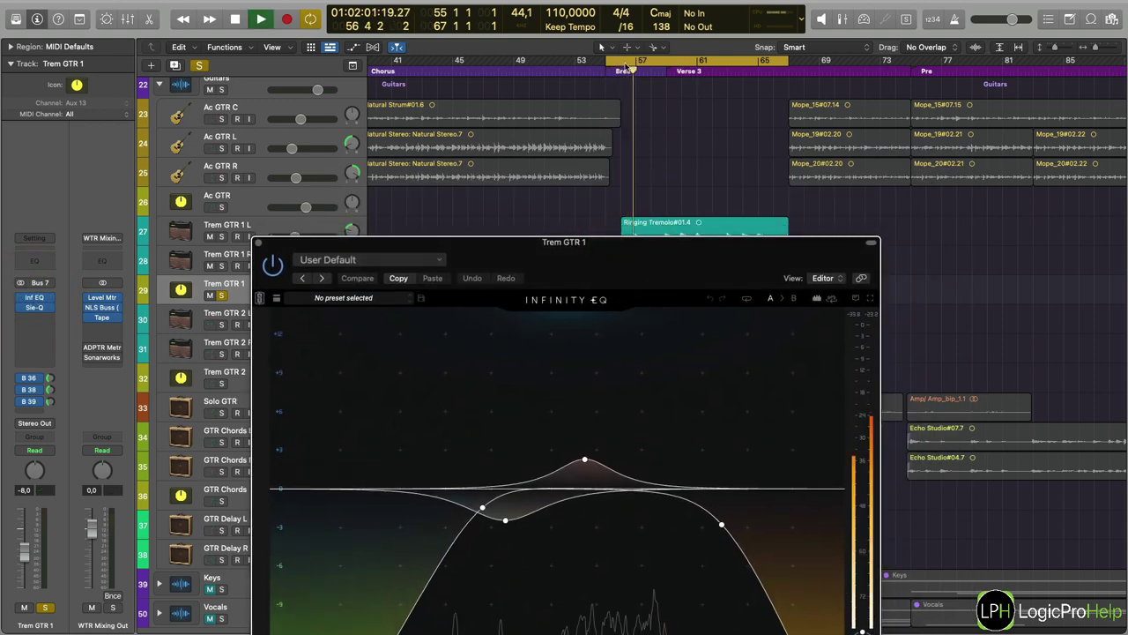
Shorten the cycle range to start at bar 59, bring the Inf EQ curve fully into view, and stop playback.
drag(608, 60, 667, 77)
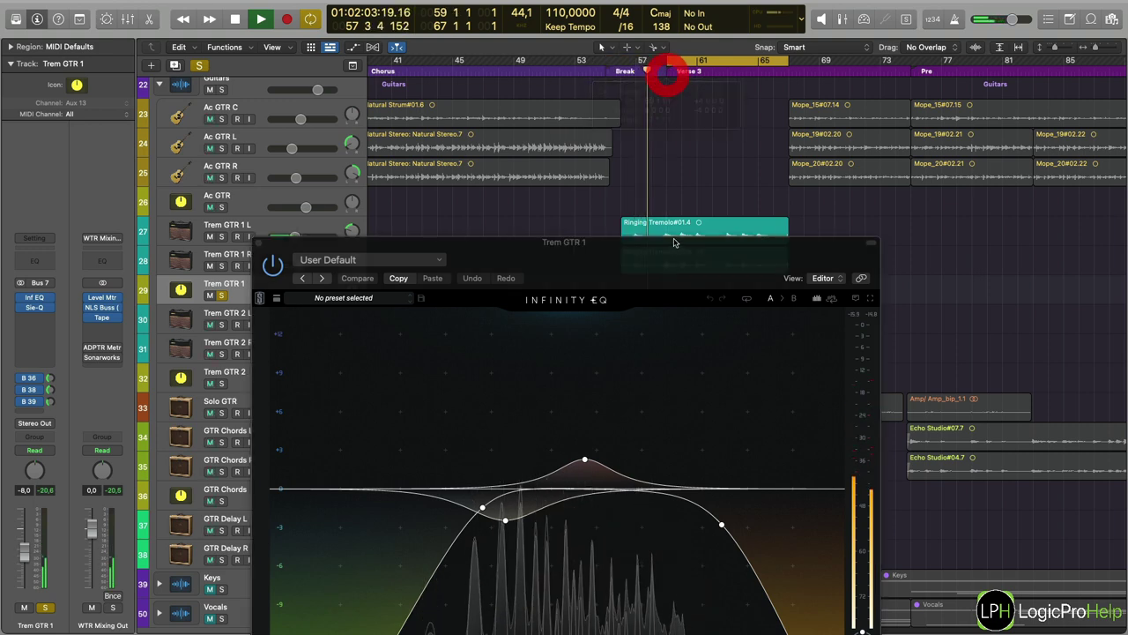
drag(675, 270, 677, 113)
key(space)
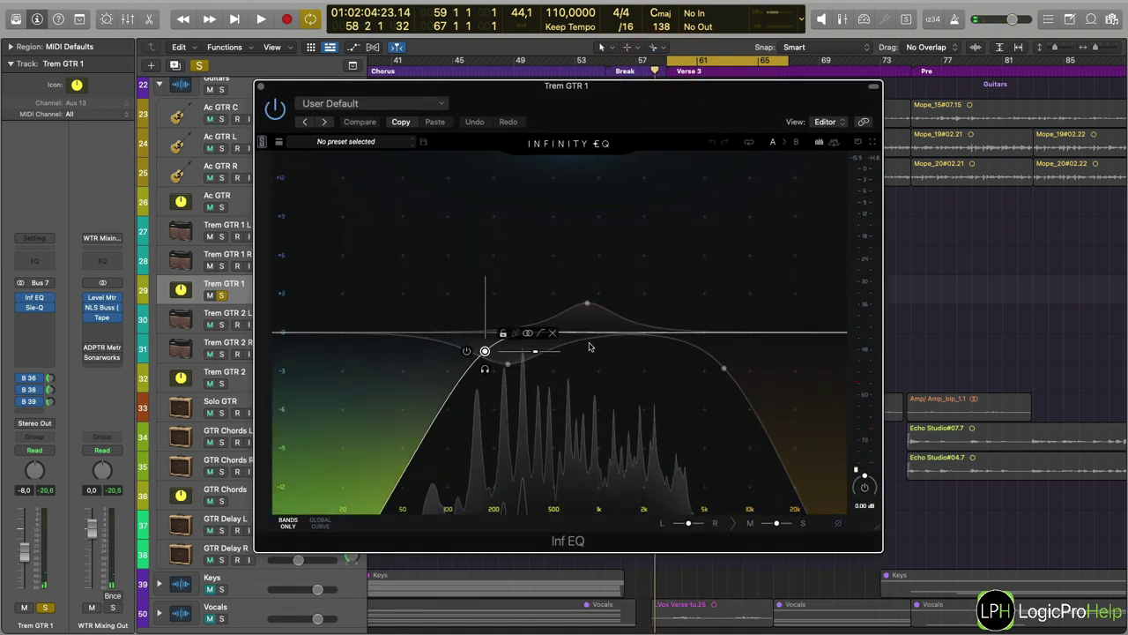
Play the soloed Trem GTR 1 bus with Inf EQ, Sie-Q and the Bus 36, 38 and 39 sends off, and switch them back on.
click(21, 299)
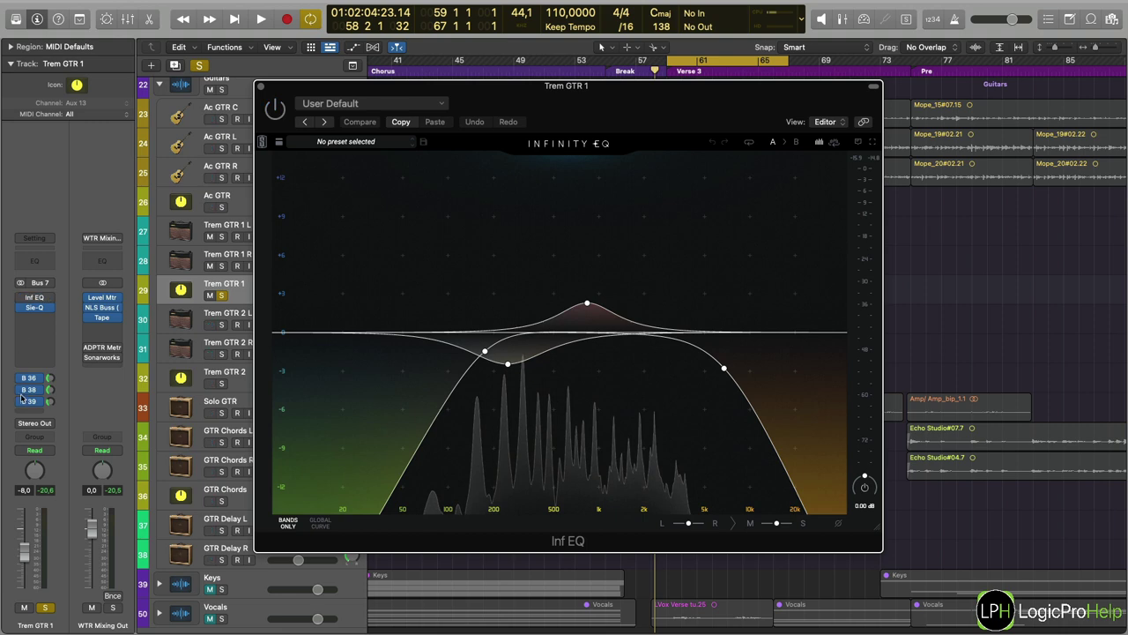
click(20, 308)
click(21, 376)
click(21, 392)
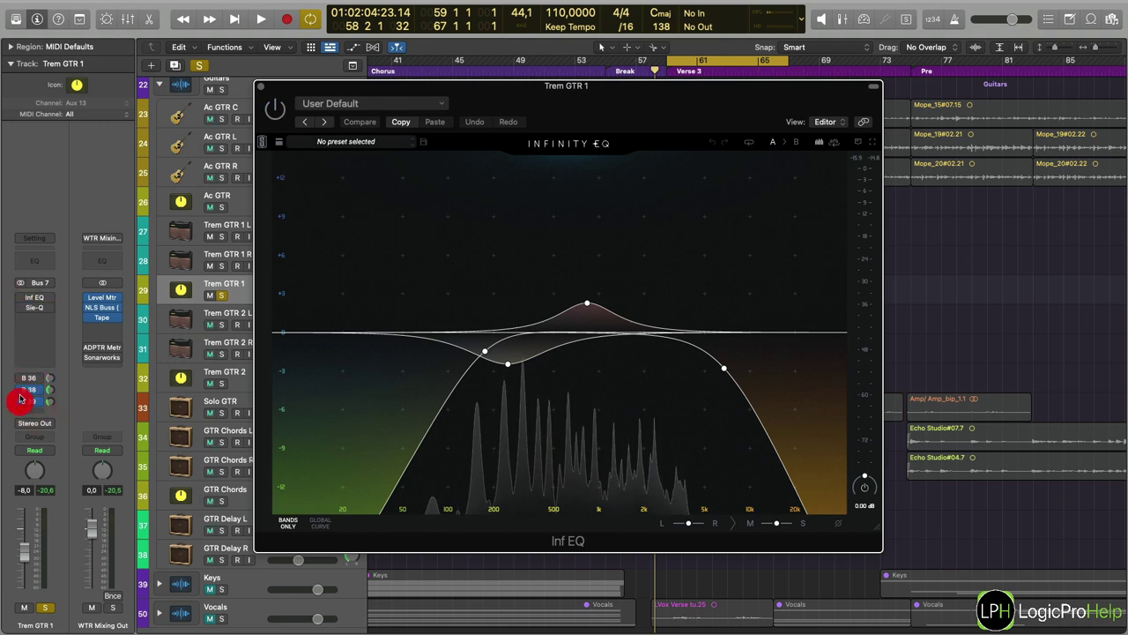
click(22, 401)
key(space)
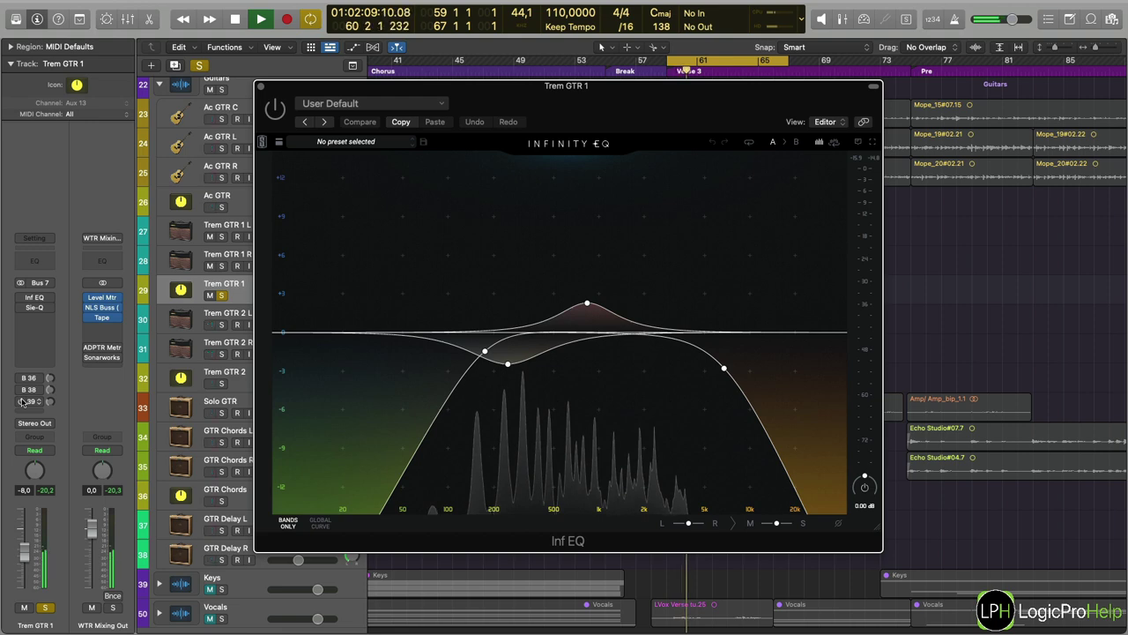
mouse_move(19, 302)
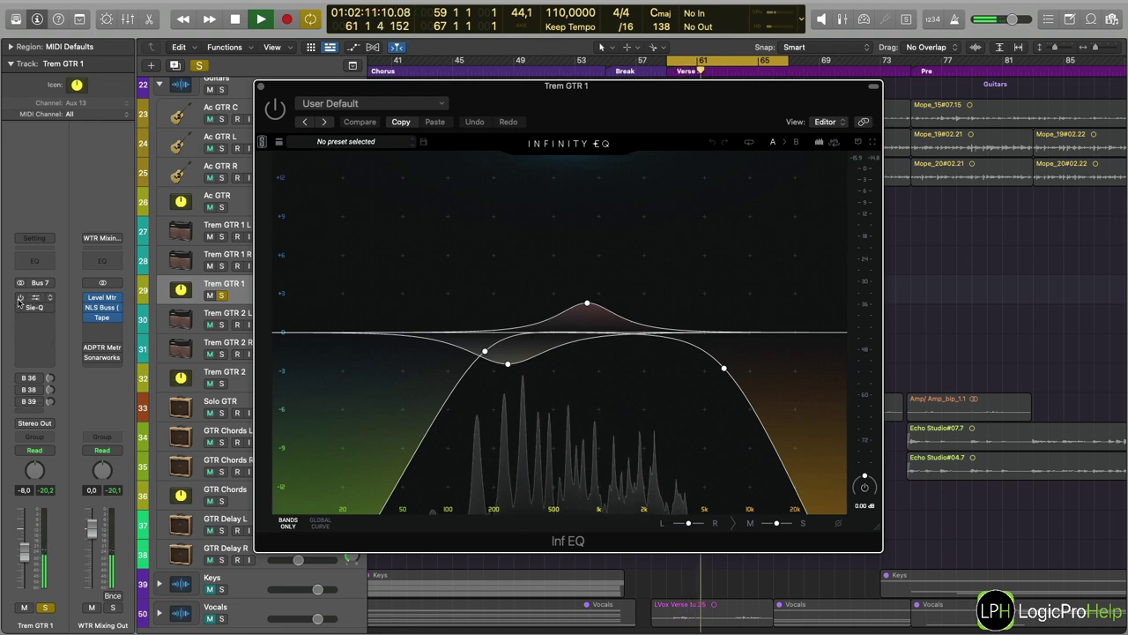
key(space)
click(19, 303)
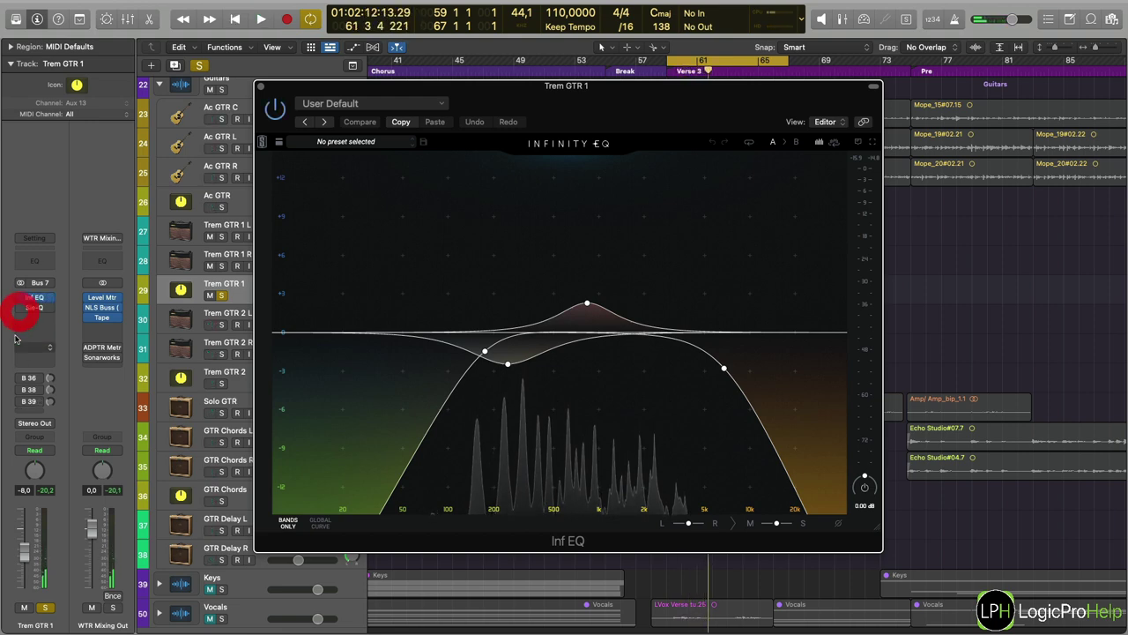
click(20, 304)
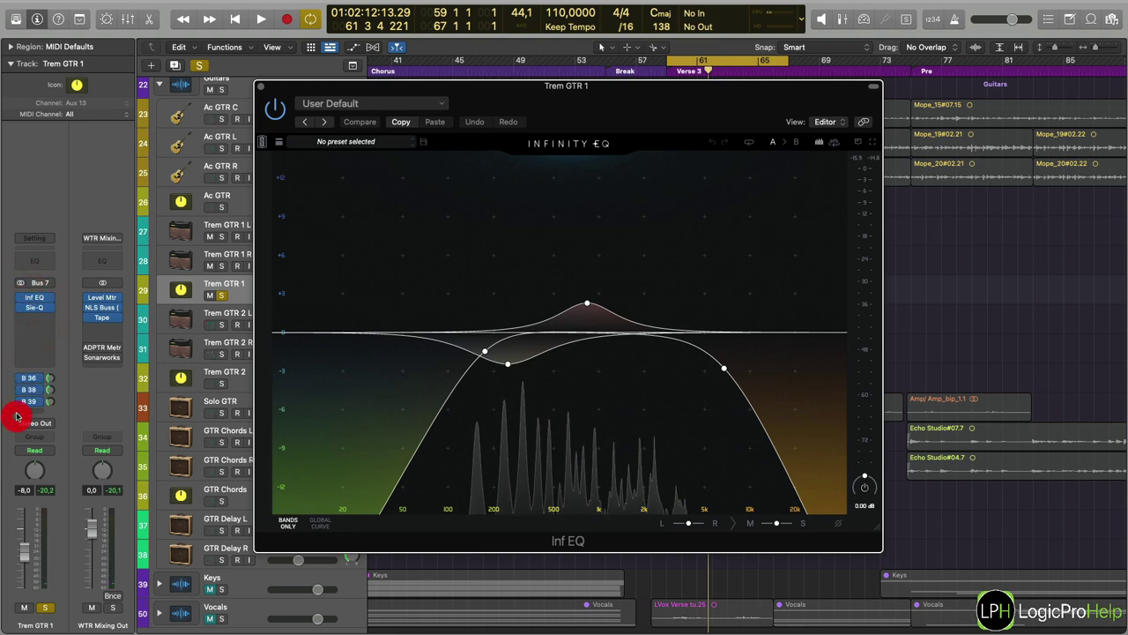
Play the soloed Trem GTR 1 bus with its inserts and sends on, and check where the Bus 36, 38 and 39 sends go.
key(space)
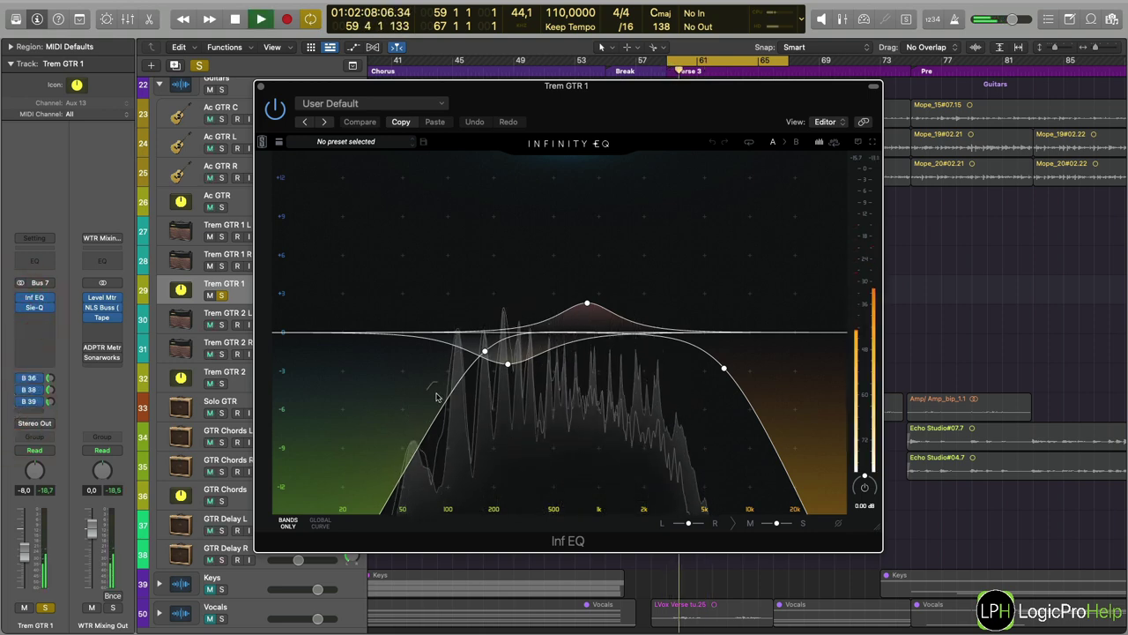
key(space)
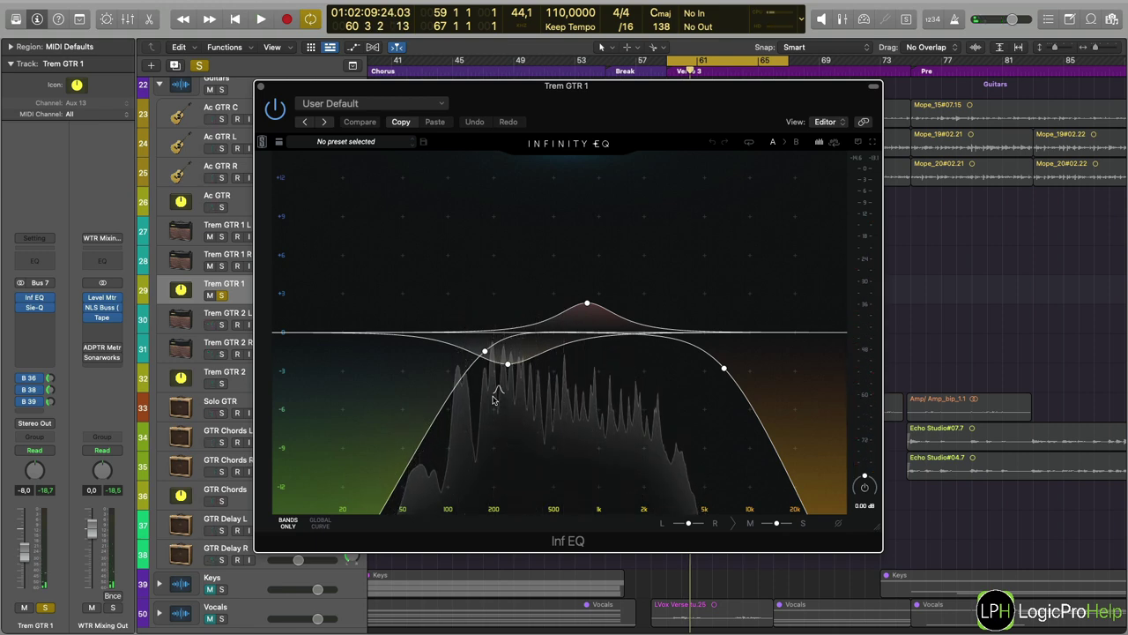
click(38, 376)
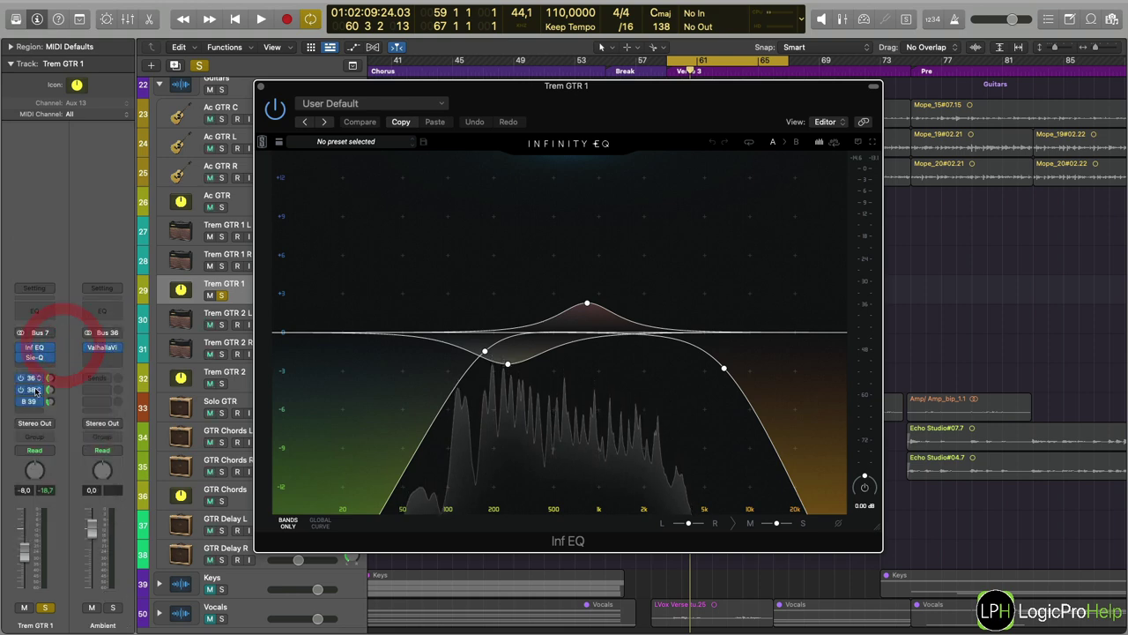
click(50, 377)
click(68, 361)
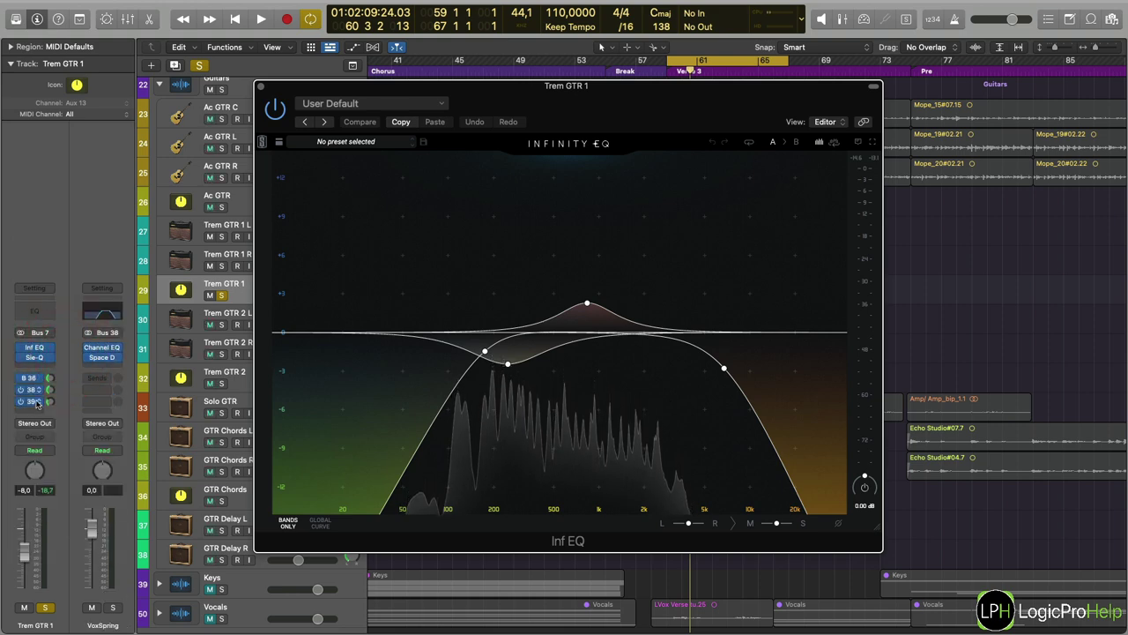
click(37, 403)
click(70, 361)
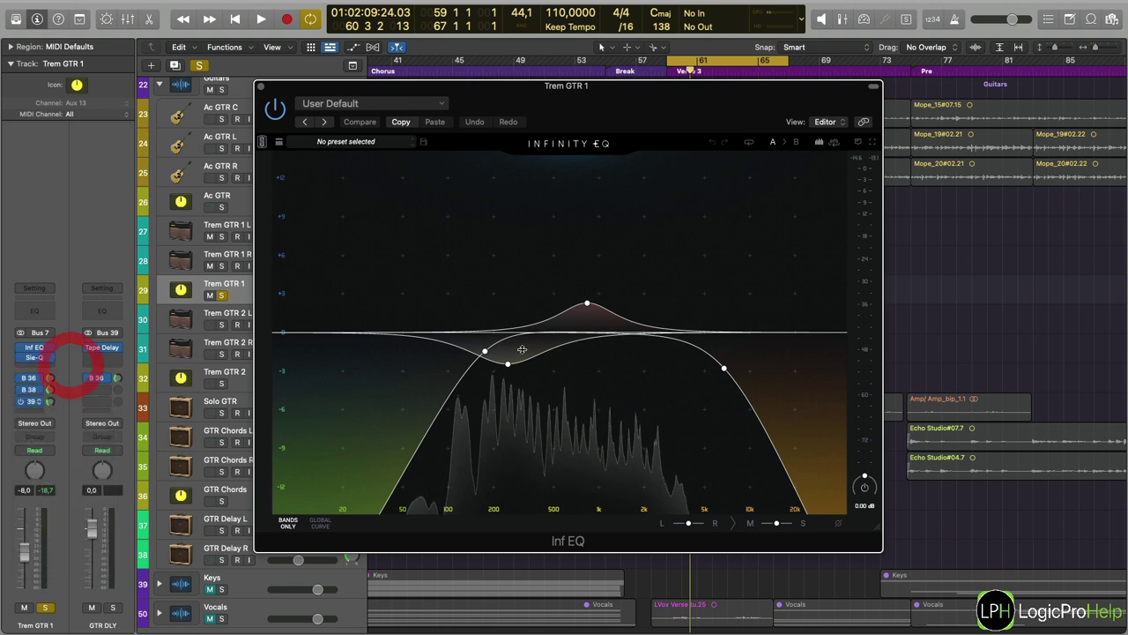
Audition the low-mid cut and the midrange boost of the Inf EQ on Trem GTR 1 by soloing each band during playback.
mouse_move(480, 360)
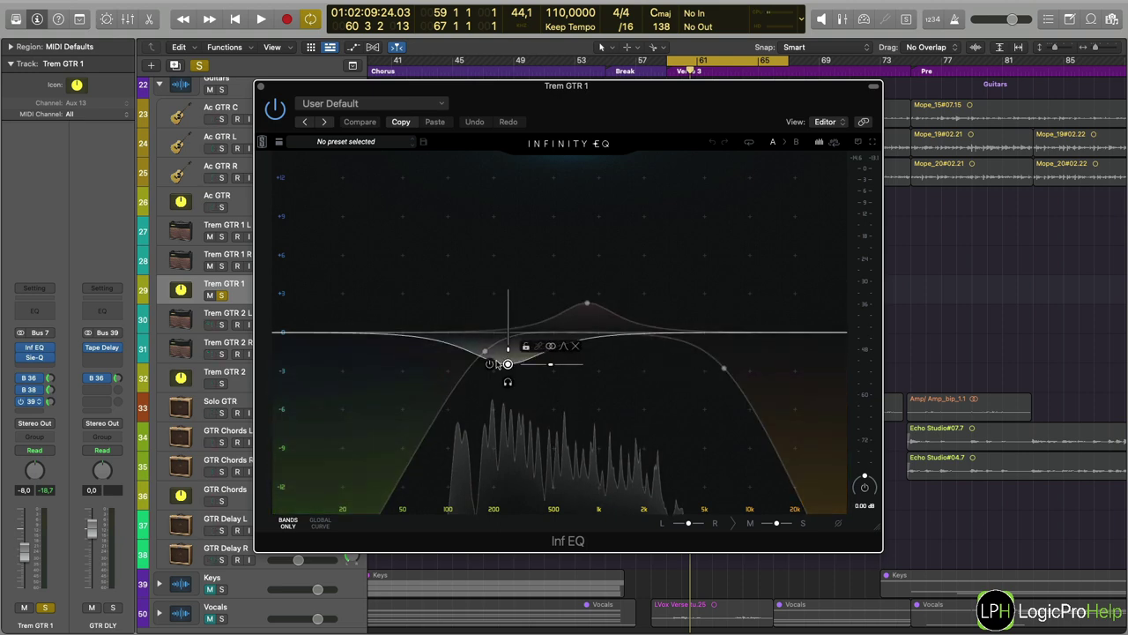
click(509, 384)
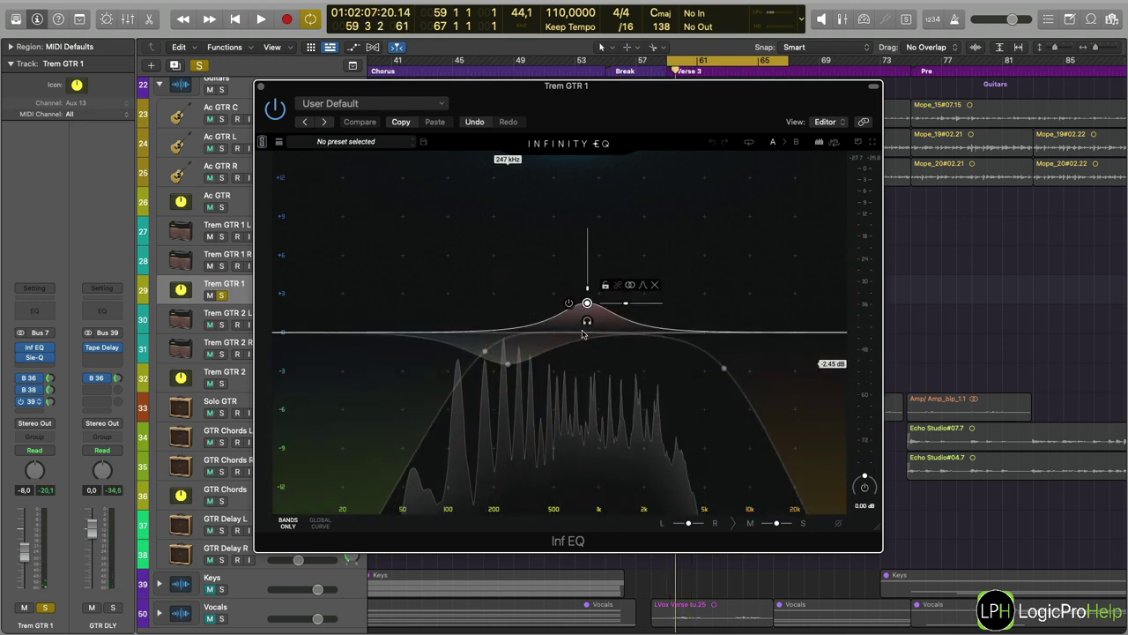
click(587, 322)
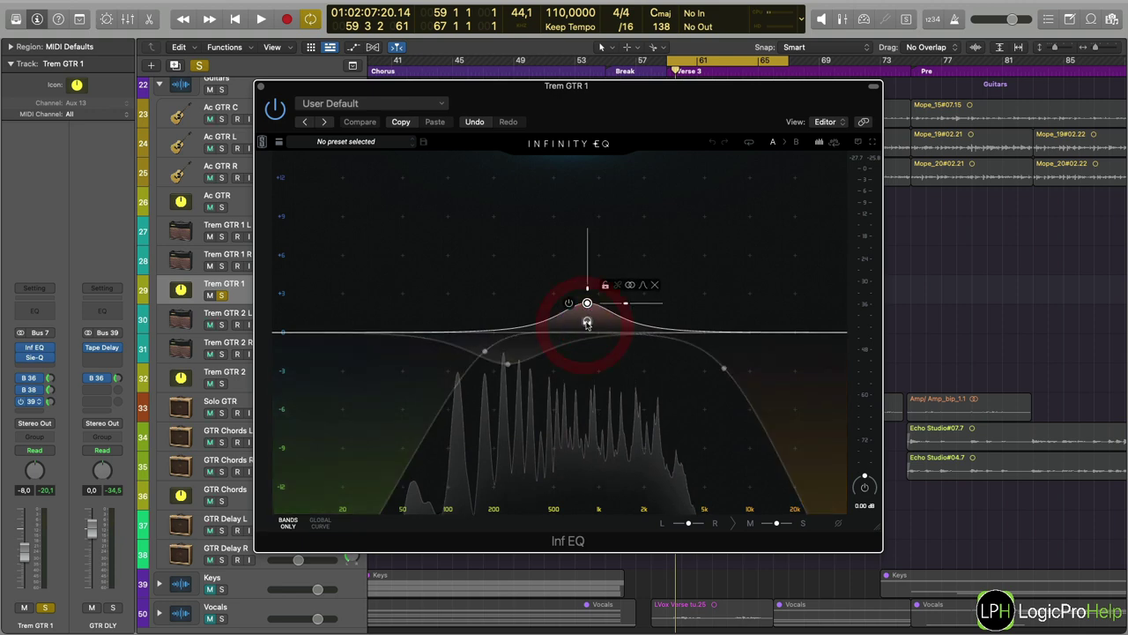
click(587, 323)
key(space)
click(587, 323)
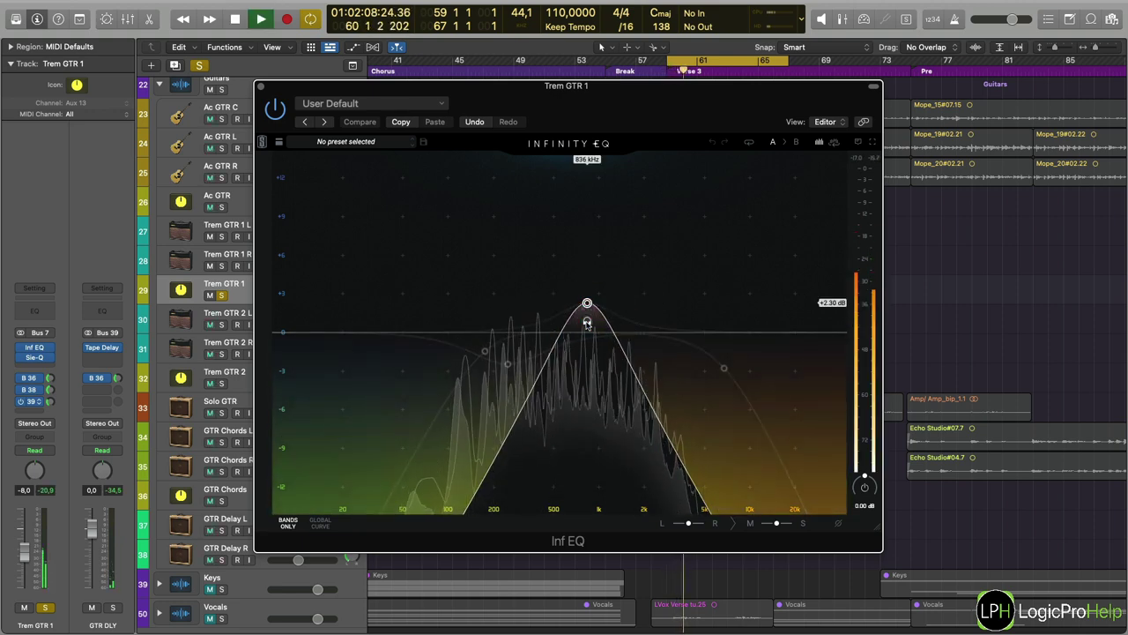
click(587, 323)
key(space)
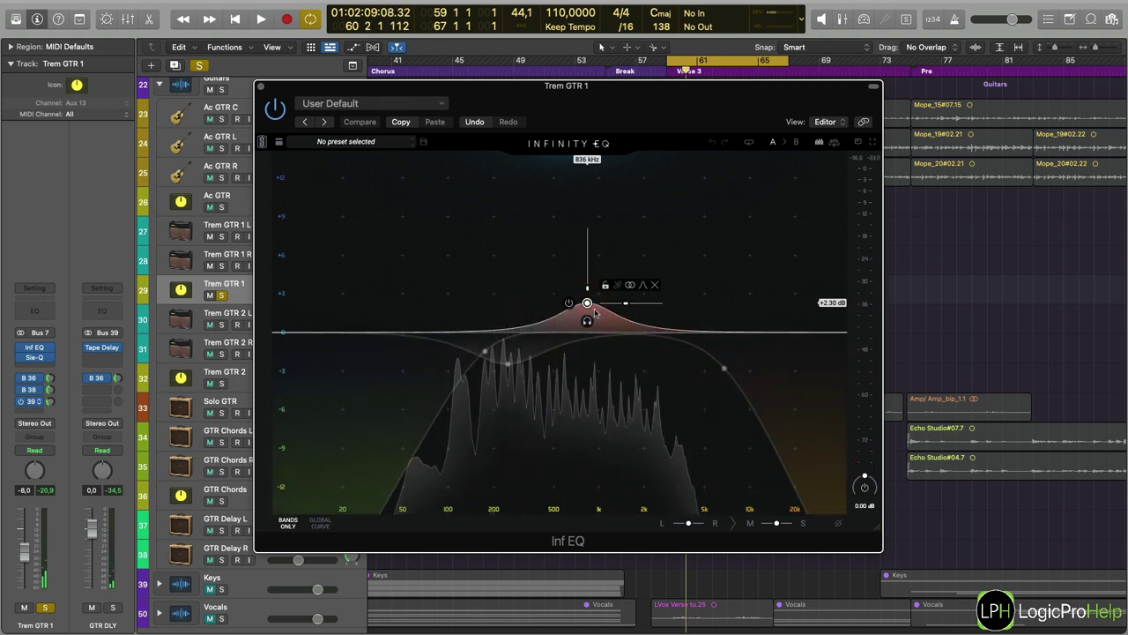
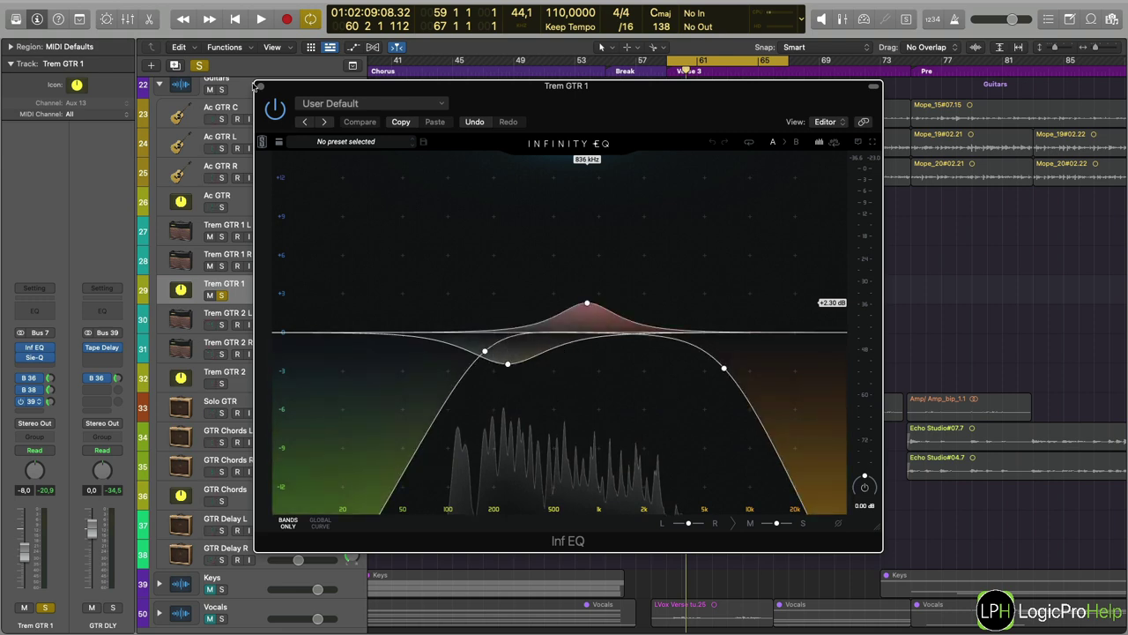
Close the Inf EQ, open the Sie-Q on Trem GTR 1 and check its mid gain.
click(259, 87)
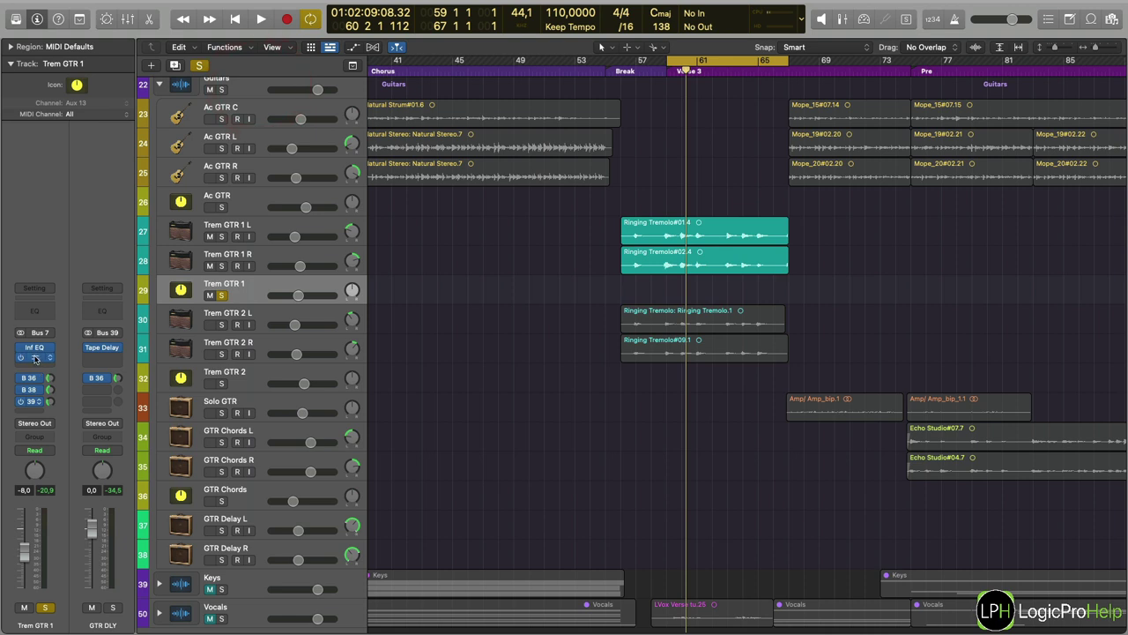
click(34, 357)
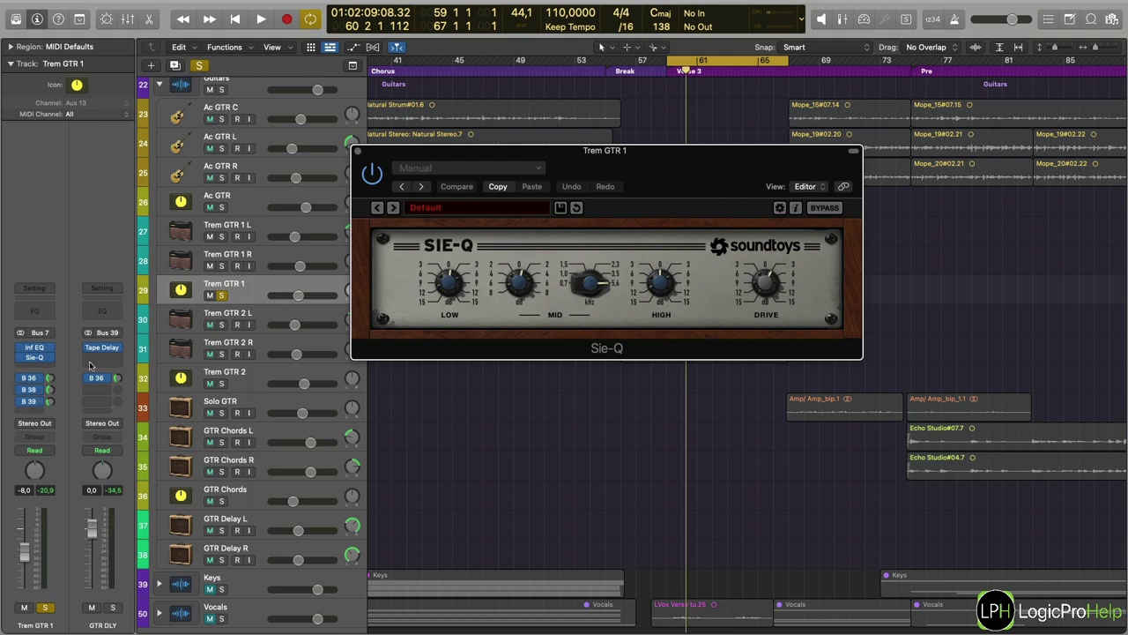
click(523, 282)
click(518, 279)
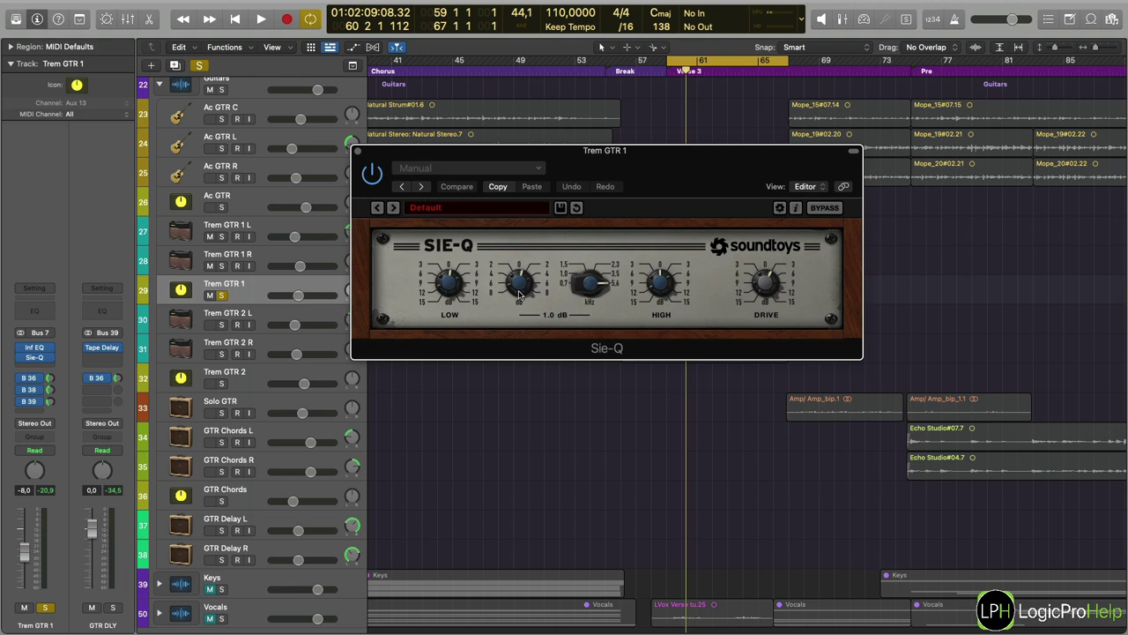
Play the soloed Trem GTR 1 bus with the Sie-Q bypassed and re-enabled for comparison, and close the plug-in.
key(space)
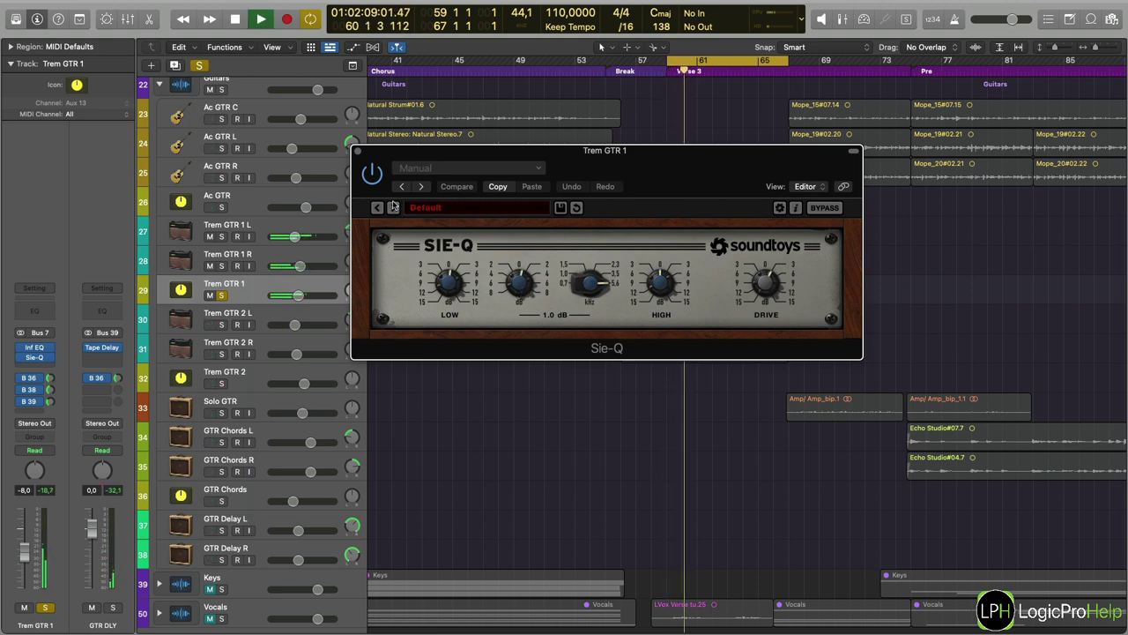
click(373, 174)
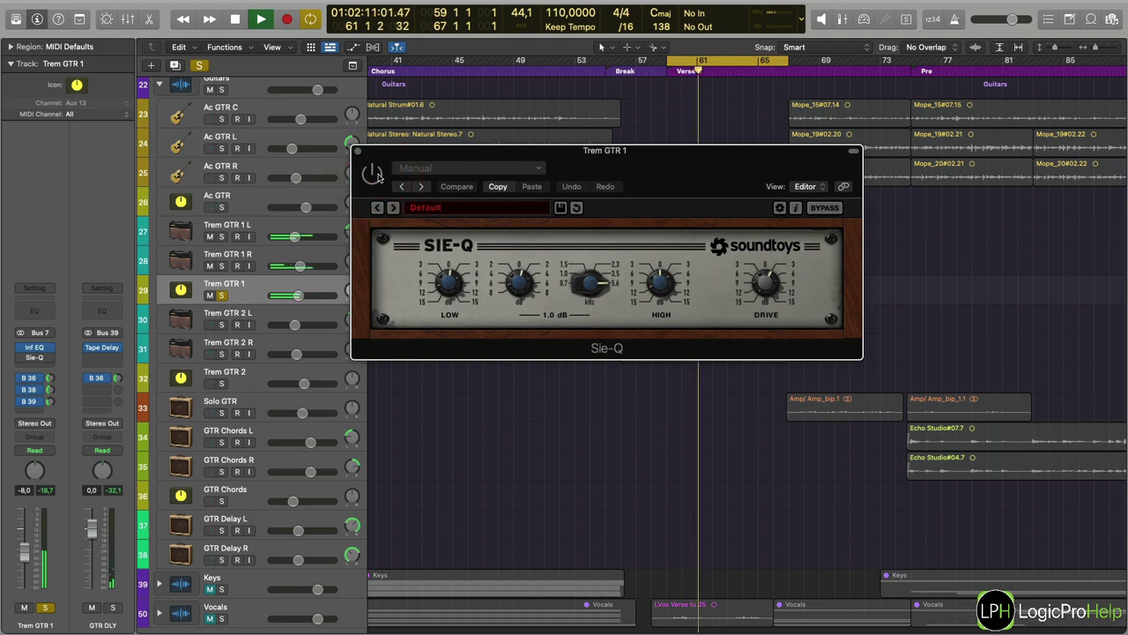
click(371, 173)
key(space)
click(356, 151)
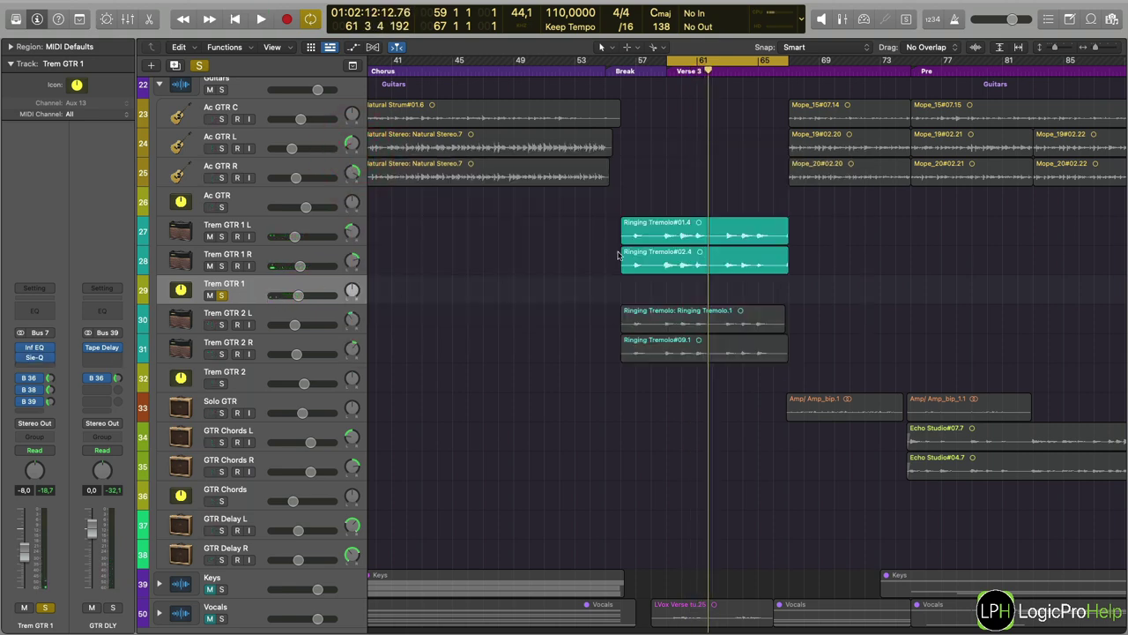
Show the Ambient channel fed by Trem GTR 1's Bus 36 send and open its ValhallaVintageVerb.
click(37, 378)
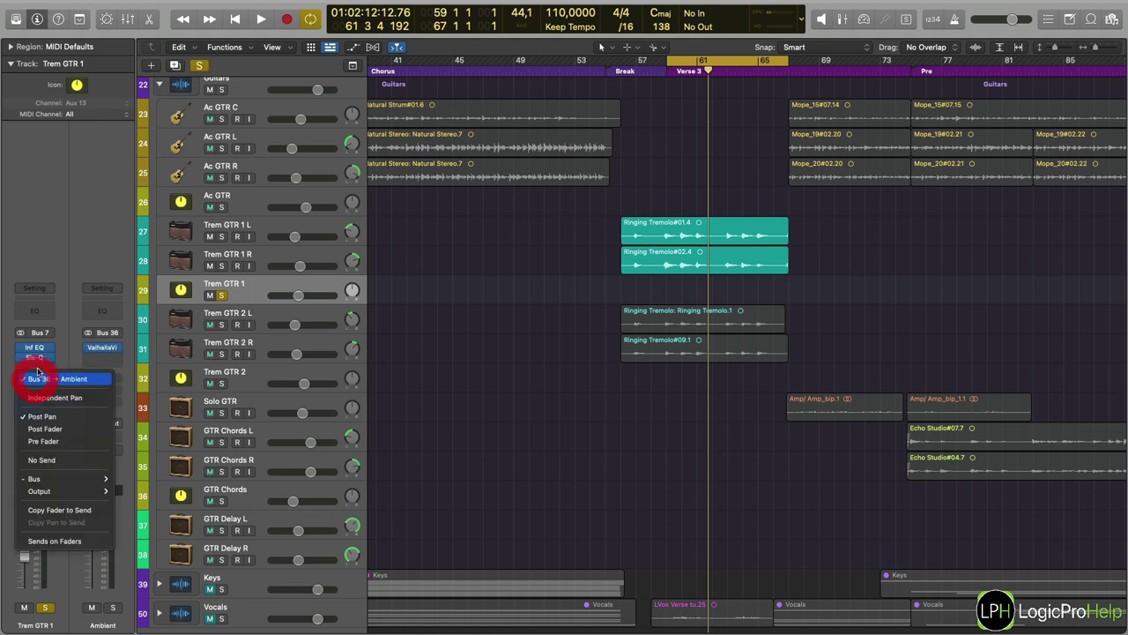
click(38, 372)
click(38, 372)
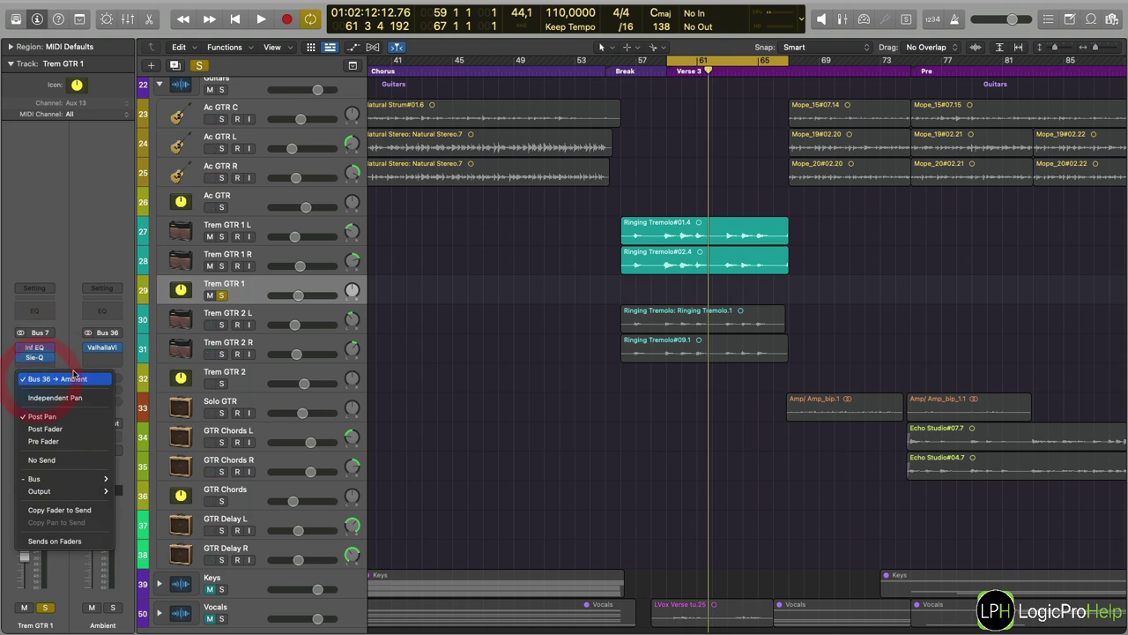
click(74, 378)
click(102, 347)
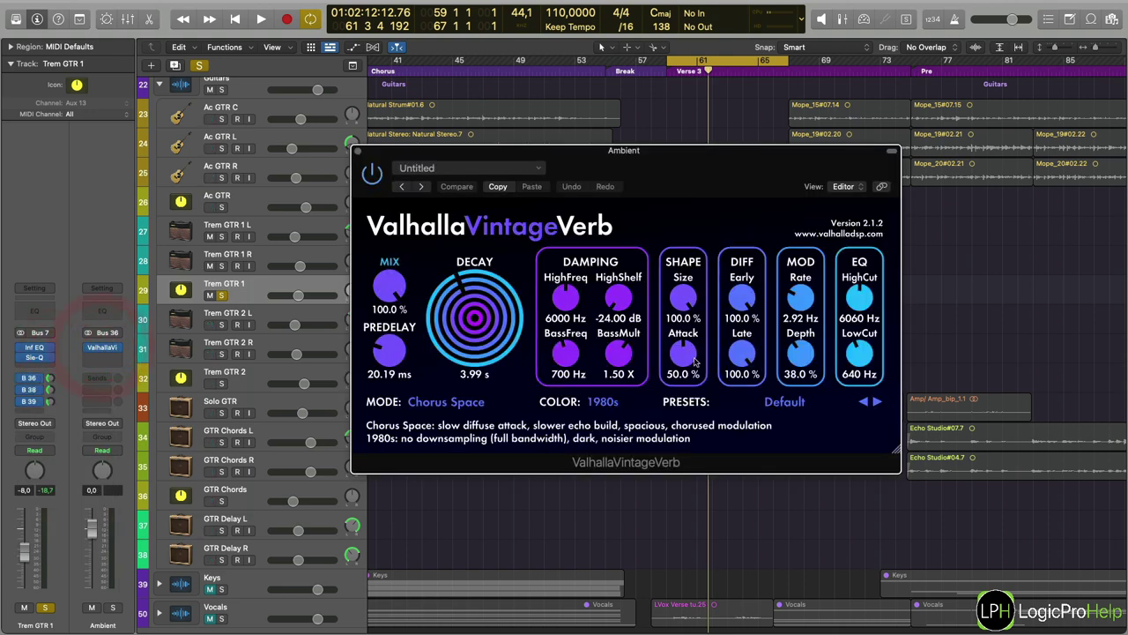
Examine the ValhallaVintageVerb settings and its list of reverb modes, leave the mode on Chorus Space, and close the plug-in.
drag(650, 188, 667, 226)
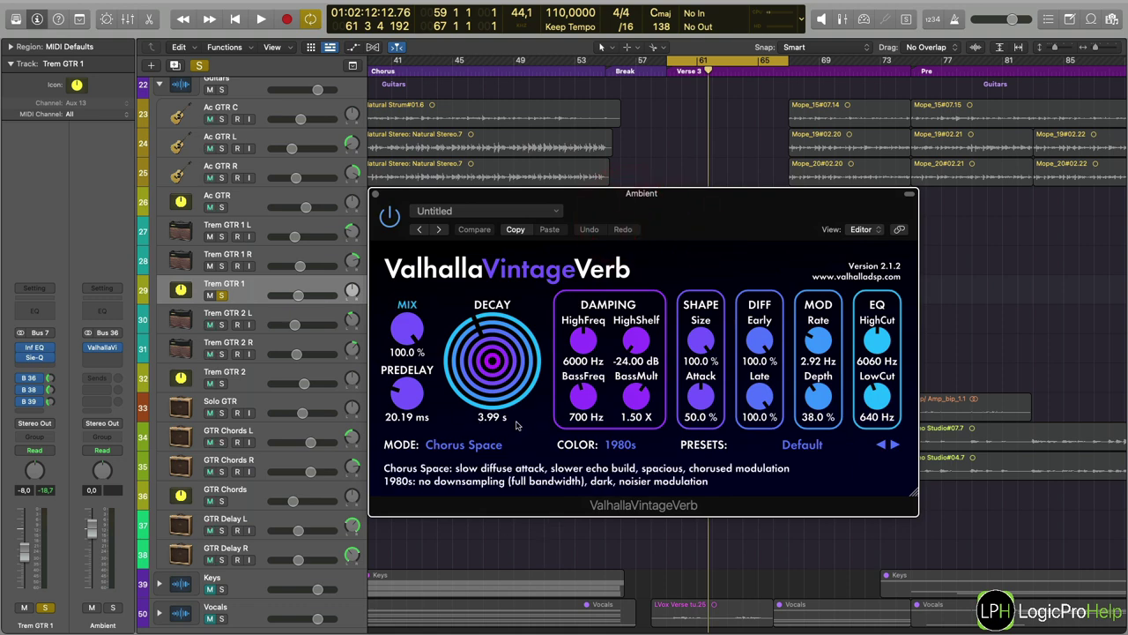
click(458, 447)
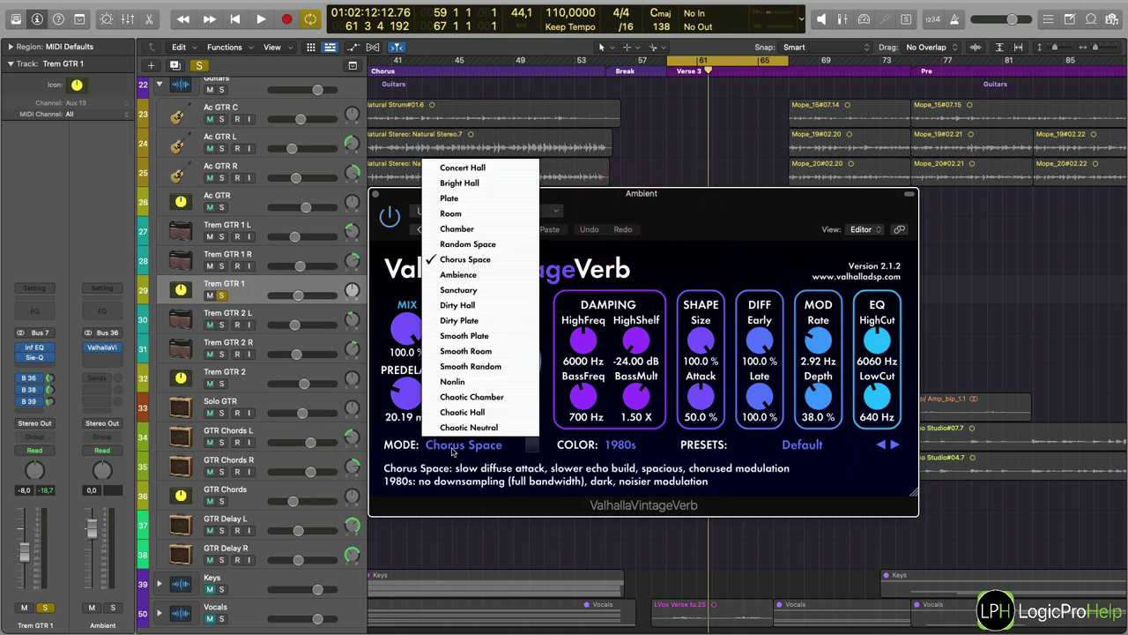
click(462, 496)
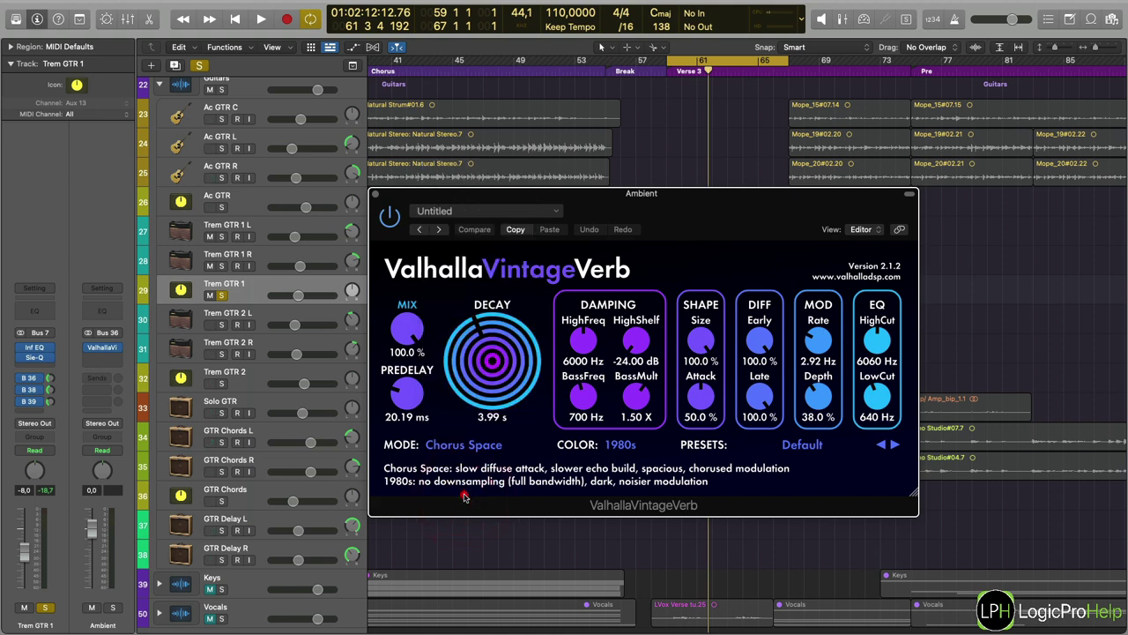
click(464, 497)
click(376, 195)
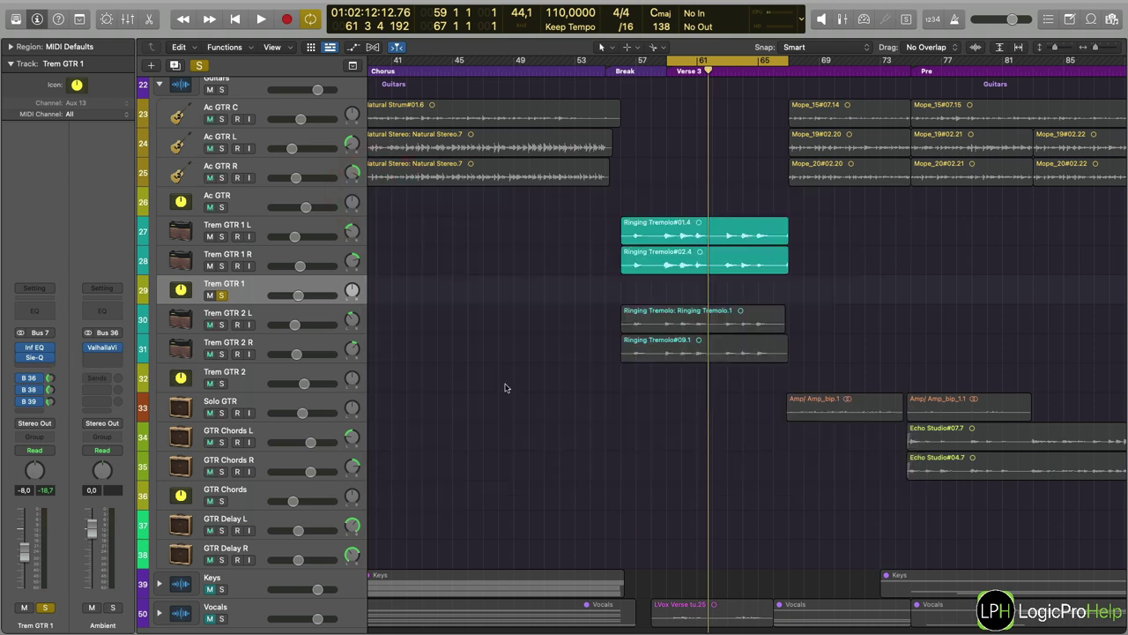
Play the soloed Trem GTR 1 bus and bring up the GTR DLY channel fed by its Bus 39 send.
key(space)
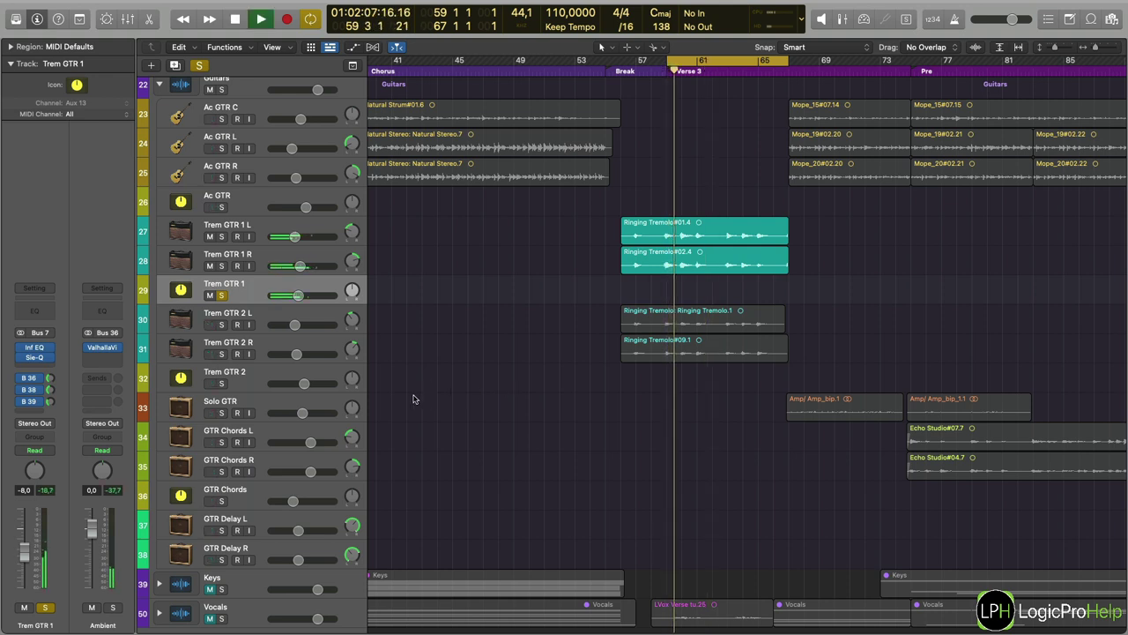
click(35, 401)
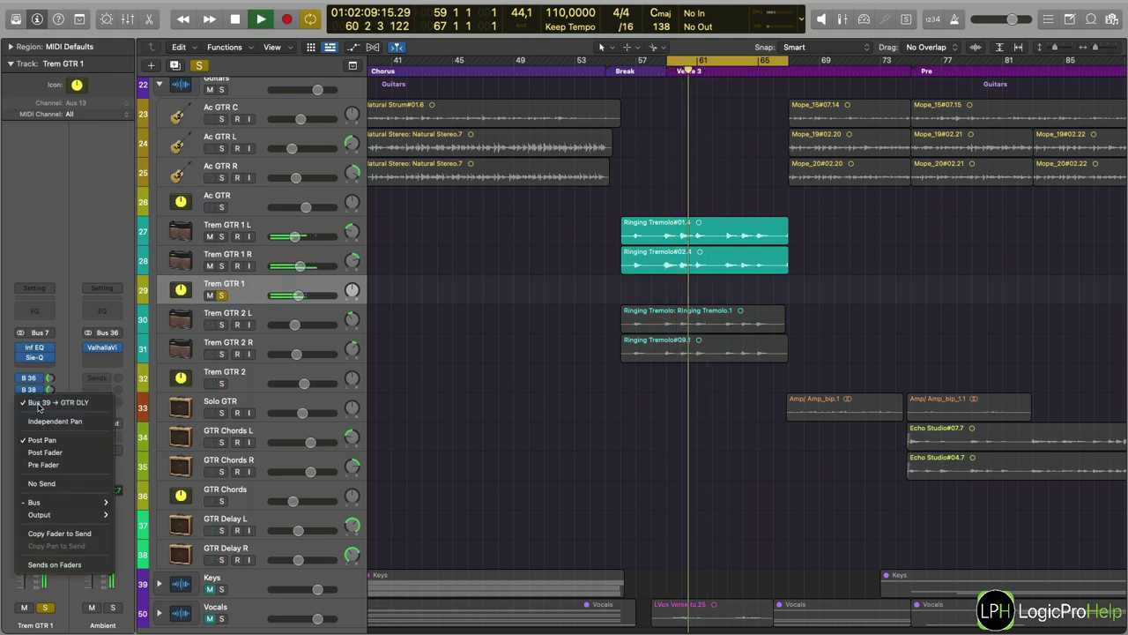
click(44, 401)
key(space)
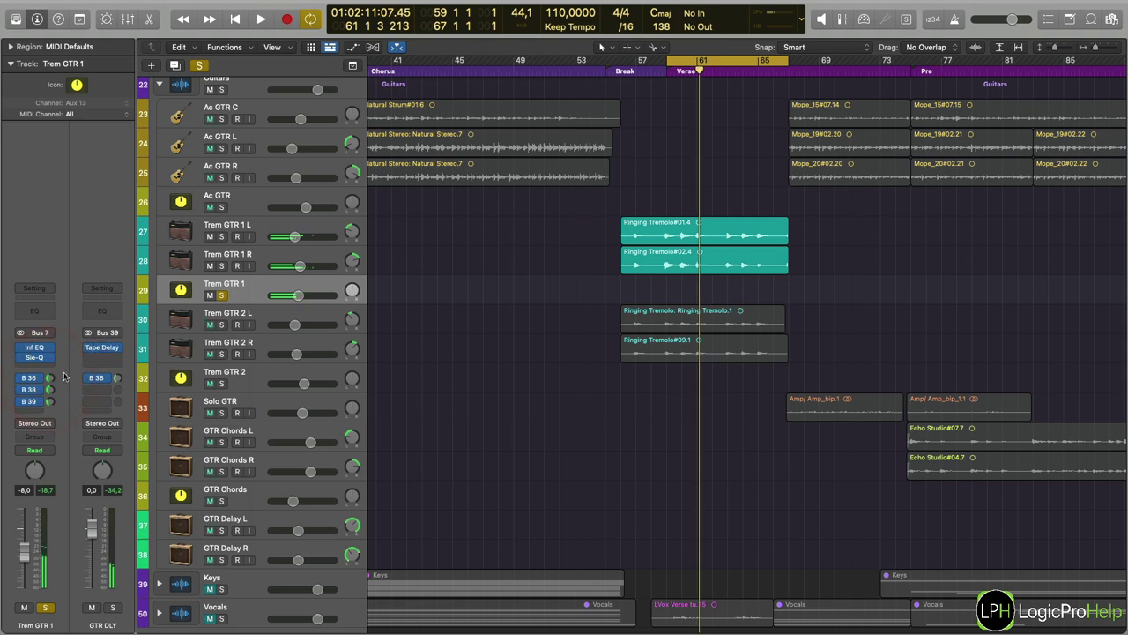
Confirm the Bus 39 send's destination and open the Tape Delay on the GTR DLY channel to examine its settings.
click(39, 401)
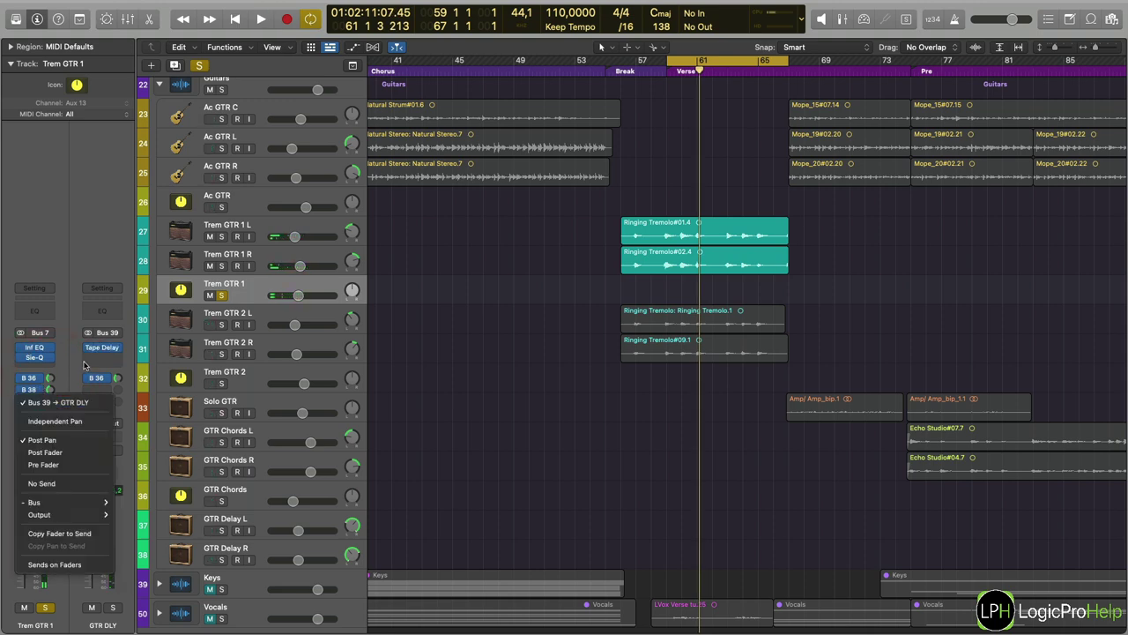
click(77, 404)
click(101, 347)
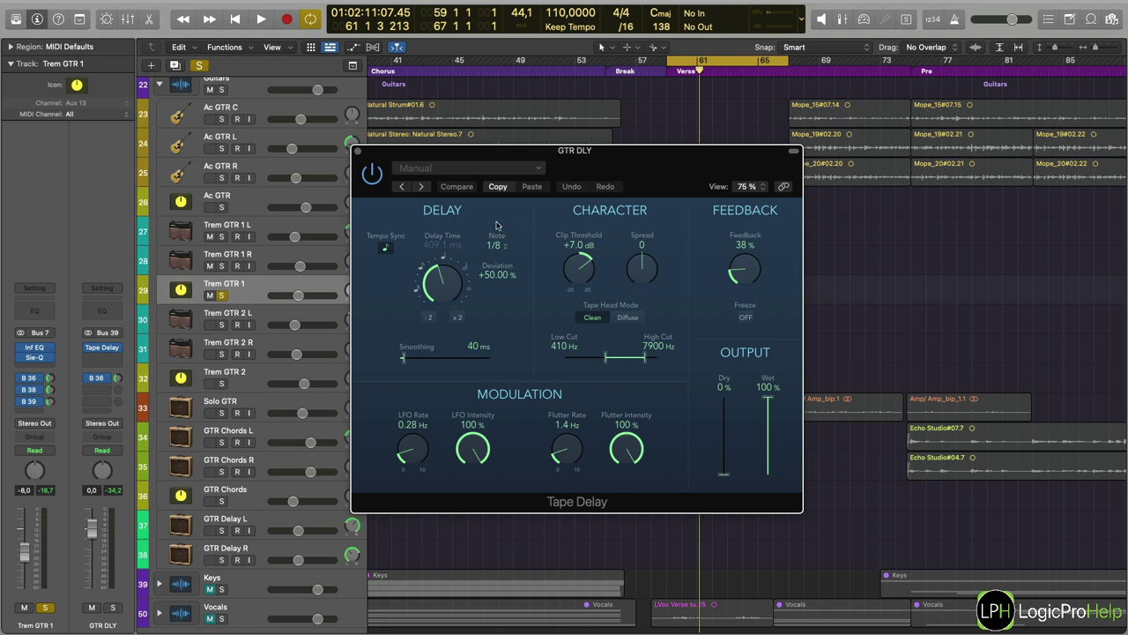
Close the GTR DLY Tape Delay and check where the GTR DLY channel's bus 36 send is routed.
click(356, 151)
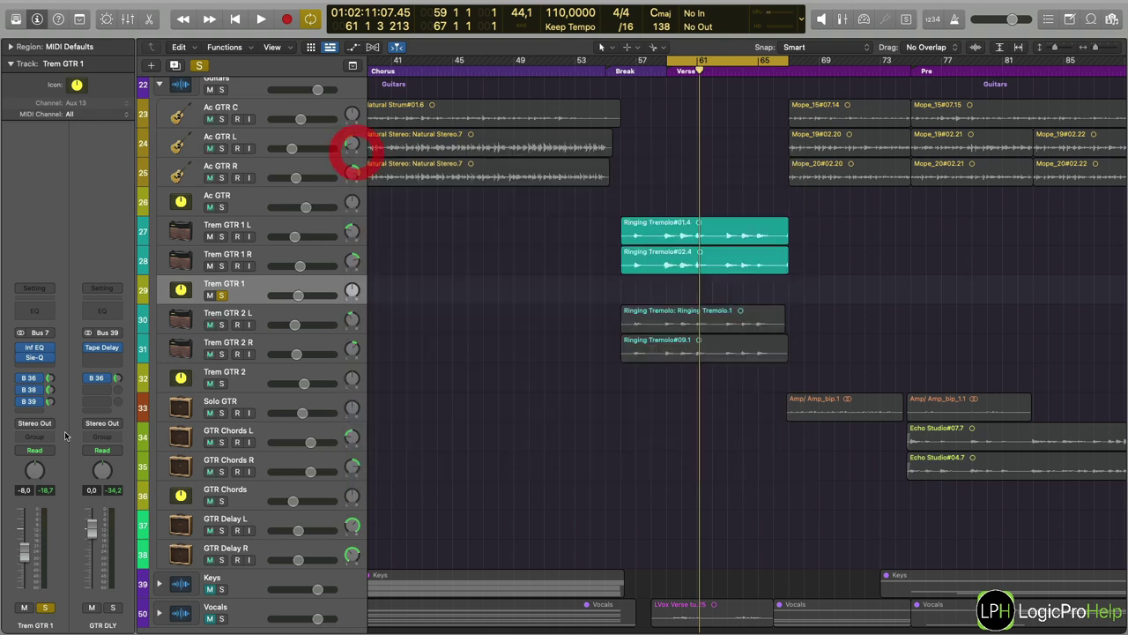
click(97, 378)
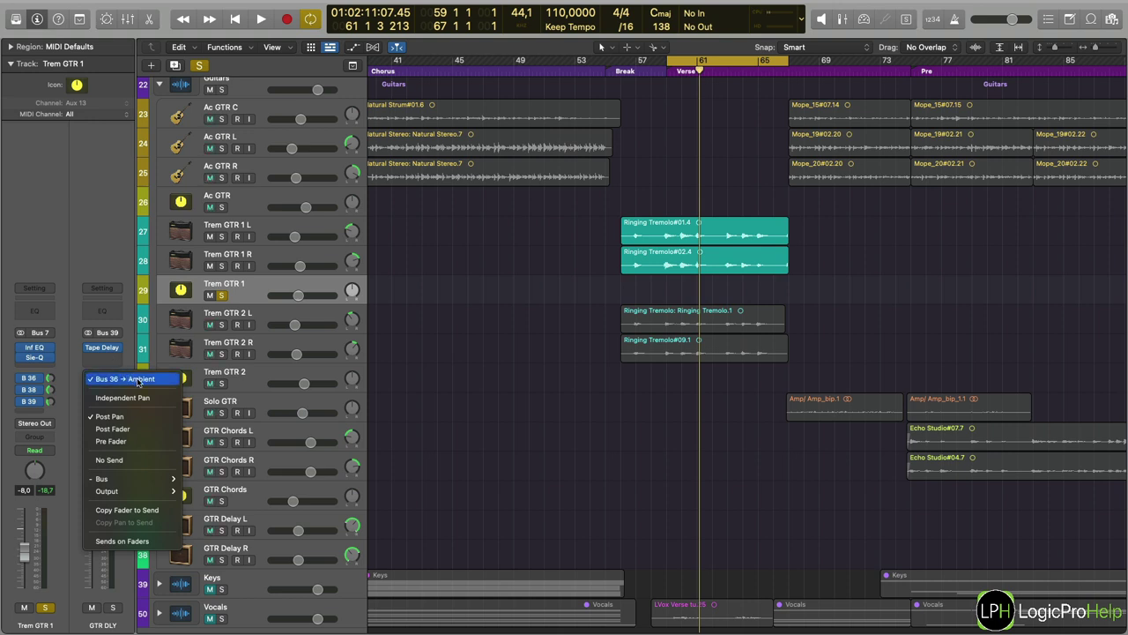
click(137, 379)
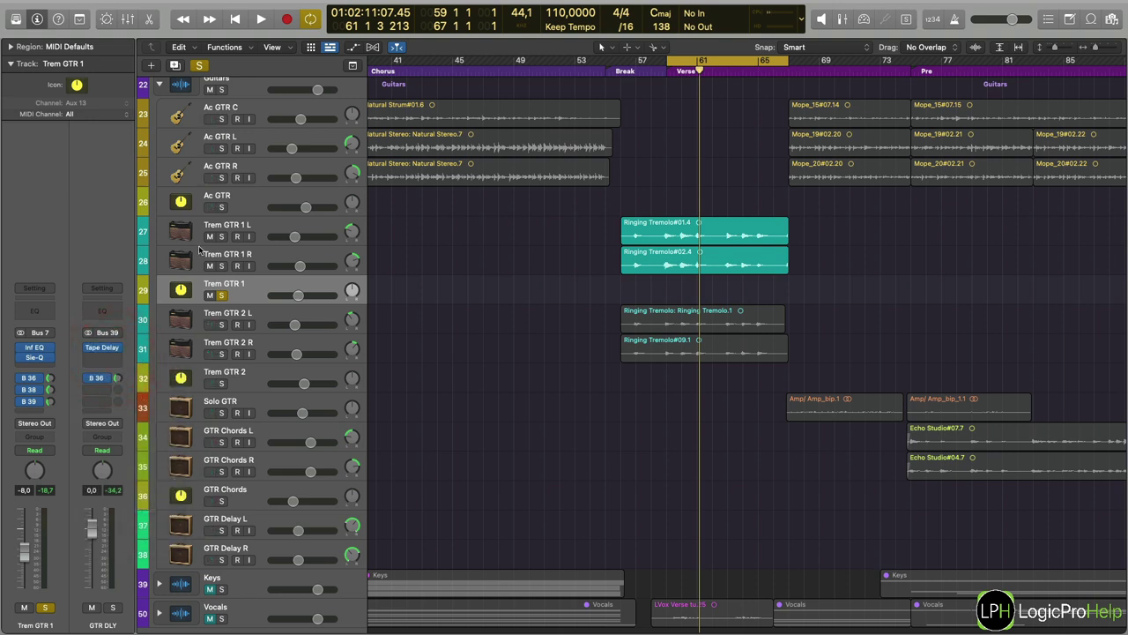
Show the mixer, find the GTR DLY channel and inspect its bus 36 send there.
scroll(199, 251, left, 2)
key(ctrl+Right)
scroll(552, 484, right, 10)
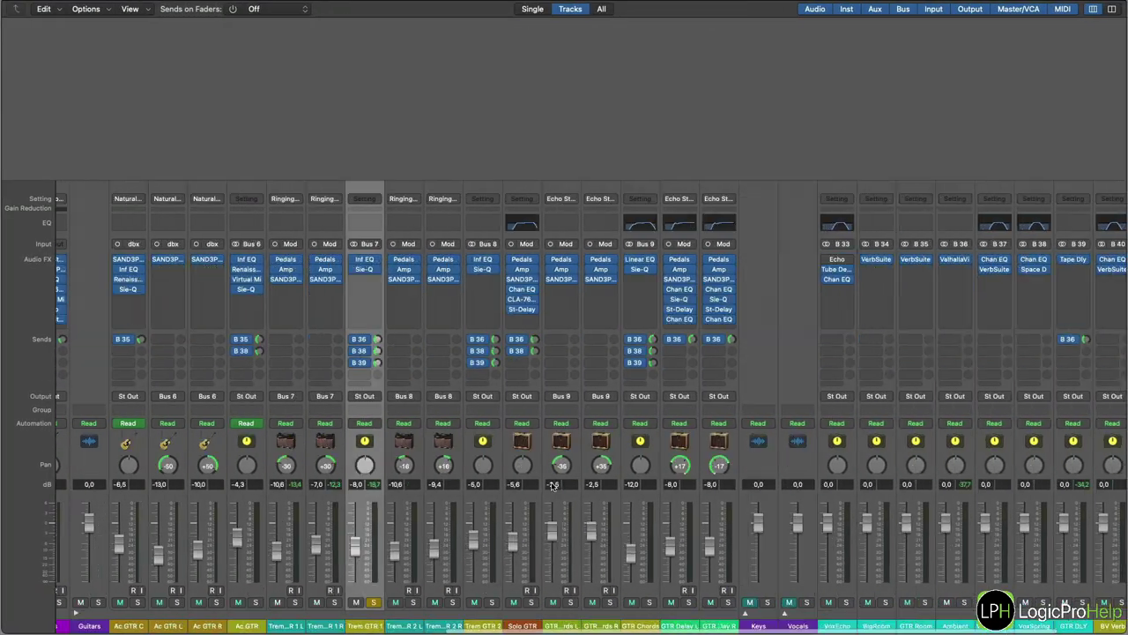
click(947, 621)
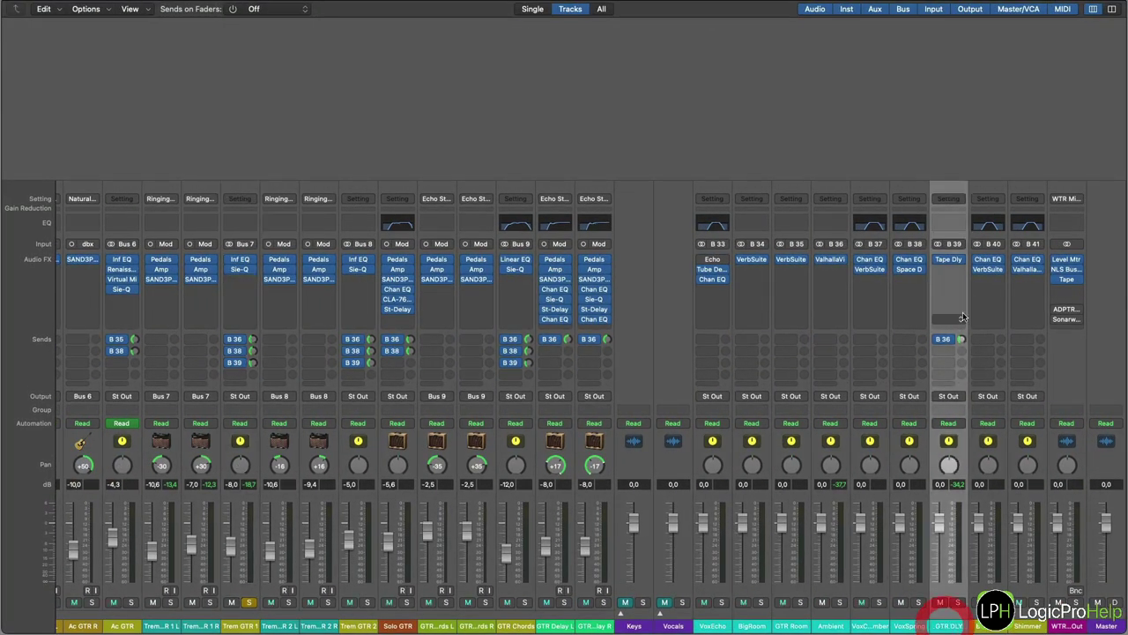
click(952, 342)
click(937, 295)
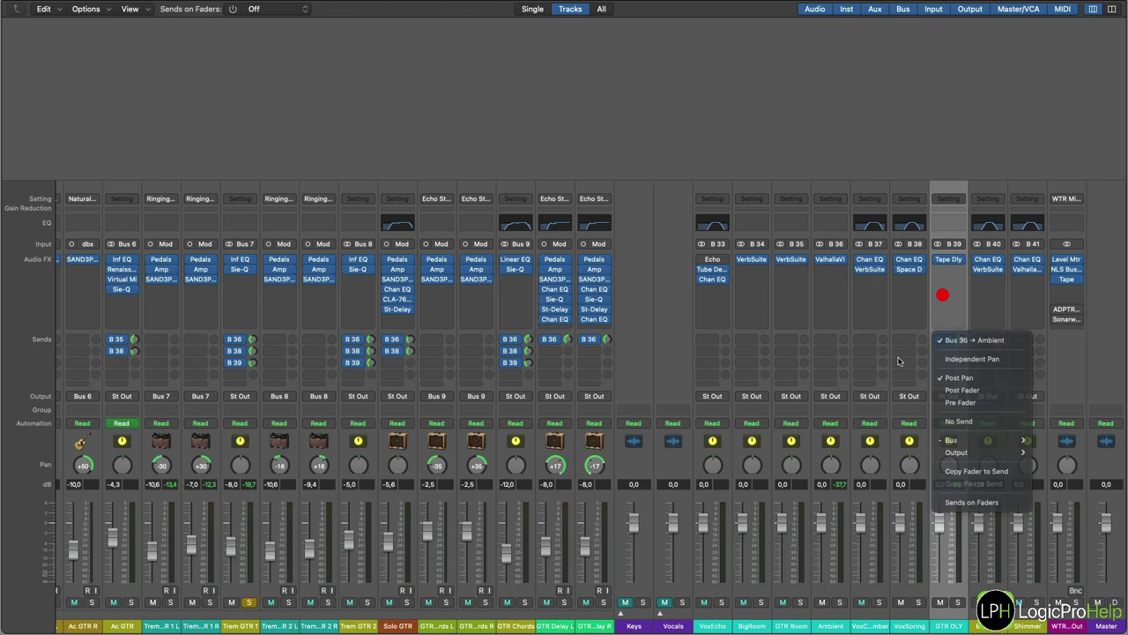
Select the Ambient channel and review its ValhallaVintageVerb settings, closing the plug-in window when done.
click(837, 623)
click(829, 259)
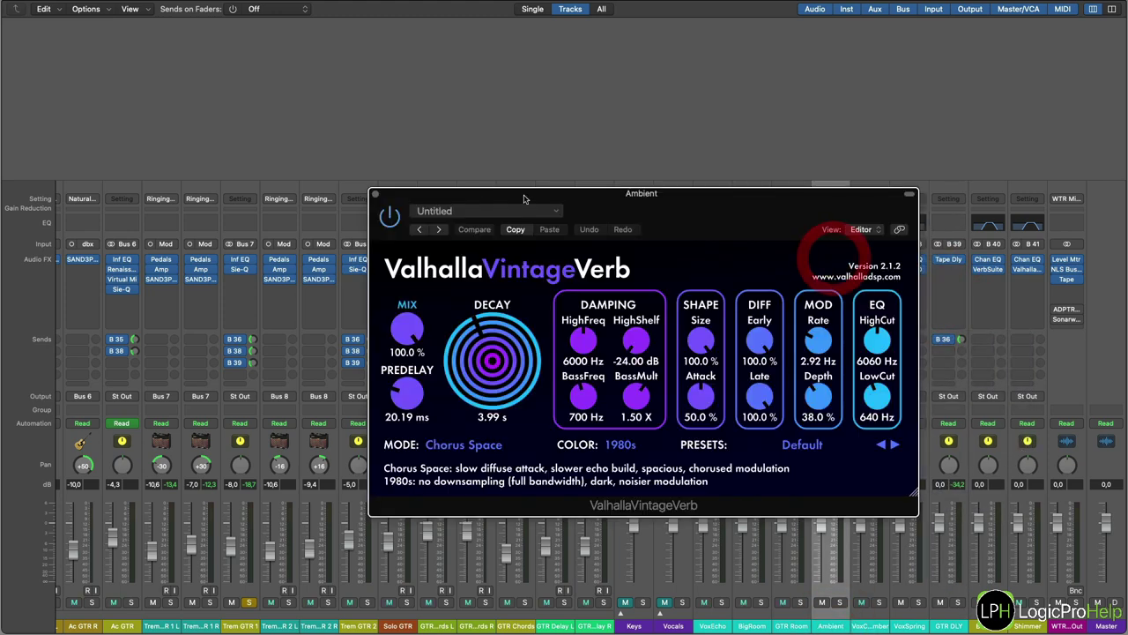
click(376, 194)
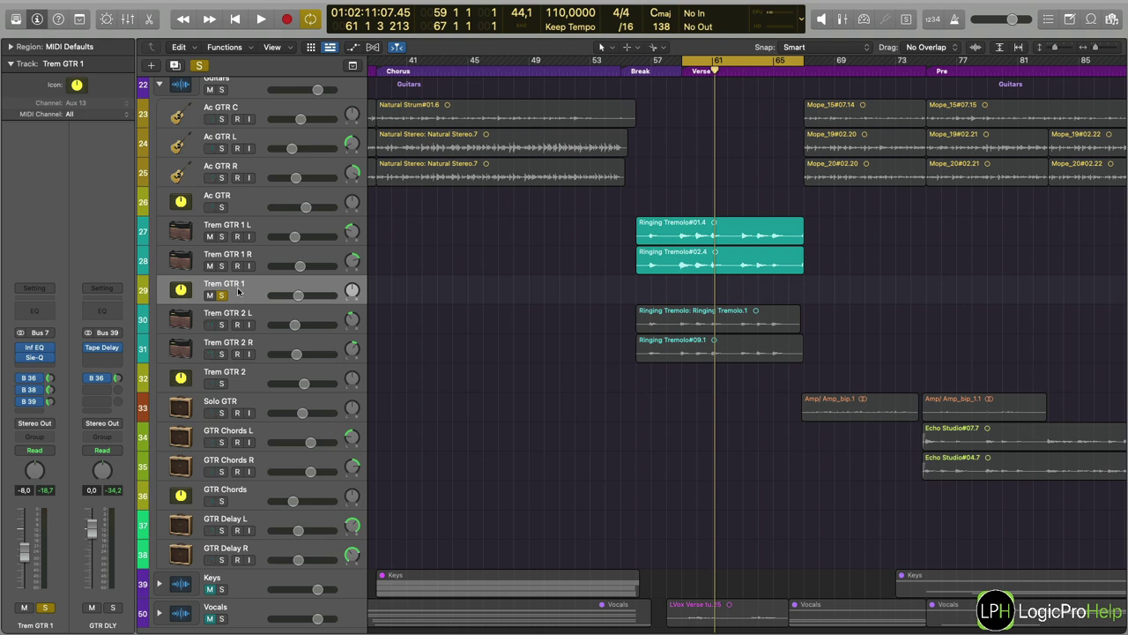
Audition the soloed Trem GTR 1 with its bus 36, 38 and 39 sends bypassed, ending with the sends switched back on.
key(space)
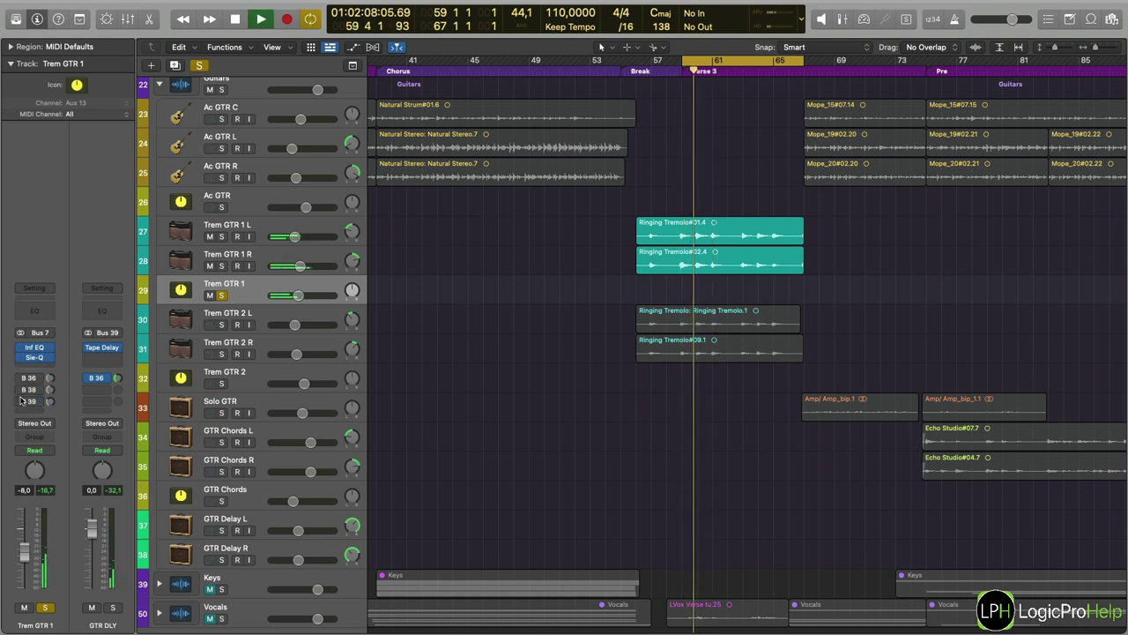
click(24, 401)
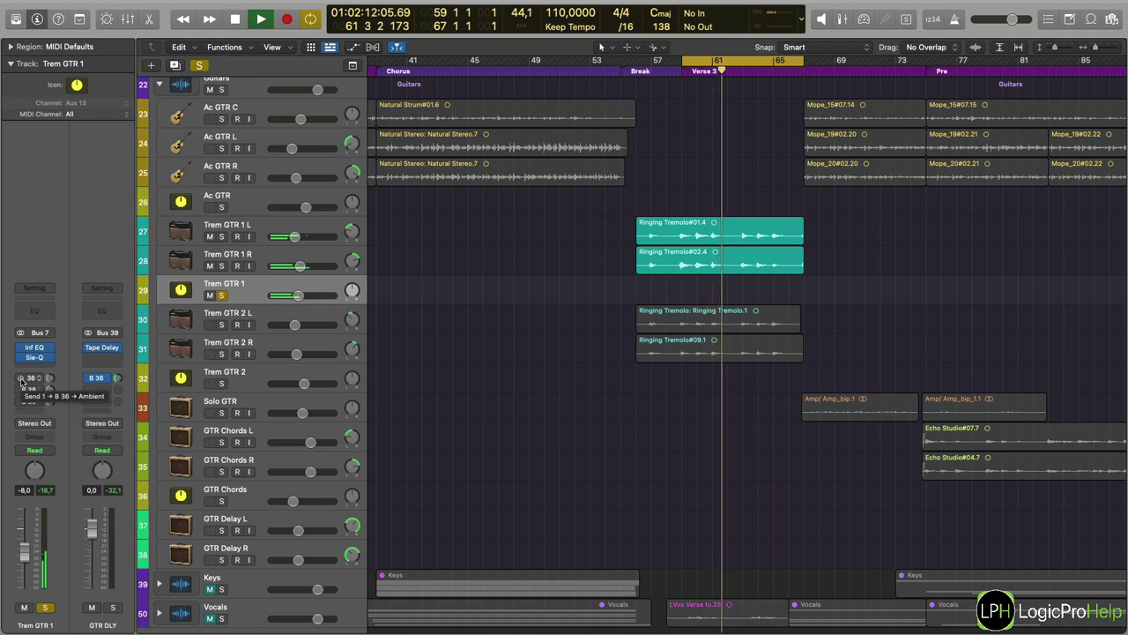
key(space)
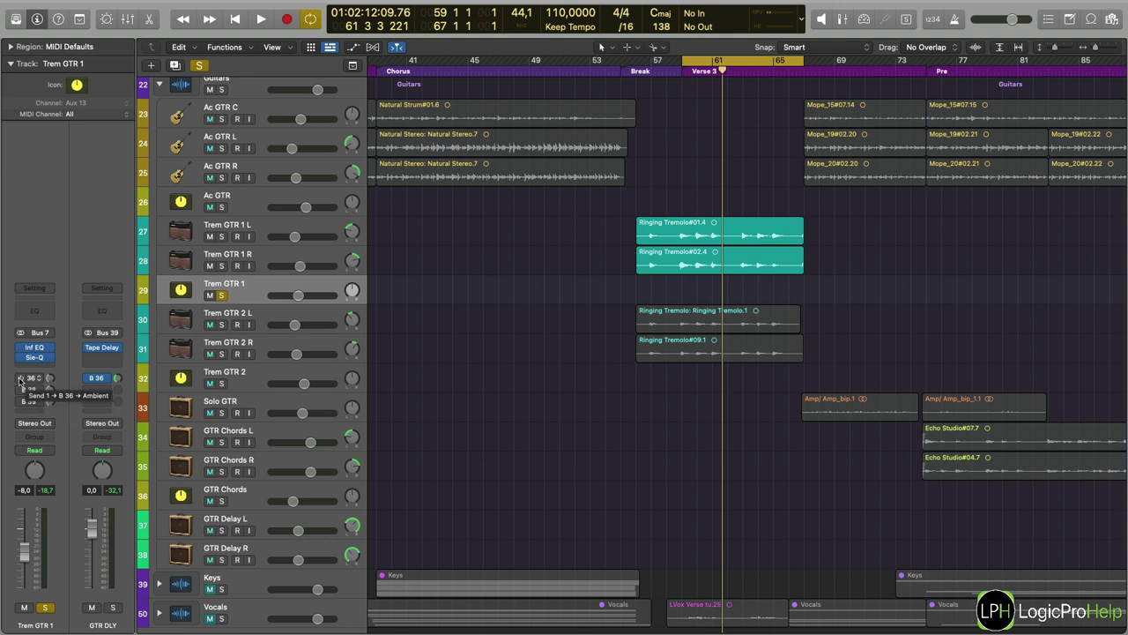
drag(21, 379, 21, 404)
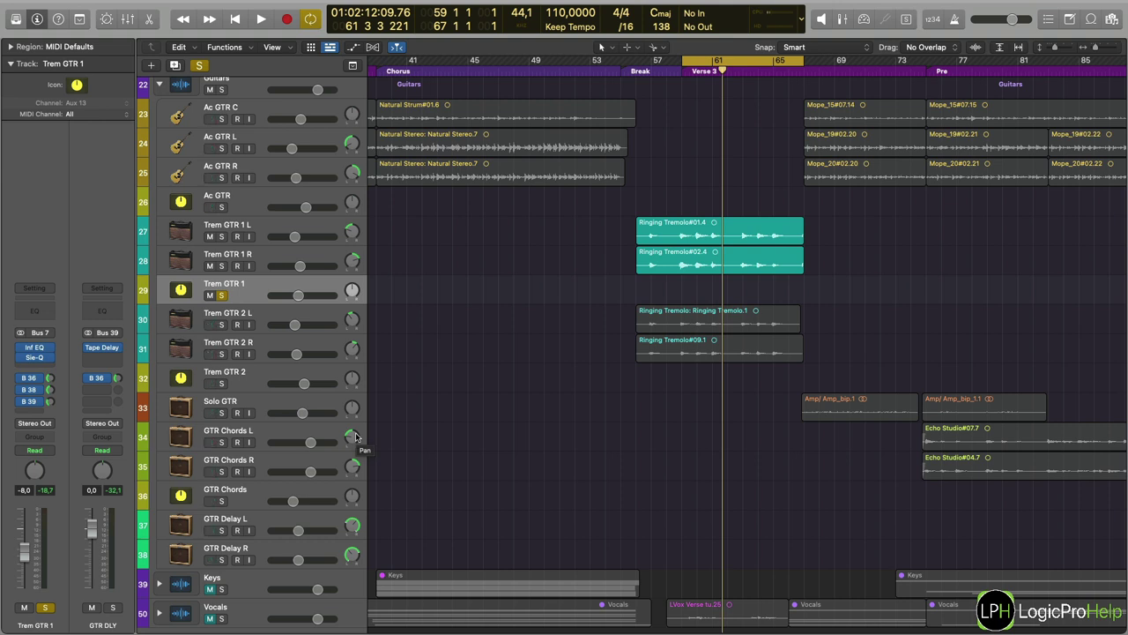
Audition Trem GTR 1 with all three sends active and finish by turning off its solo.
key(space)
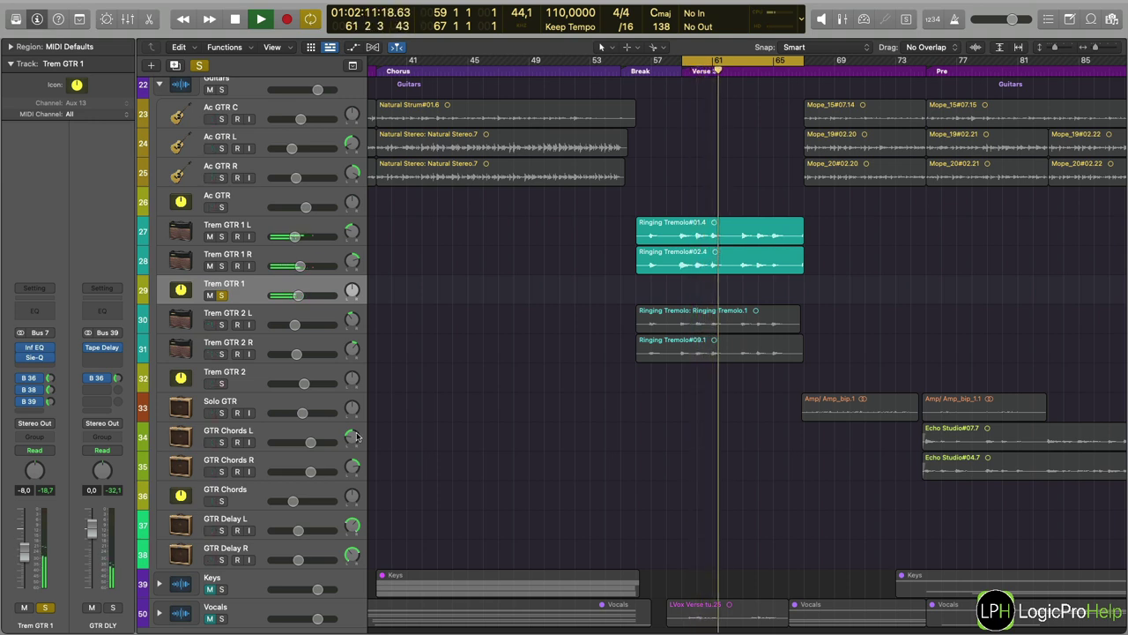
key(space)
click(222, 296)
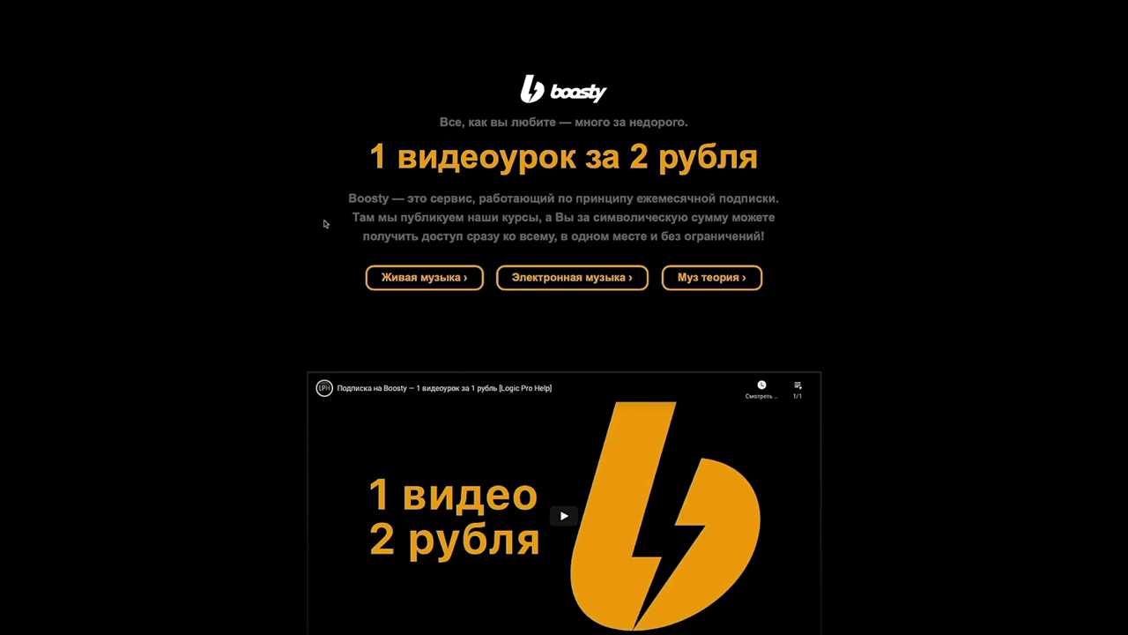
On the Boosty promo web page, go to the "Живая музыка" tariff and review its course list.
click(423, 278)
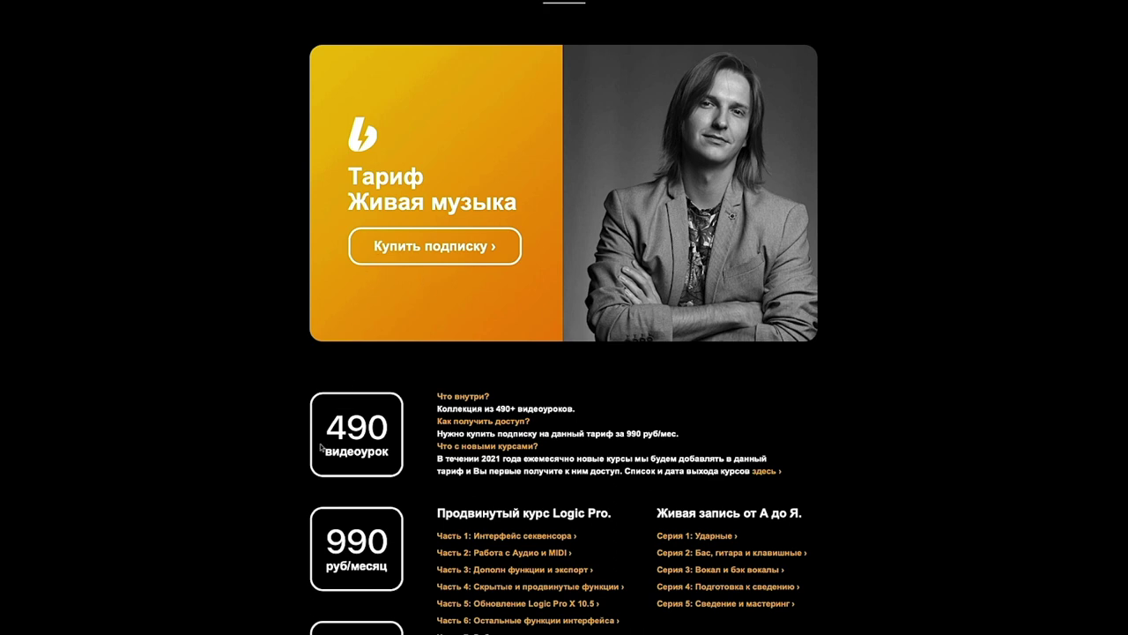
scroll(400, 456, down, 3)
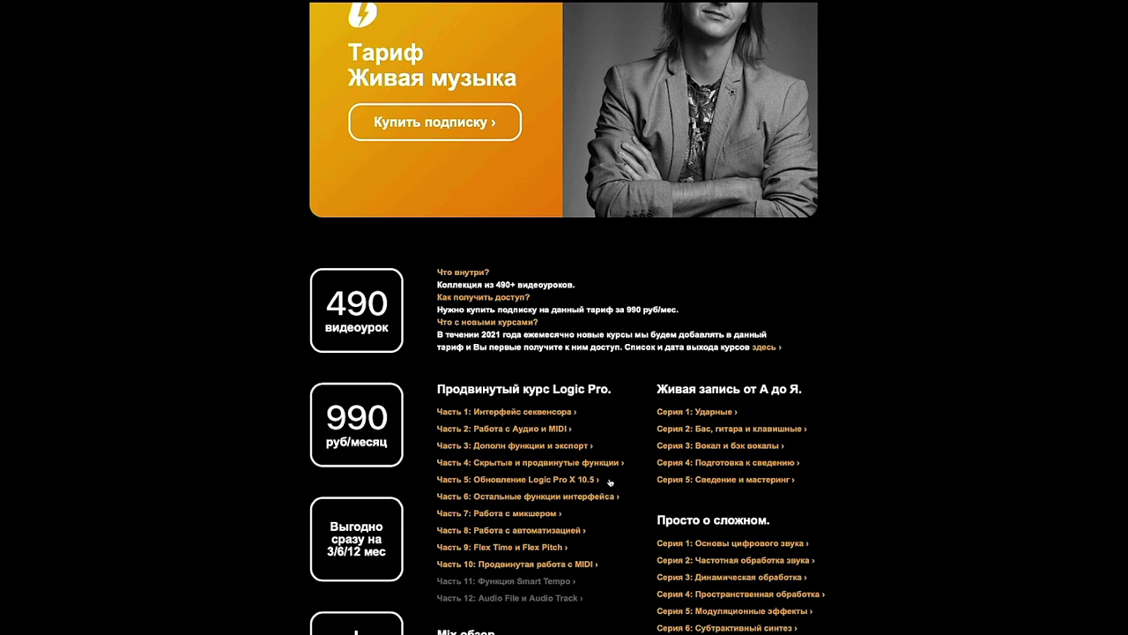
scroll(610, 481, down, 3)
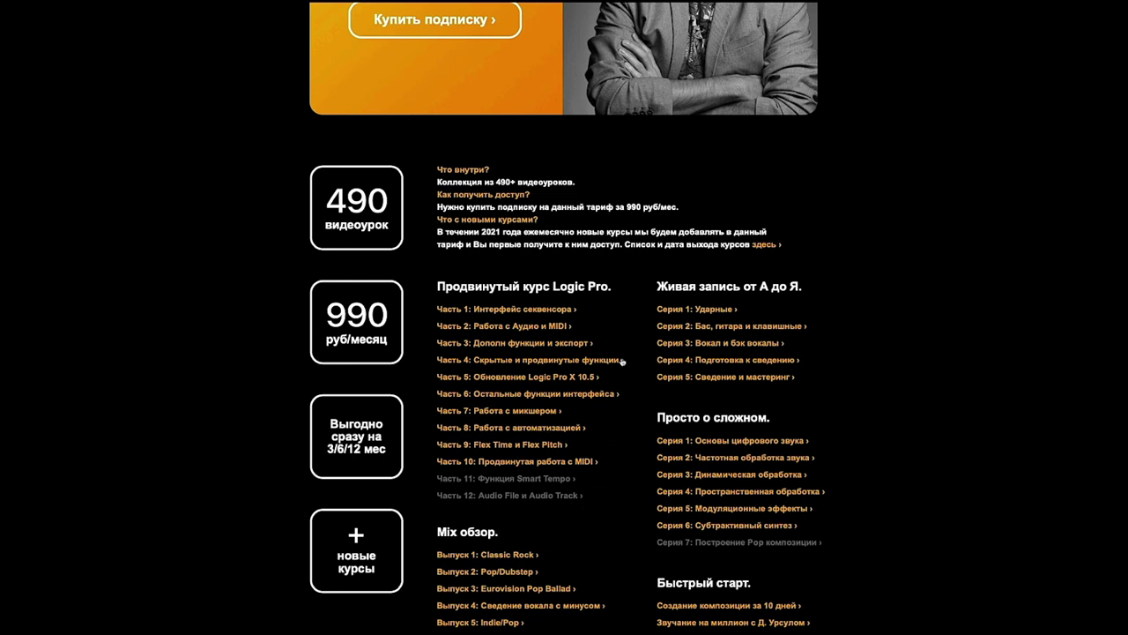
scroll(605, 342, up, 6)
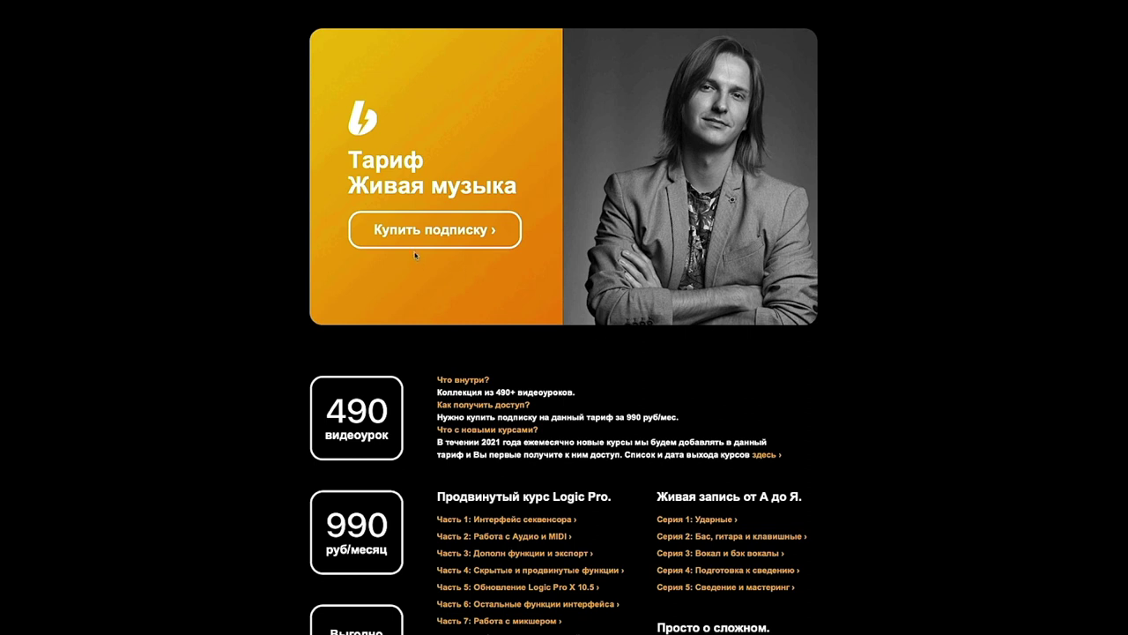
Open the "Живая музыка" subscription page, review the course collection and dismiss the gift notice.
click(433, 231)
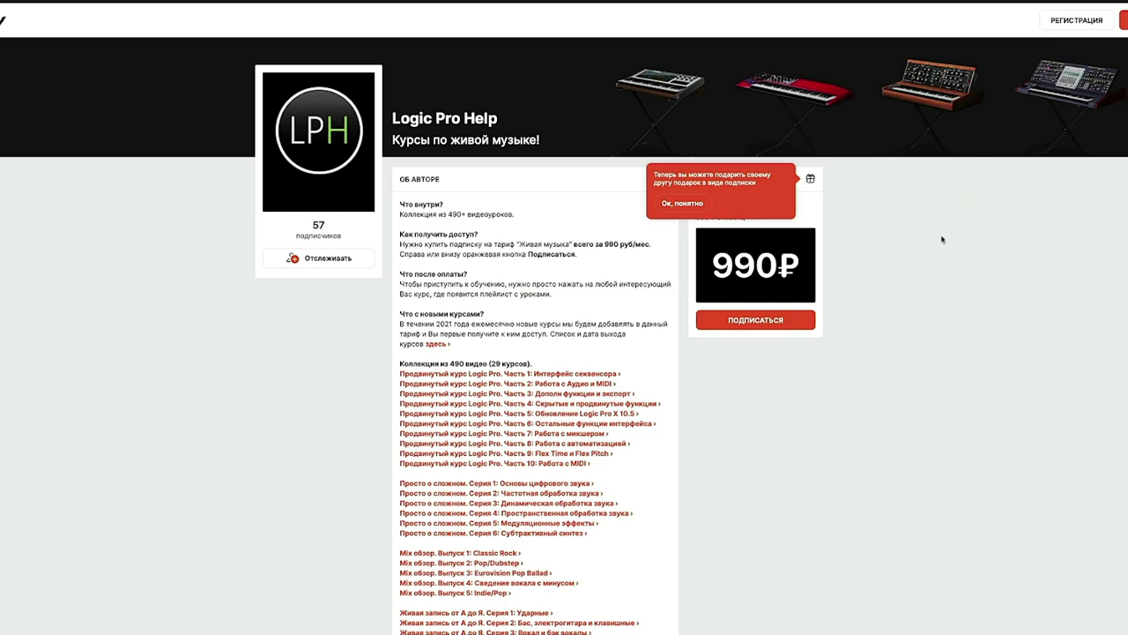
scroll(941, 239, down, 1)
scroll(443, 278, down, 1)
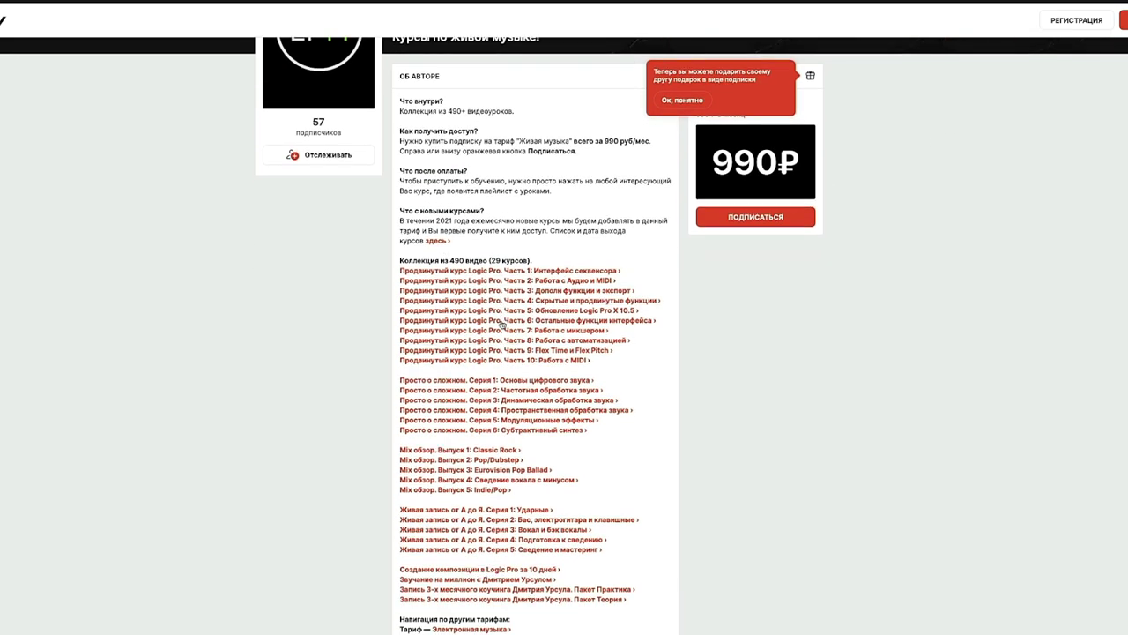
click(678, 109)
scroll(678, 108, up, 2)
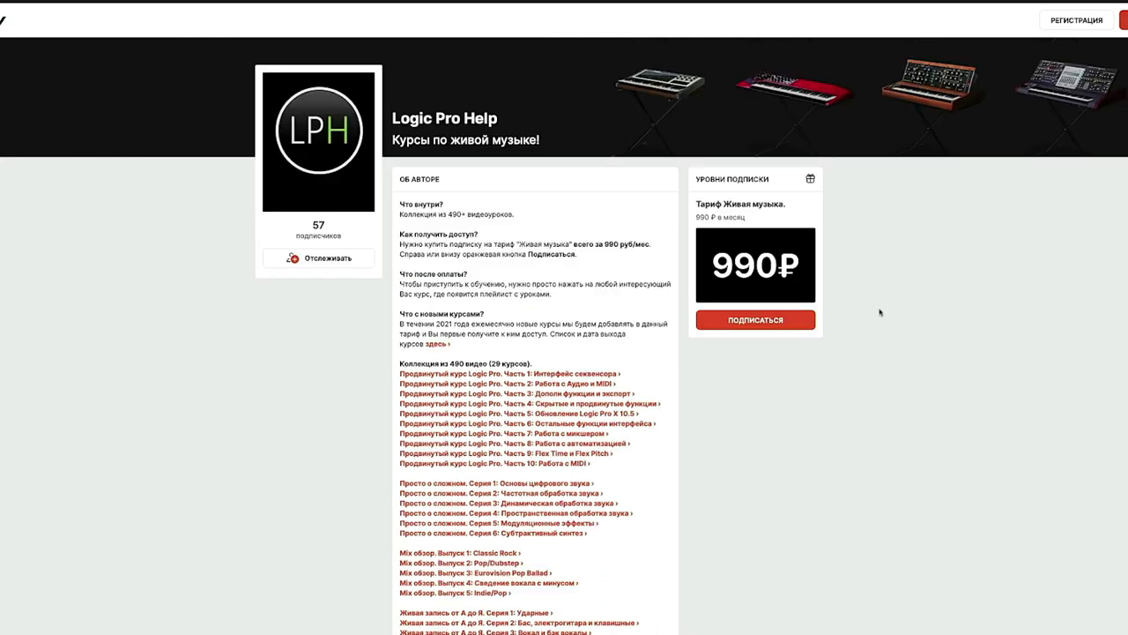
Start subscribing to the "Живая музыка" tariff and sign in through the VK social network.
click(783, 322)
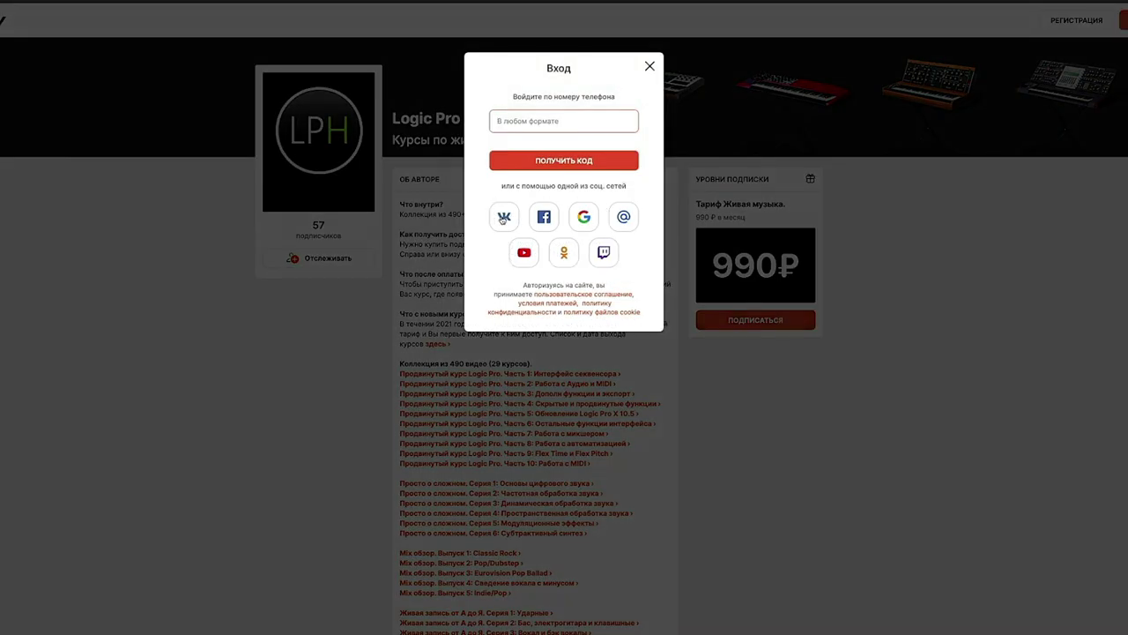
click(504, 218)
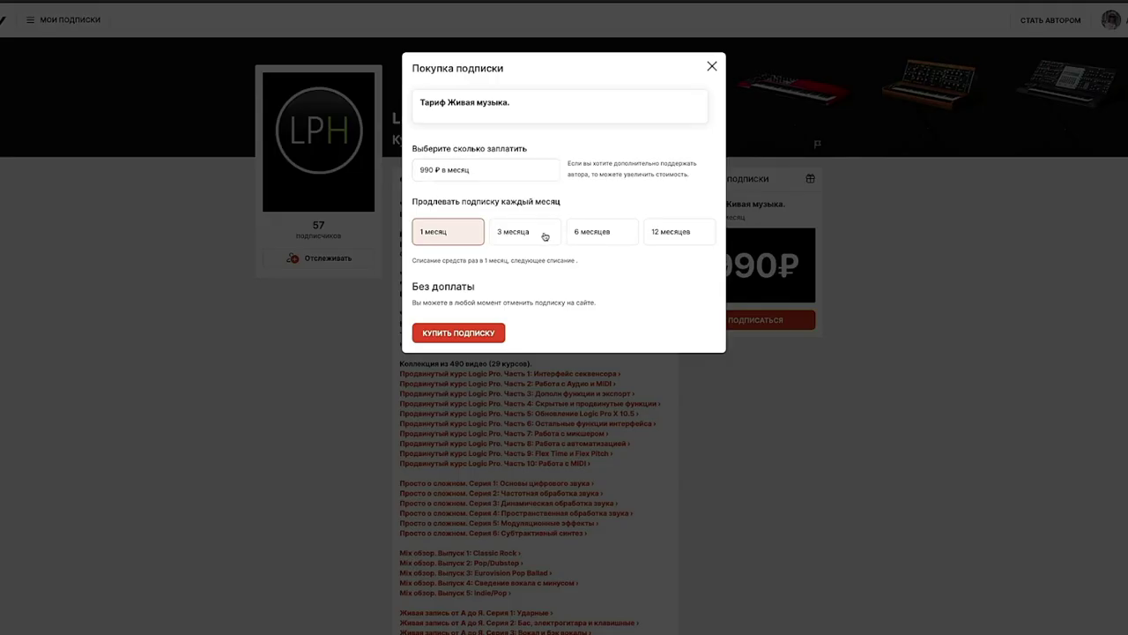
Try the 3- and 6-month renewal periods, settle on 12 months and buy the subscription.
click(540, 237)
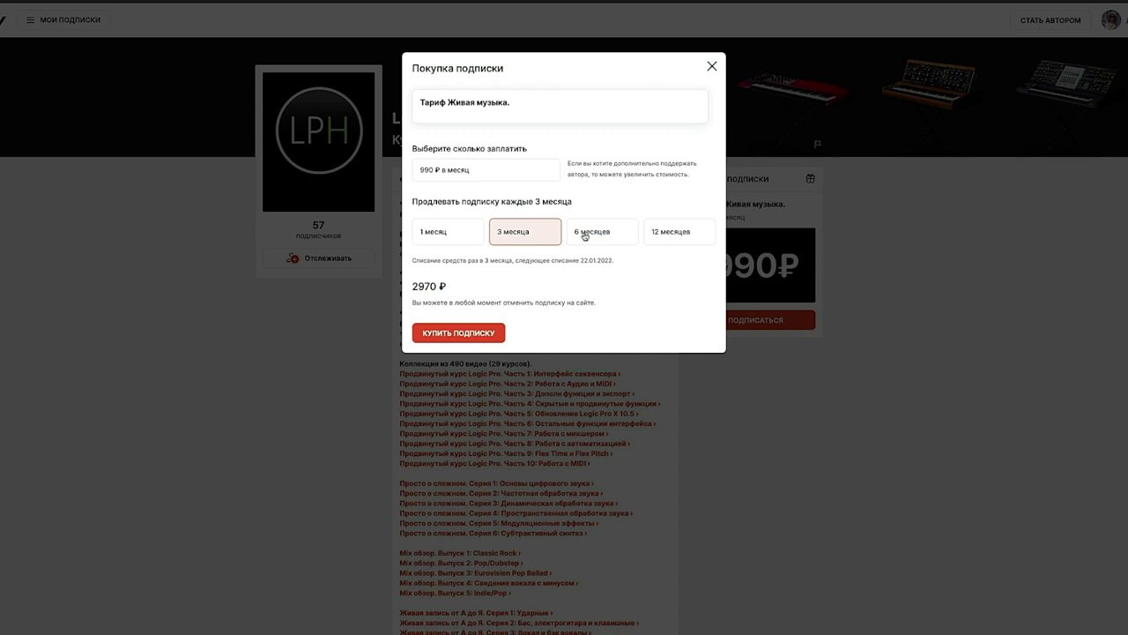
click(585, 236)
click(657, 237)
click(445, 333)
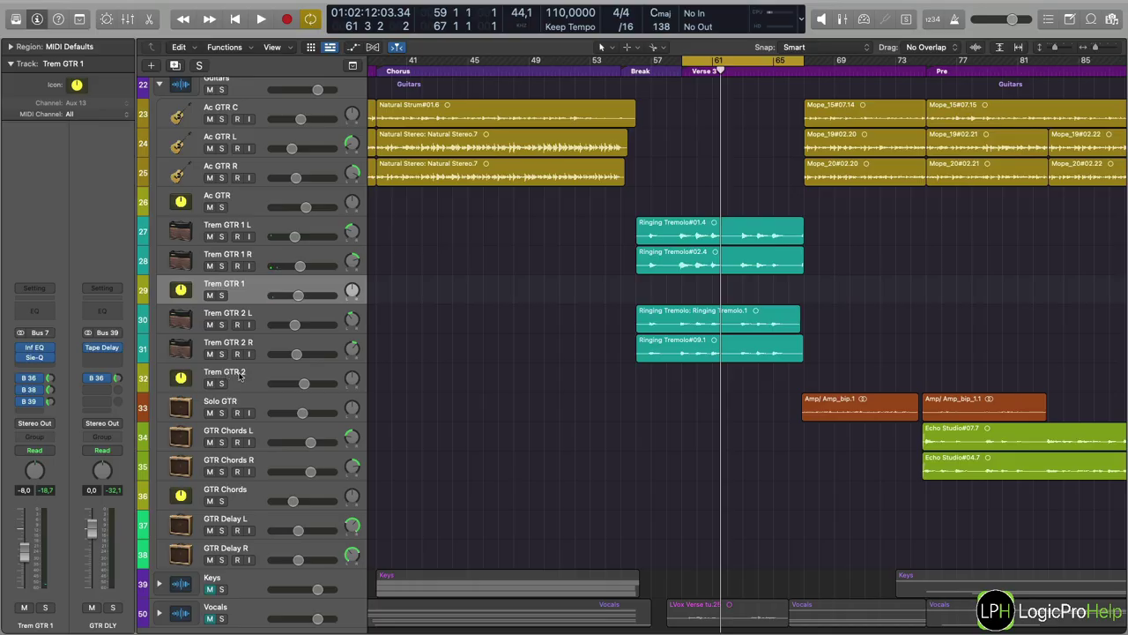
Switch to Logic Pro and solo the Trem GTR 2 bus track.
click(224, 377)
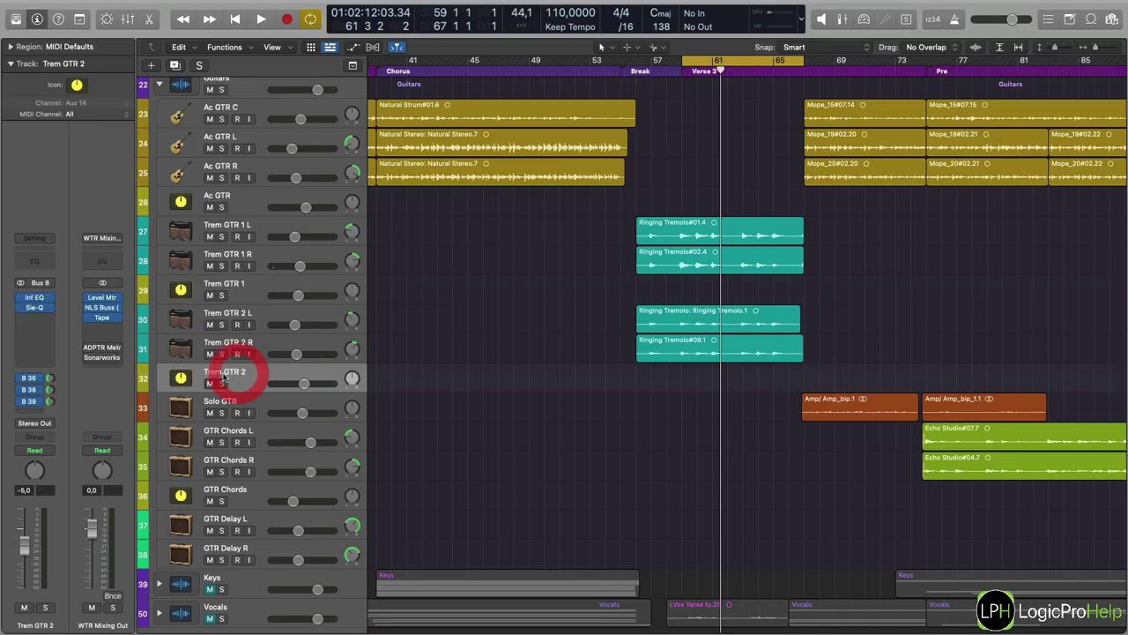
click(221, 383)
Inspect the Trem GTR 2 L and R channel strips, including the Amp Designer settings on Trem GTR 2 L.
click(258, 310)
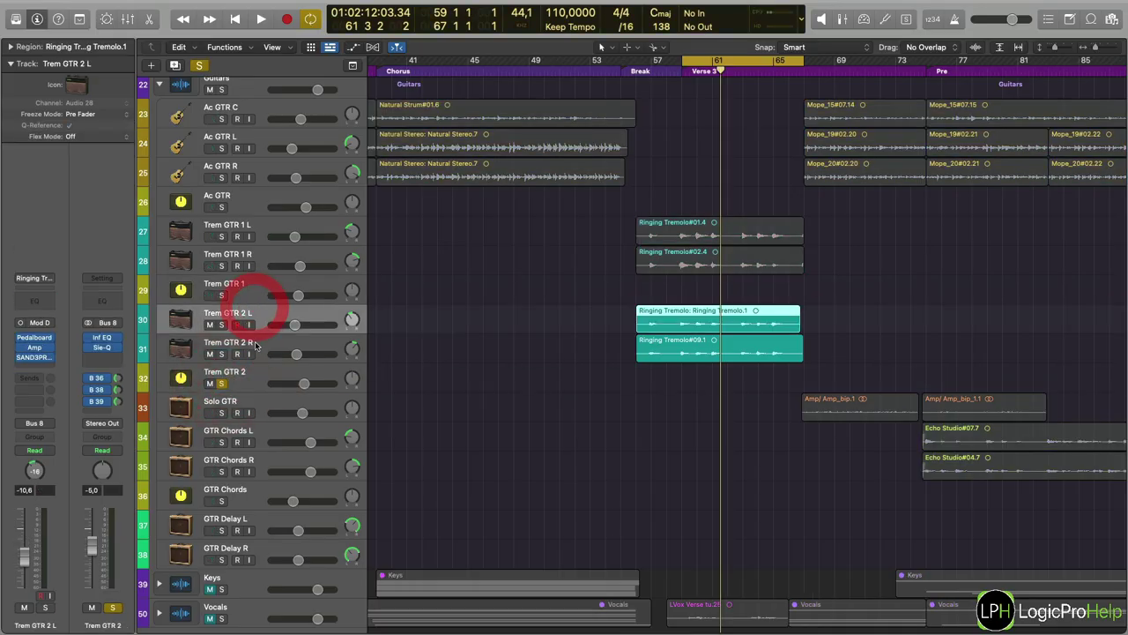
click(257, 343)
click(260, 312)
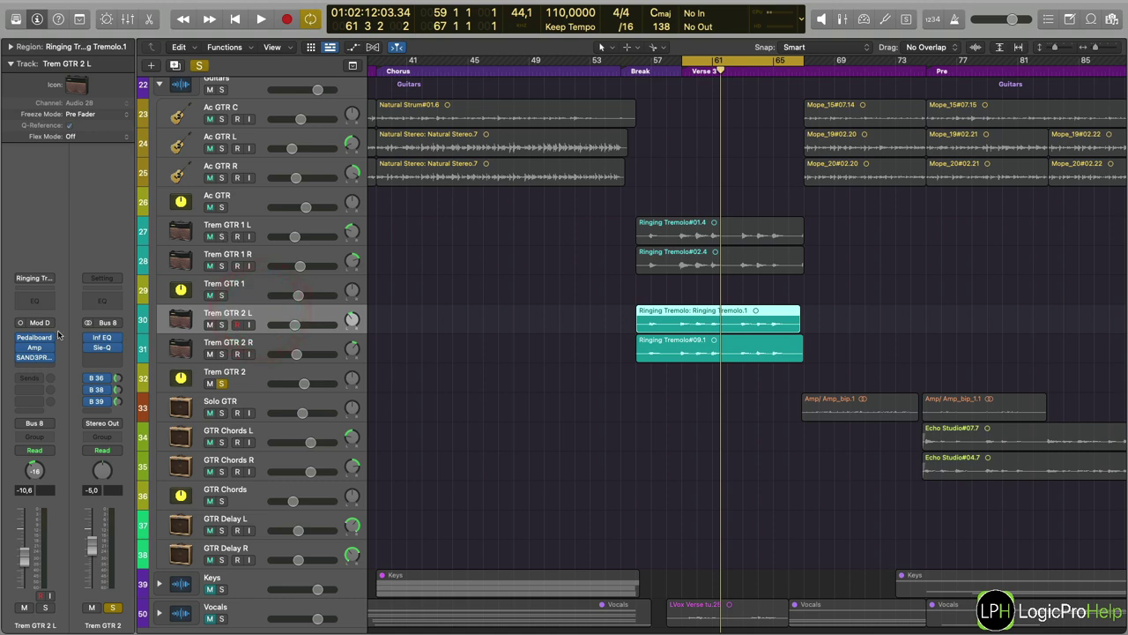
click(35, 347)
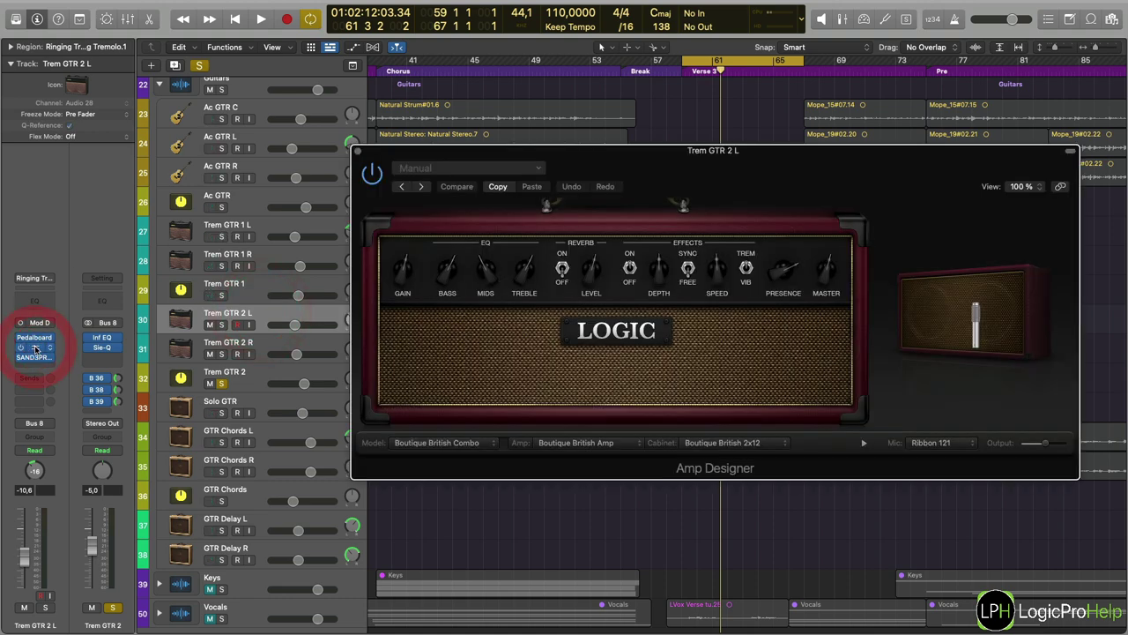
click(34, 347)
click(271, 342)
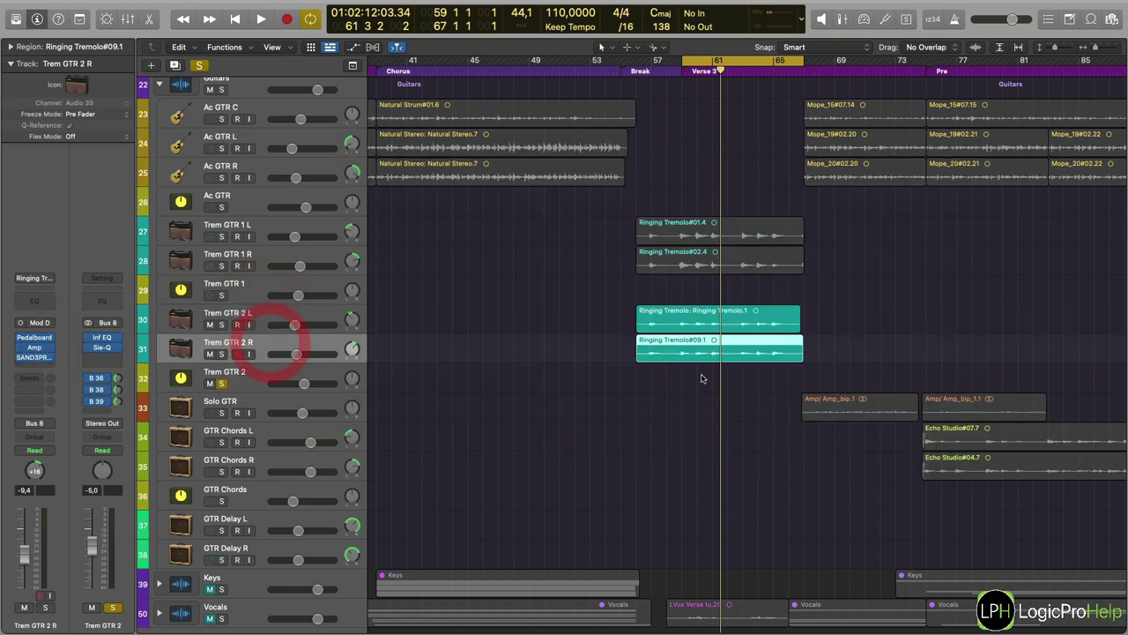
Select both Trem GTR 2 regions, then audition the soloed Trem GTR 2 bus in the verse loop.
drag(599, 322, 793, 357)
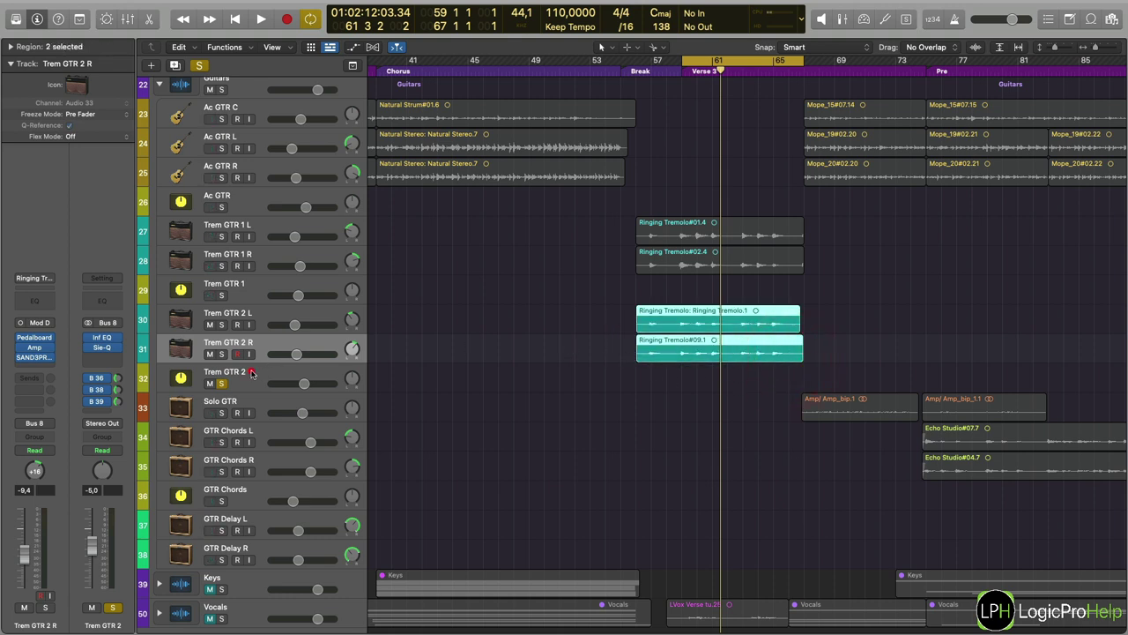
click(251, 372)
key(space)
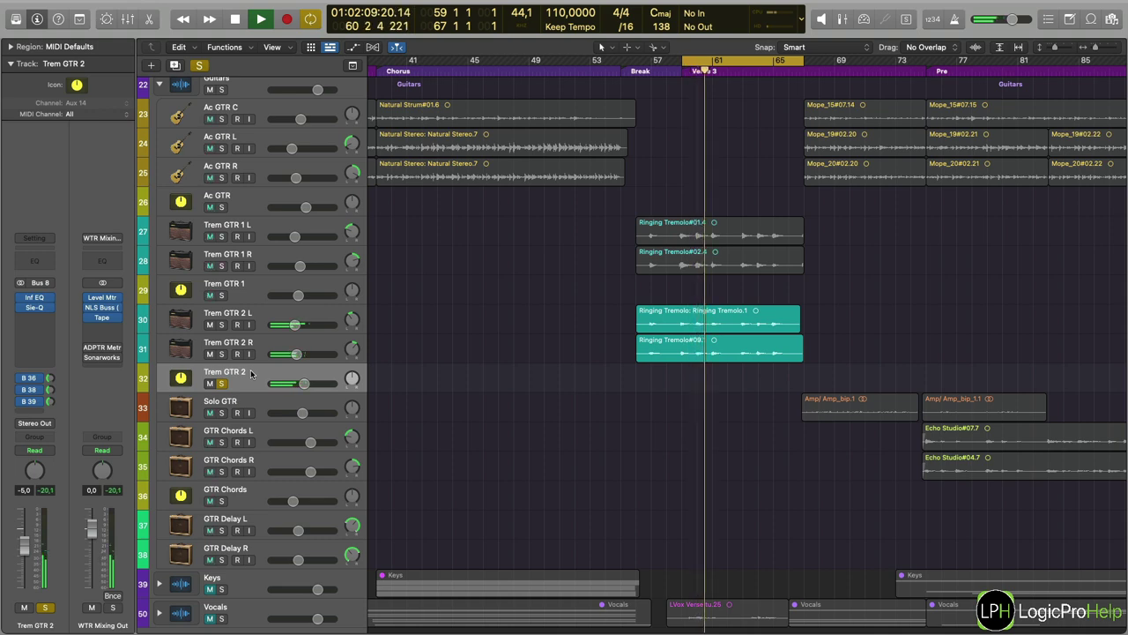
Open the Infinity EQ on the Trem GTR 2 bus and examine its low-cut band against the playing signal.
click(35, 300)
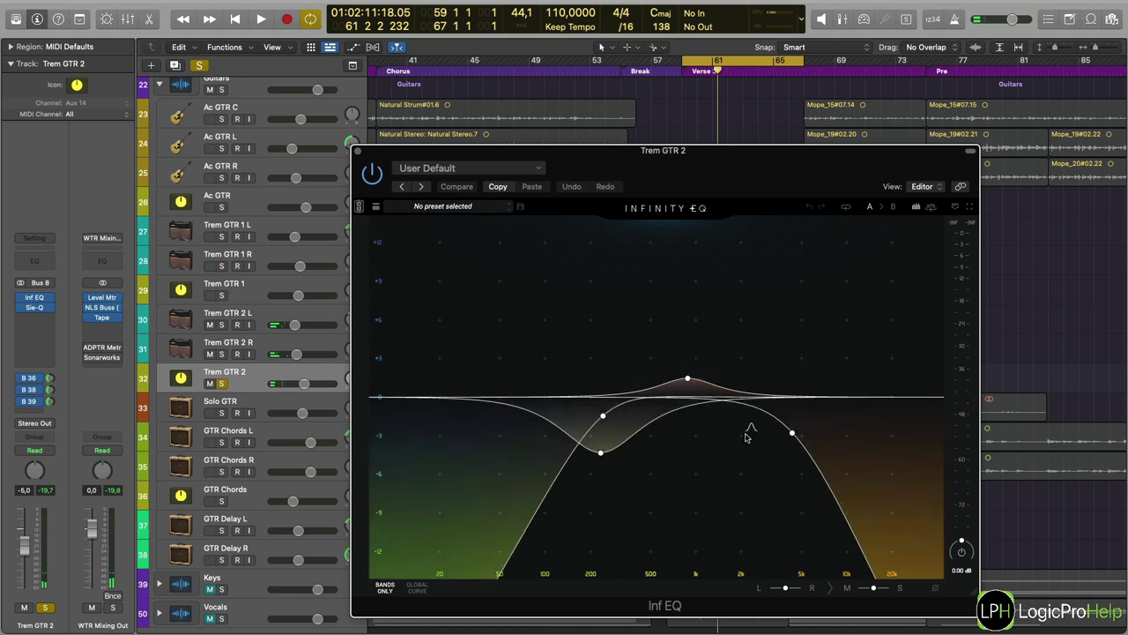
key(space)
mouse_move(602, 419)
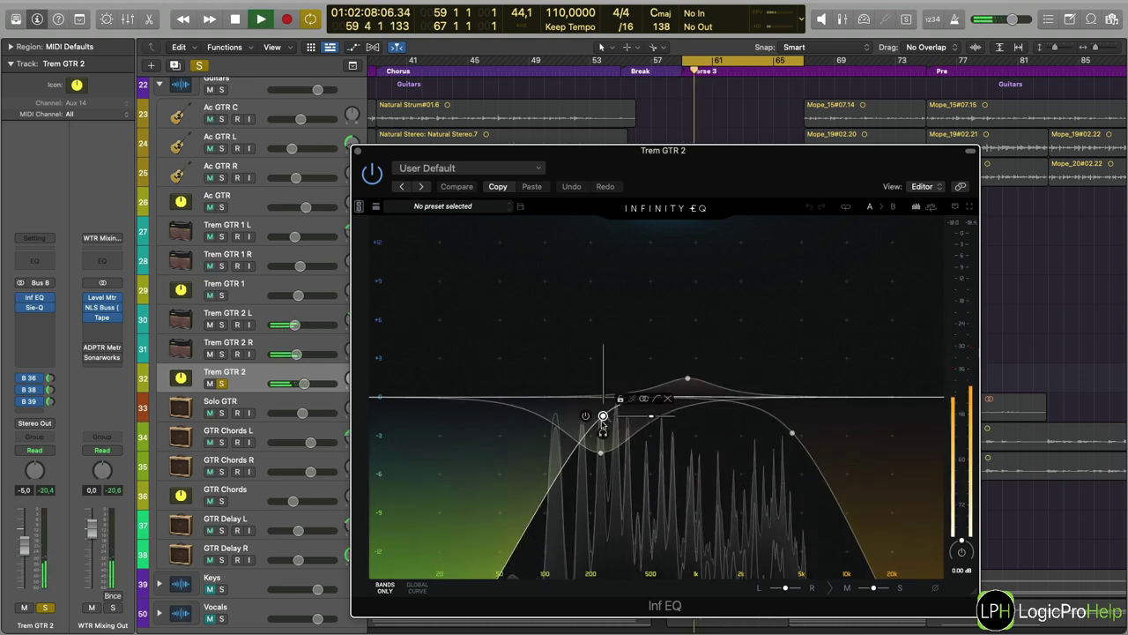
key(space)
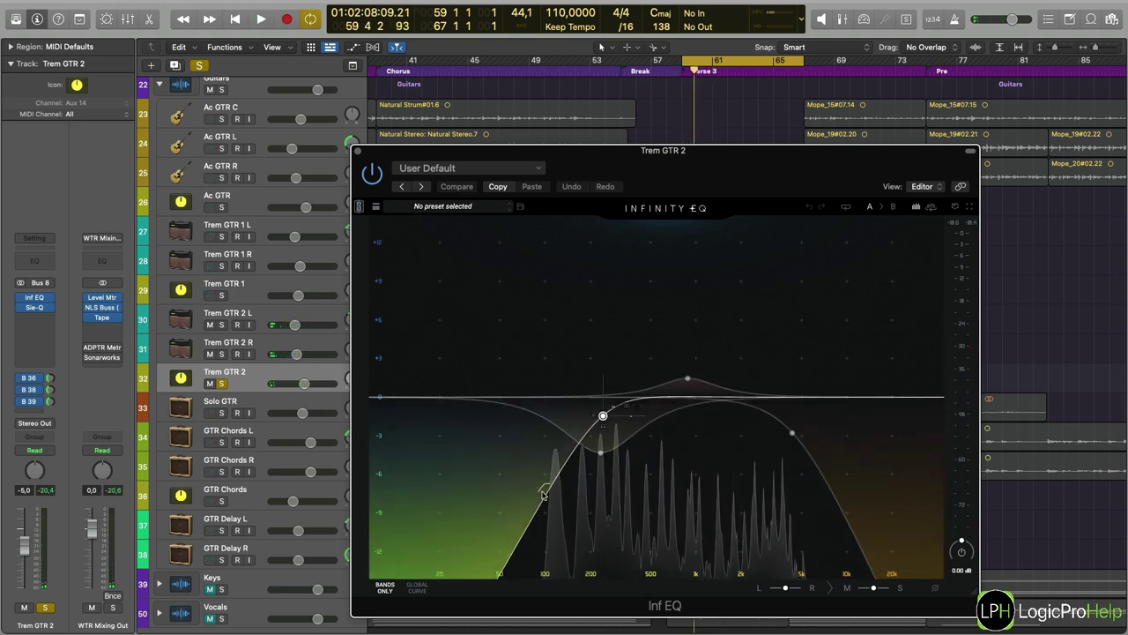
Examine the high-cut and mid-boost bands of the Infinity EQ on the Trem GTR 2 bus, and inspect its Sie-Q settings.
click(793, 433)
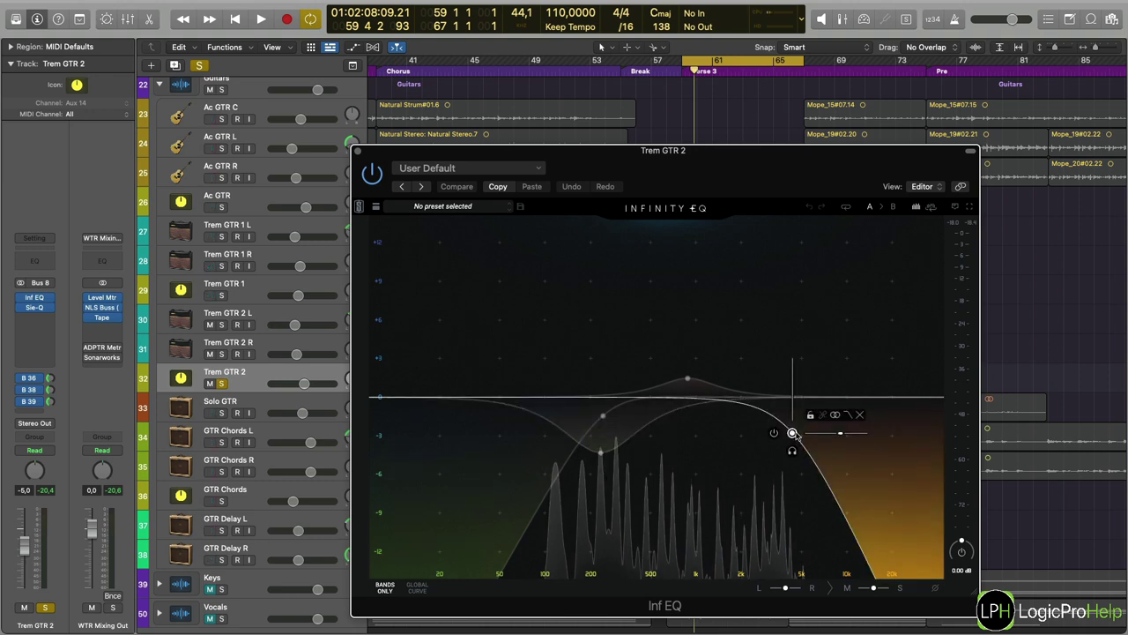
click(688, 380)
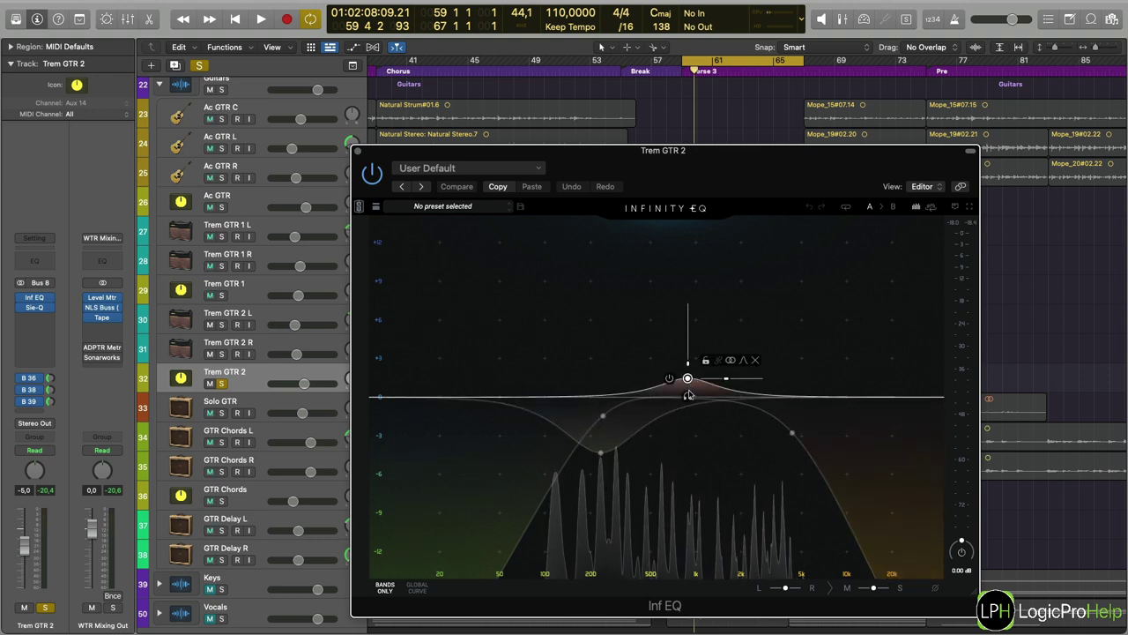
click(613, 342)
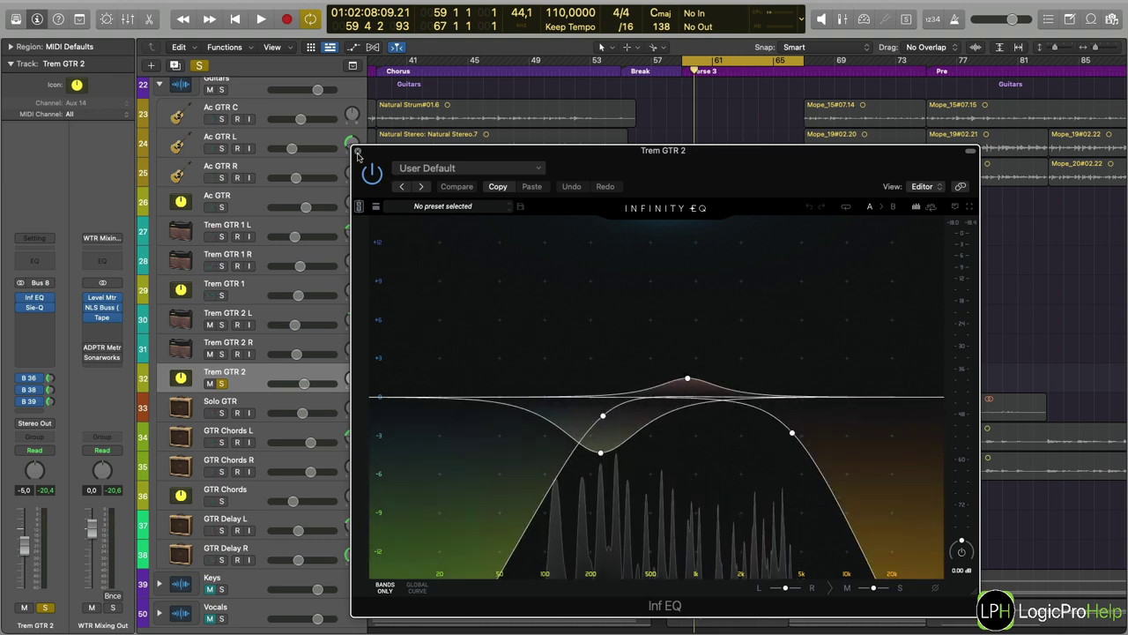
click(358, 153)
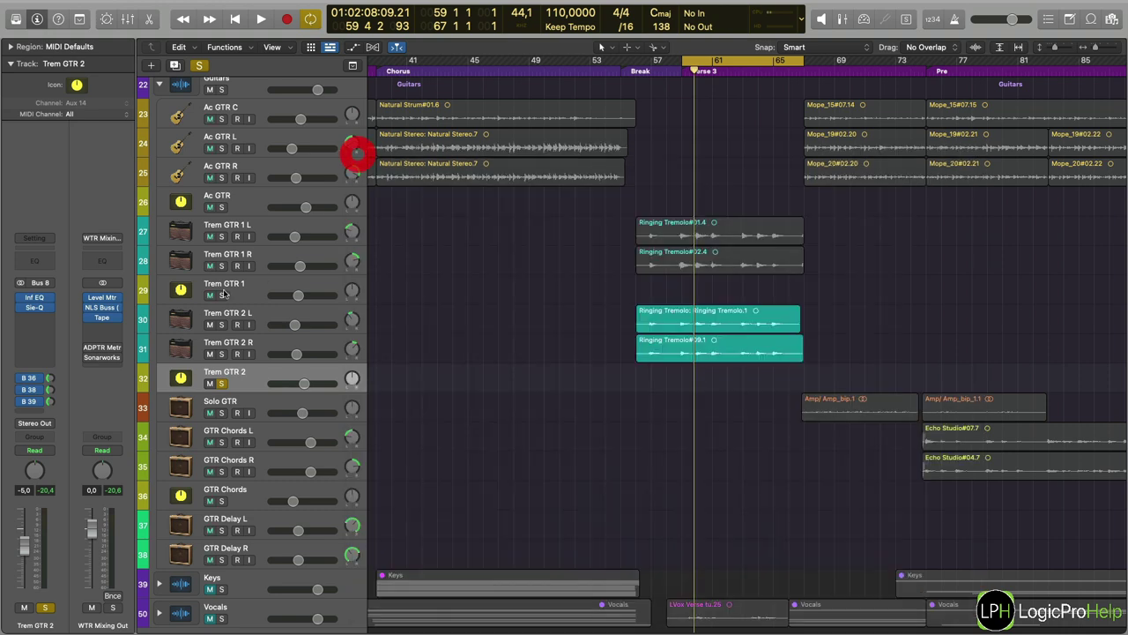
click(33, 309)
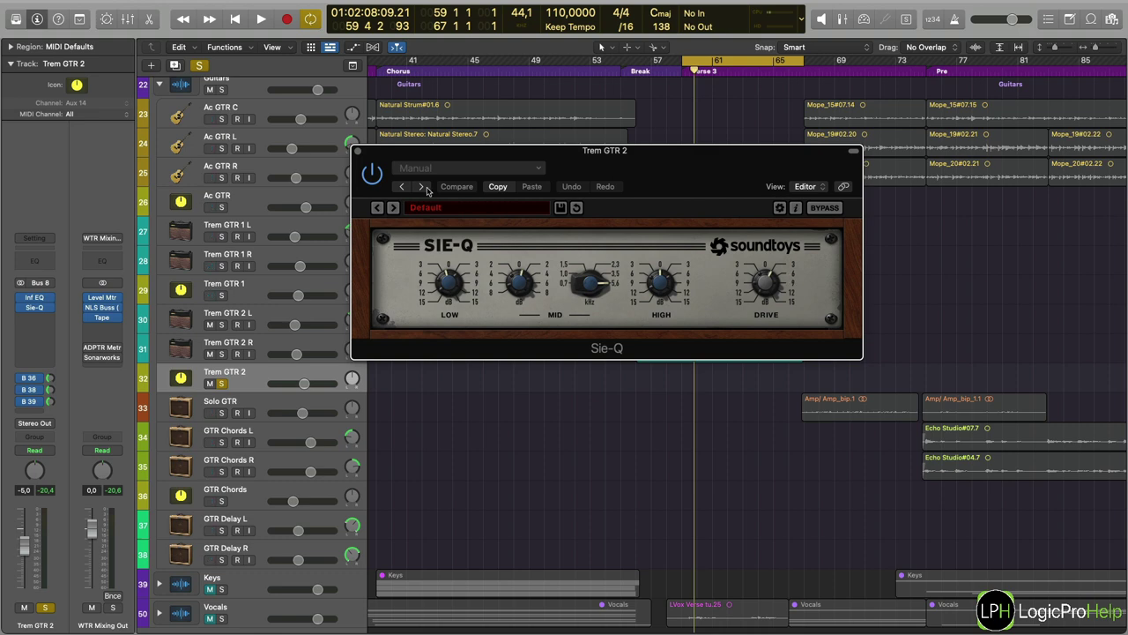
click(357, 152)
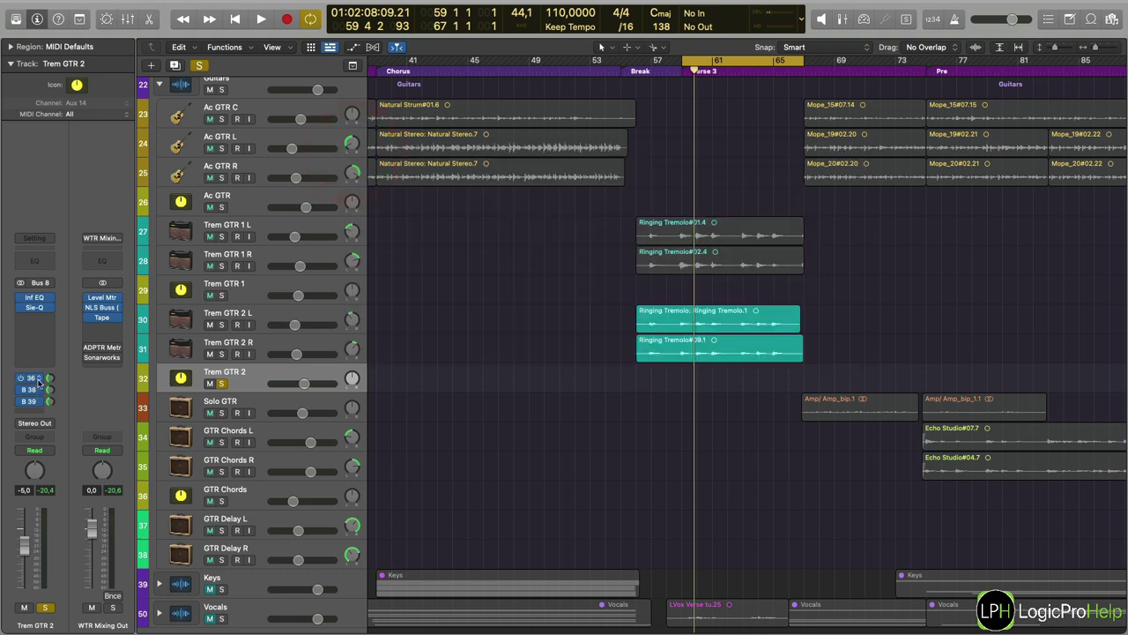
Check which aux channels the Trem GTR 2 sends to buses 36, 38 and 39 feed, and briefly play the soloed bus.
click(38, 379)
click(84, 351)
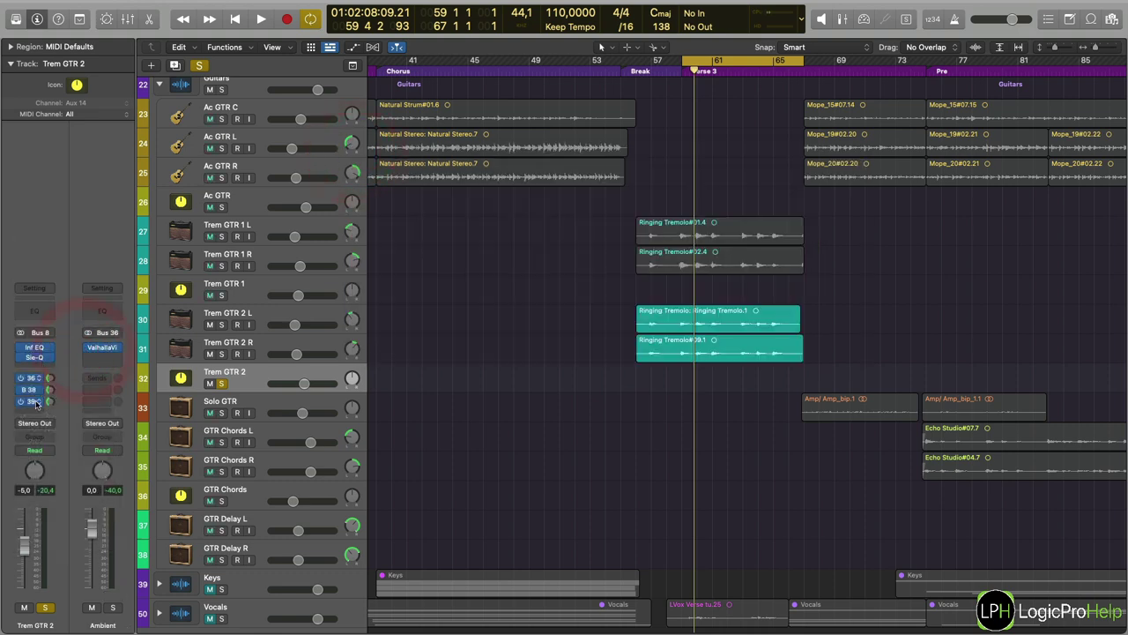
click(34, 388)
click(59, 355)
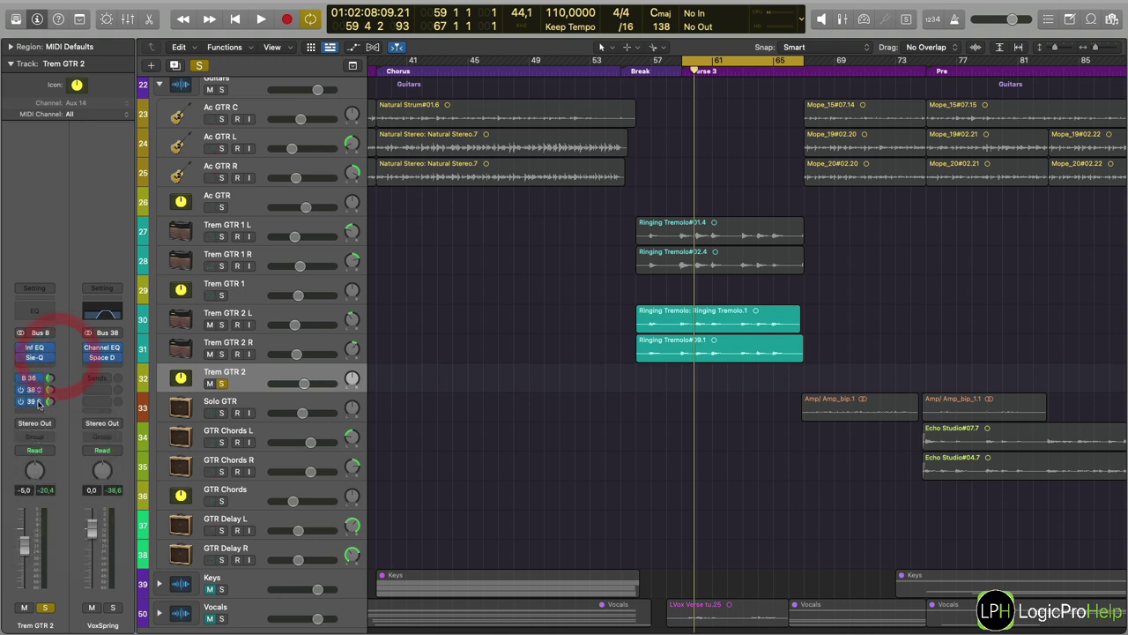
click(30, 401)
key(space)
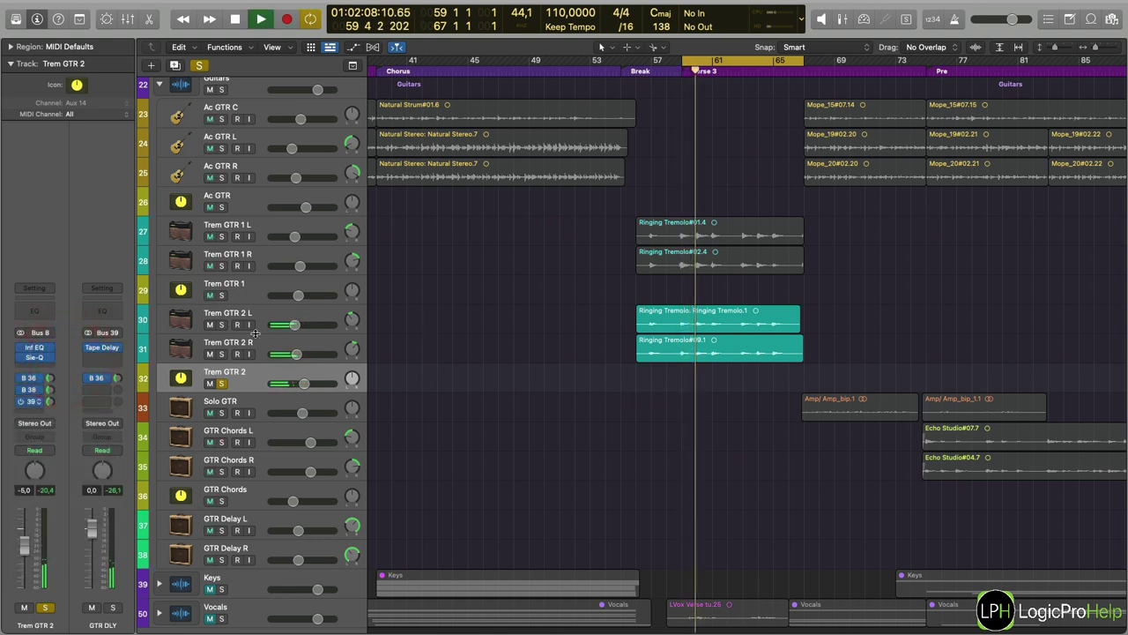
key(space)
Solo the Trem GTR 1 bus alongside Trem GTR 2 and audition both tremolo pairs together in the verse loop.
click(221, 295)
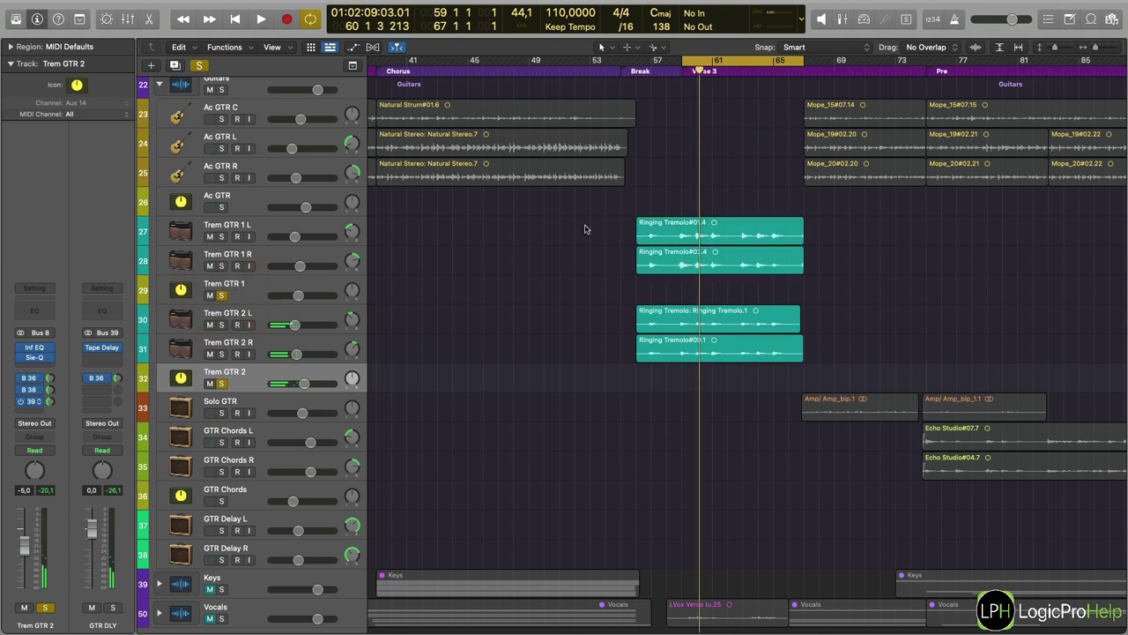
drag(586, 225, 843, 346)
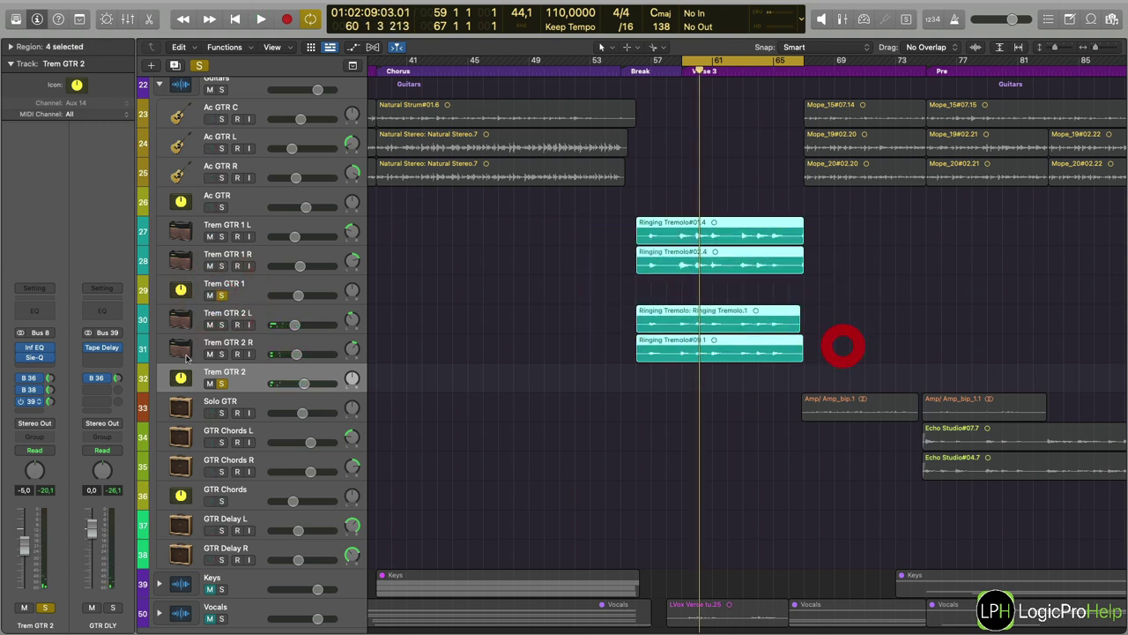
click(243, 297)
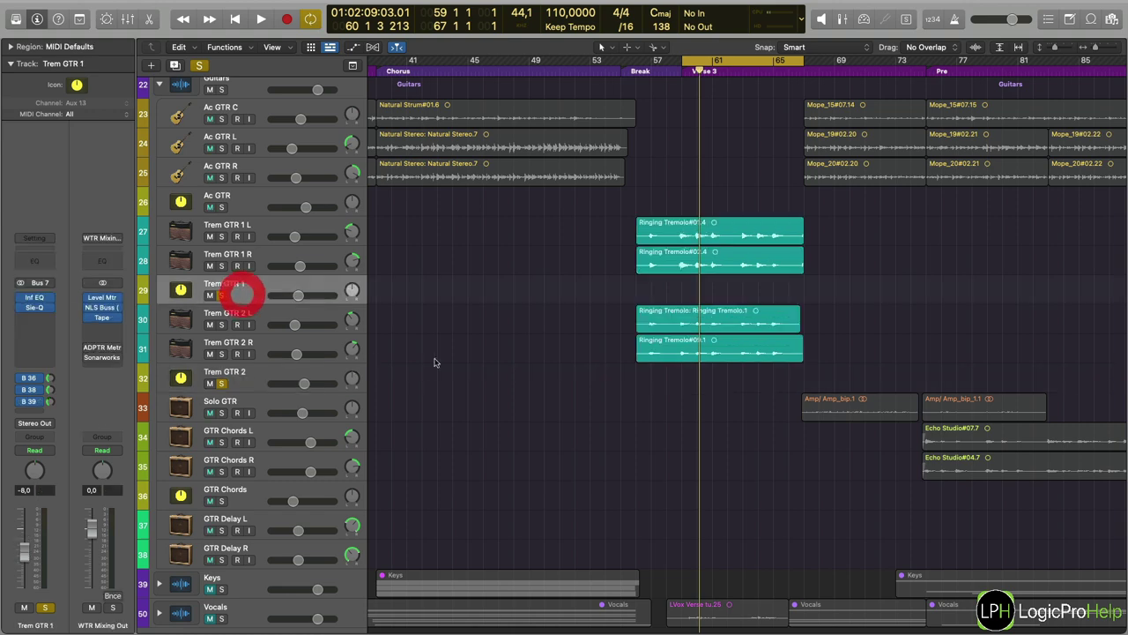
drag(729, 264, 842, 253)
drag(550, 321, 786, 358)
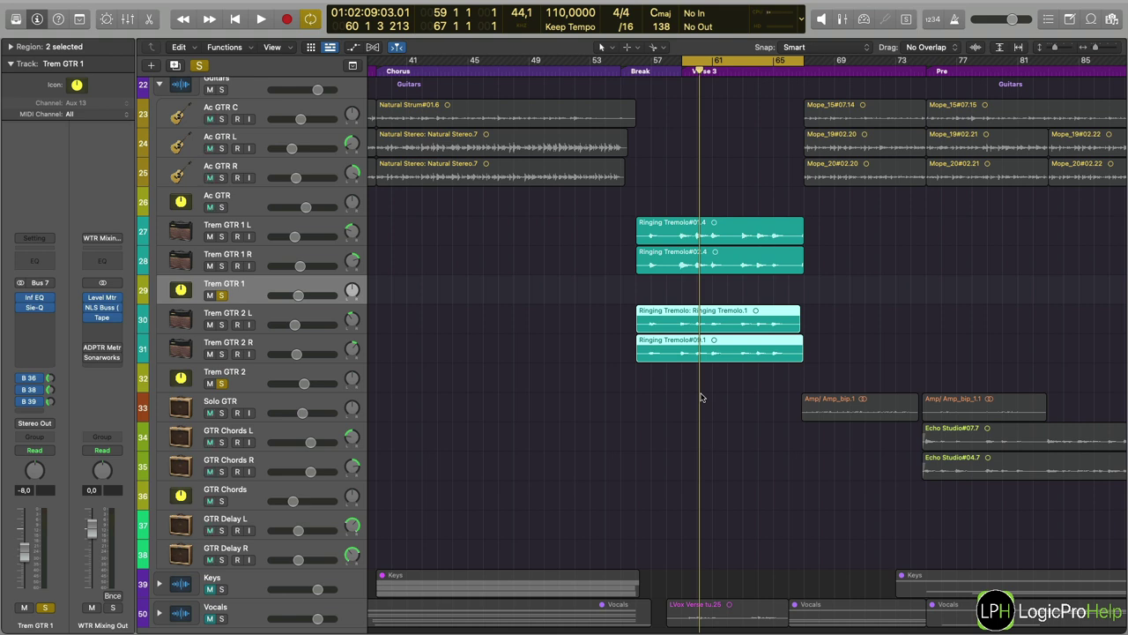
key(space)
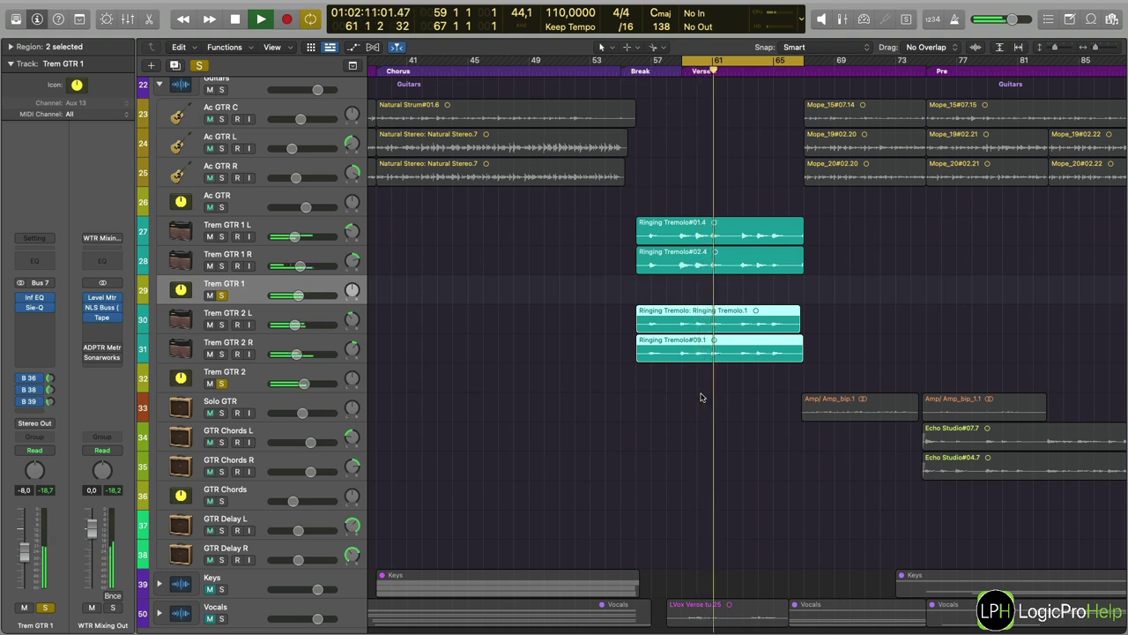
key(space)
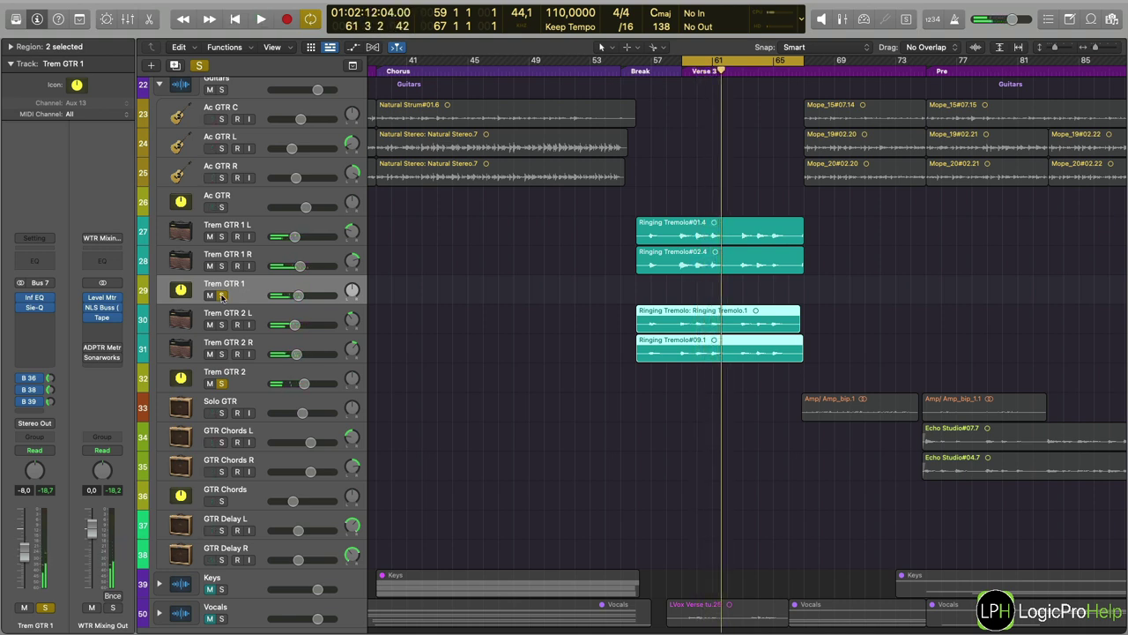
Turn off solo on the Trem GTR 1 and Trem GTR 2 buses and audition the tremolo guitars in the full mix.
click(222, 296)
click(221, 383)
click(511, 381)
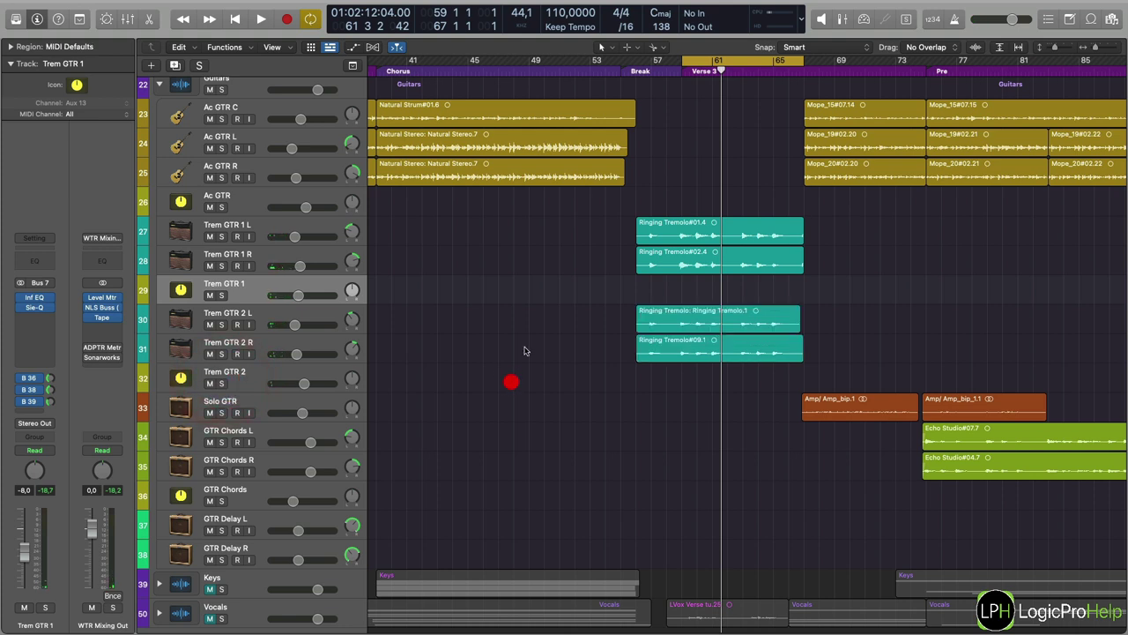
drag(537, 222, 652, 273)
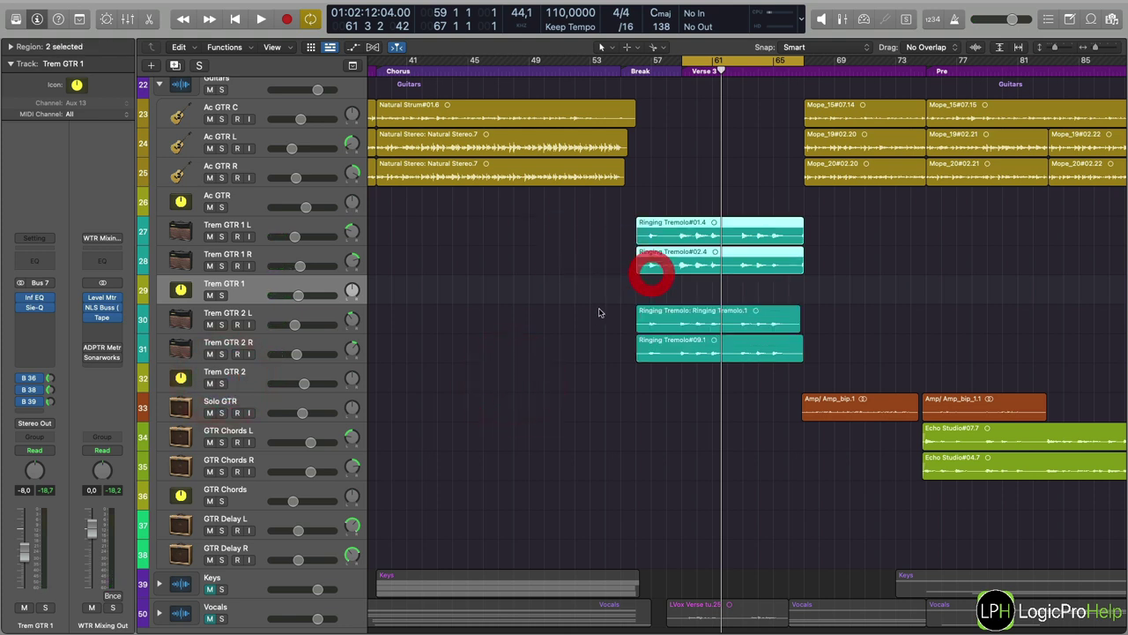
click(597, 312)
key(space)
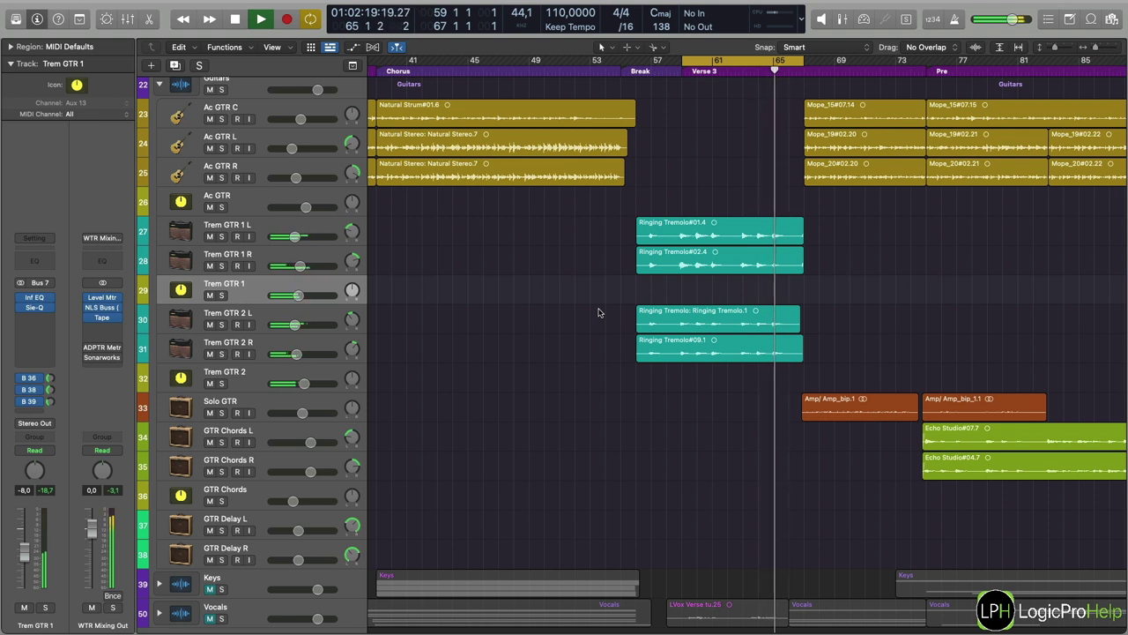
click(840, 255)
key(space)
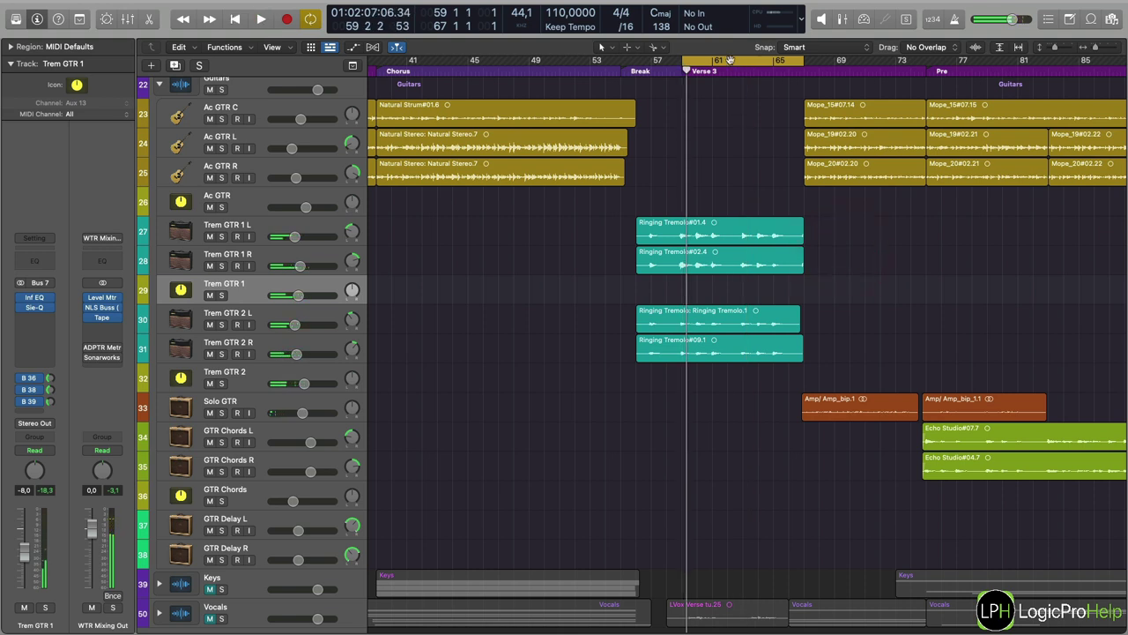
Move the cycle range to bars 67–75, select the Solo GTR track, and audition it in the full mix.
drag(729, 59, 852, 63)
scroll(649, 122, right, 3)
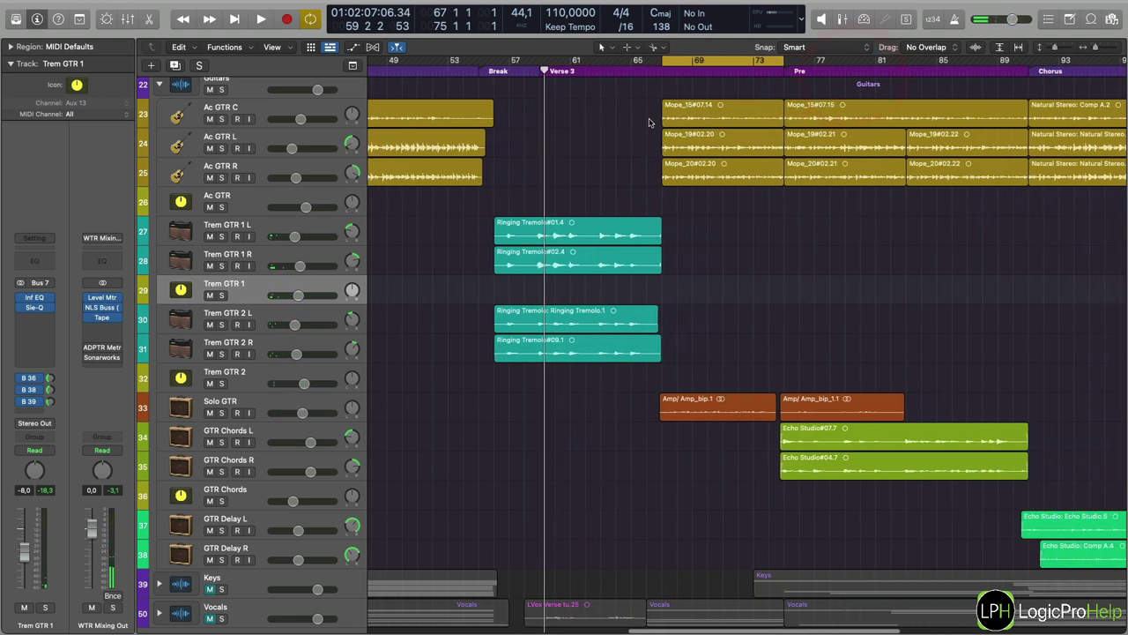
scroll(648, 123, right, 1)
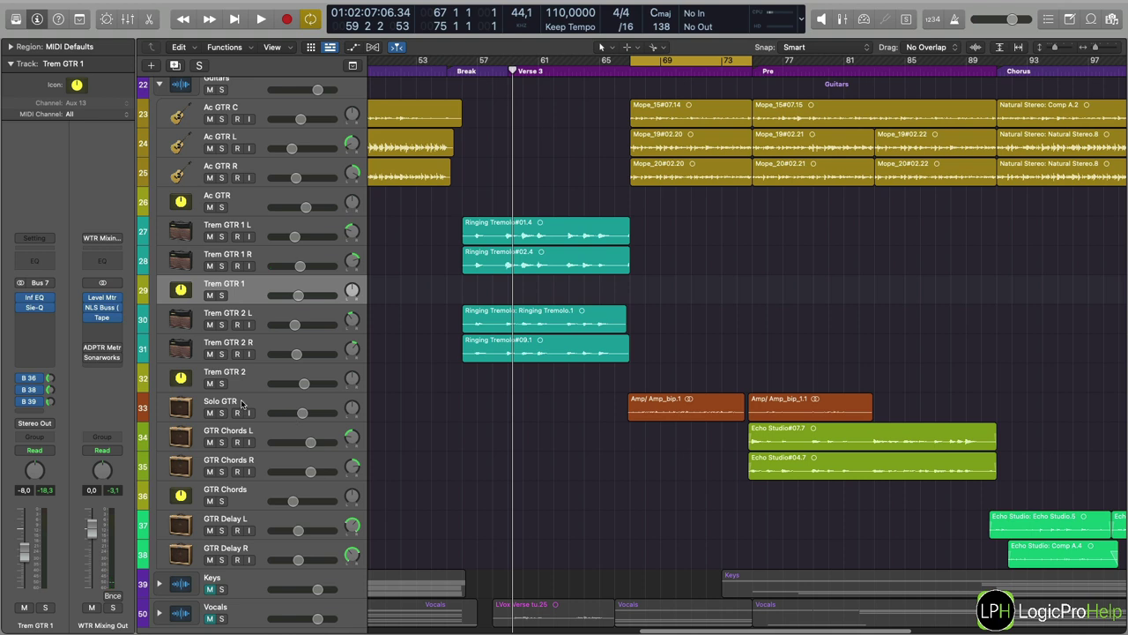
click(240, 403)
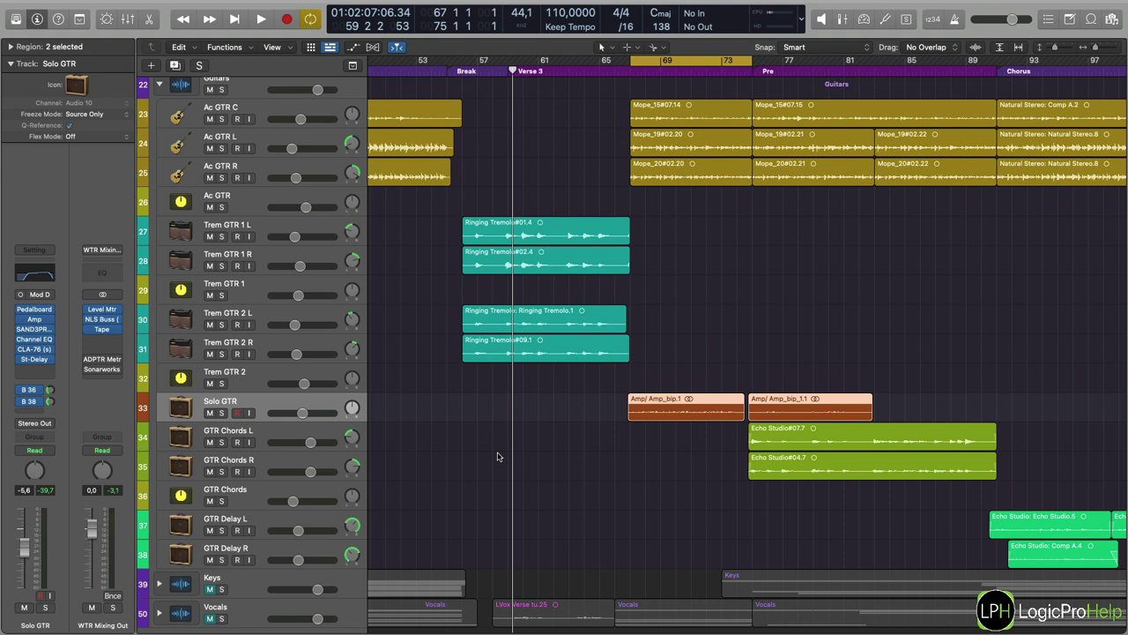
key(space)
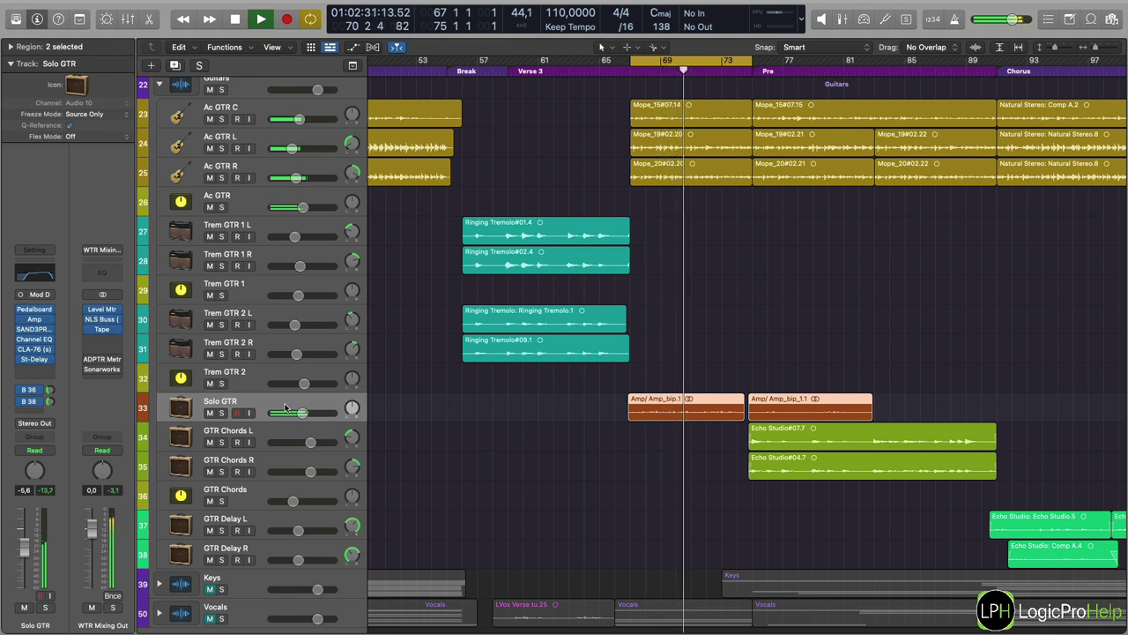
key(space)
Solo the Solo GTR track and inspect its Pedalboard fuzz and Amp Designer settings.
click(221, 413)
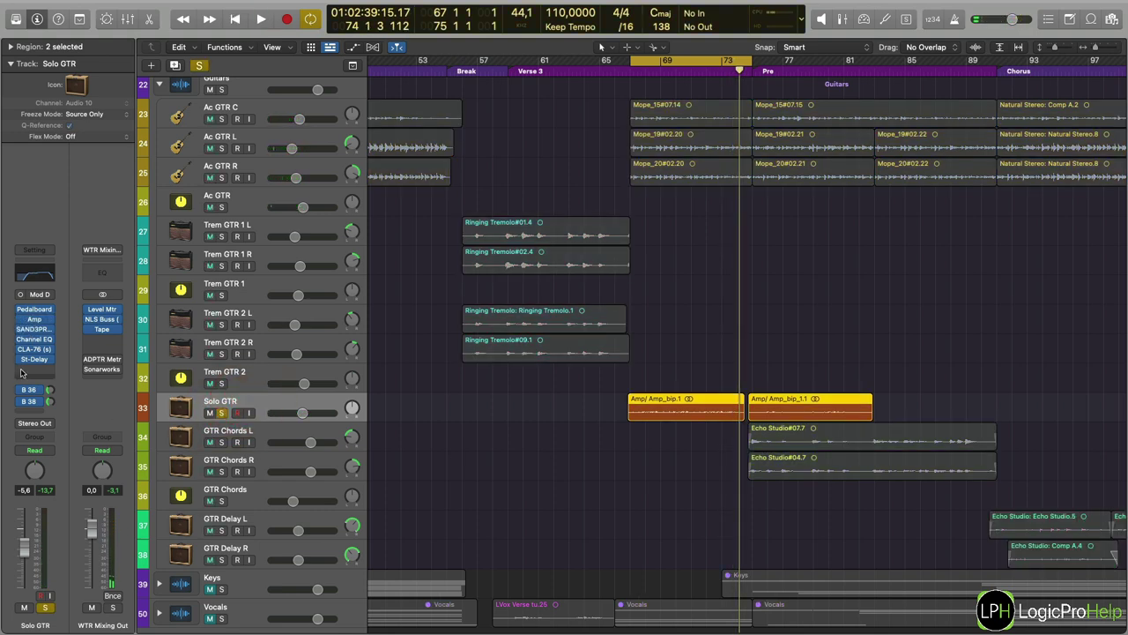
click(33, 315)
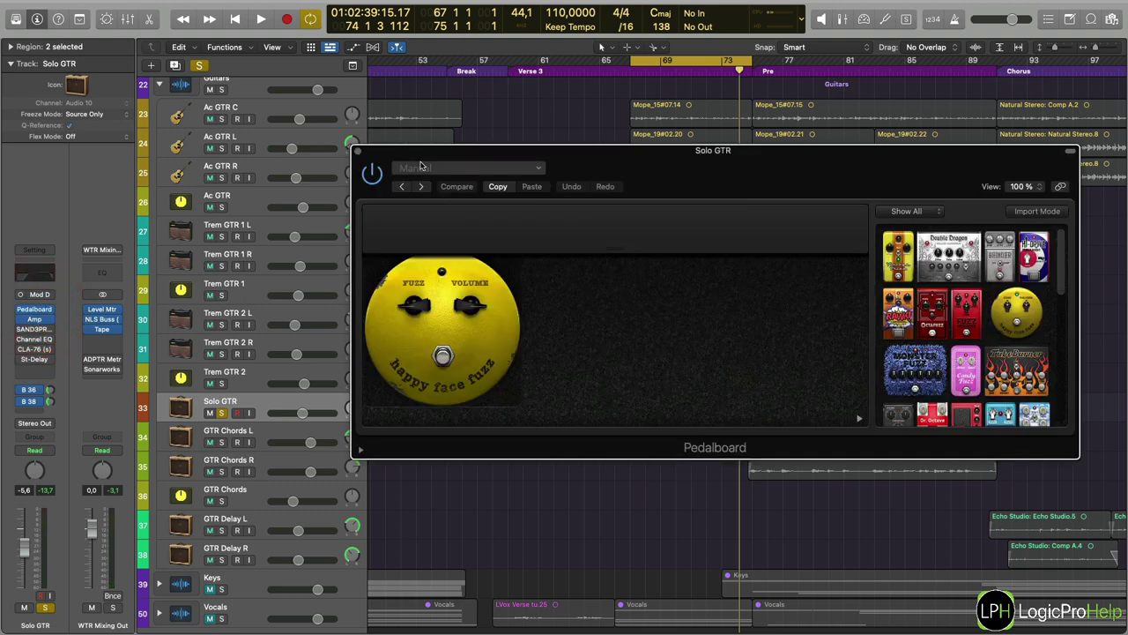
click(357, 151)
click(37, 320)
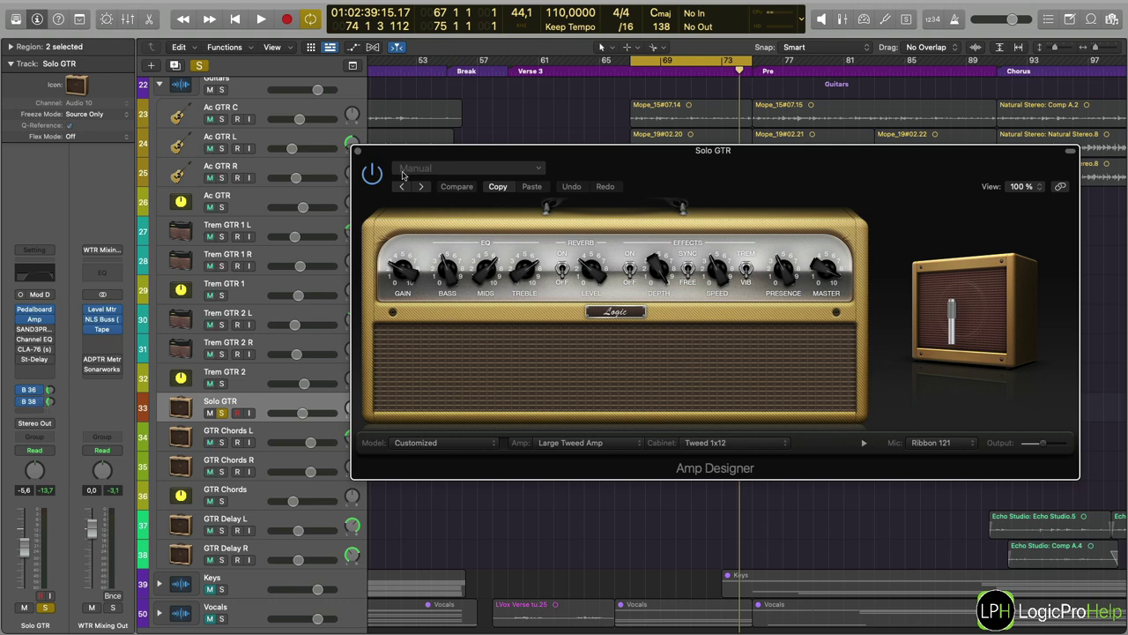
click(355, 153)
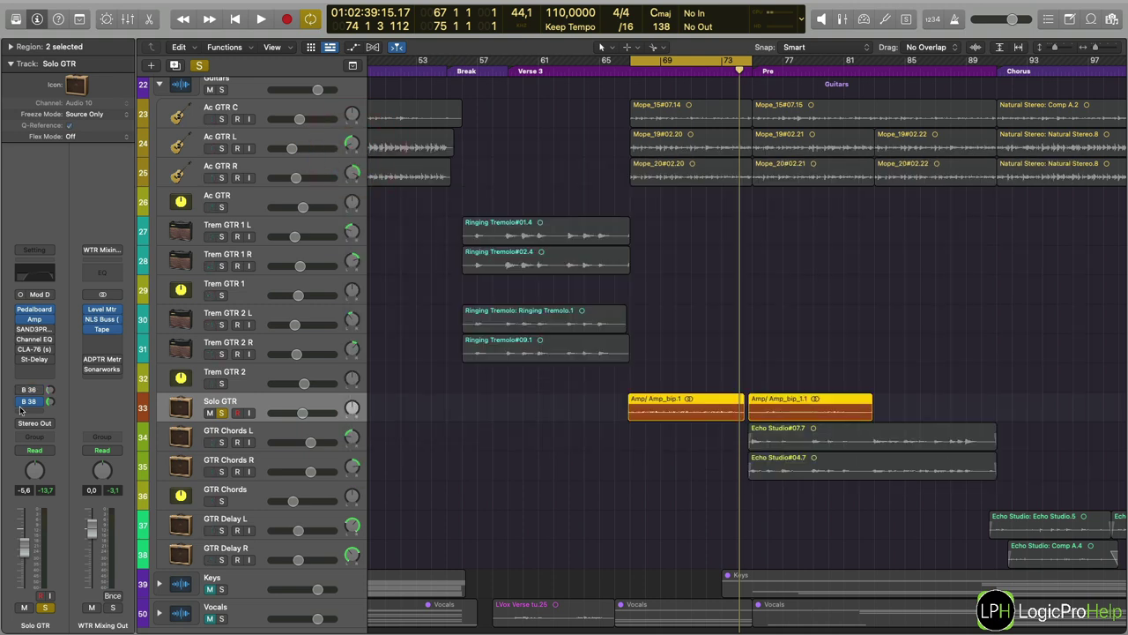
Bypass the Solo GTR send to bus 38 and play the track with only Pedalboard and Amp Designer active.
click(21, 404)
click(21, 401)
key(space)
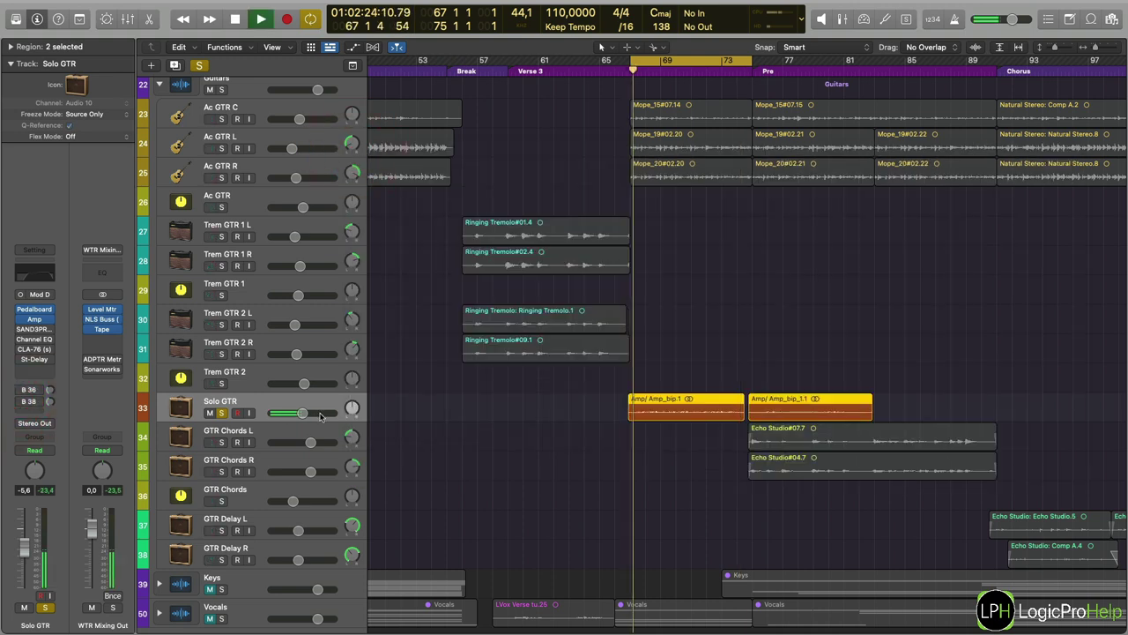
Enable the SAND3PRE preamp on Solo GTR during playback and inspect its settings.
click(16, 329)
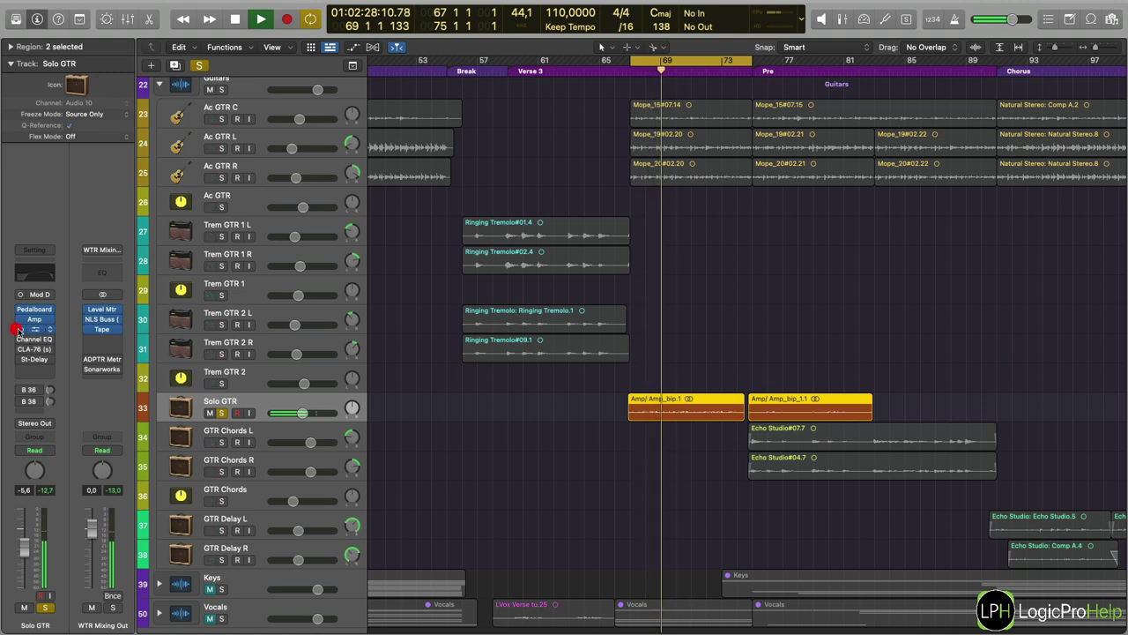
click(34, 328)
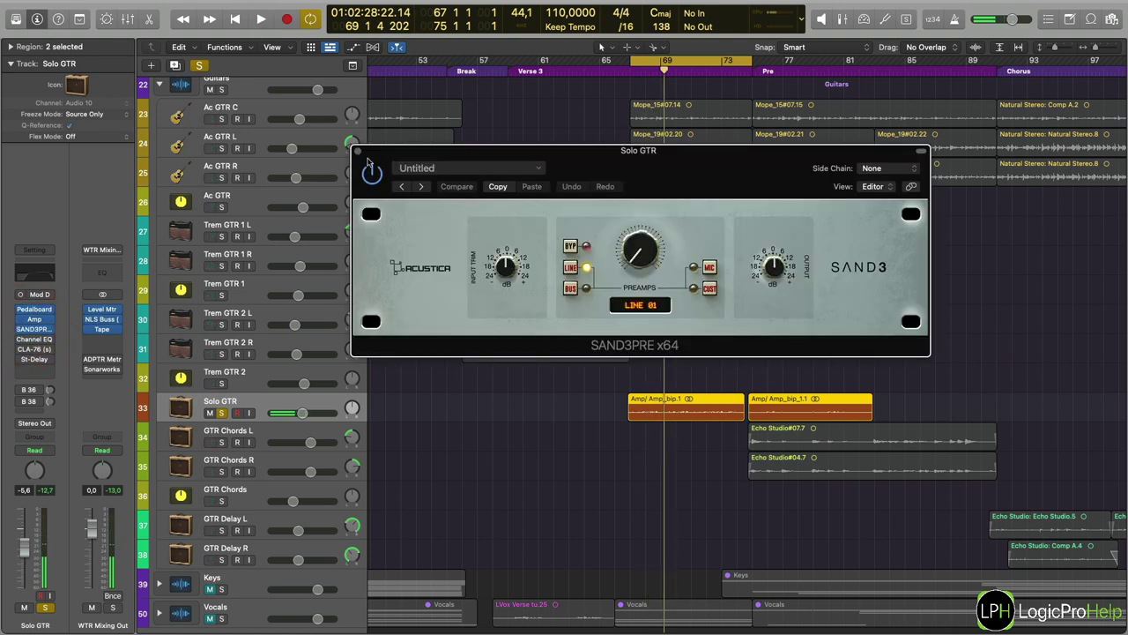
click(357, 151)
Enable and open the Channel EQ on Solo GTR, then compare the playing track with the EQ bypassed and active.
click(21, 339)
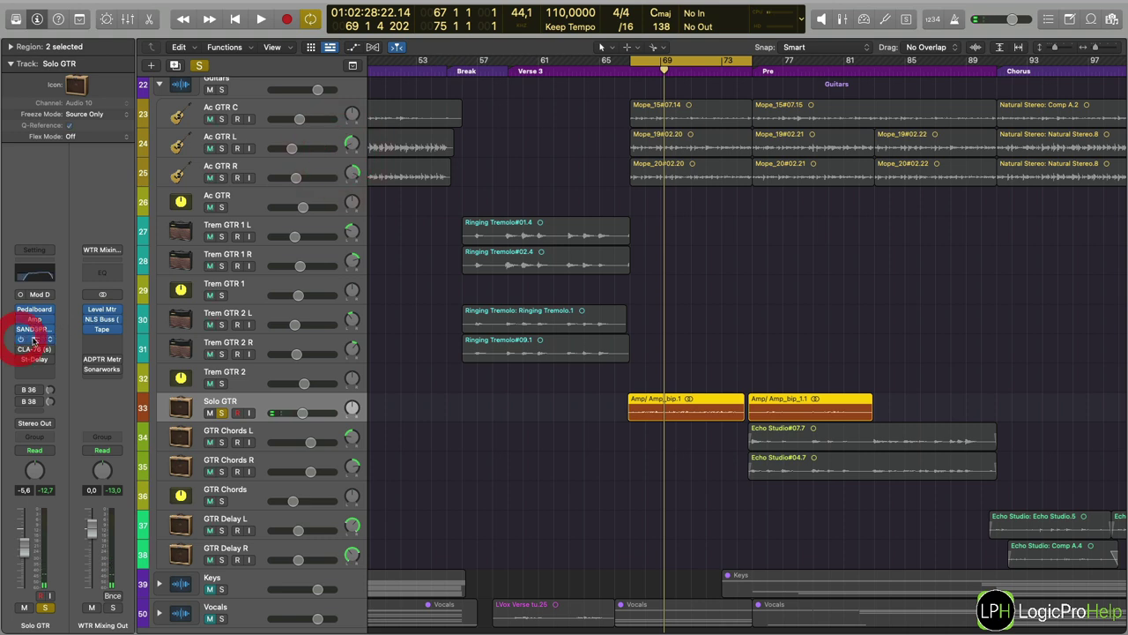
click(34, 338)
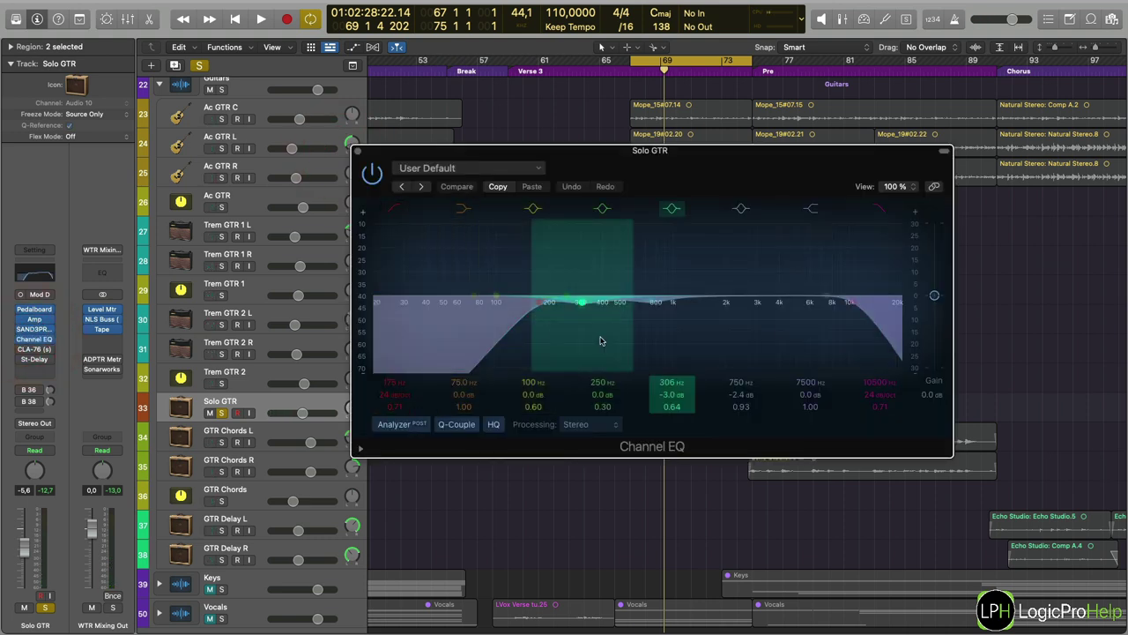
key(space)
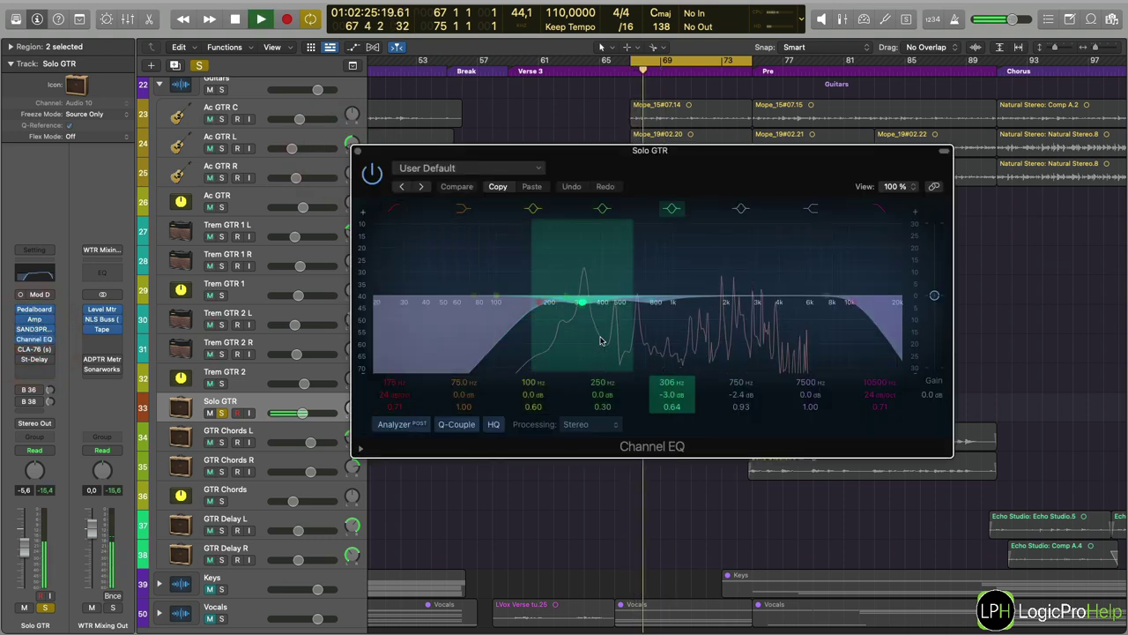
click(372, 174)
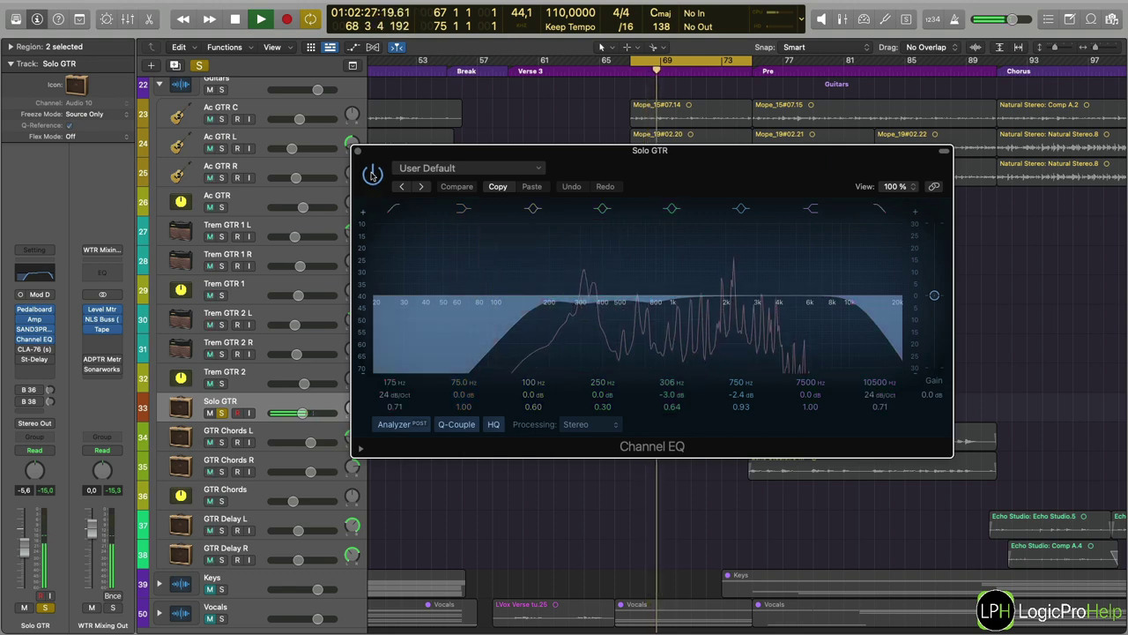
click(372, 174)
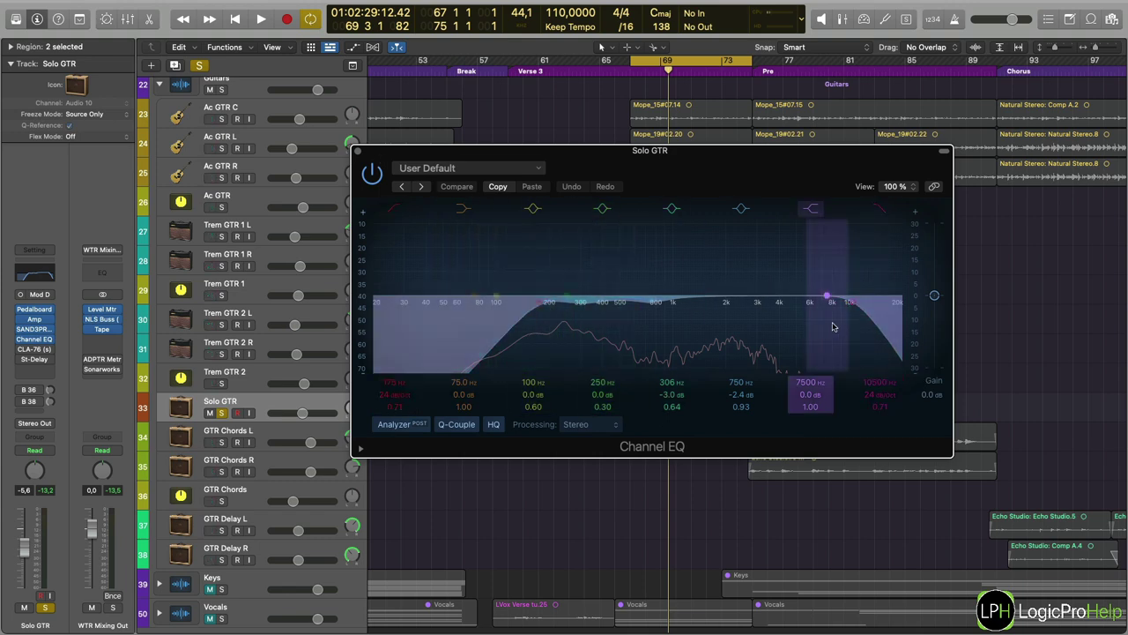
Enable the CLA-76 compressor on Solo GTR and inspect its settings while playing the track.
click(357, 152)
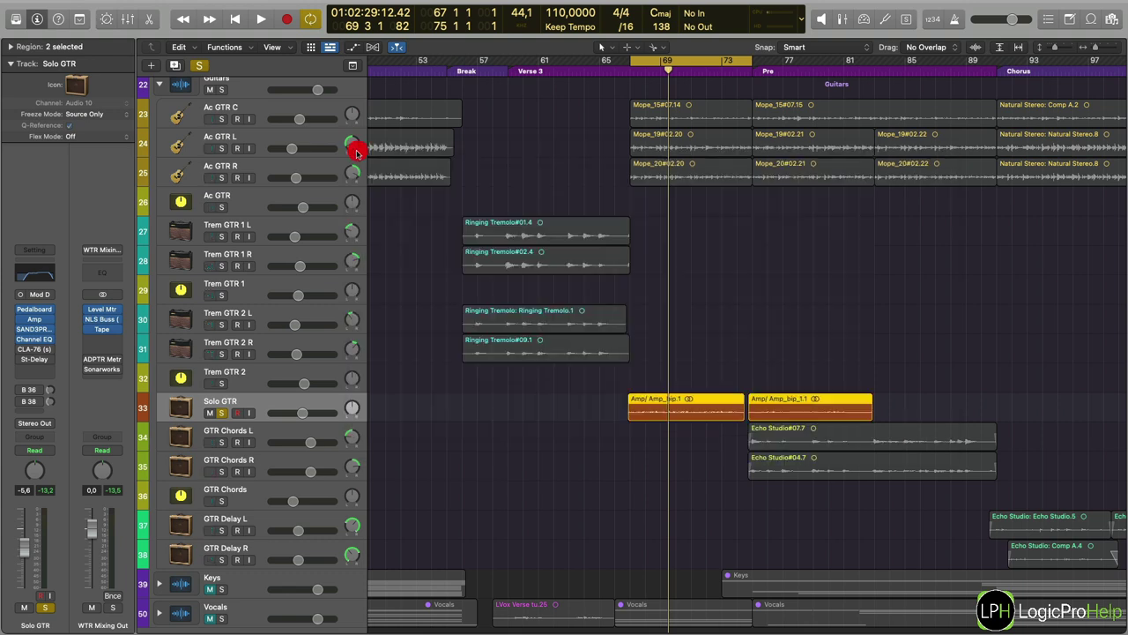
click(31, 349)
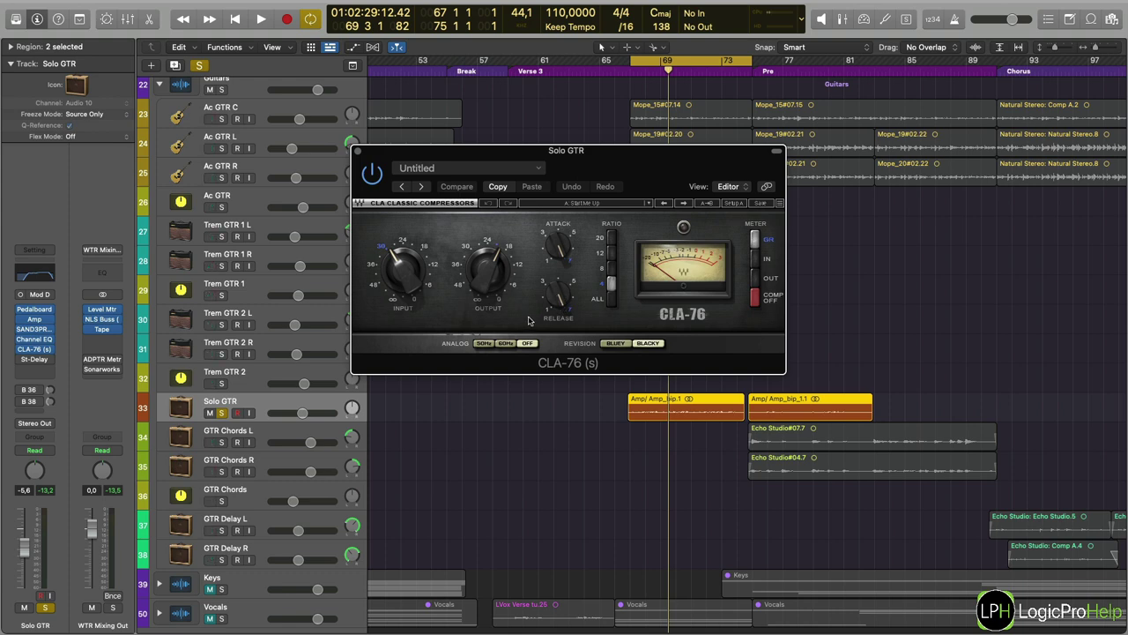
key(space)
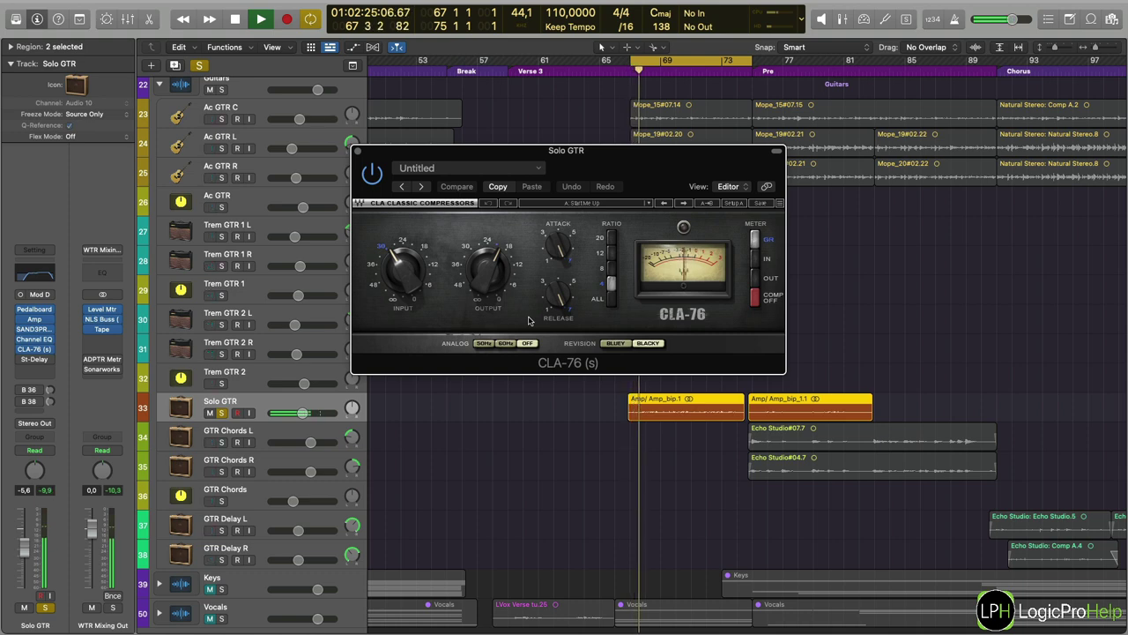
key(space)
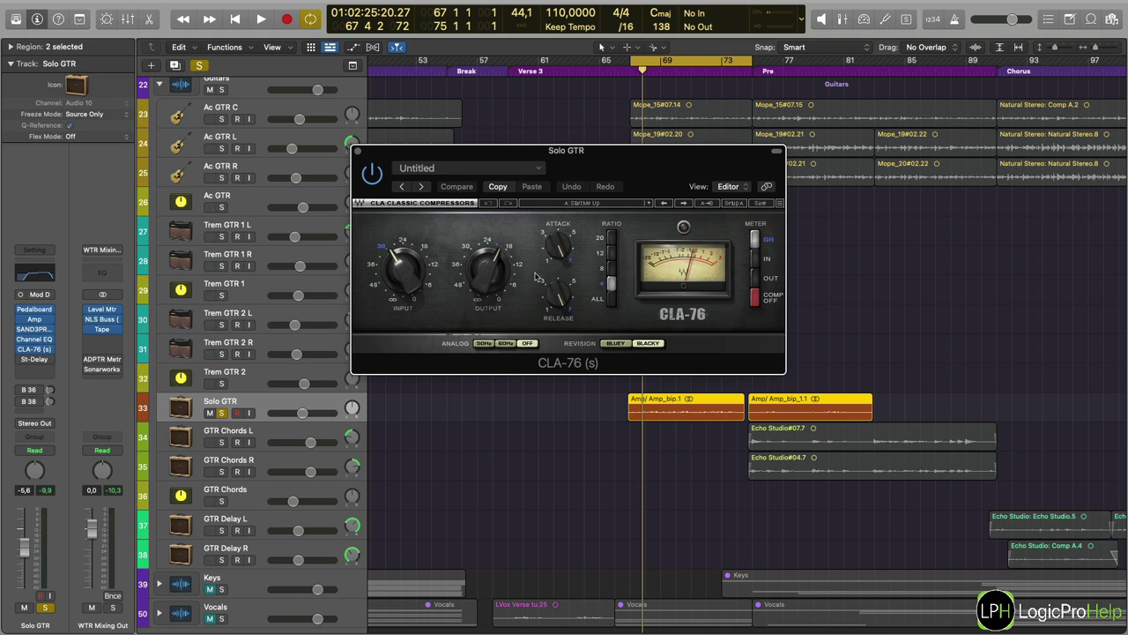
key(space)
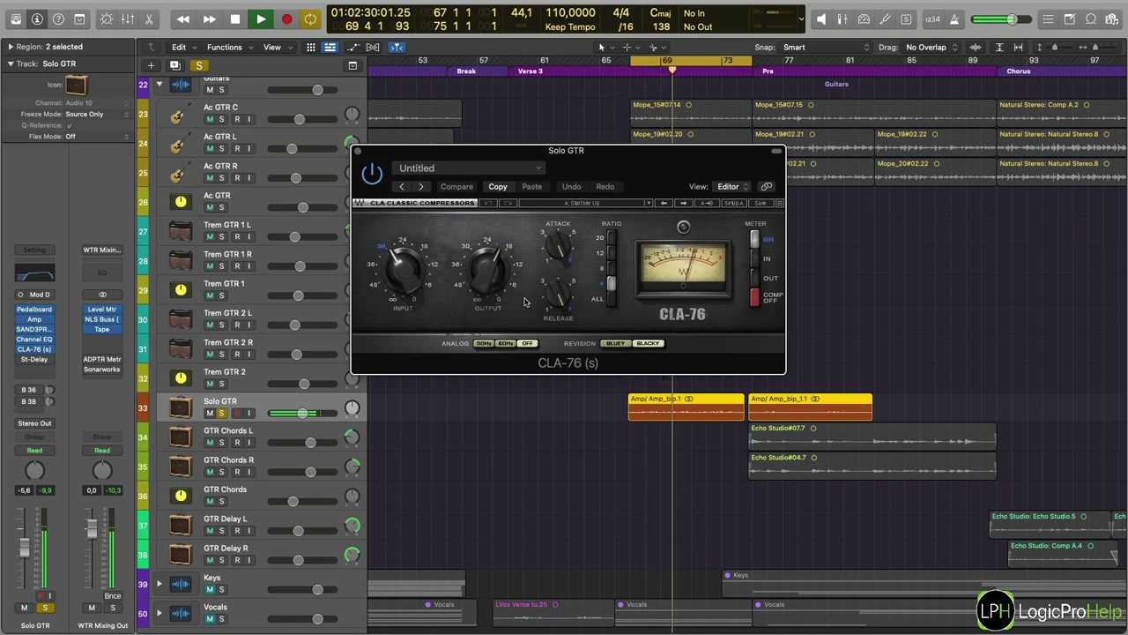
key(space)
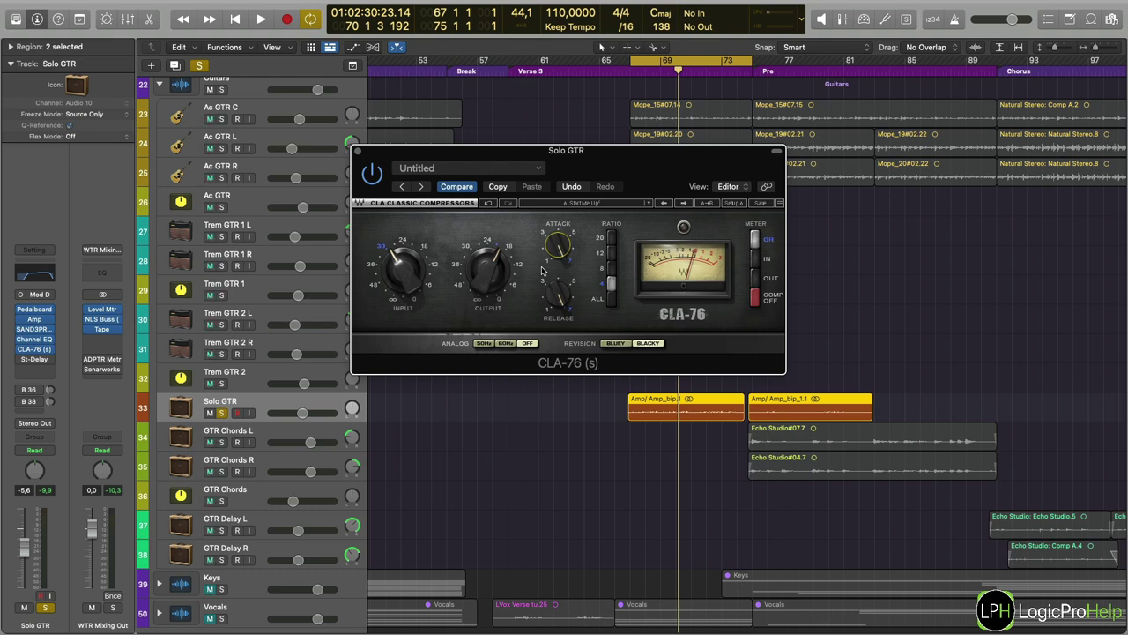
Compare the playing Solo GTR track with the CLA-76 compressor bypassed and active.
key(space)
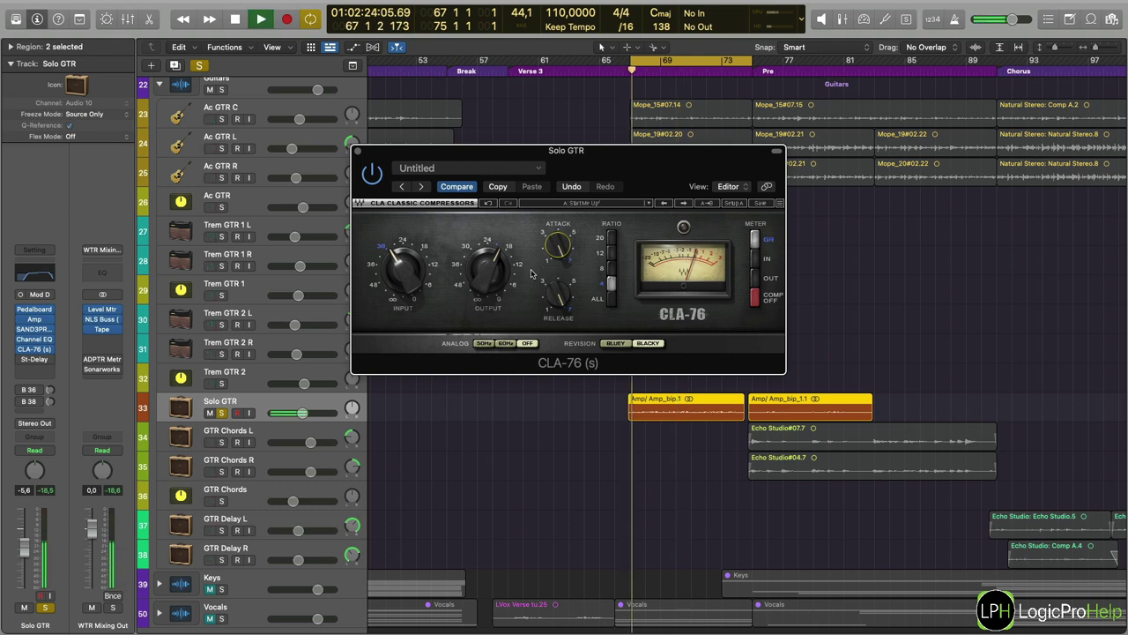
click(373, 173)
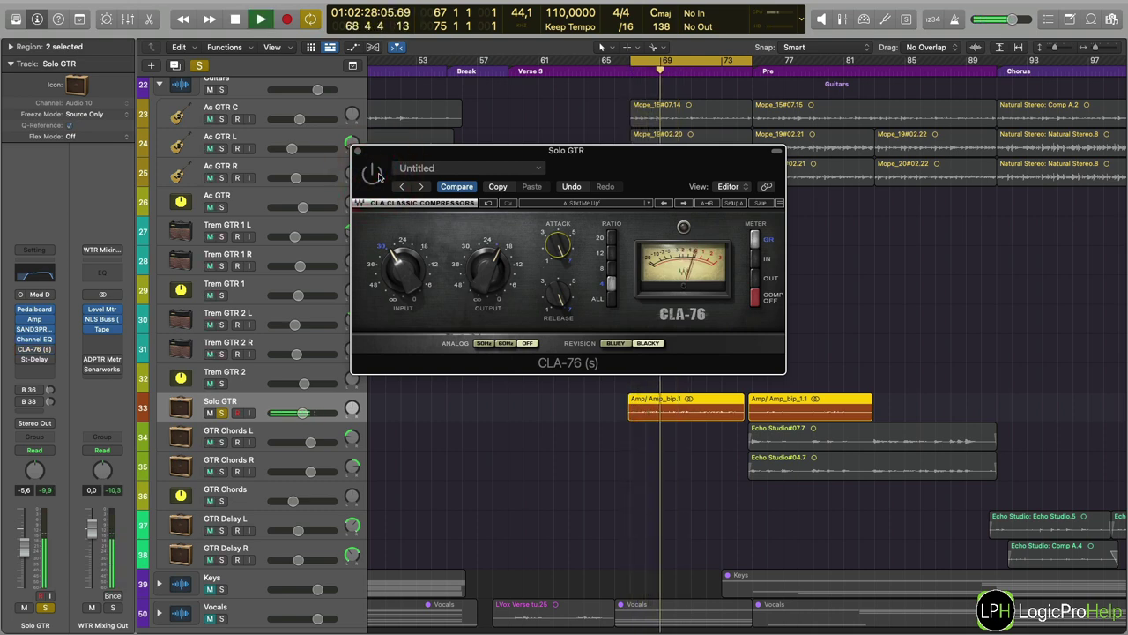
click(375, 174)
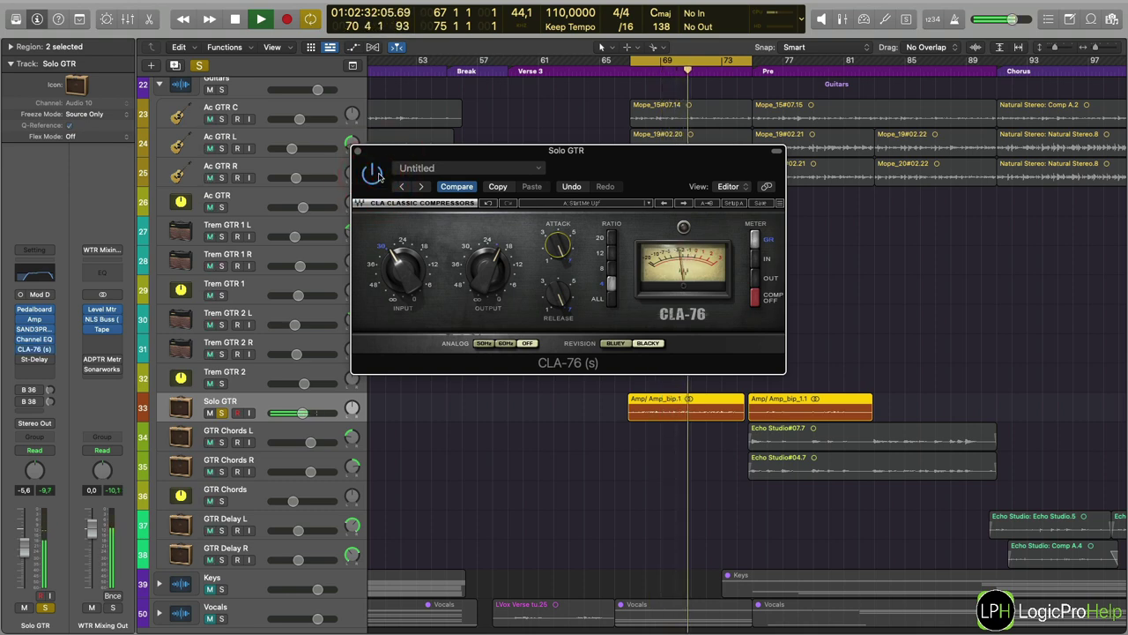
click(359, 155)
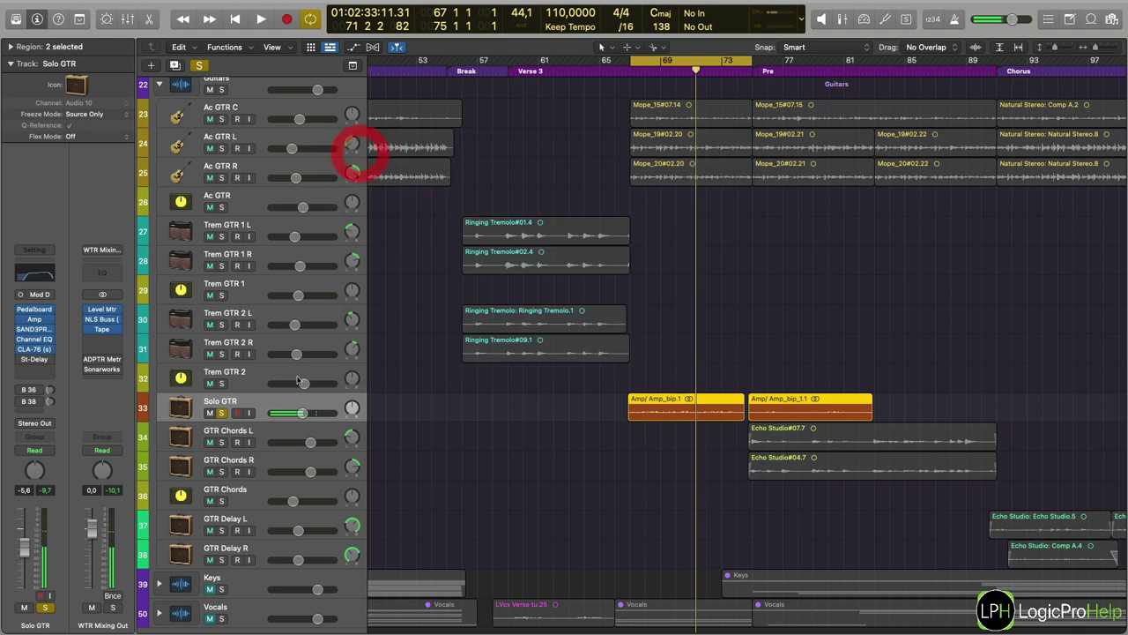
Enable the Stereo Delay on Solo GTR and play the track through it, also rechecking the Amp Designer settings.
click(23, 359)
click(35, 359)
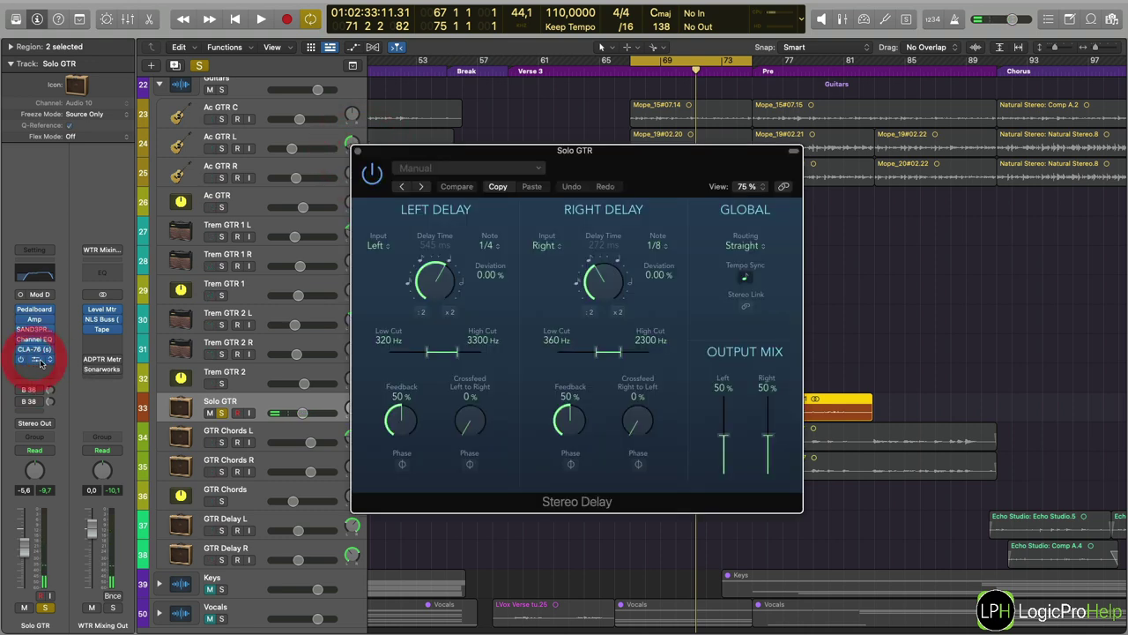
key(space)
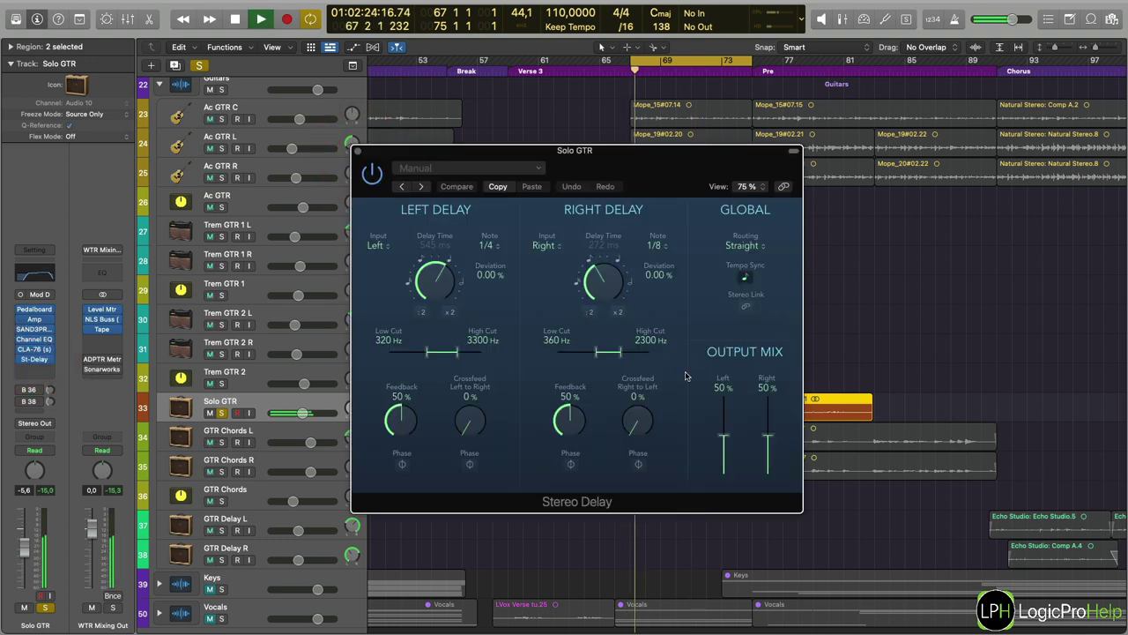
key(space)
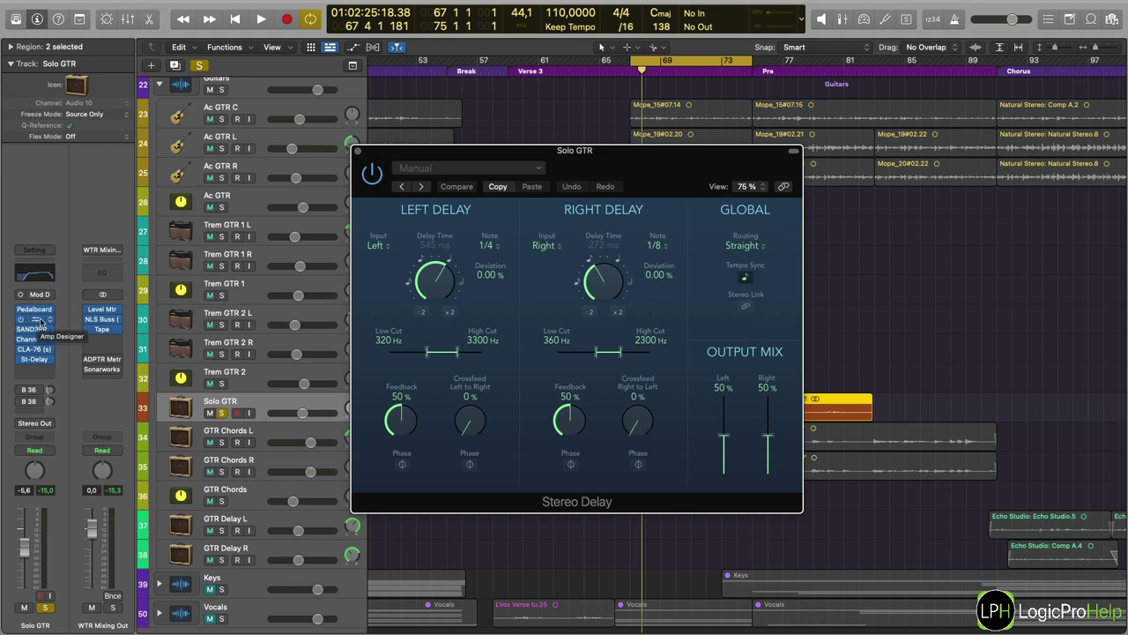
click(32, 319)
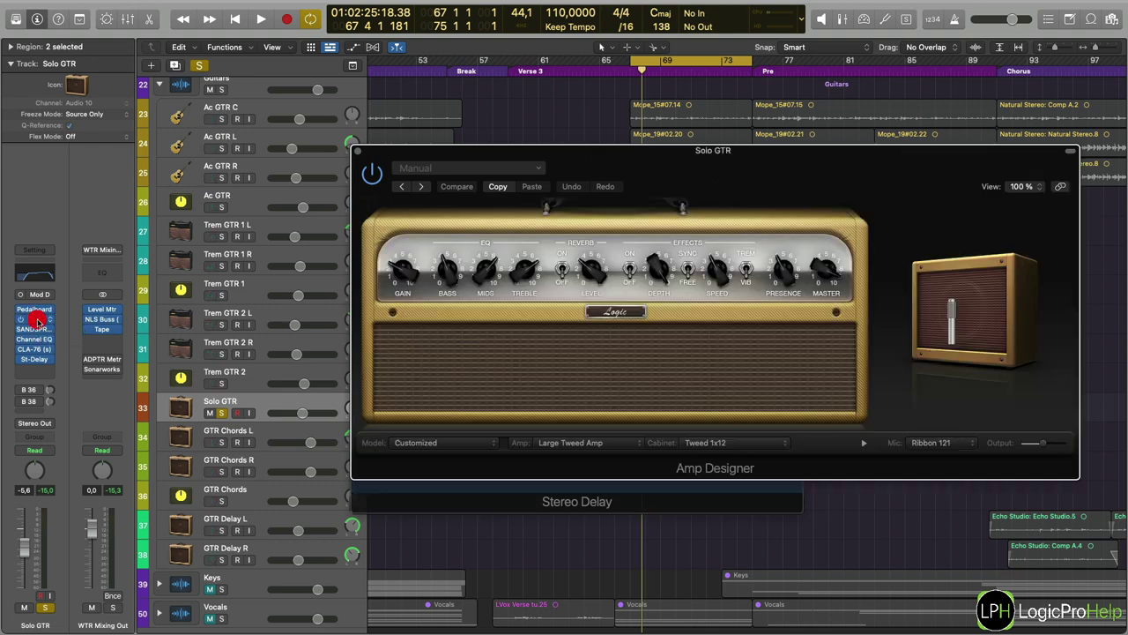
click(356, 150)
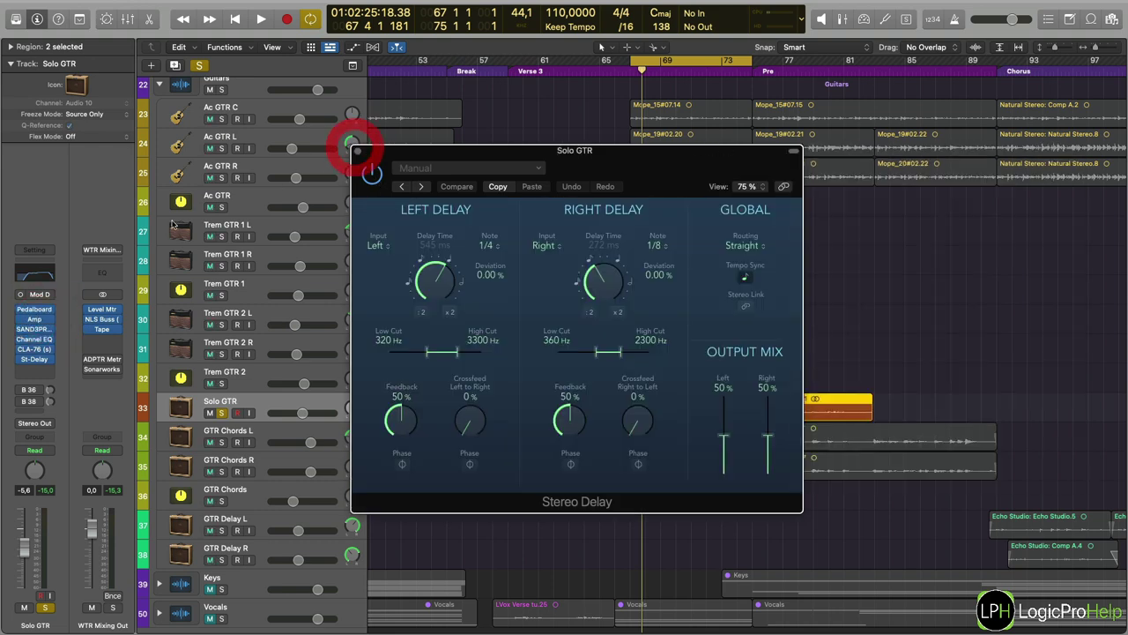
Enable the Solo GTR sends to bus 36 (Ambient) and bus 38 (VoxSpring), and inspect their destination channels.
click(21, 401)
click(33, 392)
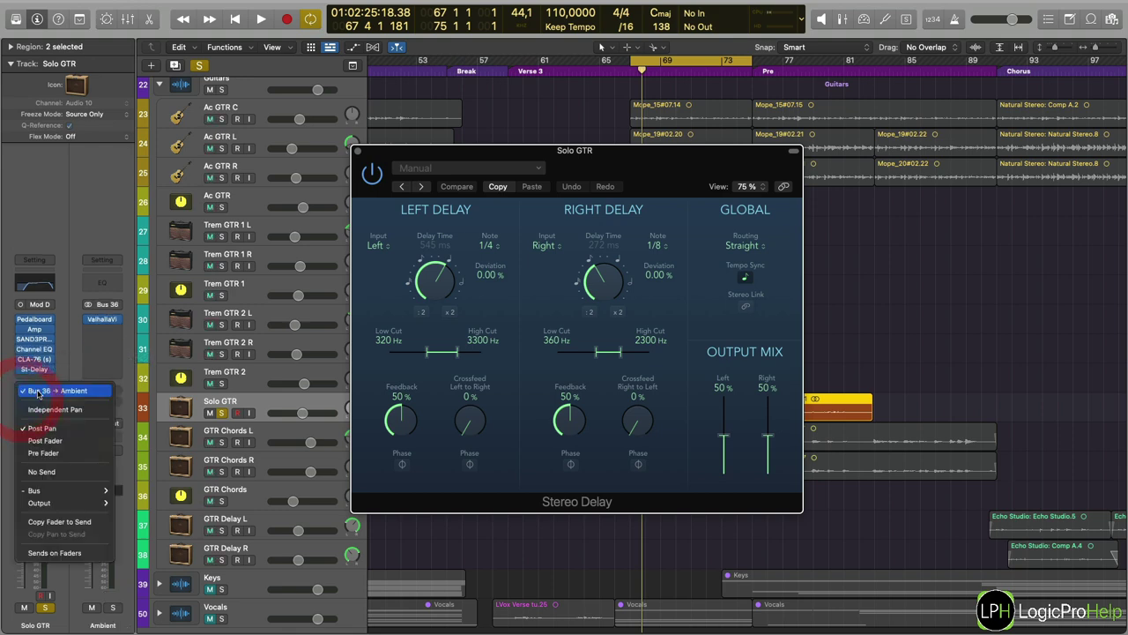
click(86, 329)
click(32, 402)
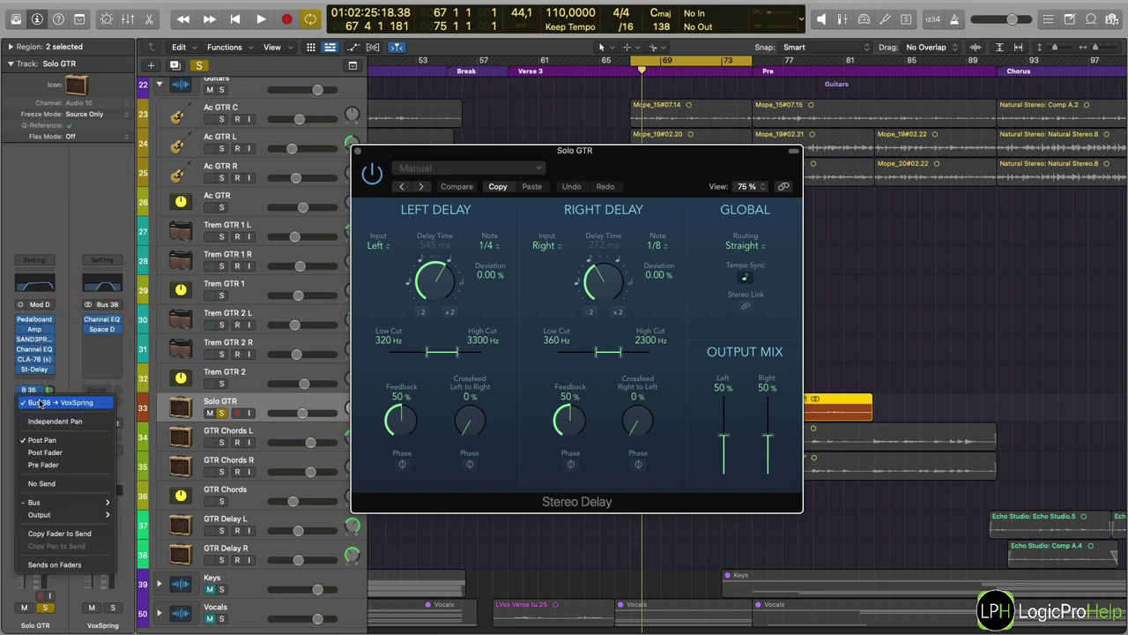
click(61, 359)
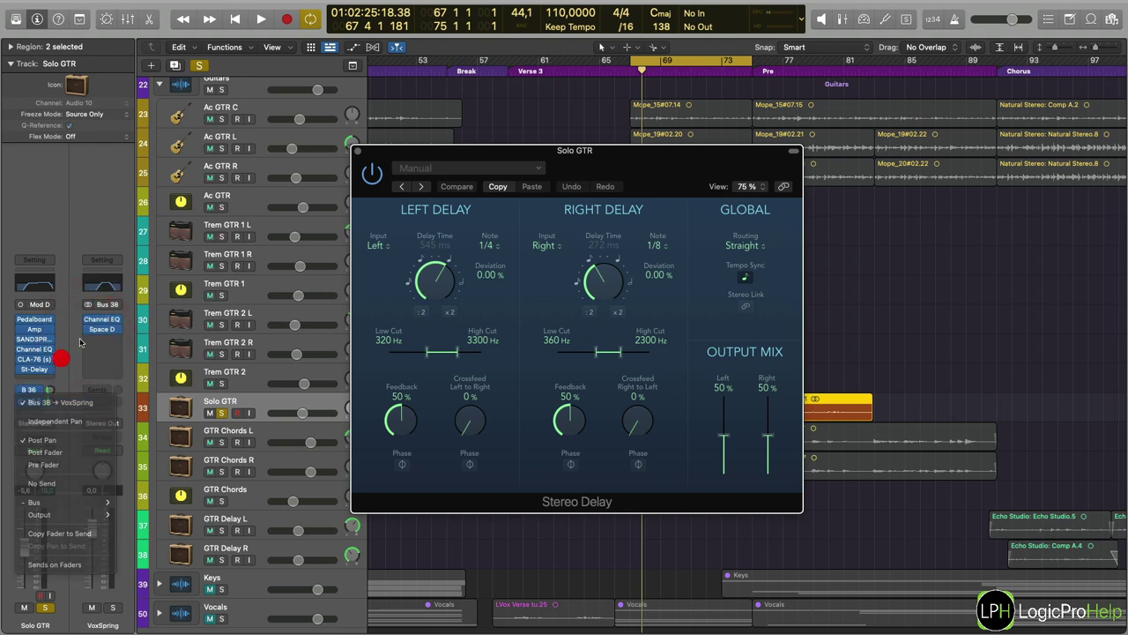
click(359, 154)
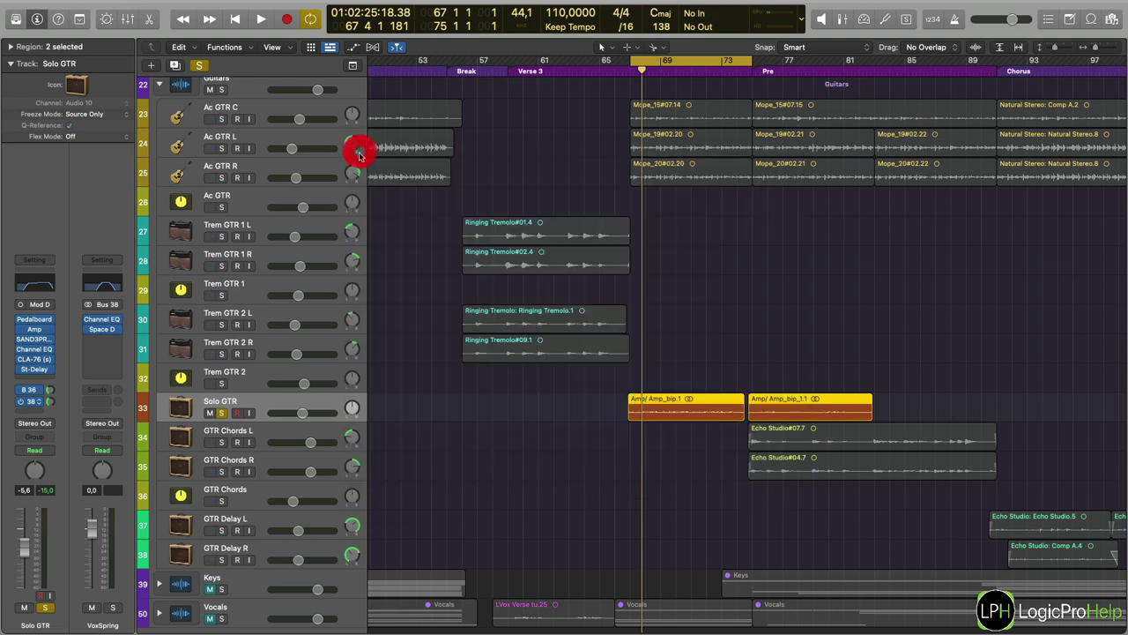
Unsolo Solo GTR during playback to hear it in the mix, and move the cycle range to bars 75 to 83.
key(space)
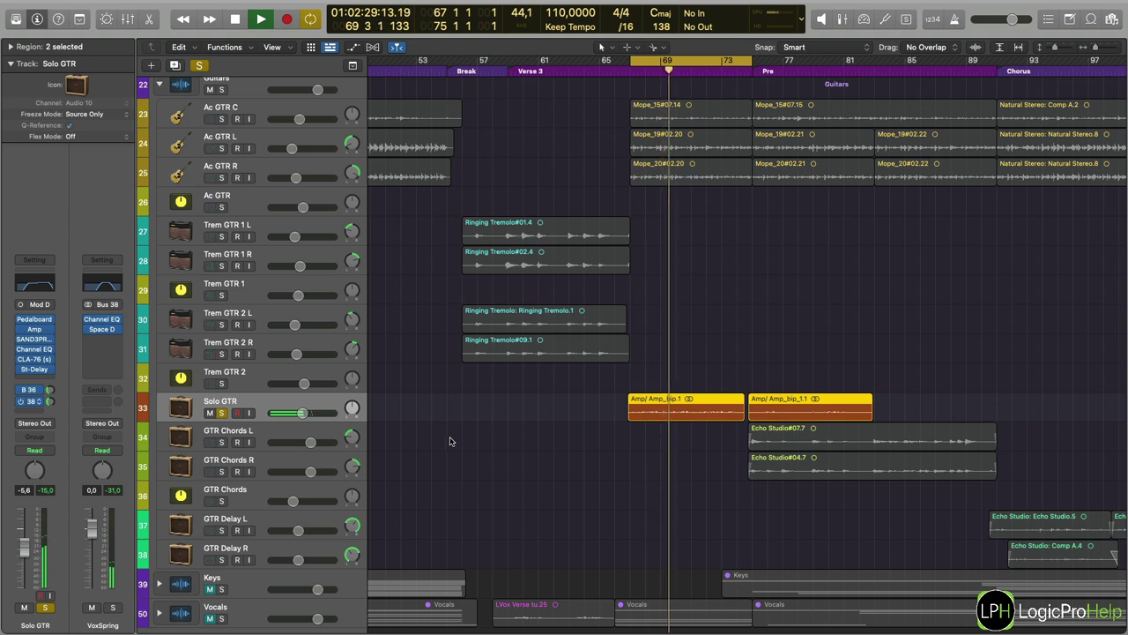
click(222, 412)
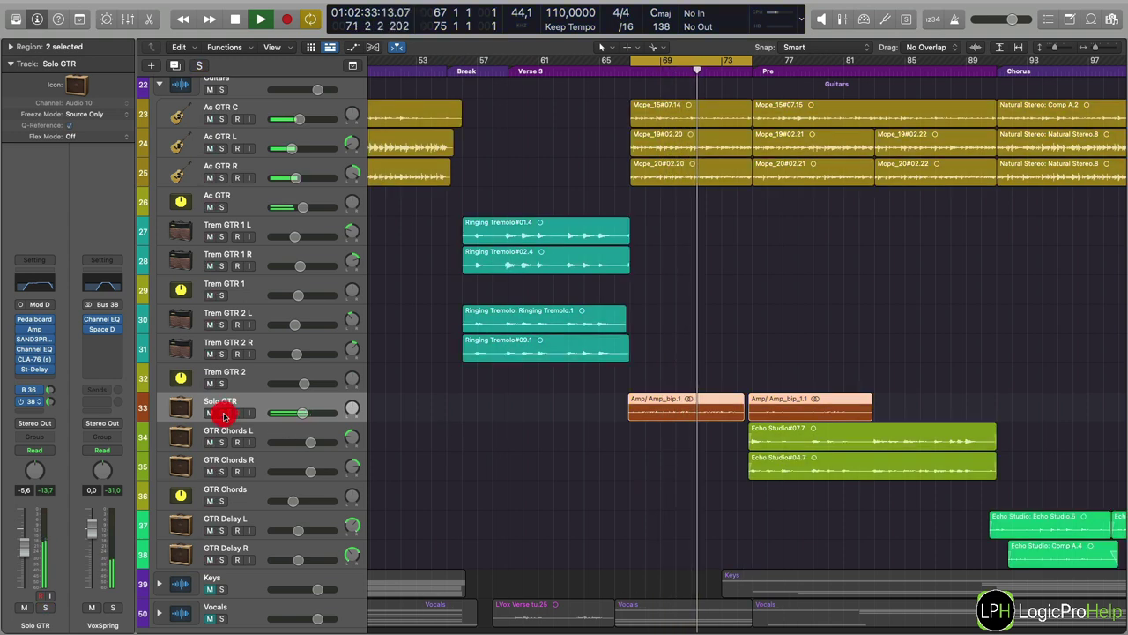
scroll(691, 458, right, 5)
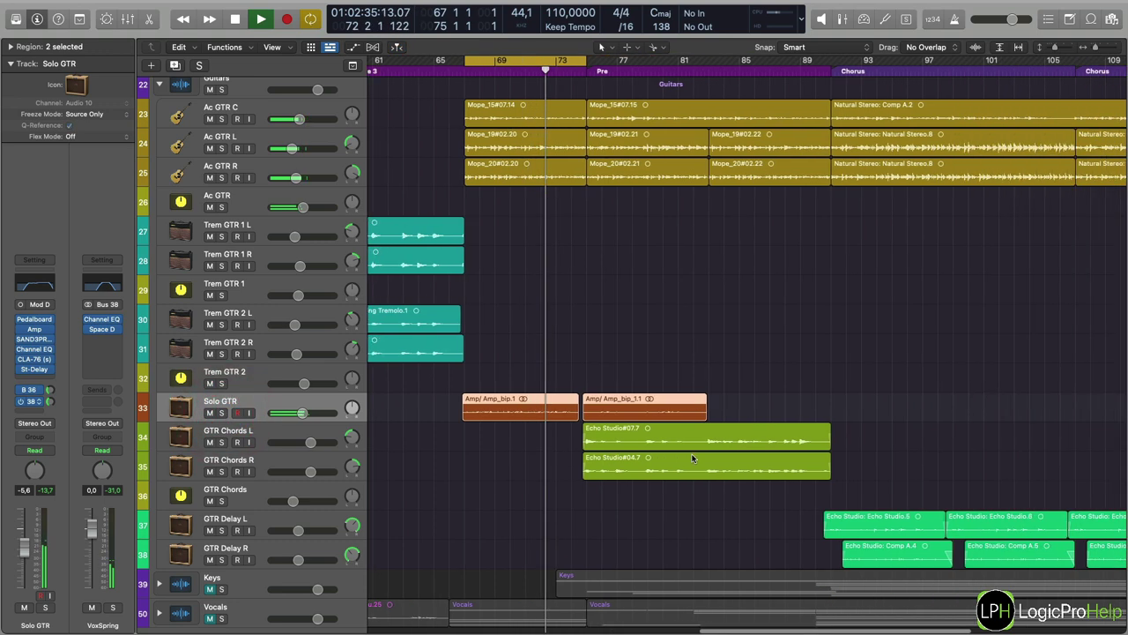
scroll(692, 458, right, 1)
drag(528, 64, 638, 63)
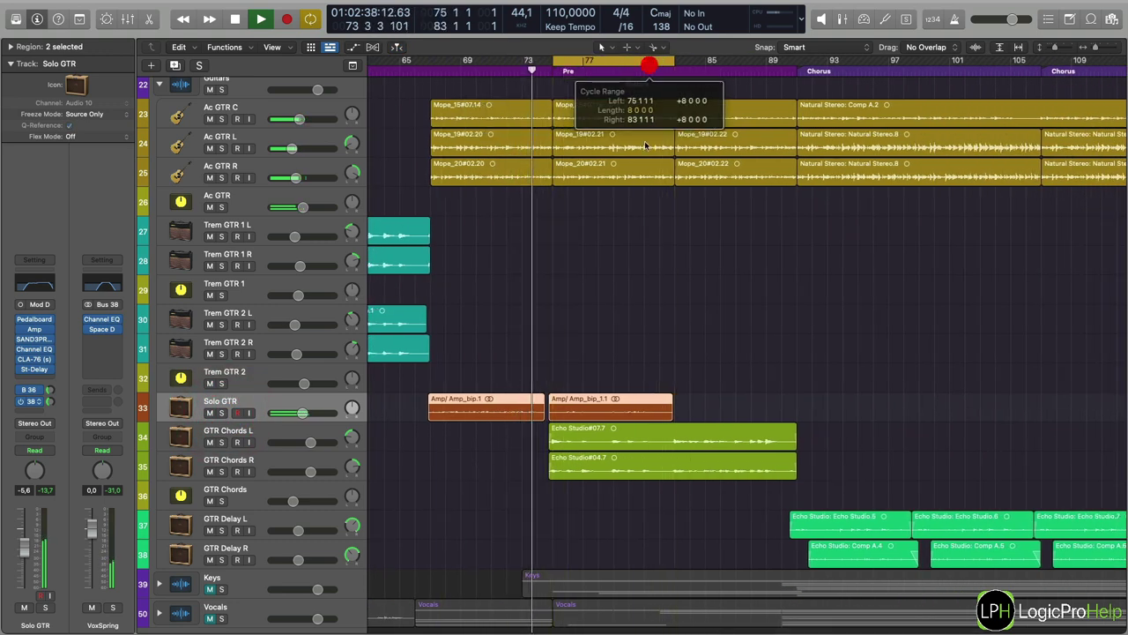
click(592, 314)
key(space)
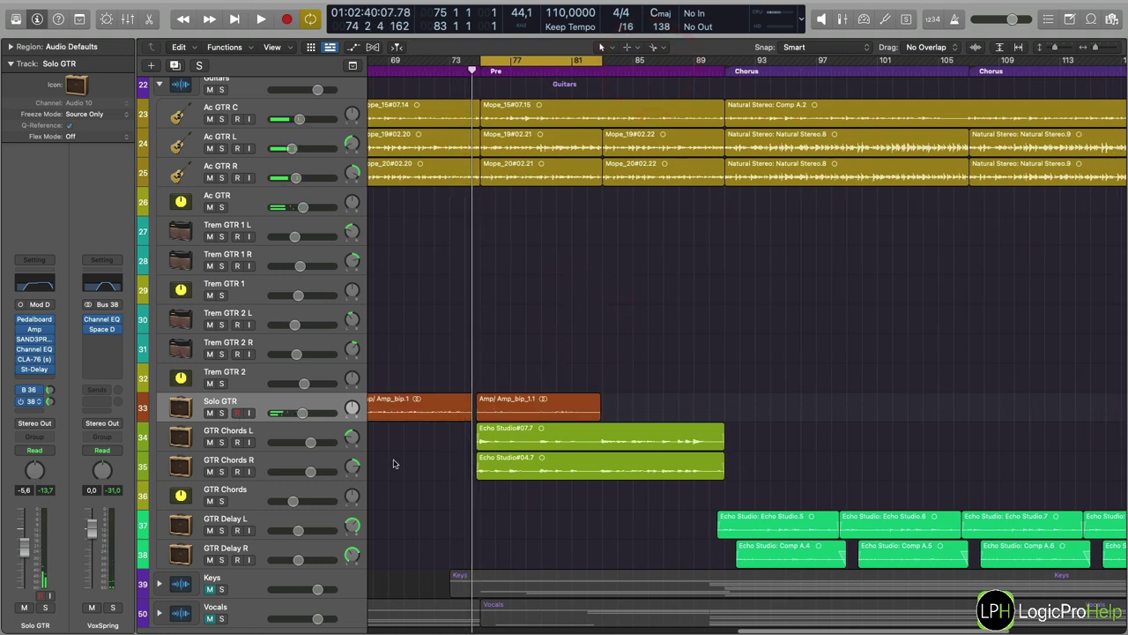
Solo the GTR Chords aux track and play the left and right chord guitars.
click(225, 435)
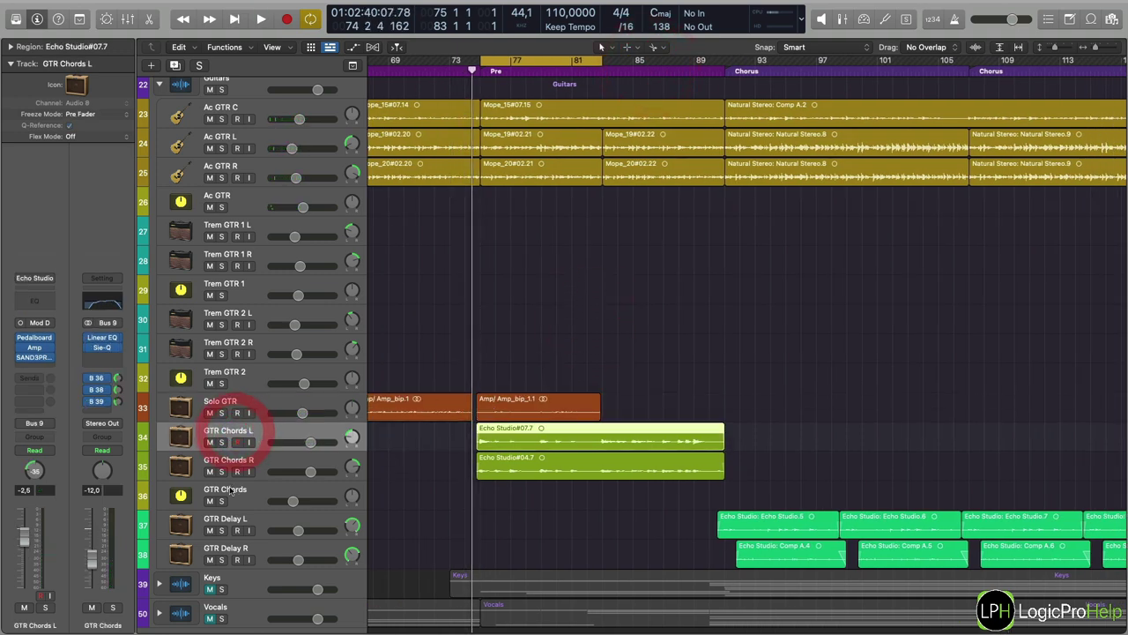
click(239, 489)
click(222, 501)
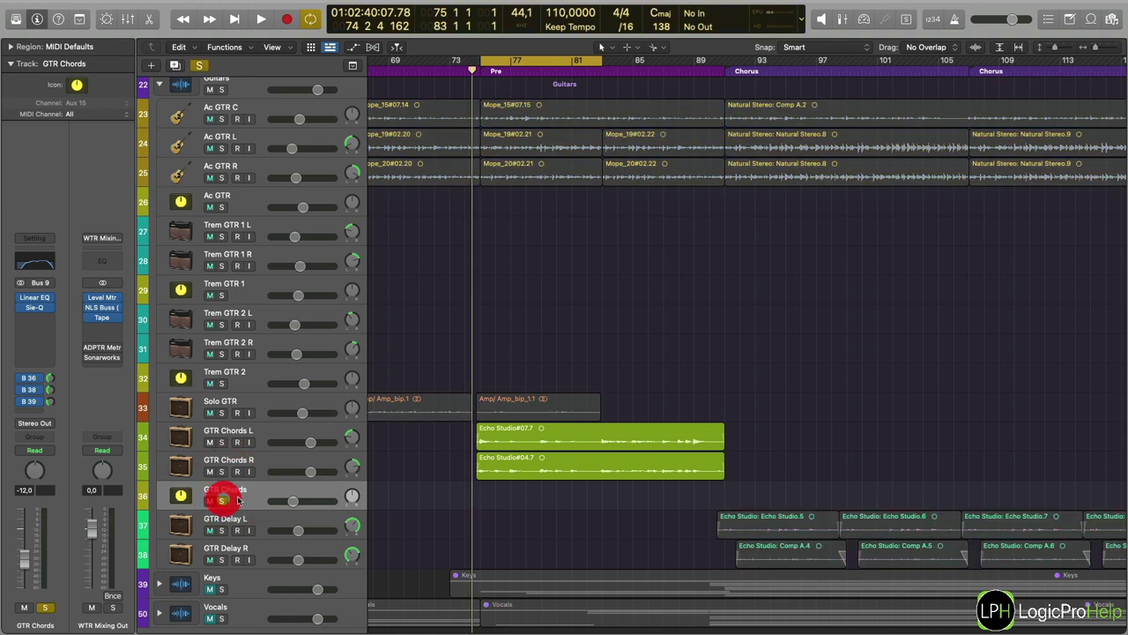
key(space)
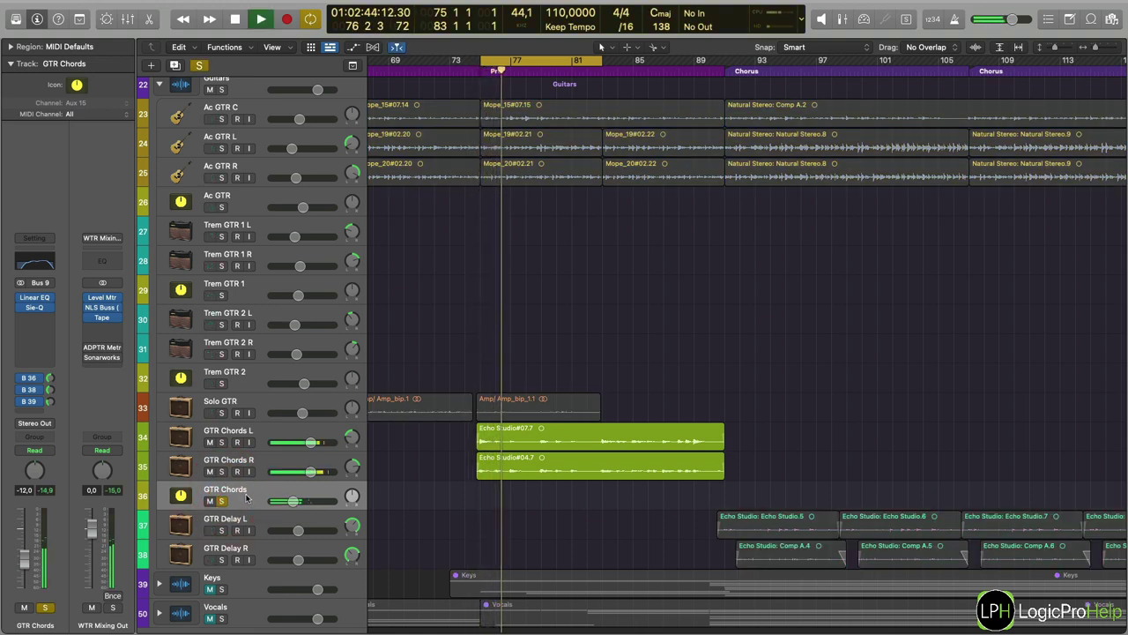
key(space)
Examine where the GTR Chords regions sit in the arrangement relative to the tremolo and other guitar regions.
scroll(516, 511, left, 10)
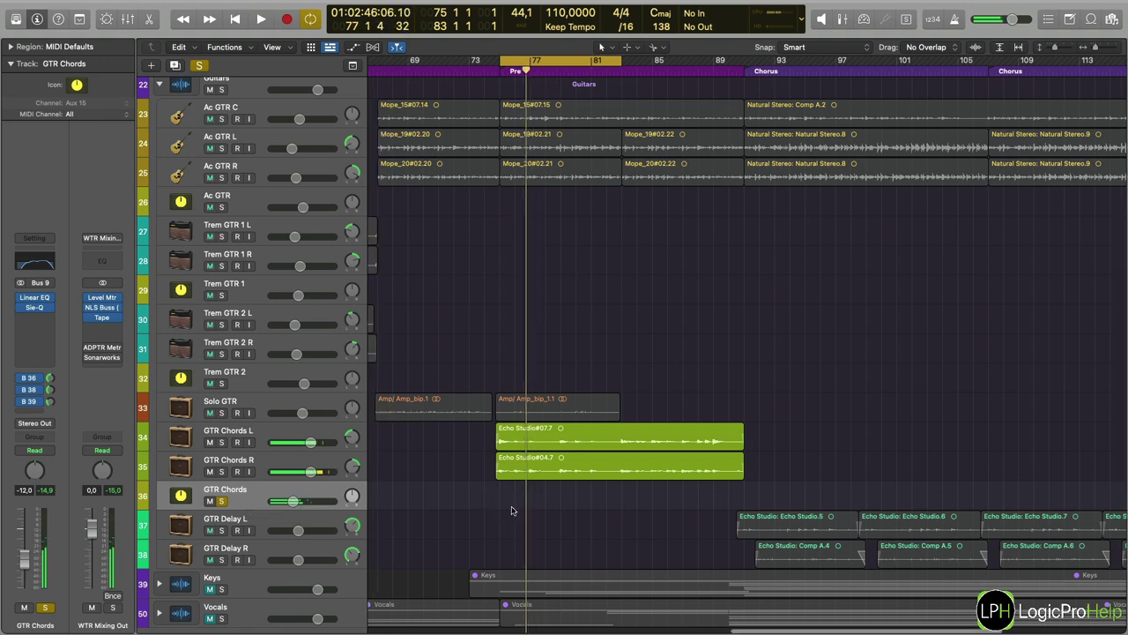
drag(755, 507, 933, 429)
click(723, 241)
drag(728, 232, 511, 358)
click(650, 471)
drag(787, 498, 897, 439)
scroll(705, 476, right, 10)
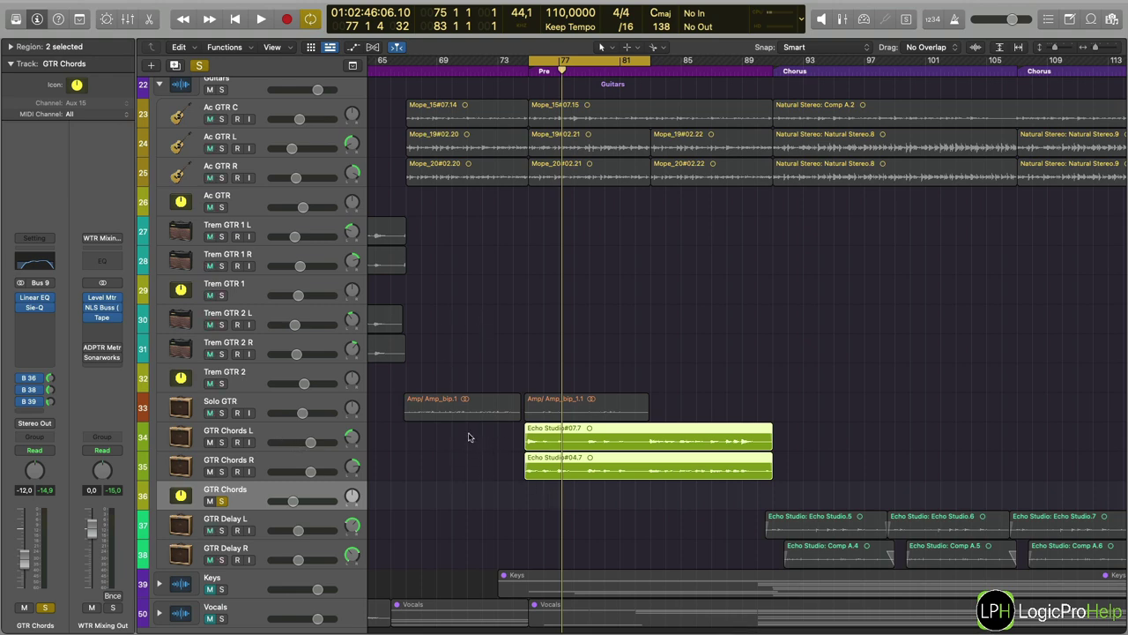
click(283, 433)
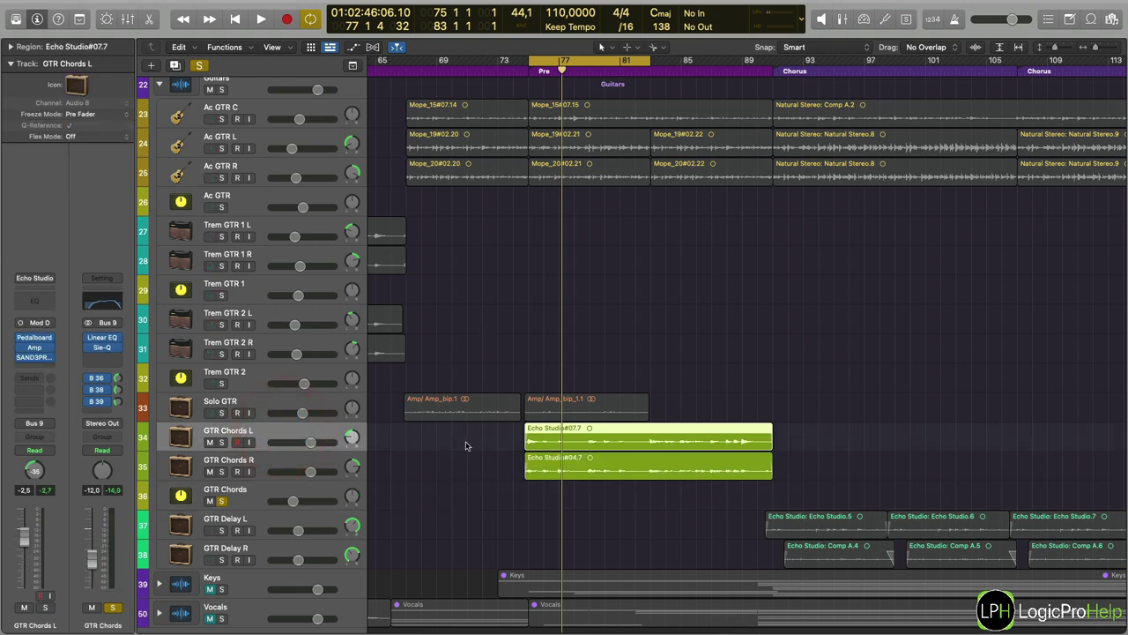
scroll(1000, 329, up, 3)
scroll(905, 388, left, 3)
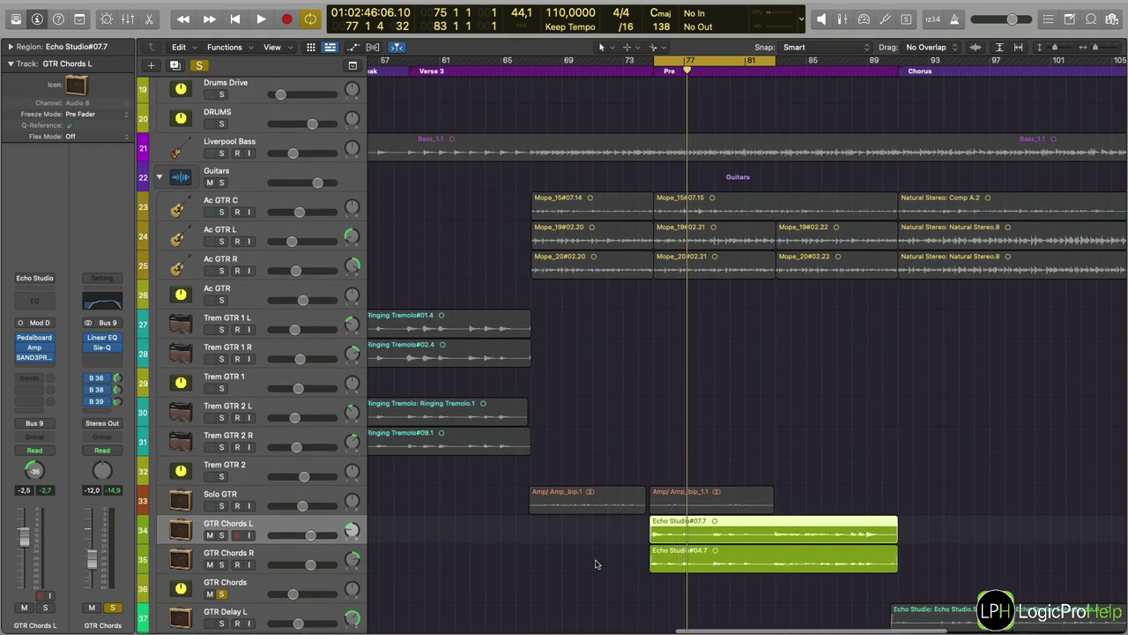
drag(608, 532, 705, 571)
drag(566, 327, 453, 430)
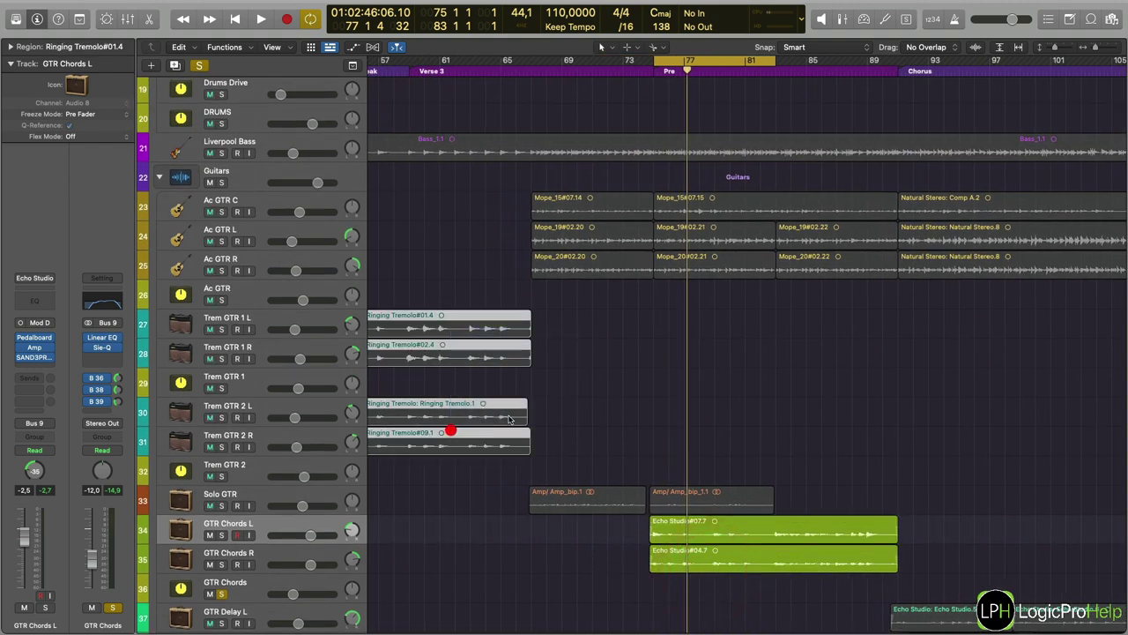
scroll(657, 229, up, 4)
scroll(692, 432, down, 9)
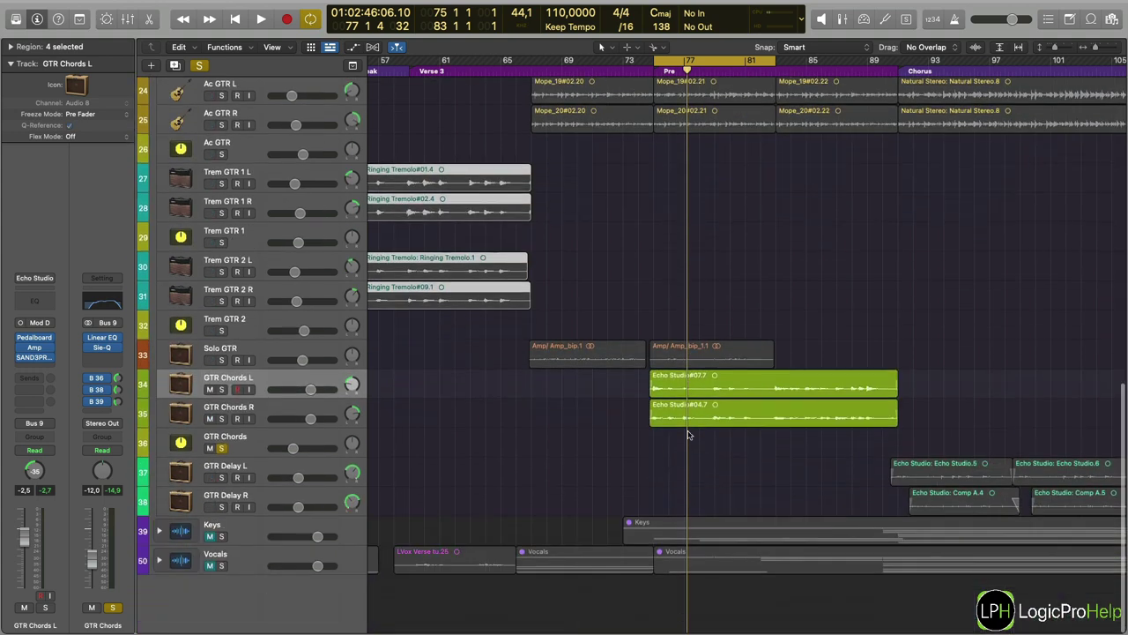
Open the Pedalboard on GTR Chords L to inspect its pedals.
click(670, 458)
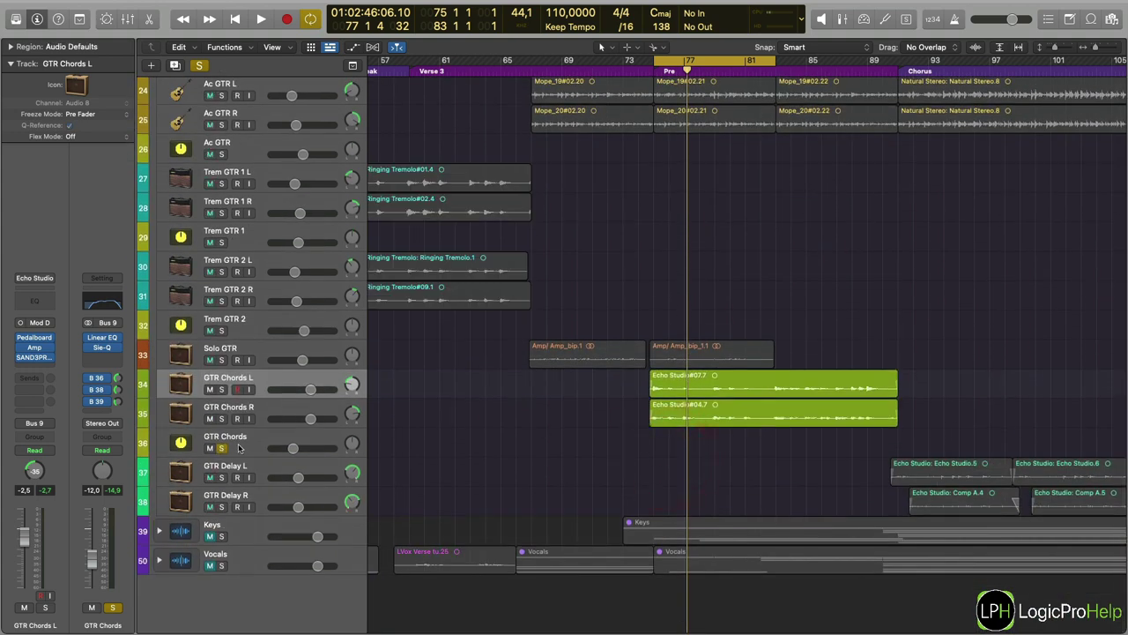
click(35, 341)
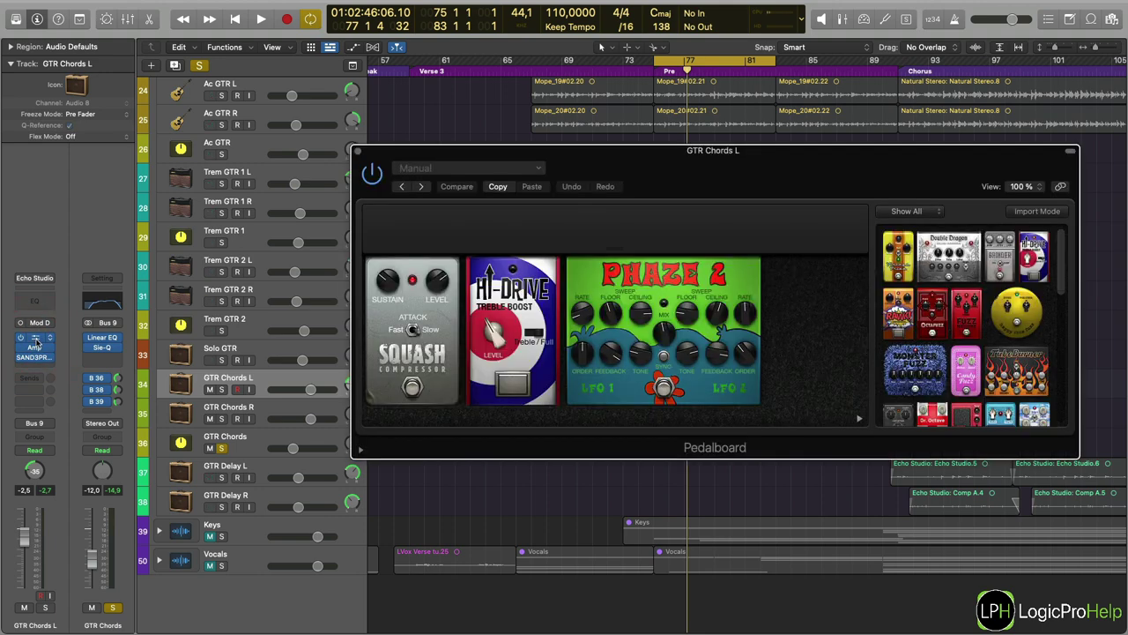
Inspect the Amp Designer and SAND3PRE preamp settings on GTR Chords L, closing each plug-in after viewing.
click(33, 347)
click(34, 347)
click(36, 349)
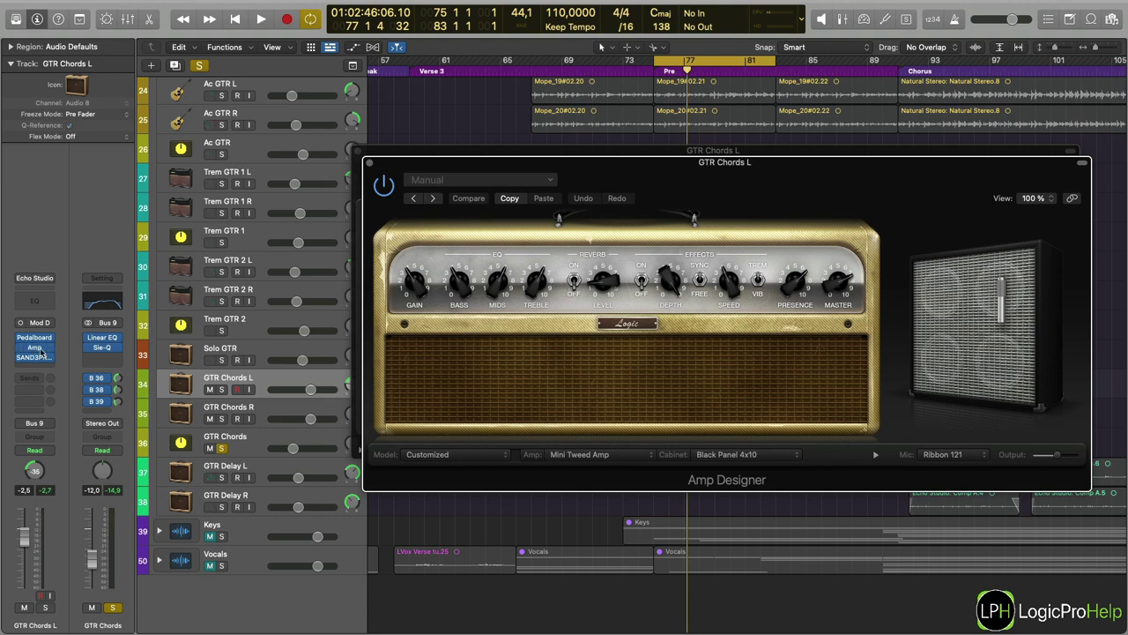
click(35, 341)
click(37, 341)
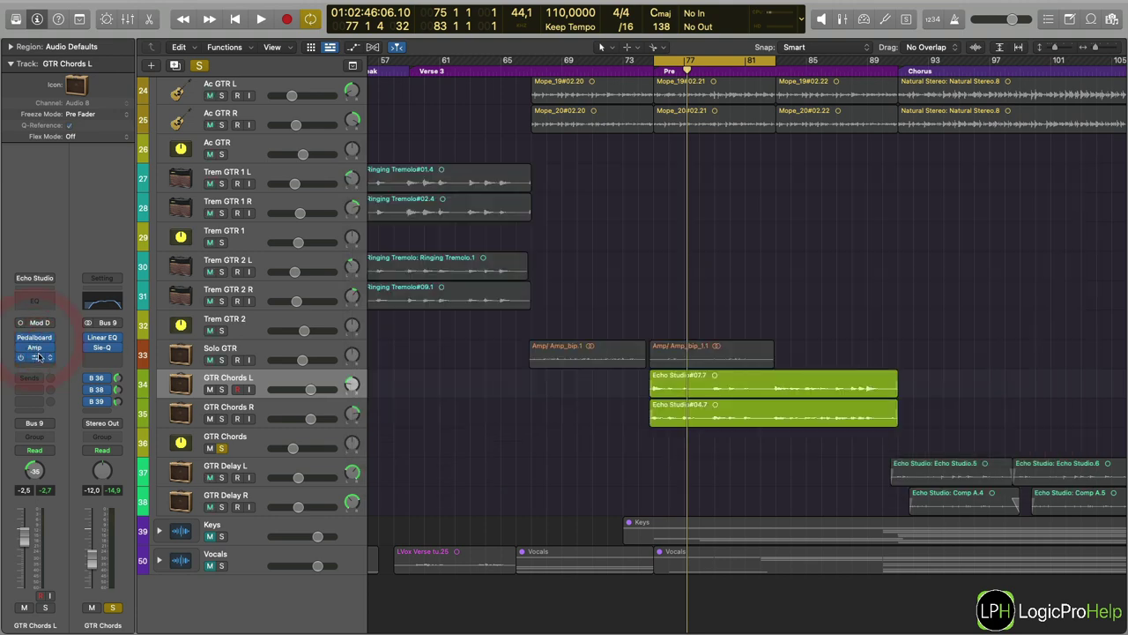
click(41, 357)
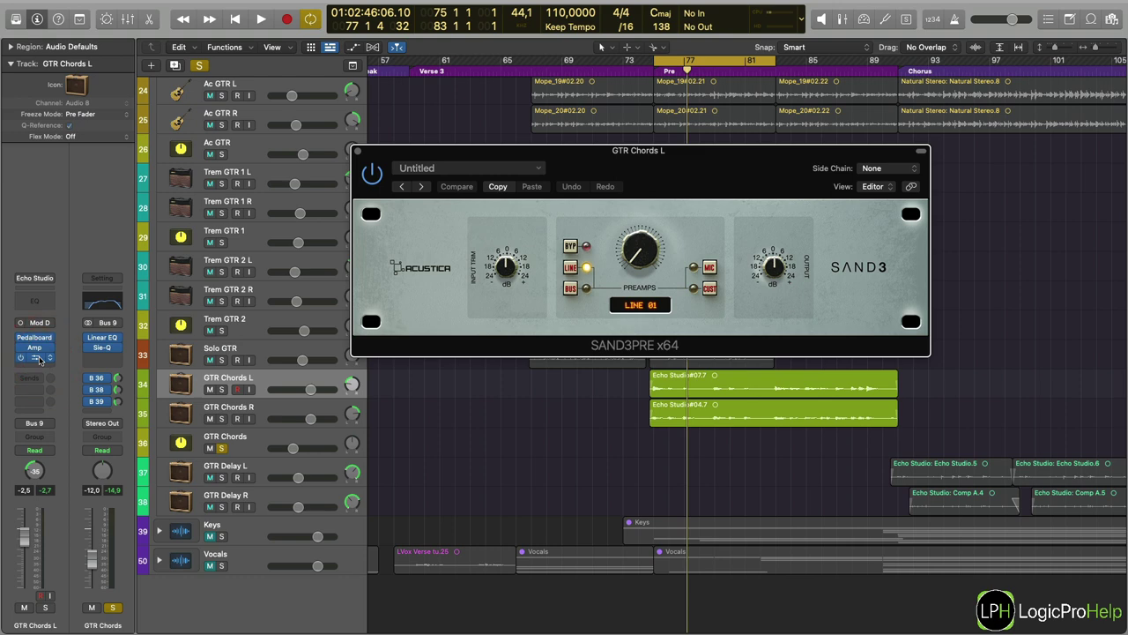
click(38, 357)
Compare the channel strips of GTR Chords R and GTR Chords L, including their inserts and panning.
click(263, 405)
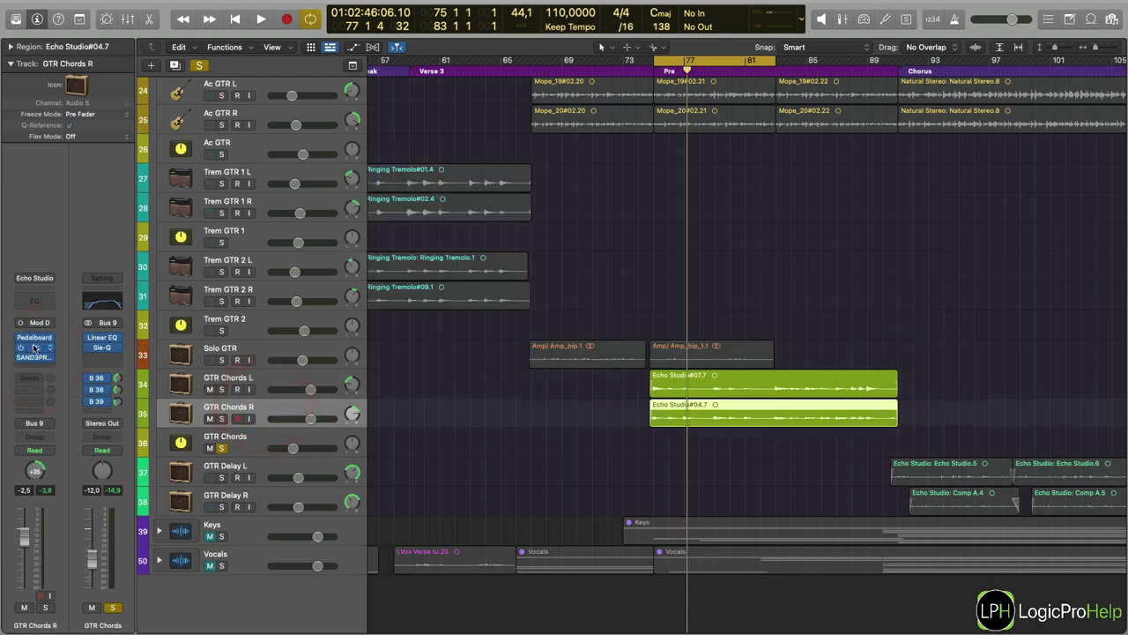
click(258, 379)
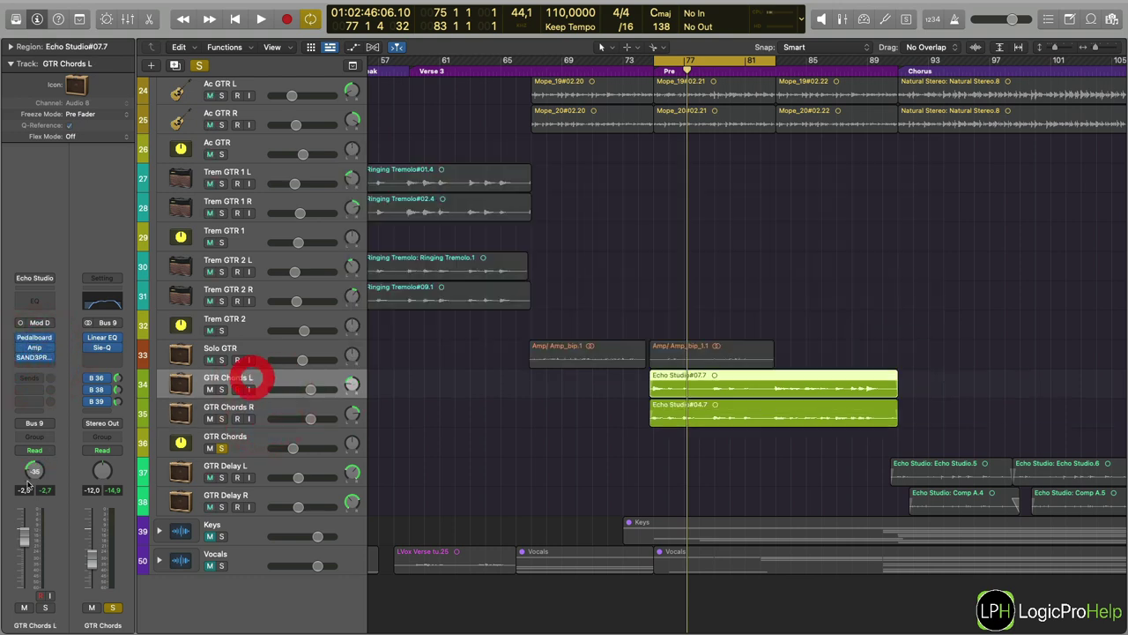
click(267, 410)
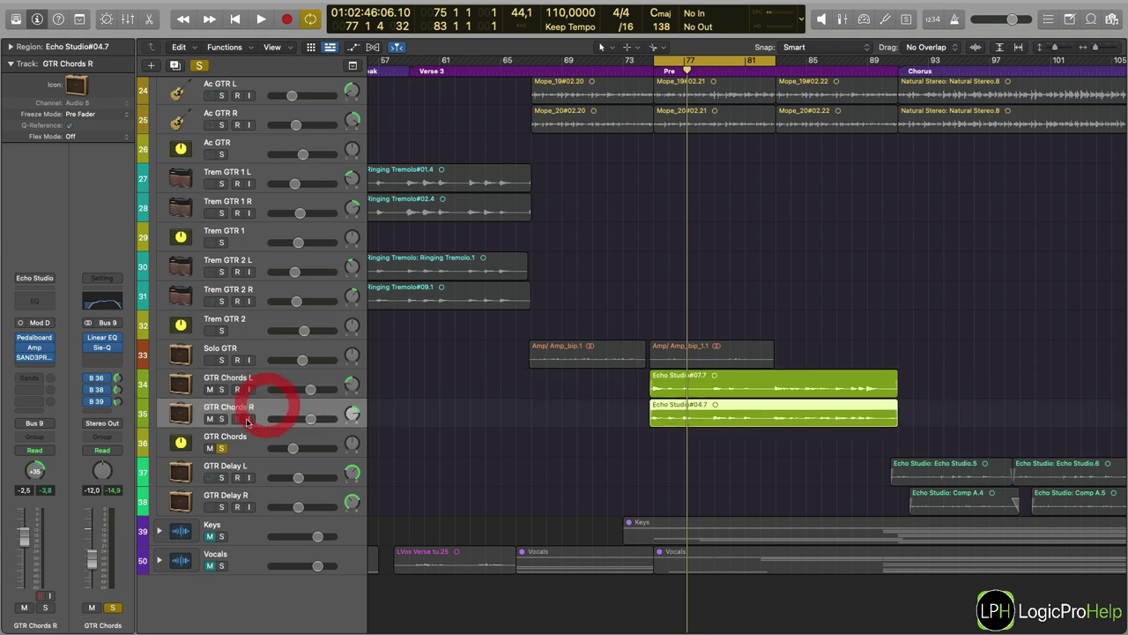
Open the Linear Phase EQ on the GTR Chords aux and audition the chords with all its inserts and sends bypassed.
click(252, 439)
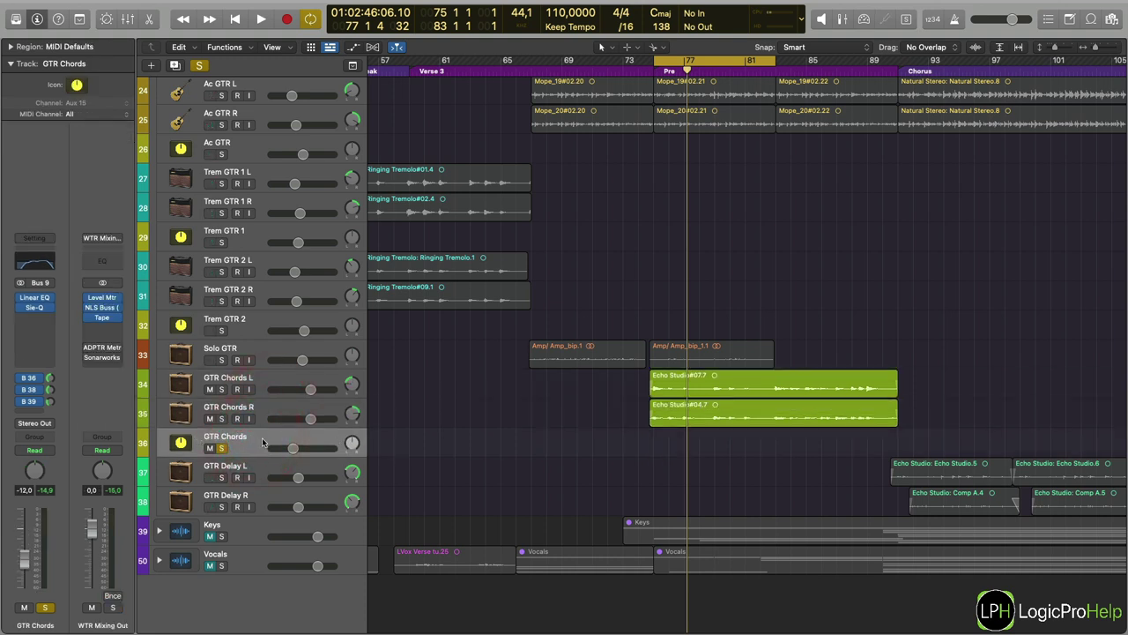
click(35, 297)
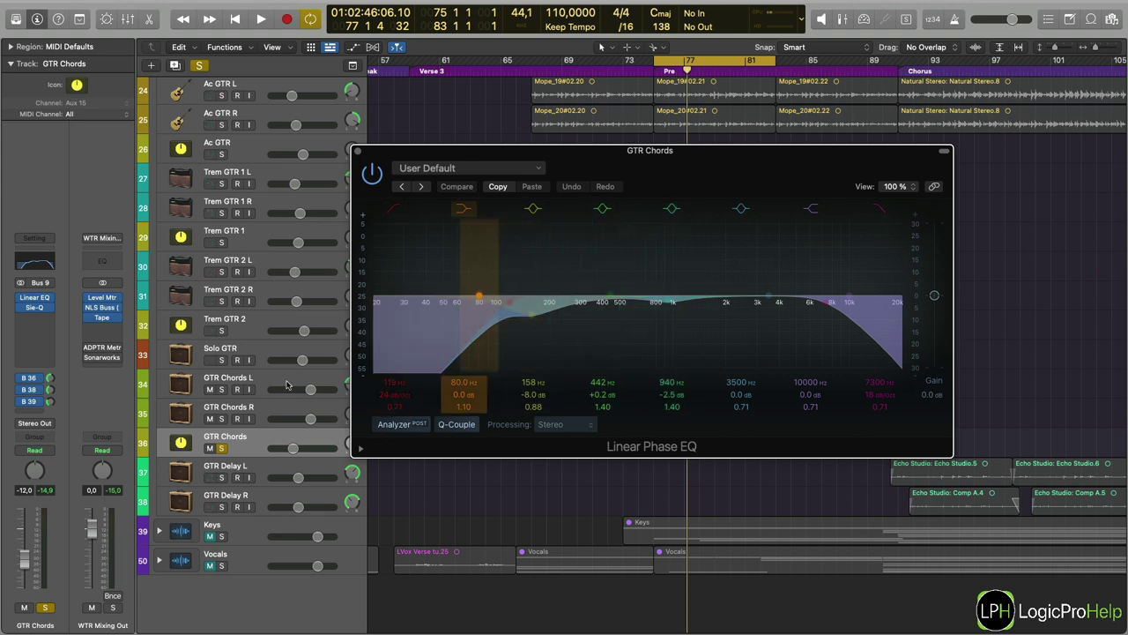
click(25, 298)
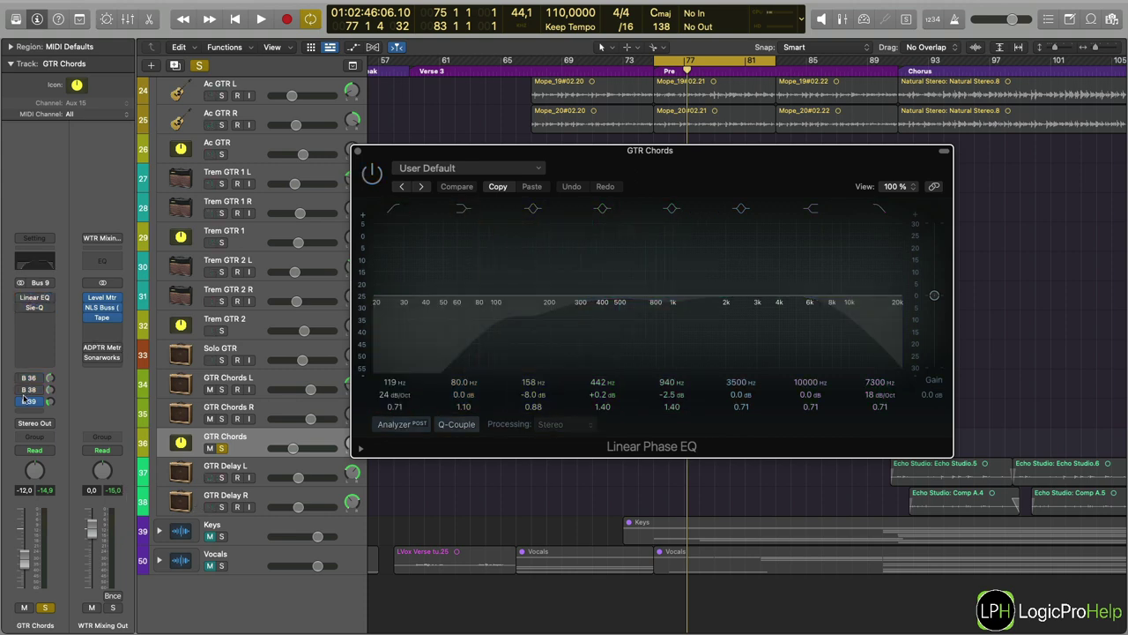
key(space)
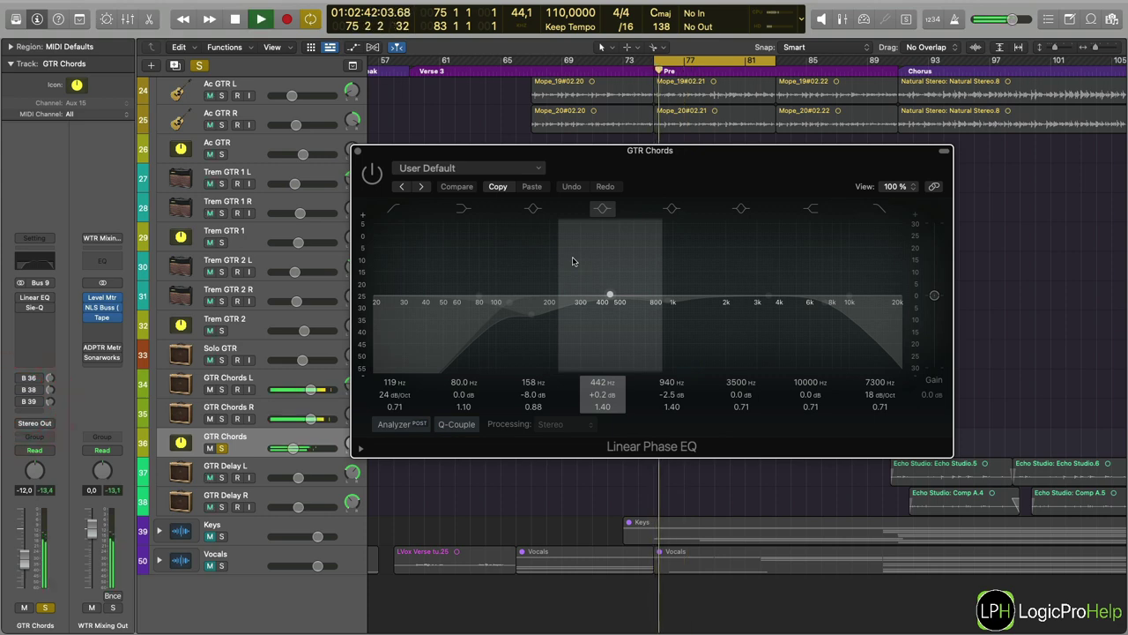
key(space)
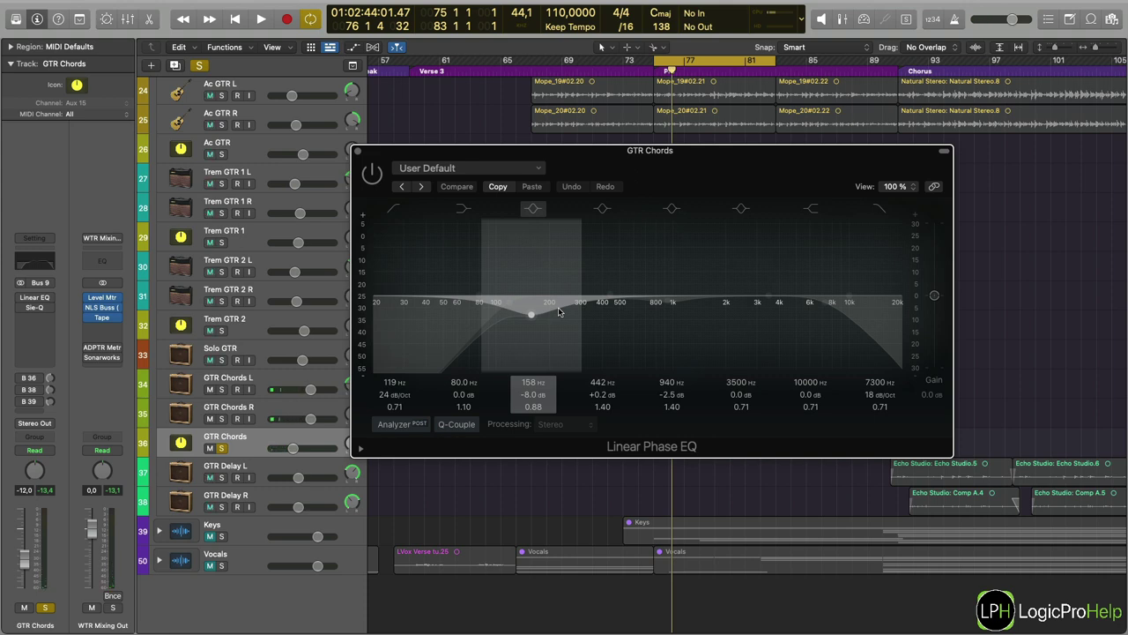
Enable the Linear Phase EQ on GTR Chords and play the chord guitars through it.
click(371, 173)
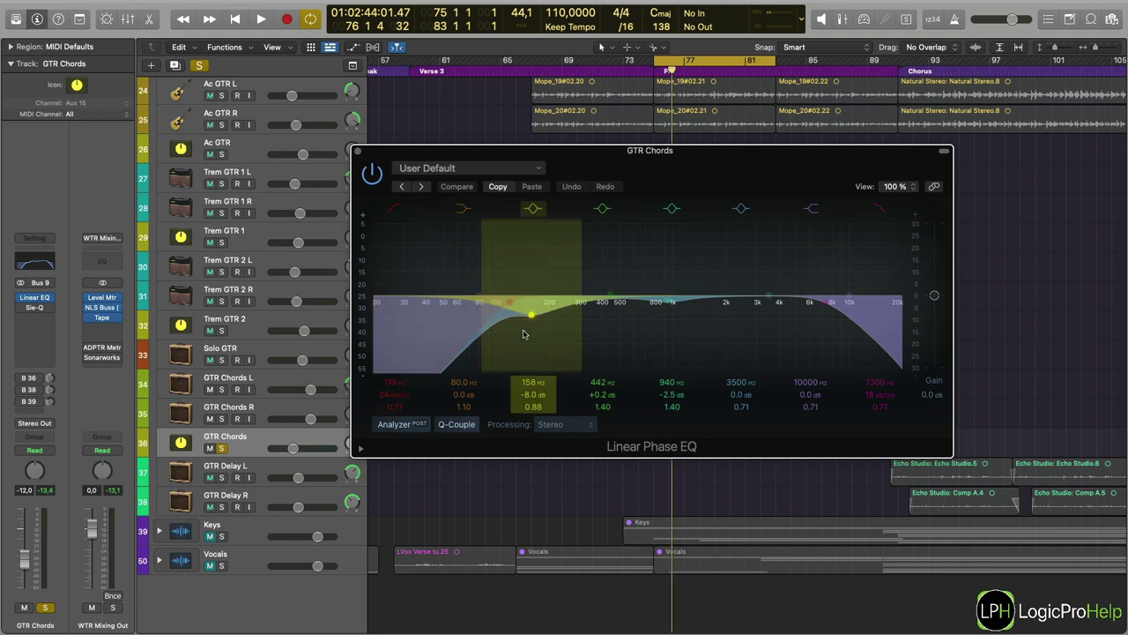
key(space)
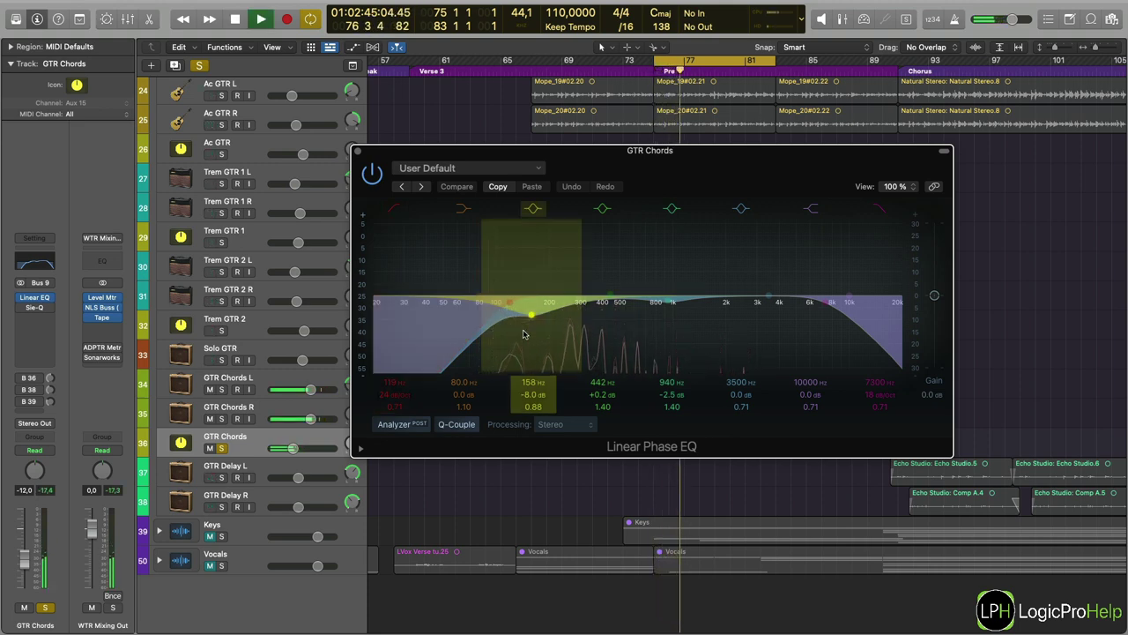
key(space)
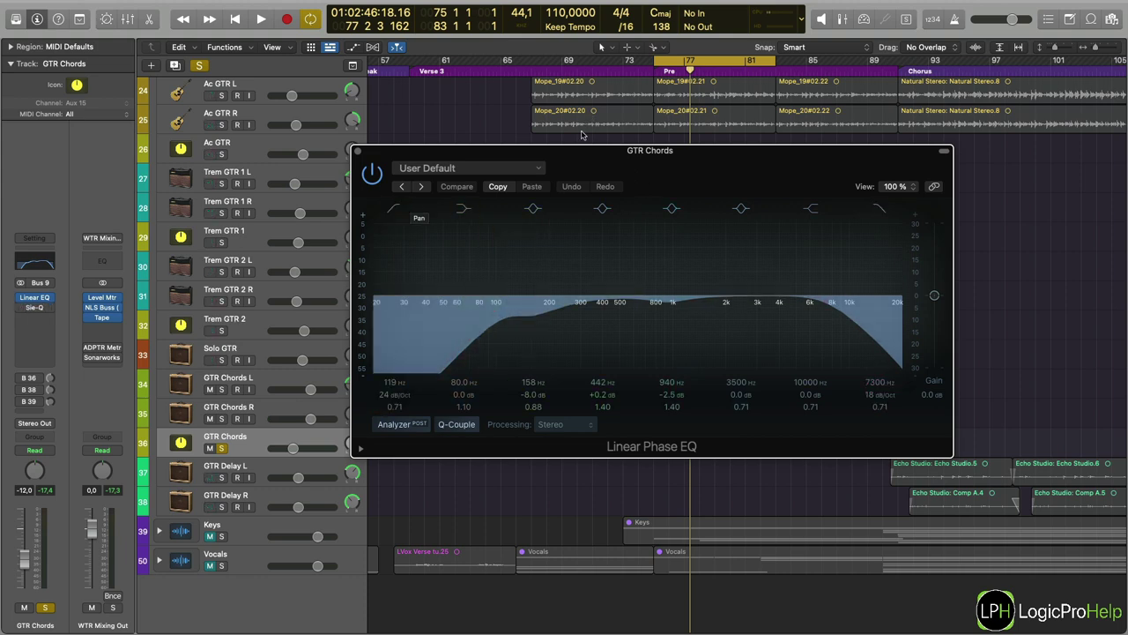
Try a Q of 0.14 on the 158 Hz band of the GTR Chords EQ and revert to the saved curve.
scroll(581, 135, up, 4)
scroll(580, 137, down, 4)
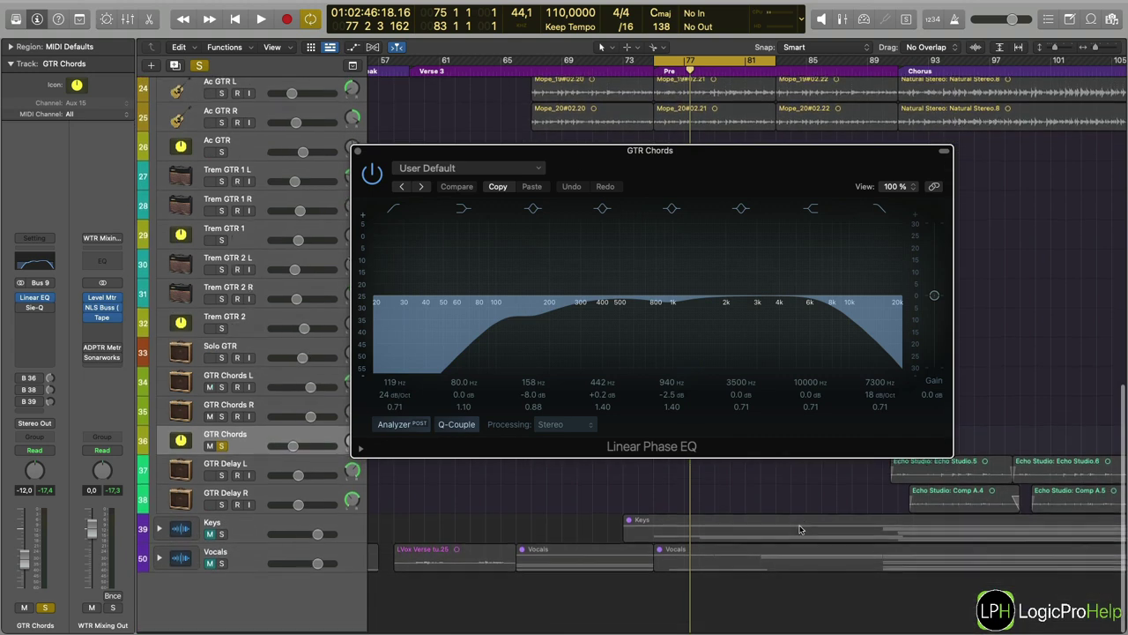
scroll(685, 142, up, 6)
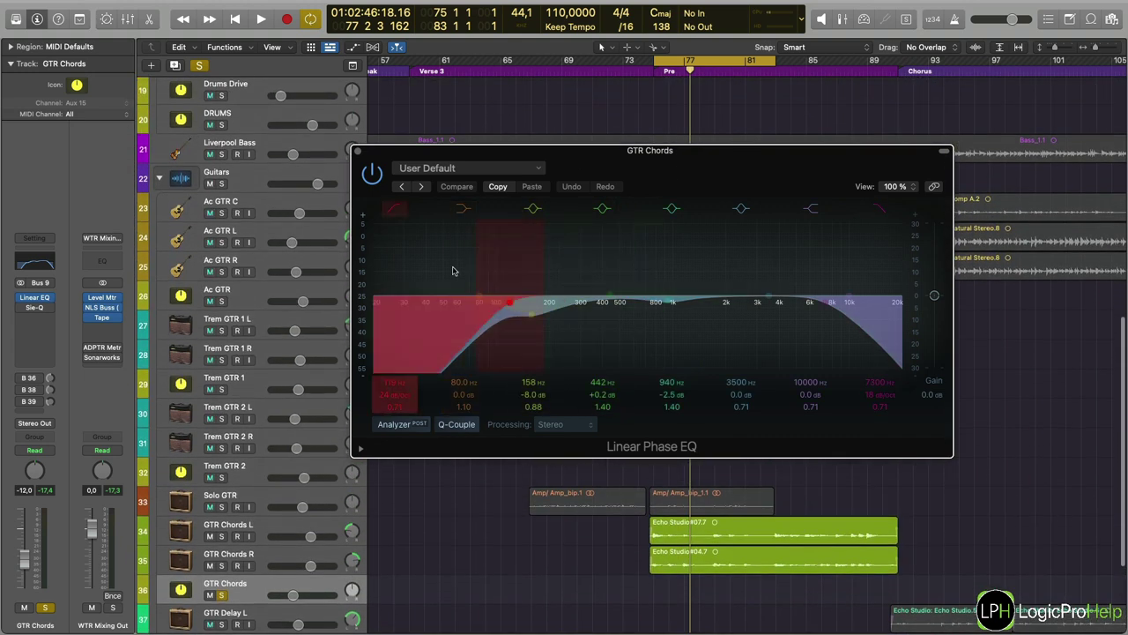
drag(531, 313, 533, 329)
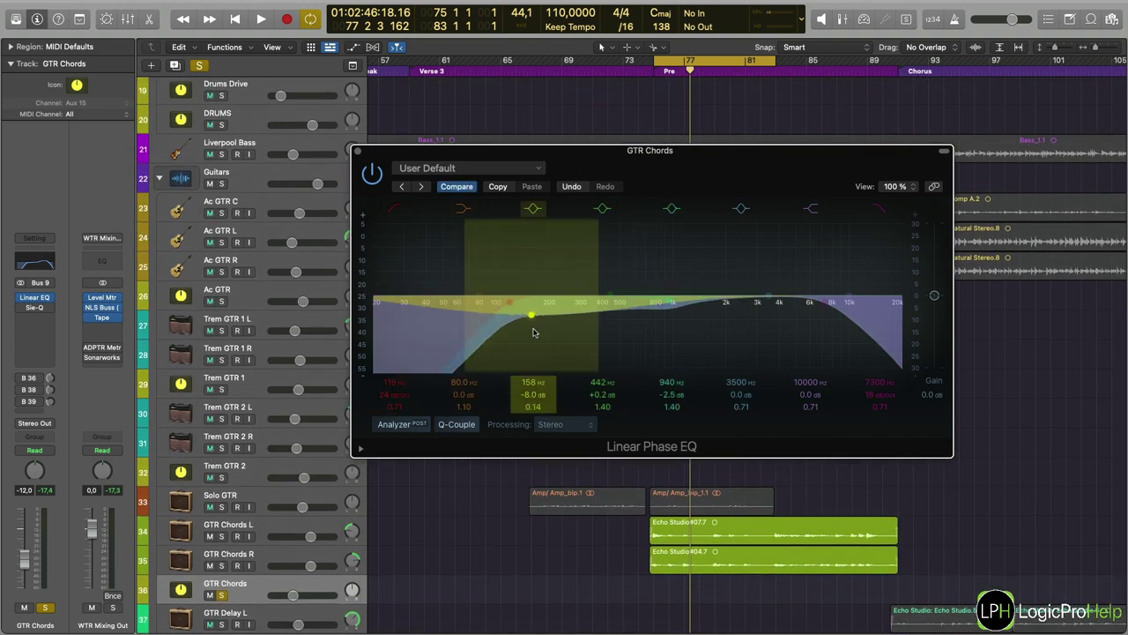
click(457, 187)
Play the chord guitars once more with the original EQ curve and close the Linear Phase EQ.
key(space)
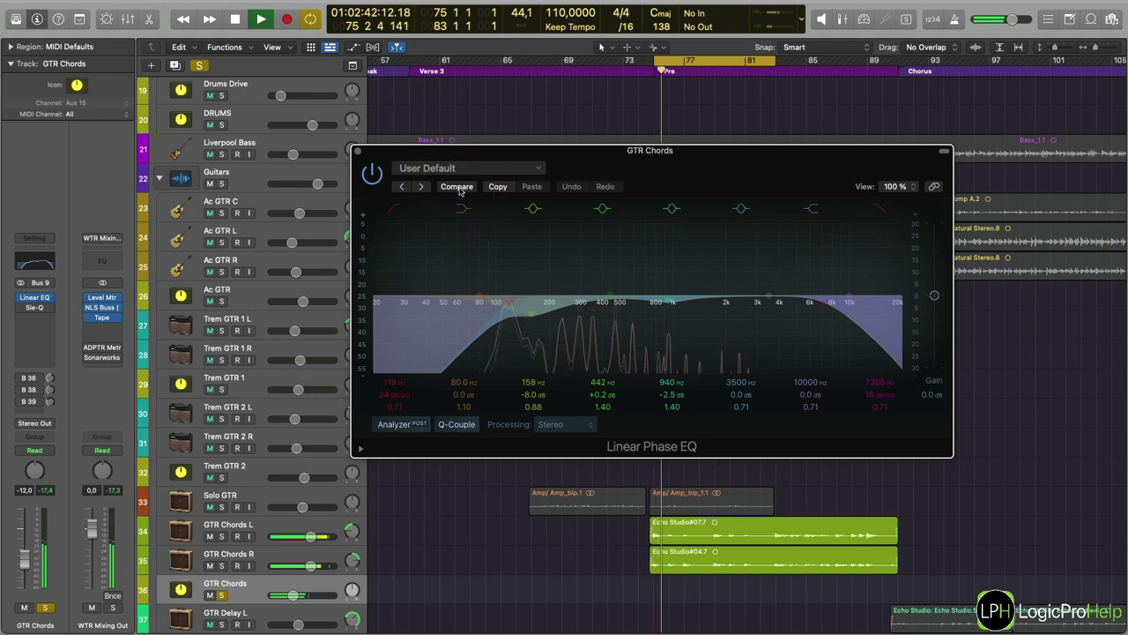
click(356, 151)
key(space)
Enable and open Sie-Q on GTR Chords, select both chord guitar regions, and audition the chords through it.
click(35, 305)
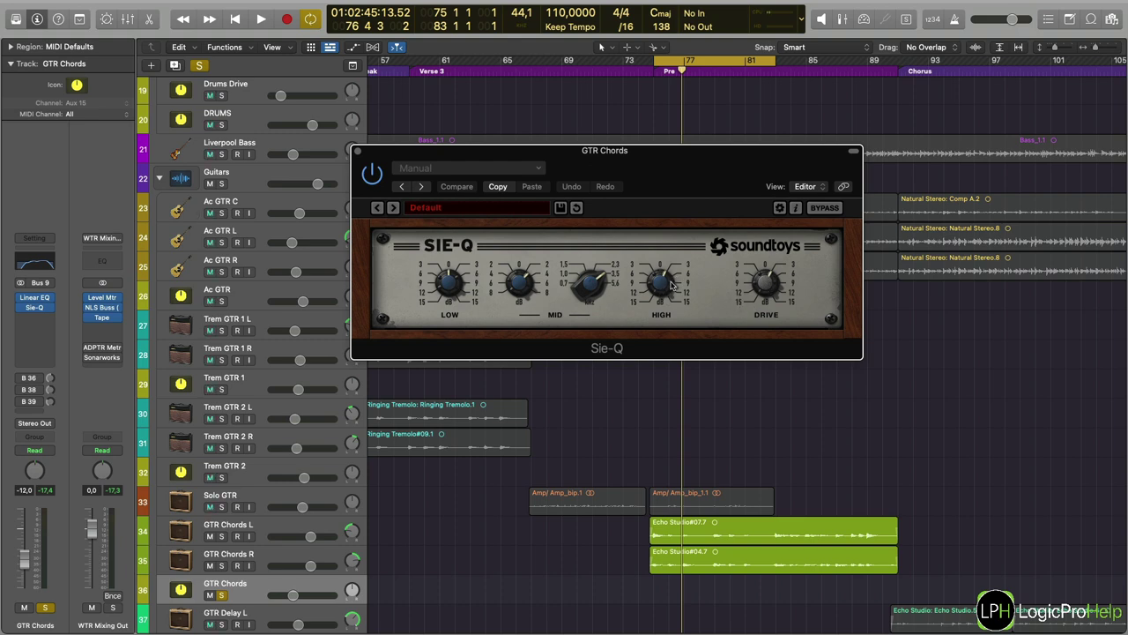
drag(608, 533, 855, 570)
key(space)
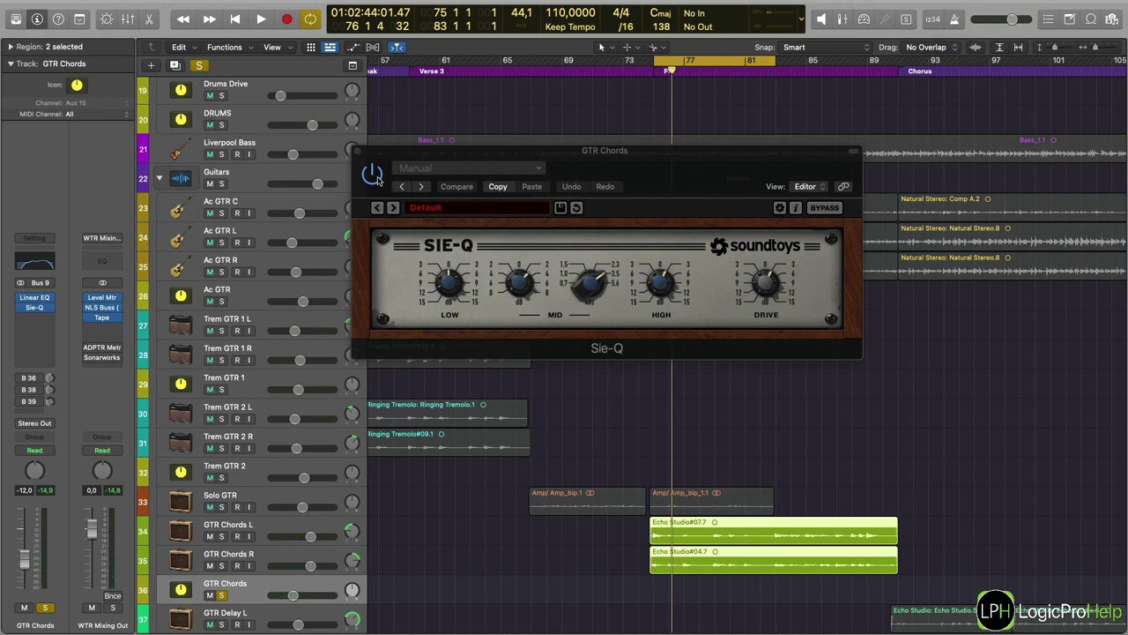
key(space)
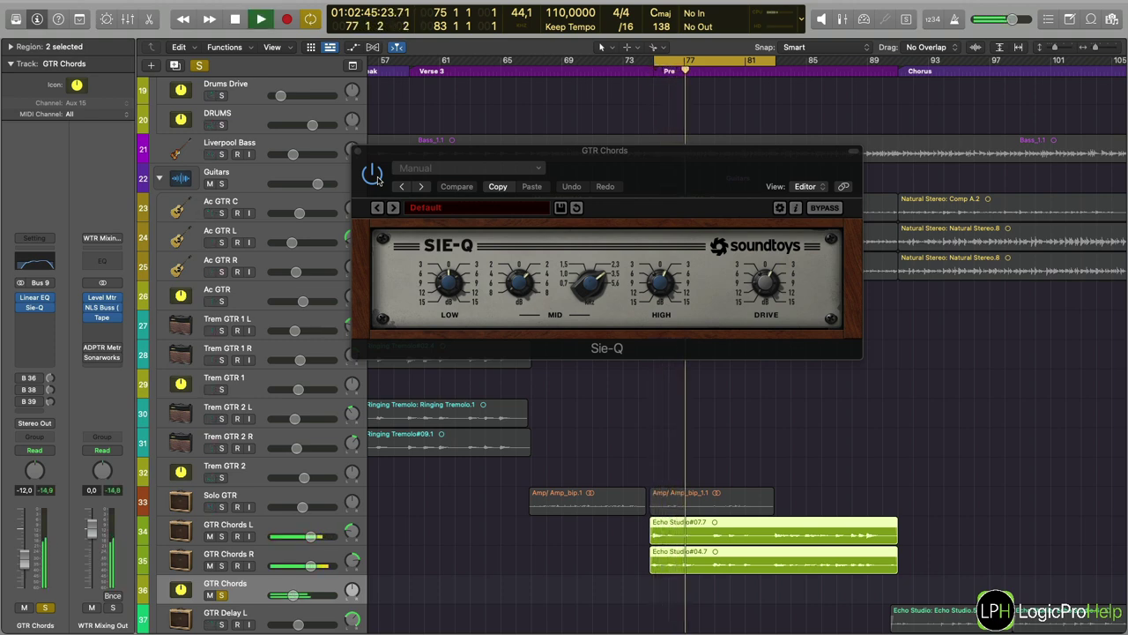
key(space)
Compare the chord guitars with Sie-Q bypassed and enabled during playback, leaving it enabled and closing its window.
click(377, 177)
key(space)
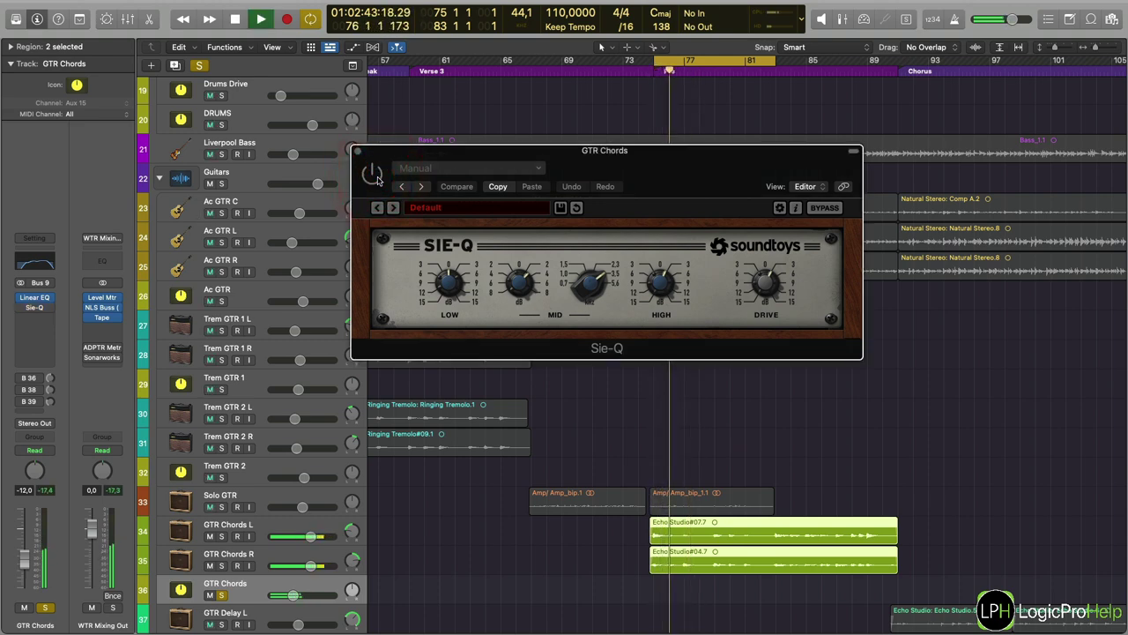
key(space)
click(377, 177)
key(space)
click(378, 177)
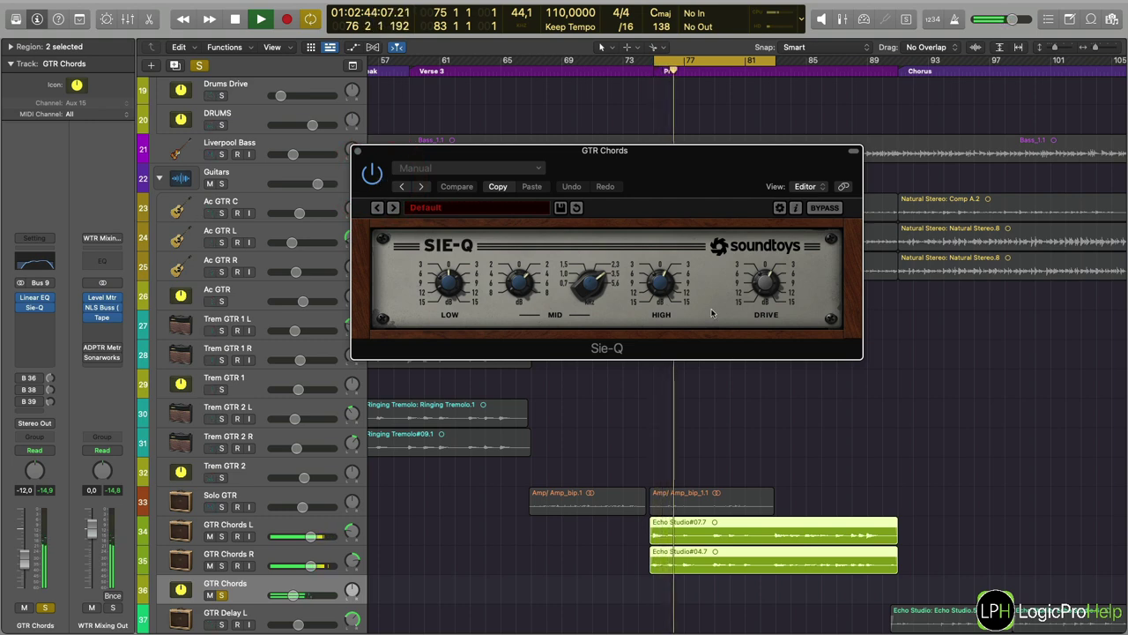
key(space)
click(358, 152)
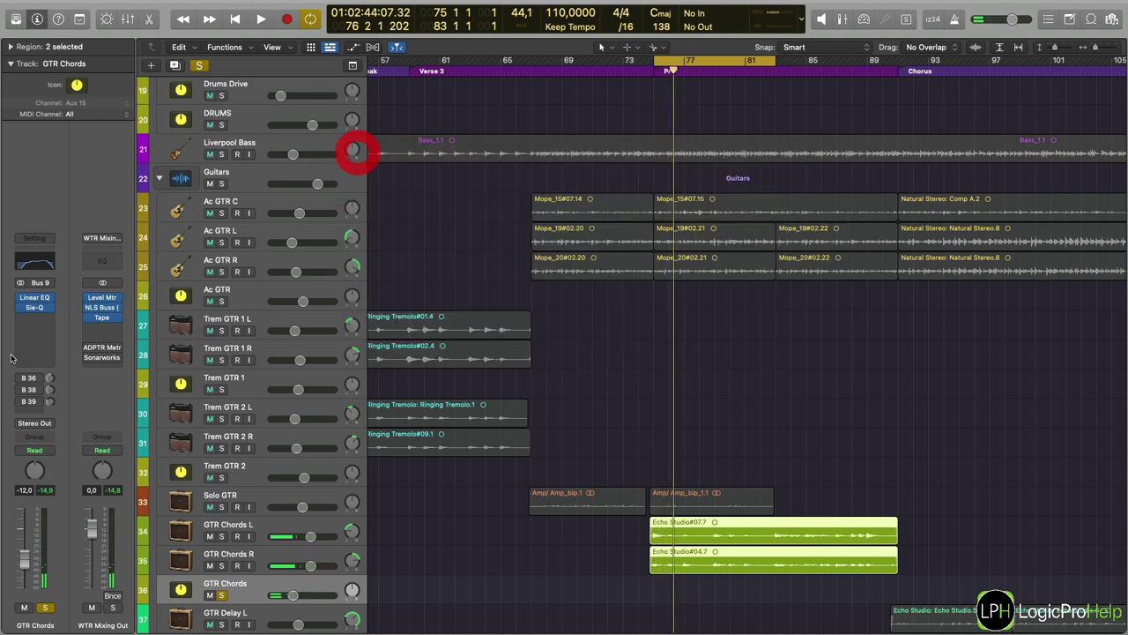
Re-enable the Bus 36 Ambient, Bus 38 VoxSpring and Bus 39 GTR DLY sends on GTR Chords.
click(39, 378)
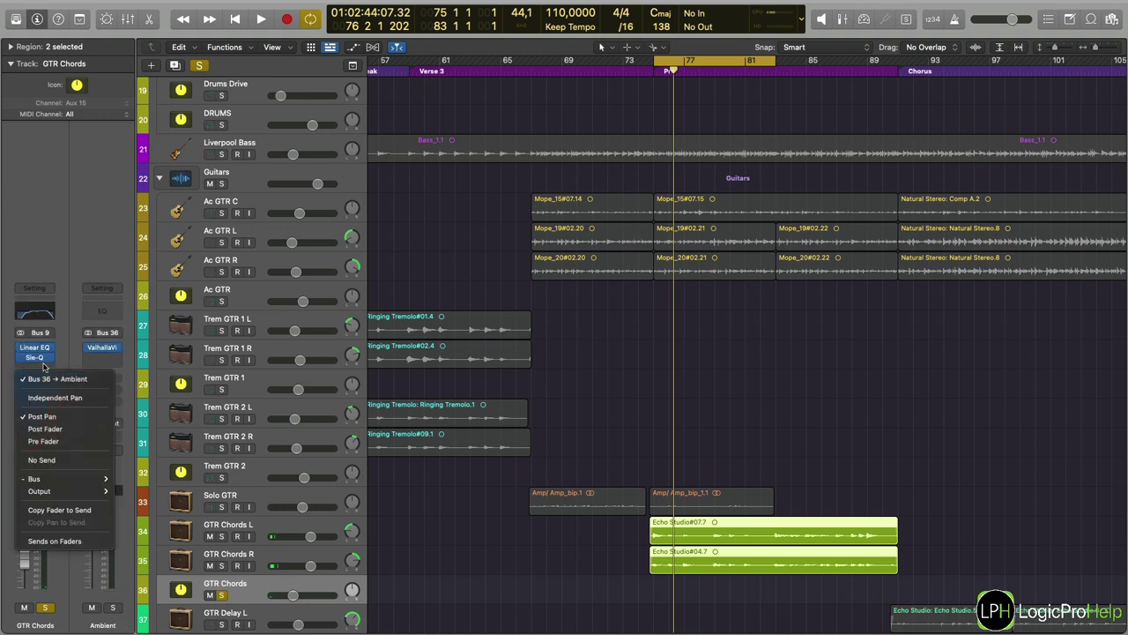
click(70, 333)
click(42, 388)
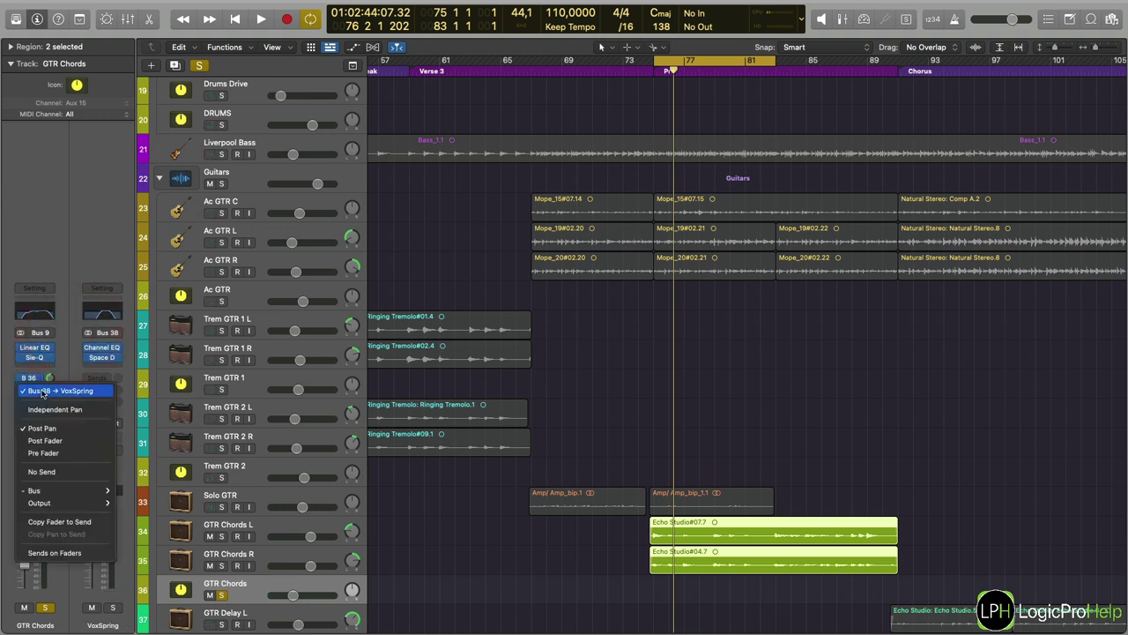
click(63, 344)
click(35, 403)
click(76, 365)
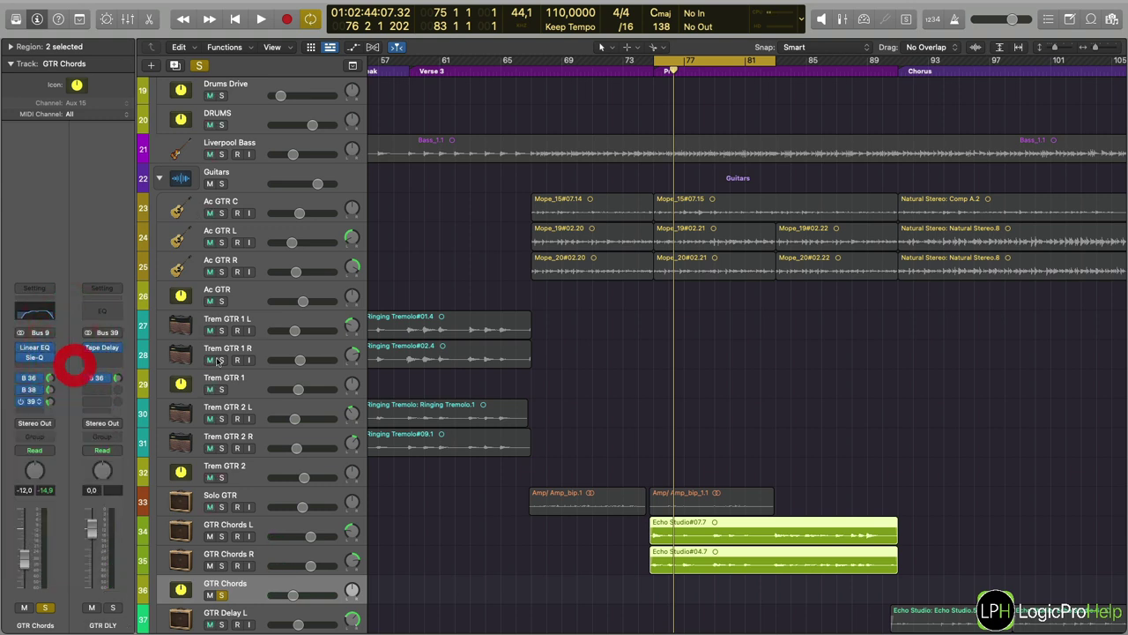
Compare the sends on the Trem GTR 1 aux with those on the GTR Chords aux.
click(297, 316)
click(238, 330)
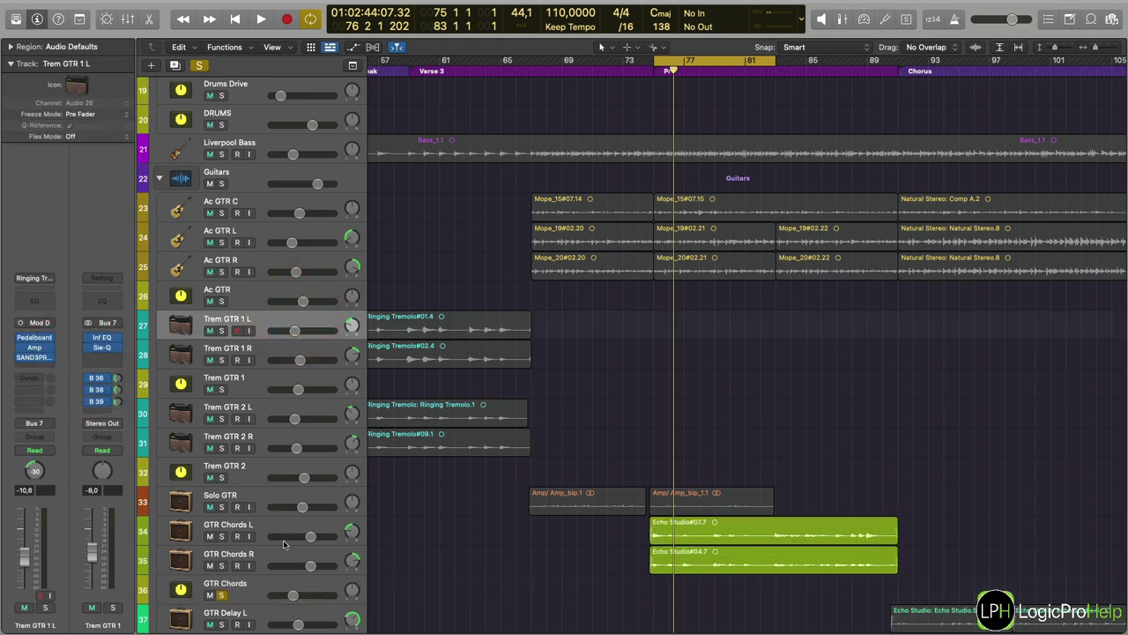
click(253, 589)
click(260, 381)
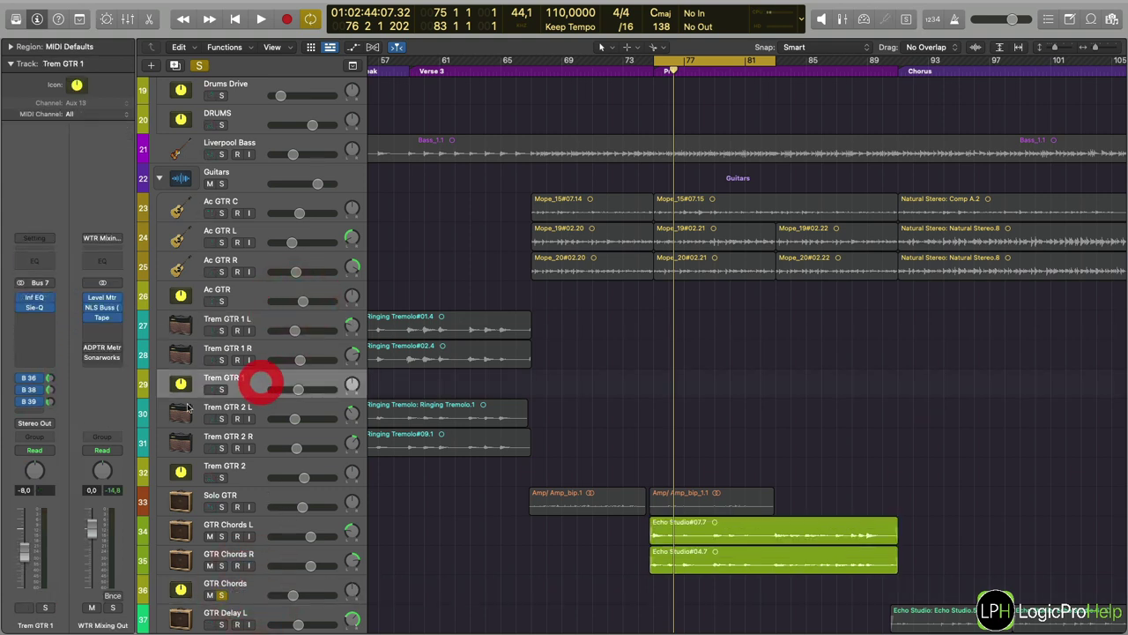
click(255, 588)
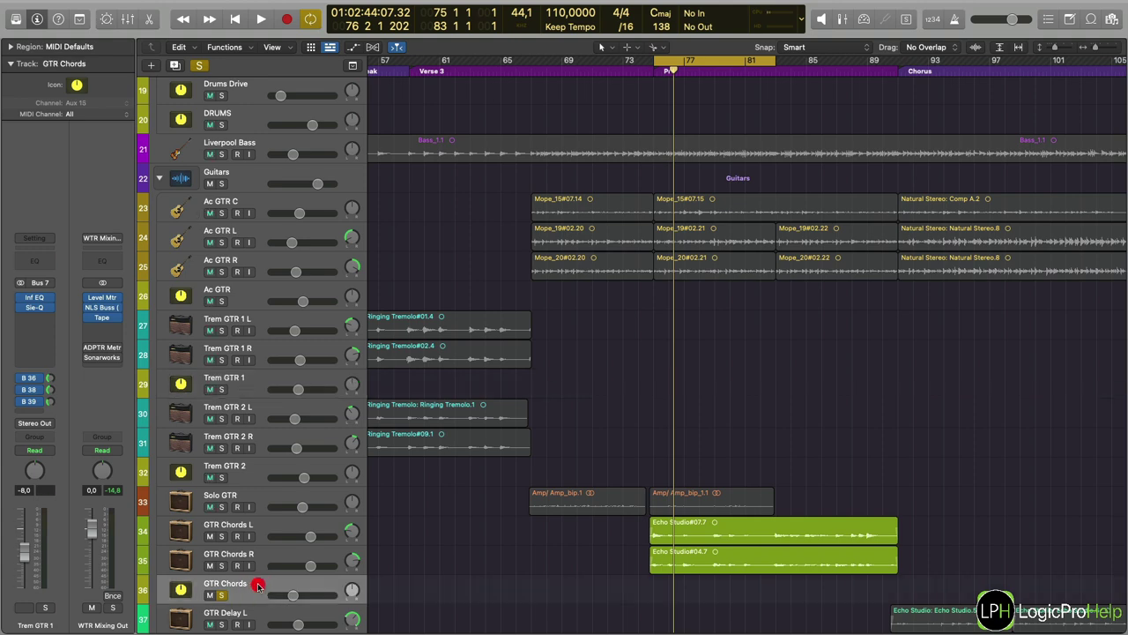
Play the soloed GTR Chords aux with its inserts and reverb and delay sends active.
key(space)
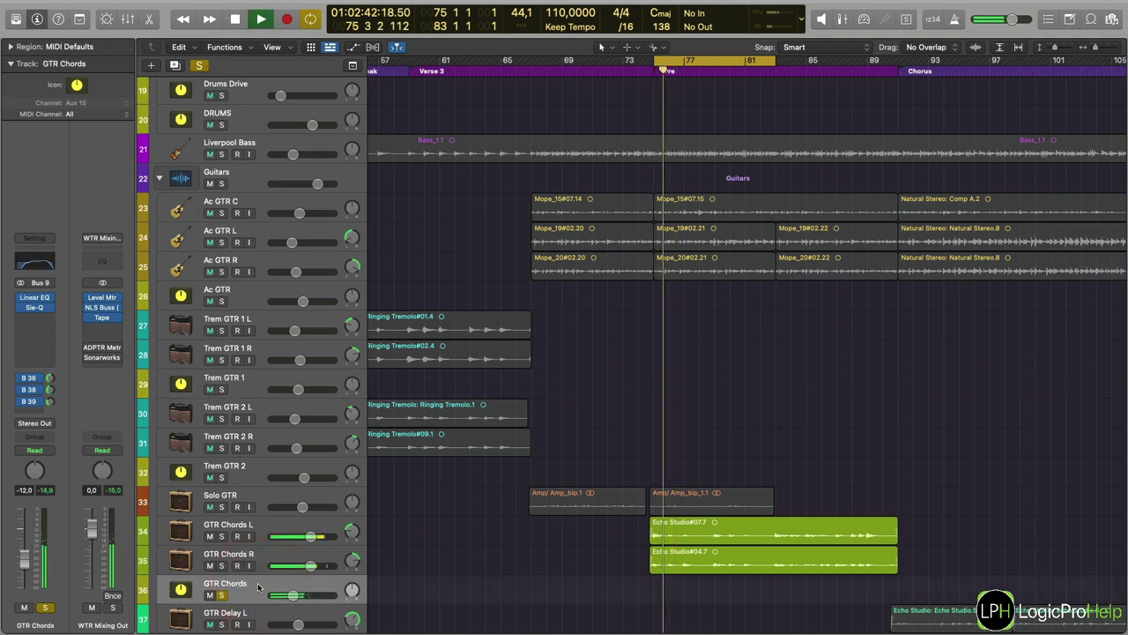
scroll(258, 586, down, 5)
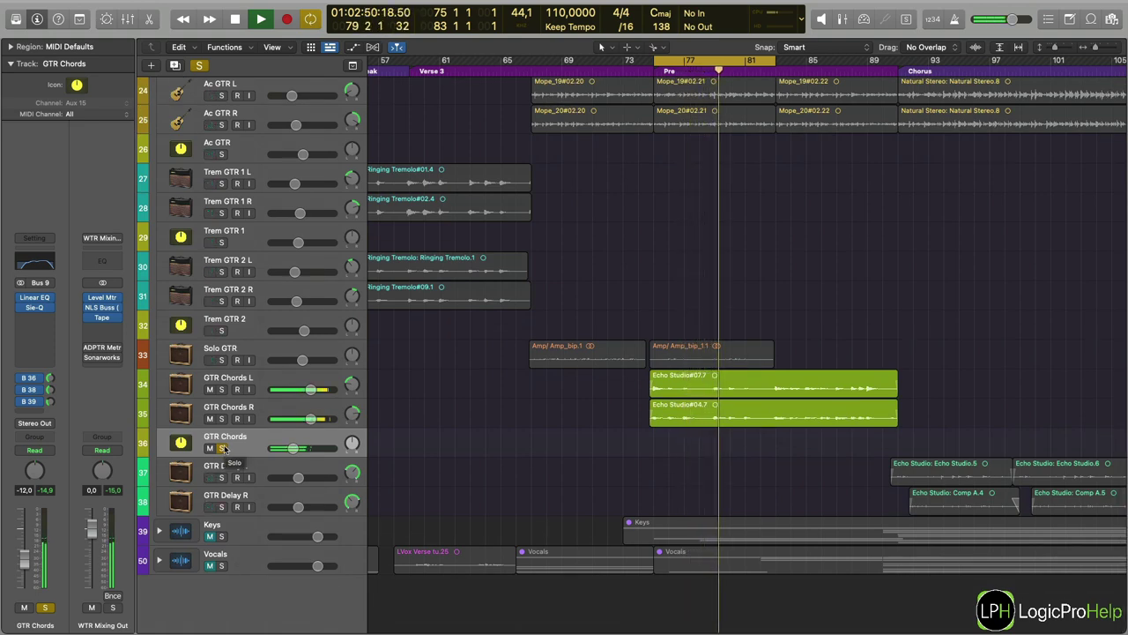
key(space)
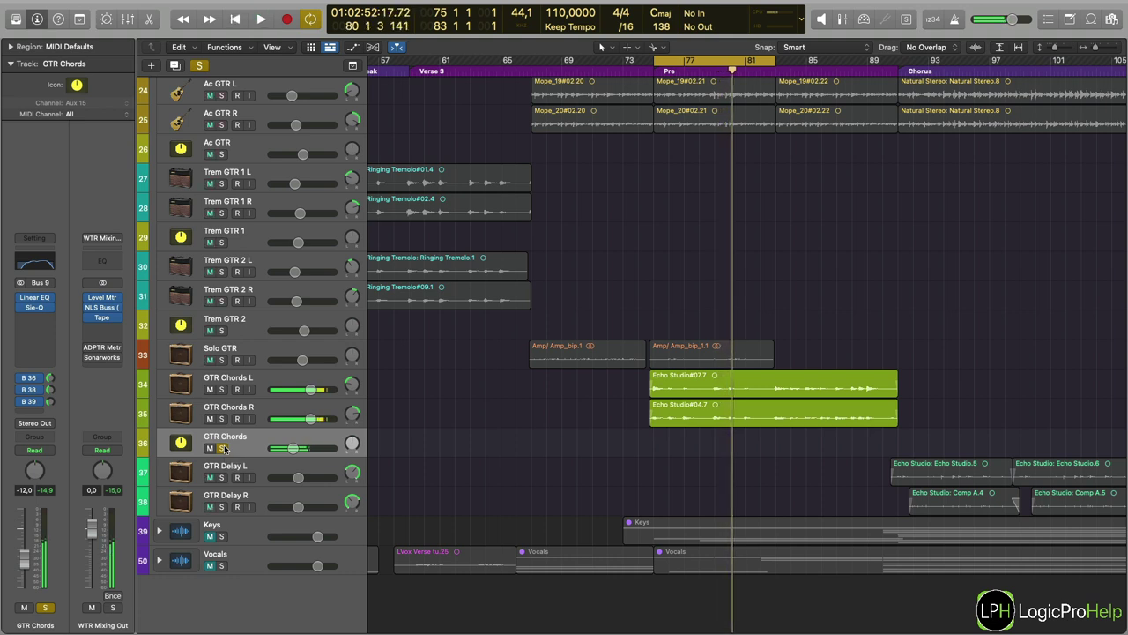
Unsolo GTR Chords to play it in the mix, and move the cycle range to bars 83 to 91.
click(223, 447)
key(space)
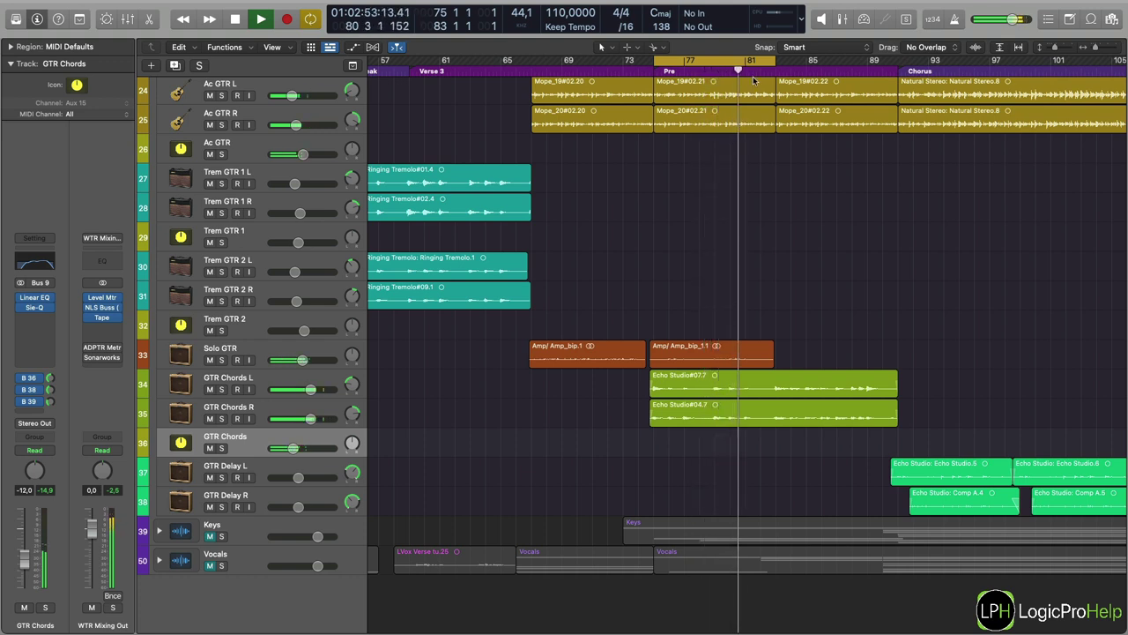
drag(758, 60, 882, 73)
click(859, 248)
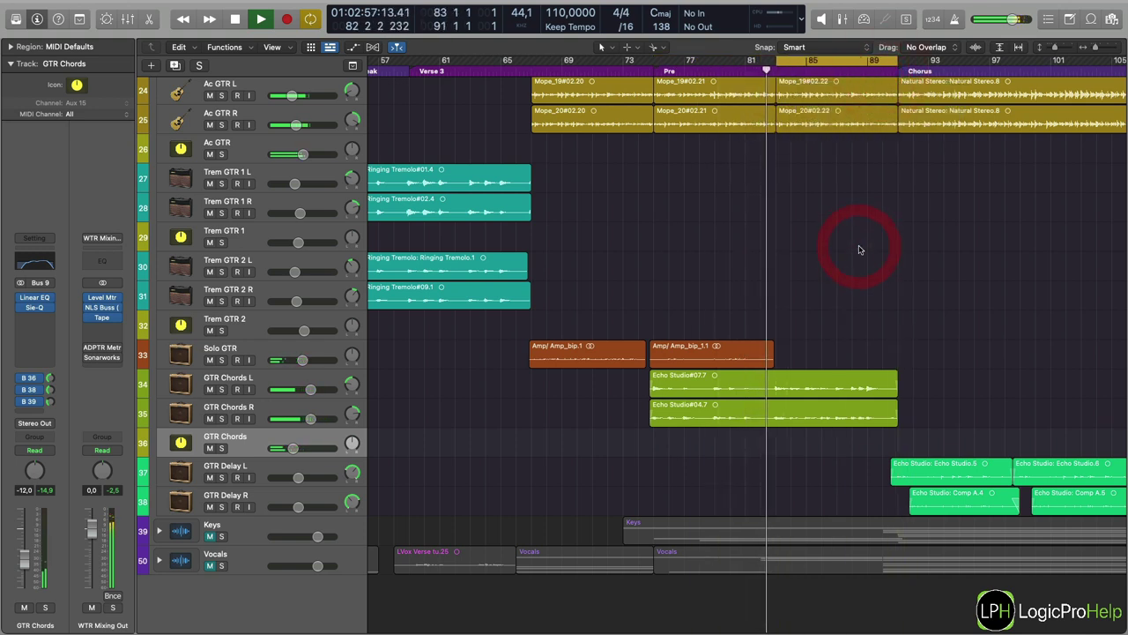
Play GTR Chords in the mix up to the chorus, stop playback and move the cycle range to bars 91 to 99.
scroll(863, 275, right, 4)
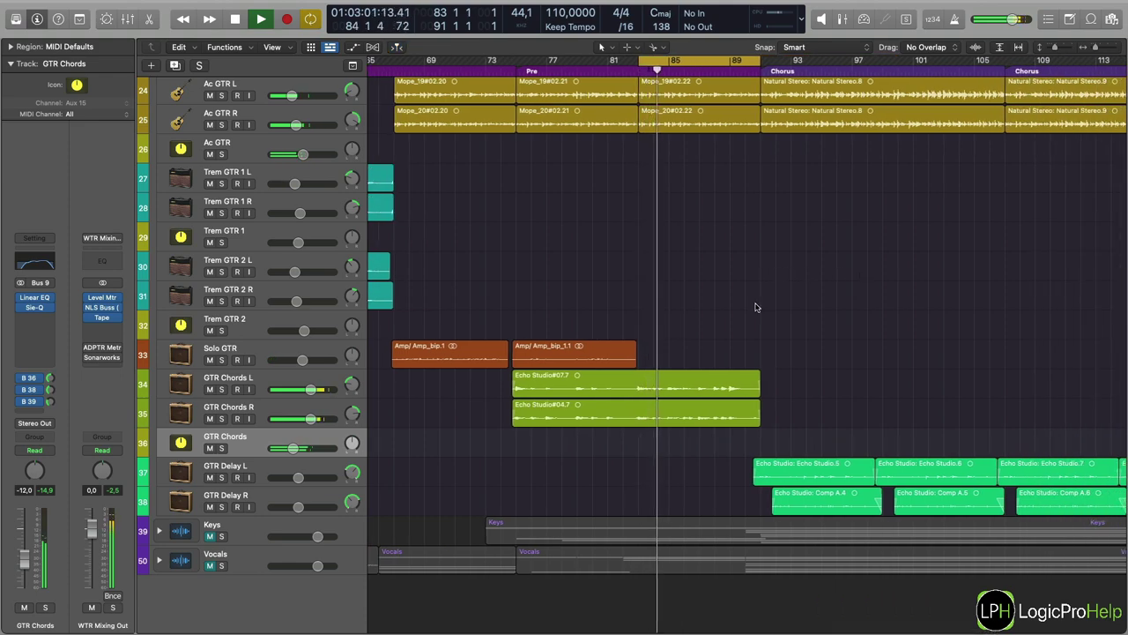
scroll(755, 306, up, 12)
scroll(756, 307, down, 12)
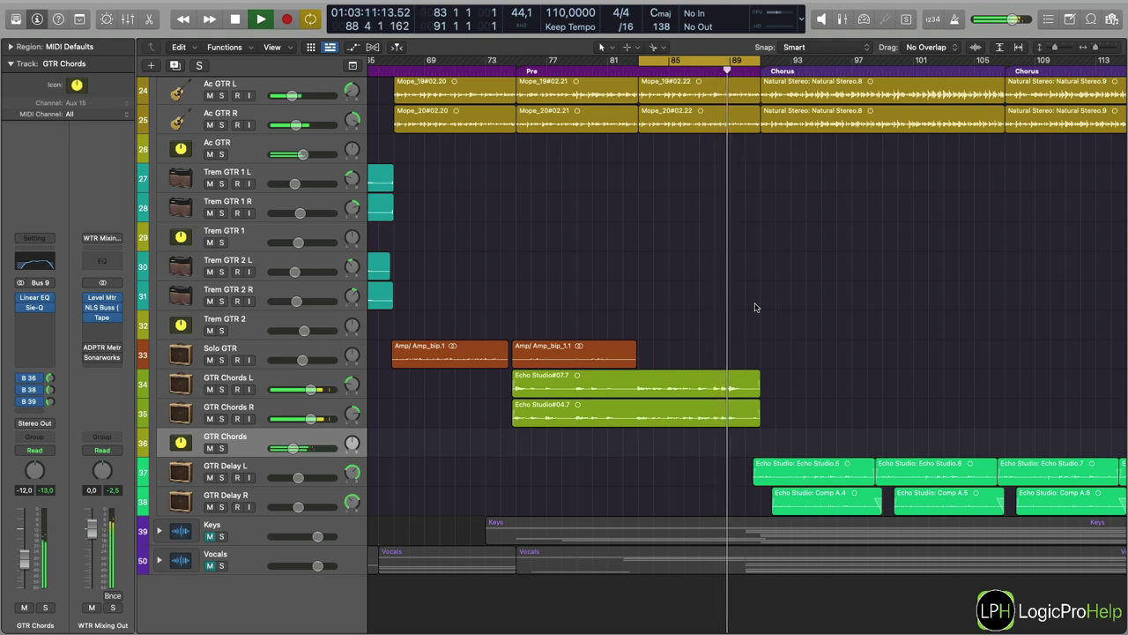
scroll(752, 302, right, 2)
scroll(753, 302, right, 2)
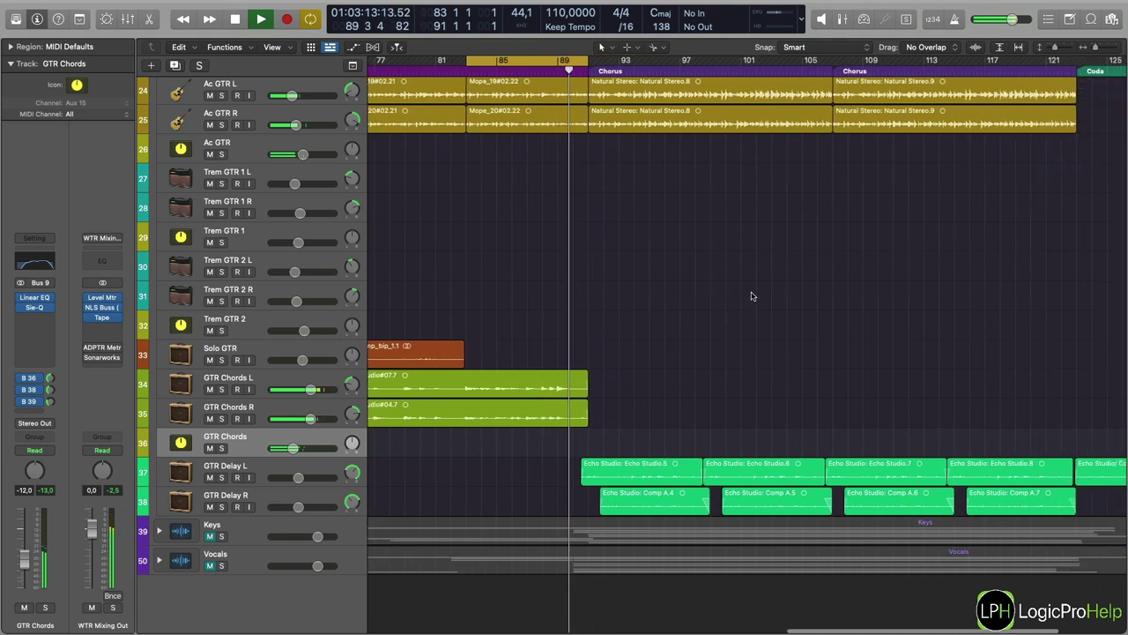
key(space)
drag(524, 63, 640, 69)
Compare the channel strips of GTR Delay L and GTR Delay R, and select the first three GTR Delay L regions.
scroll(661, 171, right, 3)
scroll(662, 170, up, 2)
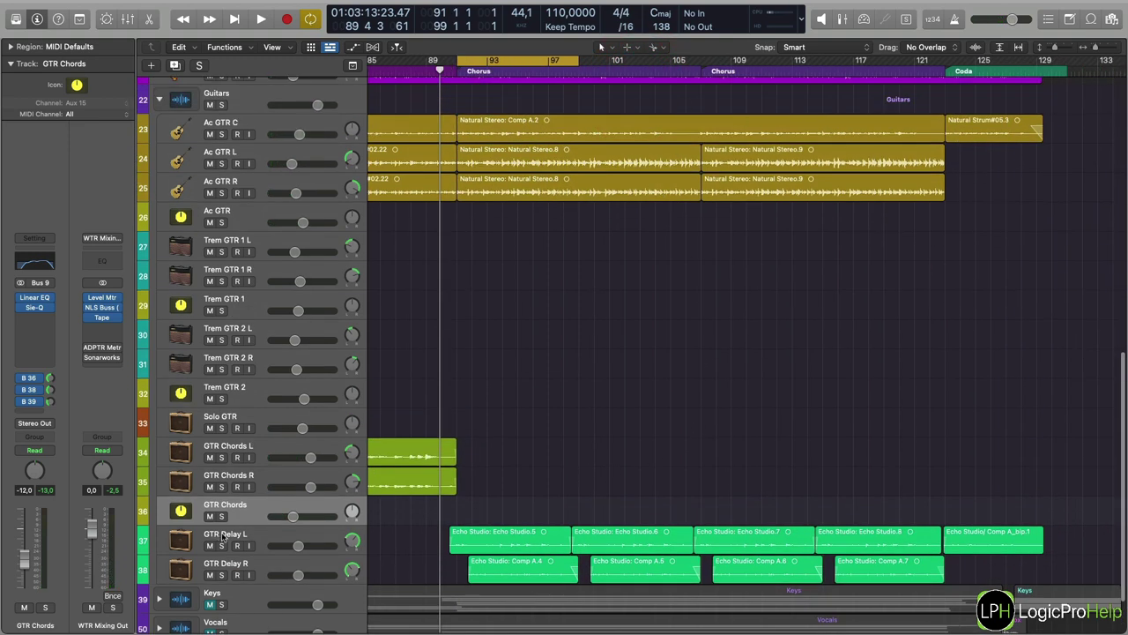
click(251, 536)
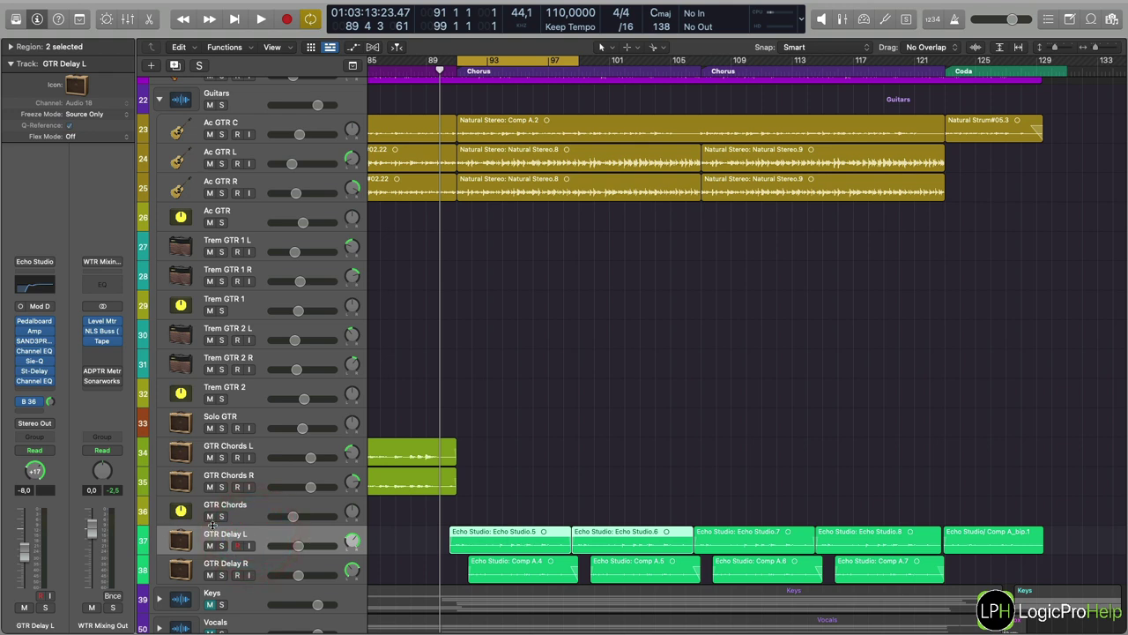
click(262, 566)
click(256, 534)
drag(413, 530, 723, 531)
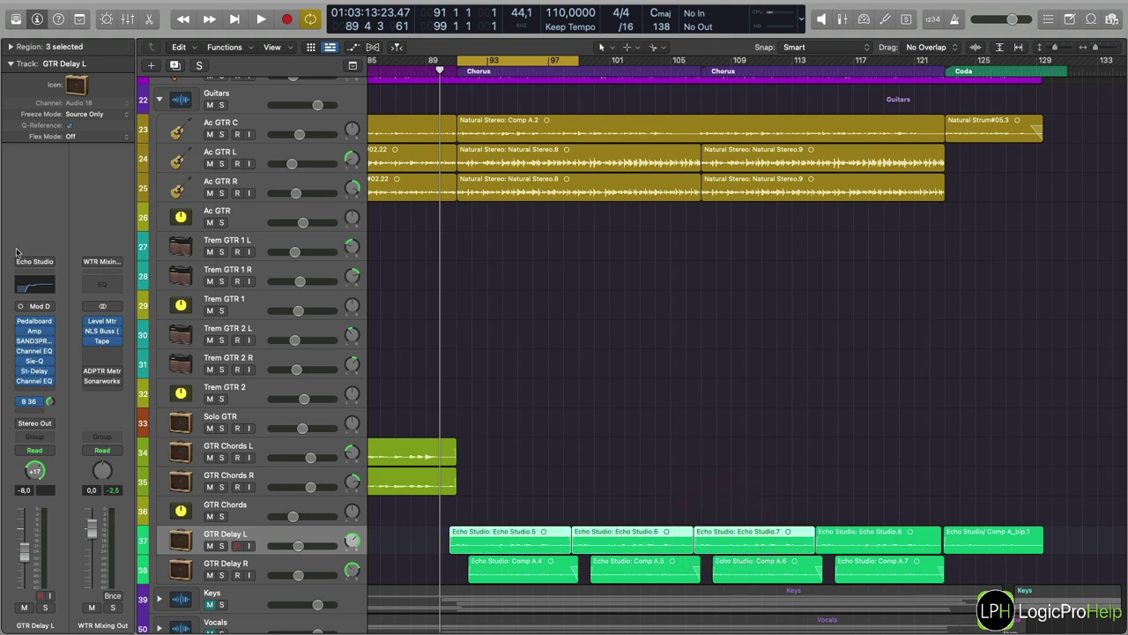
Check the pan mode of the GTR Delay L channel, keeping it on Stereo Pan.
right_click(35, 475)
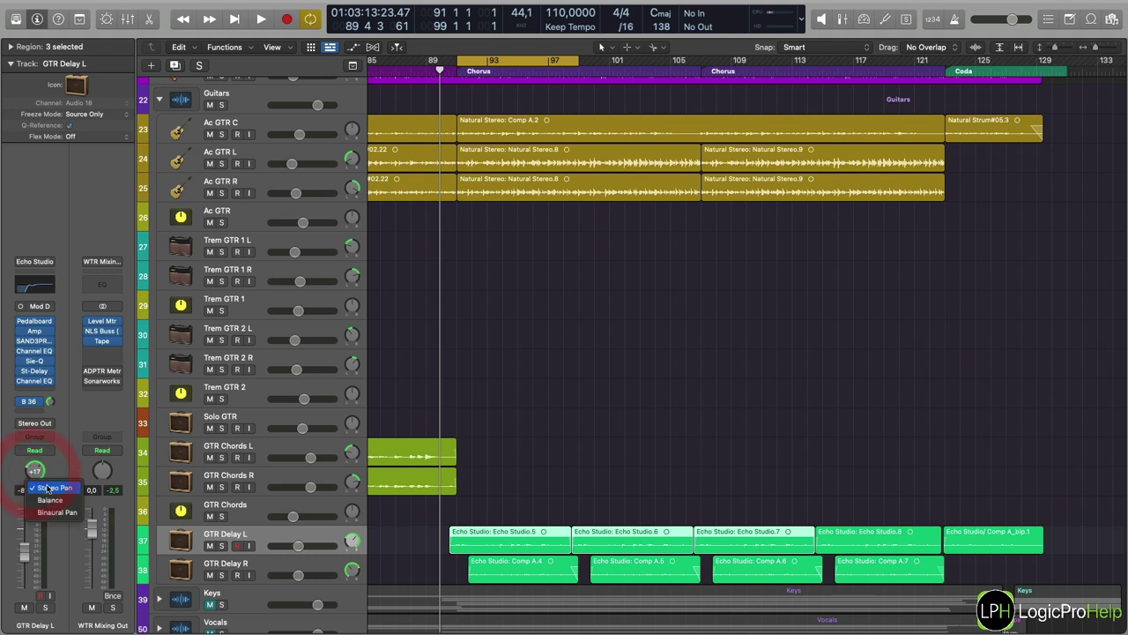
click(66, 460)
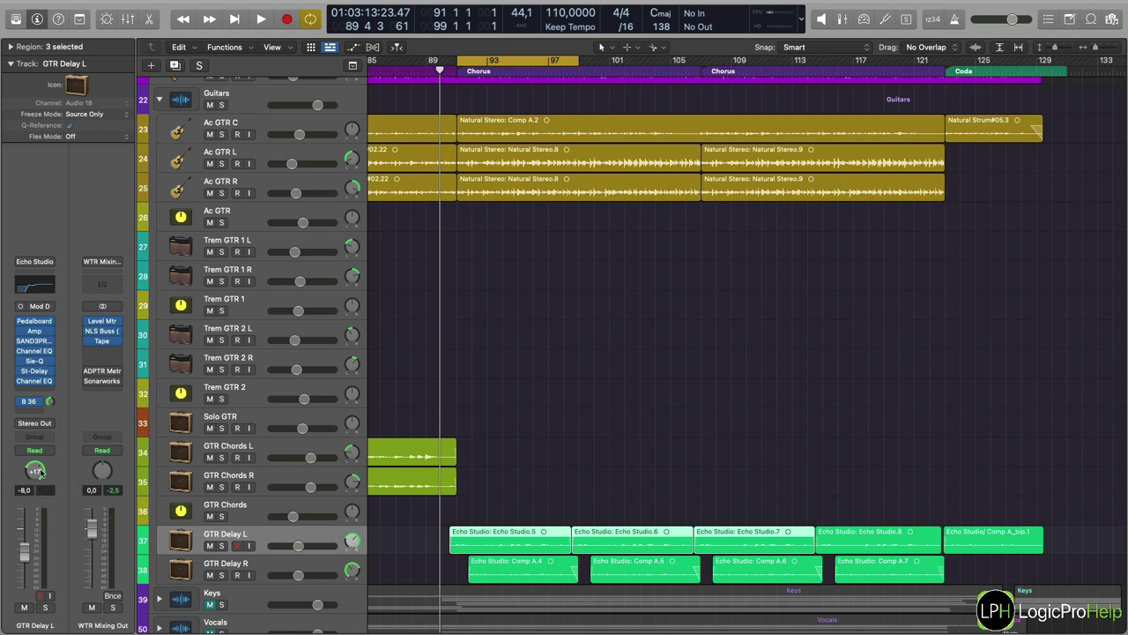
right_click(35, 473)
click(35, 474)
Compare the pan positions of the GTR Delay R and GTR Delay L channels.
click(301, 567)
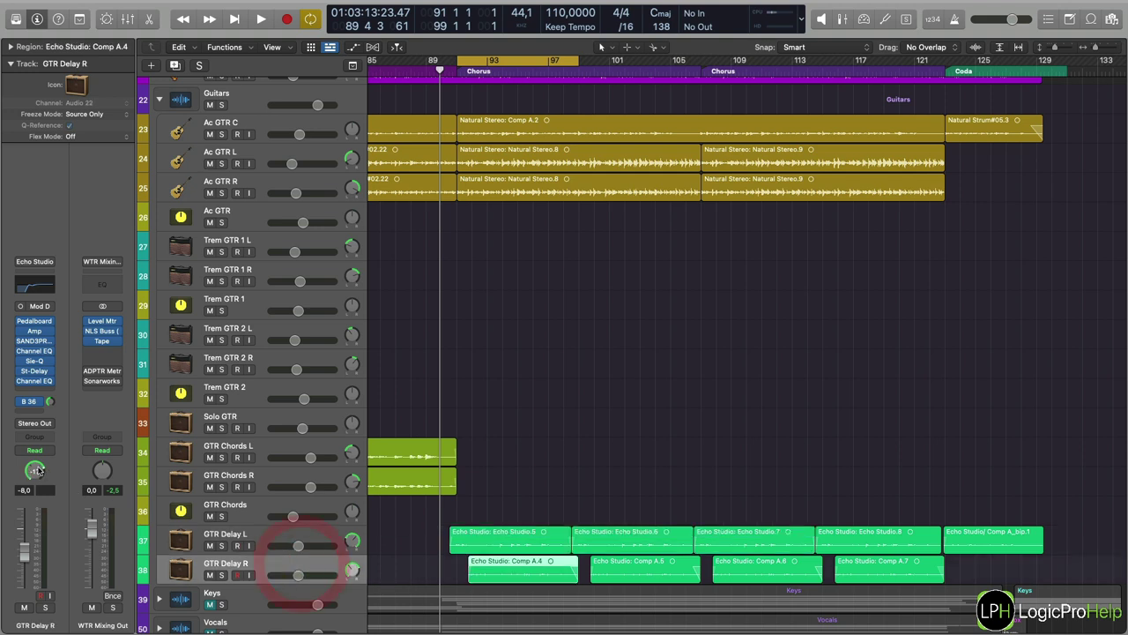
click(257, 538)
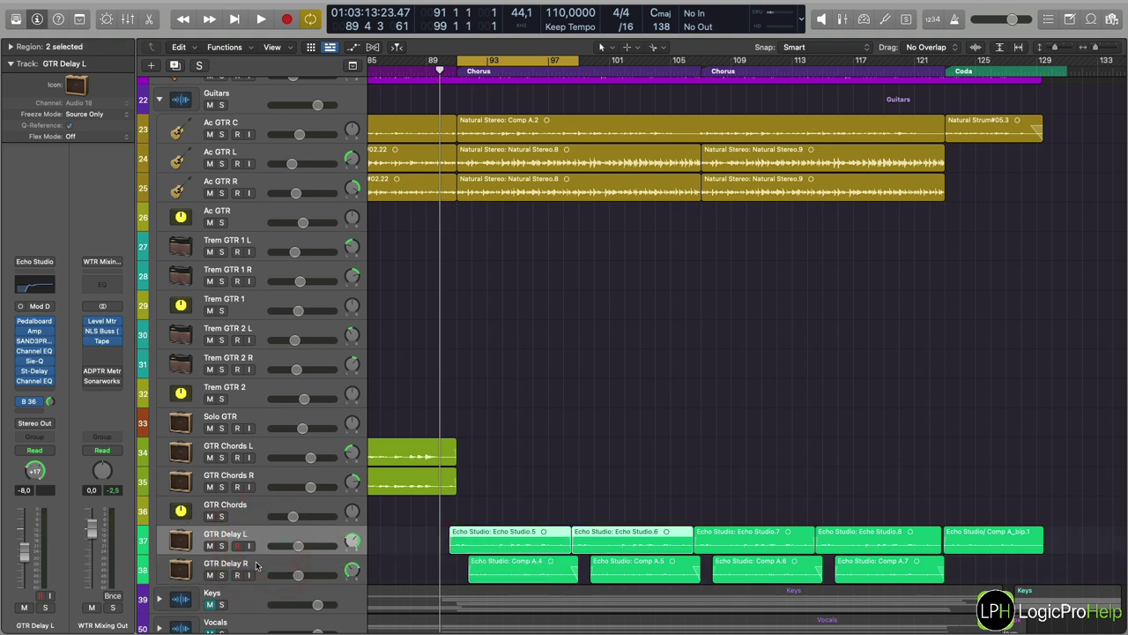
click(255, 563)
click(257, 535)
click(261, 565)
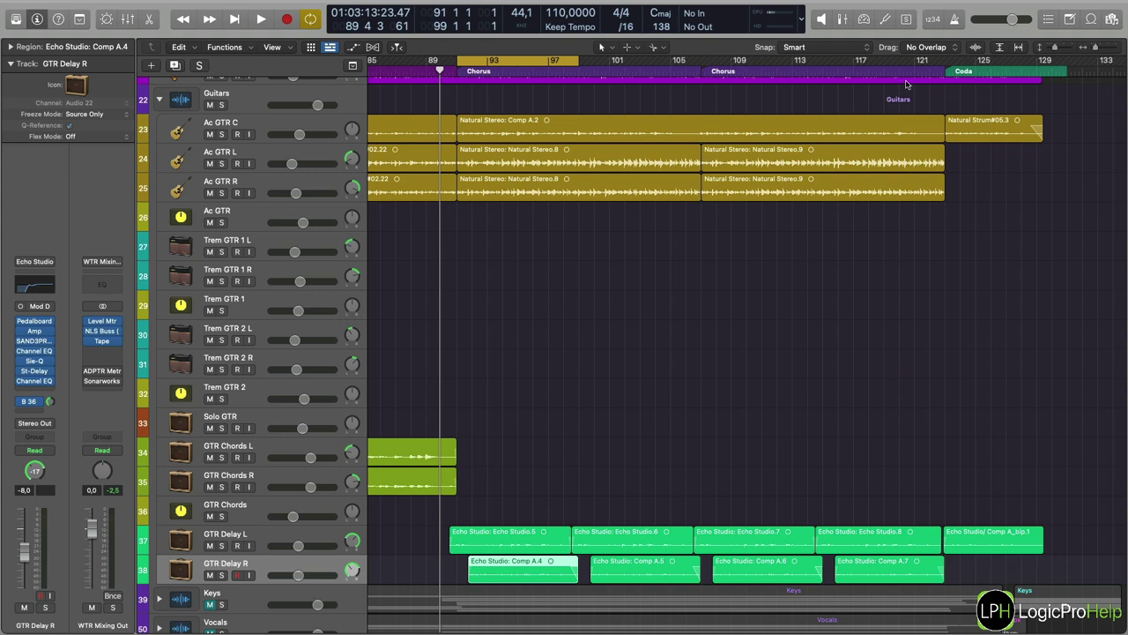
Turn on waveform zoom for the regions and select the first GTR Delay L and GTR Delay R regions in the chorus.
click(974, 47)
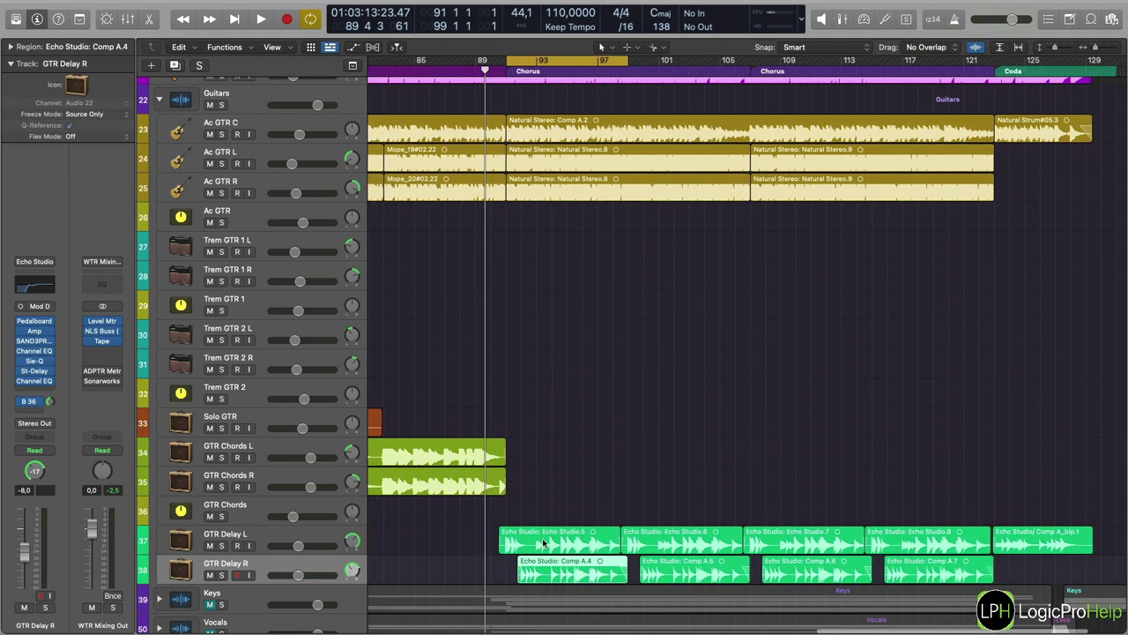
scroll(544, 566, left, 3)
drag(578, 550, 510, 332)
scroll(519, 534, left, 5)
scroll(579, 507, right, 8)
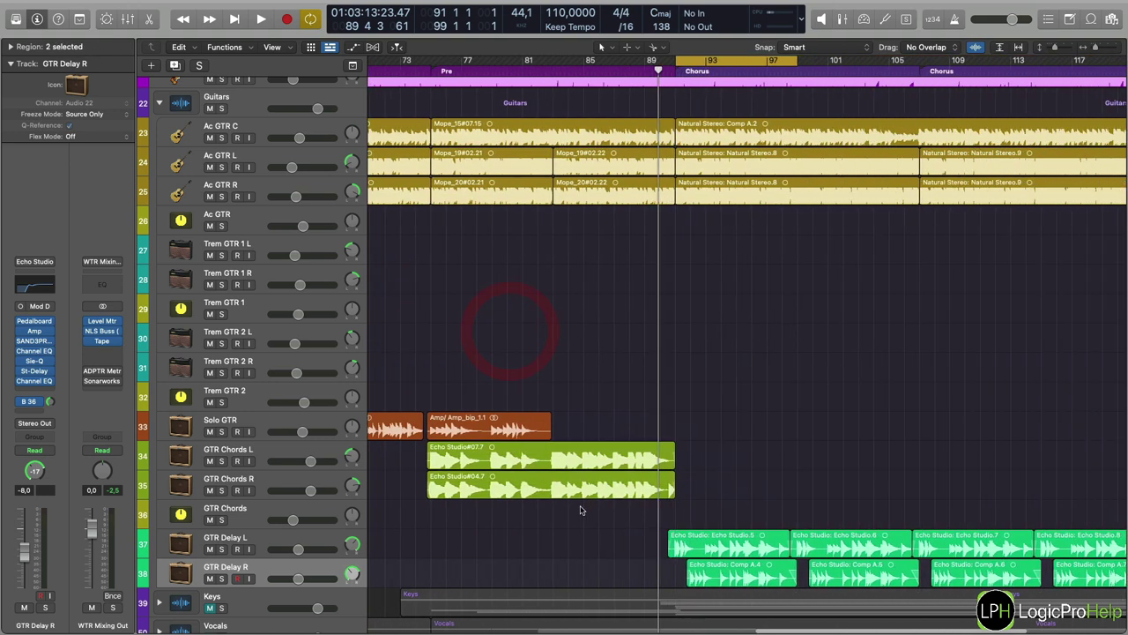
scroll(643, 575, right, 8)
scroll(643, 574, left, 5)
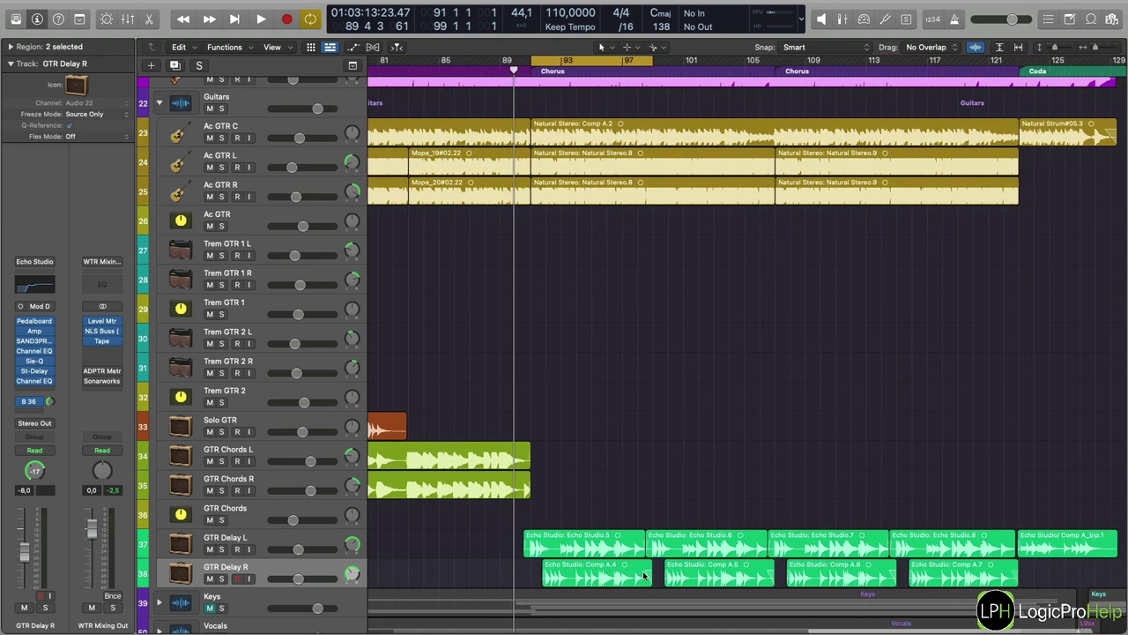
drag(492, 540, 580, 570)
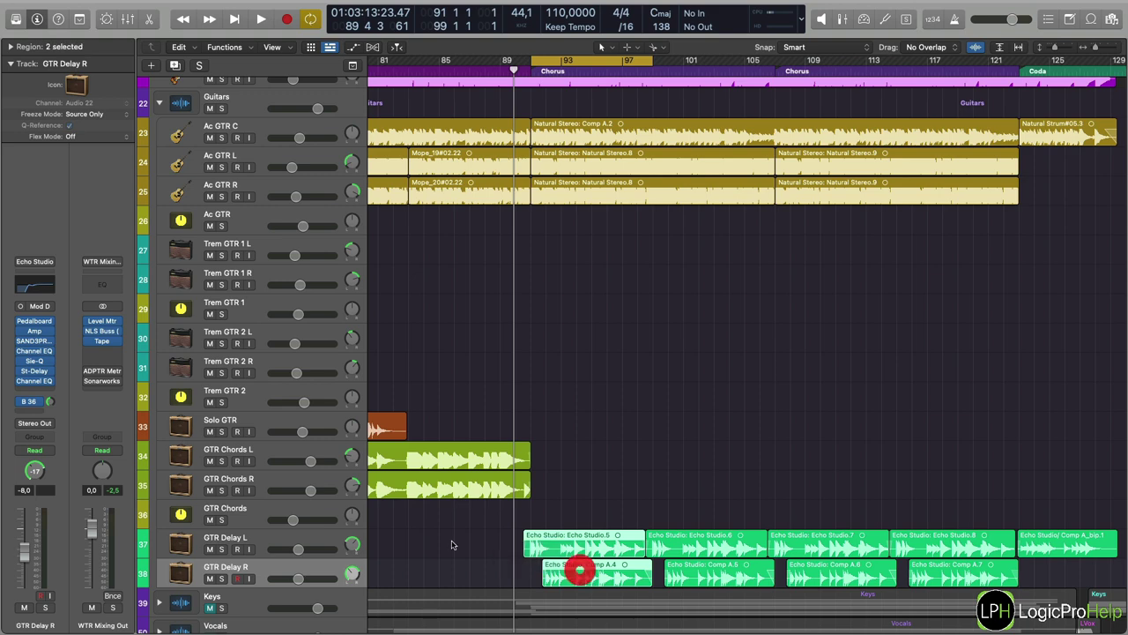
Compare the GTR Chords regions in the pre-chorus with the staggered GTR Delay L and GTR Delay R regions in the choruses.
scroll(455, 545, left, 5)
drag(454, 544, 549, 455)
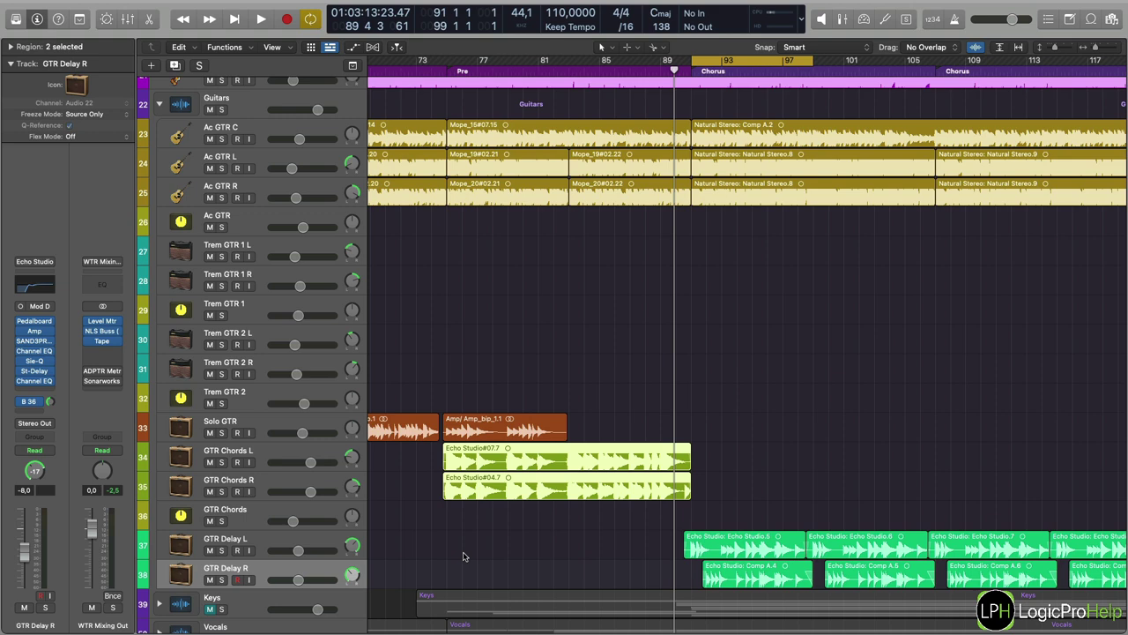
scroll(464, 556, right, 6)
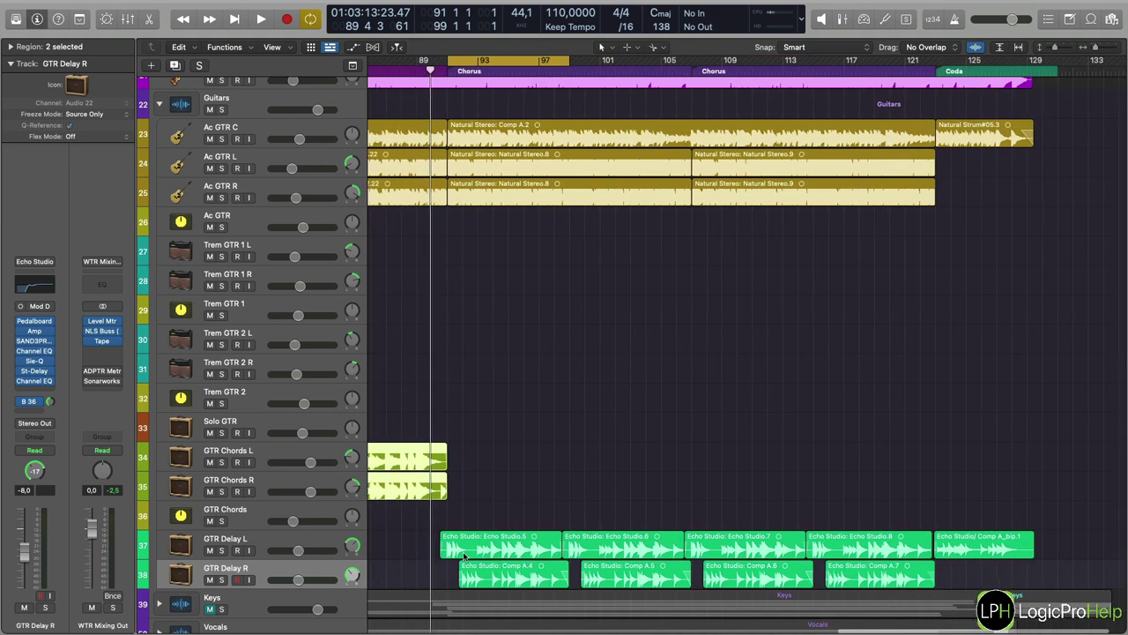
drag(423, 534, 1040, 545)
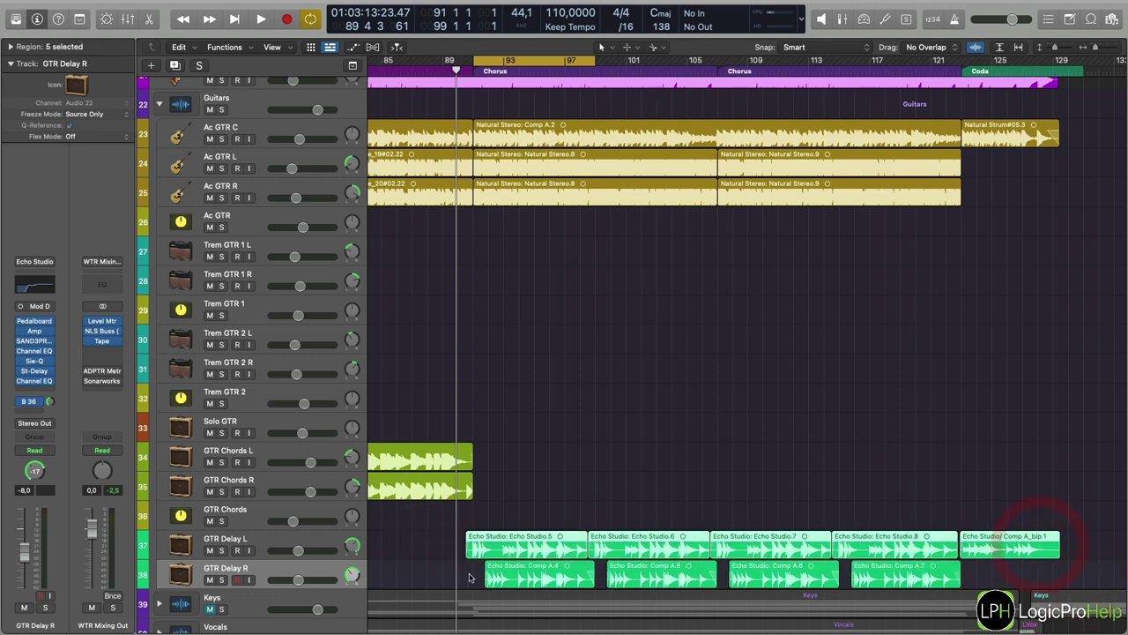
drag(430, 577, 970, 573)
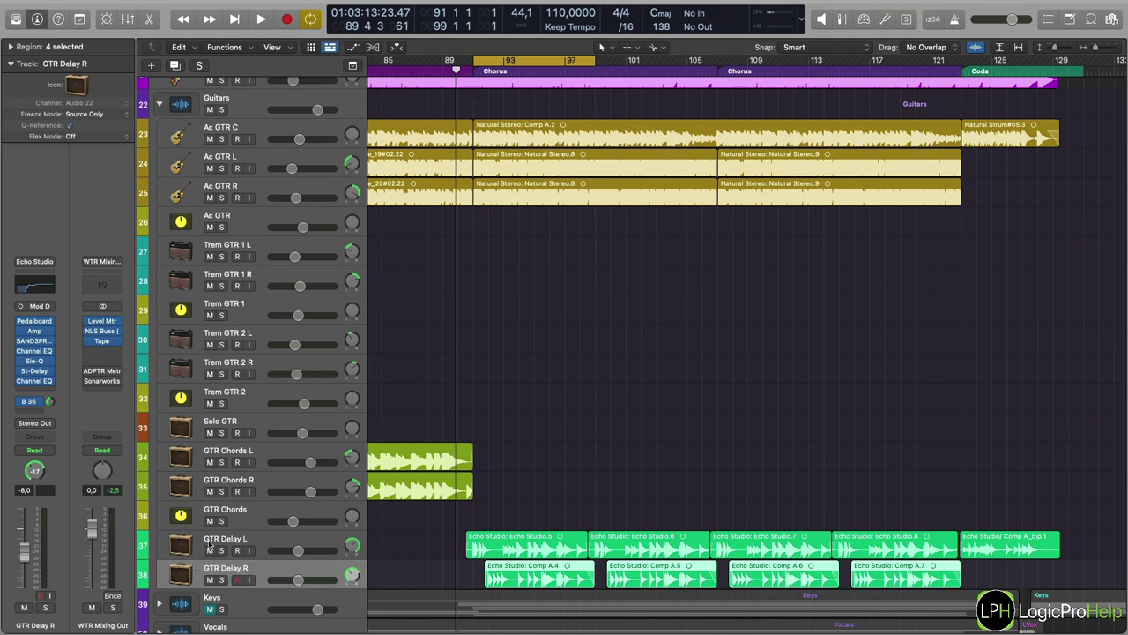
drag(518, 507, 553, 583)
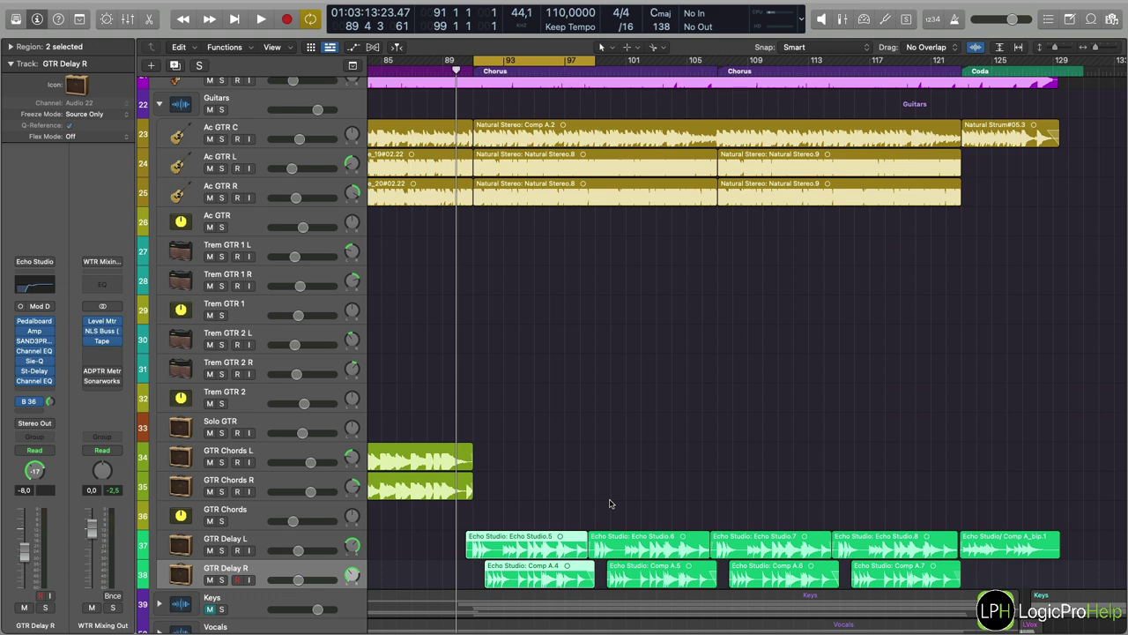
drag(405, 540, 1029, 542)
drag(974, 579, 492, 575)
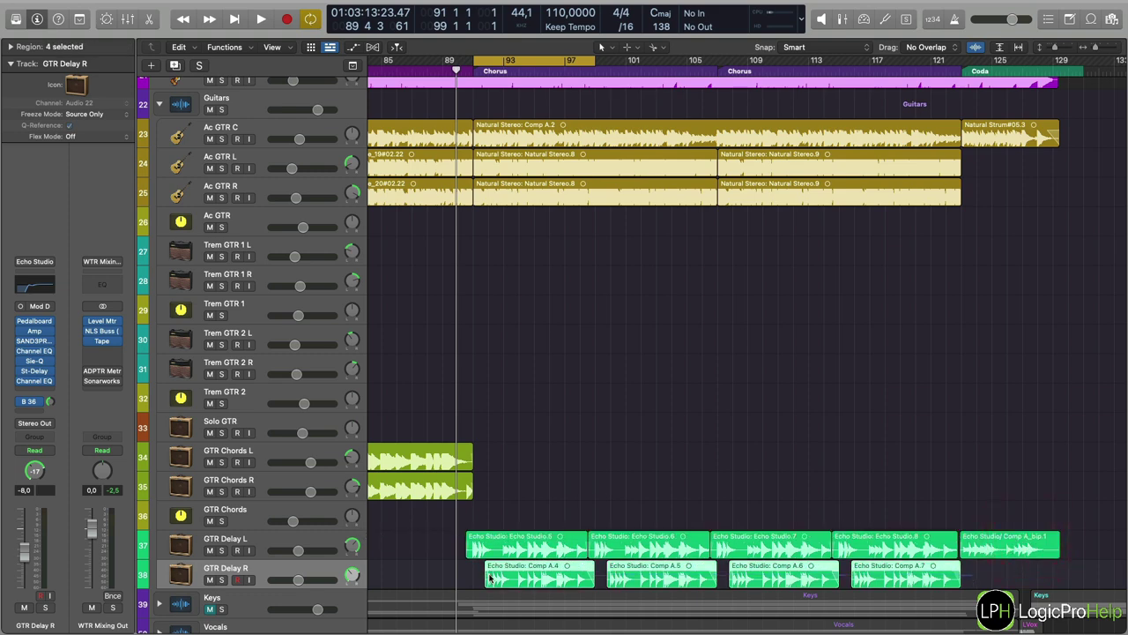
Select the GTR Delay L track and play the delay guitars in the full mix over the first chorus.
click(285, 540)
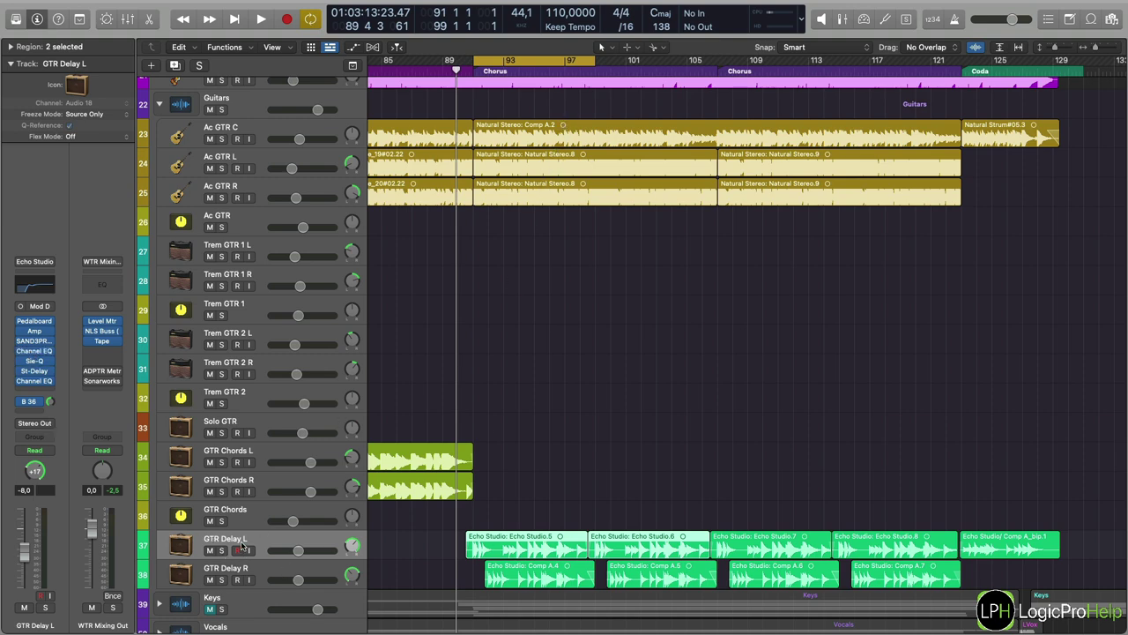
key(space)
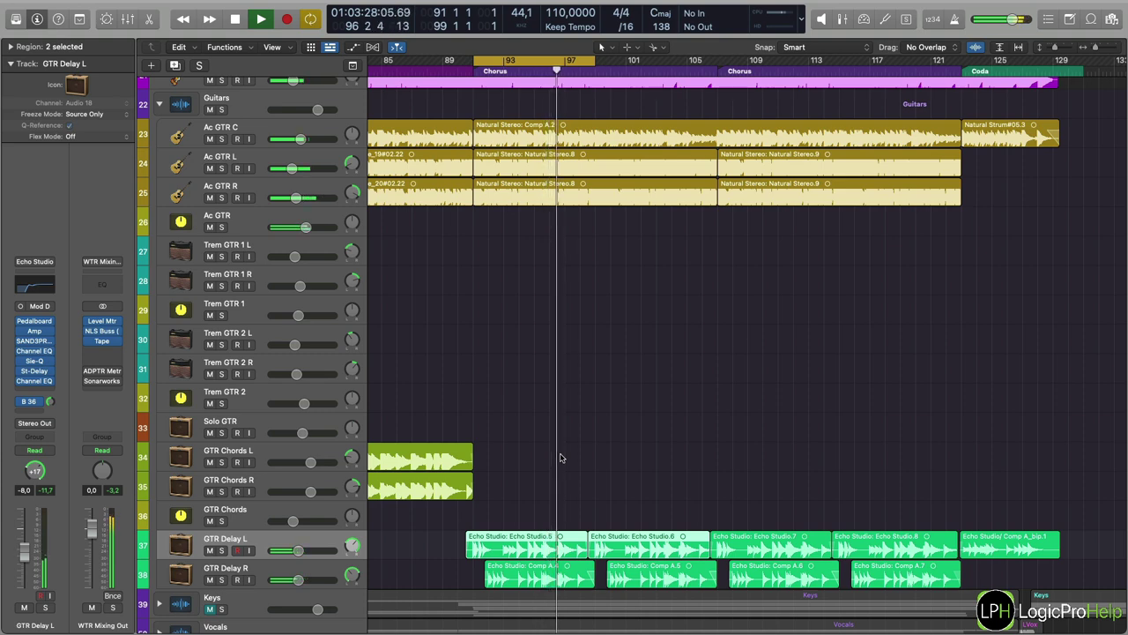
scroll(326, 557, down, 3)
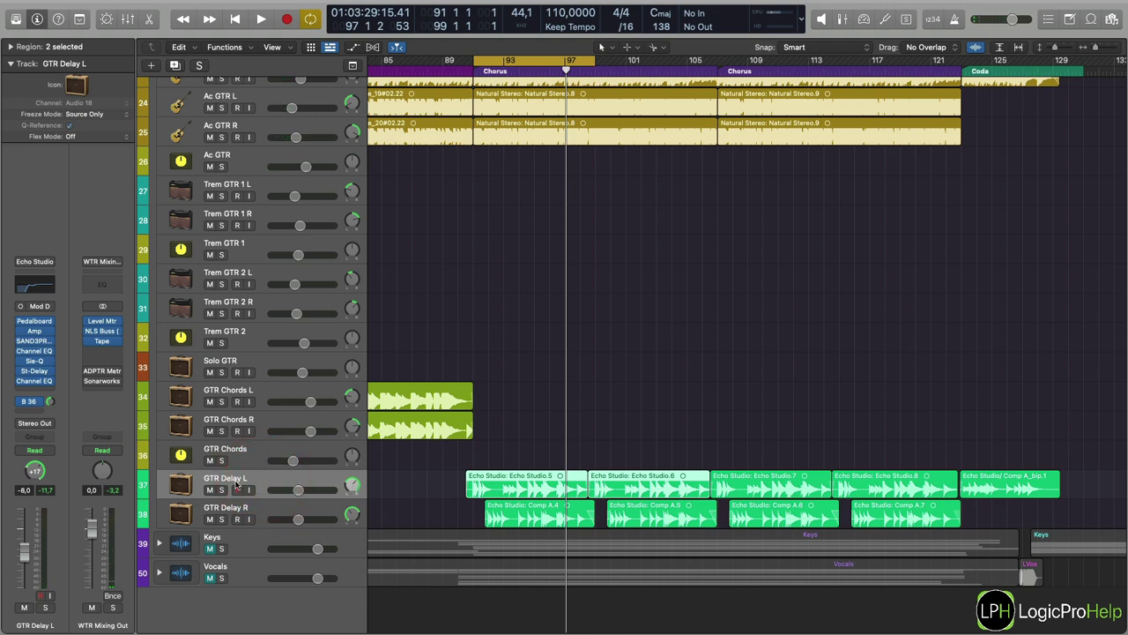
Solo GTR Delay L, play it on its own from bar 91, and unsolo it.
drag(403, 481, 637, 488)
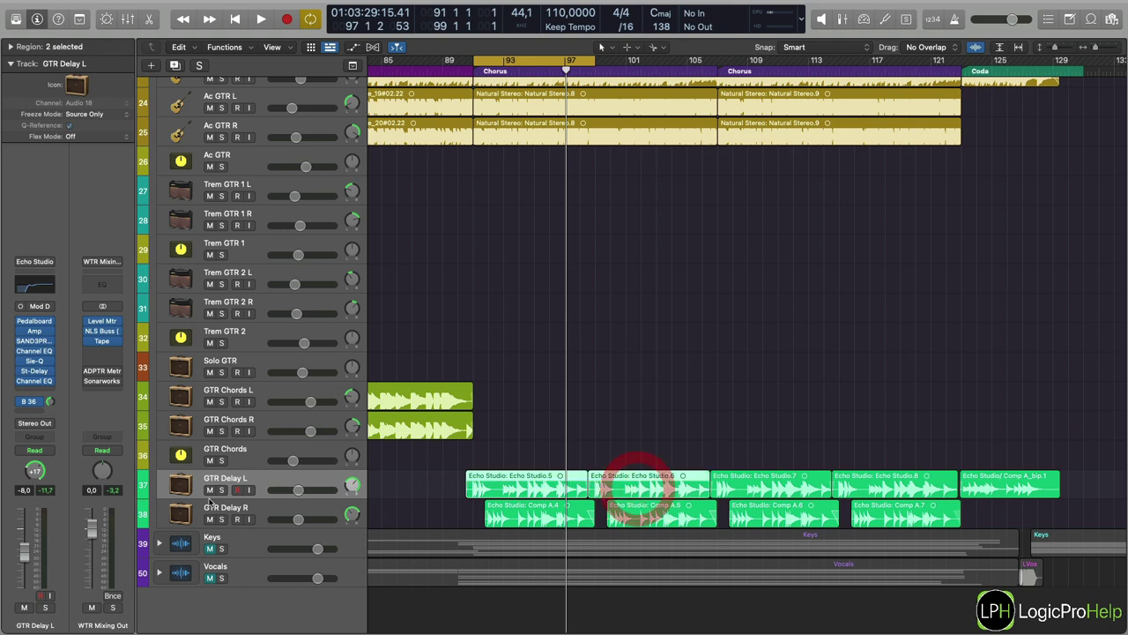
click(222, 490)
key(space)
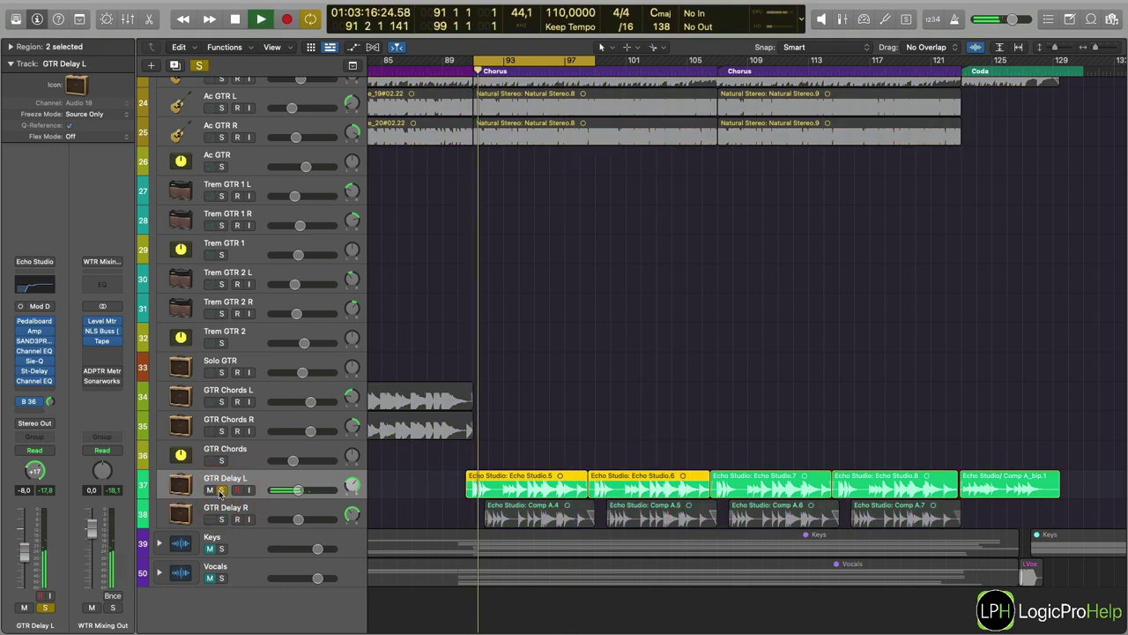
click(221, 490)
Solo GTR Delay R, play it on its own from the chorus entry, unsolo it and select its regions.
click(221, 519)
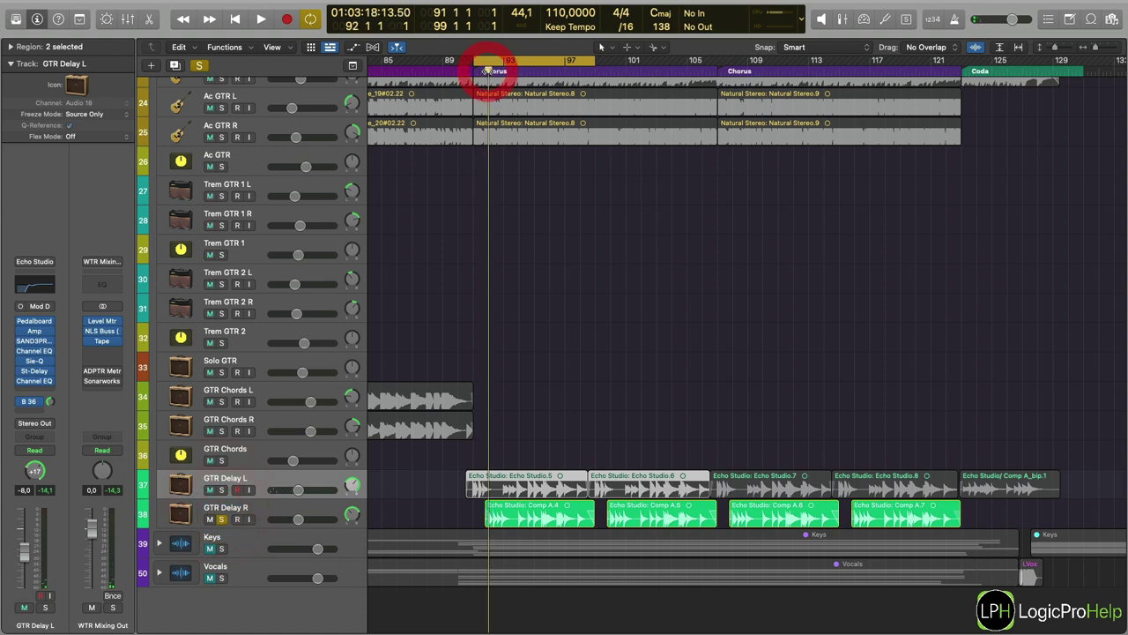
double_click(487, 71)
key(space)
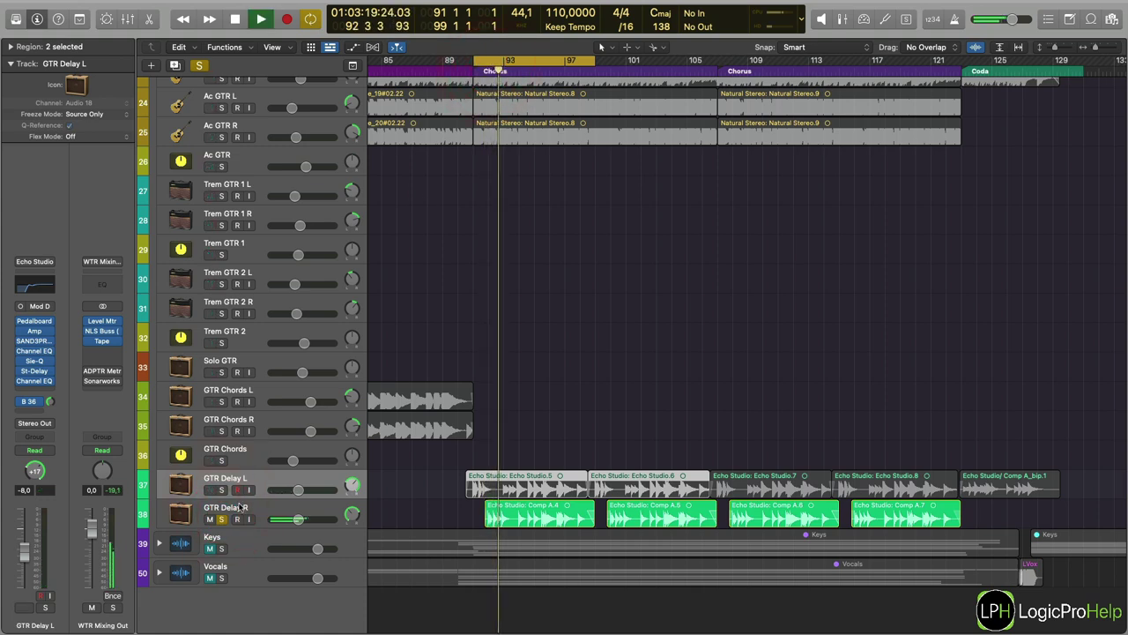
click(221, 519)
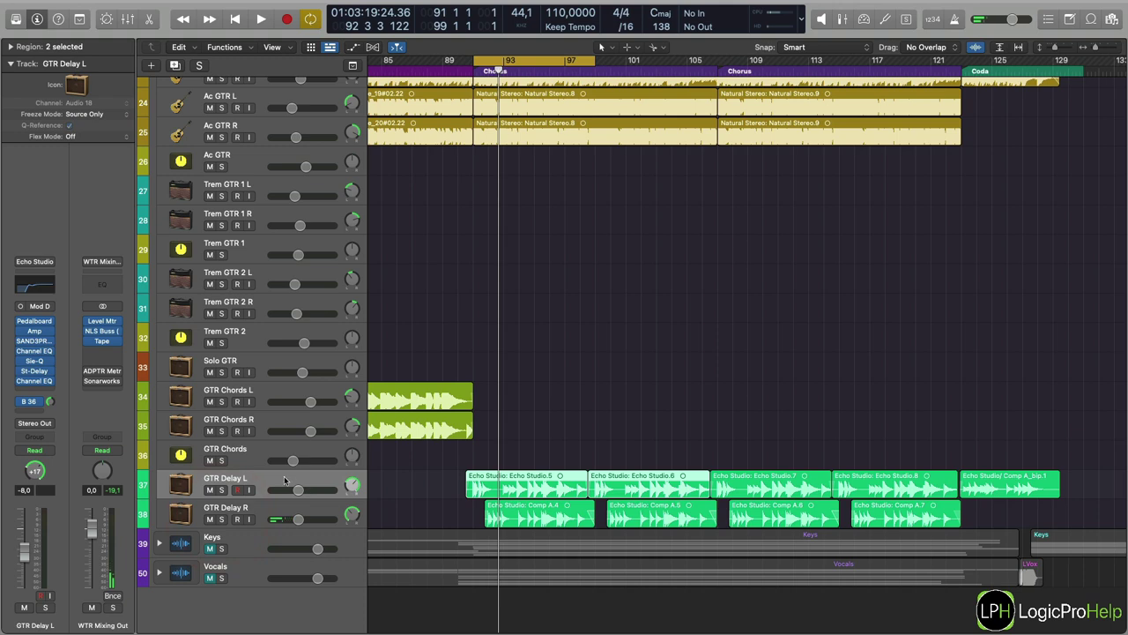
drag(466, 518, 876, 513)
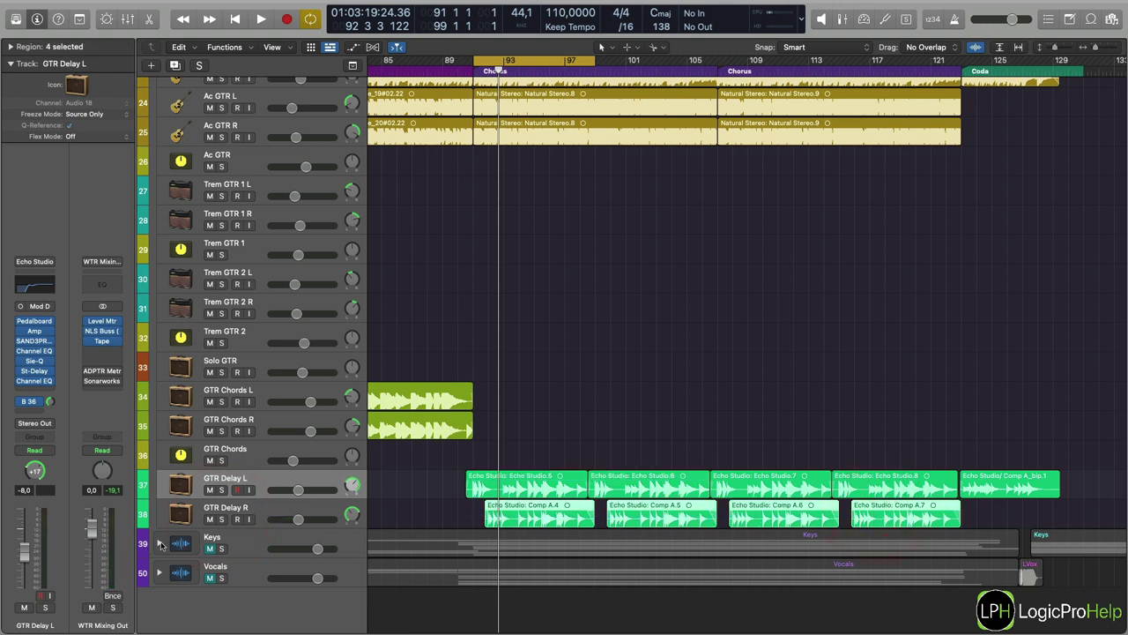
Expand the Keys track stack and compare its lead, arp and piano regions with the delay guitar regions in the chorus.
click(159, 543)
scroll(225, 544, down, 5)
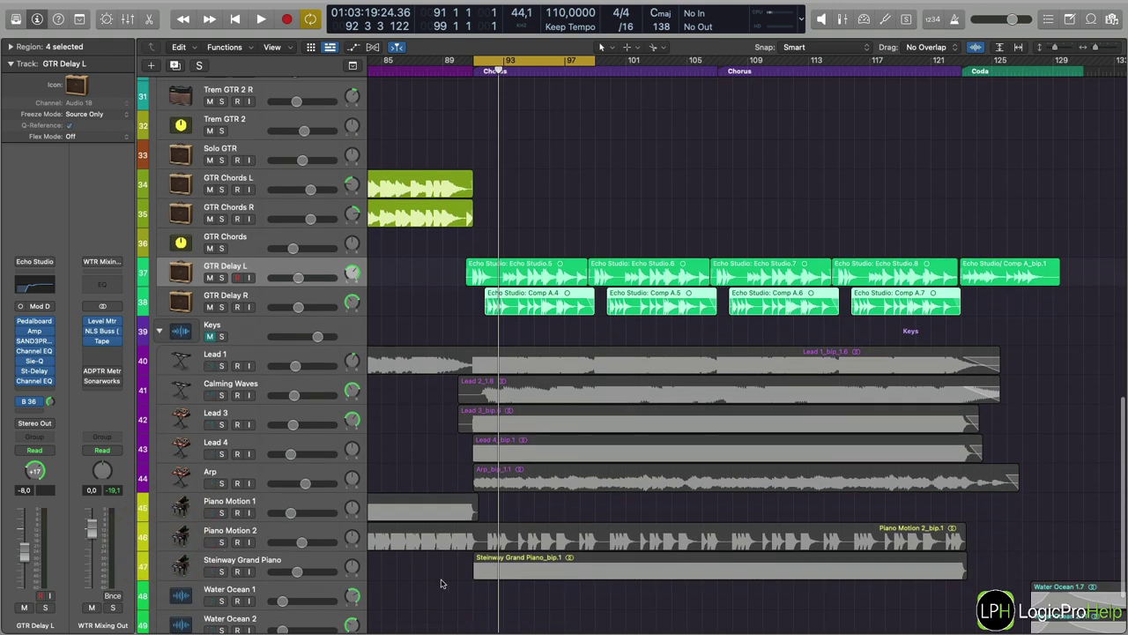
drag(437, 589, 876, 342)
click(390, 587)
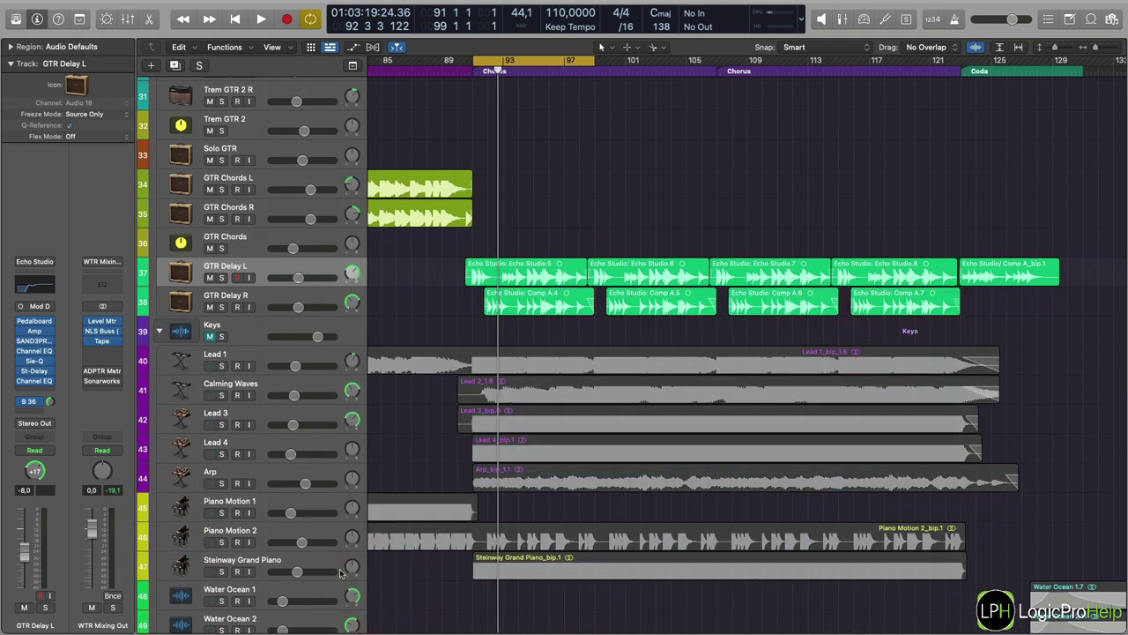
drag(449, 321, 1028, 308)
scroll(573, 504, down, 3)
drag(530, 500, 967, 444)
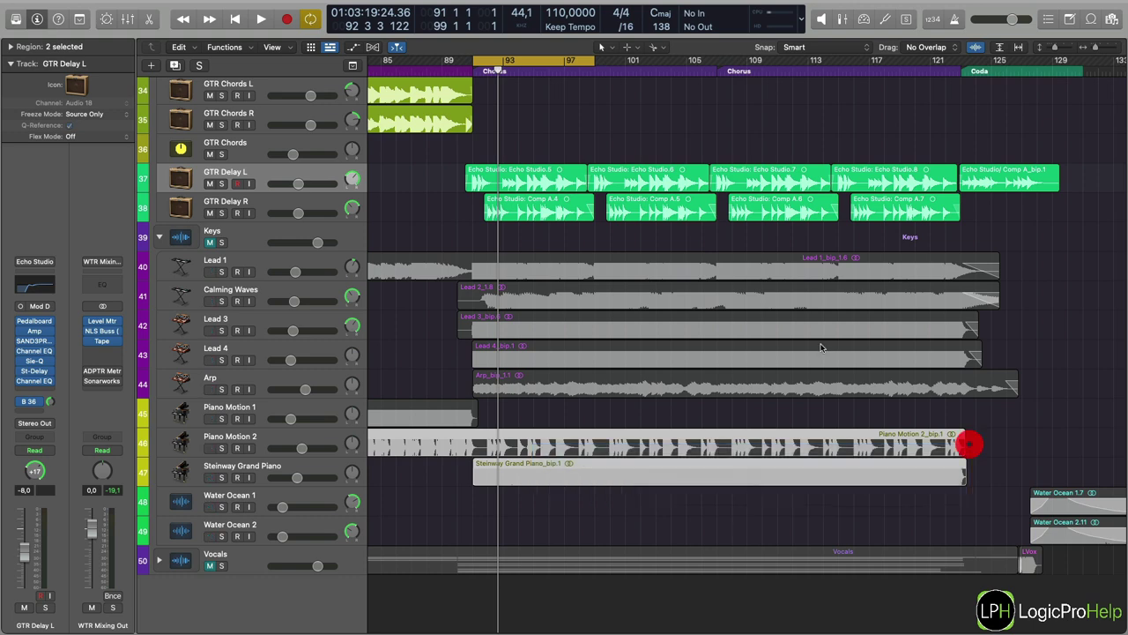
Select all GTR Delay L regions and compare them with the acoustic guitar and bass parts in the chorus.
drag(264, 207, 714, 215)
click(319, 170)
drag(416, 178, 974, 183)
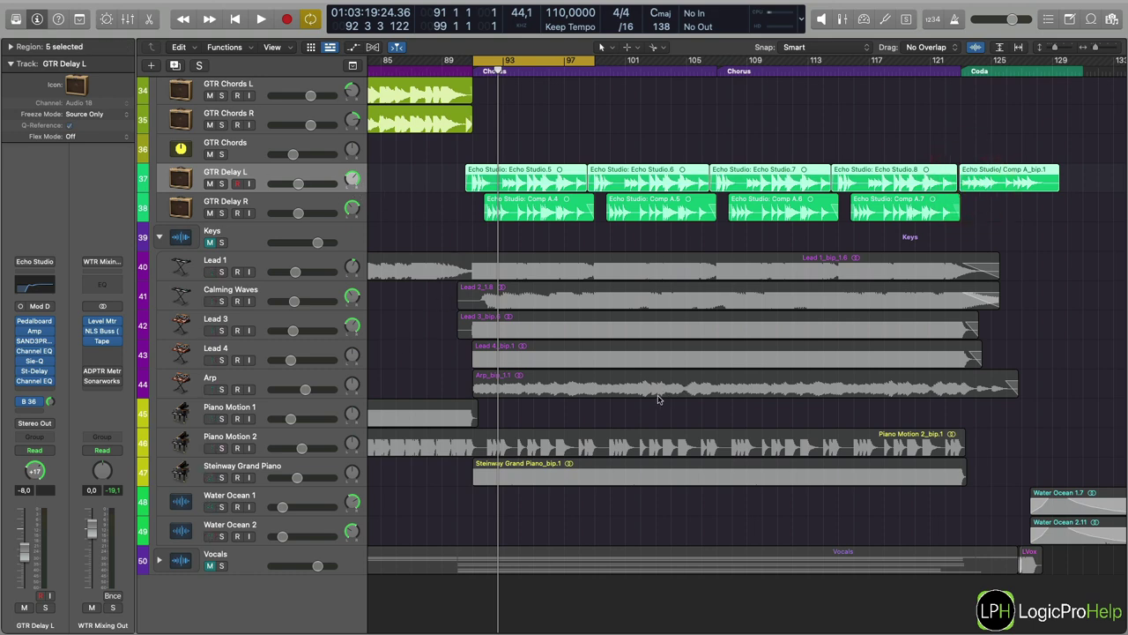
scroll(648, 401, up, 10)
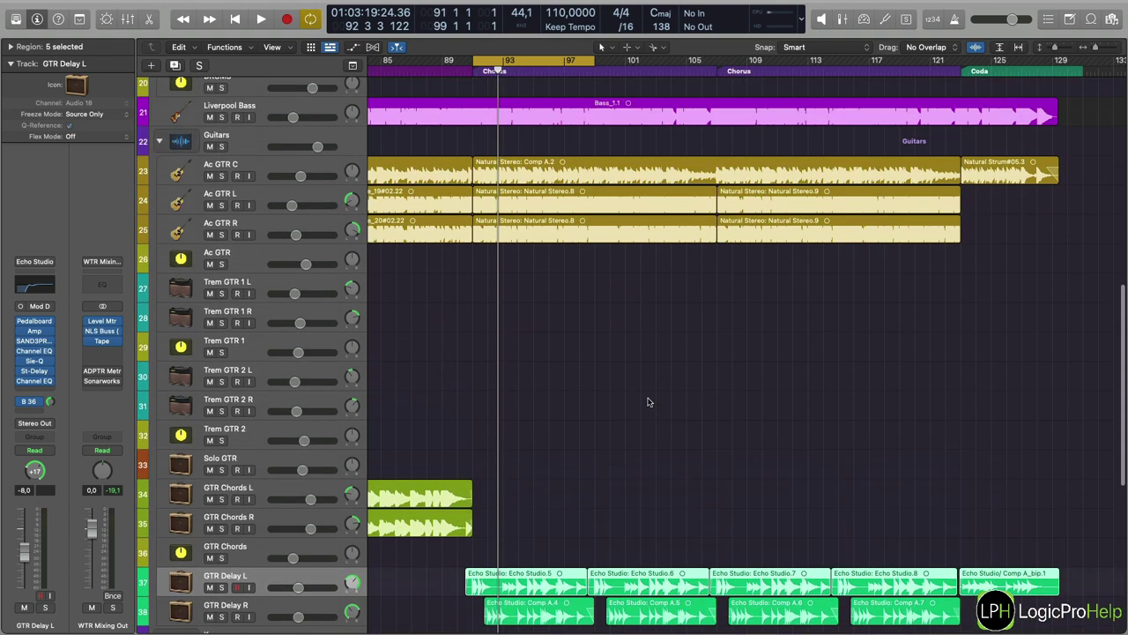
Compare the chorus regions of the drum, bass, guitar and keys tracks across the whole arrangement.
scroll(648, 401, down, 5)
scroll(646, 398, down, 6)
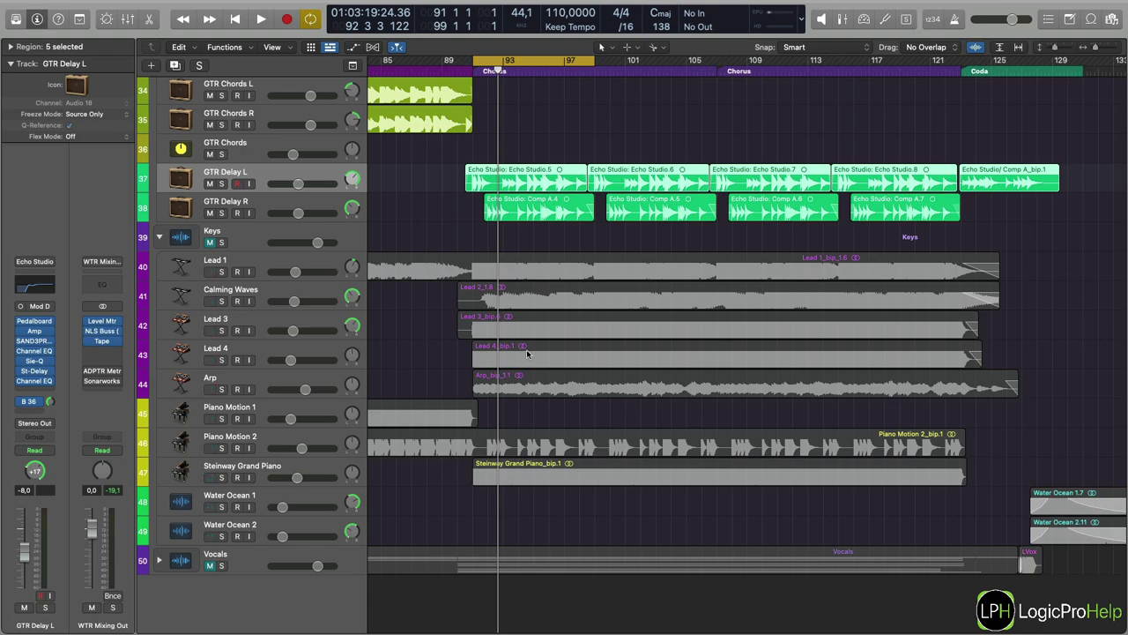
scroll(533, 300, up, 10)
scroll(670, 370, down, 10)
scroll(725, 451, up, 20)
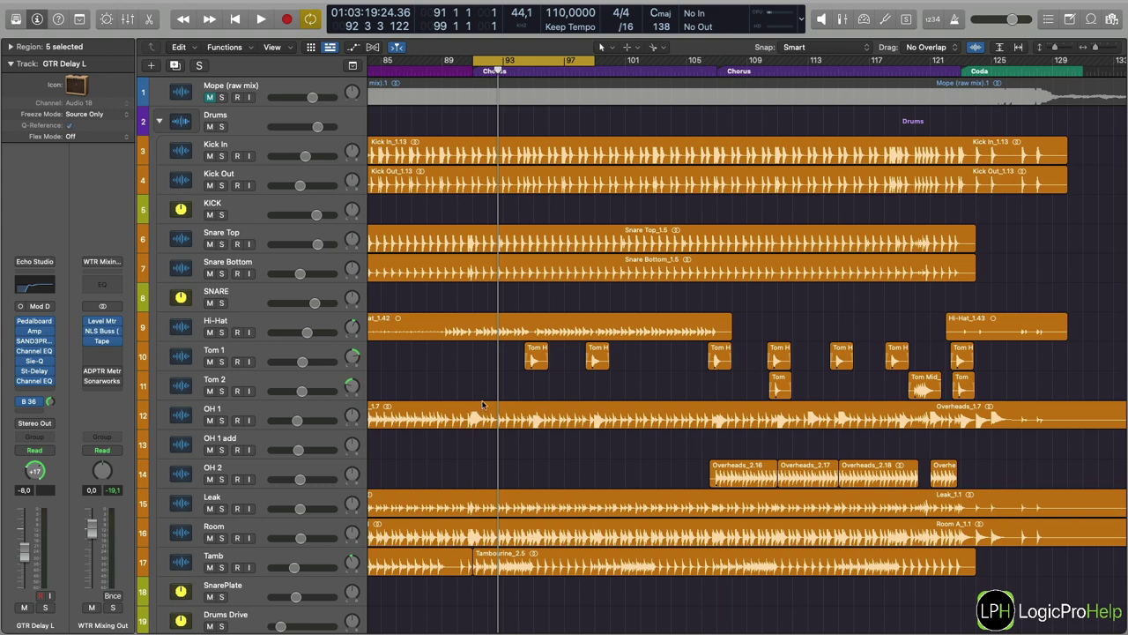
scroll(482, 404, down, 10)
scroll(611, 534, up, 6)
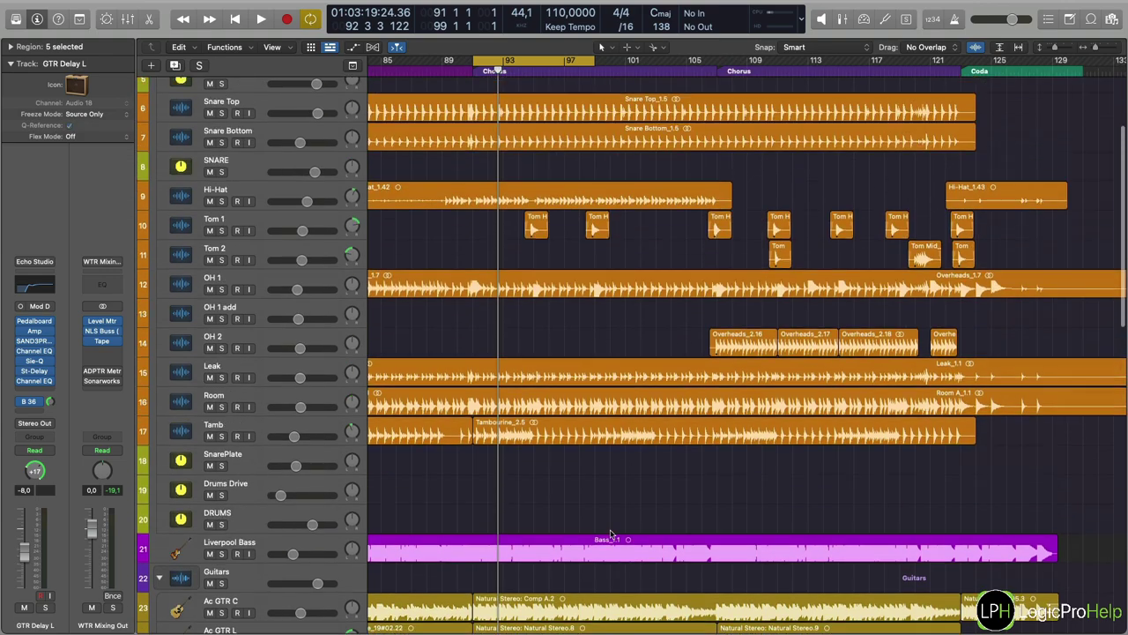
scroll(611, 534, down, 20)
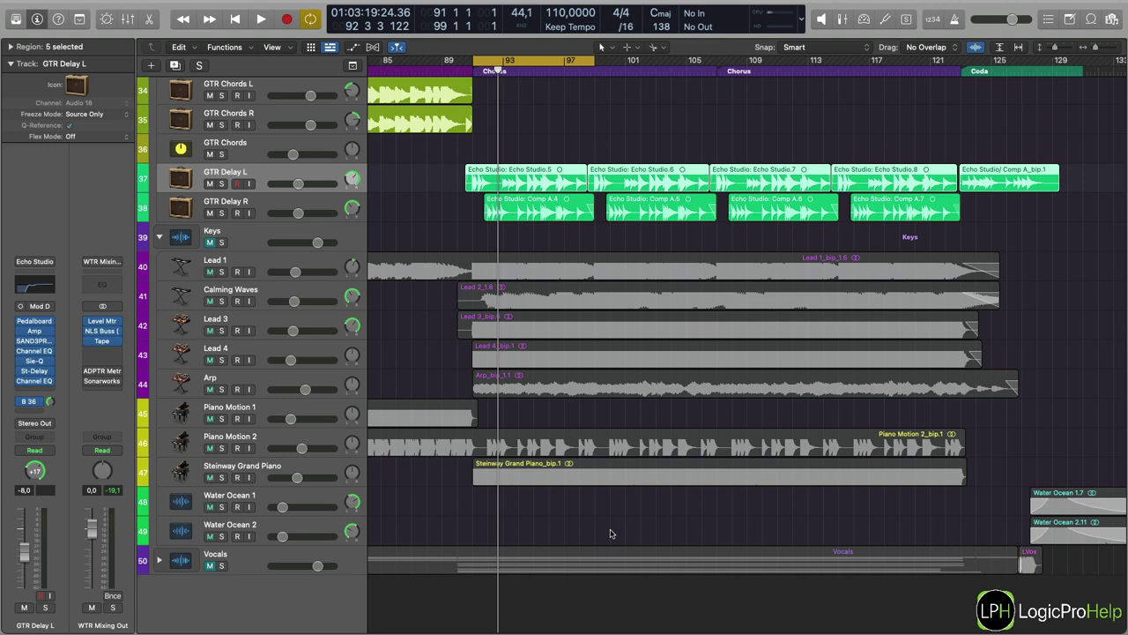
scroll(610, 534, up, 6)
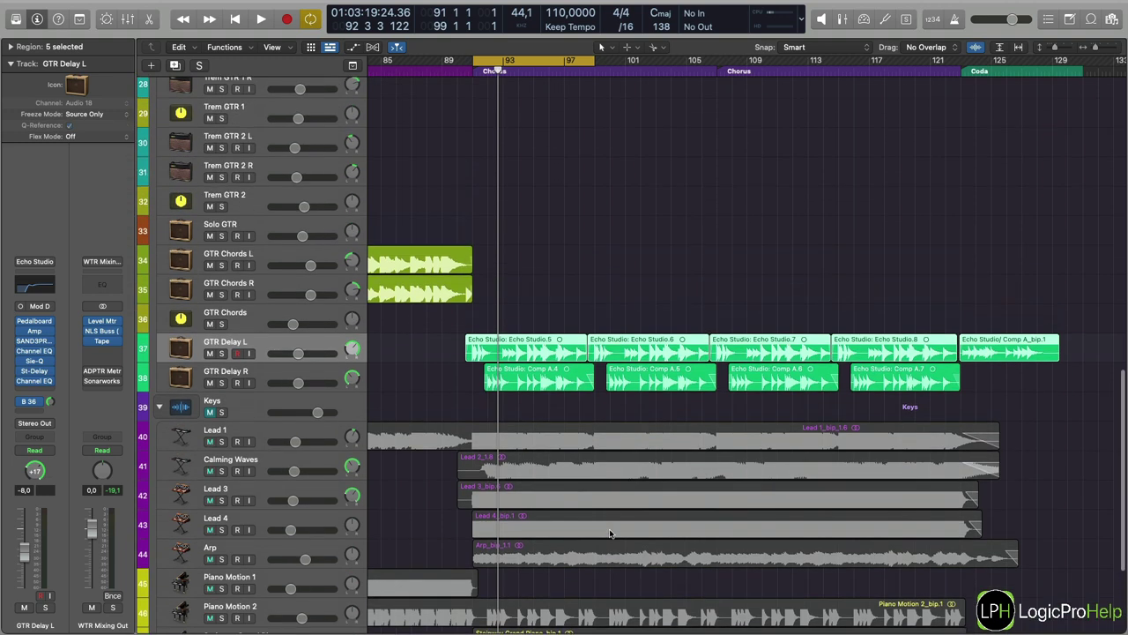
Solo GTR Delay L and bypass its B 36 send and every insert after Amp.
click(253, 371)
click(257, 350)
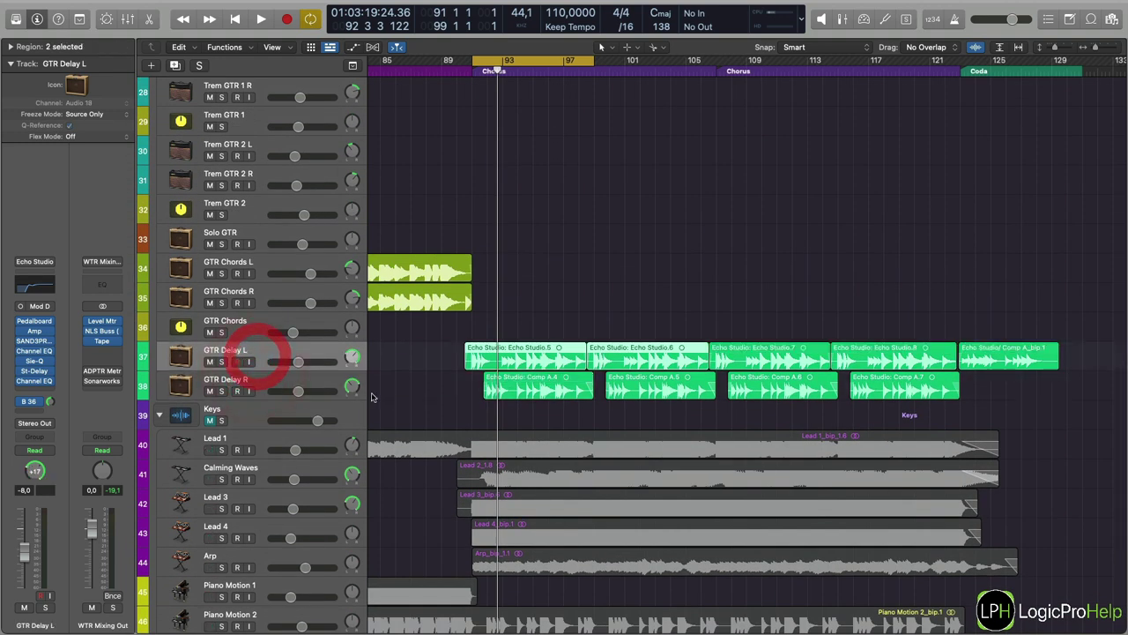
scroll(372, 398, up, 2)
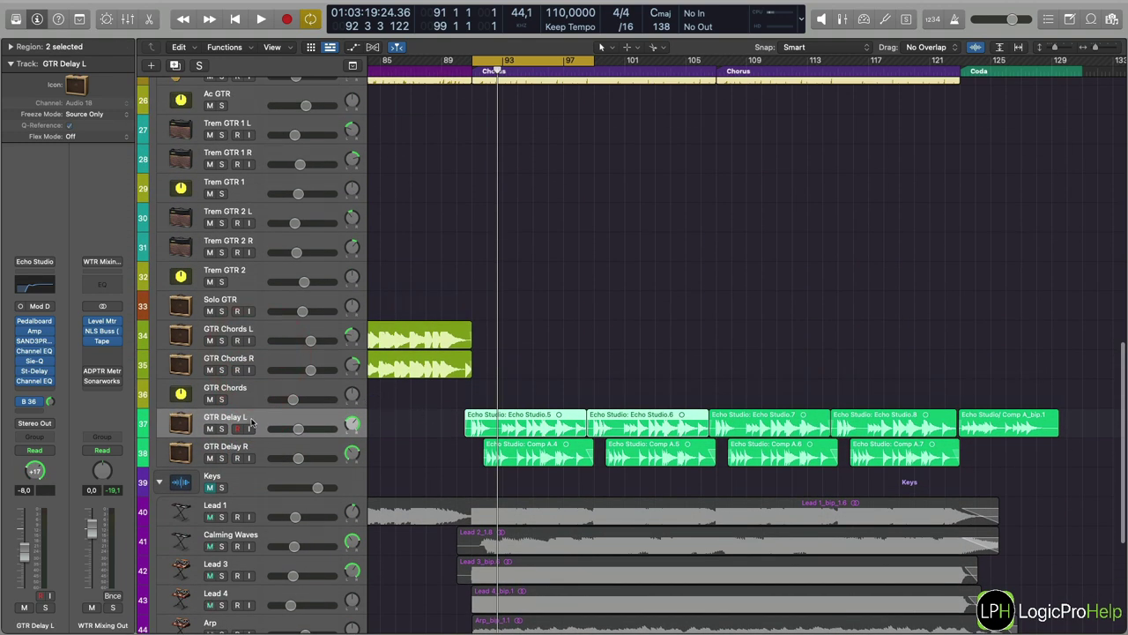
click(222, 430)
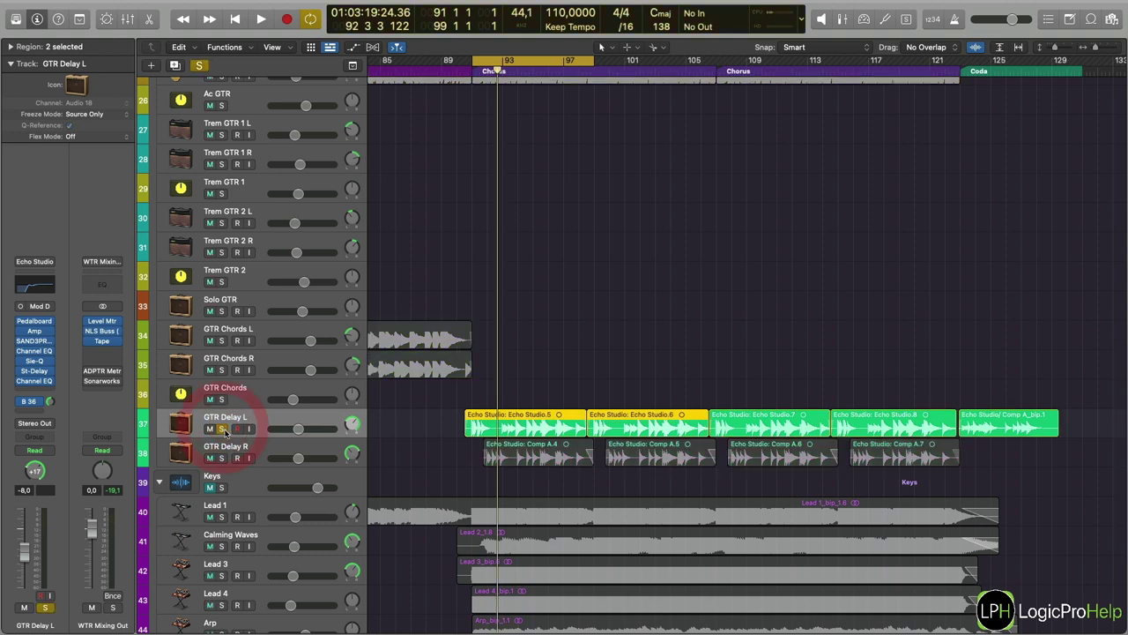
click(225, 429)
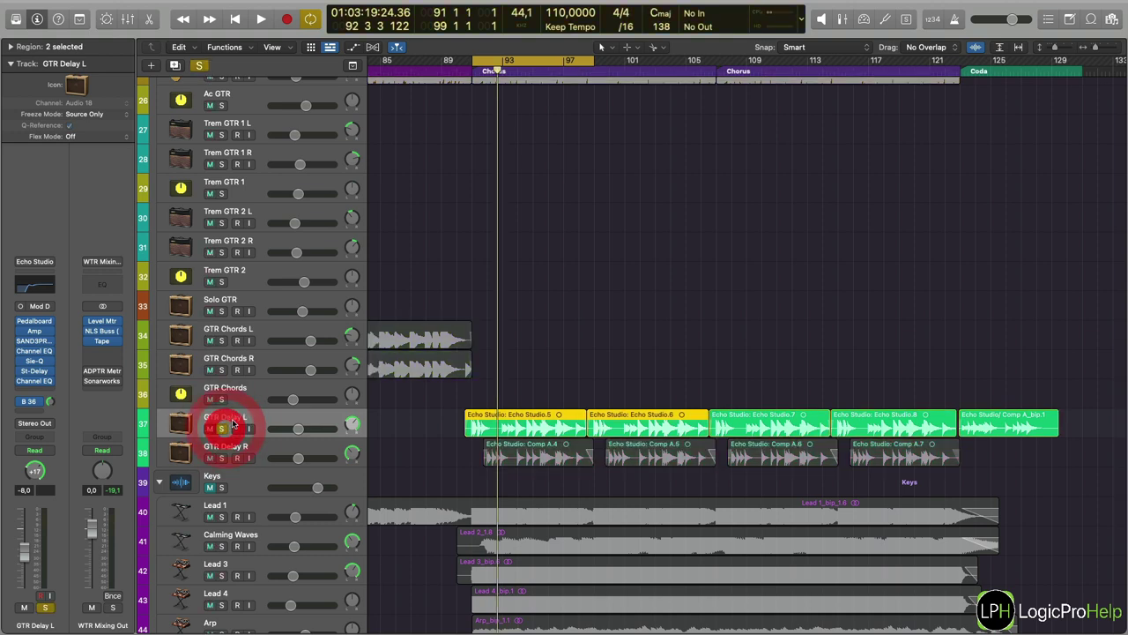
click(22, 381)
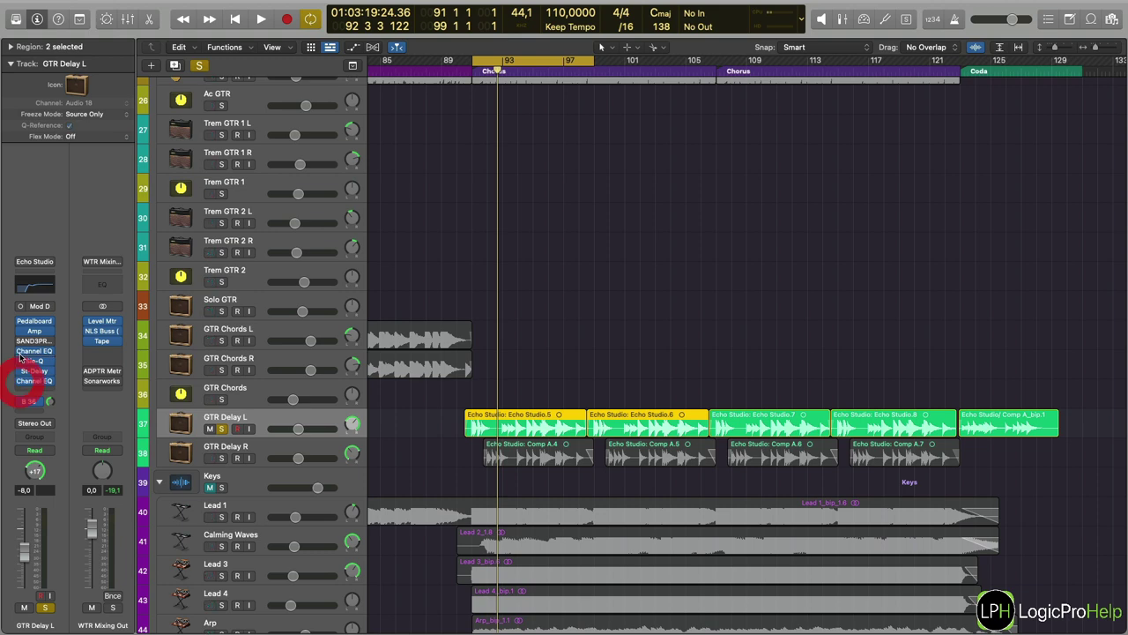
click(25, 402)
Play the soloed GTR Delay L from the chorus entry and inspect its Pedalboard pedals.
key(space)
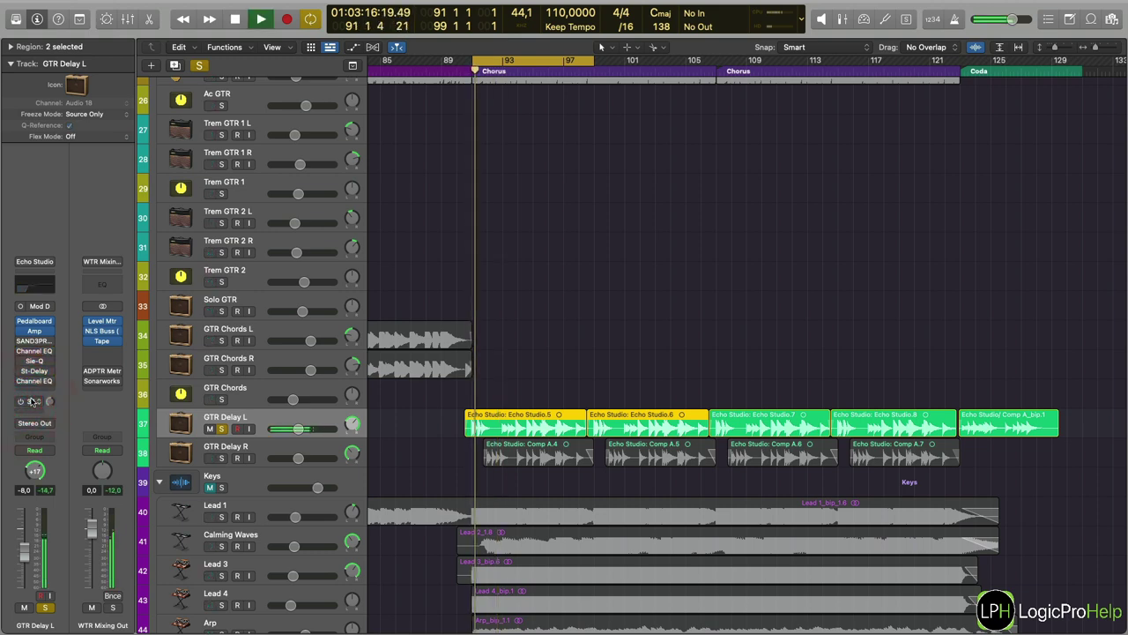
click(34, 321)
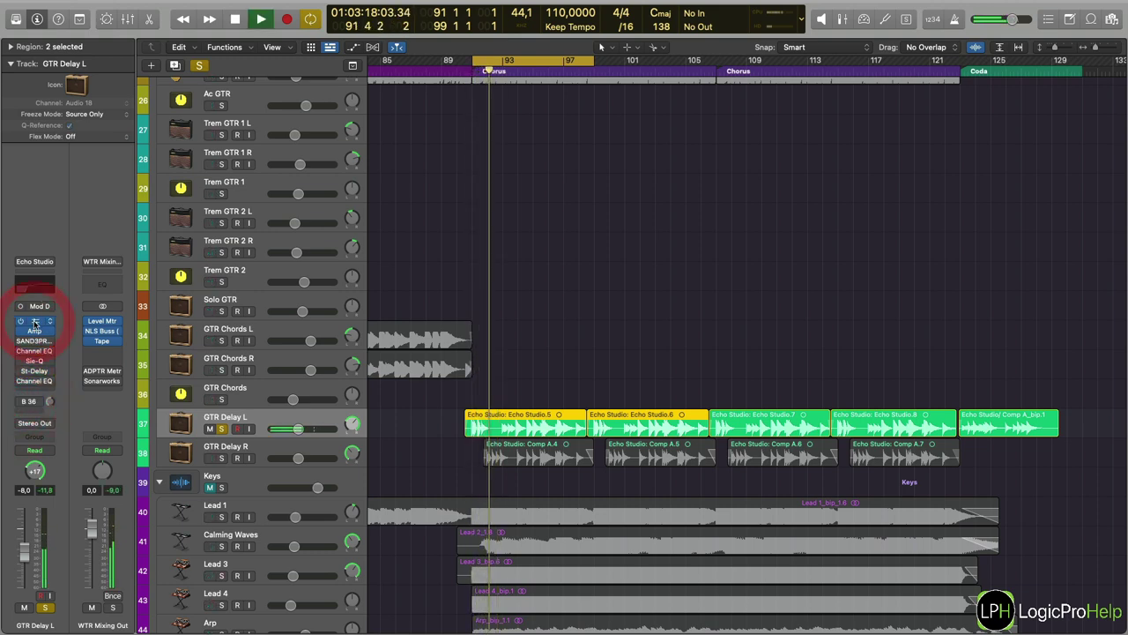
key(space)
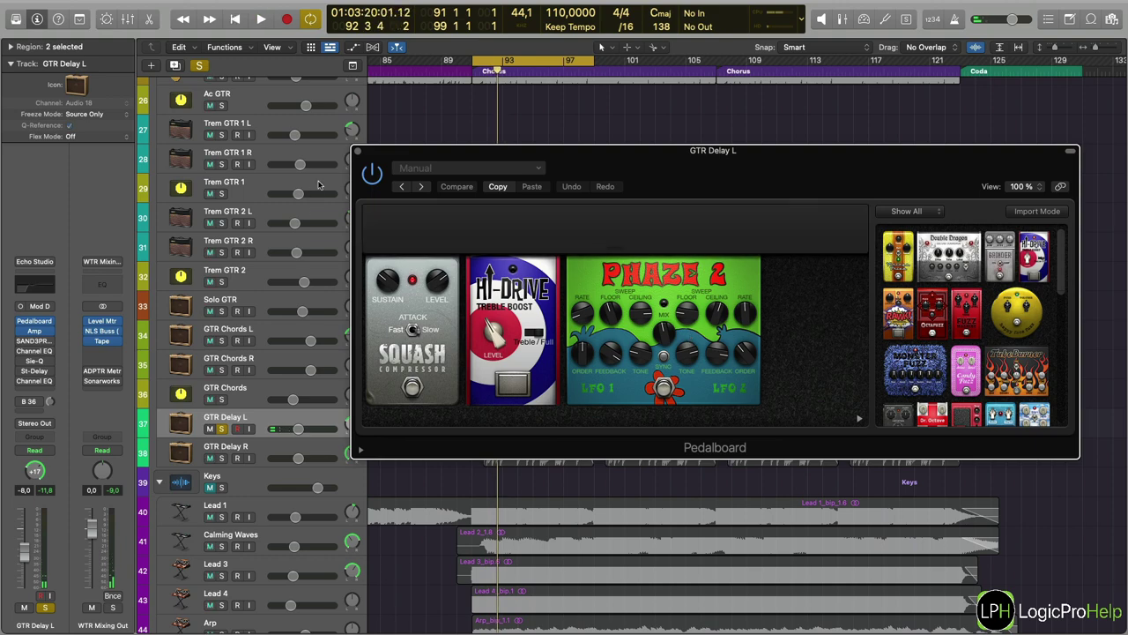
click(359, 151)
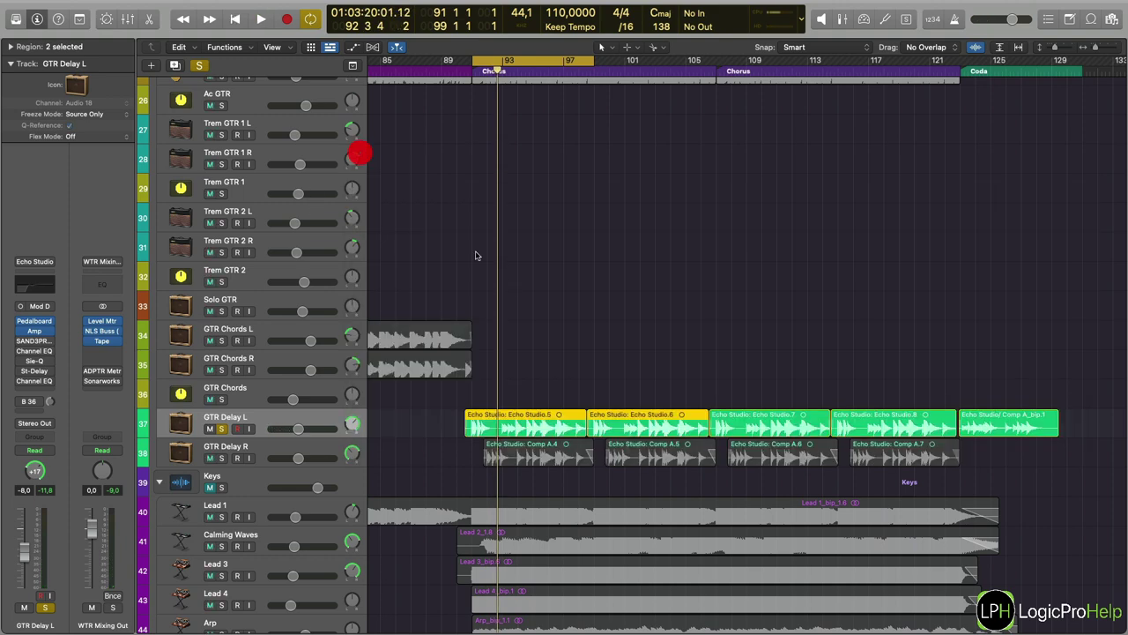
Inspect the Amp Designer settings on GTR Delay L while playing the chorus entry.
click(33, 331)
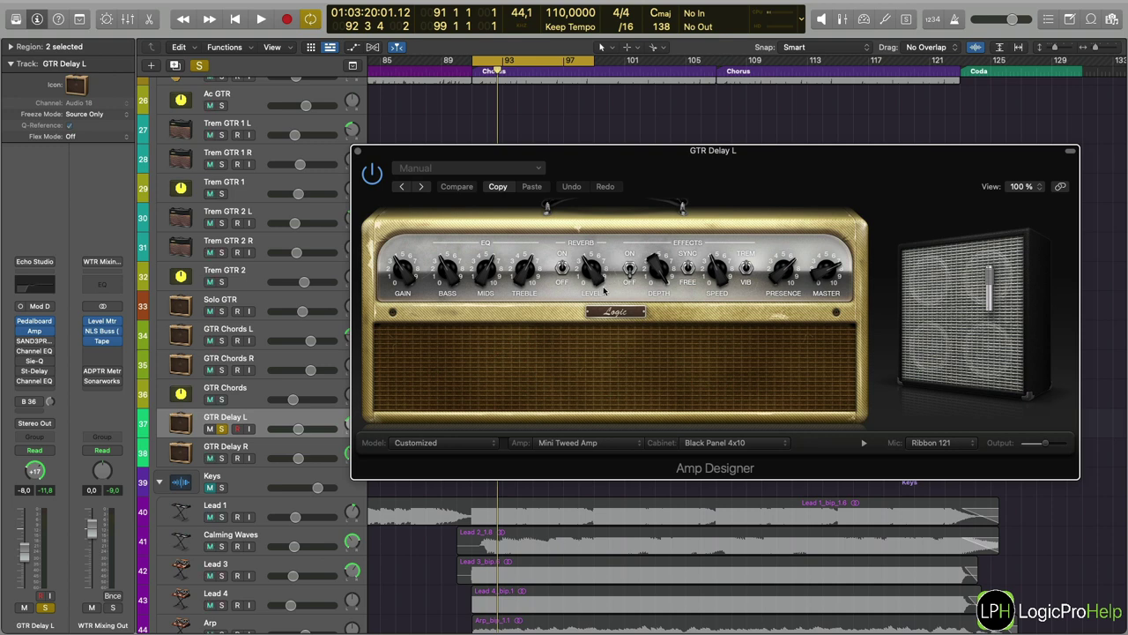
key(space)
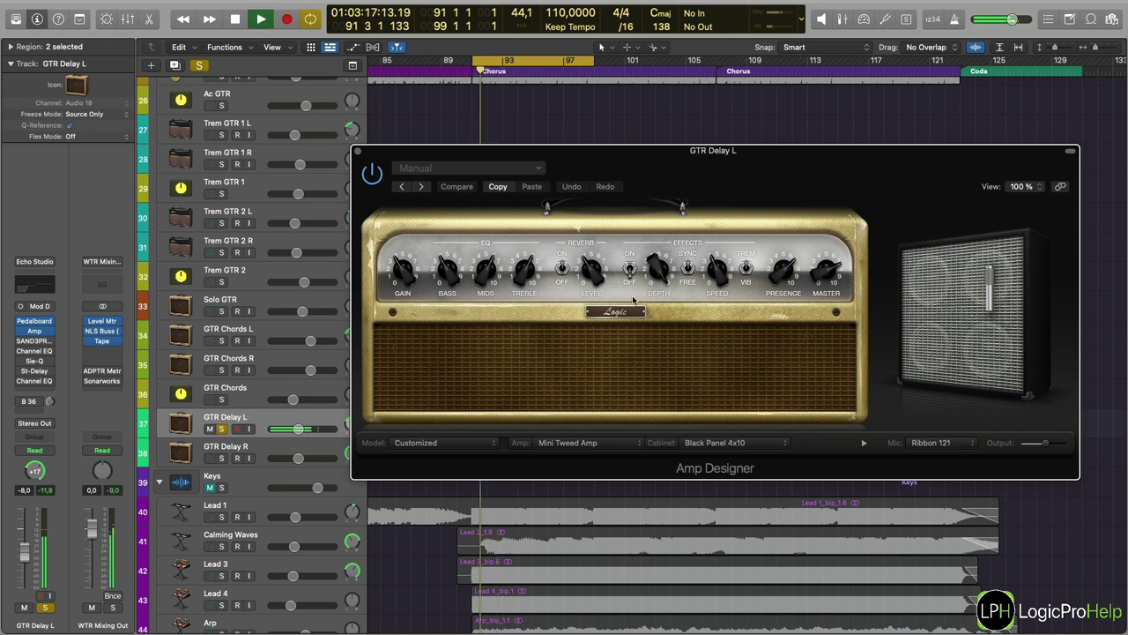
key(space)
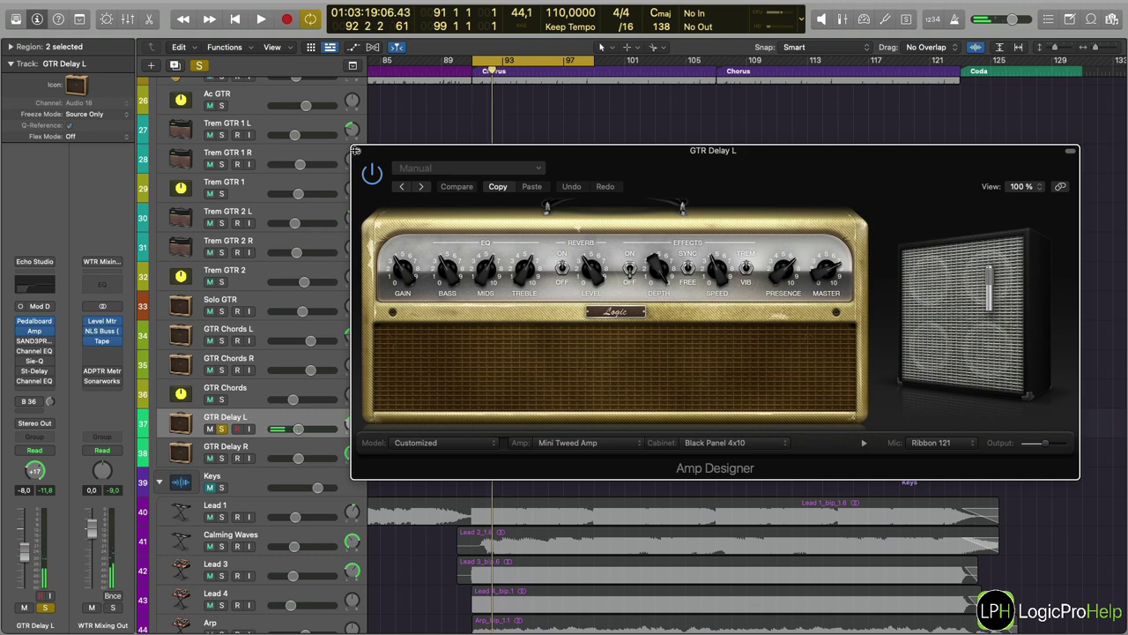
click(358, 151)
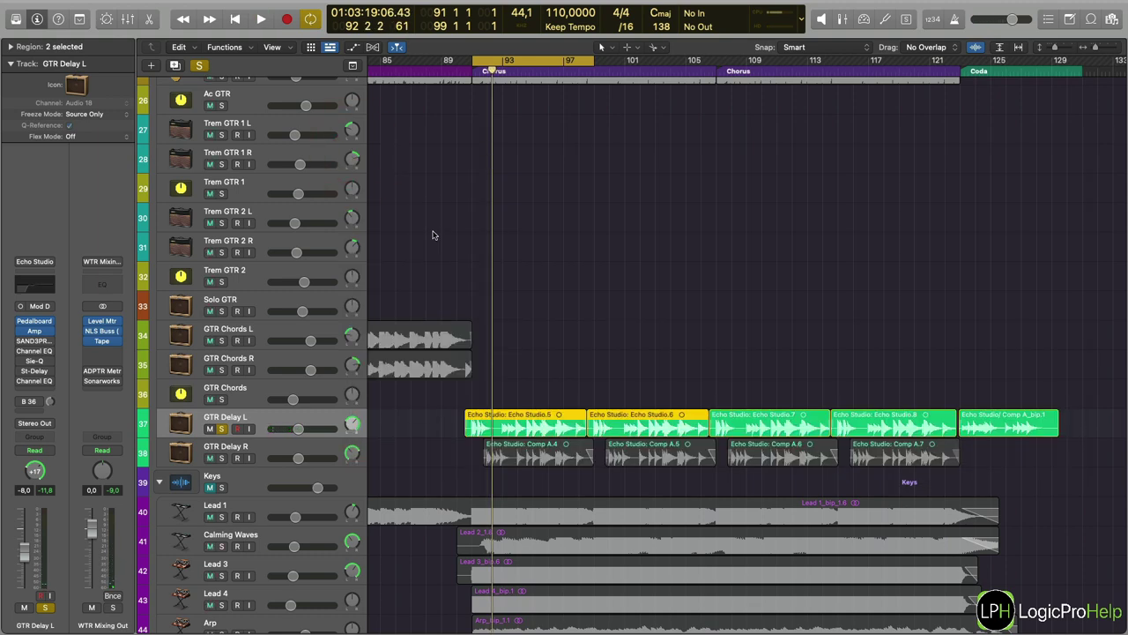
Compare the GTR Delay L part with the acoustic guitar and keys regions in the chorus and clear the region selection.
scroll(494, 419, up, 10)
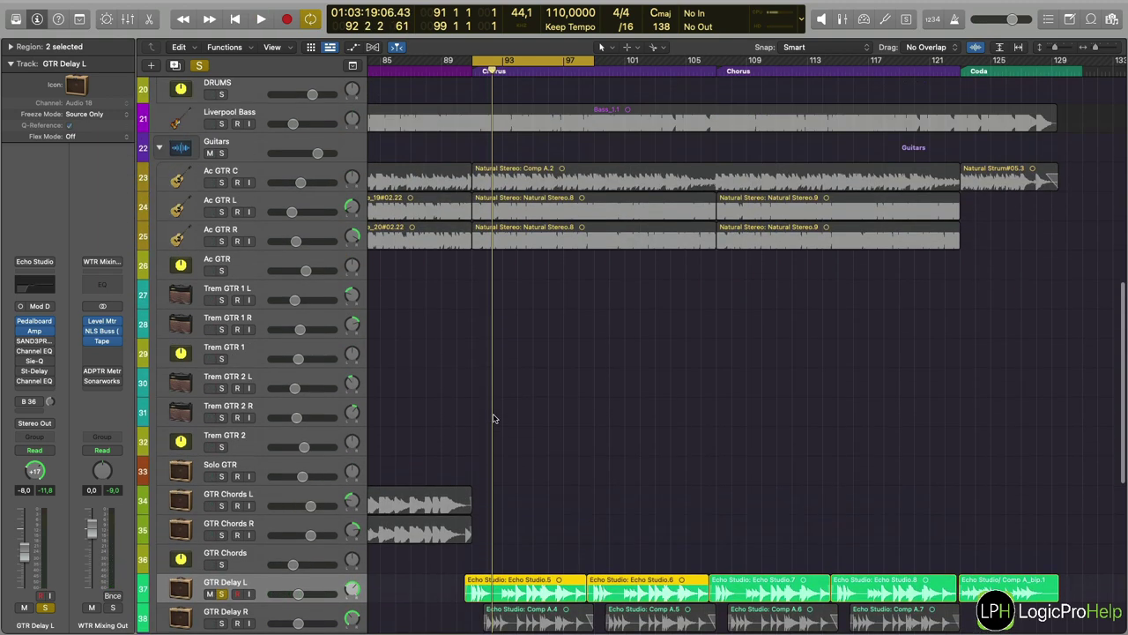
scroll(493, 418, down, 8)
scroll(493, 419, down, 5)
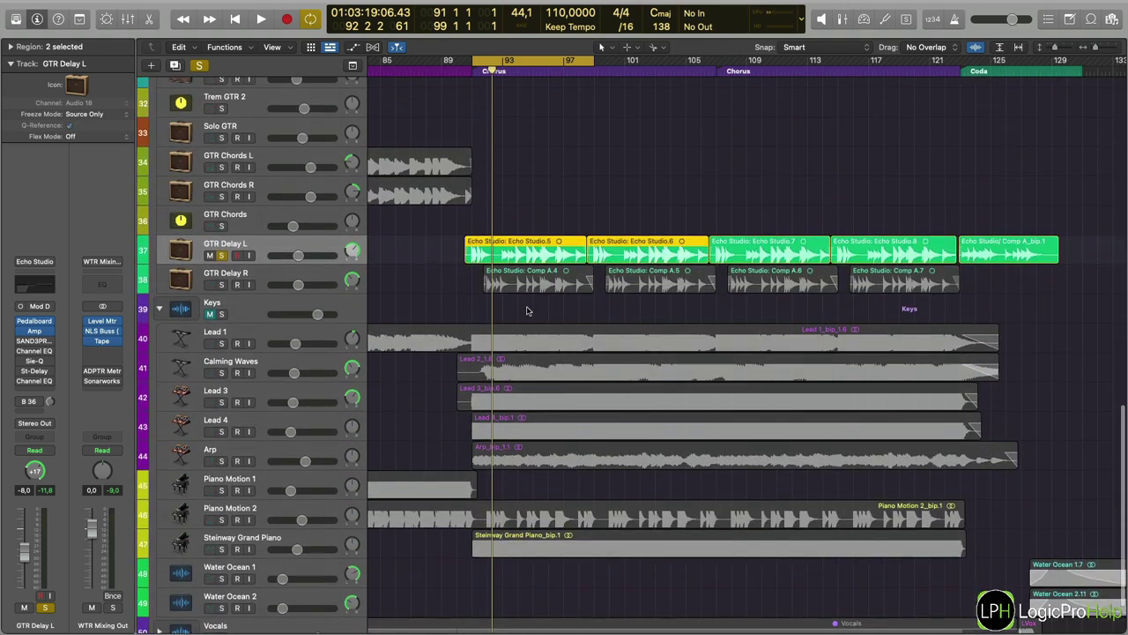
drag(429, 376, 624, 307)
click(462, 299)
scroll(462, 300, up, 3)
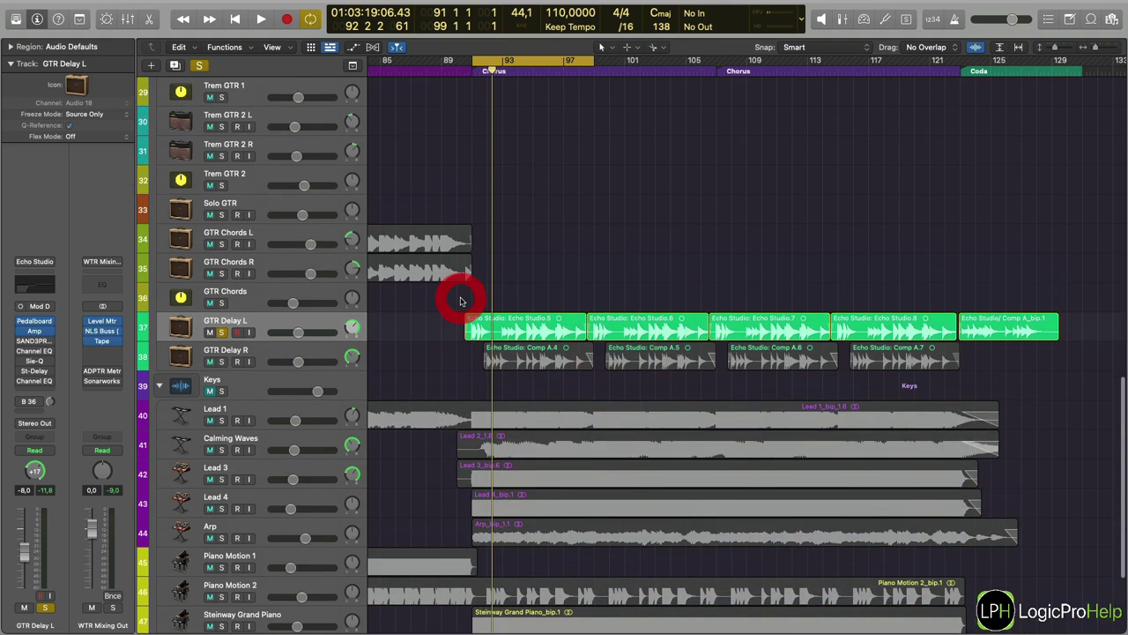
drag(445, 369, 461, 378)
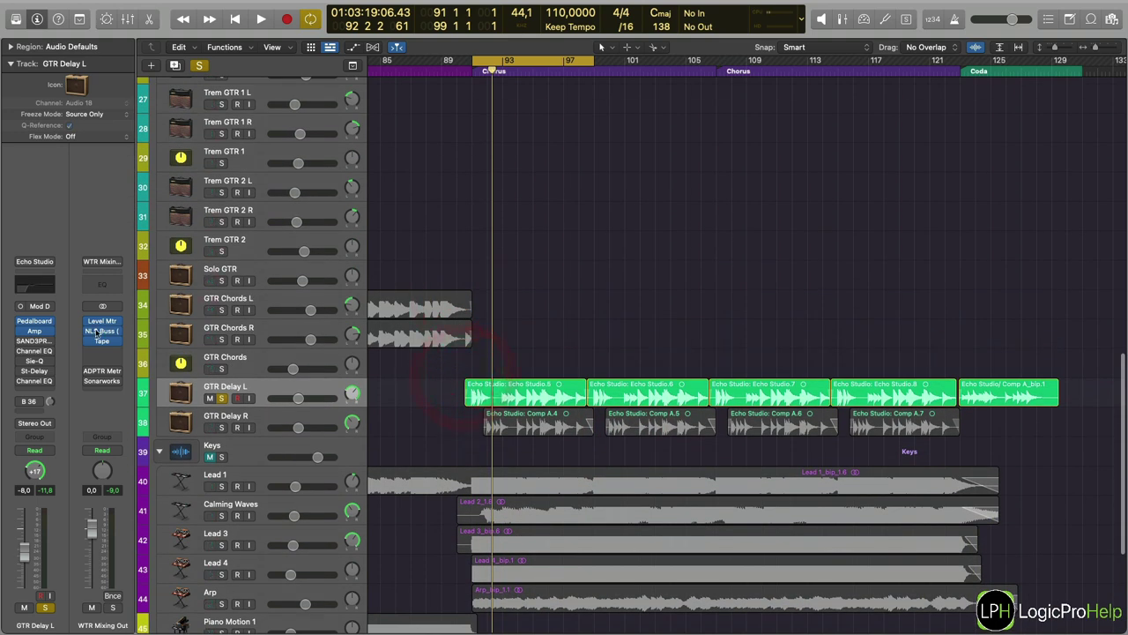
Re-enable the SAND3PRE preamp insert on GTR Delay L and inspect its settings.
click(18, 339)
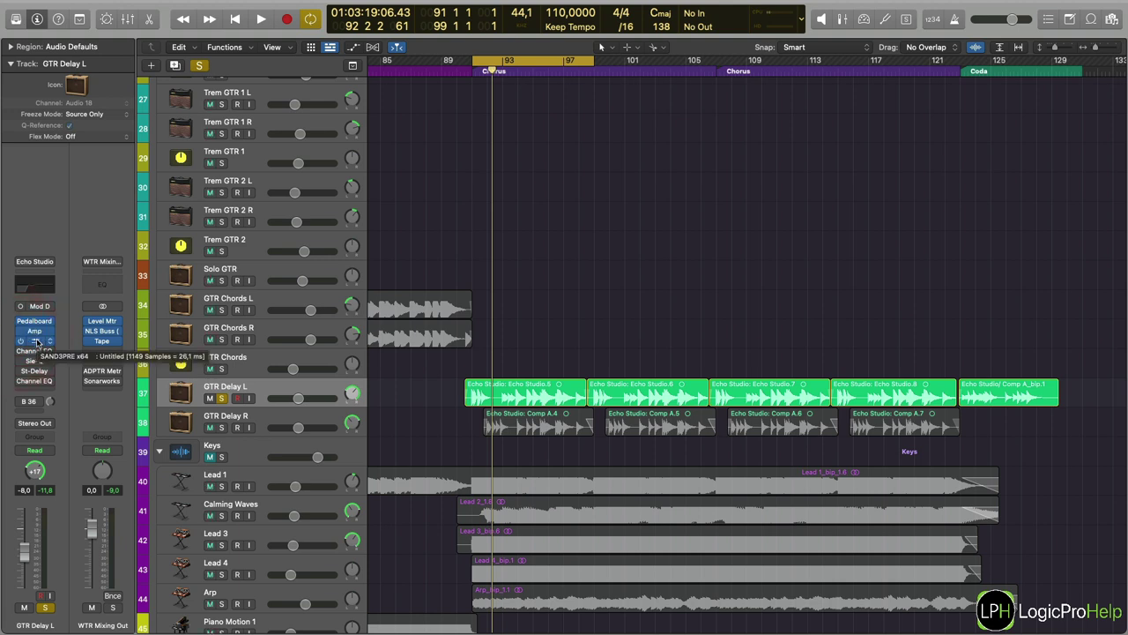
click(35, 341)
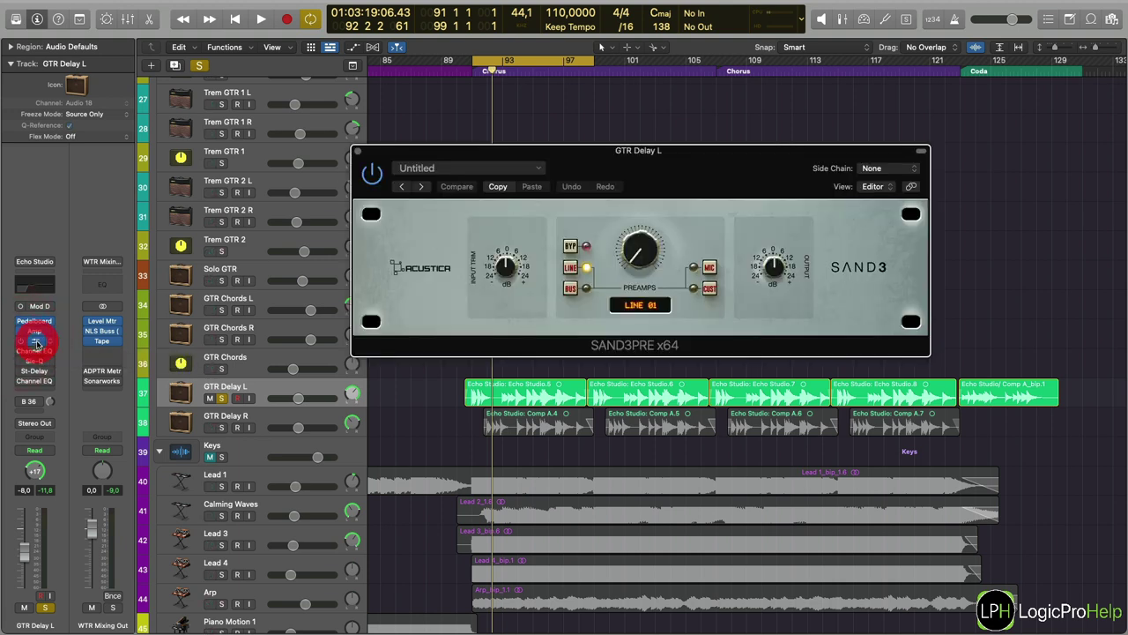
click(35, 341)
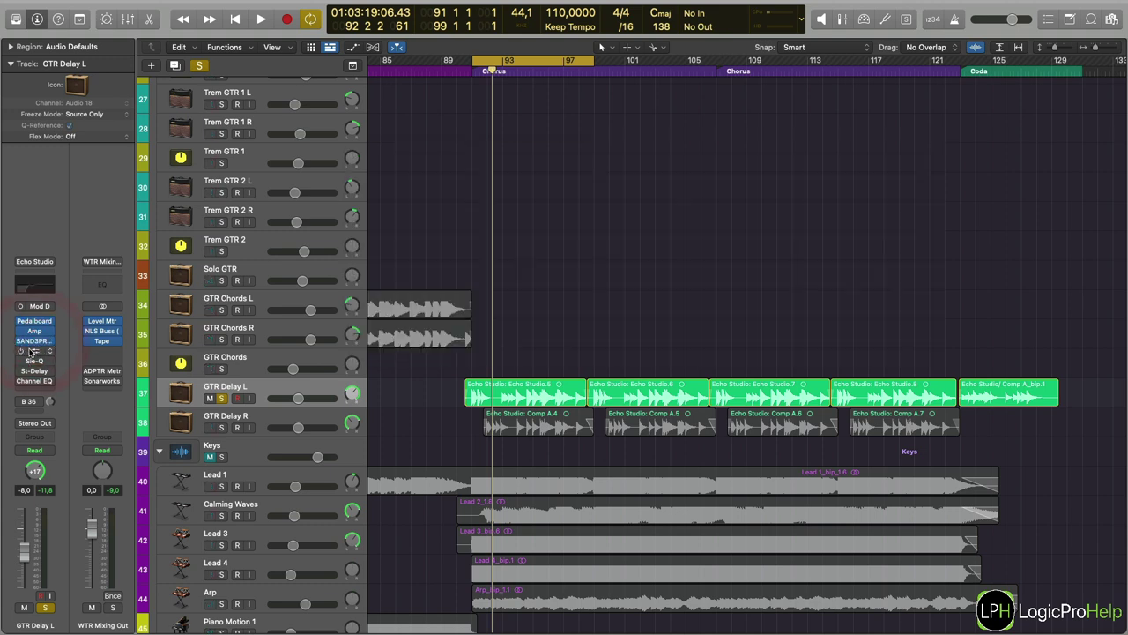
Re-enable the Channel EQ after SAND3PRE on GTR Delay L and check its curve against the playing guitar.
click(22, 351)
click(35, 351)
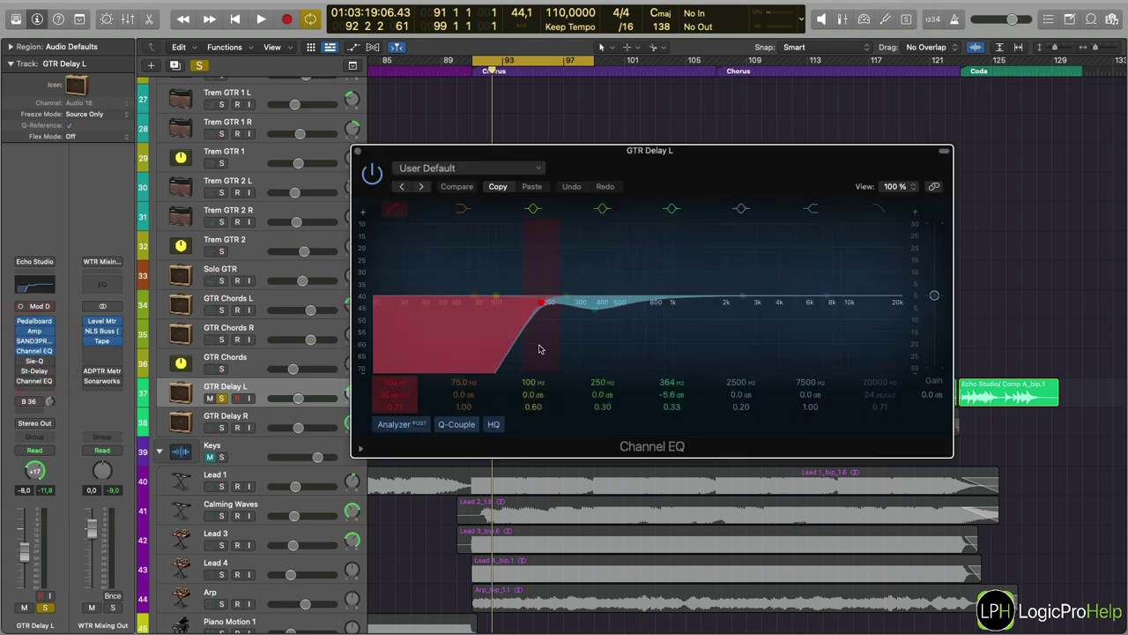
key(space)
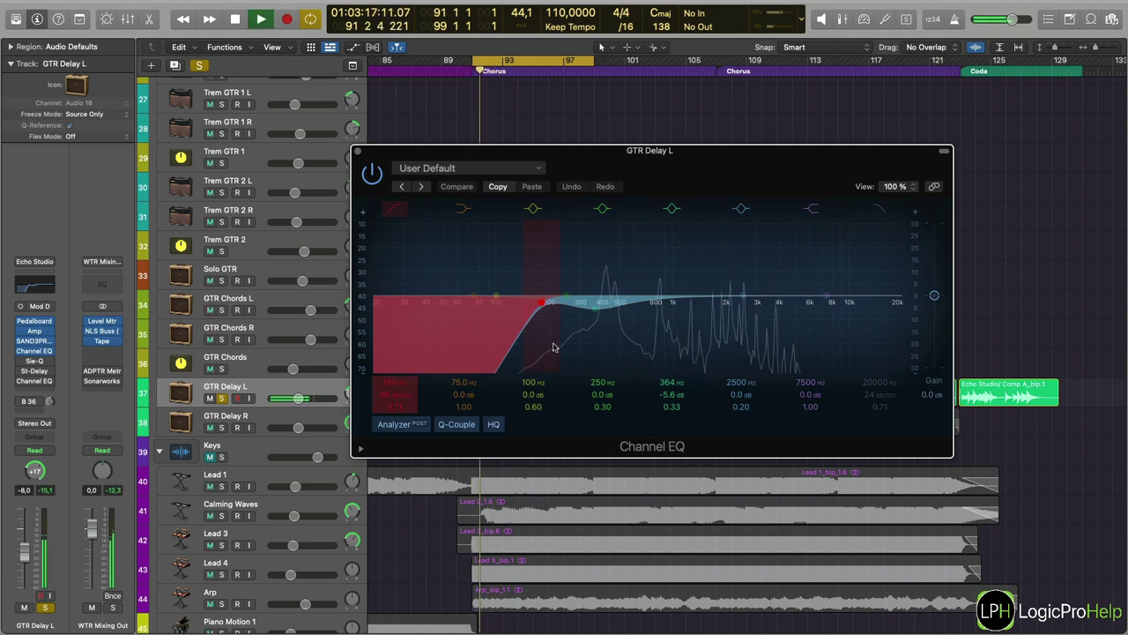
key(space)
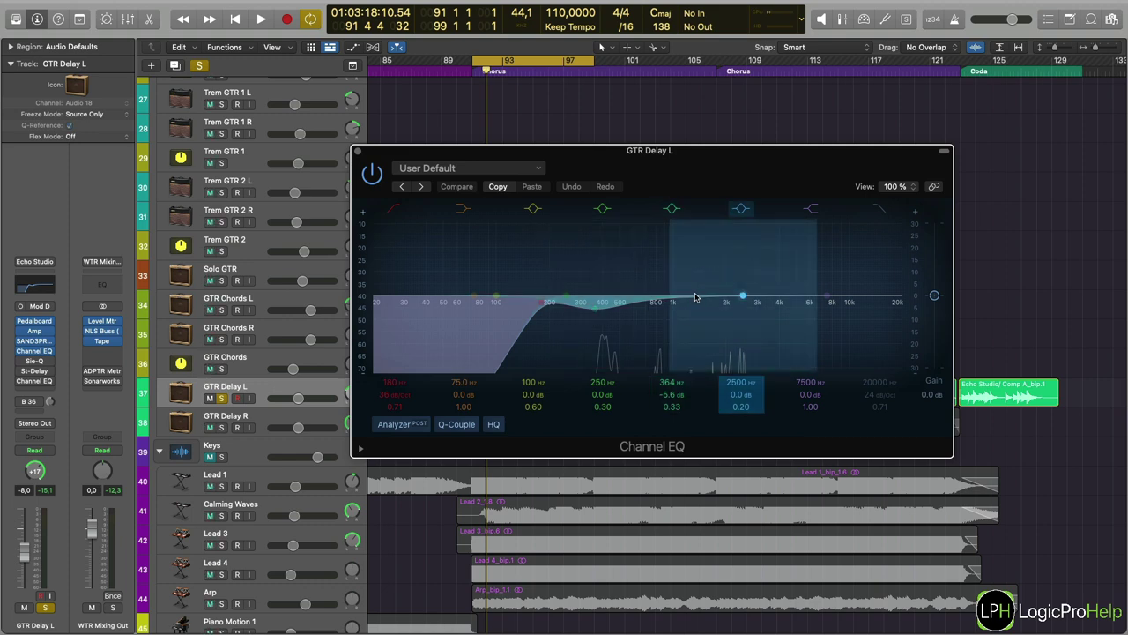
key(space)
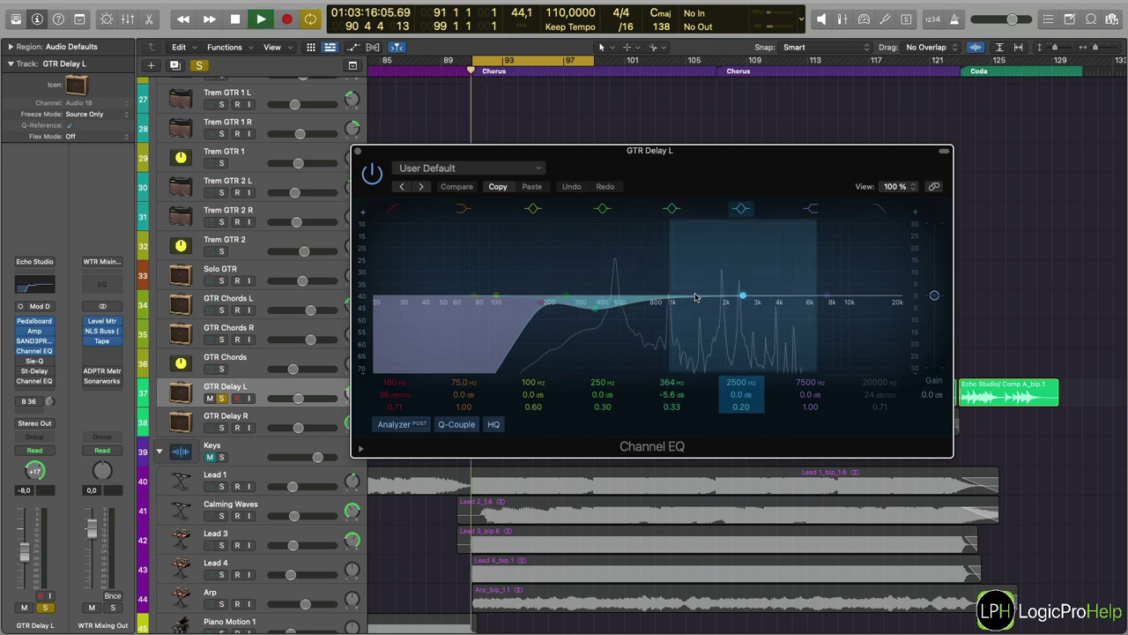
key(space)
click(356, 151)
Re-enable the Sie-Q insert on GTR Delay L, play the chorus entry and review its mid, high and drive knobs.
click(20, 361)
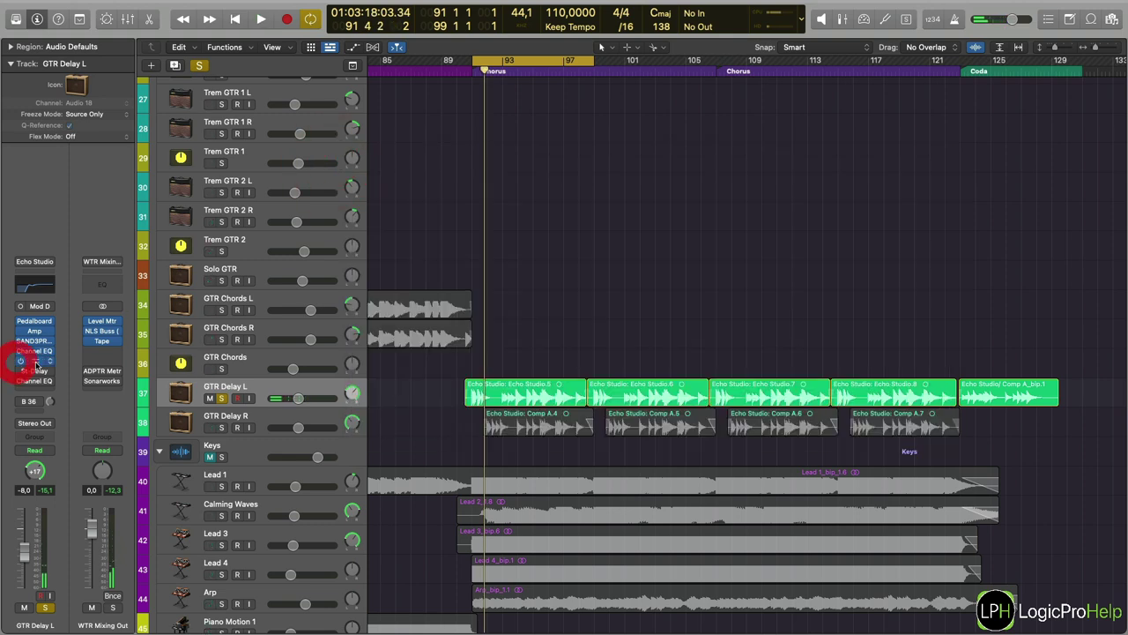
click(35, 362)
key(space)
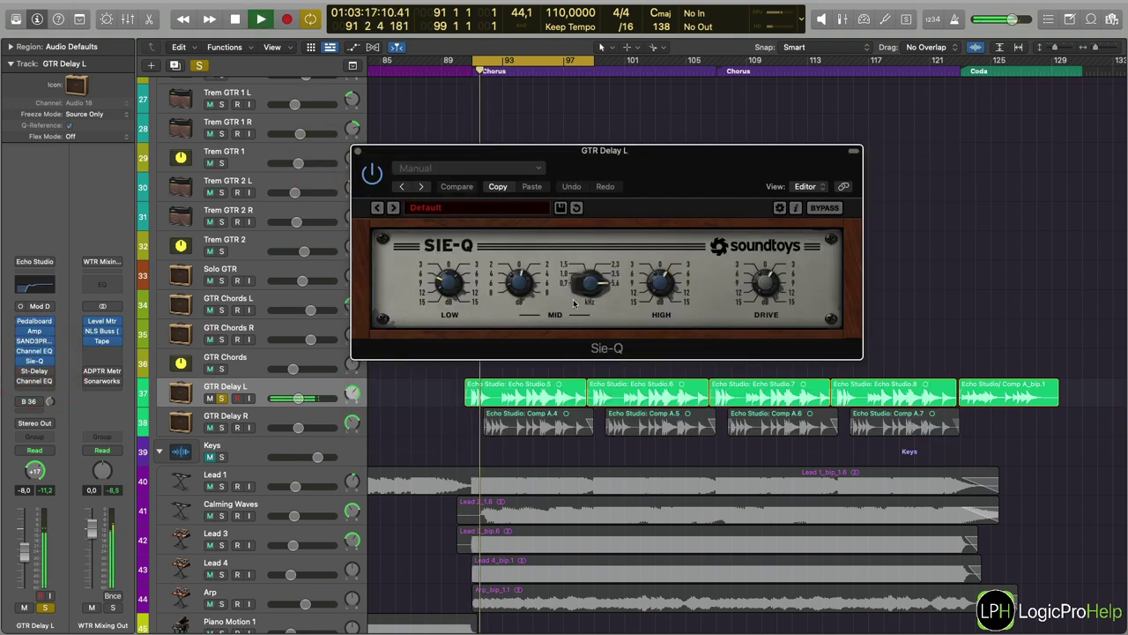
key(space)
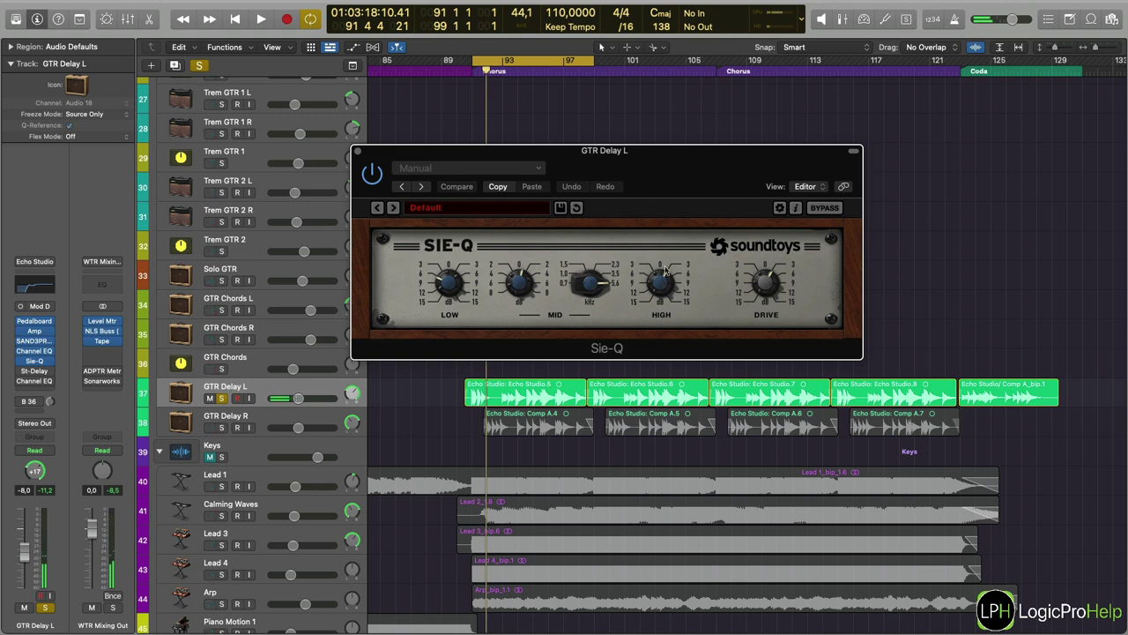
drag(664, 282, 654, 299)
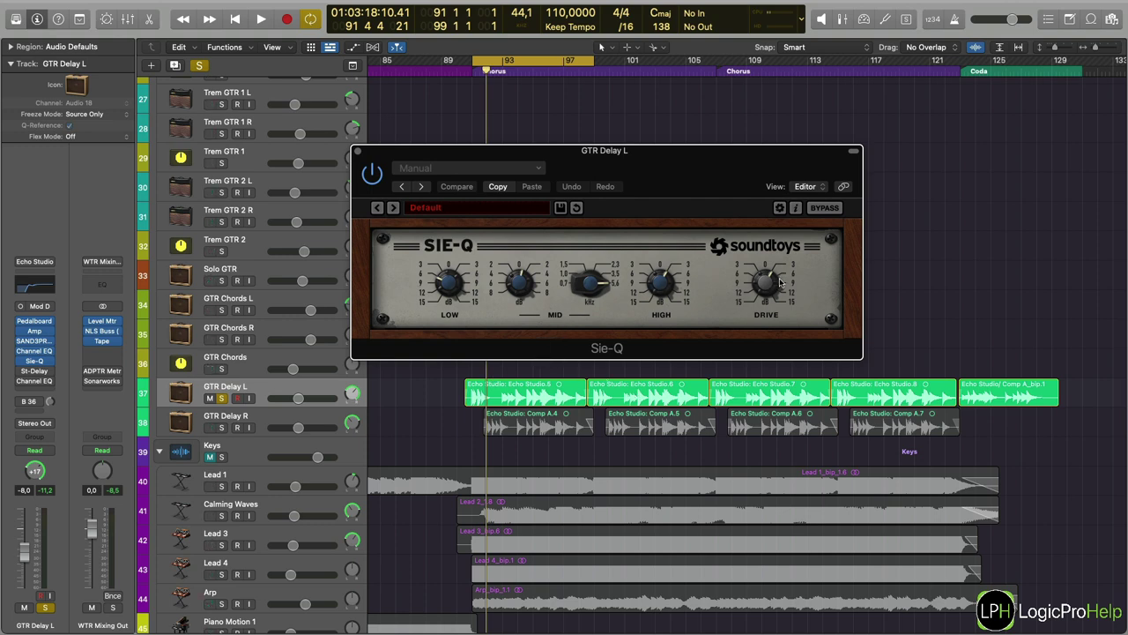
Re-enable the St-Delay insert on GTR Delay L during playback and open its Stereo Delay settings.
key(space)
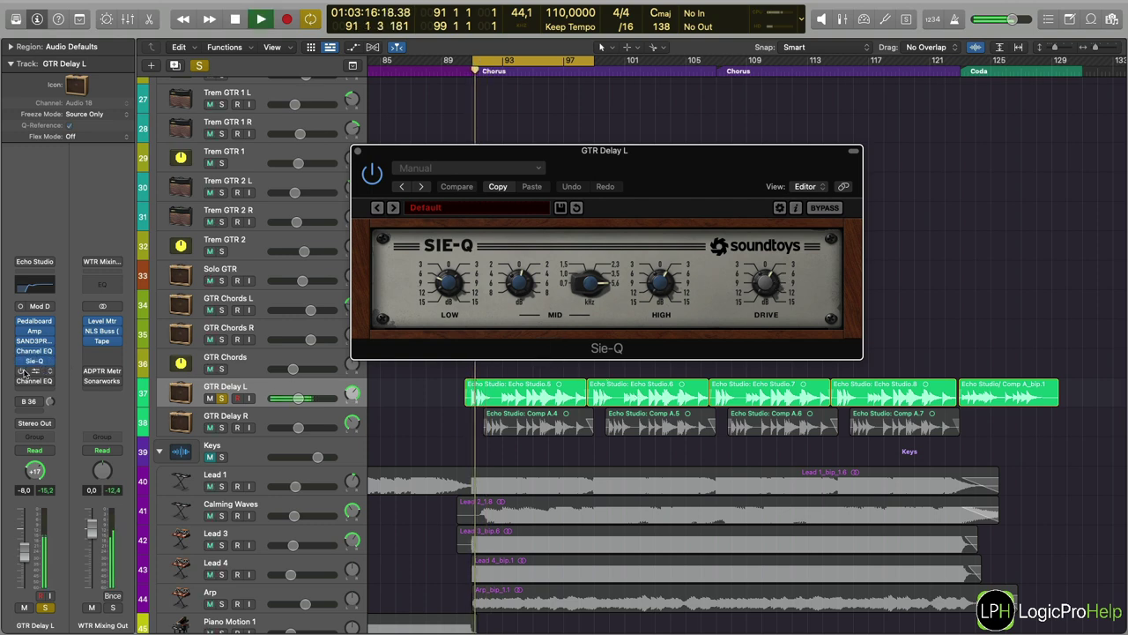
click(31, 370)
click(32, 370)
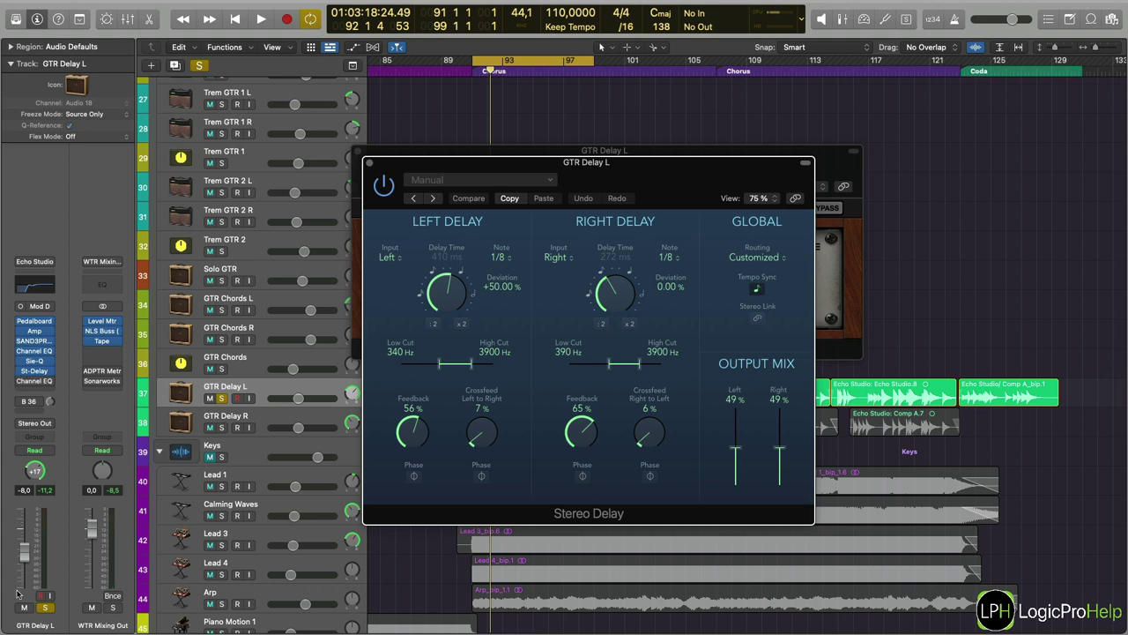
Audition GTR Delay L with its Stereo Delay settings in view, closing the delay window before stopping playback.
key(space)
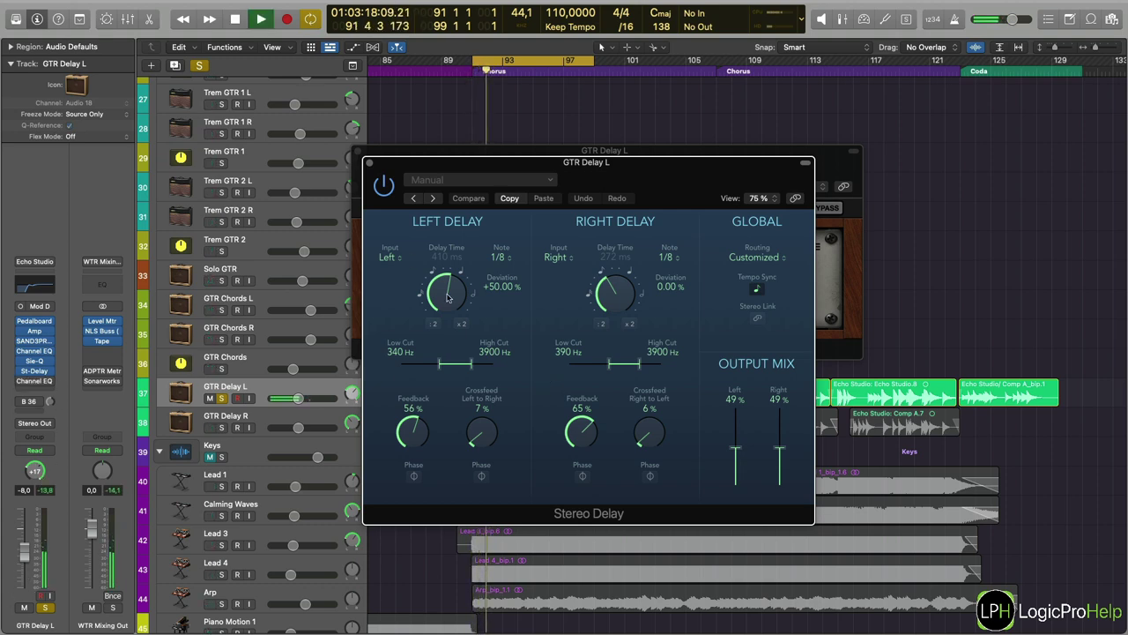
click(370, 162)
key(space)
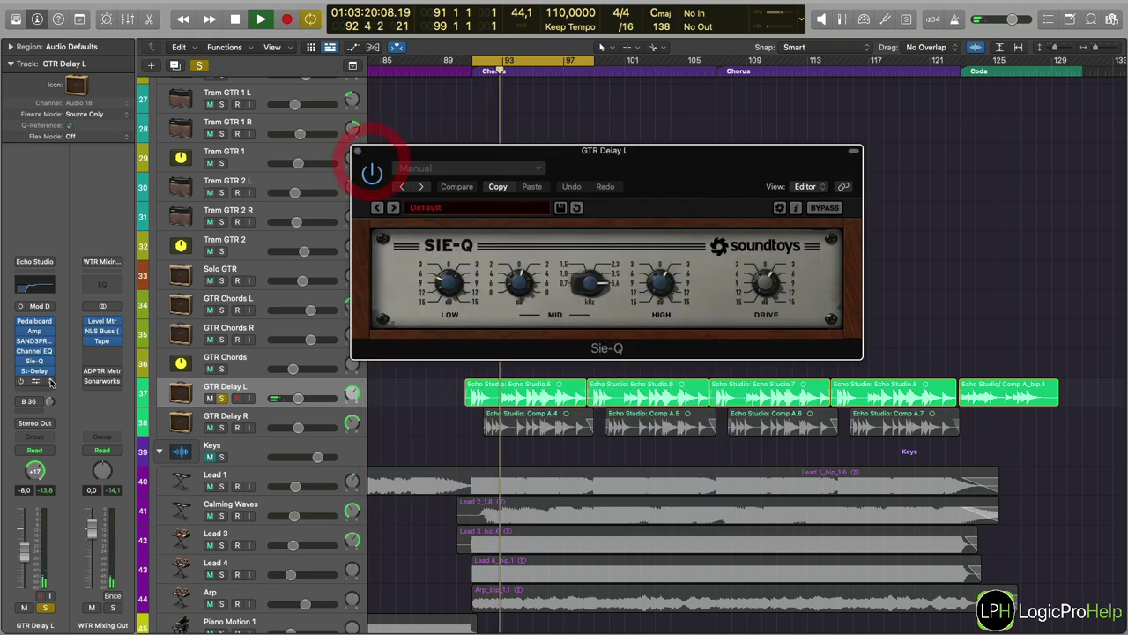
Re-enable the final Channel EQ on GTR Delay L, audition its curve and close the open plug-in windows.
click(34, 379)
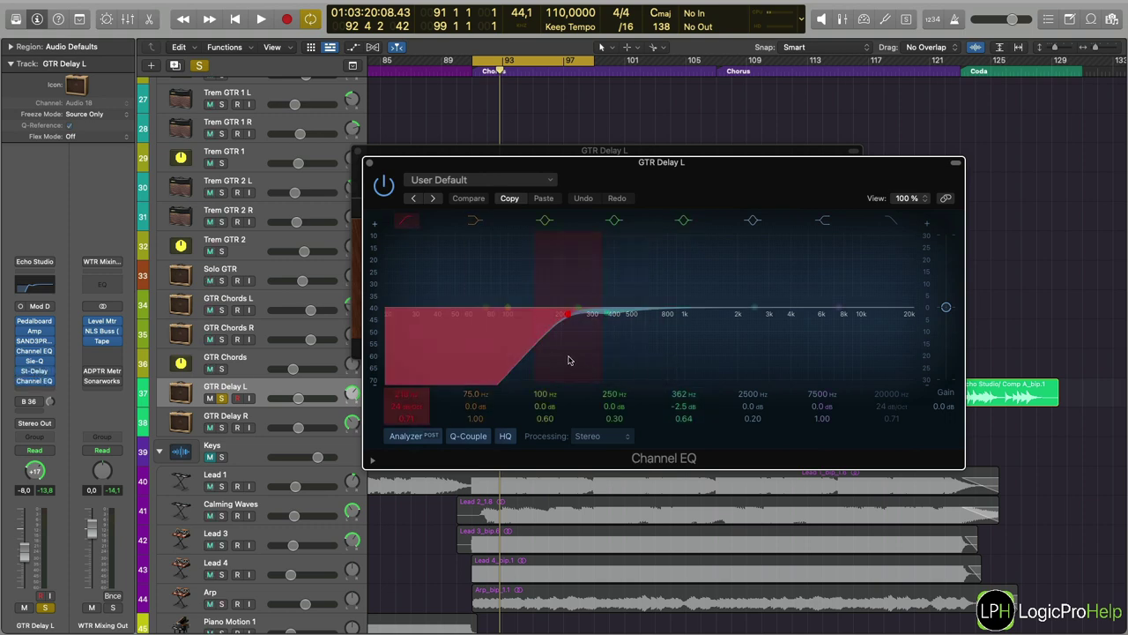
key(space)
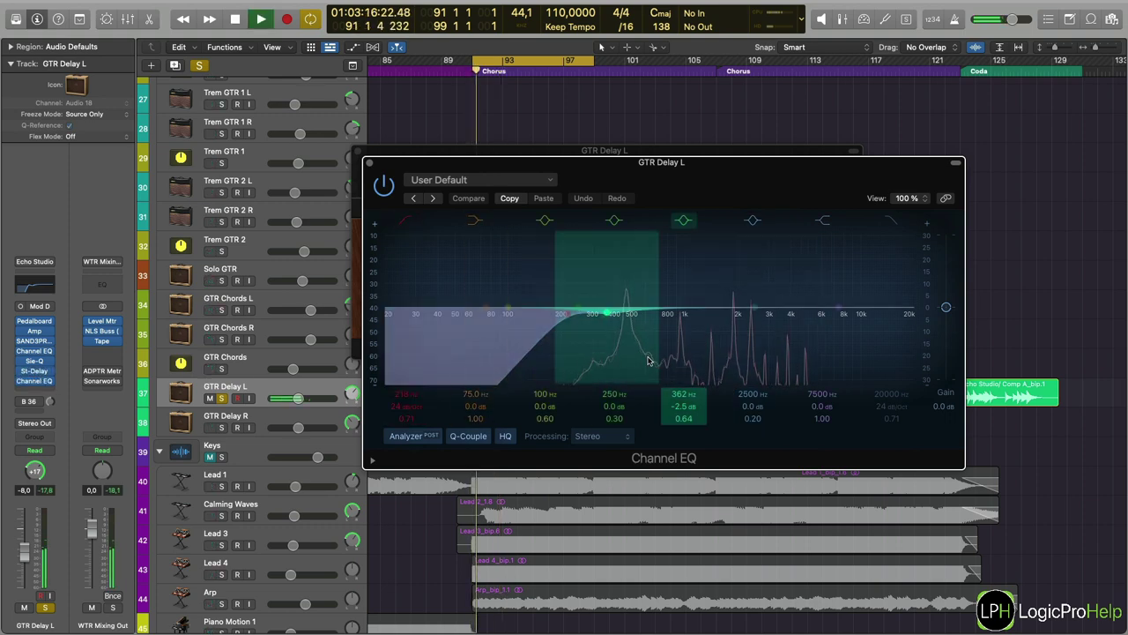
key(space)
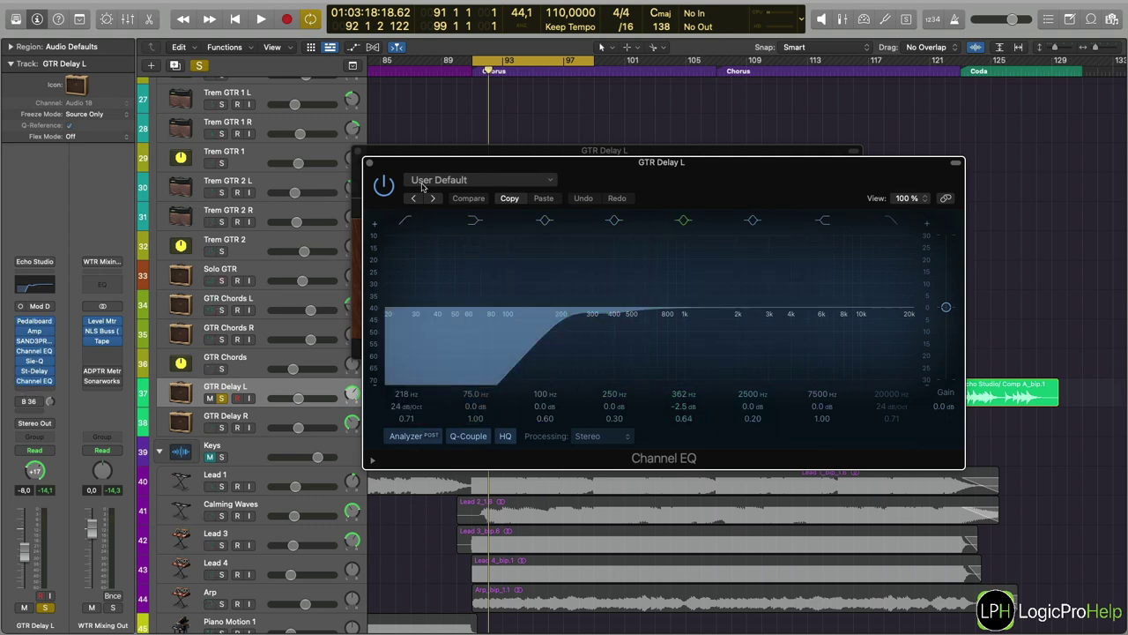
click(369, 164)
click(363, 154)
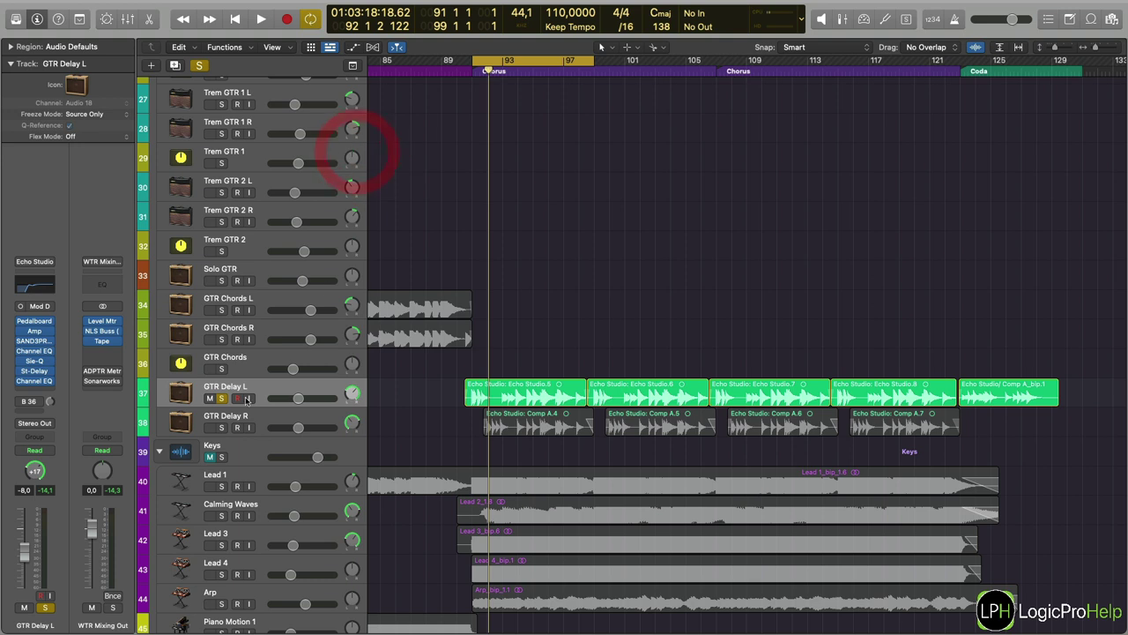
Select GTR Delay R, bypass its inserts from Amp through the final Channel EQ and start playback.
click(227, 427)
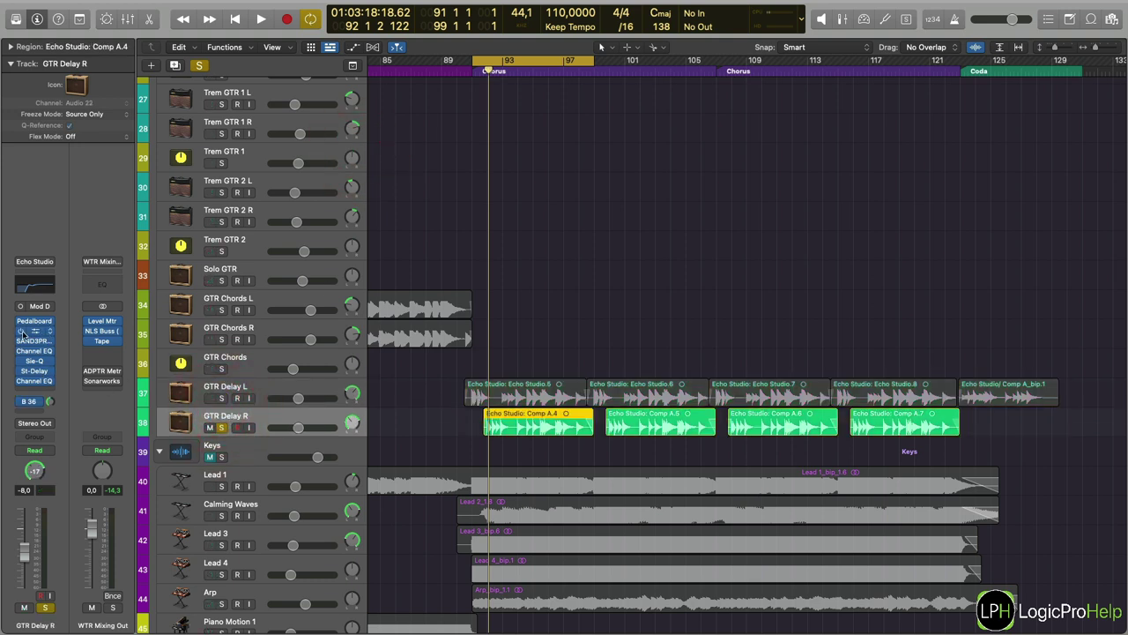
drag(21, 352, 23, 381)
key(space)
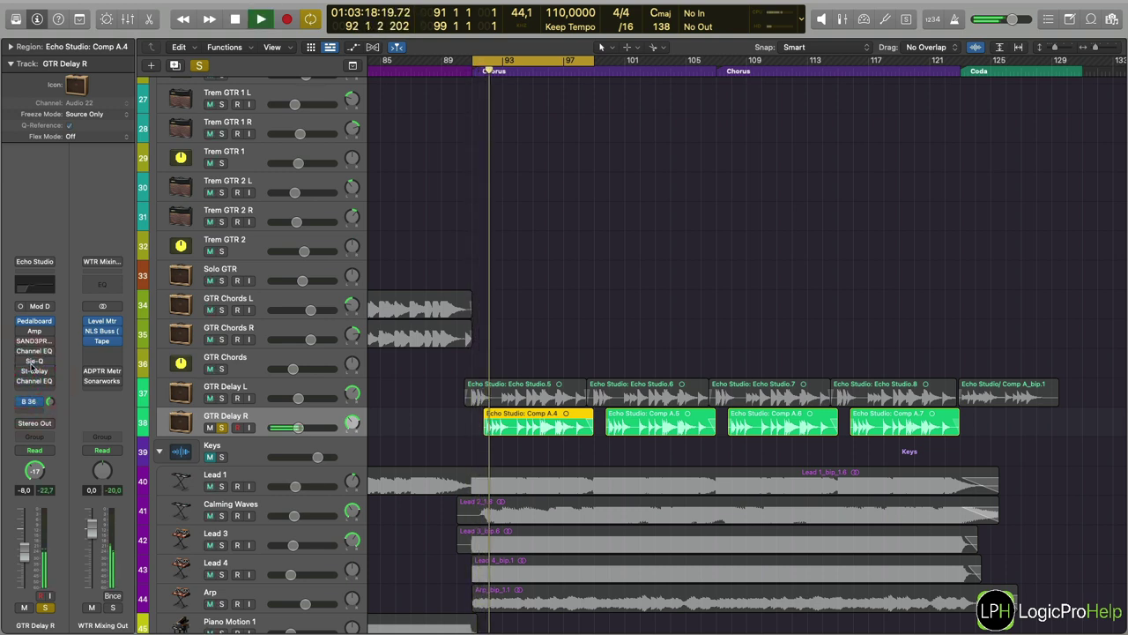
Re-enable the Amp and SAND3PRE inserts on GTR Delay R, inspect both plug-ins' settings and close their windows.
click(25, 329)
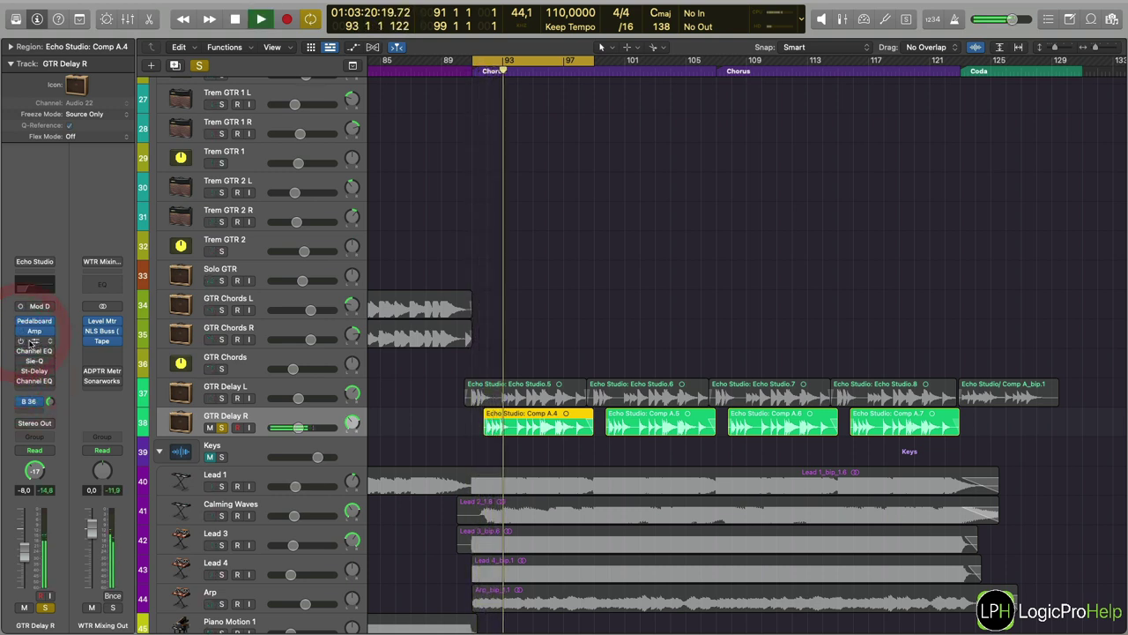
click(30, 329)
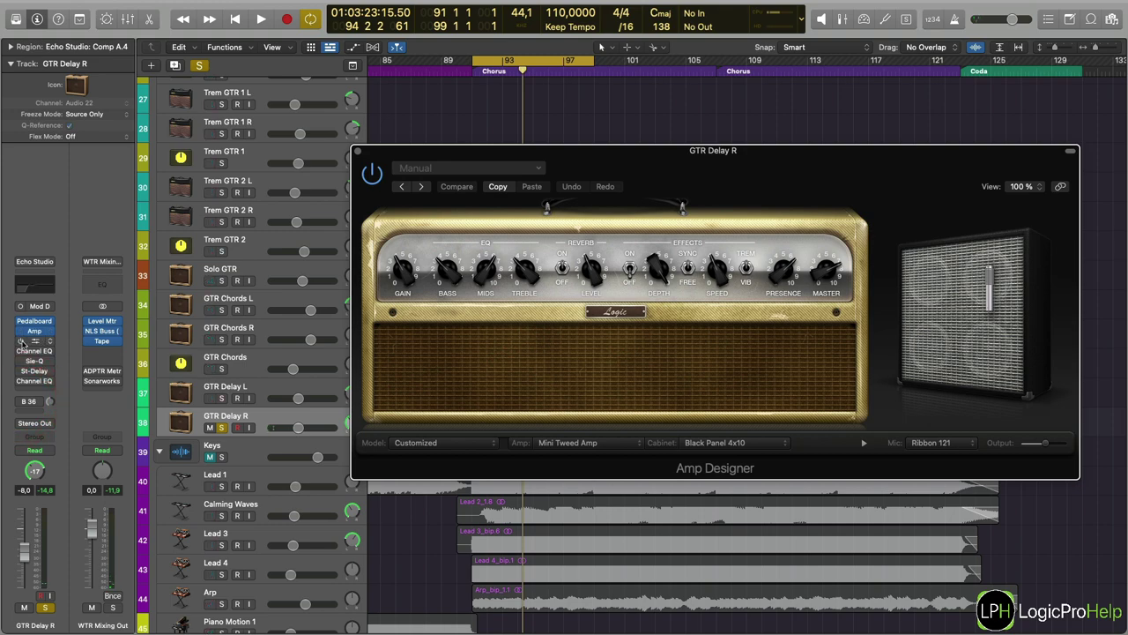
click(34, 341)
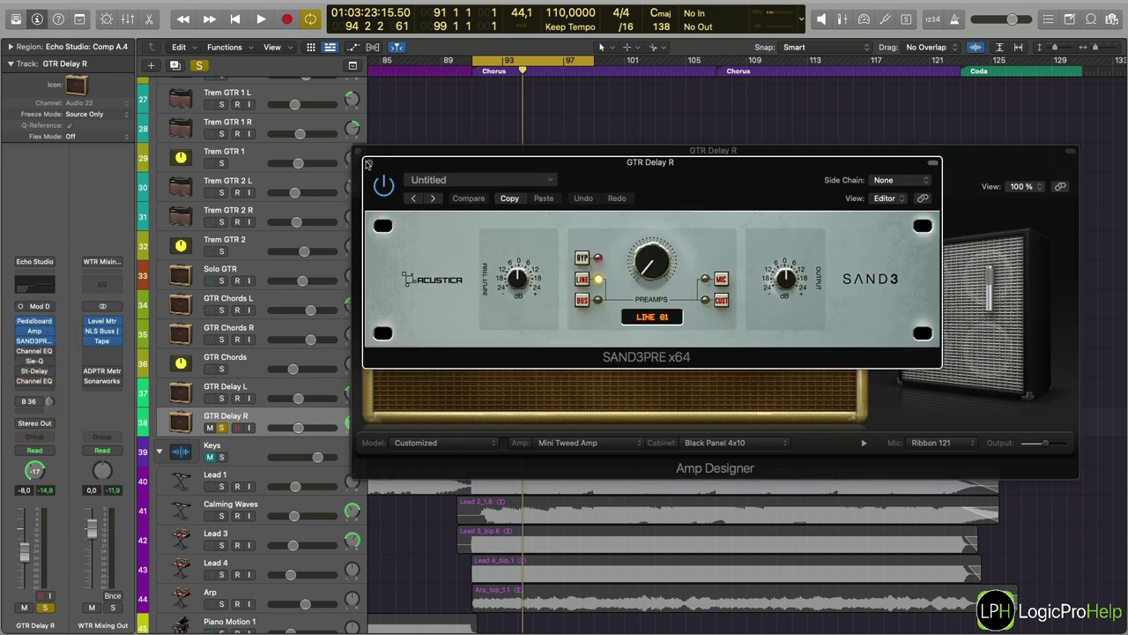
click(369, 164)
click(359, 152)
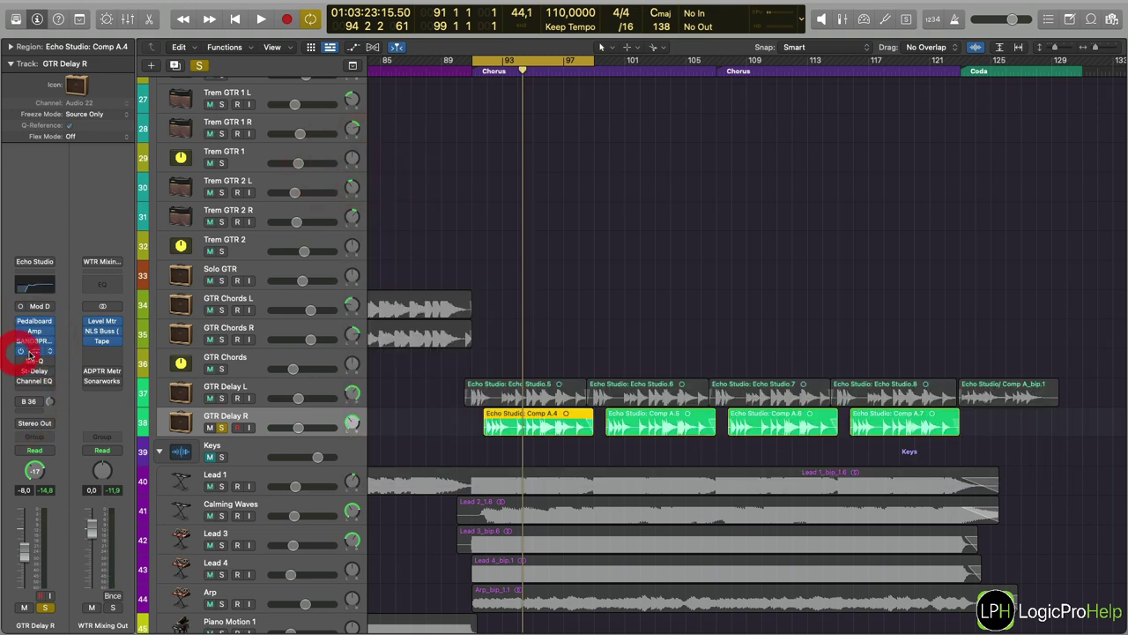
Re-enable the Channel EQ after SAND3PRE on GTR Delay R and check its curve against the playing guitar.
click(30, 353)
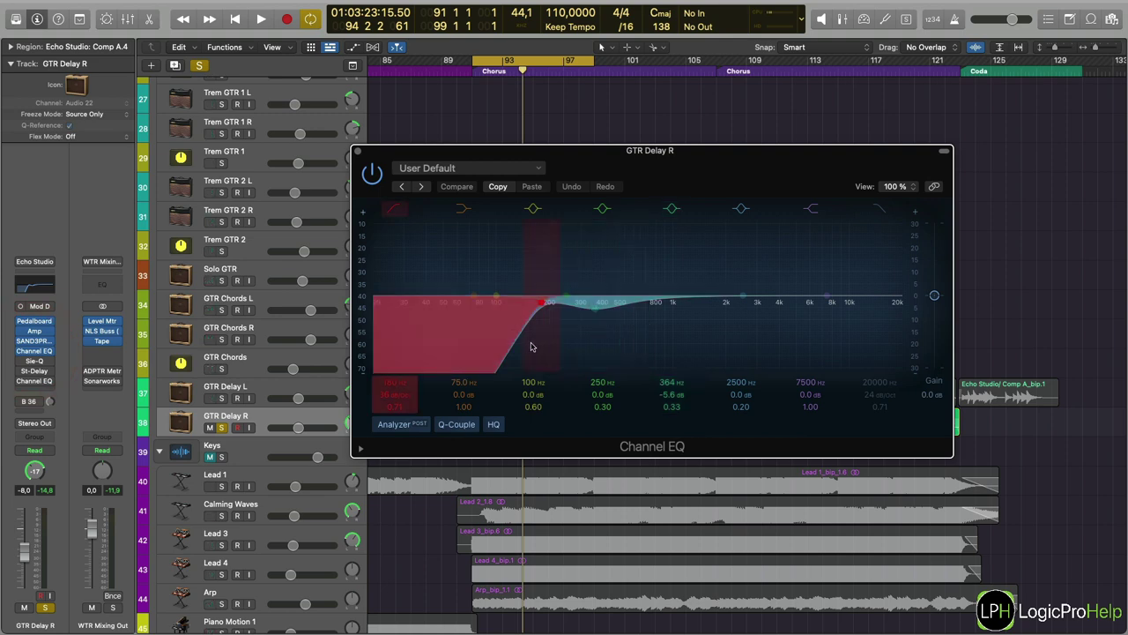
key(space)
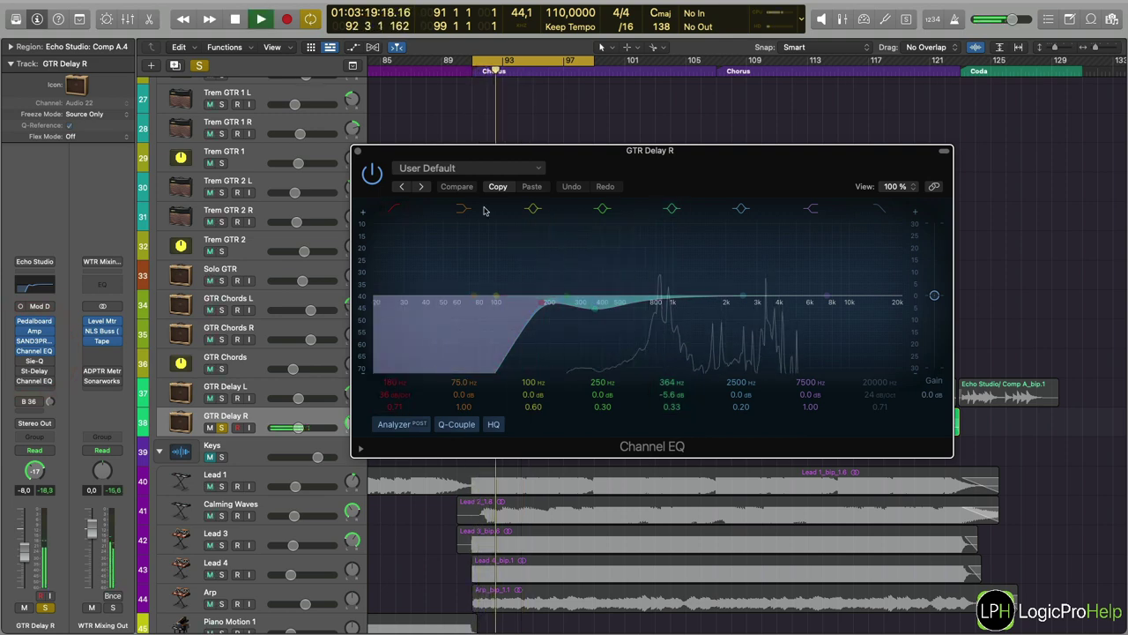
key(space)
click(357, 151)
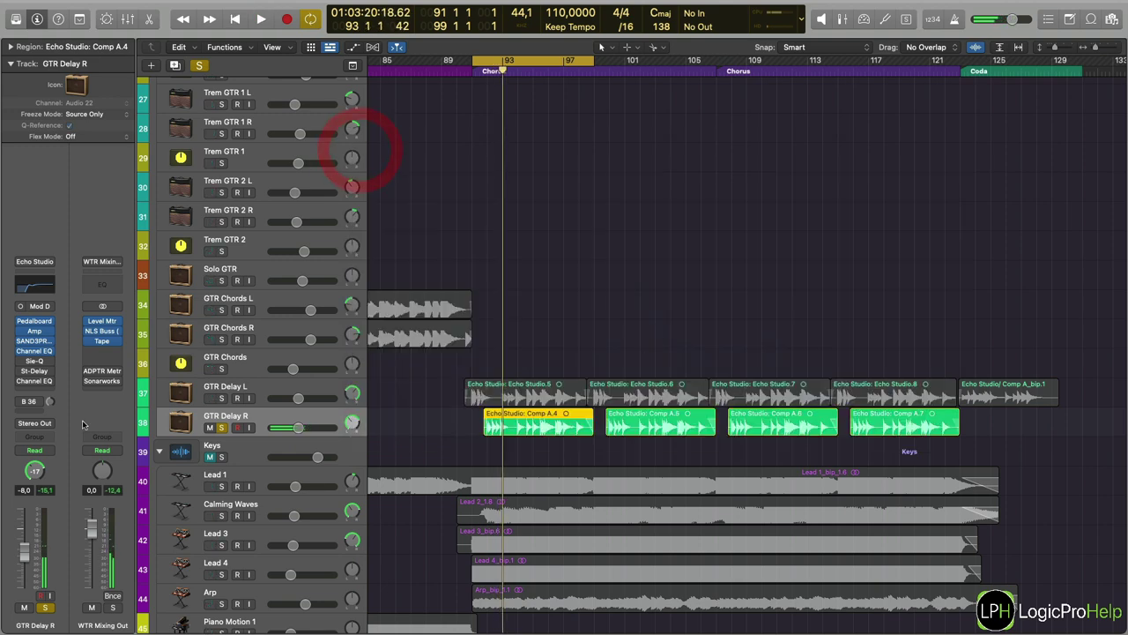
Re-enable the Sie-Q insert on GTR Delay R and compare the playing guitar with it bypassed and active.
click(28, 361)
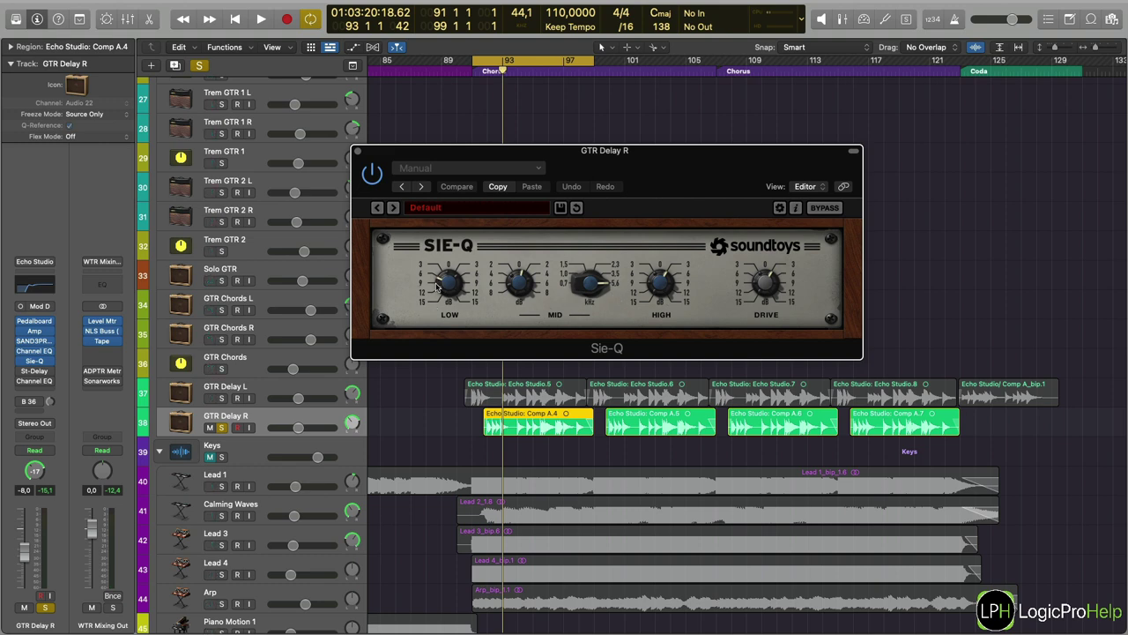
key(space)
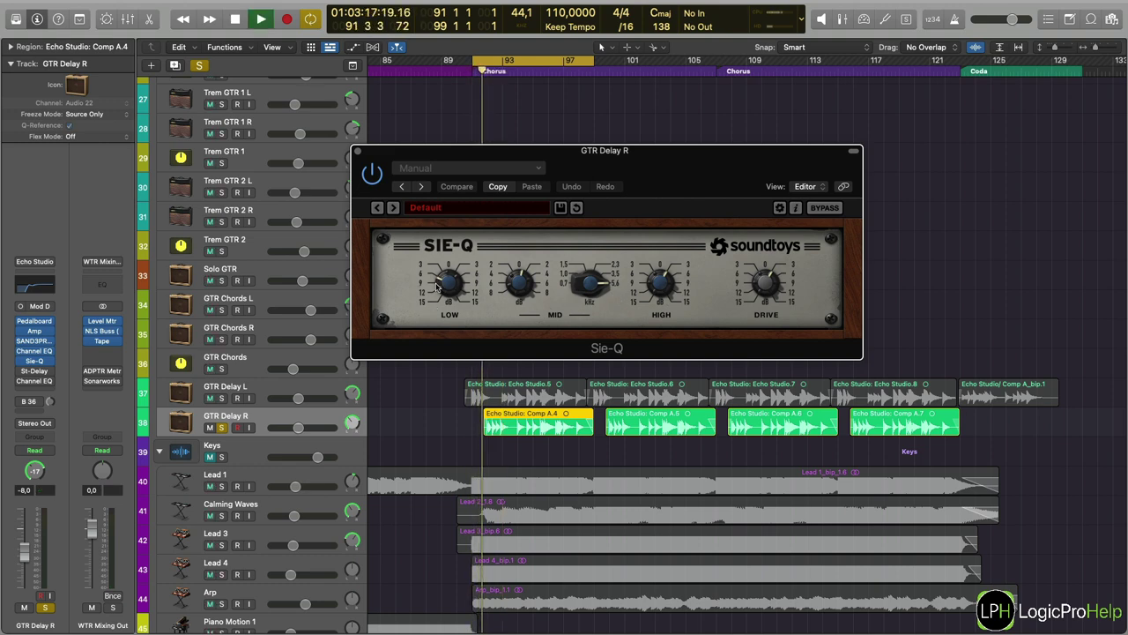
click(372, 171)
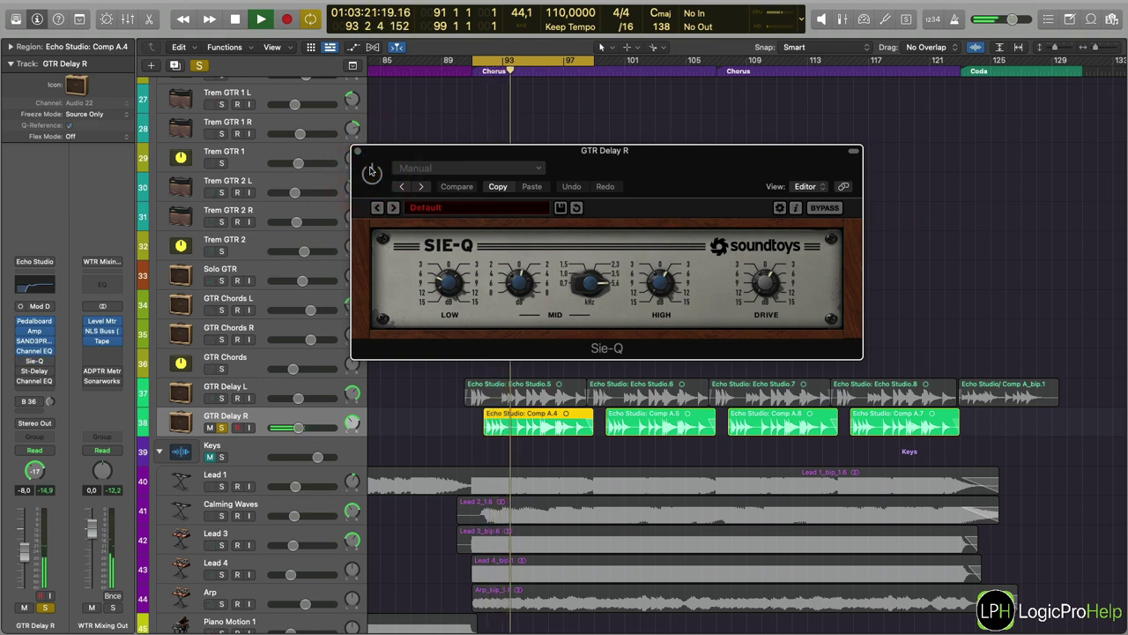
click(372, 171)
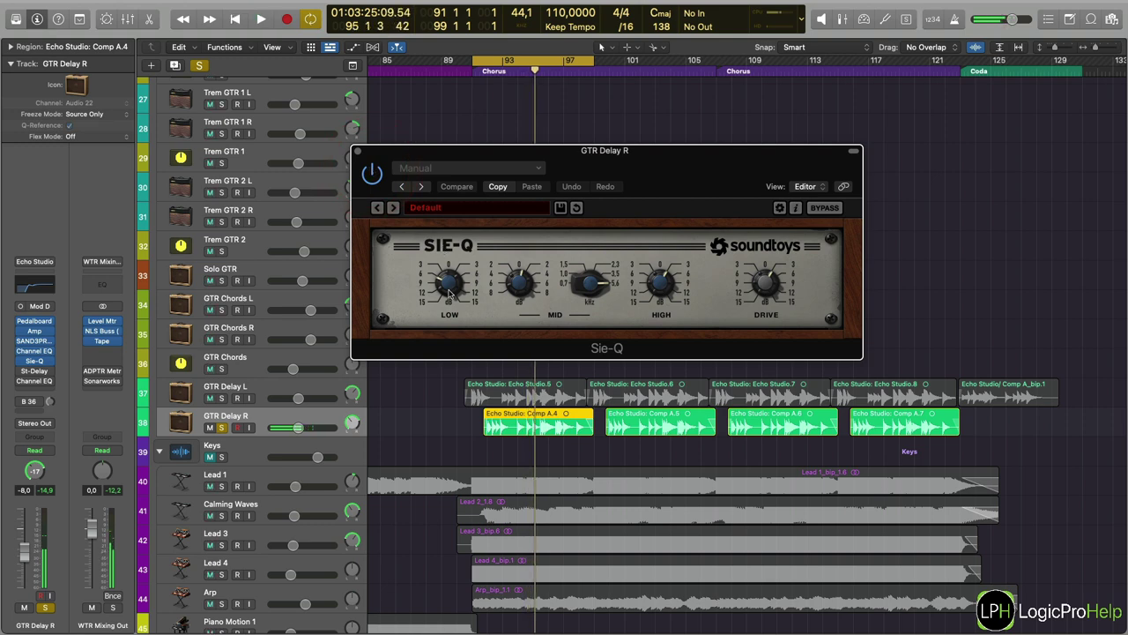
Re-enable the St-Delay insert on GTR Delay R during playback and review its Stereo Delay settings.
click(32, 371)
key(space)
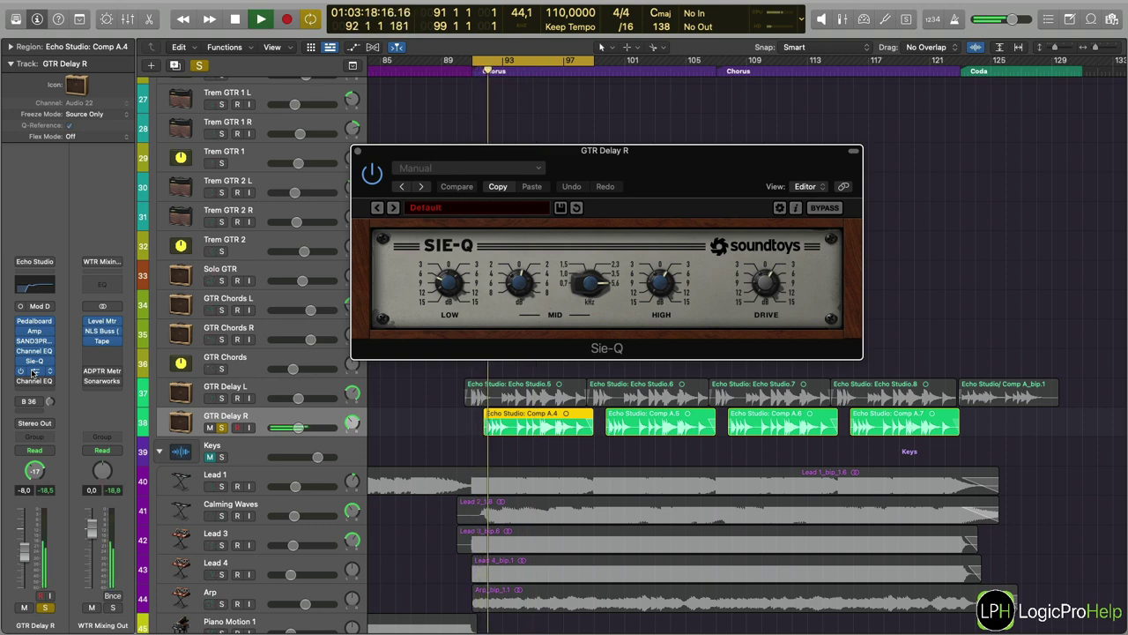
click(32, 372)
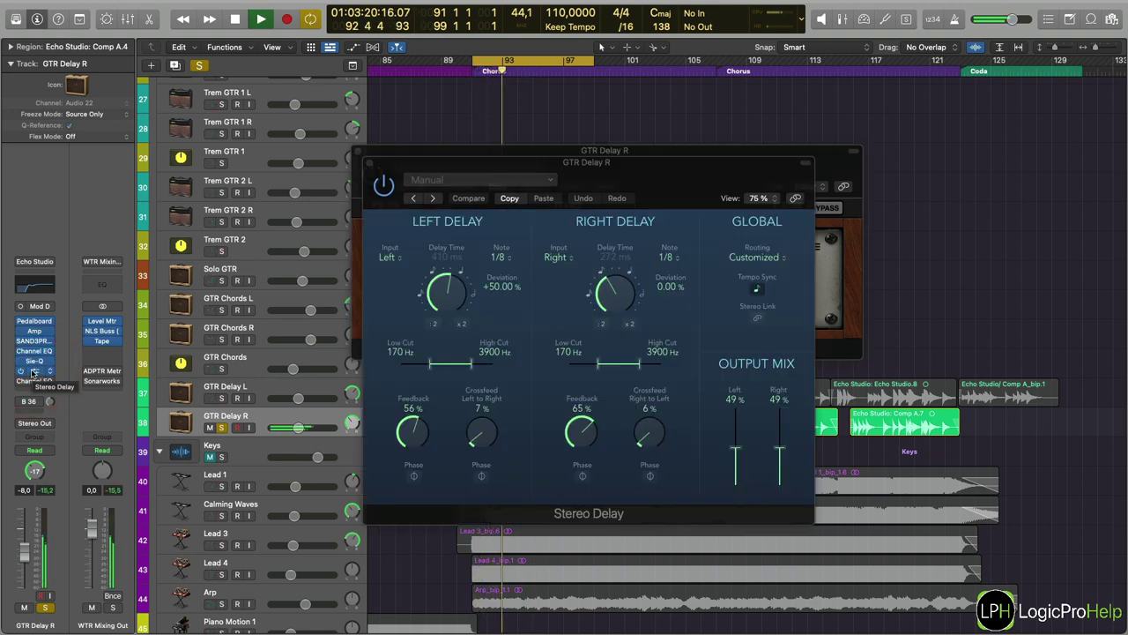
click(32, 371)
key(space)
Re-enable the final Channel EQ on GTR Delay R, audition its 2520 Hz cut and close the plug-in windows.
click(21, 382)
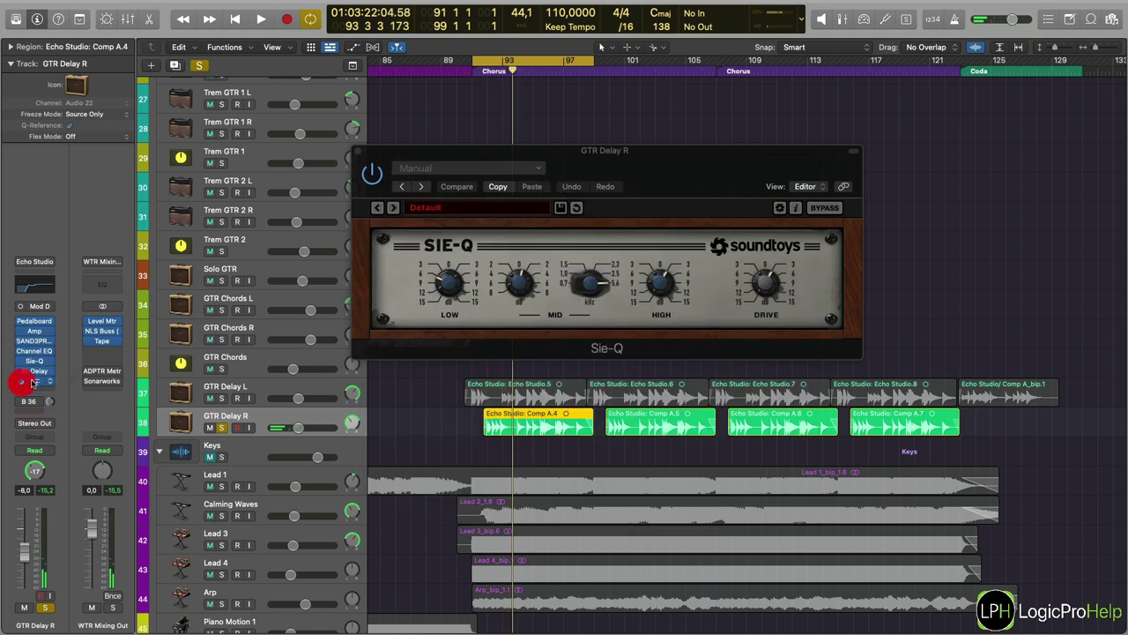
click(34, 382)
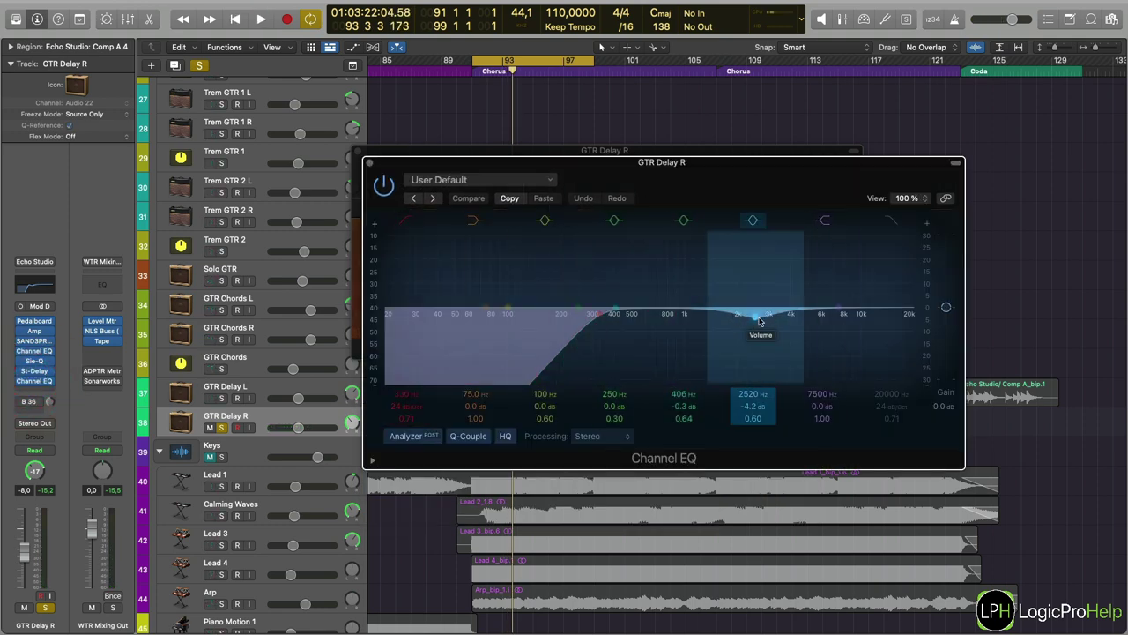
key(space)
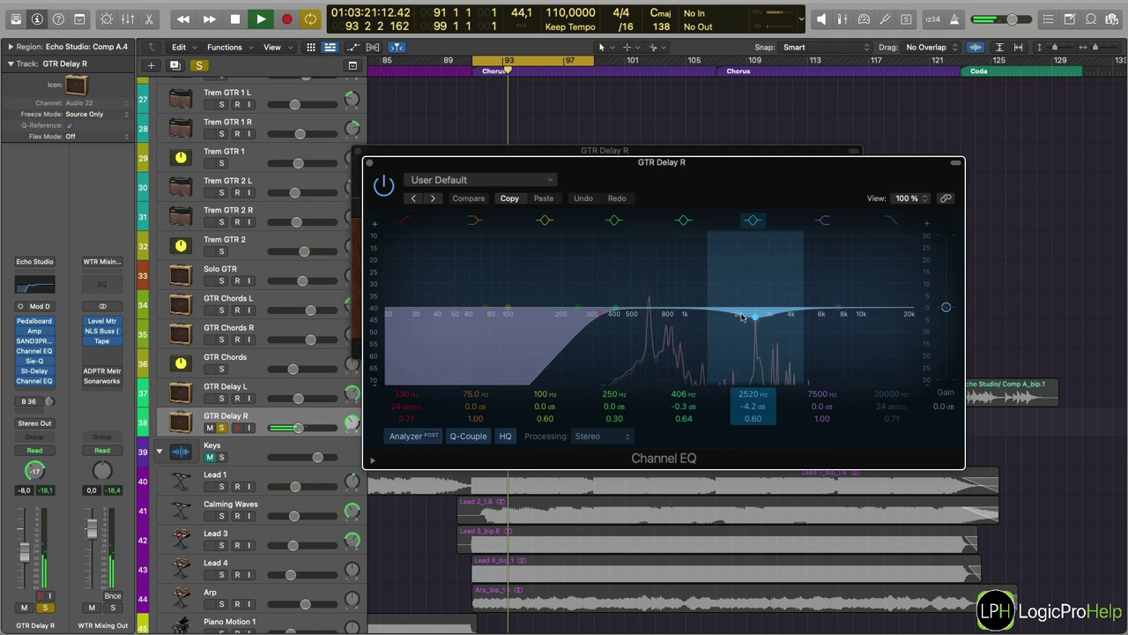
key(space)
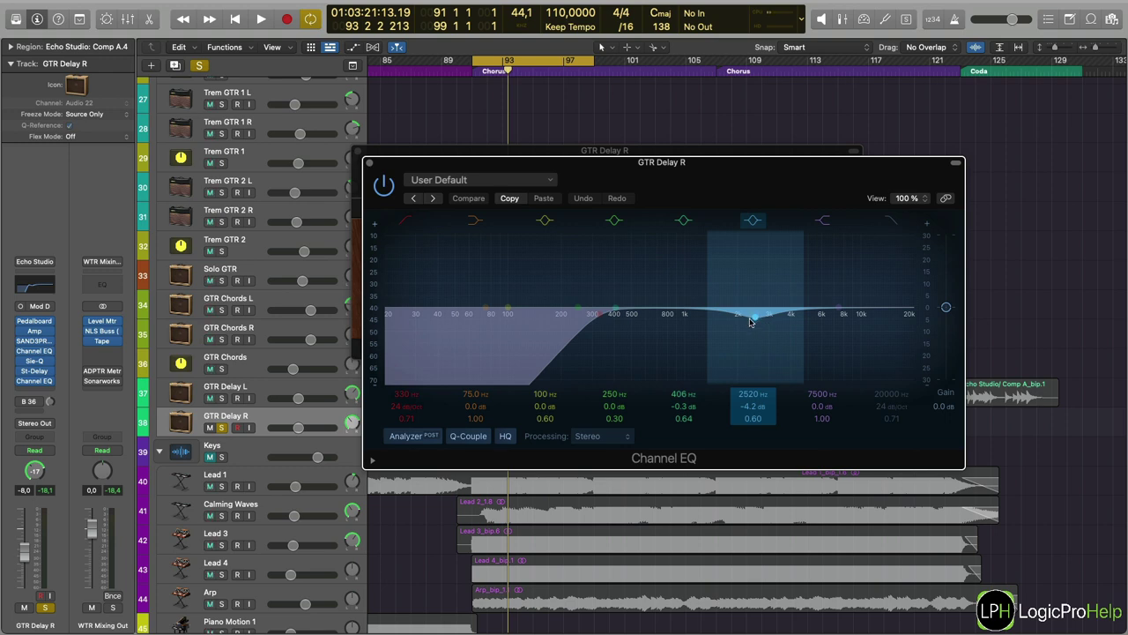
click(370, 162)
click(365, 156)
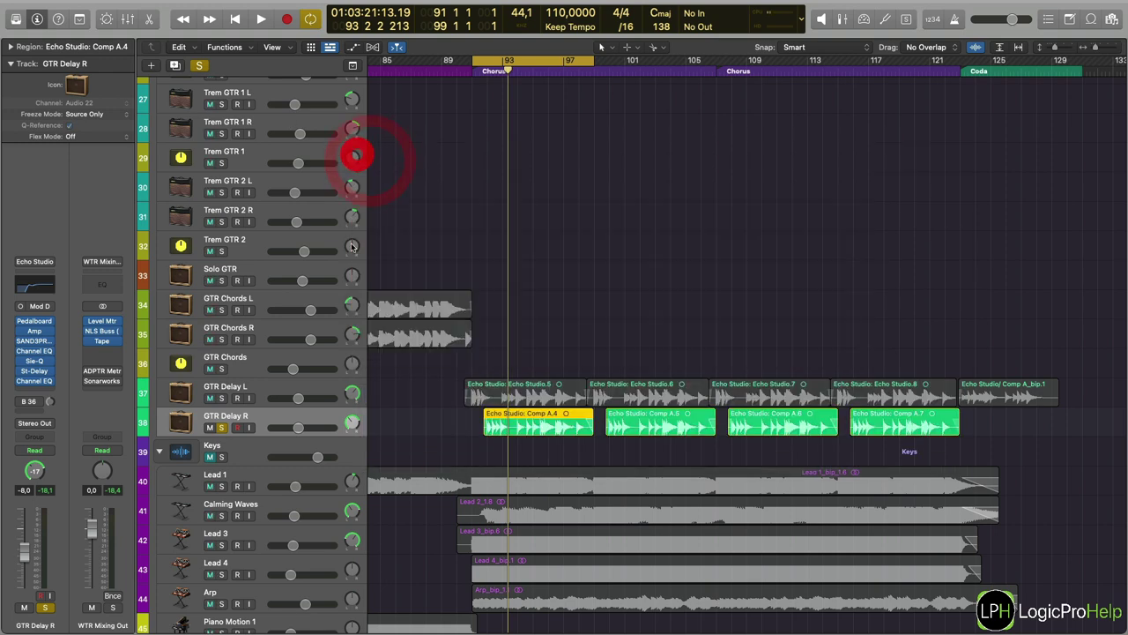
Inspect GTR Delay R's Bus 36 Ambient send and its ValhallaVintageVerb settings, and audition the guitar with the reverb.
click(36, 403)
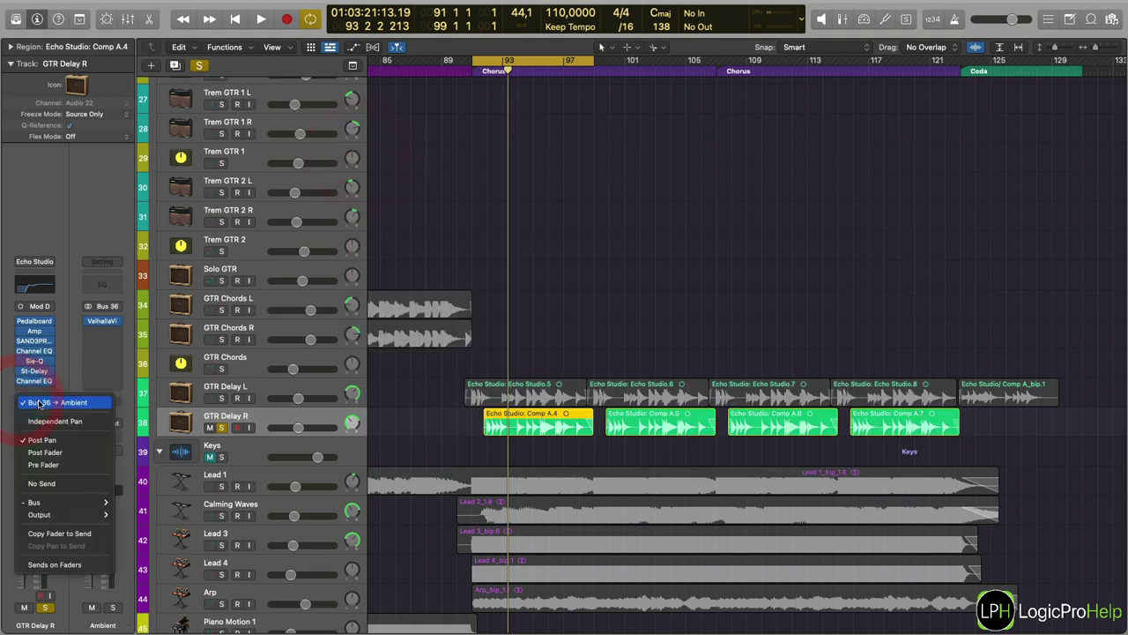
click(71, 331)
click(100, 321)
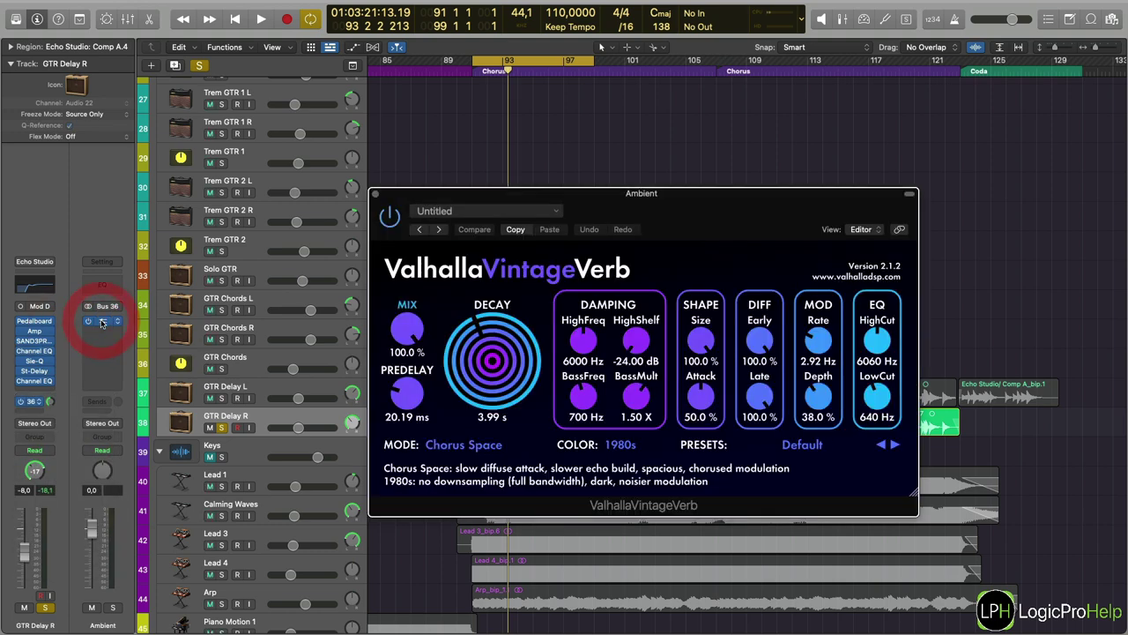
click(101, 322)
click(46, 403)
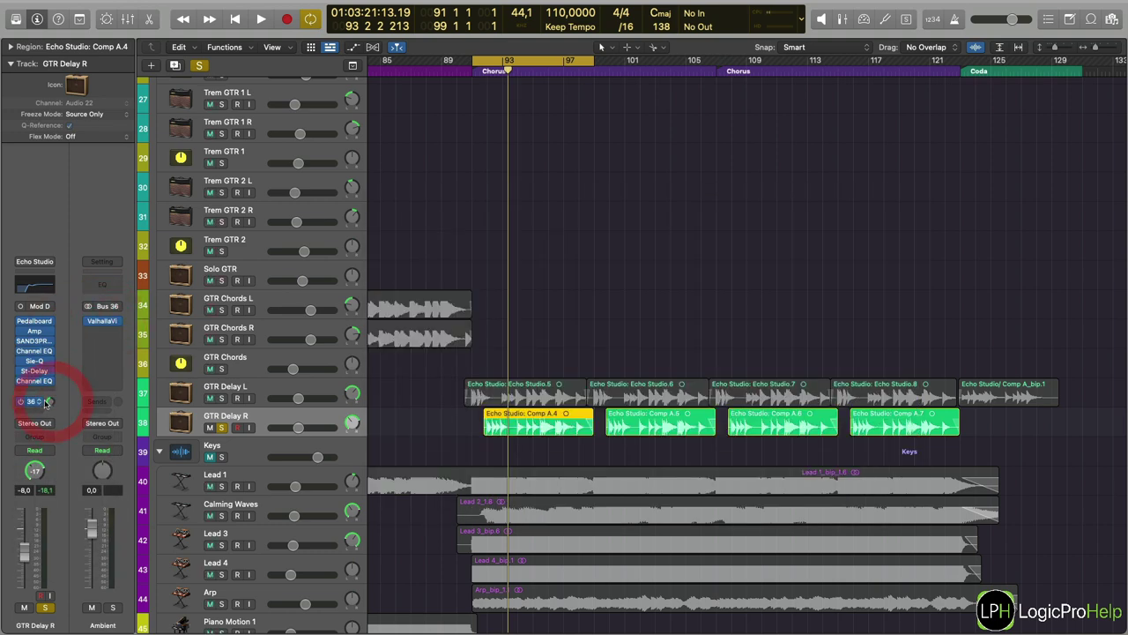
key(space)
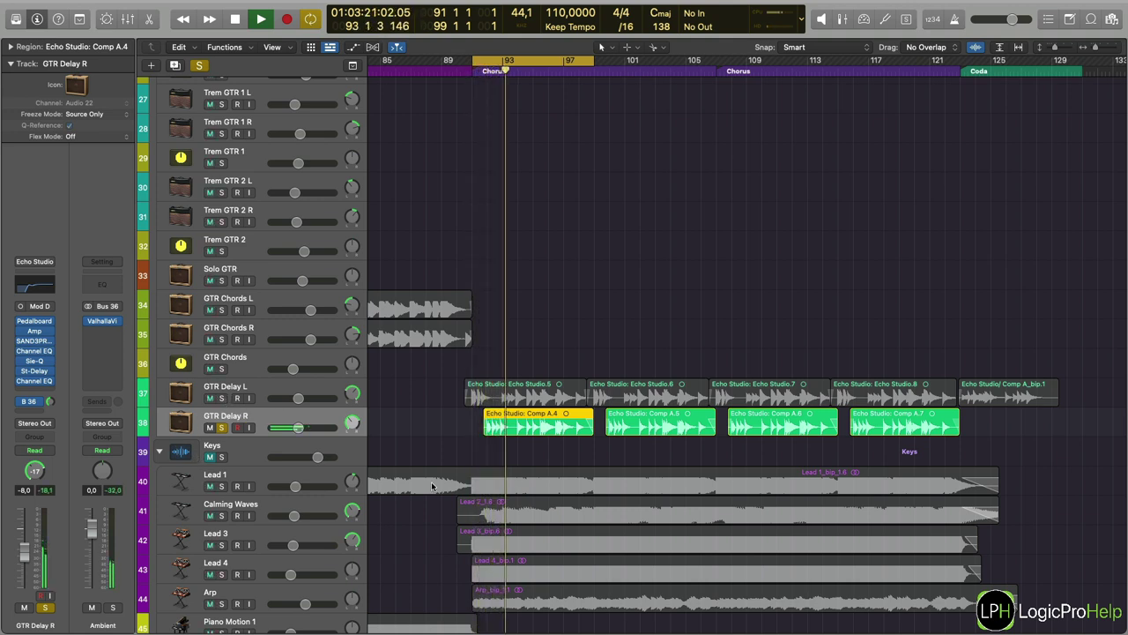
key(space)
Unsolo GTR Delay R, play the chorus with all the guitars and turn off the cycle range.
click(221, 429)
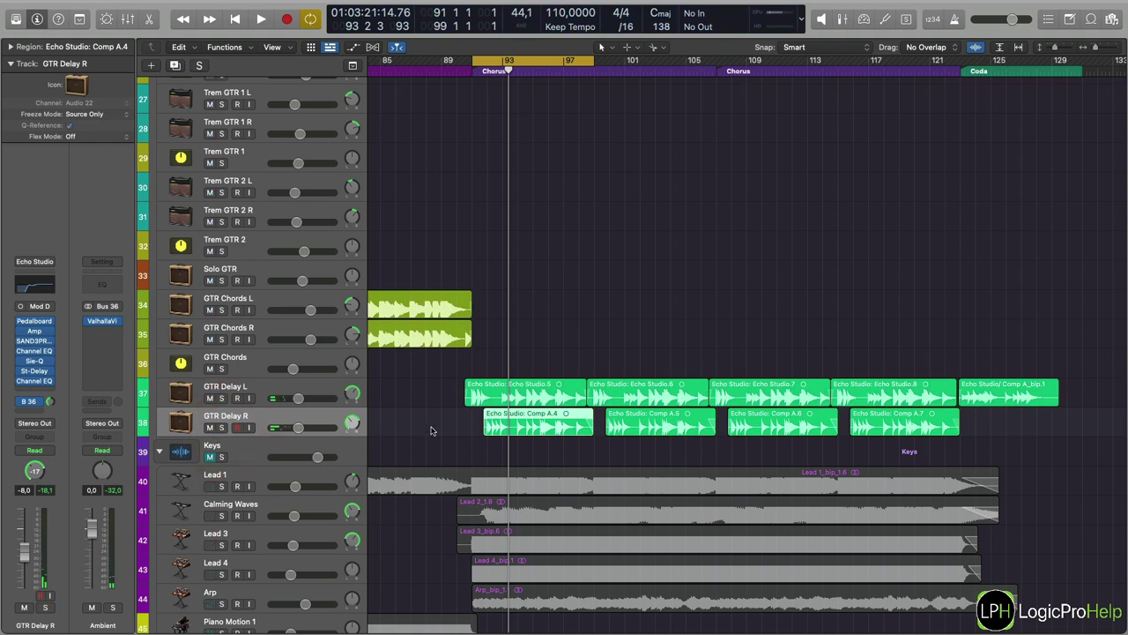
scroll(432, 430, up, 5)
key(space)
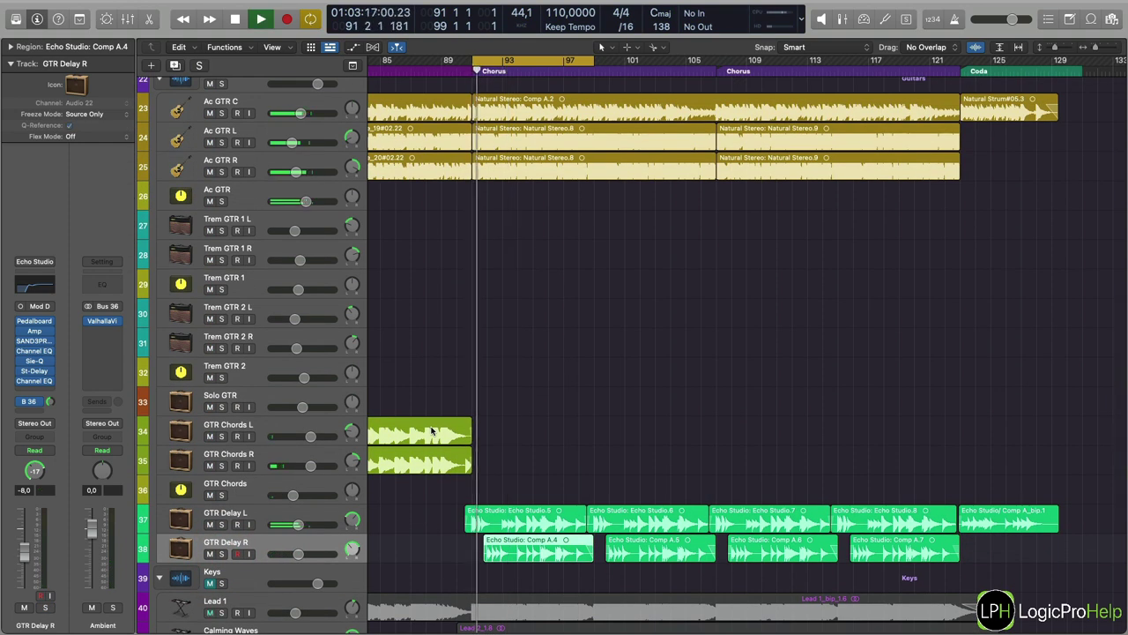
scroll(432, 430, down, 10)
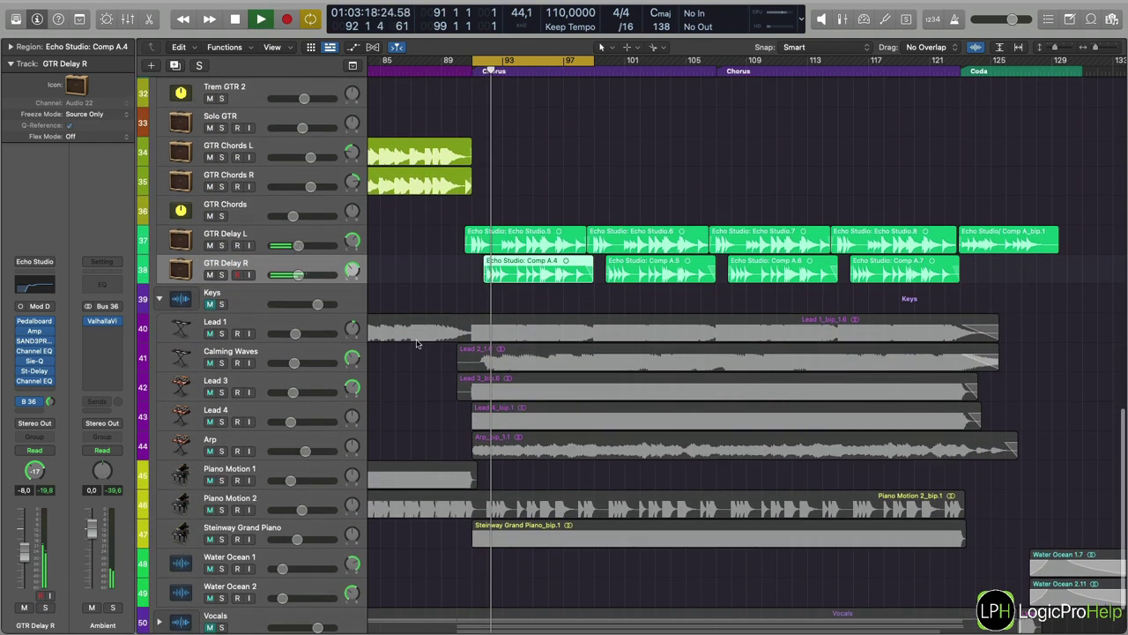
click(417, 288)
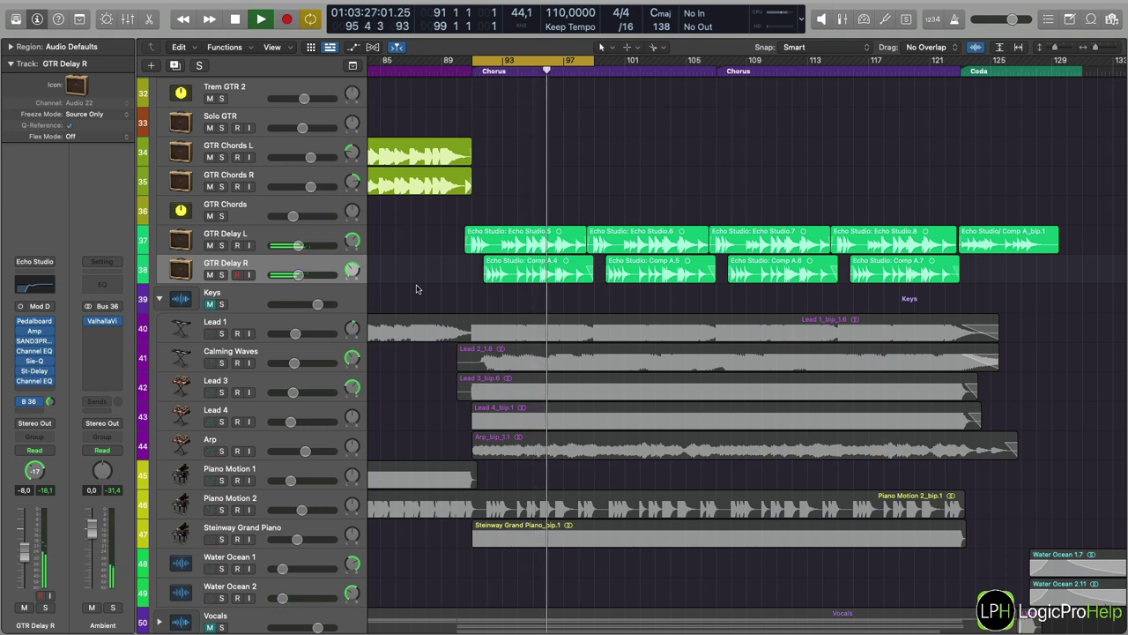
click(569, 67)
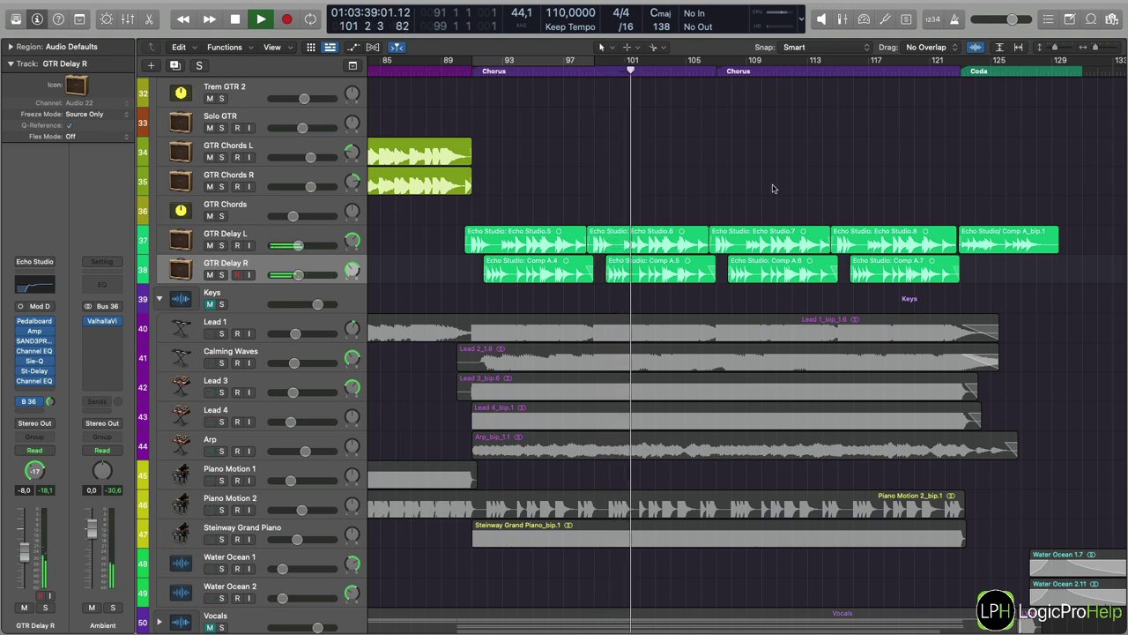
Stop playback and select the GTR Delay L and R chorus regions, narrowing the selection to the last overlapping pair.
key(space)
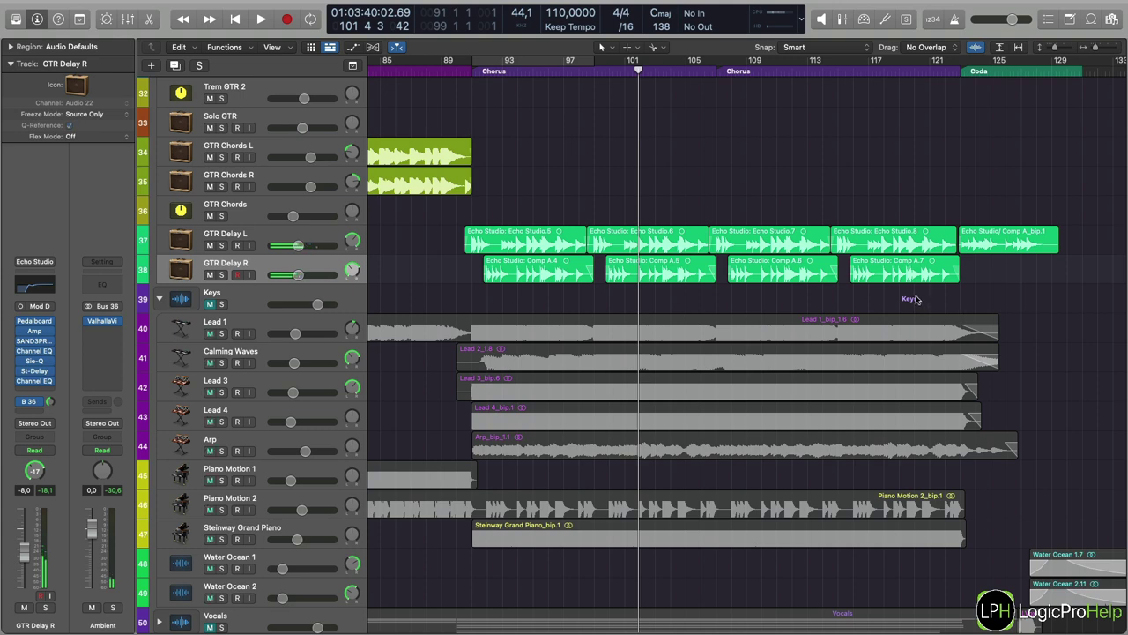
drag(916, 299, 476, 233)
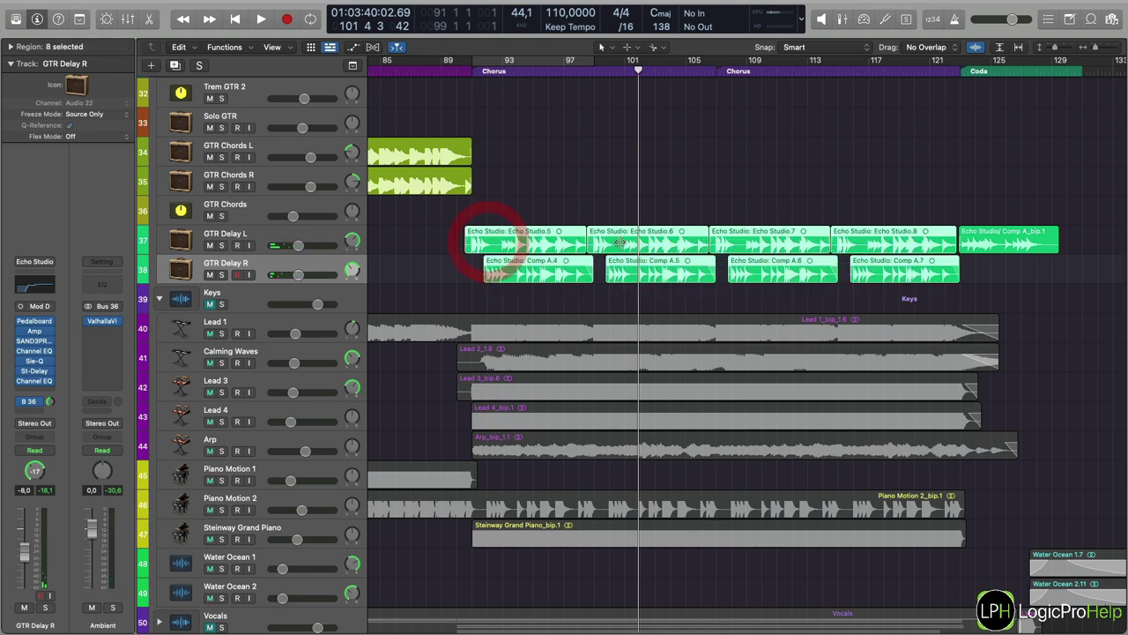
click(792, 279)
click(901, 276)
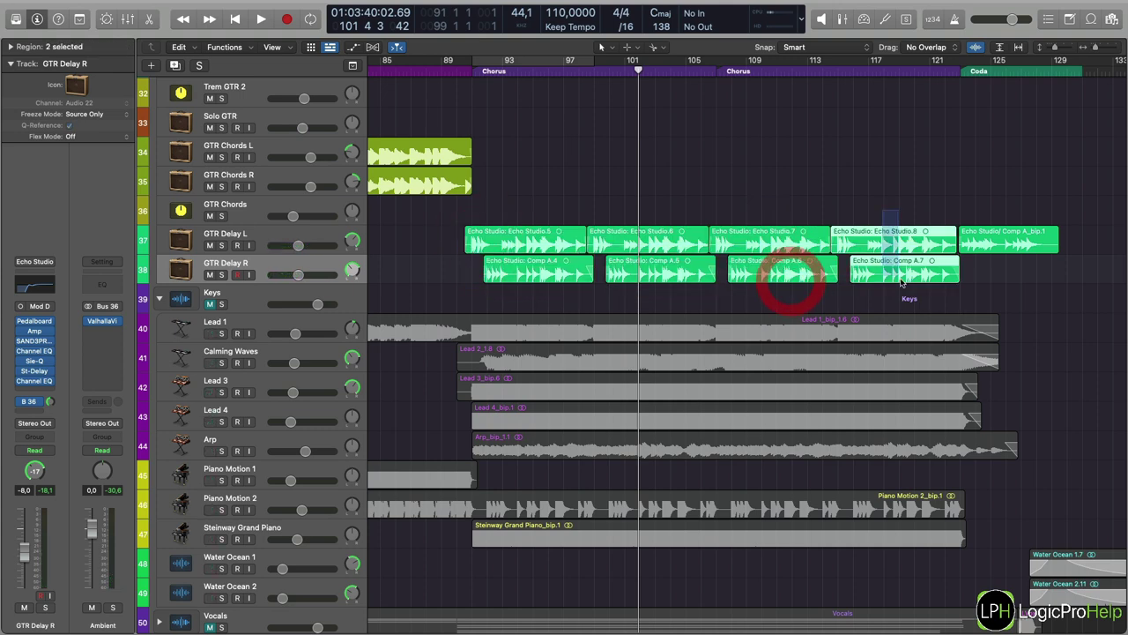
Audition the delay guitars from the end of the last chorus into the Coda, stop, and select GTR Delay L's Coda region.
click(949, 69)
click(949, 70)
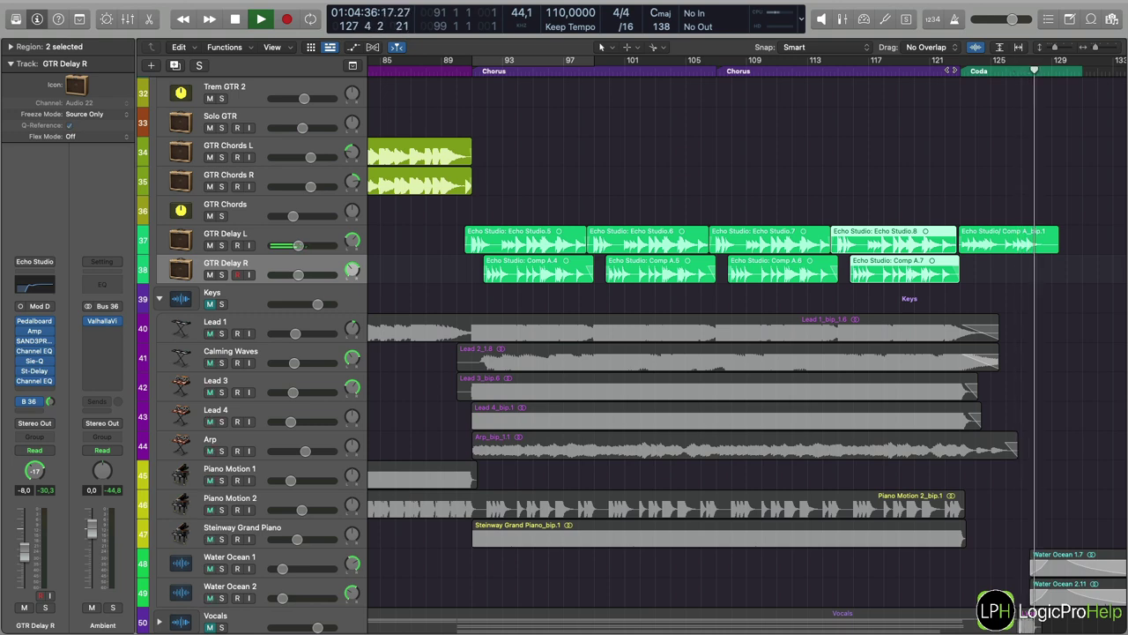
key(space)
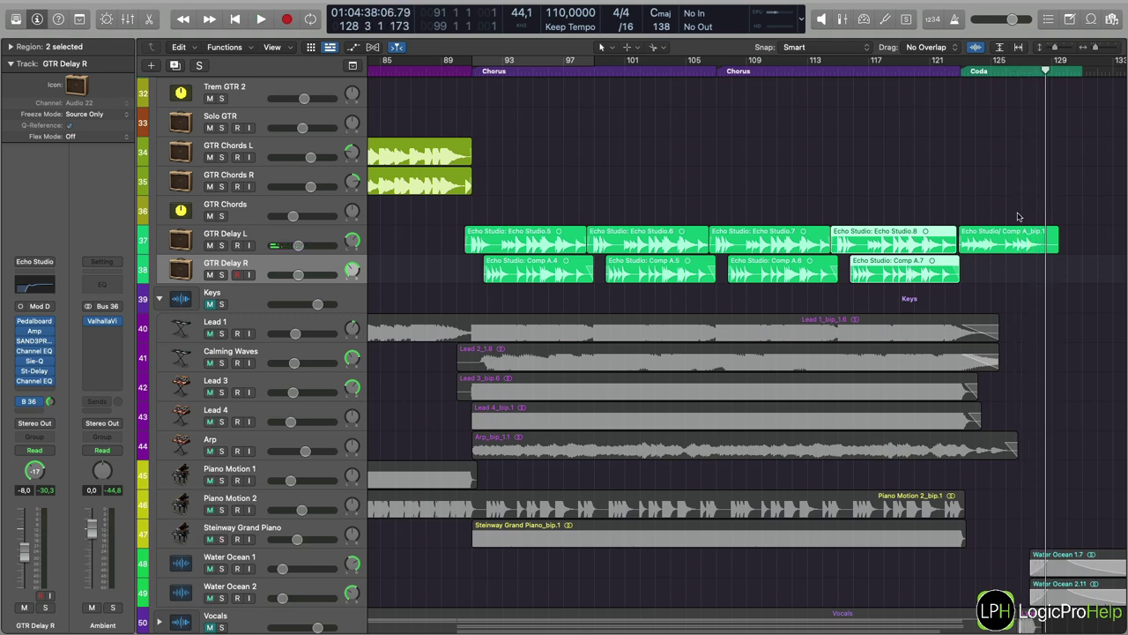
scroll(1007, 256, up, 3)
scroll(1007, 257, up, 1)
click(1024, 398)
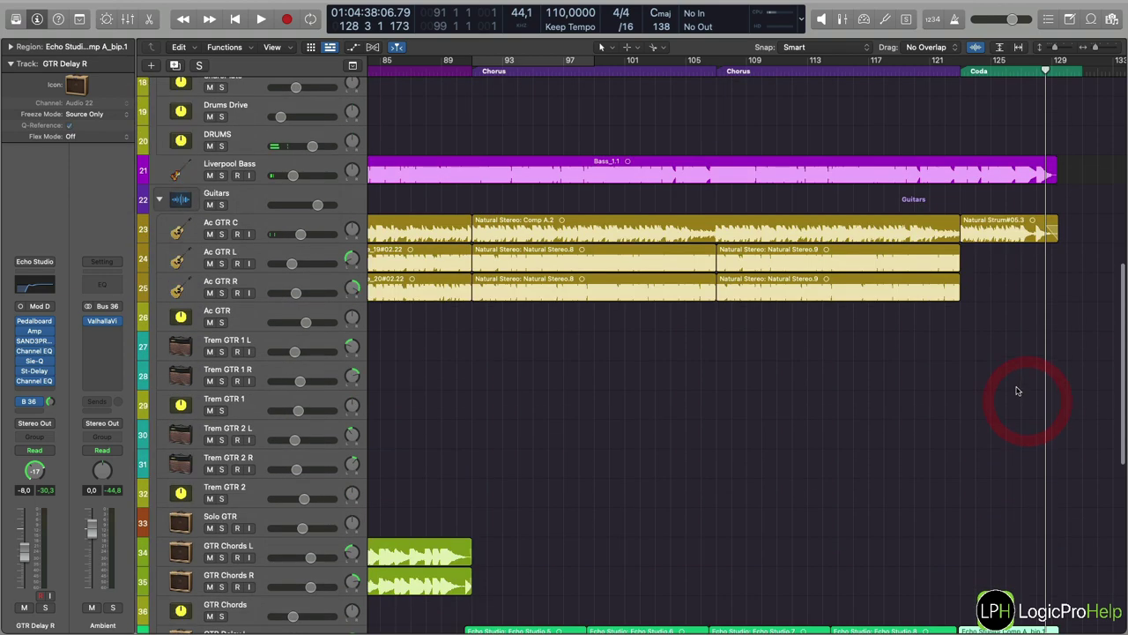
Show the whole song and highlight the Ac GTR C, L and R regions from Verse 3 to the Coda, clearing the selection.
scroll(1017, 392, up, 6)
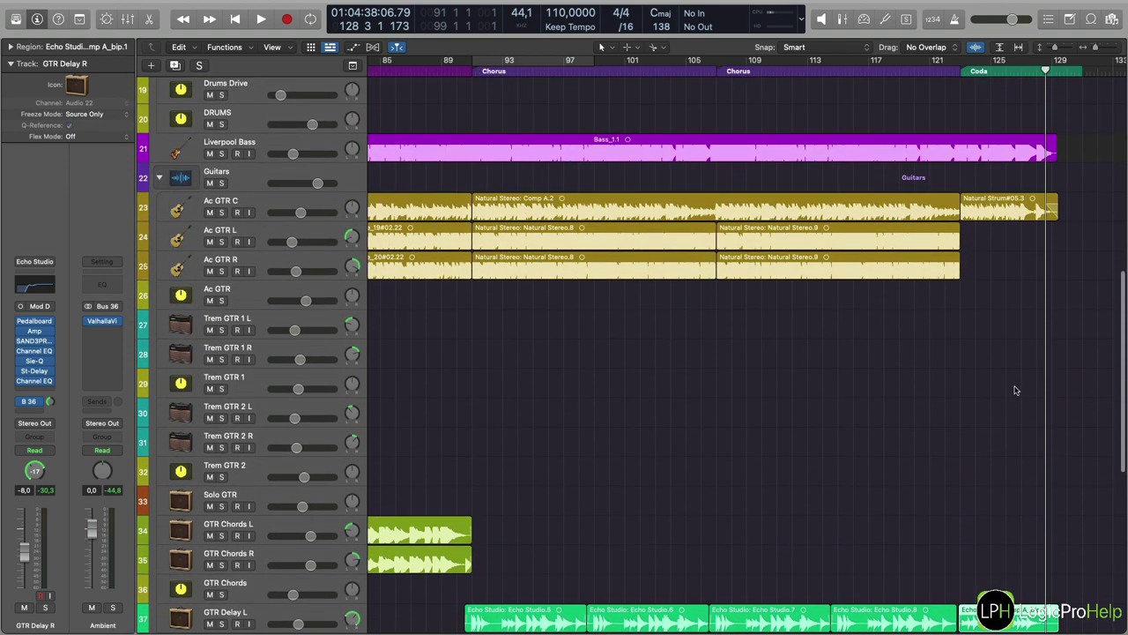
scroll(1016, 390, down, 7)
scroll(1015, 391, left, 15)
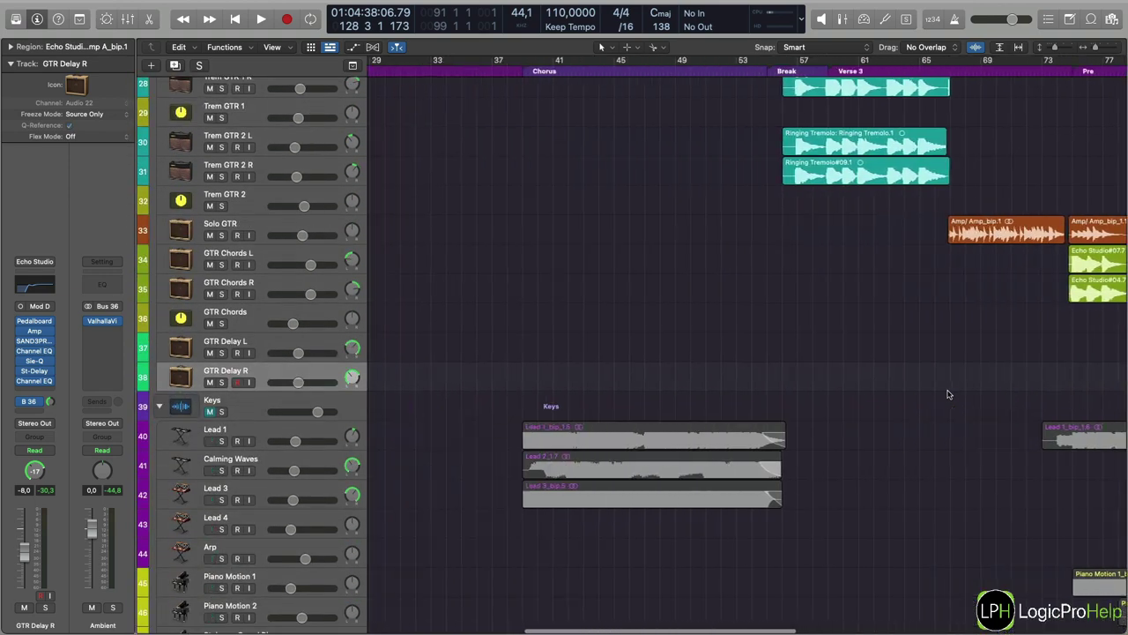
scroll(868, 353, right, 1)
alt+super+scroll(868, 353, down, 10)
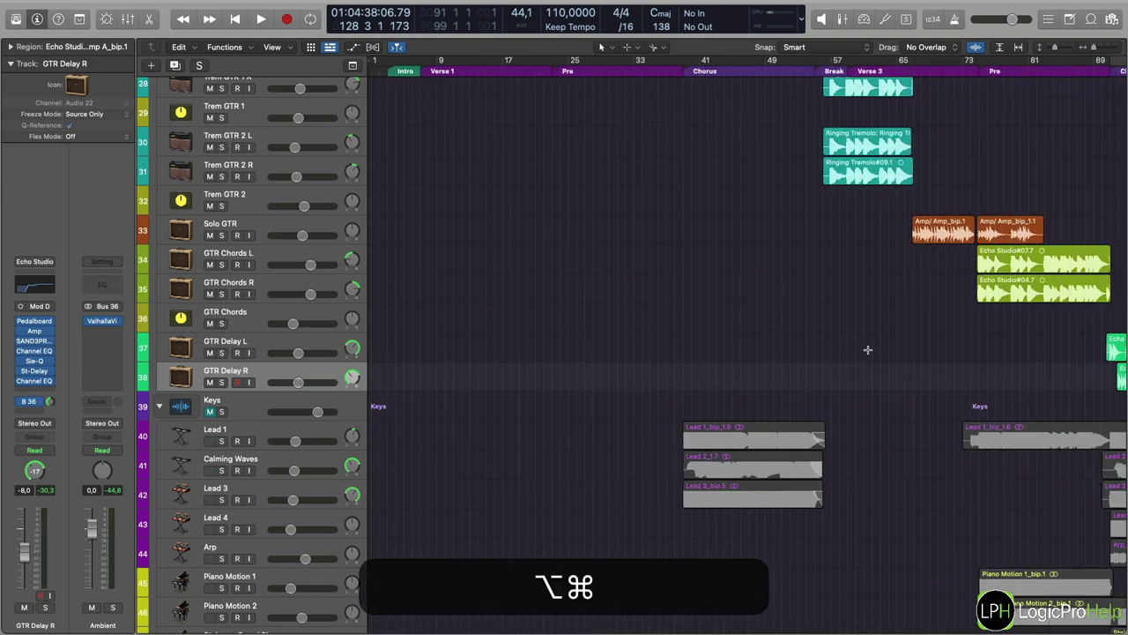
scroll(868, 361, up, 3)
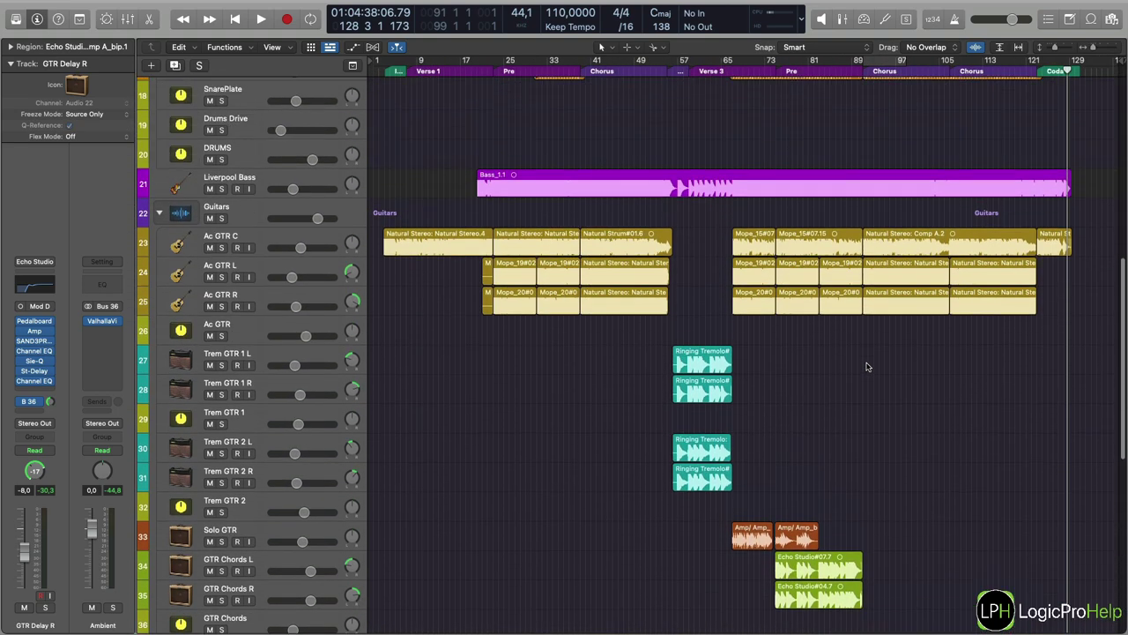
drag(704, 228, 1049, 304)
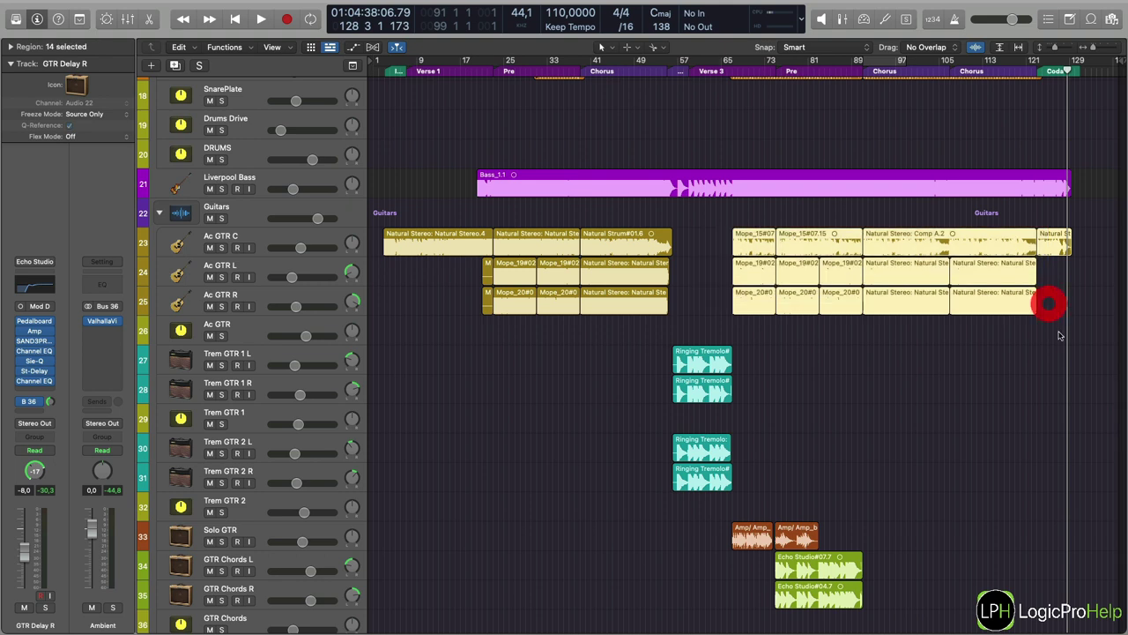
click(1059, 334)
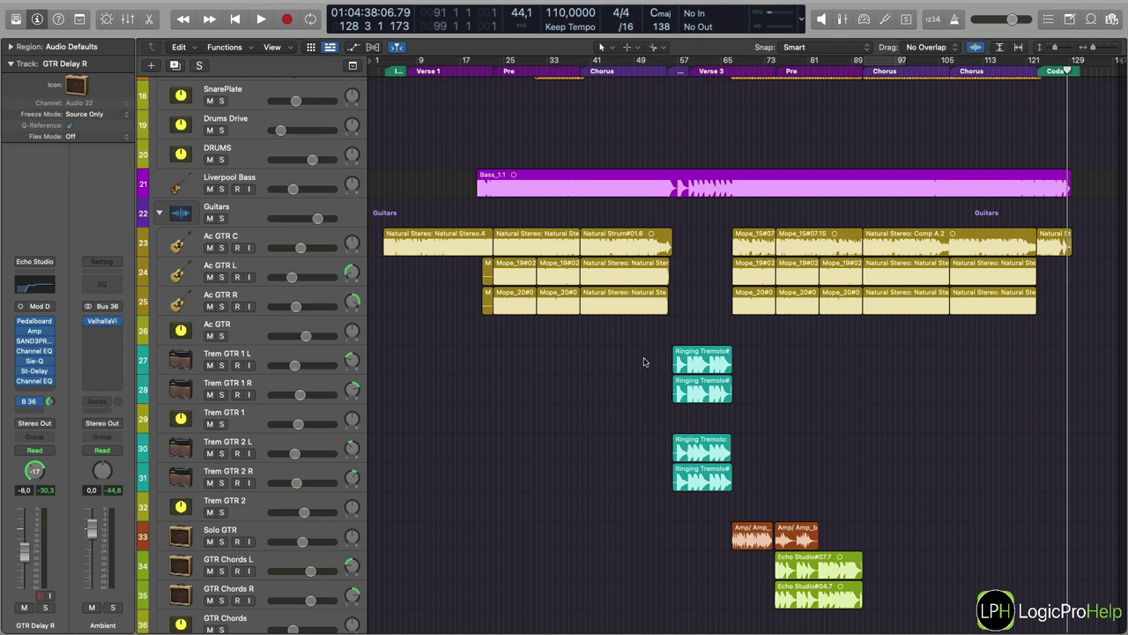
Highlight the tremolo, solo and chord guitar regions, followed by all GTR Delay L and R regions, and clear the selection.
drag(604, 363, 978, 600)
scroll(831, 481, down, 5)
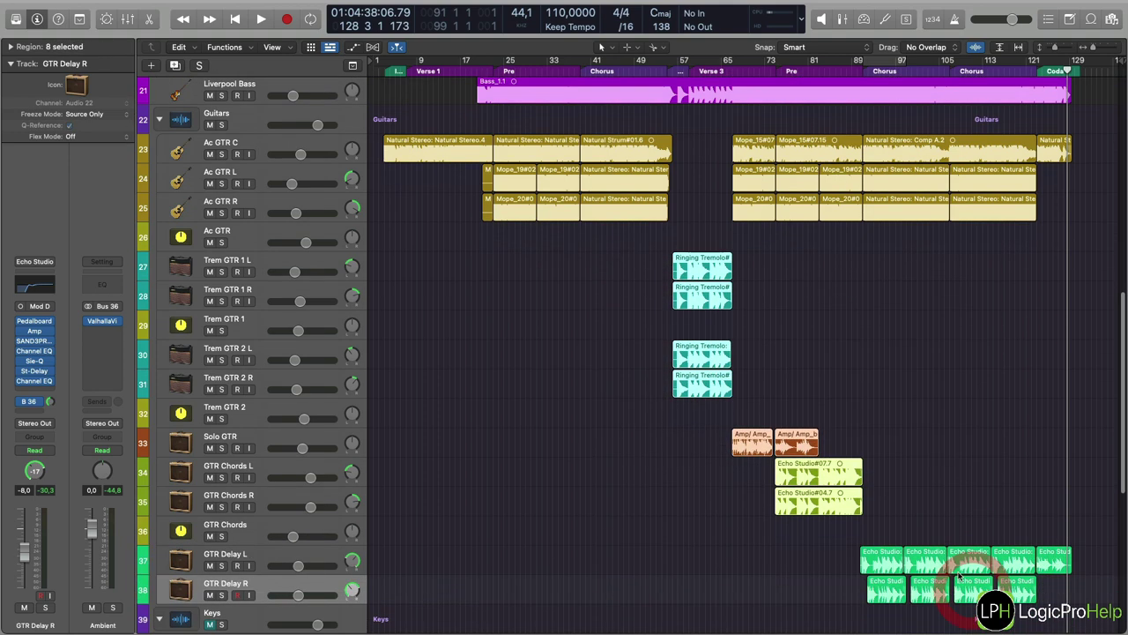
drag(809, 448, 1088, 495)
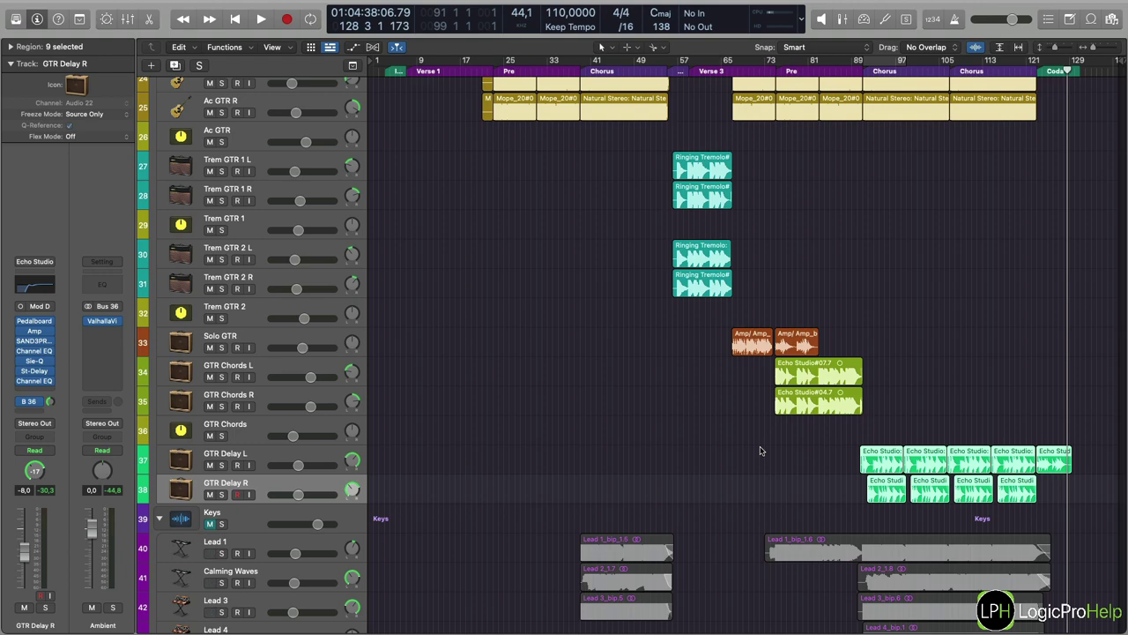
scroll(761, 450, up, 15)
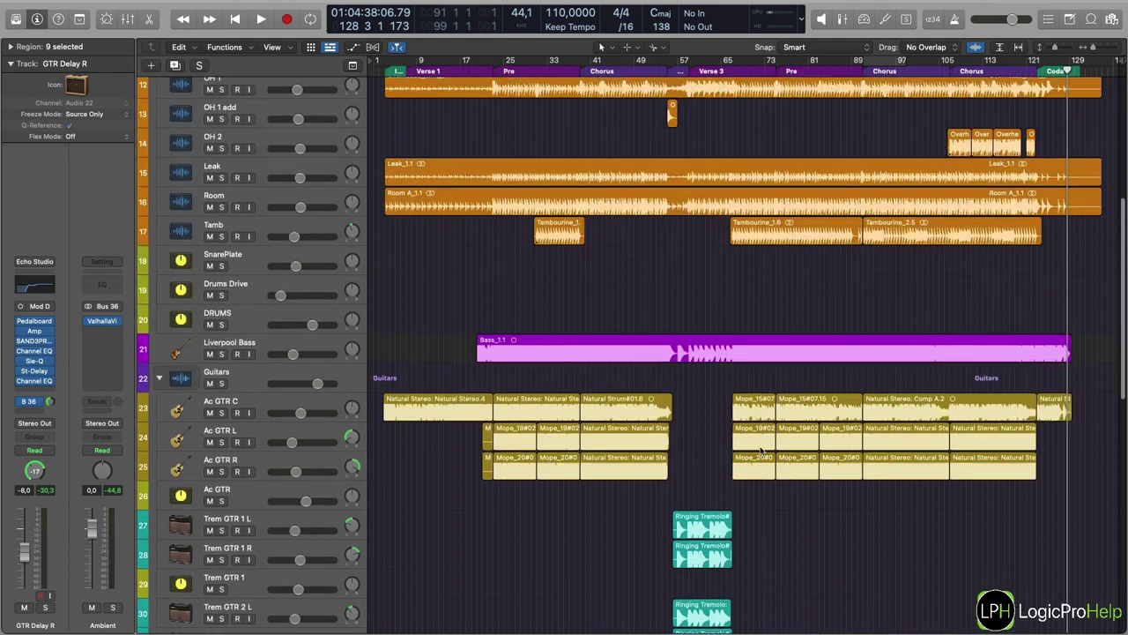
scroll(760, 450, down, 20)
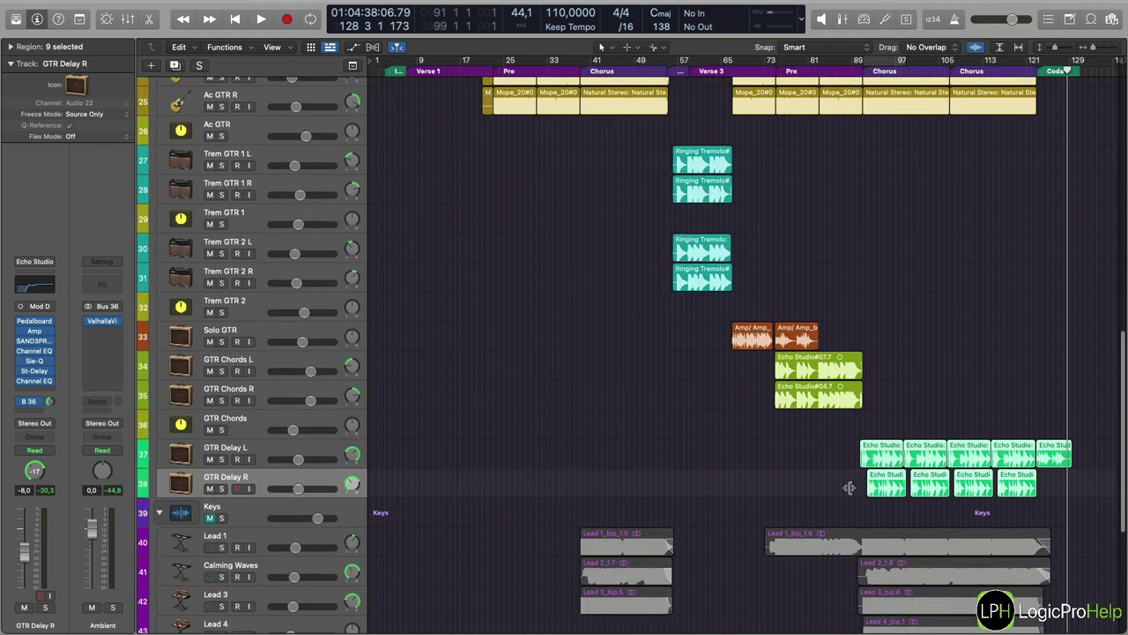
click(771, 476)
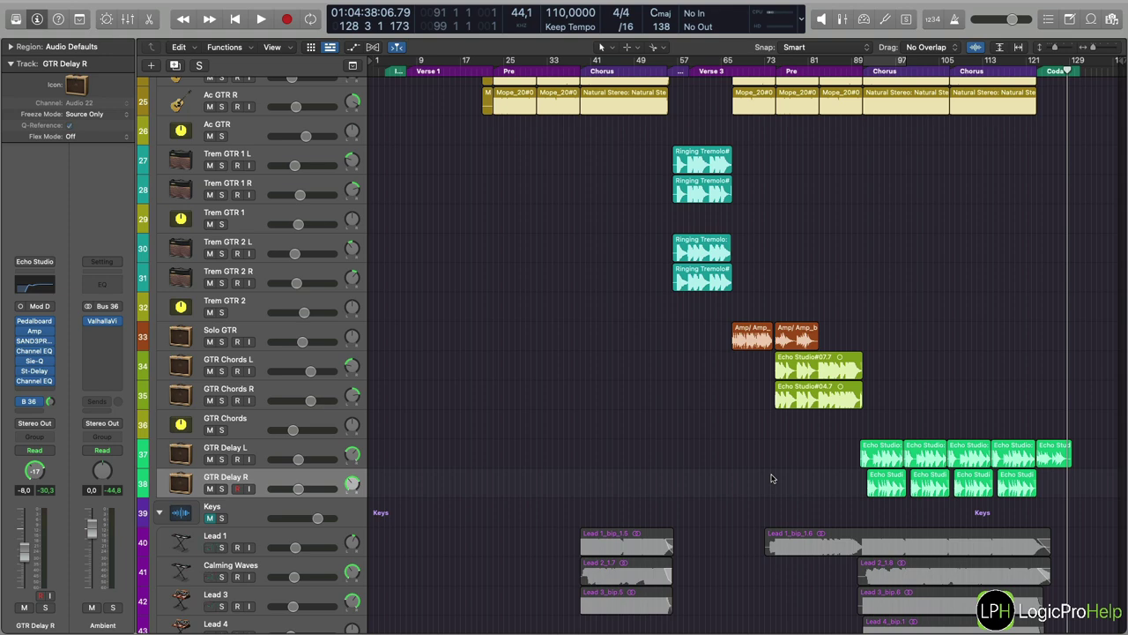
Examine how the drum, bass and guitar regions are distributed across the song's sections.
scroll(705, 471, up, 15)
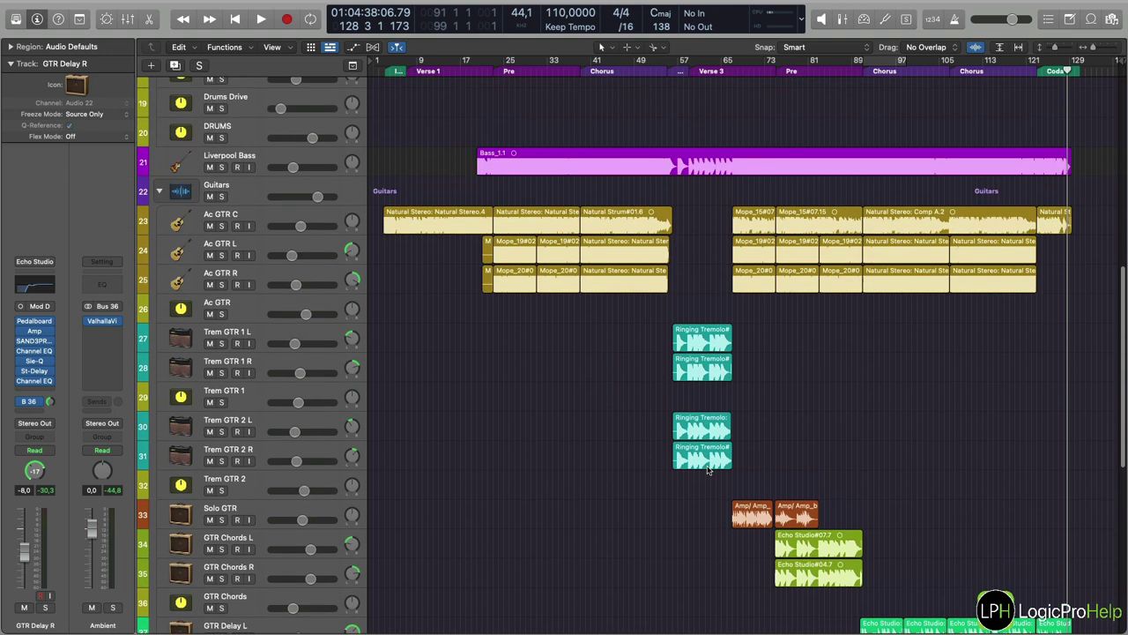
scroll(707, 470, down, 16)
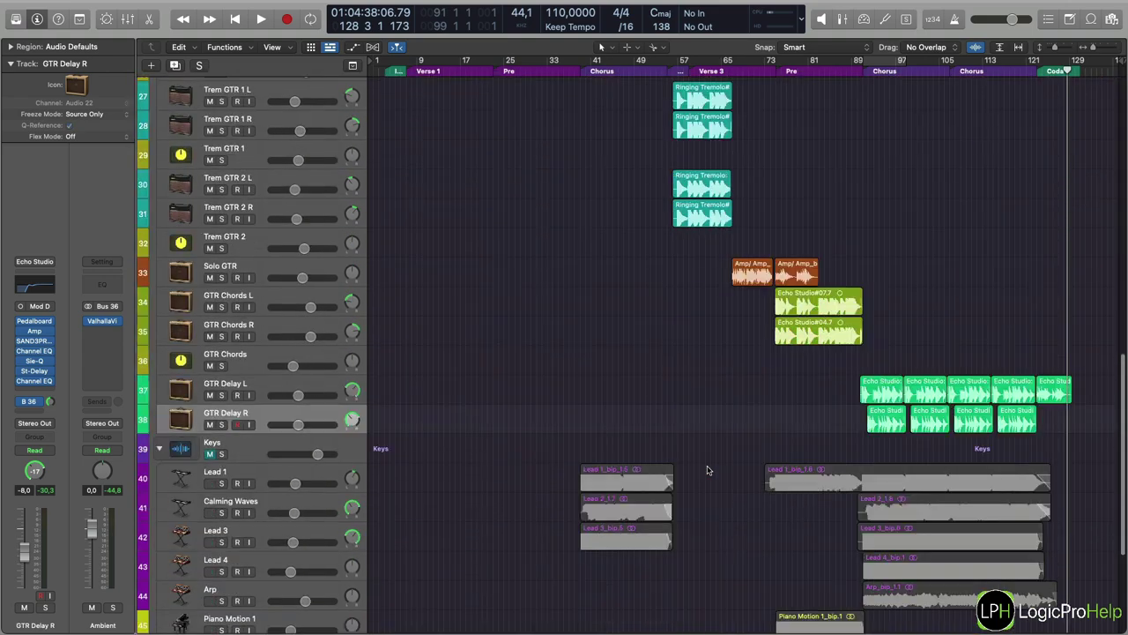
scroll(783, 321, up, 4)
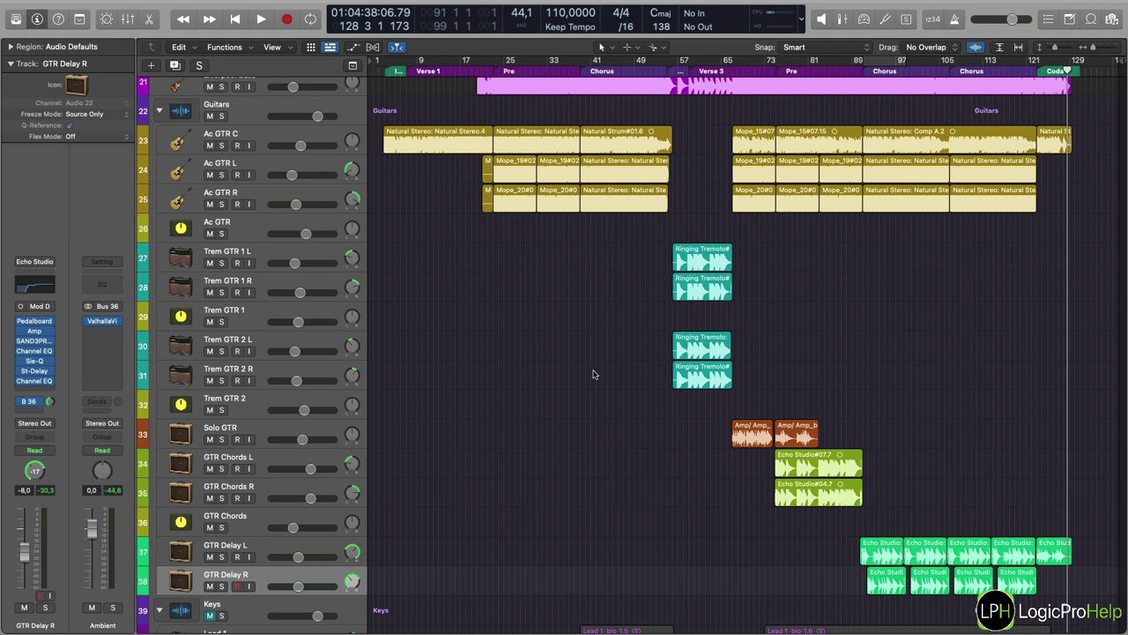
scroll(591, 371, up, 6)
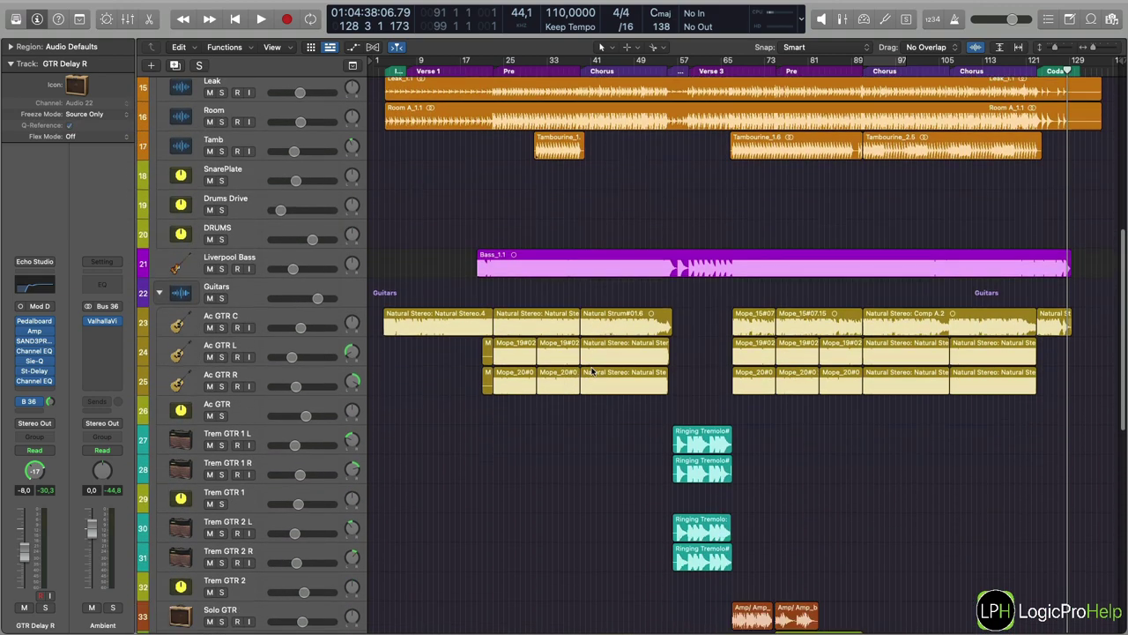
scroll(591, 371, down, 12)
scroll(591, 371, up, 10)
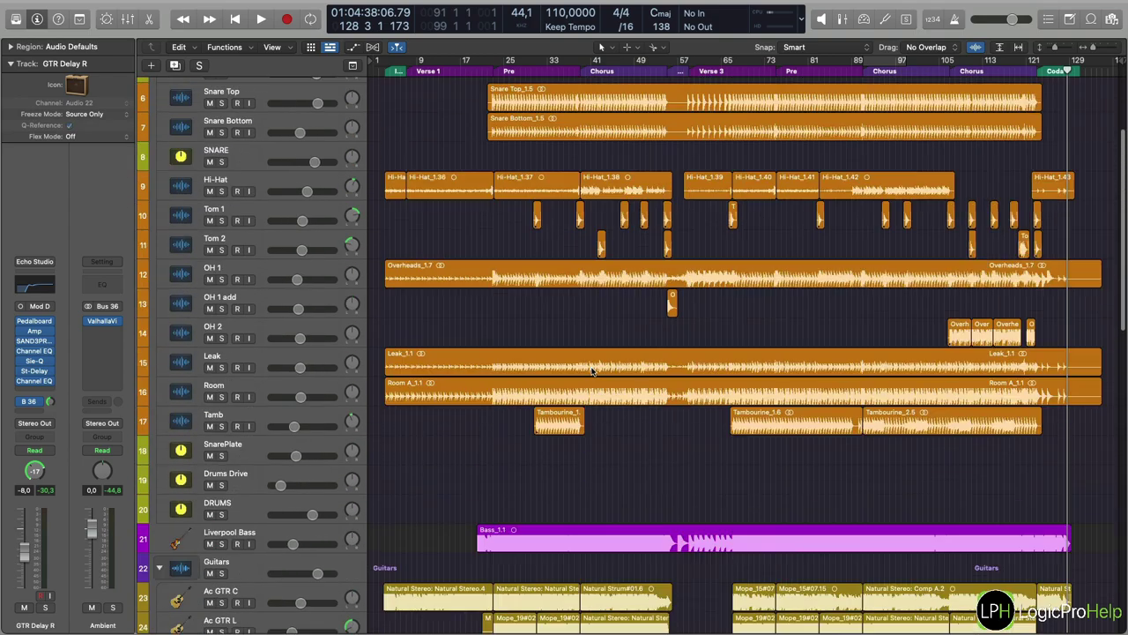
scroll(592, 371, up, 3)
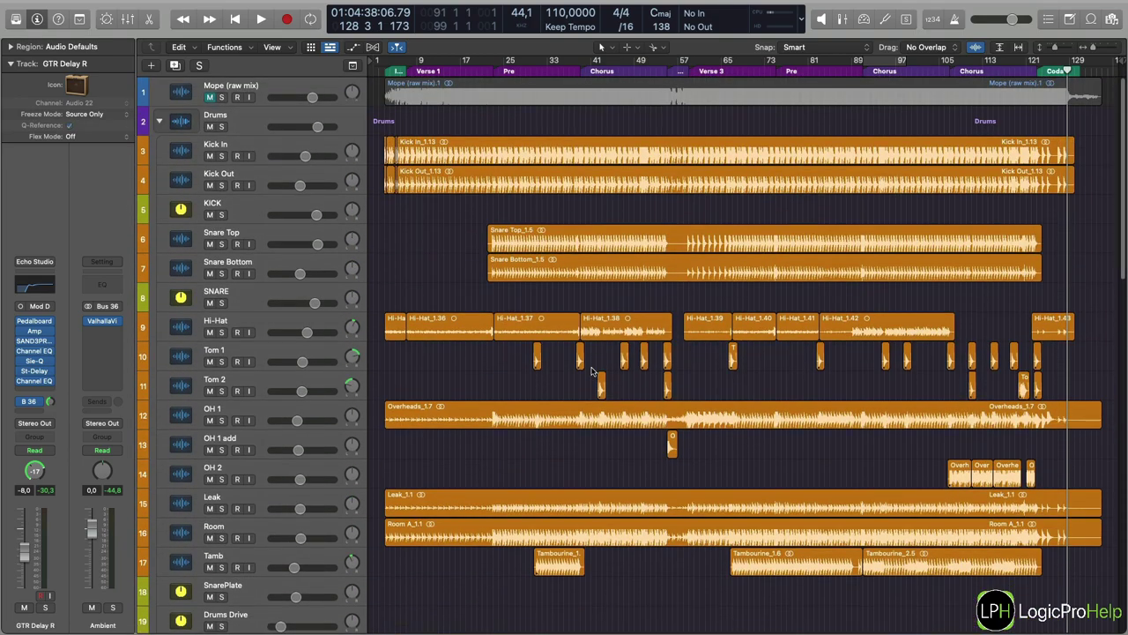
scroll(591, 371, down, 15)
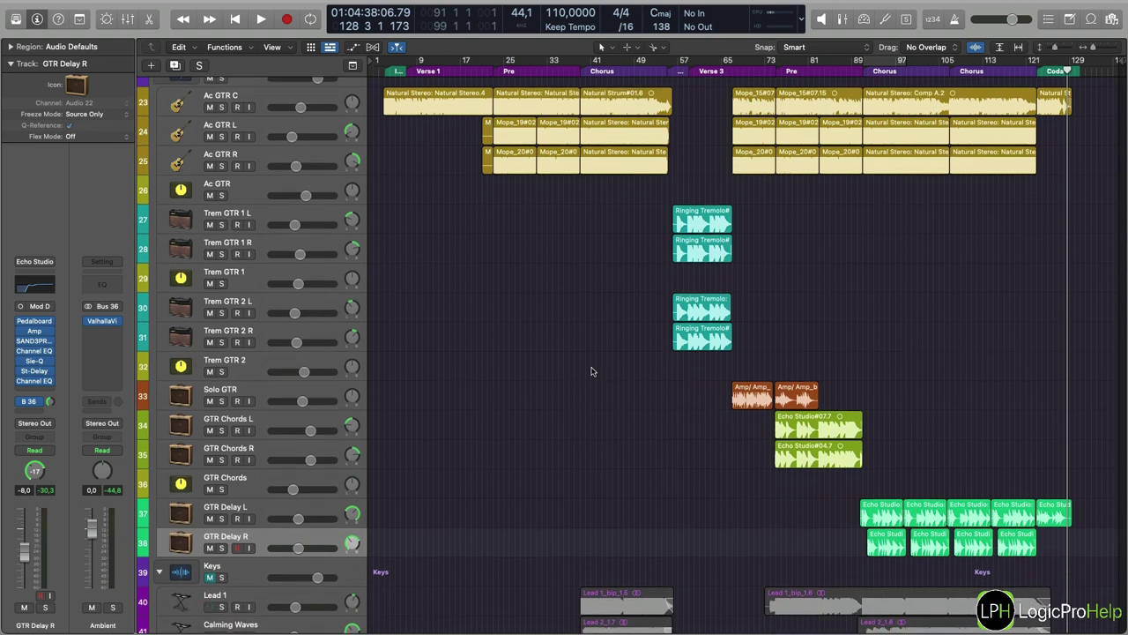
scroll(591, 371, up, 10)
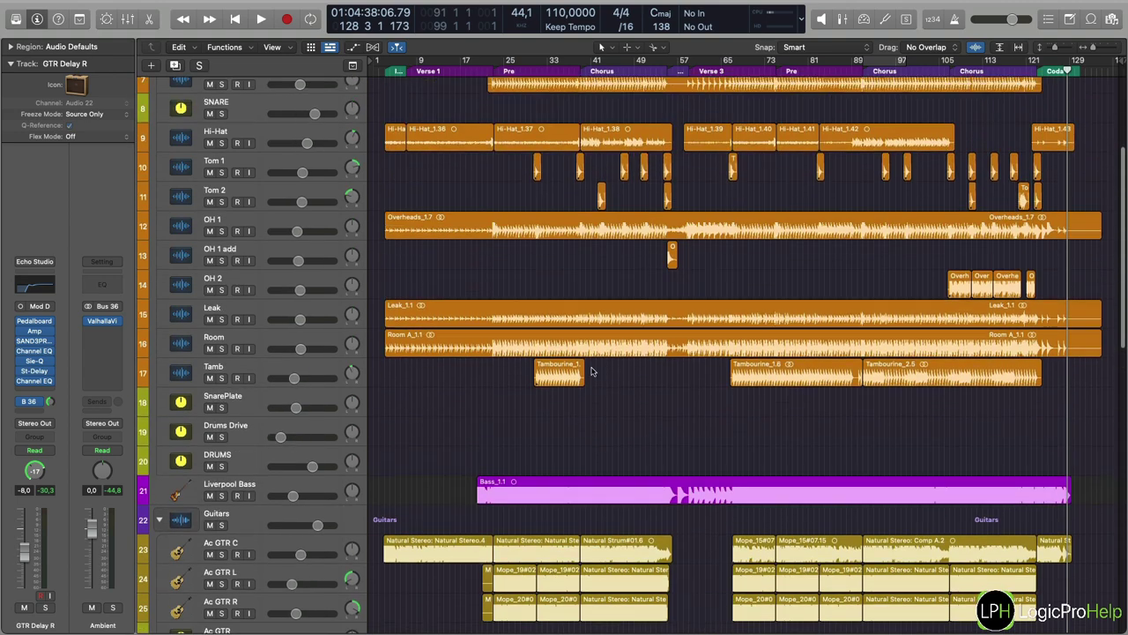
Select the Keys track stack and all its regions from Lead 1 down to Water Ocean 2.
scroll(592, 371, down, 15)
scroll(472, 372, down, 2)
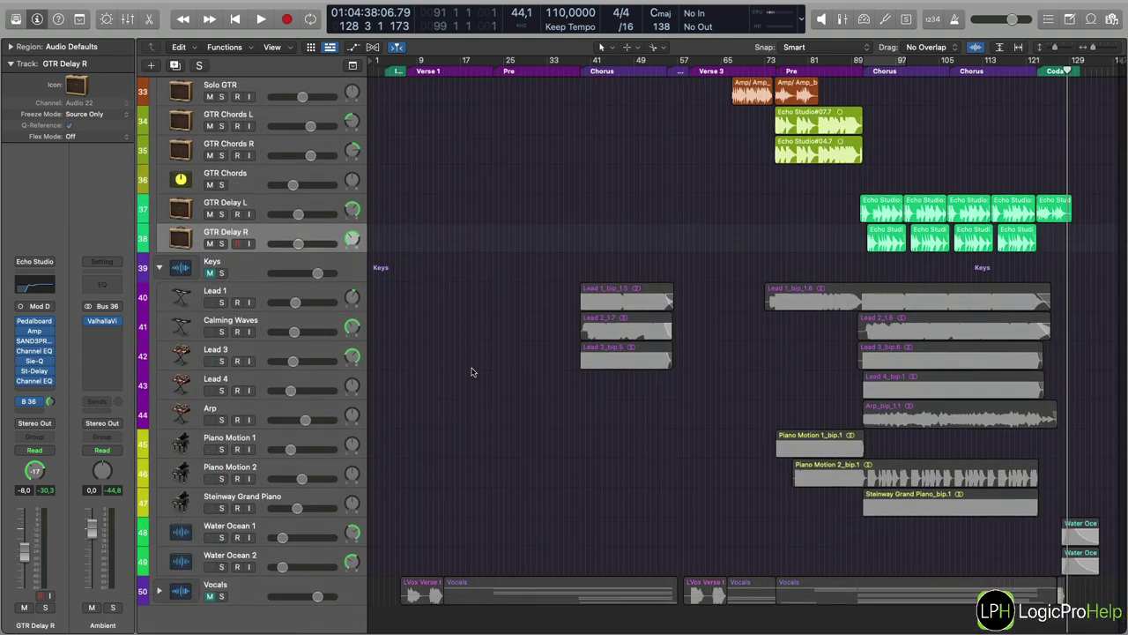
click(238, 272)
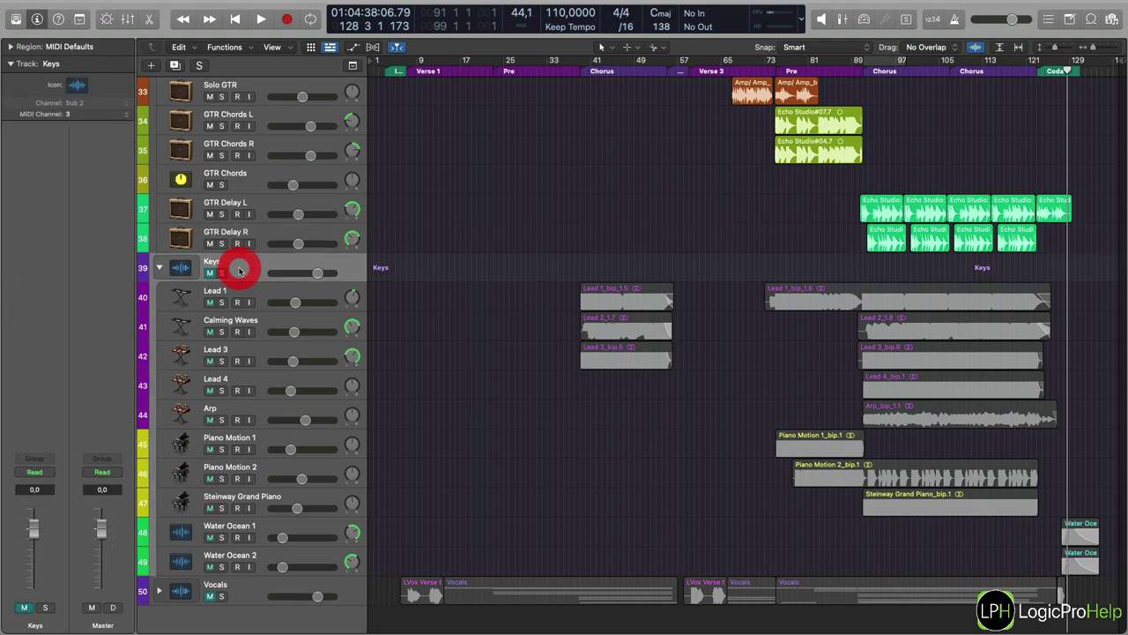
drag(497, 296, 1105, 570)
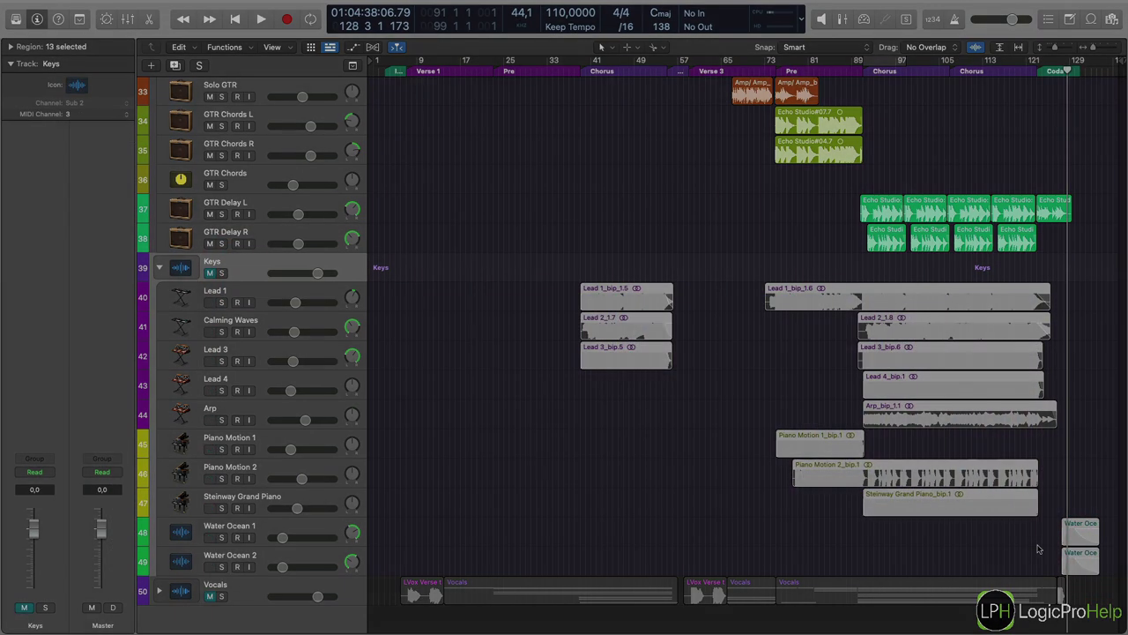